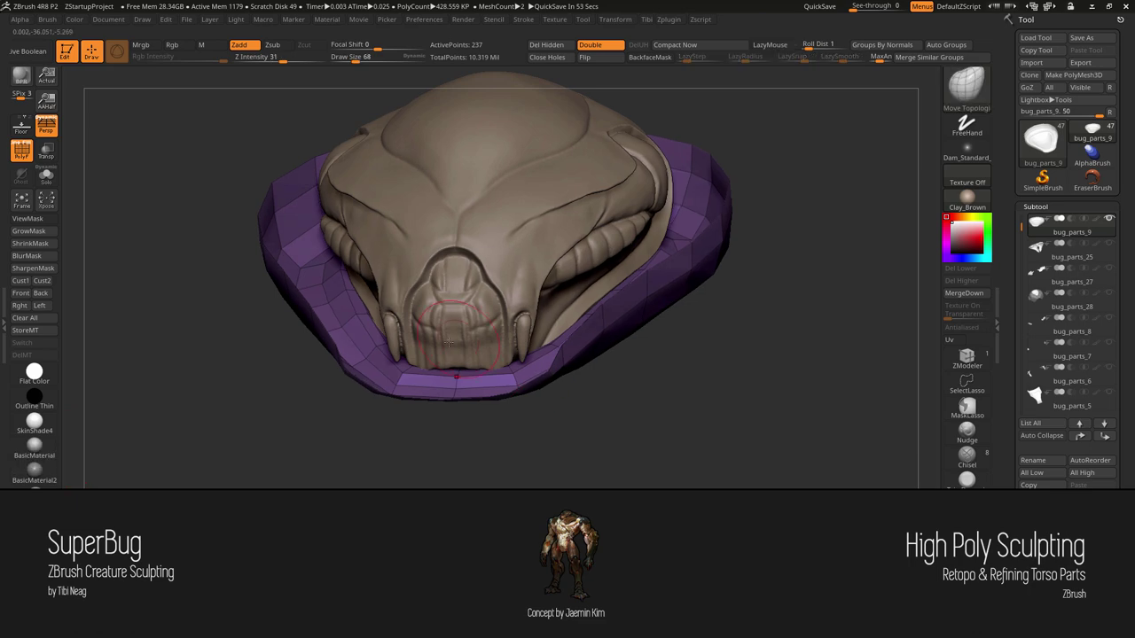
Step: Load Move Topological at brush size 50 and inspect the head and armor plate, toggling see-through display
key("b")
key("m")
key("t")
left_click_drag(536, 427, 539, 336)
left_click_drag(456, 257, 551, 194)
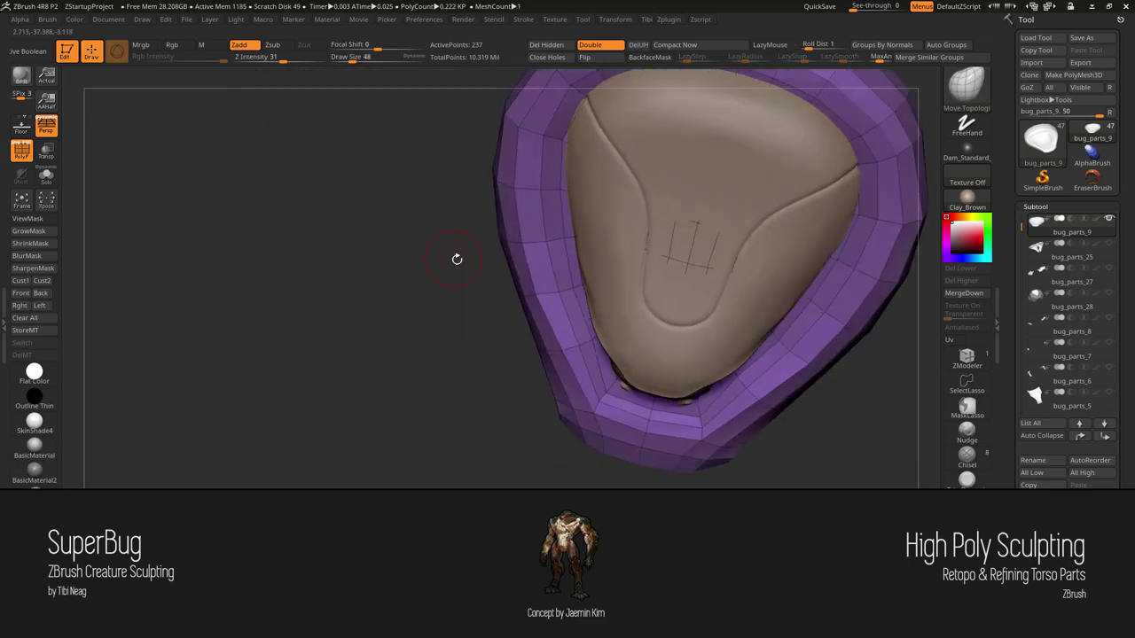
left_click(46, 154)
left_click_drag(293, 257, 516, 216)
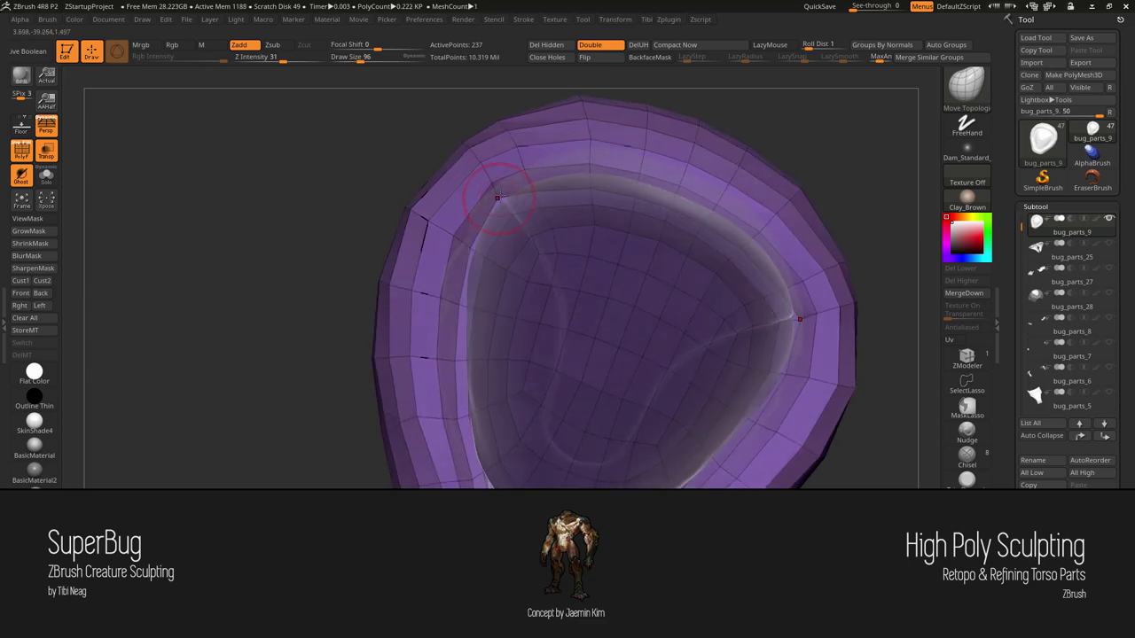
left_click_drag(488, 179, 578, 175)
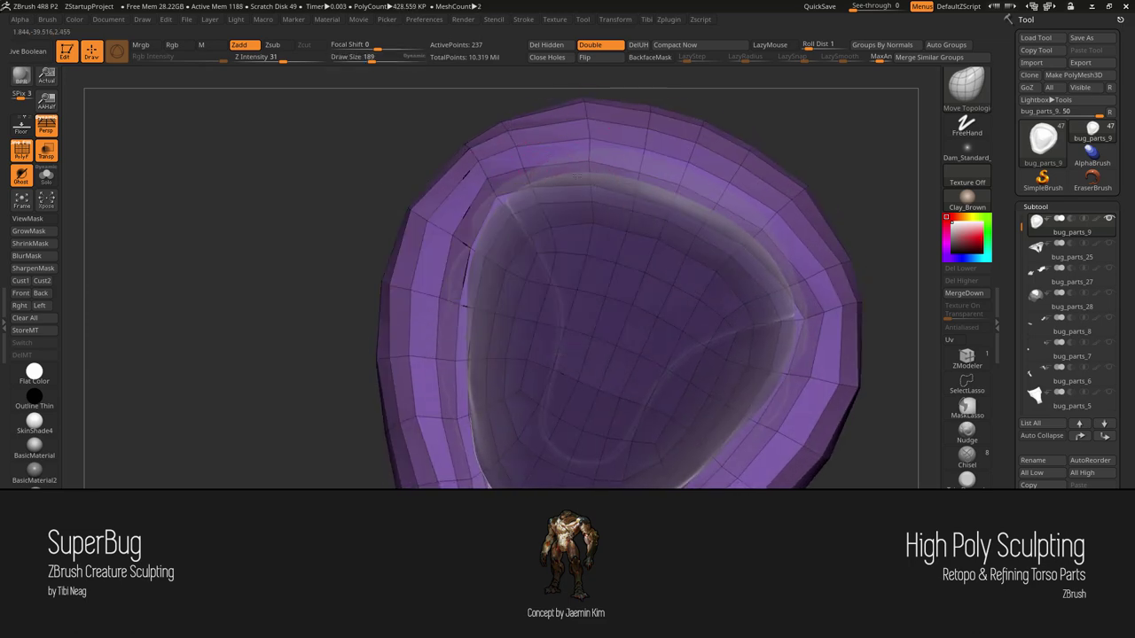
left_click_drag(663, 204, 393, 134)
left_click(46, 154)
mouse_move(444, 248)
left_mouse_down()
mouse_move(576, 317)
mouse_move(470, 324)
mouse_move(539, 430)
left_mouse_up()
key("space")
Step: Compare the isolated armor shell against the head from side, top and front views
key("alt+shift+s")
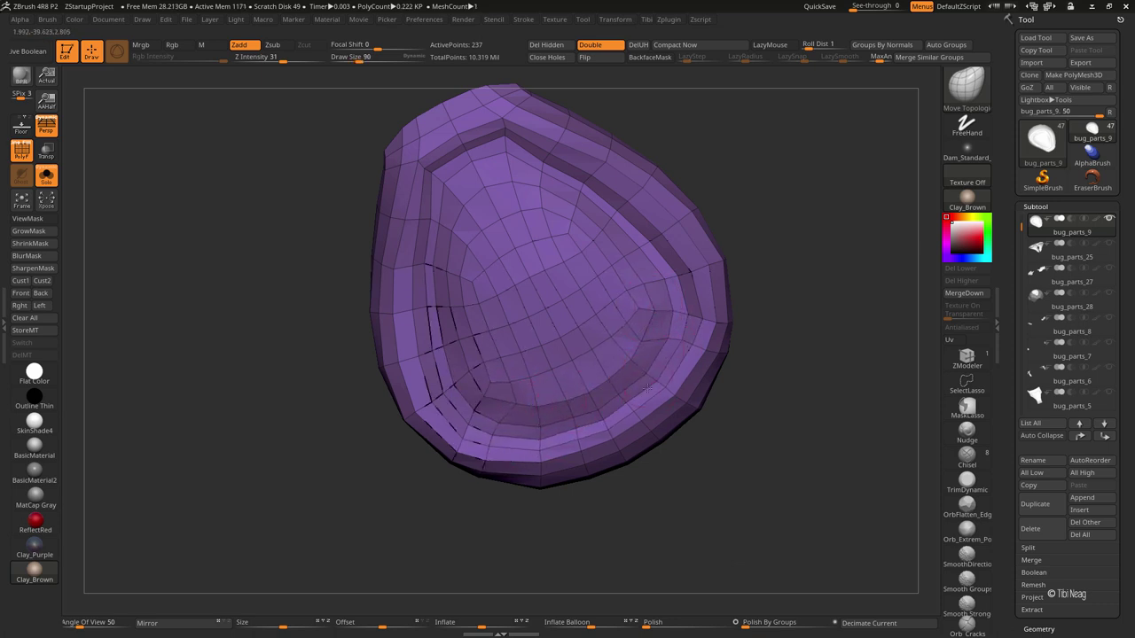
mouse_move(742, 513)
left_mouse_down()
mouse_move(823, 231)
mouse_move(471, 274)
mouse_move(453, 311)
left_mouse_up()
mouse_move(463, 264)
left_mouse_down("shift")
mouse_move(715, 180)
mouse_move(662, 309)
mouse_move(675, 331)
mouse_move(610, 275)
mouse_move(474, 206)
left_mouse_up("shift")
key("alt+shift+s")
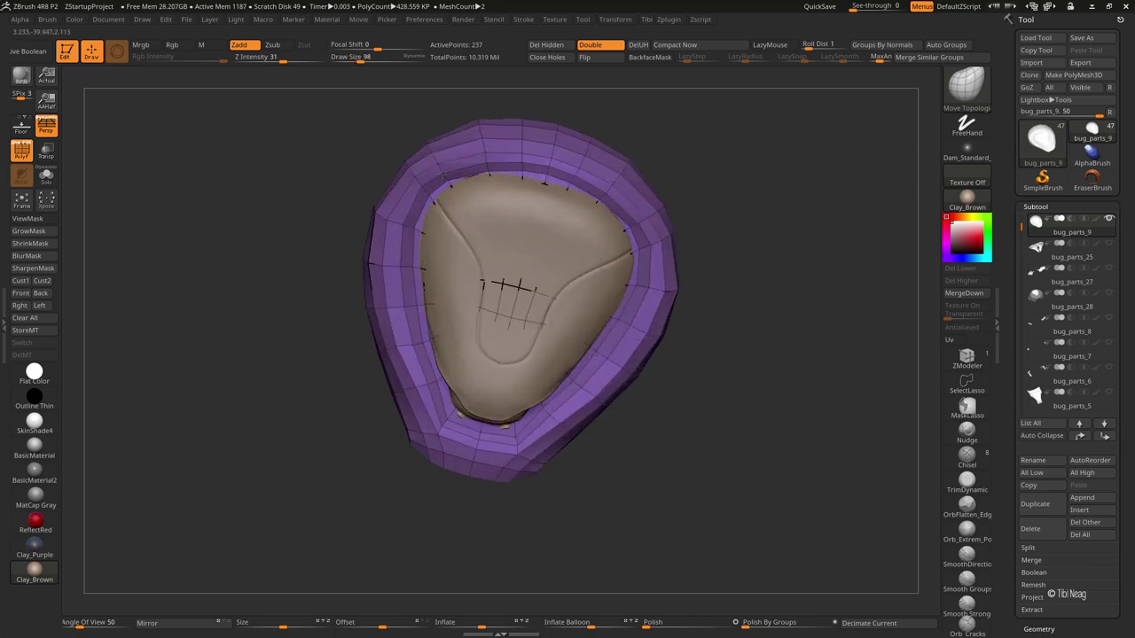
left_click_drag(621, 229, 678, 249)
left_click(967, 431)
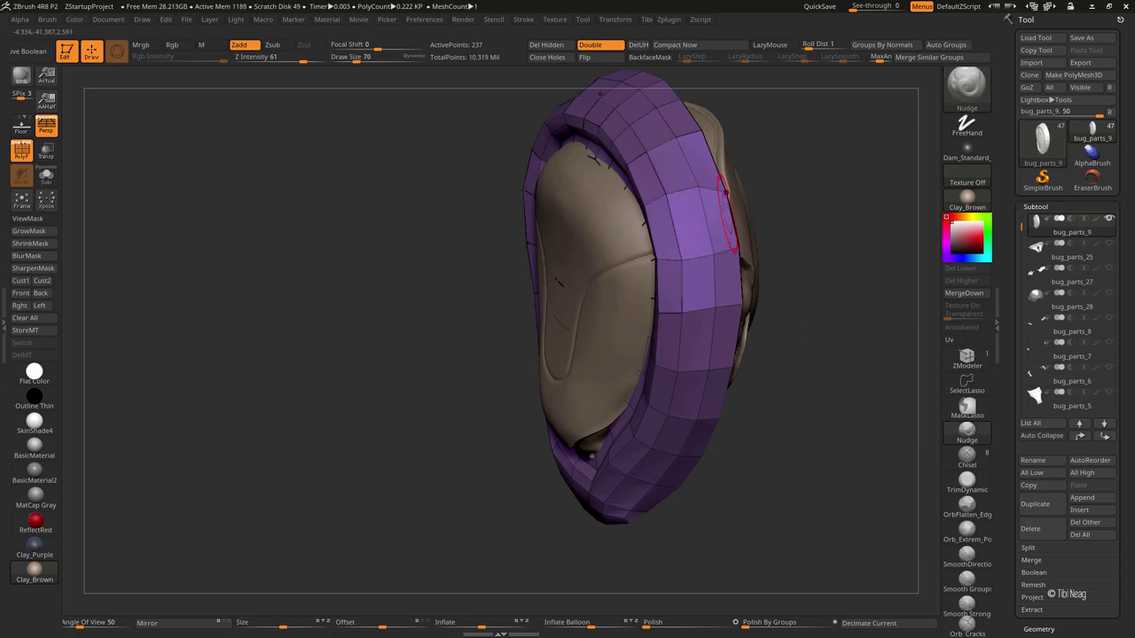
left_click_drag(681, 258, 612, 257)
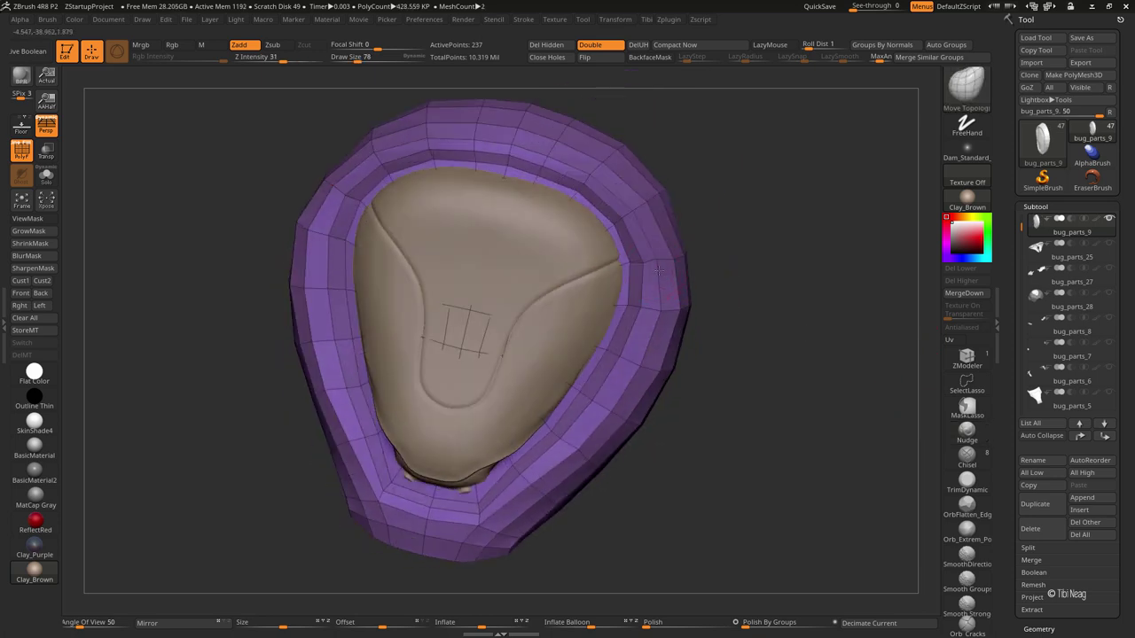
key("space")
left_click_drag(721, 203, 597, 333)
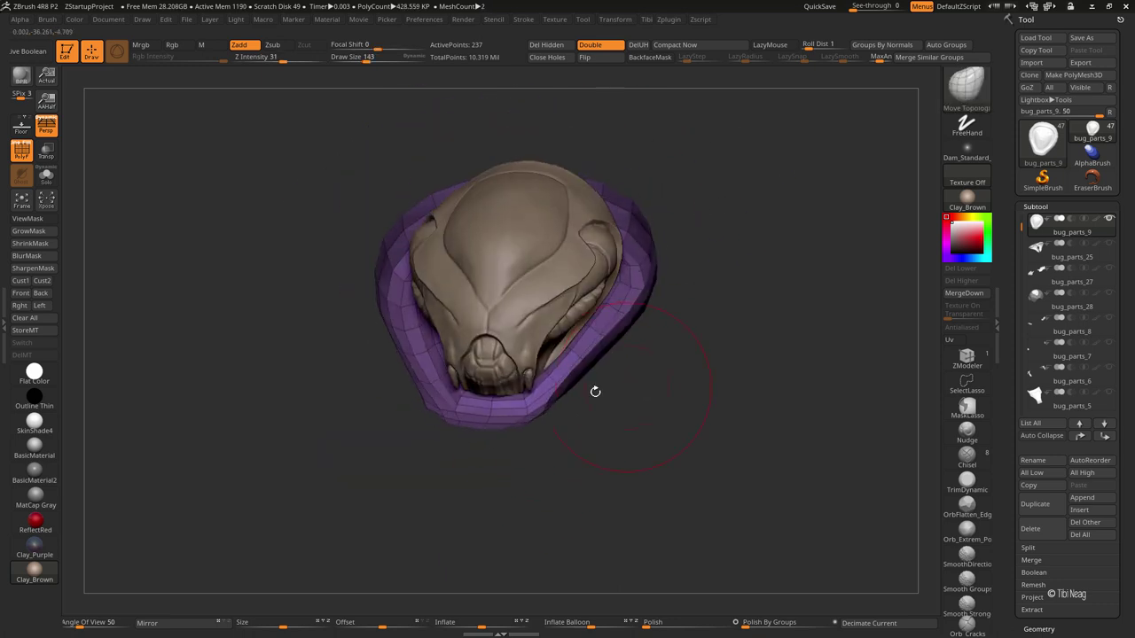
mouse_move(593, 390)
left_mouse_down()
mouse_move(541, 395)
mouse_move(777, 406)
mouse_move(934, 297)
left_mouse_up()
key("space")
Step: Solo the armor shell and set ZModeler to Slide with an EdgeLoop Complete target
key("ctrl+shift+f")
left_click(967, 357)
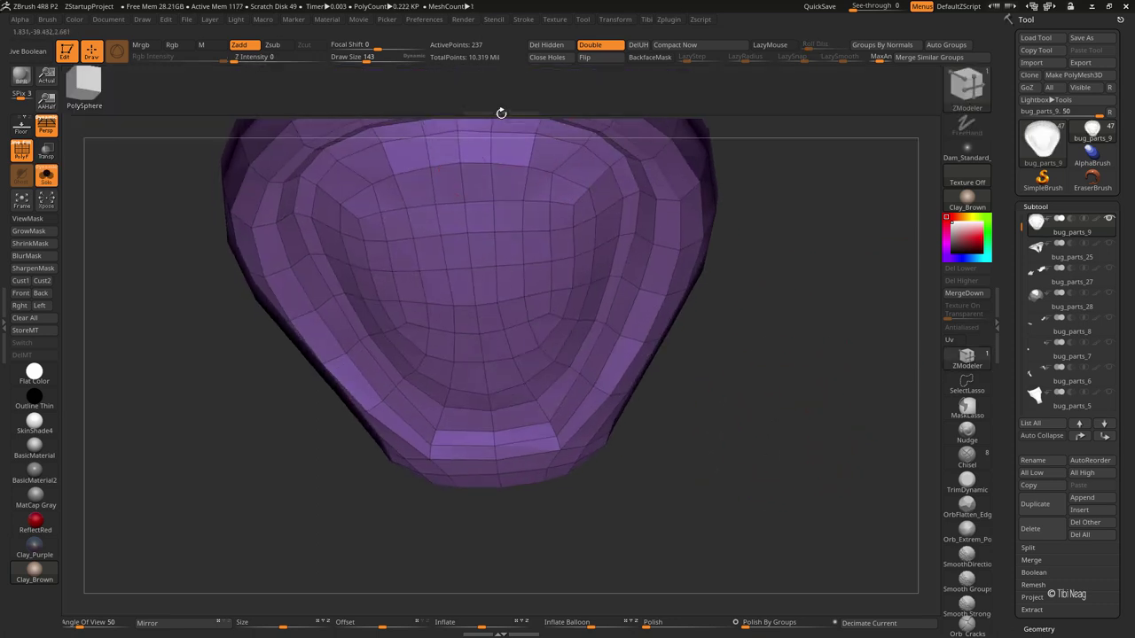
key("space")
left_click(717, 228)
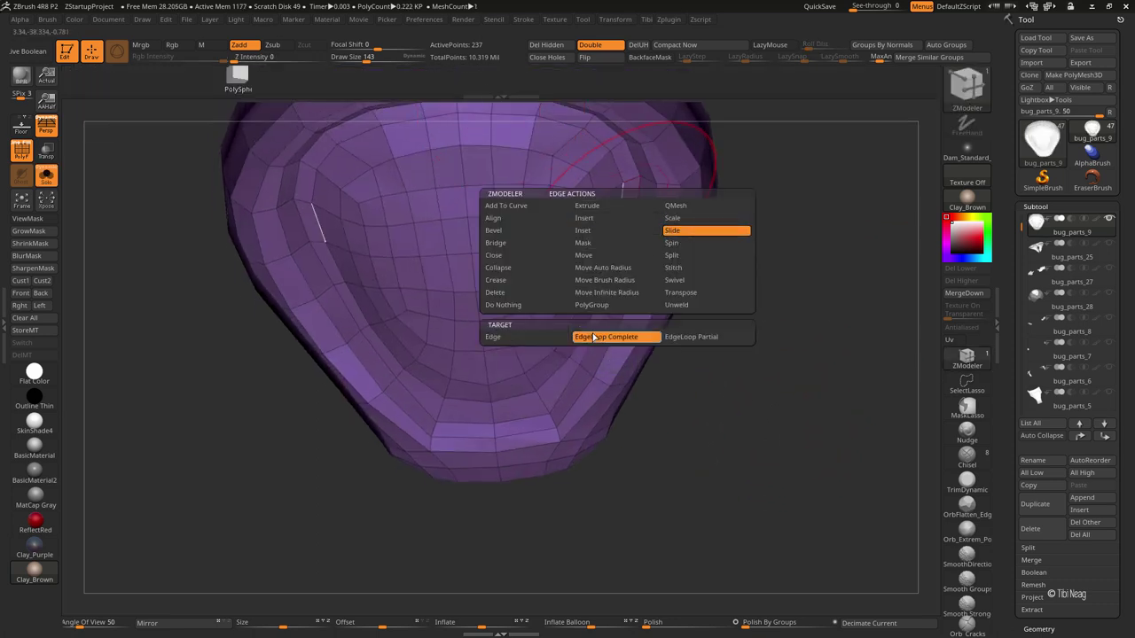
key("space")
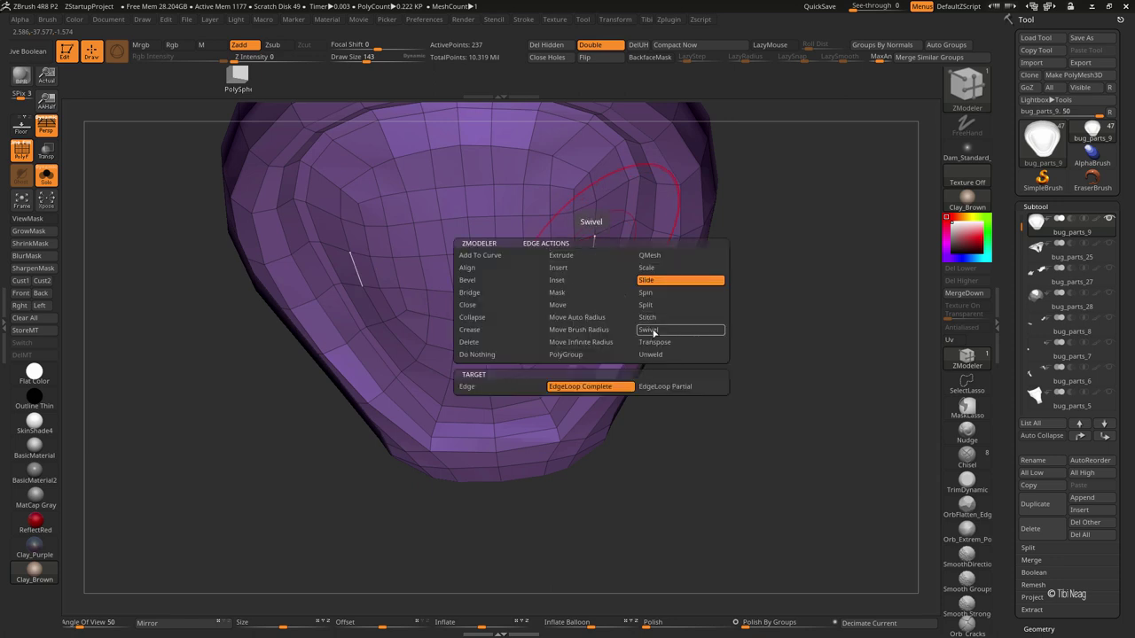
left_click(704, 327)
Step: Slide an inner edge loop across the shell's cavity to respace its rings
left_click_drag(584, 296, 606, 295)
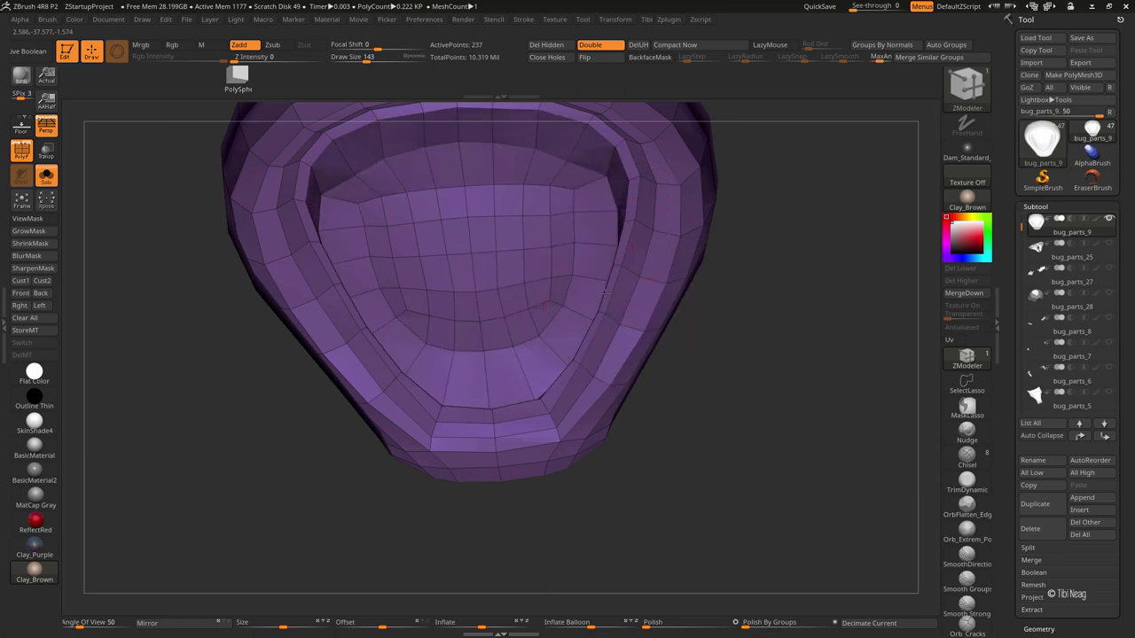
right_click_drag(605, 296, 790, 354)
key("space")
left_click(646, 233)
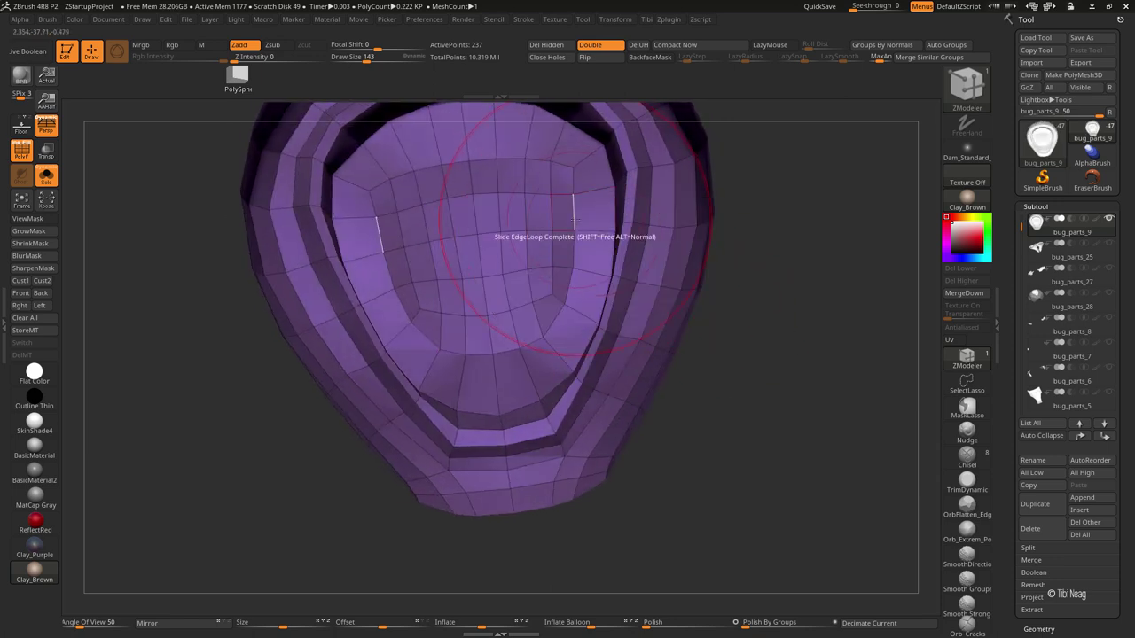
key("ctrl")
left_click(966, 431)
key("space")
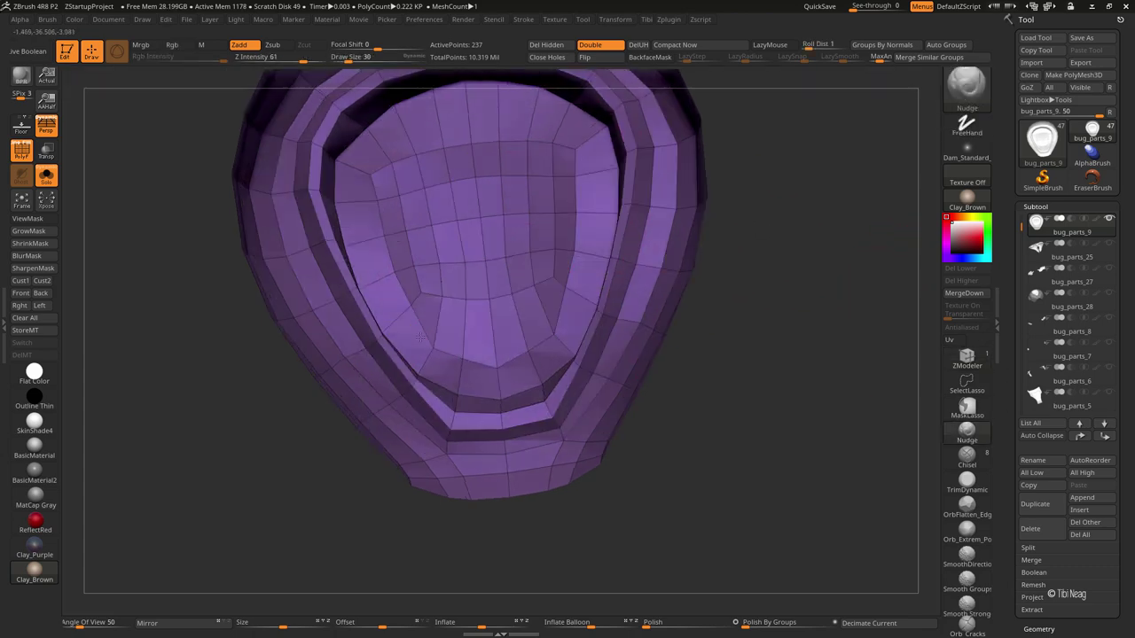
Step: Nudge the cavity's edge lines upward and along its seams so the polygon rows run evenly
right_click_drag(460, 367, 409, 324)
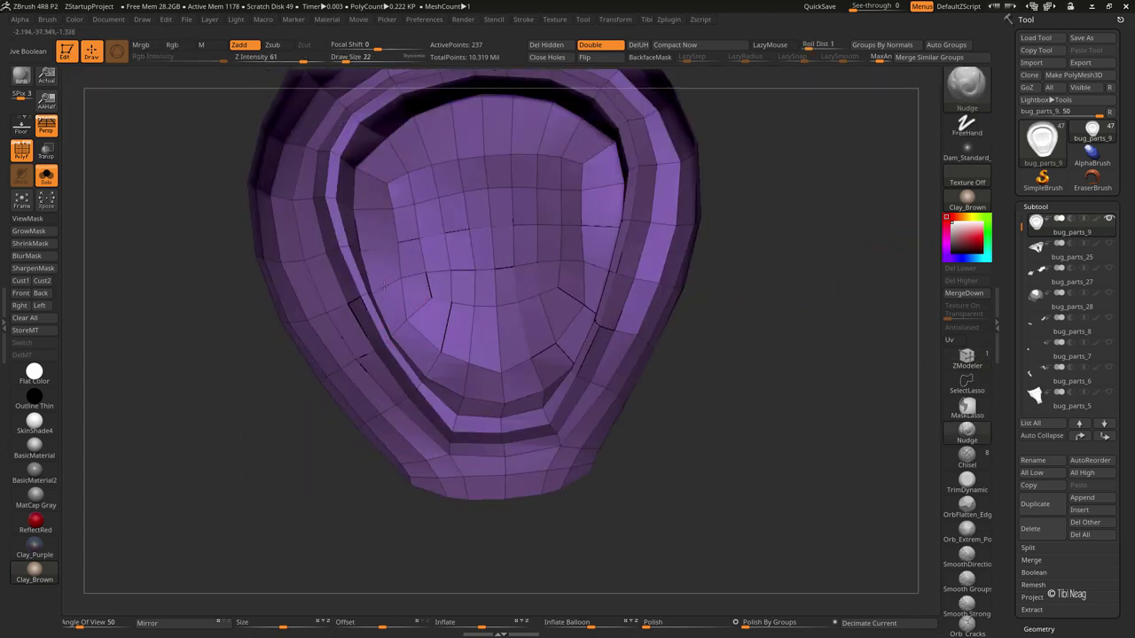
left_click_drag(409, 318, 388, 241)
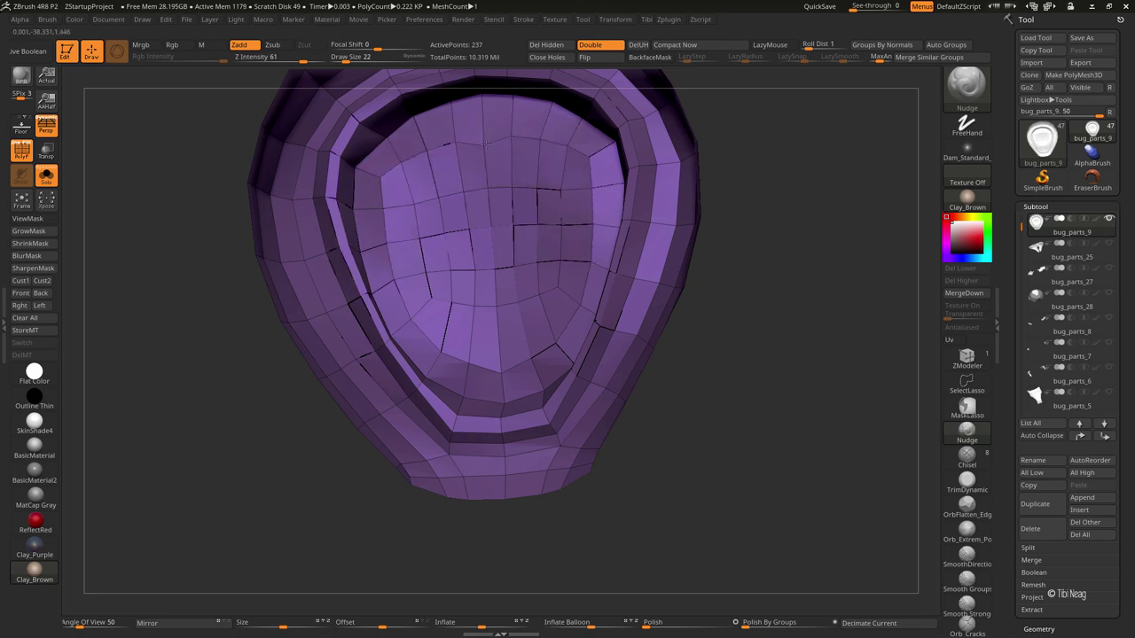
right_click_drag(519, 140, 560, 177)
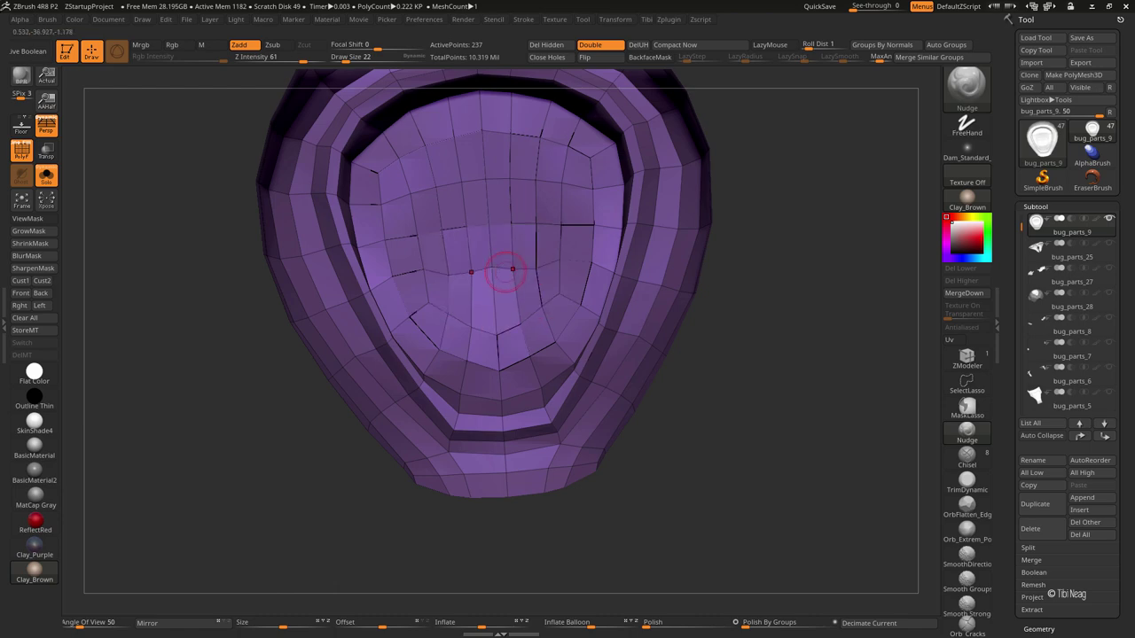
mouse_move(469, 299)
right_mouse_down()
mouse_move(519, 235)
mouse_move(519, 215)
mouse_move(479, 213)
right_mouse_up()
Step: Shrink the brush to 44, hide the polygroup wireframe and compare the shell's cavity with the head
key("space")
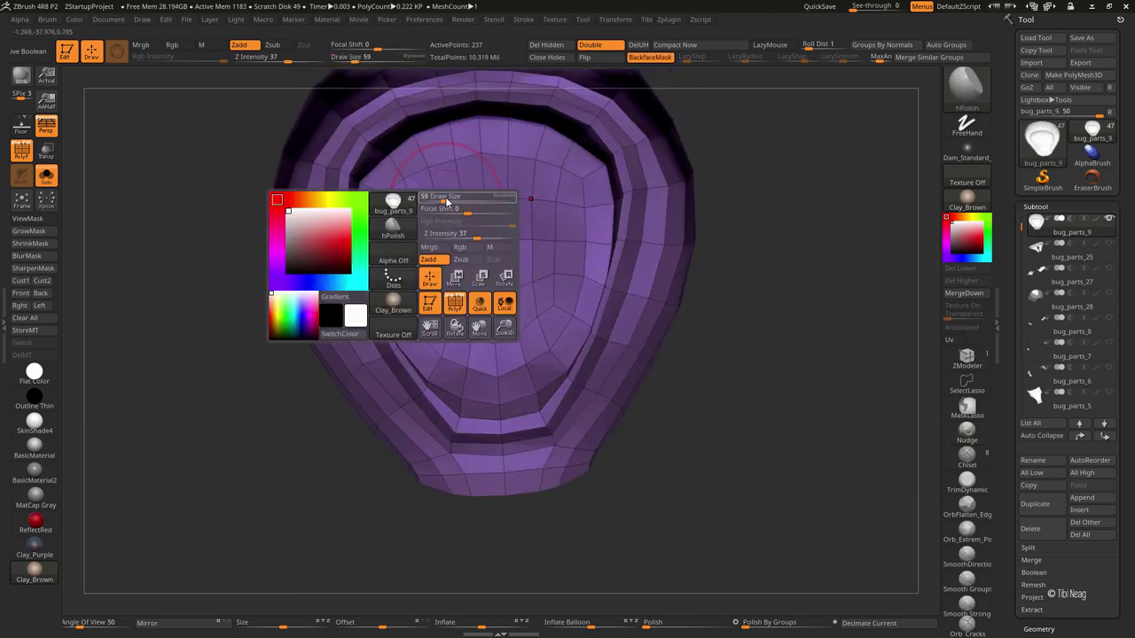
left_click_drag(461, 200, 423, 200)
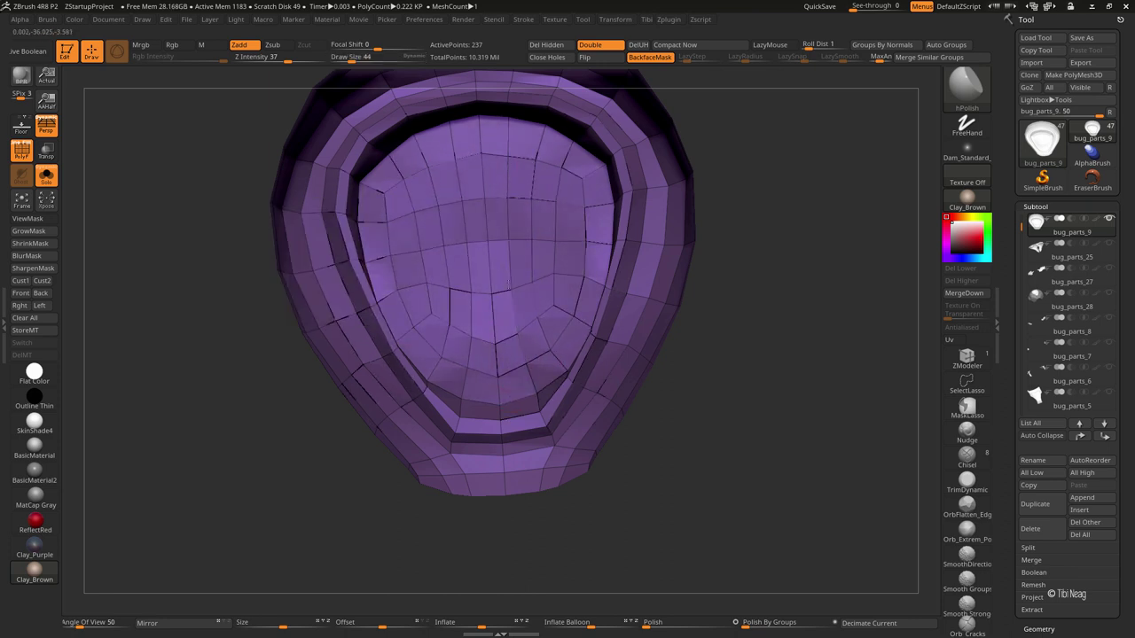
key("shift+f")
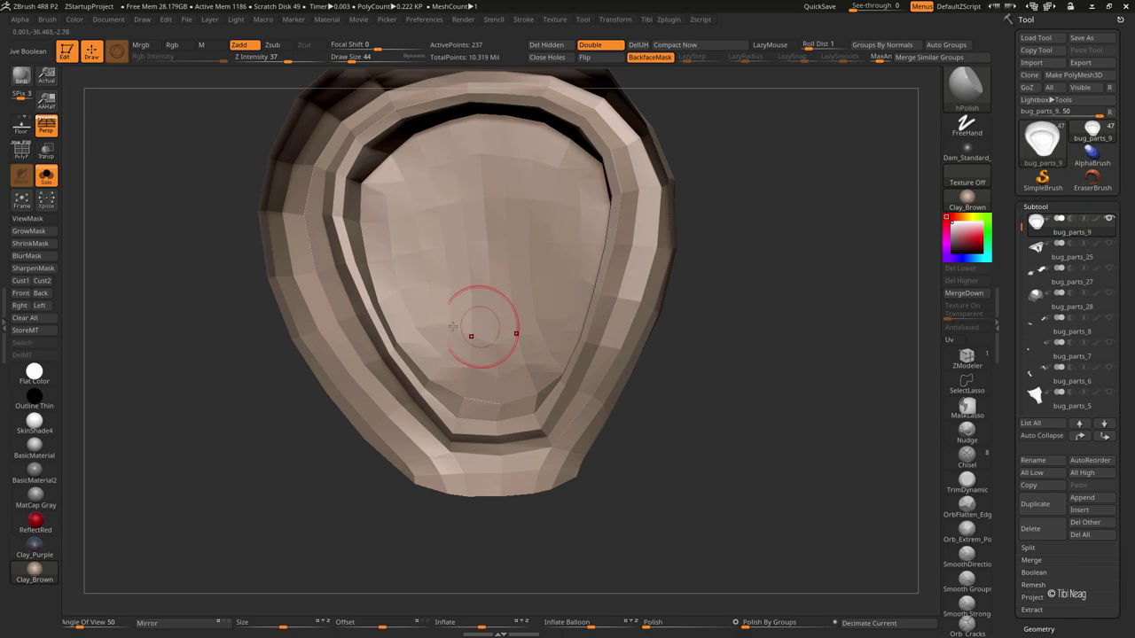
right_click_drag(452, 326, 352, 199)
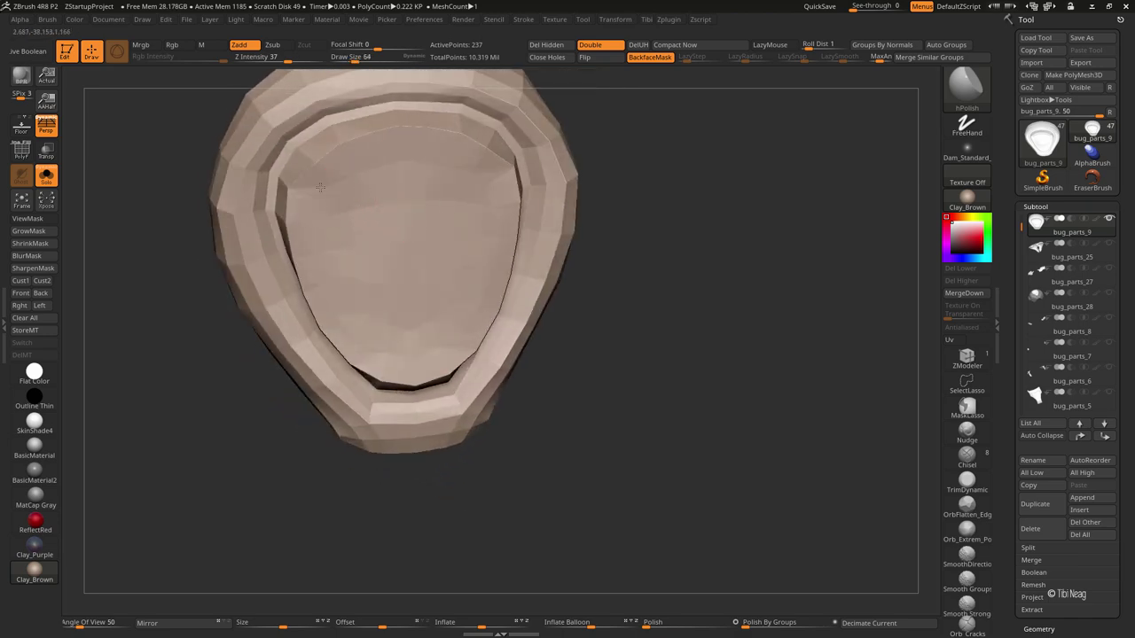
mouse_move(580, 133)
right_mouse_down()
mouse_move(723, 295)
mouse_move(629, 207)
right_mouse_up()
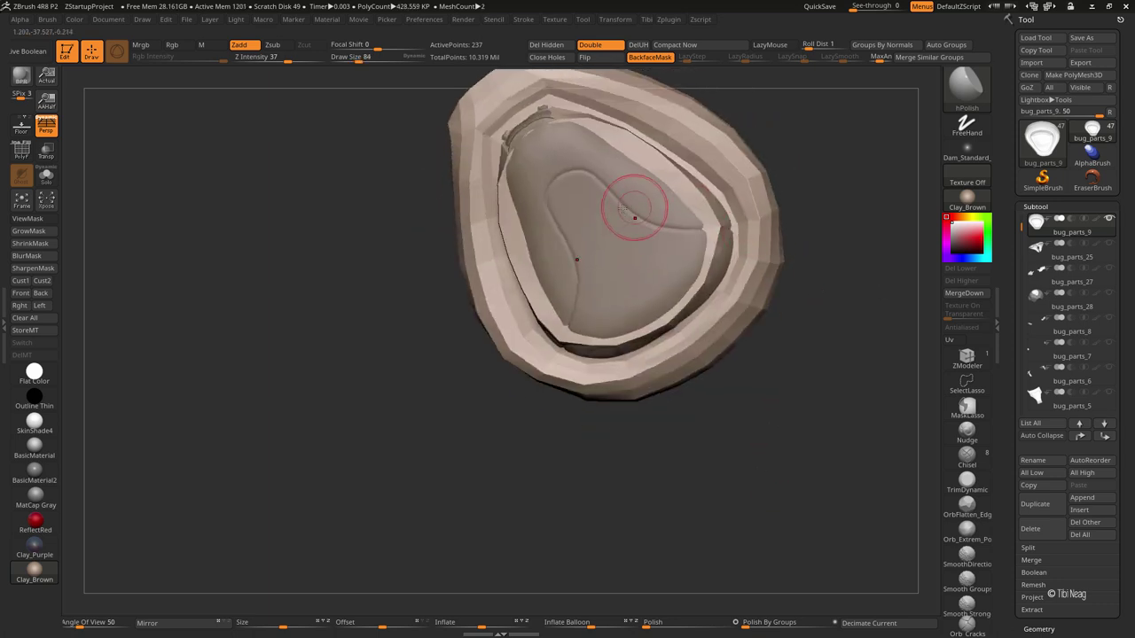
Step: With Move Topological, smooth out the inner rim's notch so it sits snug against the head
key("b")
key("m")
key("t")
key("space")
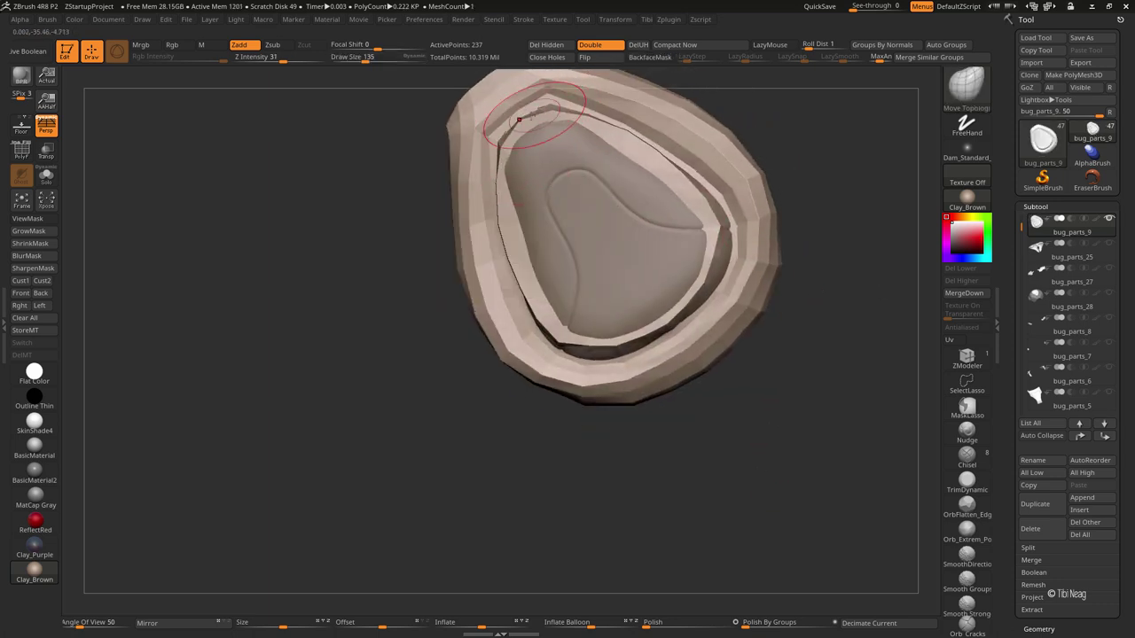
left_click_drag(715, 244, 638, 336)
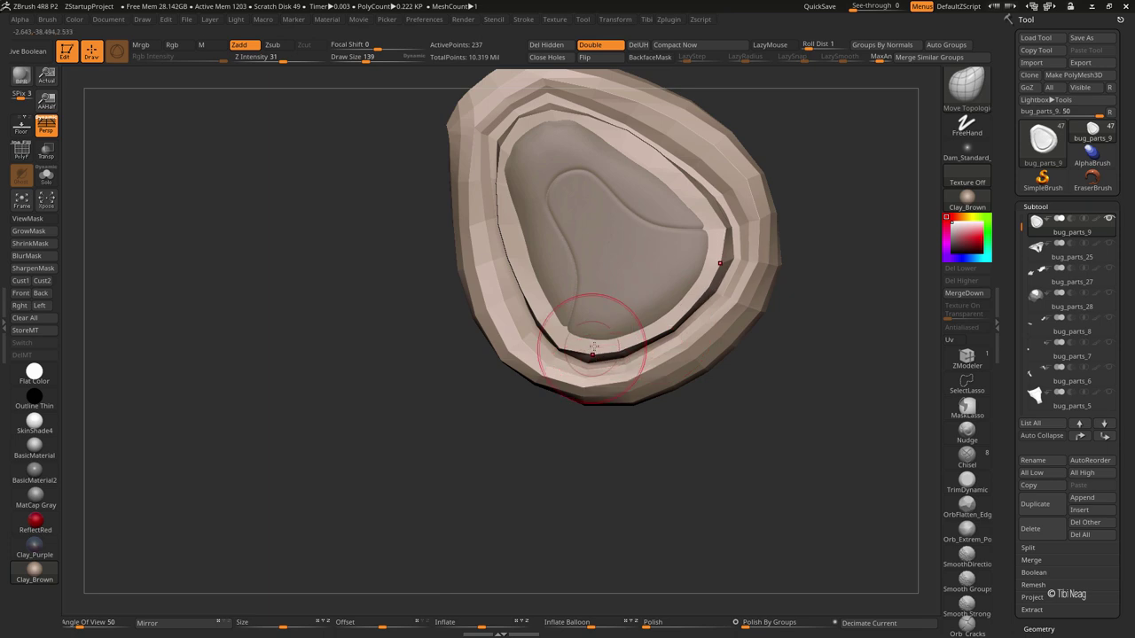
mouse_move(664, 182)
right_mouse_down()
mouse_move(884, 274)
mouse_move(609, 342)
right_mouse_up()
key("space")
left_click_drag(687, 317, 660, 317)
mouse_move(661, 317)
right_mouse_down()
mouse_move(630, 310)
mouse_move(825, 139)
right_mouse_up()
key("alt+s")
Step: Put the whole shell in one polygroup, then give the inner strip its own polygroup
key("shift+f")
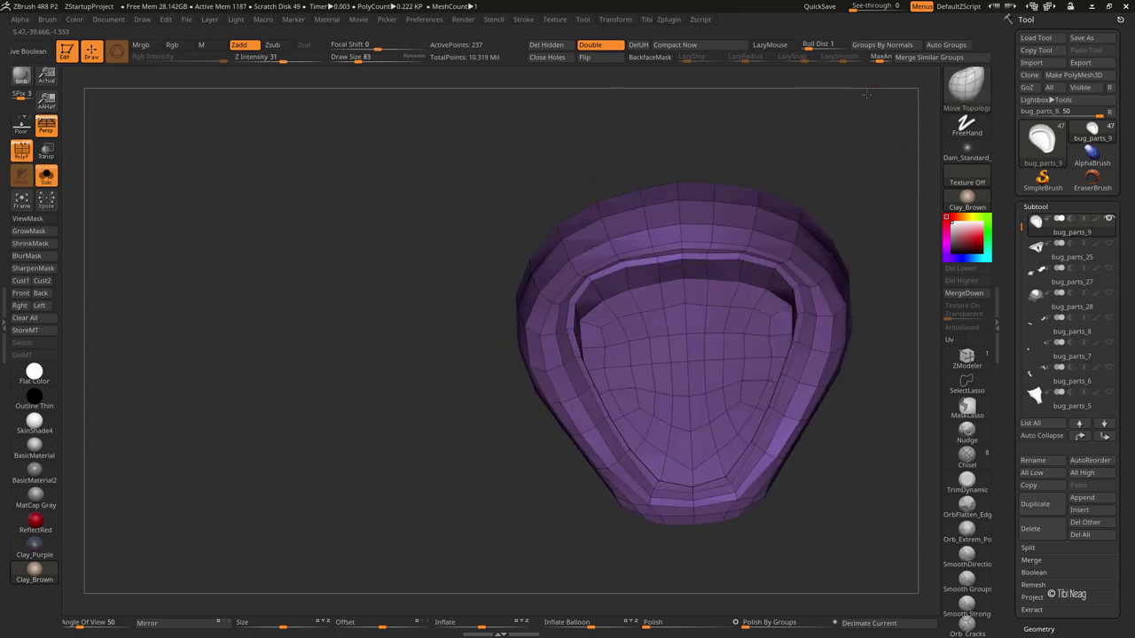
right_click_drag(866, 94, 722, 299)
key("ctrl+w")
left_click(946, 44)
mouse_move(887, 97)
right_mouse_down()
mouse_move(772, 121)
mouse_move(712, 116)
right_mouse_up()
Step: Hide and regroup the outer rim strips and front face, then show all parts with their new polygroups
left_click(591, 299, "ctrl+shift")
mouse_move(590, 299)
right_mouse_down()
mouse_move(807, 204)
mouse_move(731, 165)
right_mouse_up()
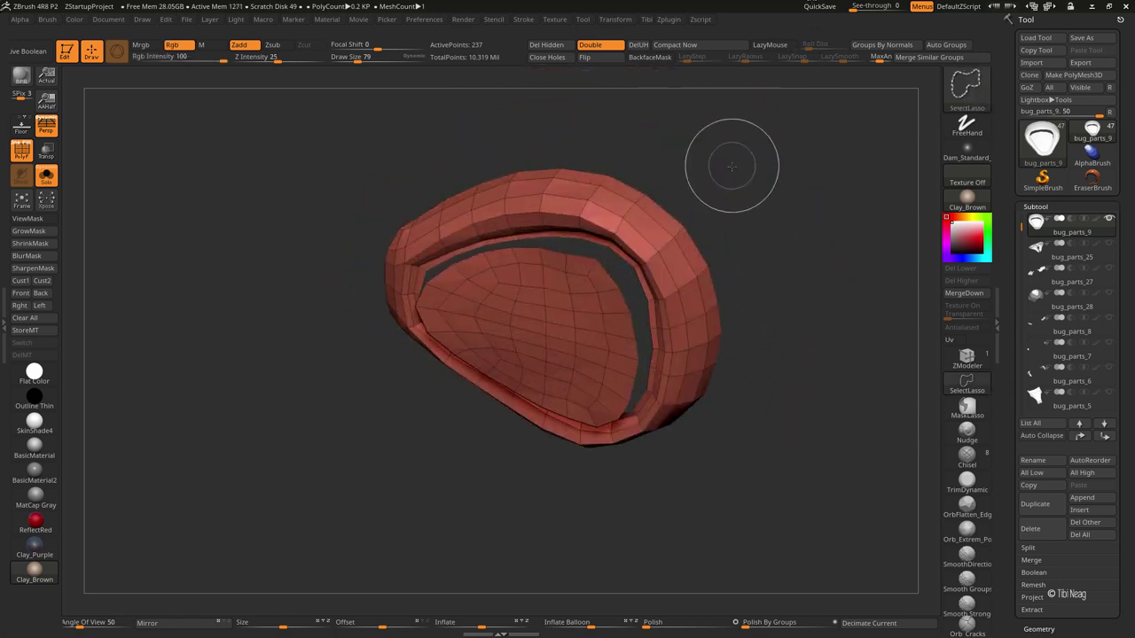
left_click(608, 299, "ctrl+shift")
left_click(603, 297, "ctrl+alt+shift")
left_click(673, 251, "ctrl+alt+shift")
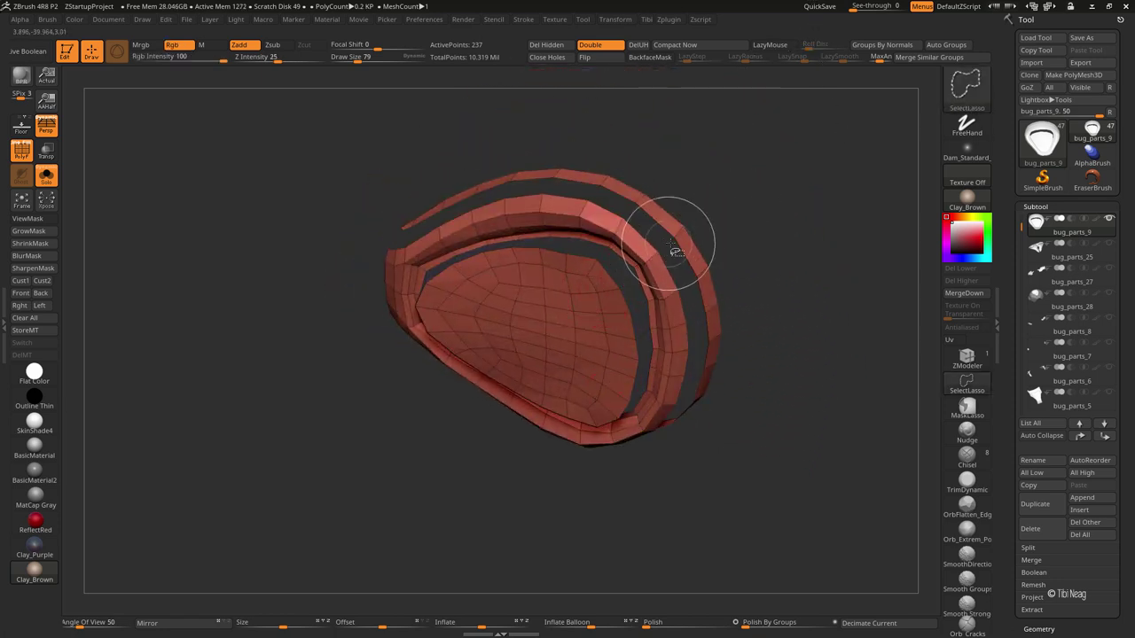
left_click(648, 253, "ctrl+shift")
left_click(654, 240, "ctrl+shift")
mouse_move(701, 215)
right_mouse_down()
mouse_move(690, 228)
mouse_move(380, 215)
right_mouse_up()
left_click(413, 215, "ctrl+shift")
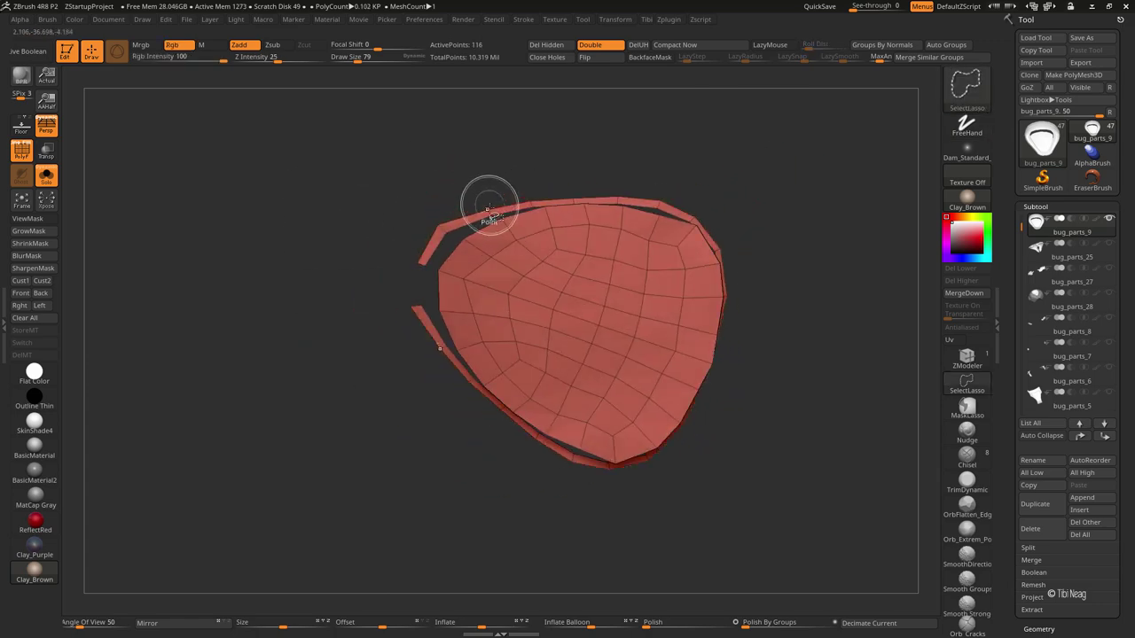
left_click(490, 213, "ctrl+shift")
left_click(222, 354, "ctrl+shift")
mouse_move(222, 354)
right_mouse_down()
mouse_move(274, 440)
mouse_move(502, 340)
right_mouse_up()
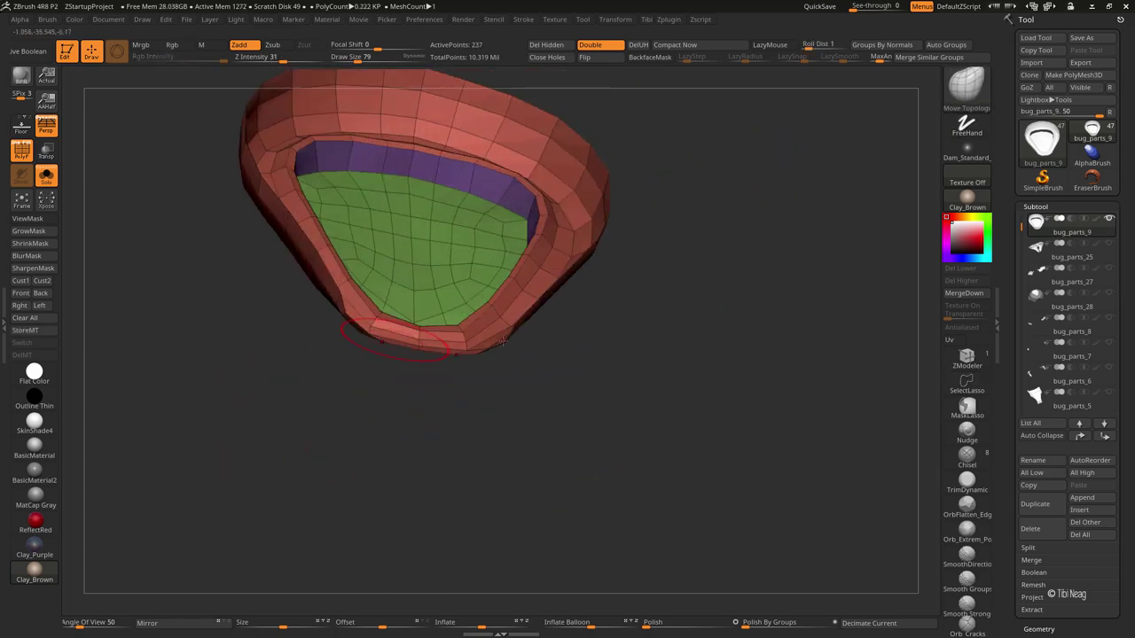
right_click_drag(803, 359, 760, 321)
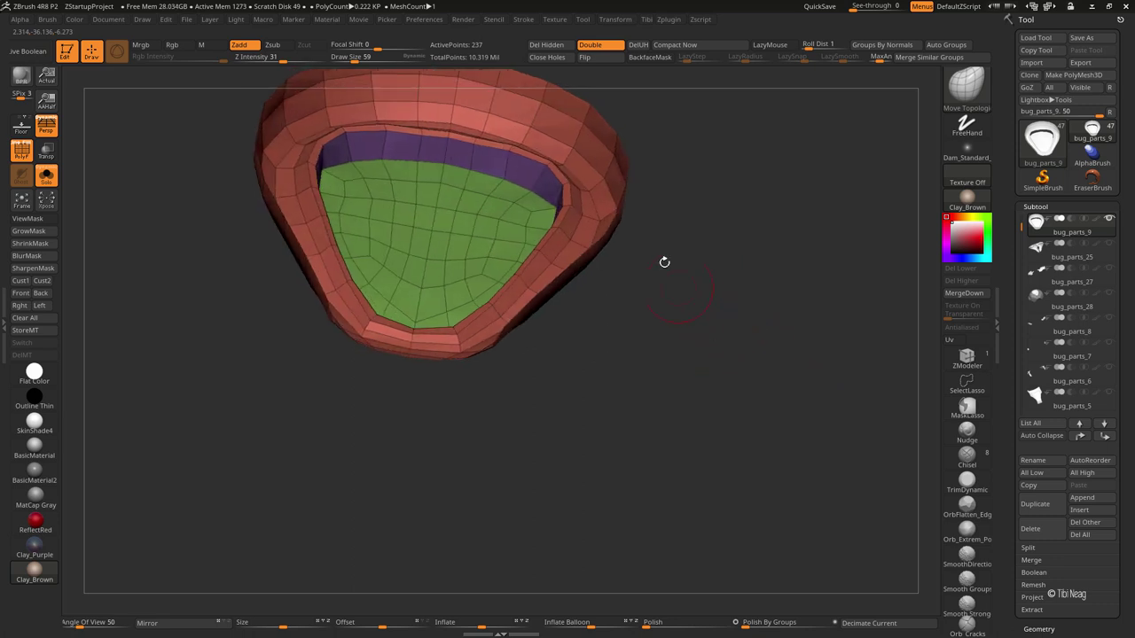
Step: Show the whole bug, widen the field of view to 85, zoom to the head and solo the collar
key("g")
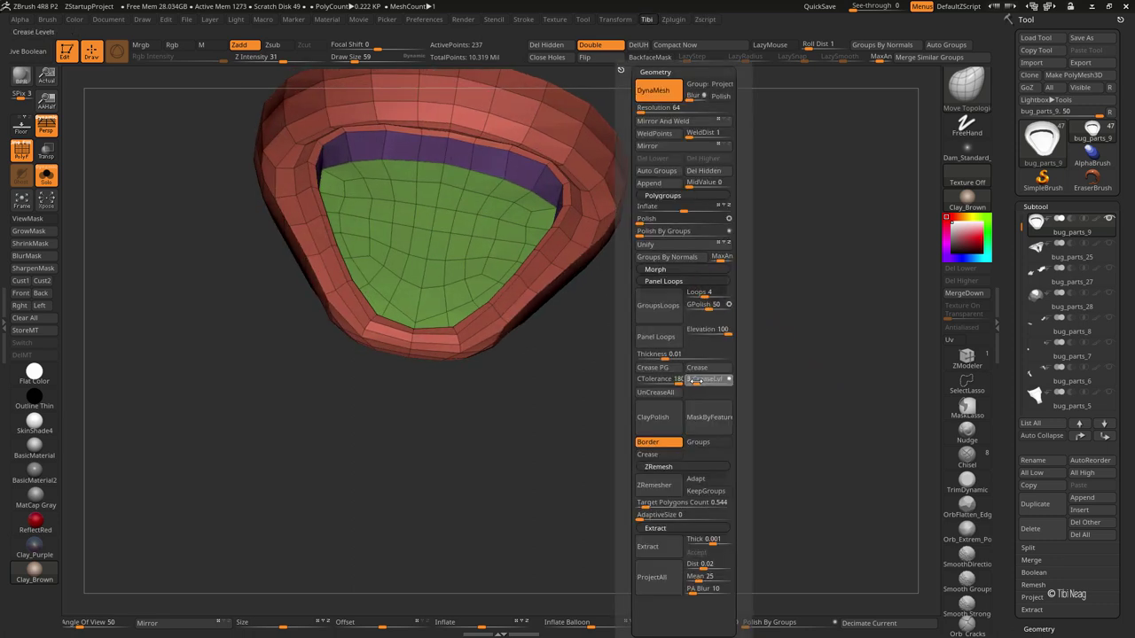
key("shift+f")
right_click_drag(696, 385, 779, 225)
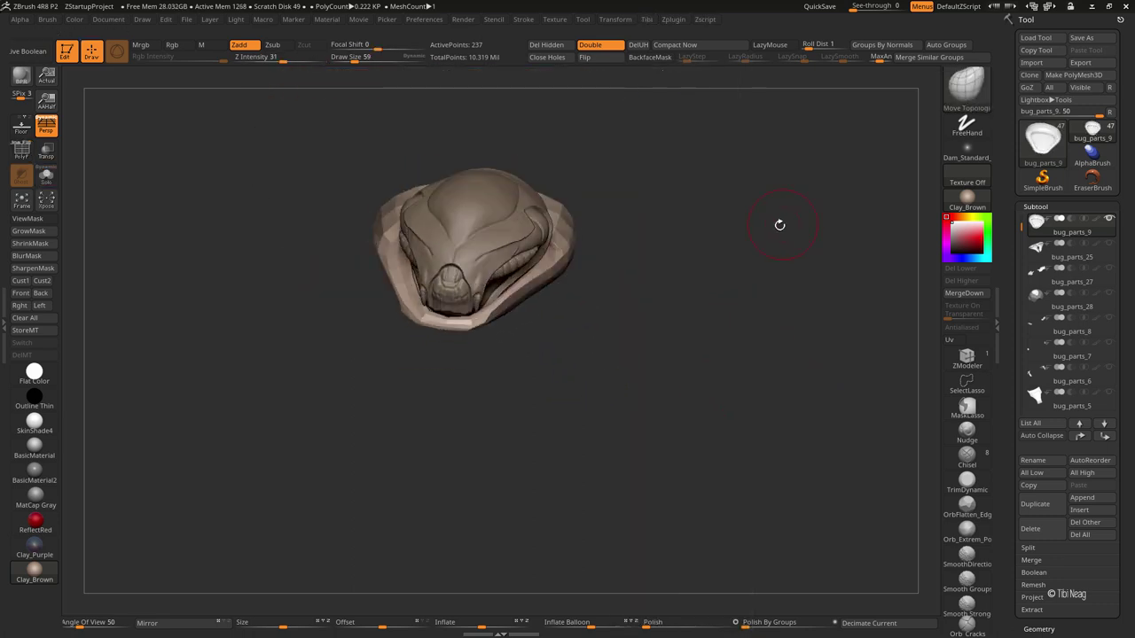
left_click(1108, 268, "shift")
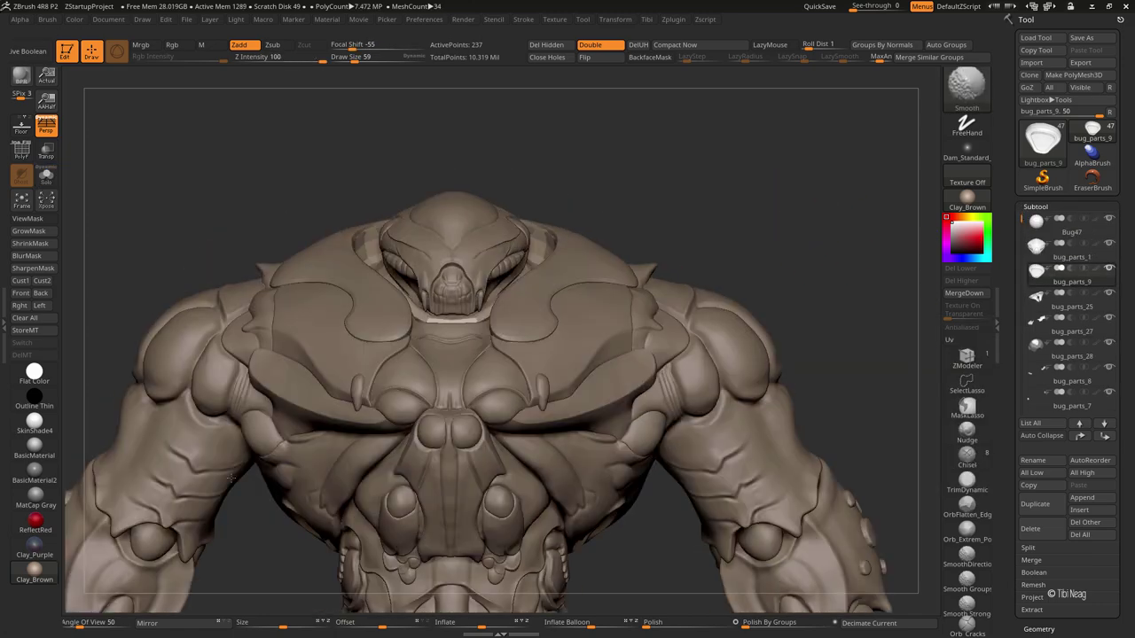
left_click_drag(78, 623, 493, 329)
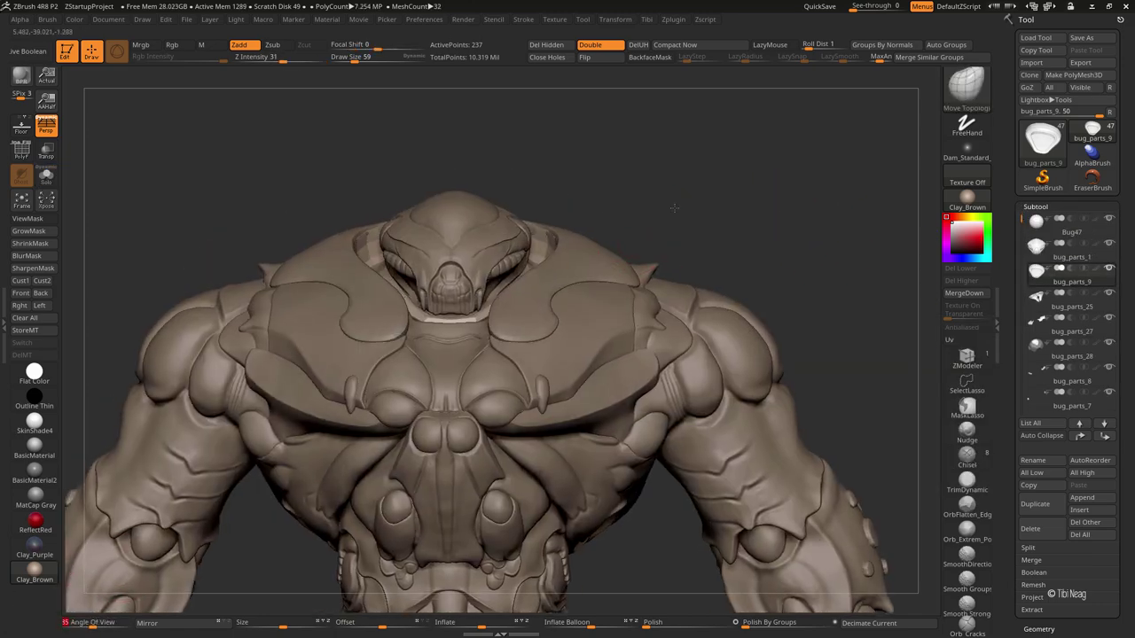
mouse_move(493, 329)
right_mouse_down()
mouse_move(418, 253)
mouse_move(740, 183)
right_mouse_up()
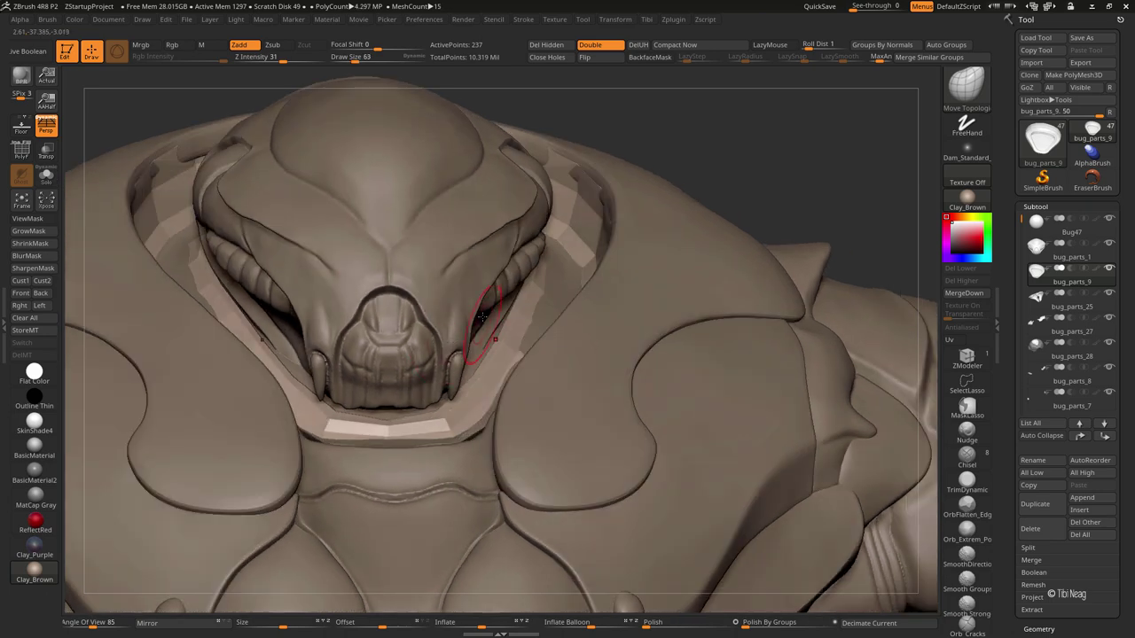
key("shift+f")
left_click(46, 175)
Step: Extrude all of the collar's polygons with ZModeler to give it thickness, checking it from several angles
key("b")
key("z")
key("m")
key("space")
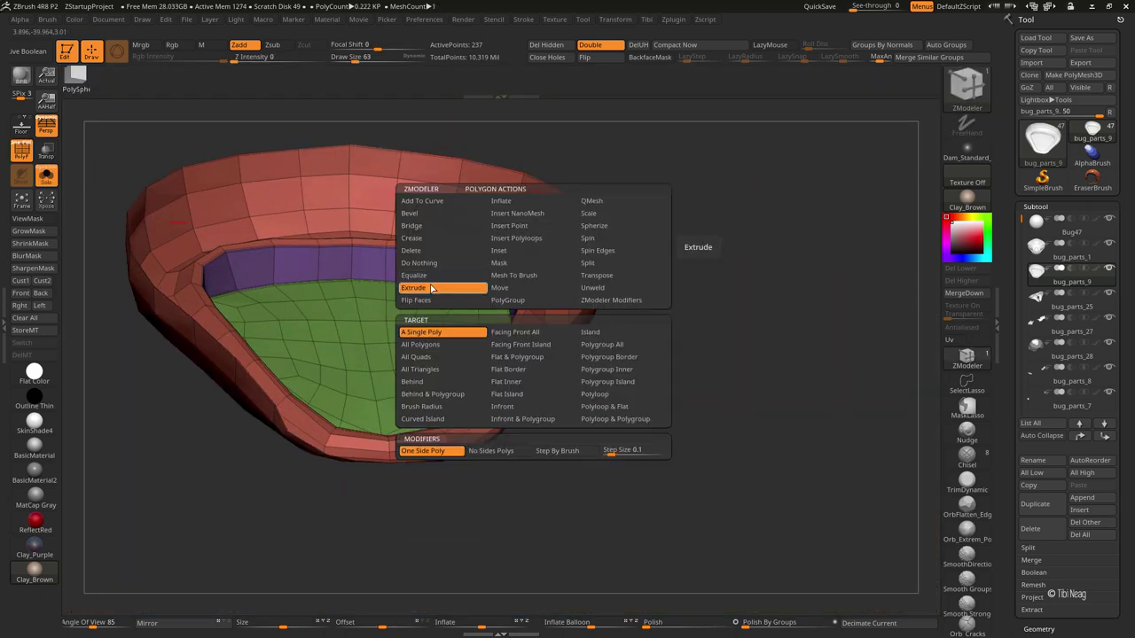
key("space")
left_click(532, 274)
left_click(444, 335)
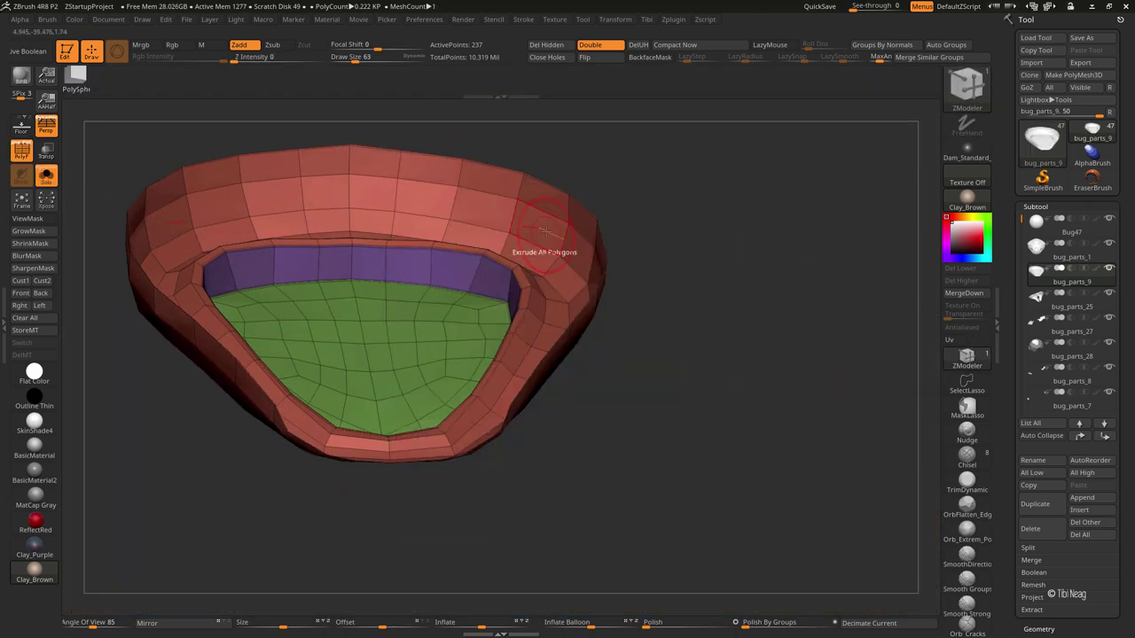
left_click_drag(531, 248, 564, 235)
mouse_move(563, 235)
right_mouse_down()
mouse_move(611, 79)
mouse_move(624, 116)
mouse_move(570, 223)
right_mouse_up()
mouse_move(664, 144)
right_mouse_down()
mouse_move(727, 177)
mouse_move(695, 173)
right_mouse_up()
right_click_drag(644, 147, 541, 91)
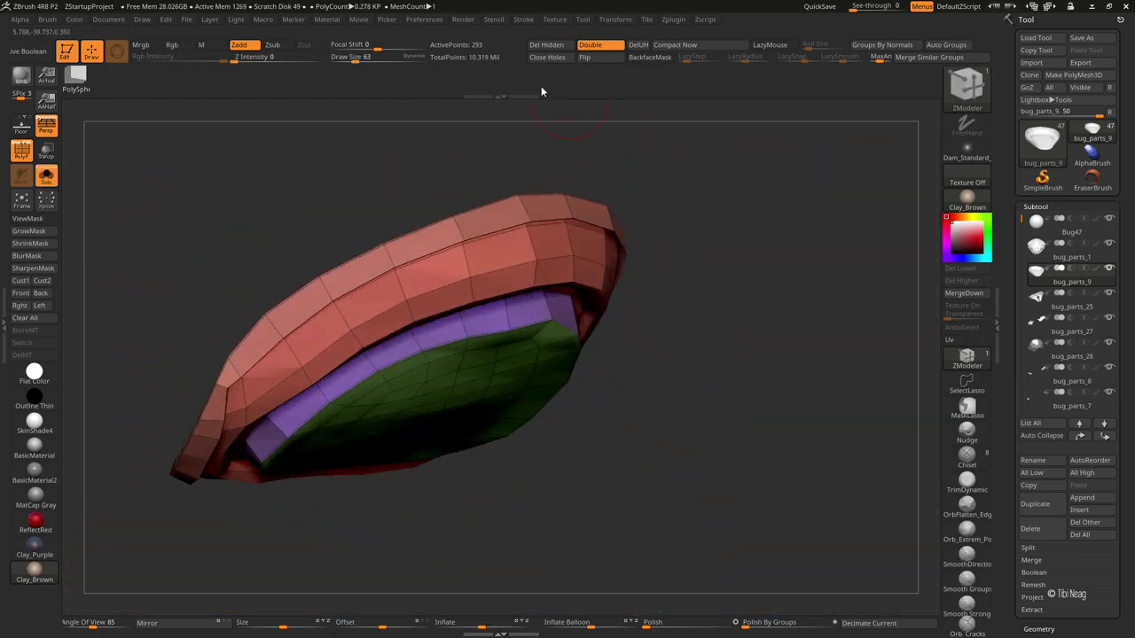
right_click_drag(493, 153, 532, 132)
Step: Slide an edge loop along the collar and adjust its shape with Move Topological
key("space")
left_click(510, 380)
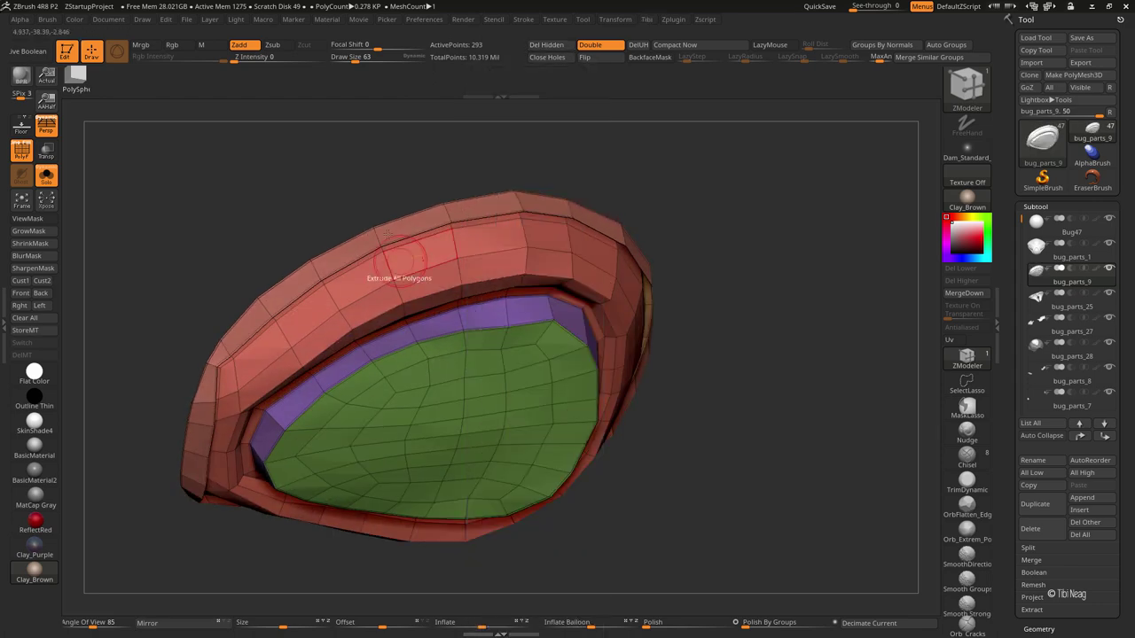
right_click_drag(380, 266, 337, 266)
key("b")
key("m")
key("t")
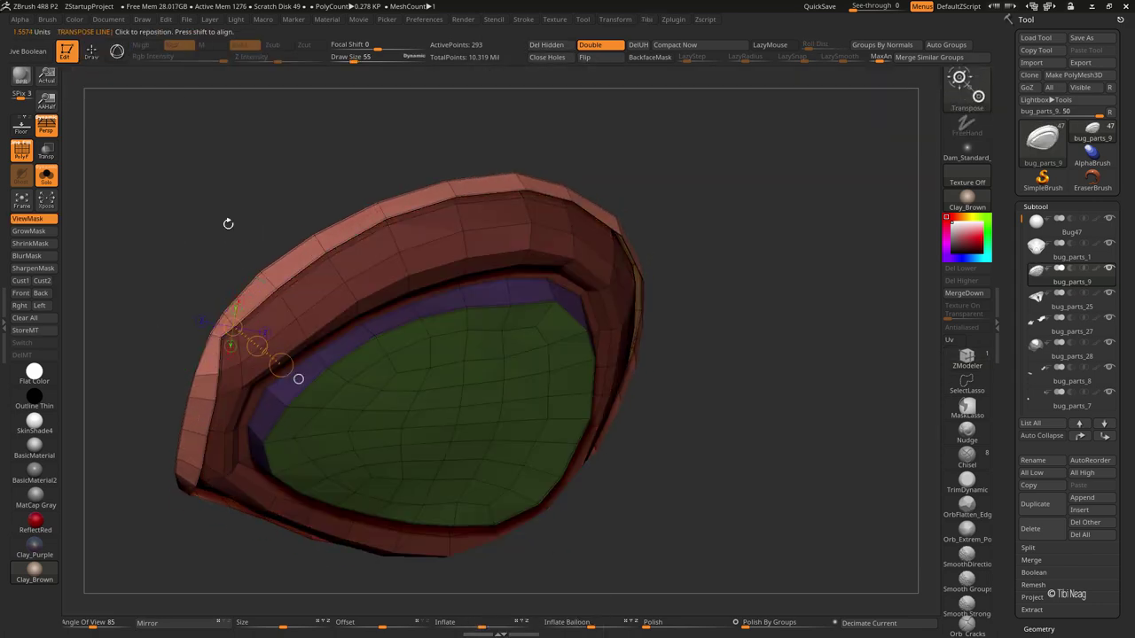
mouse_move(228, 222)
right_mouse_down()
mouse_move(371, 222)
mouse_move(311, 324)
right_mouse_up()
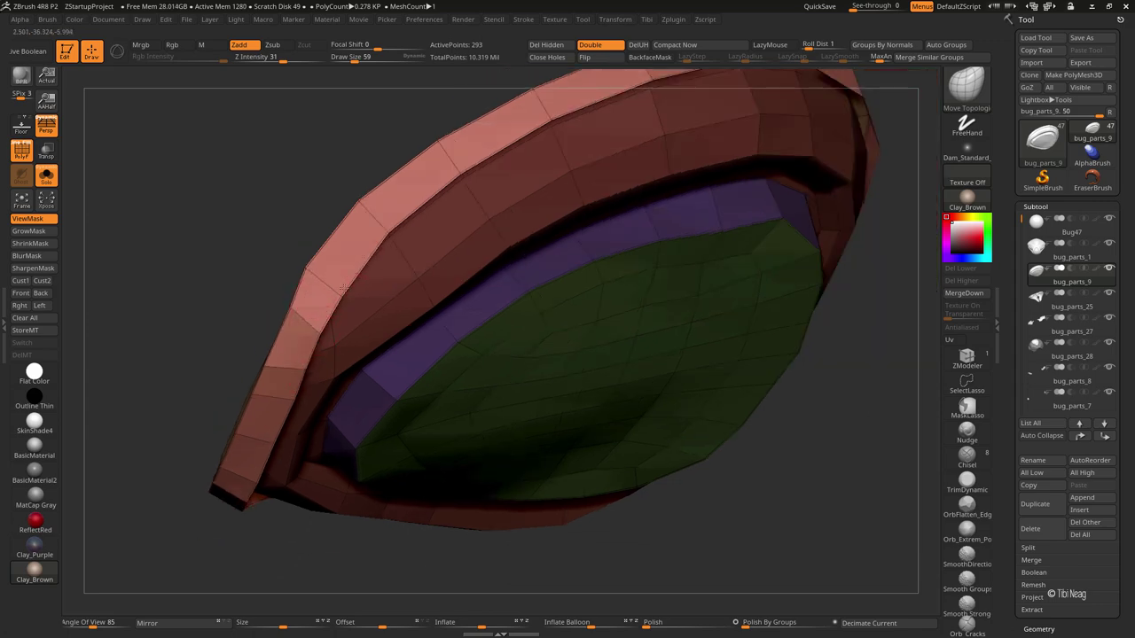
mouse_move(344, 287)
right_mouse_down()
mouse_move(494, 258)
mouse_move(541, 304)
mouse_move(689, 364)
mouse_move(755, 345)
right_mouse_up()
Step: Extrude all the collar's polygons a second time and preview it with Dynamic Subdiv
key("b")
key("z")
key("m")
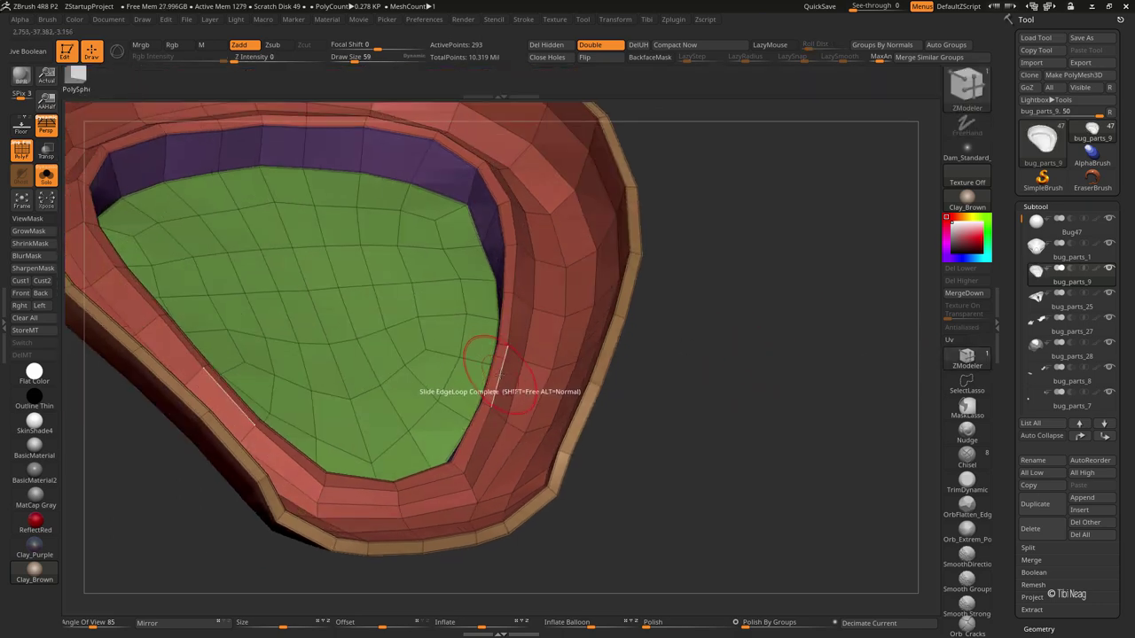
key("space")
left_click(380, 398)
left_click(469, 436)
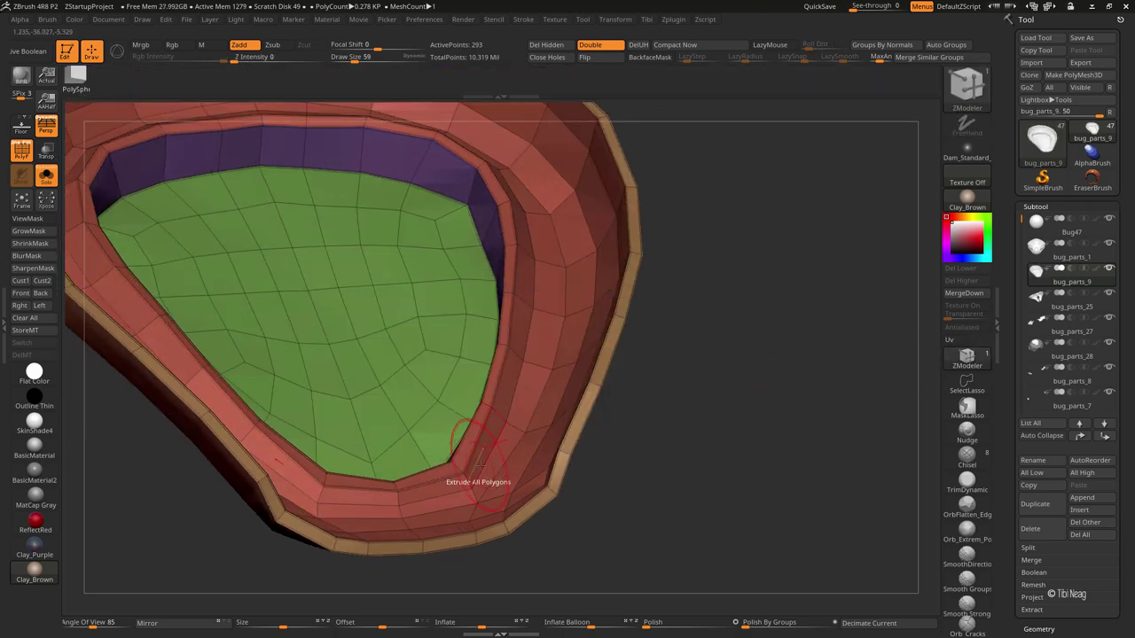
mouse_move(479, 461)
right_mouse_down()
mouse_move(709, 392)
mouse_move(712, 314)
mouse_move(711, 455)
right_mouse_up()
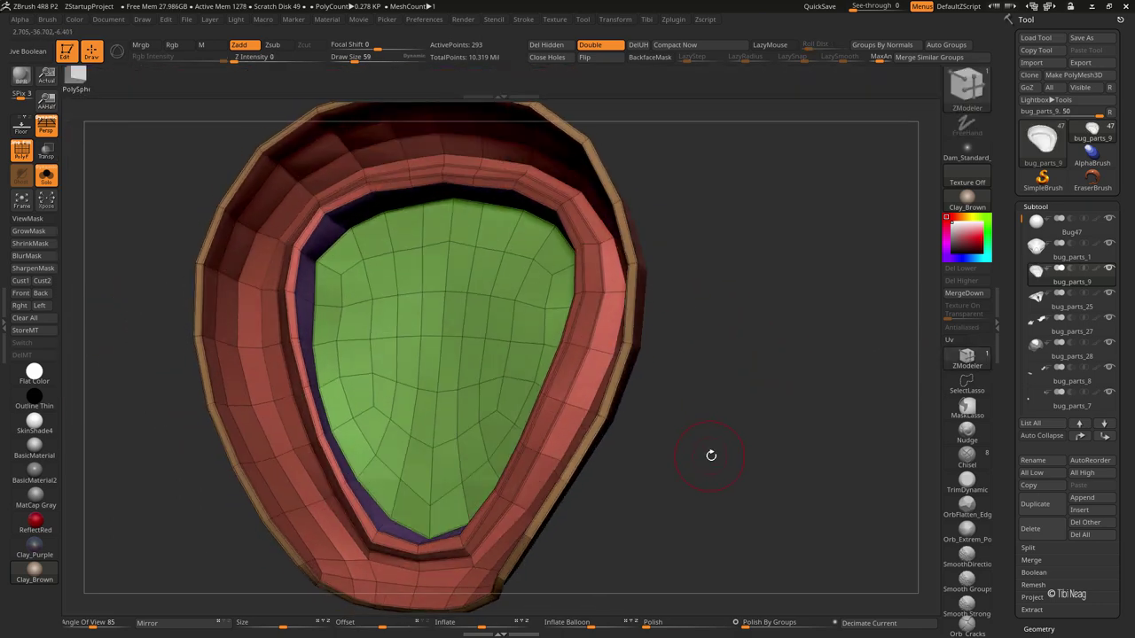
key("d")
Step: Apply the collar's subdivision permanently and bring the full bug back into view
key("b")
key("m")
key("t")
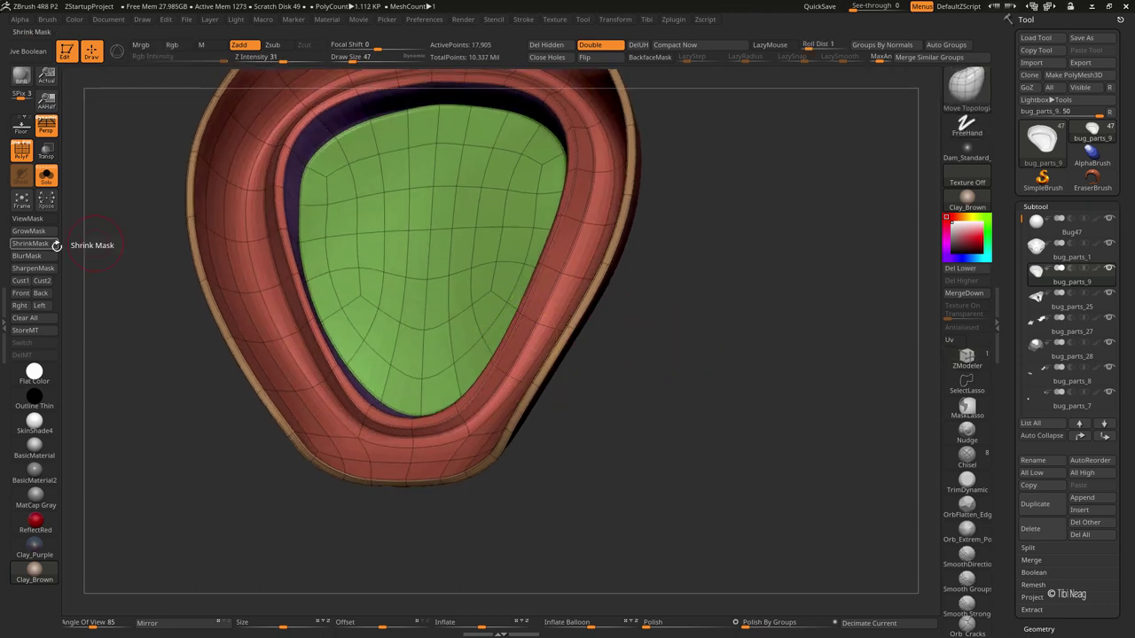
key("shift+f")
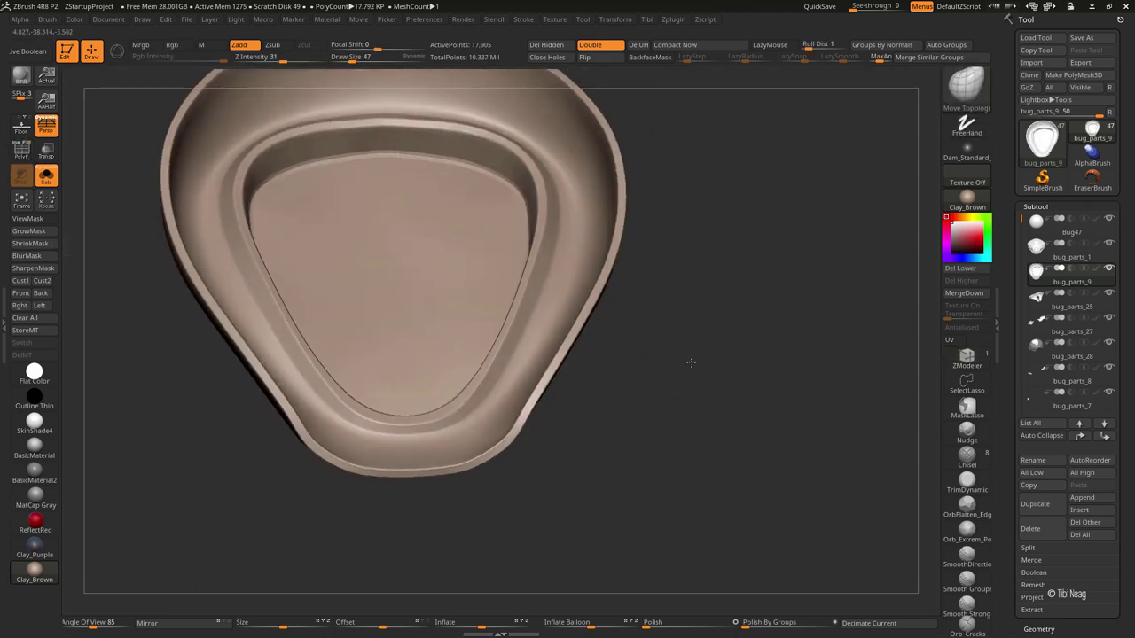
key("alt+Tab")
key("alt+Tab")
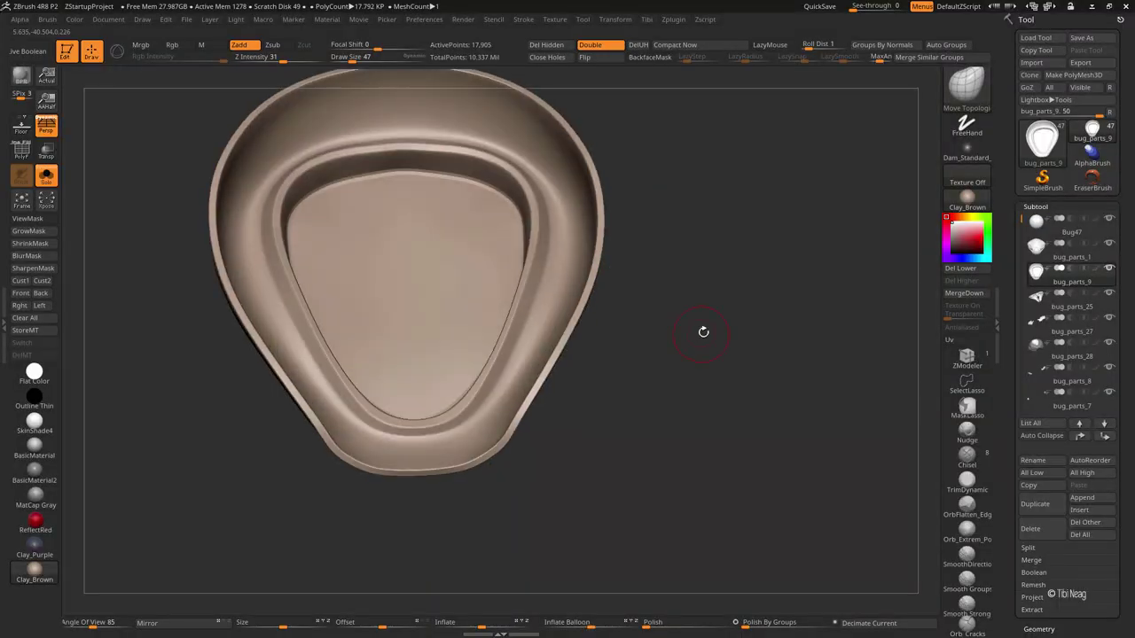
right_click_drag(702, 328, 688, 325)
key("d")
key("d")
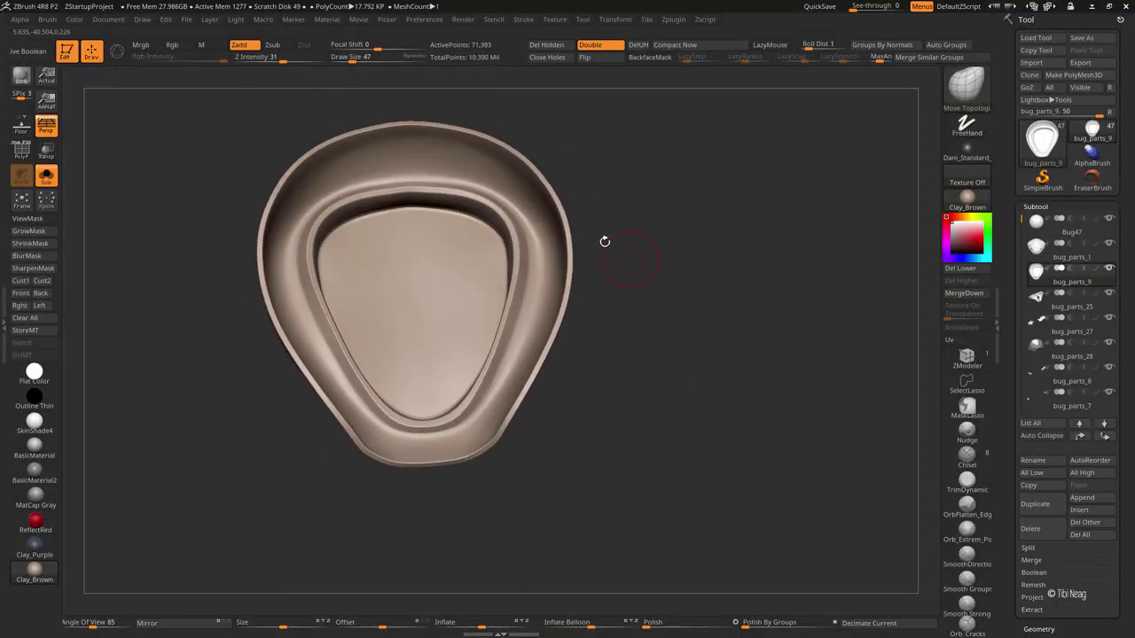
right_click_drag(550, 134, 630, 156)
key("alt+shift+s")
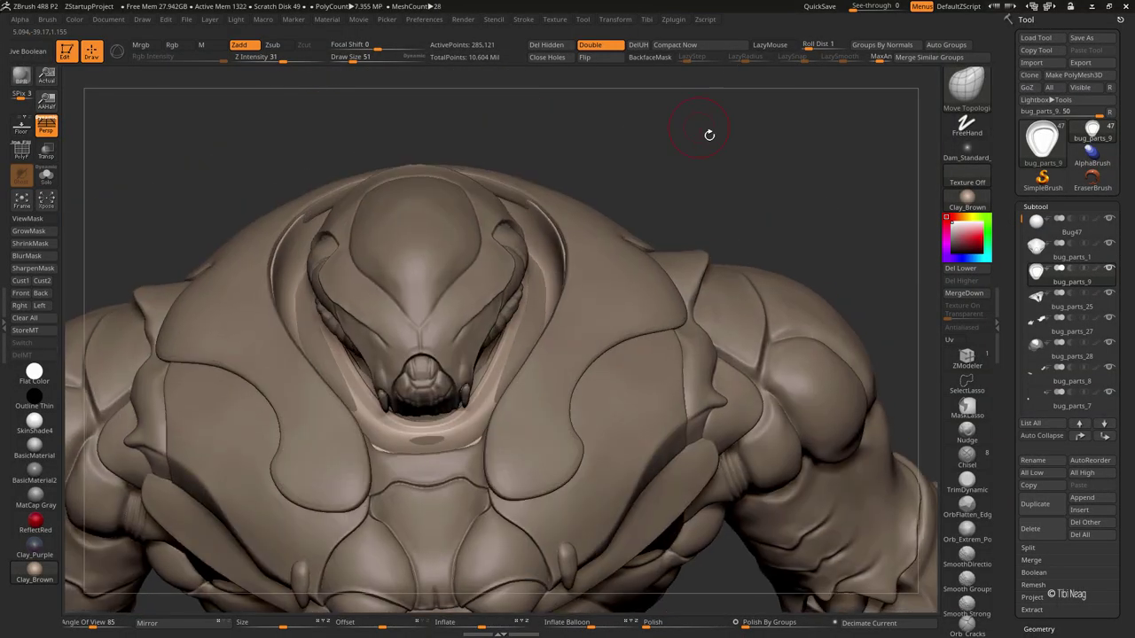
left_click(535, 292, "alt")
key("alt+shift+s")
key("alt+shift+s")
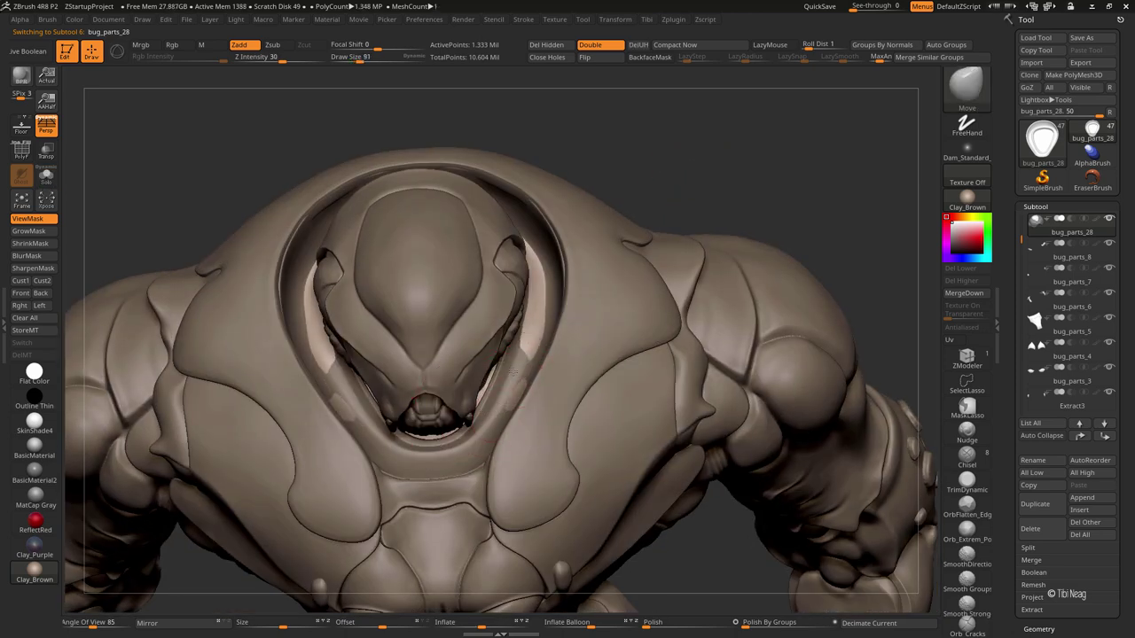
Step: Solo bug_parts_28 and use an enlarged Smooth Strong brush to flatten the socket's central bump
key("alt+shift+s")
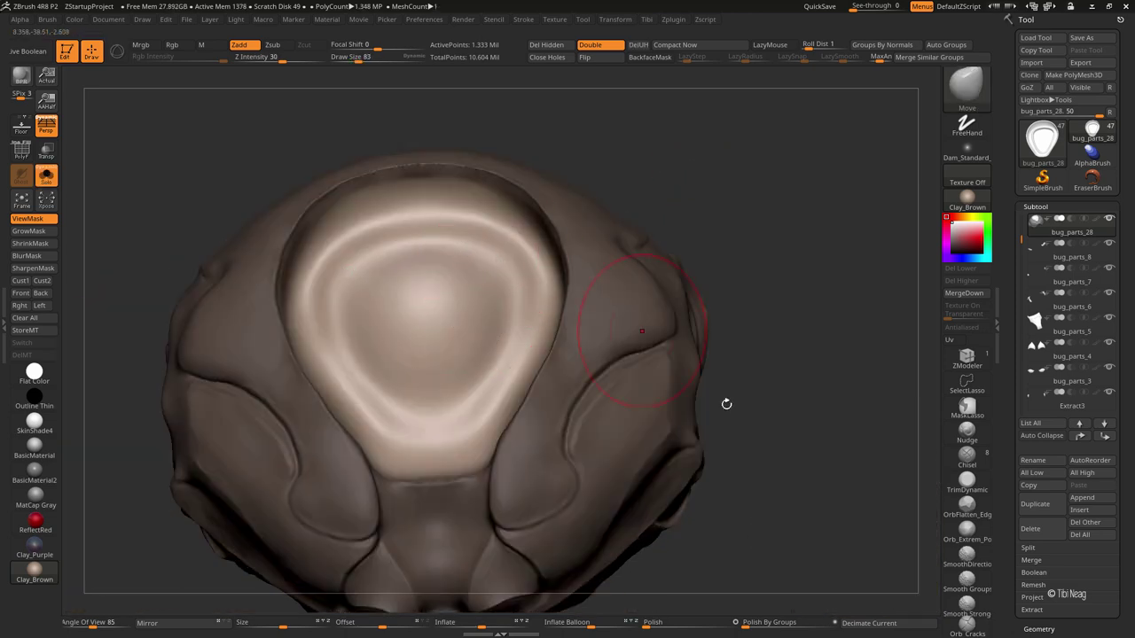
key("shift")
left_click_drag(412, 55, 177, 53)
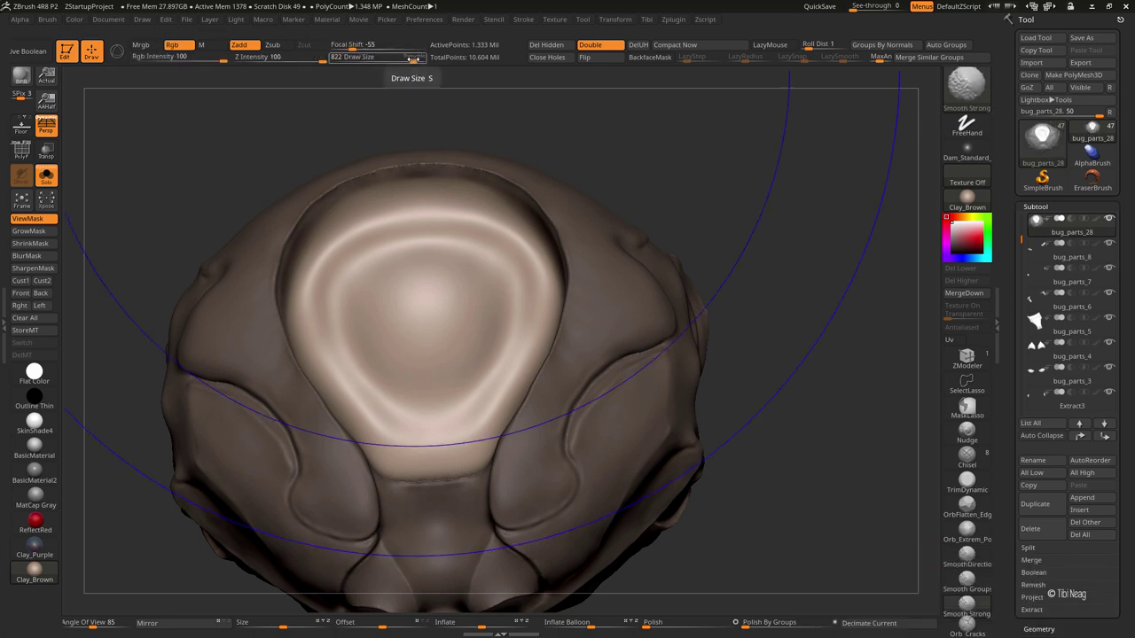
left_click_drag(368, 302, 380, 256, "shift")
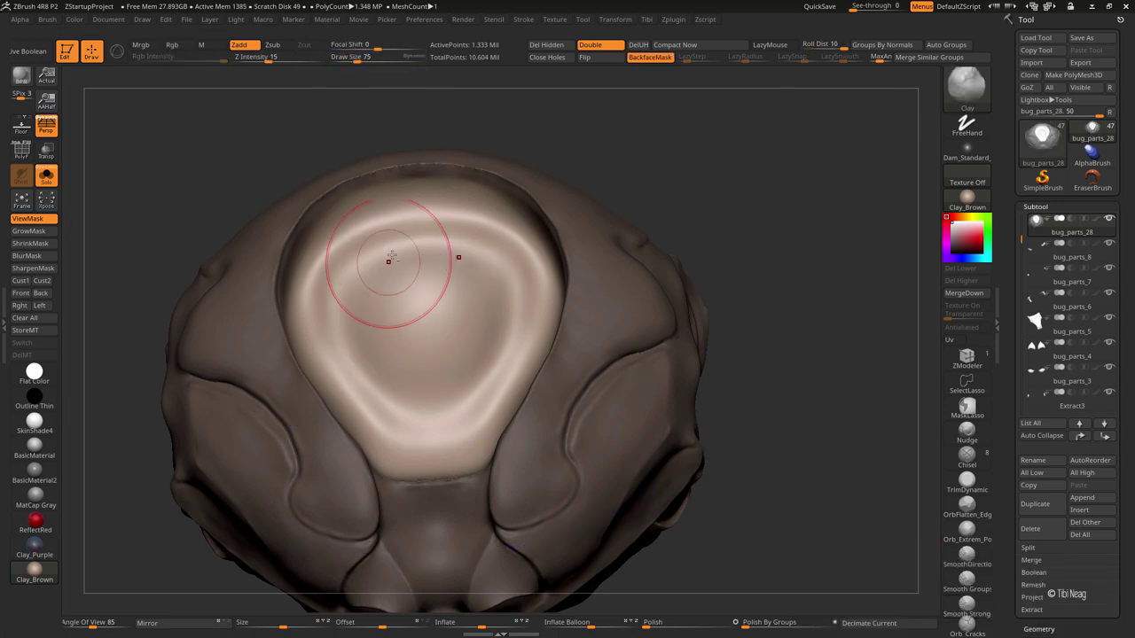
left_click_drag(329, 291, 380, 253, "shift")
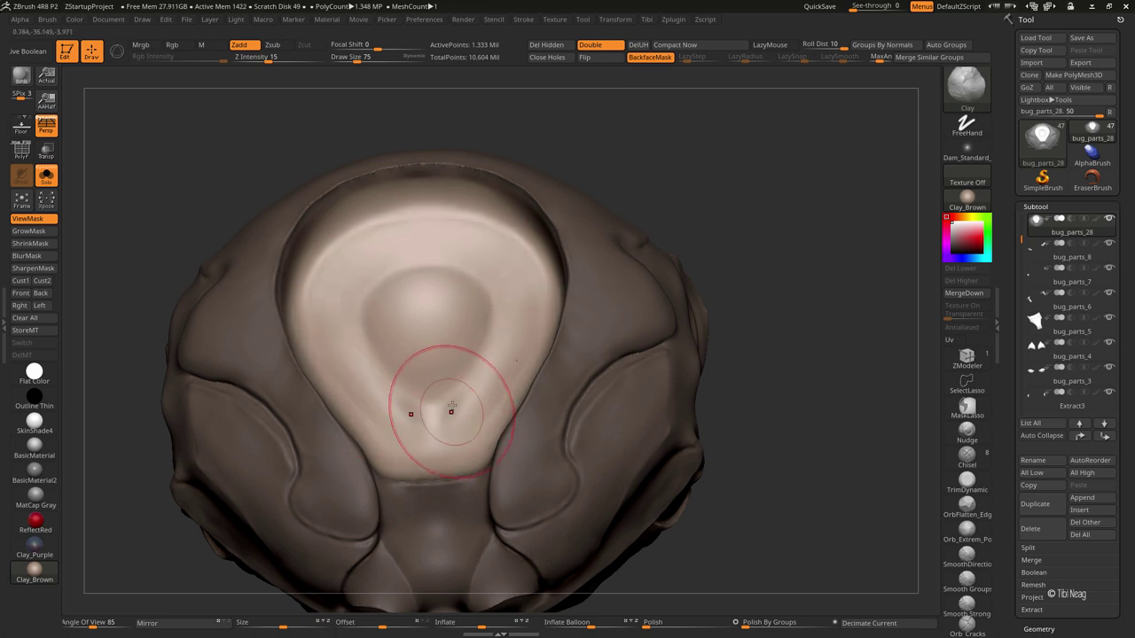
left_click_drag(452, 411, 468, 380, "shift")
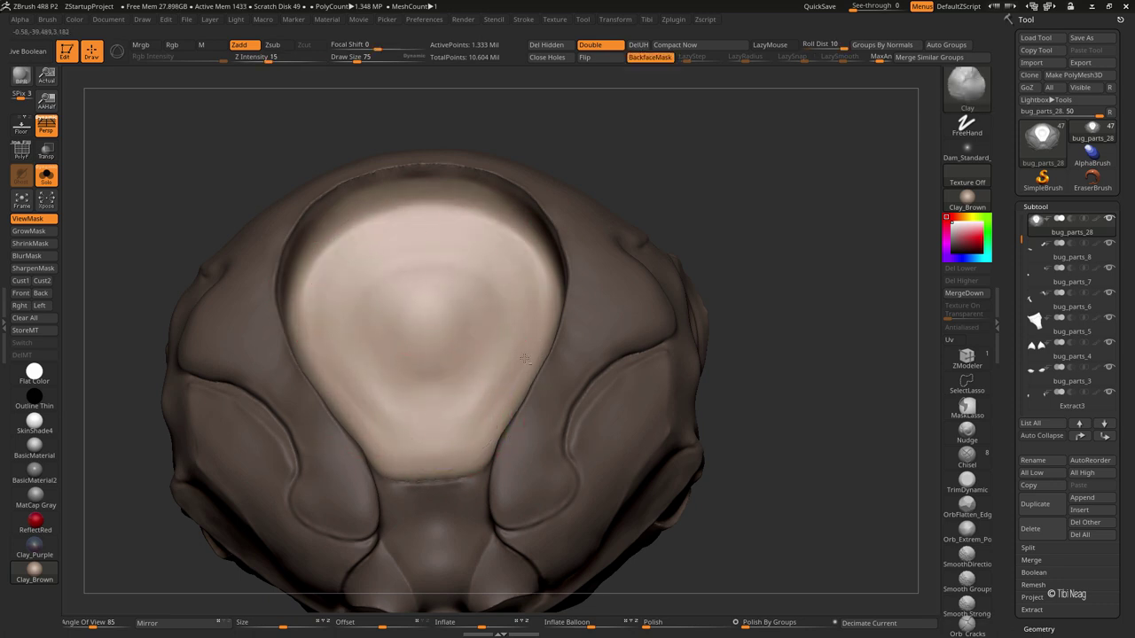
mouse_move(525, 358)
left_mouse_down("shift")
mouse_move(461, 400)
mouse_move(381, 393)
mouse_move(467, 398)
mouse_move(429, 431)
left_mouse_up("shift")
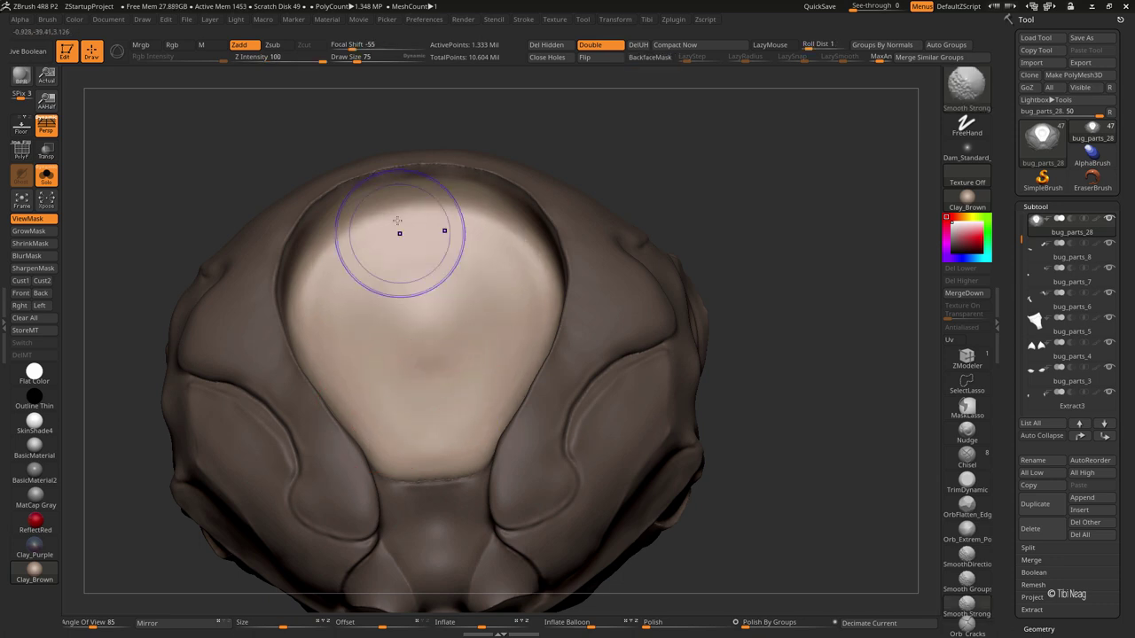
mouse_move(432, 369)
left_mouse_down()
mouse_move(423, 321)
mouse_move(496, 248)
left_mouse_up()
key("ctrl+shift+s")
left_click(555, 283, "alt")
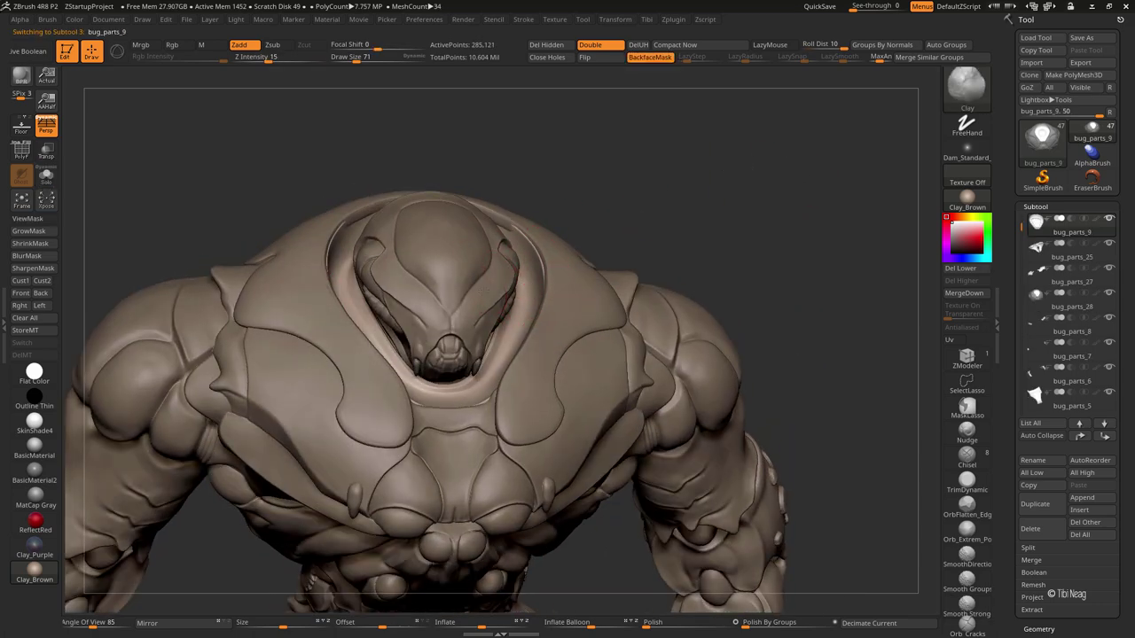
Step: Select bug_parts_28 and view the eye opening from above and the front
left_click(443, 266, "alt")
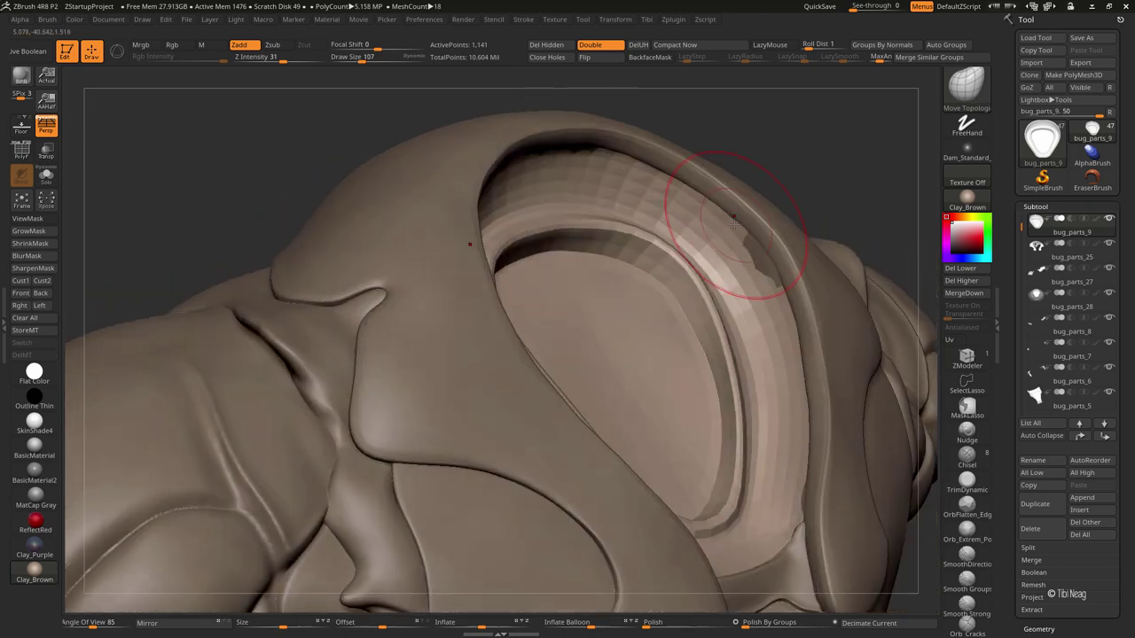
left_click(760, 266, "alt")
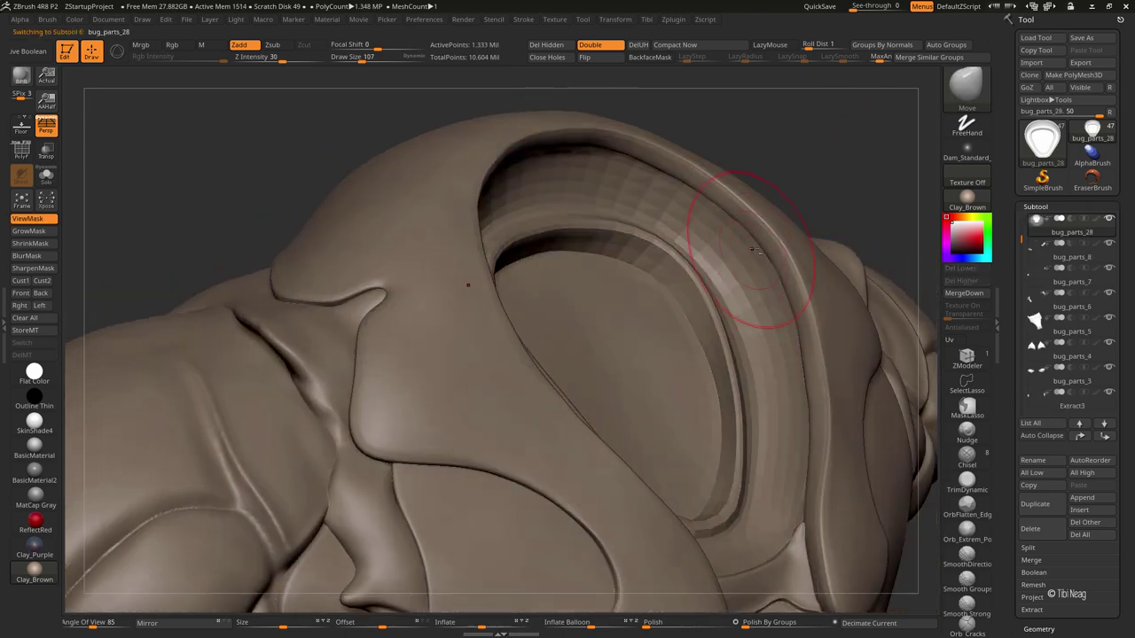
mouse_move(735, 254)
right_mouse_down()
mouse_move(811, 175)
mouse_move(644, 198)
right_mouse_up()
right_click_drag(644, 144, 788, 108)
Step: Solo the bug_parts_9 collar and pull its inner rim's top edge upward to fit the opening
left_click(564, 229, "alt")
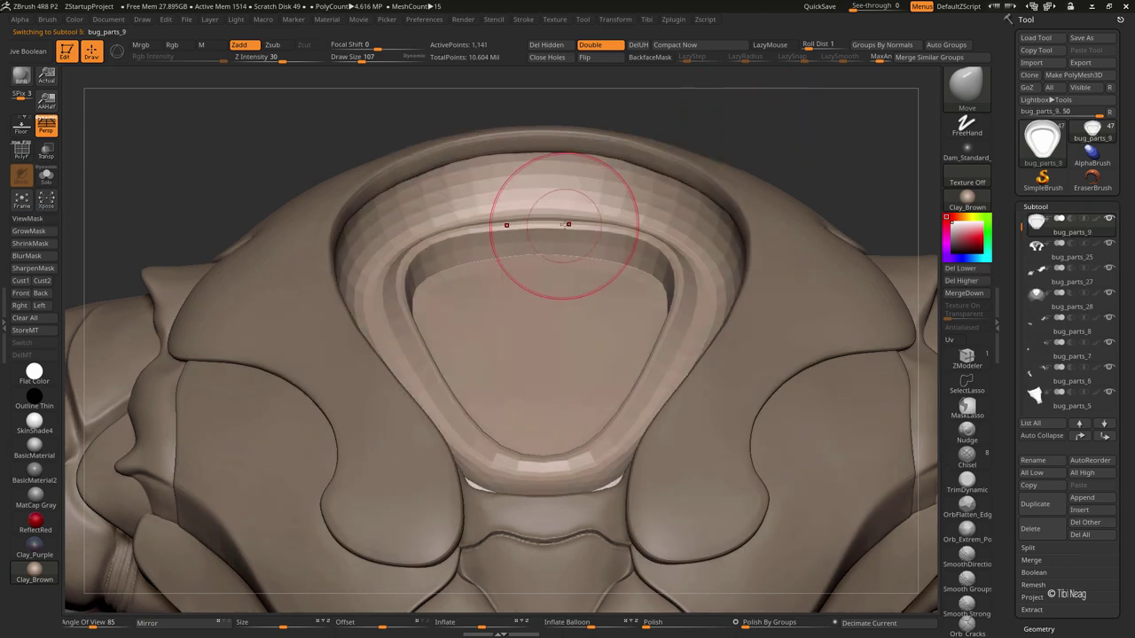
key("alt+s")
key("alt+s")
right_click_drag(798, 213, 633, 355, "ctrl")
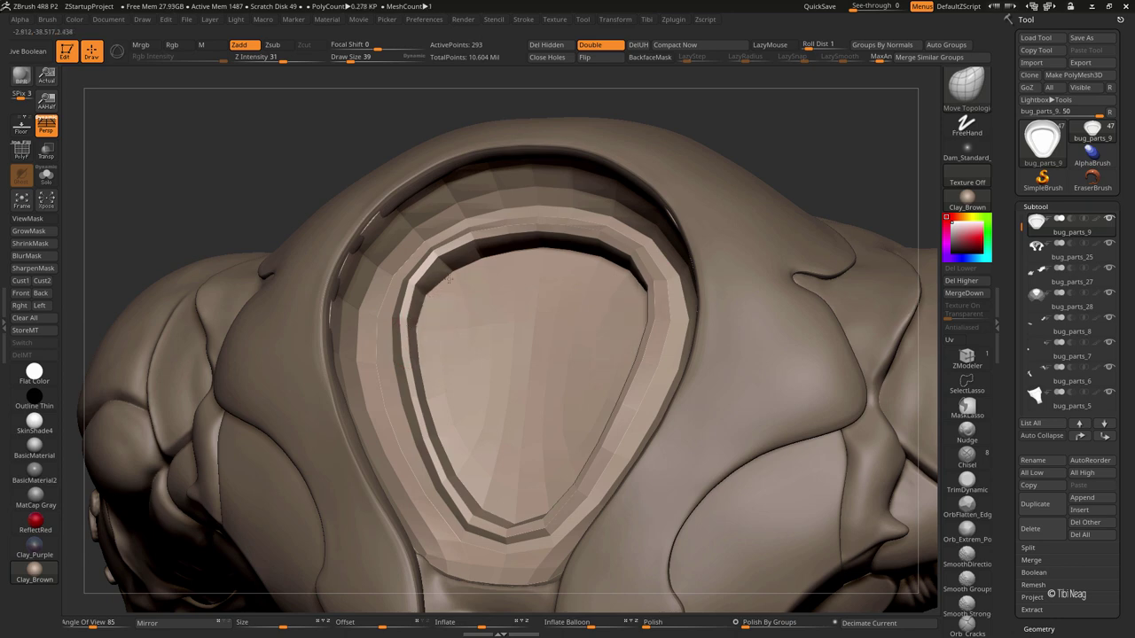
left_click_drag(449, 278, 489, 259)
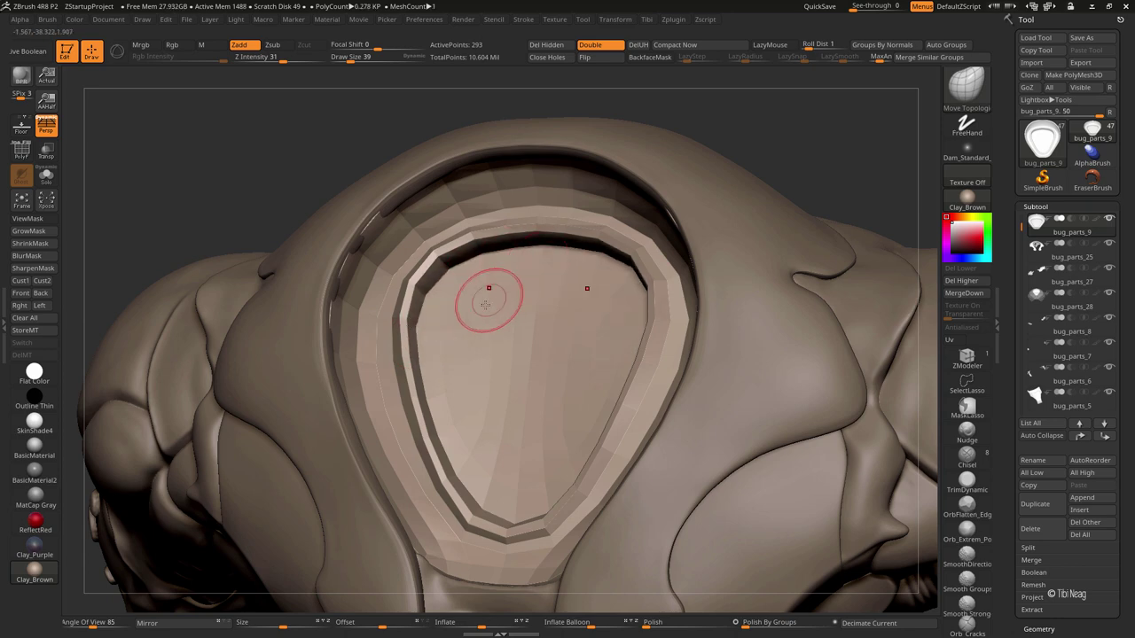
right_click_drag(481, 298, 405, 308)
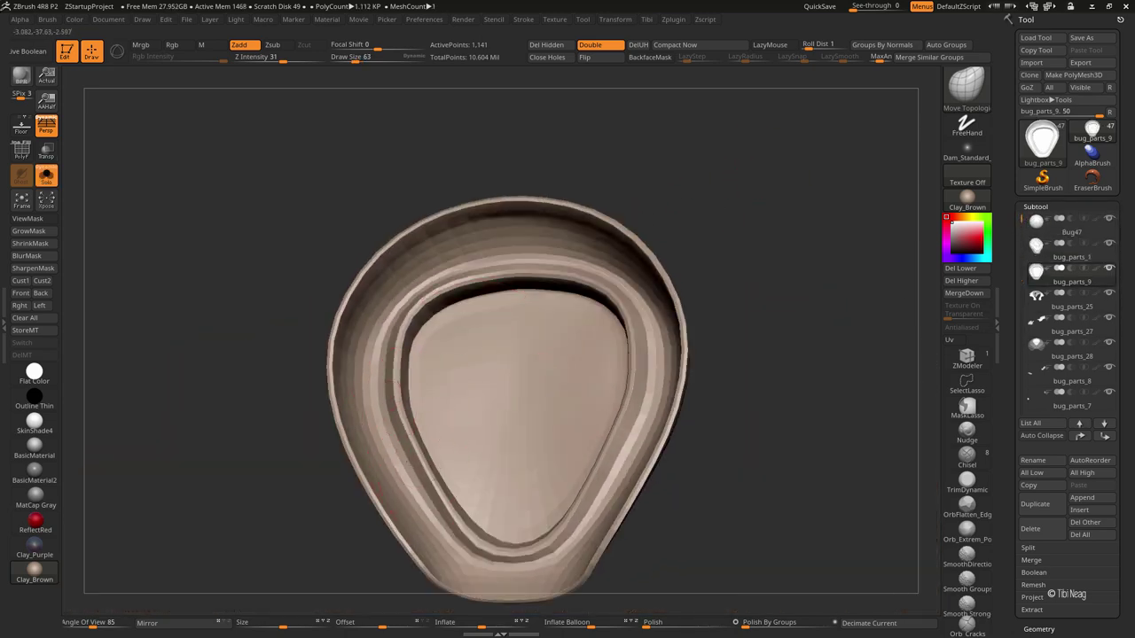
Step: Drag the cup plate's lower-left rim into shape and subdivide the plate once
left_click_drag(443, 494, 444, 520)
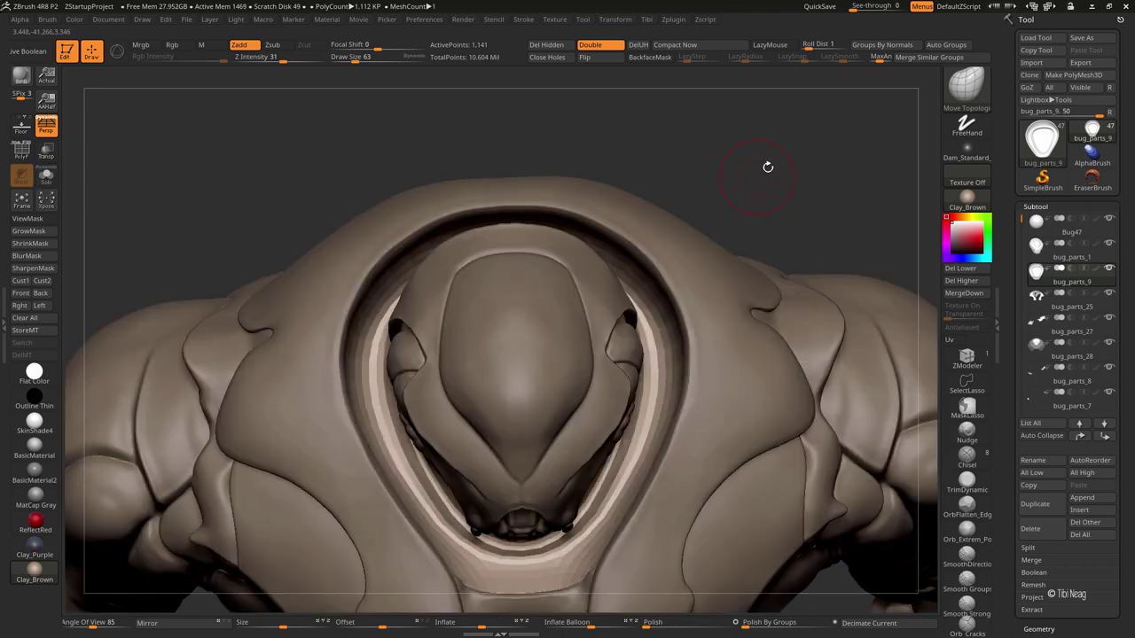
mouse_move(765, 167)
left_mouse_down()
mouse_move(768, 116)
mouse_move(764, 153)
left_mouse_up()
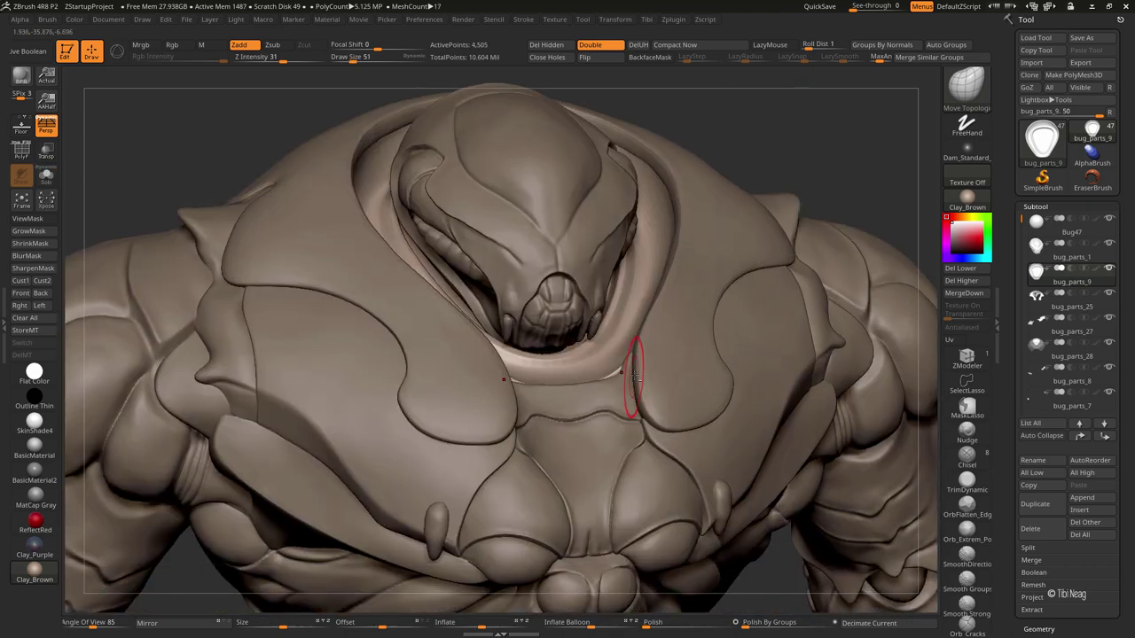
mouse_move(606, 527)
right_mouse_down()
mouse_move(601, 382)
mouse_move(616, 410)
right_mouse_up()
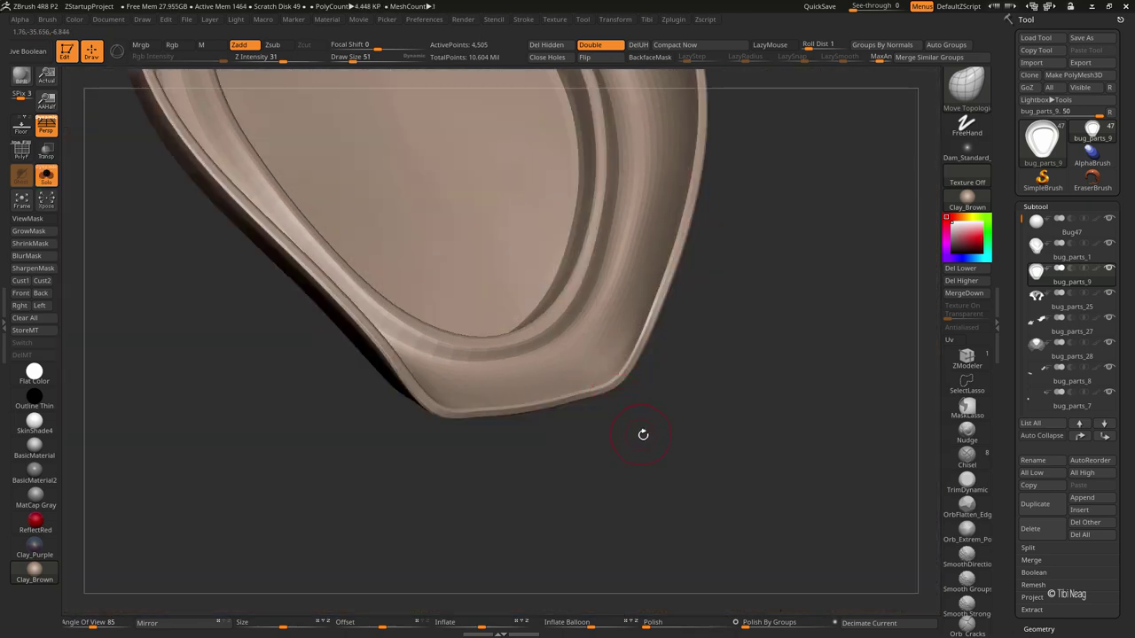
right_click_drag(644, 434, 593, 354)
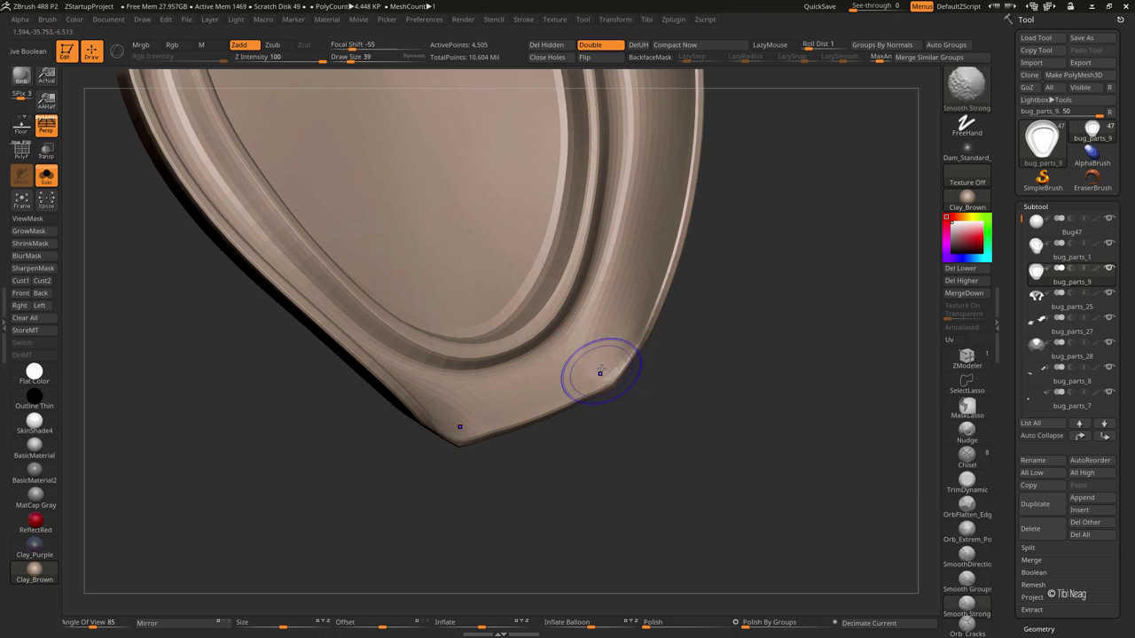
right_click_drag(632, 439, 583, 418)
key("d")
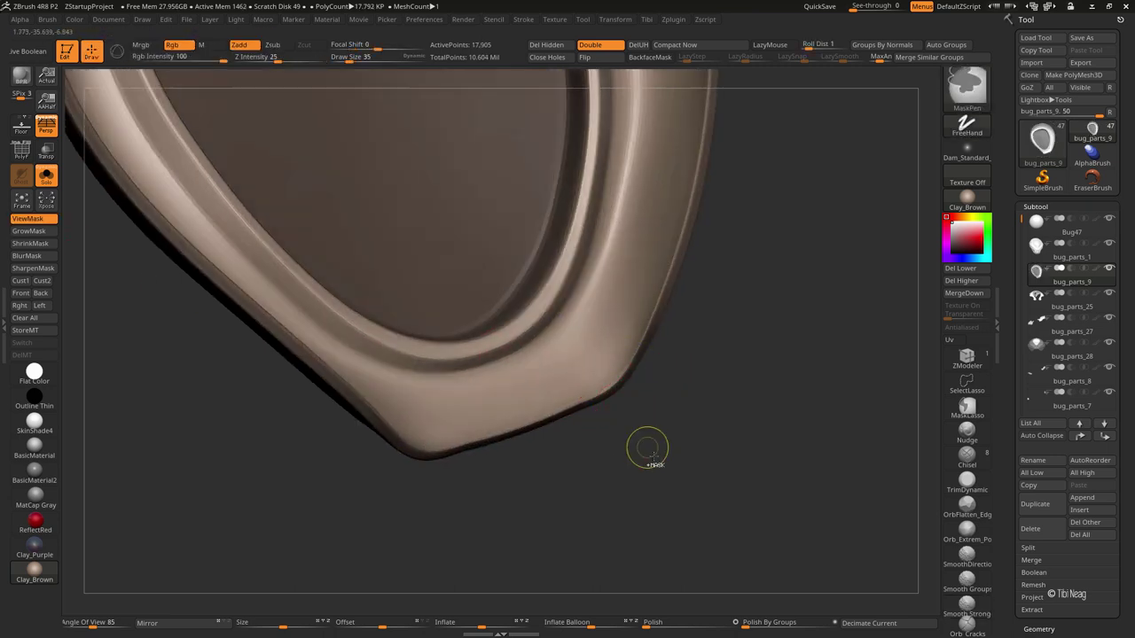
Step: Make bug_parts_1 the active subtool, solo it, and turn on PolyF
key("f")
key("alt+shift+s")
key("alt+shift+s")
right_click_drag(841, 279, 816, 309)
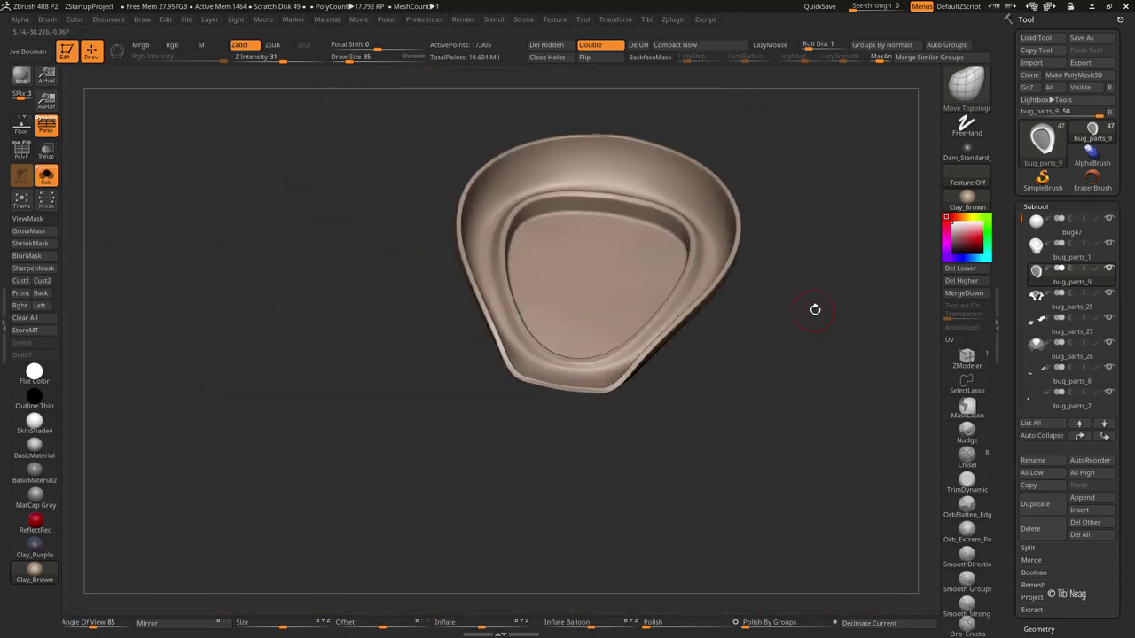
key("alt+shift+s")
mouse_move(863, 146)
right_mouse_down()
mouse_move(795, 182)
mouse_move(606, 407)
right_mouse_up()
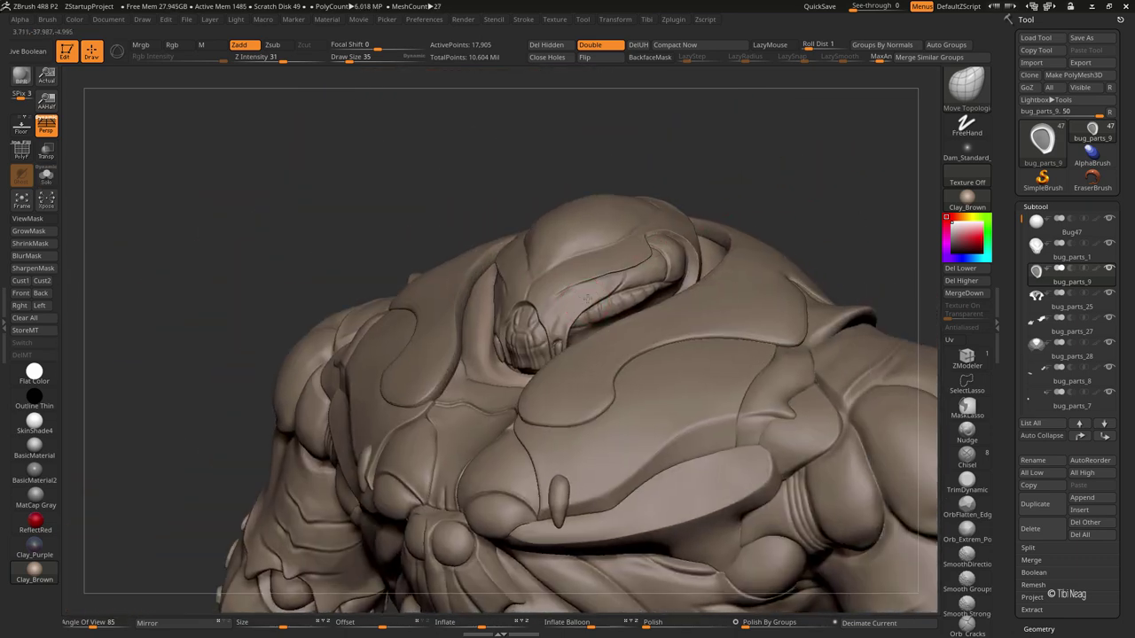
left_click(578, 298, "alt")
key("alt+shift+s")
key("shift+f")
mouse_move(646, 467)
right_mouse_down()
mouse_move(786, 305)
mouse_move(497, 337)
right_mouse_up()
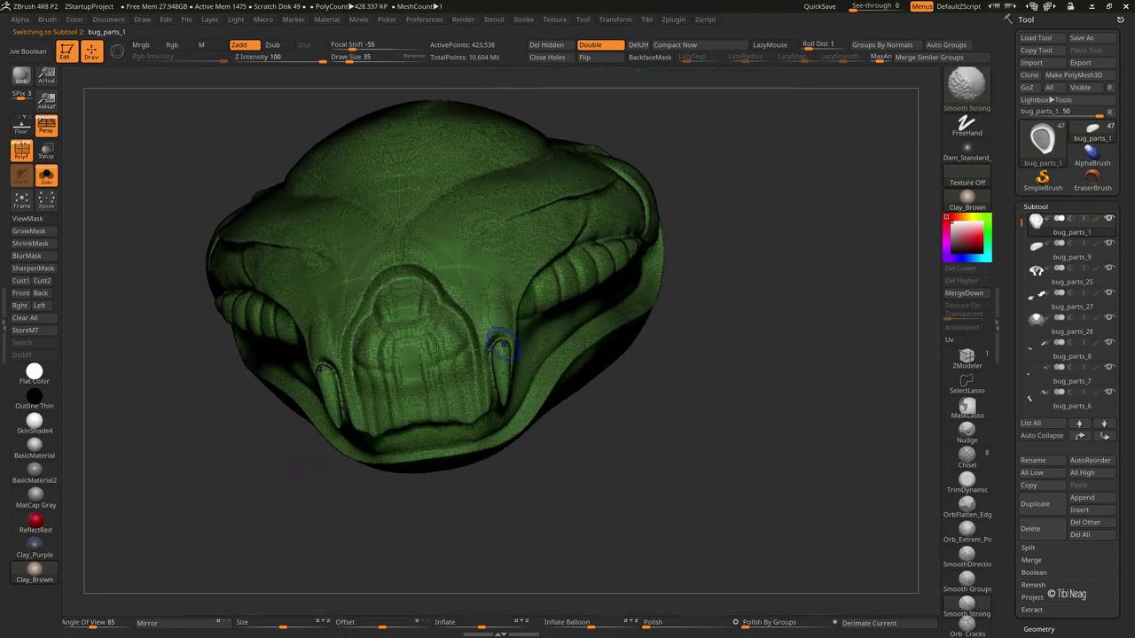
Step: Mask the centre and upper dome of the head's front plate
key("shift+f")
key("shift+f")
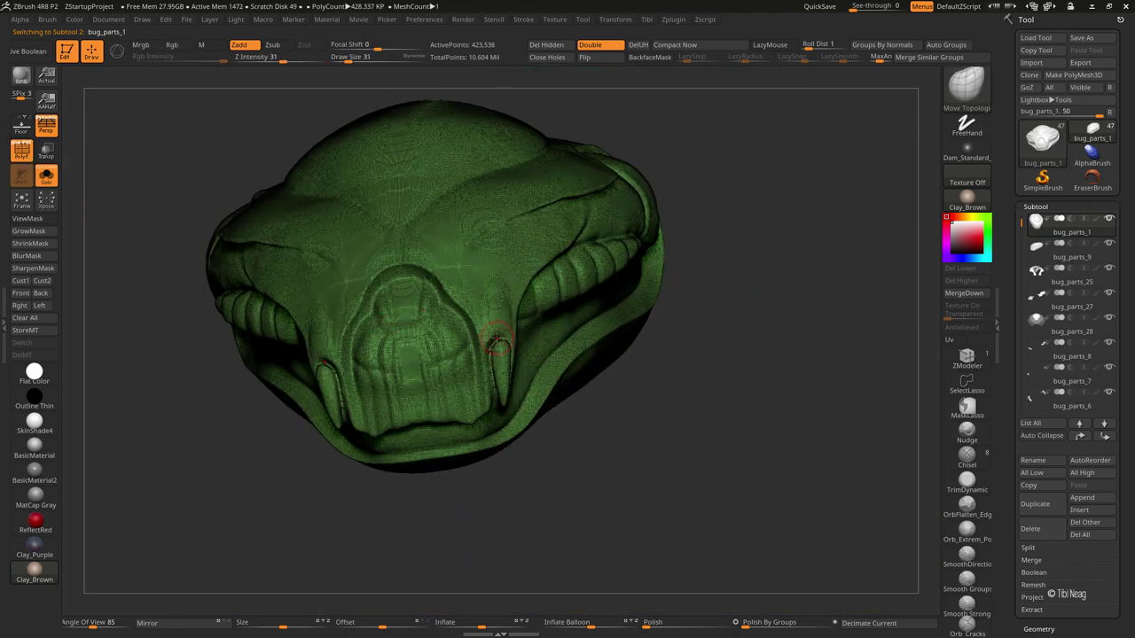
mouse_move(648, 469)
right_mouse_down()
mouse_move(668, 446)
mouse_move(624, 477)
right_mouse_up()
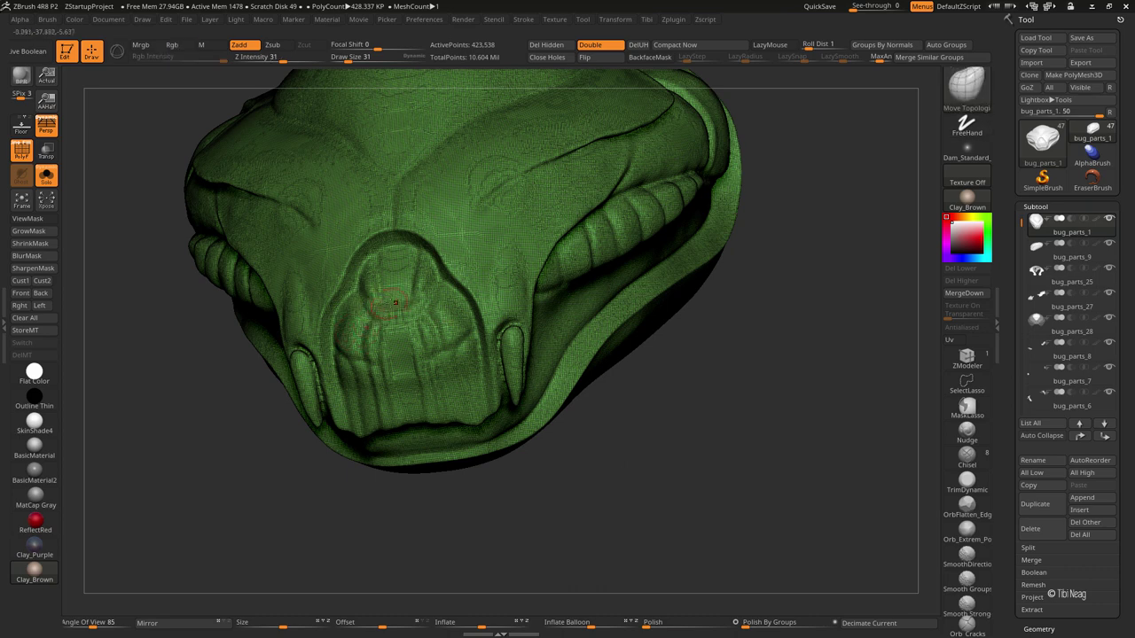
left_click(21, 150)
left_click(21, 150)
left_click(22, 151)
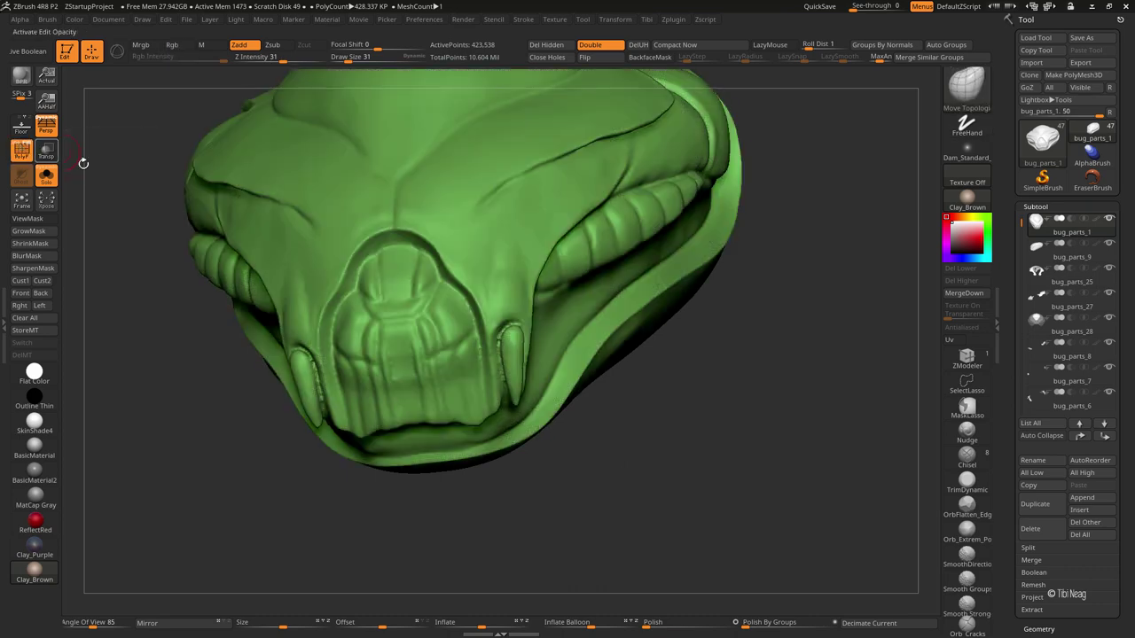
left_click_drag(377, 264, 441, 365, "ctrl")
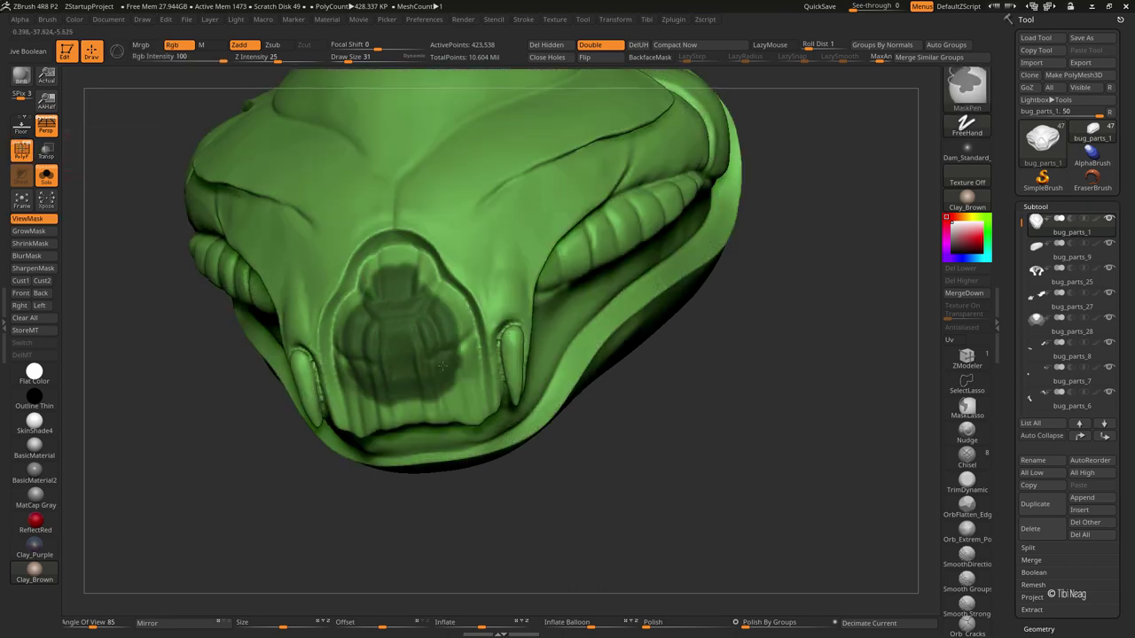
right_click_drag(413, 282, 407, 252)
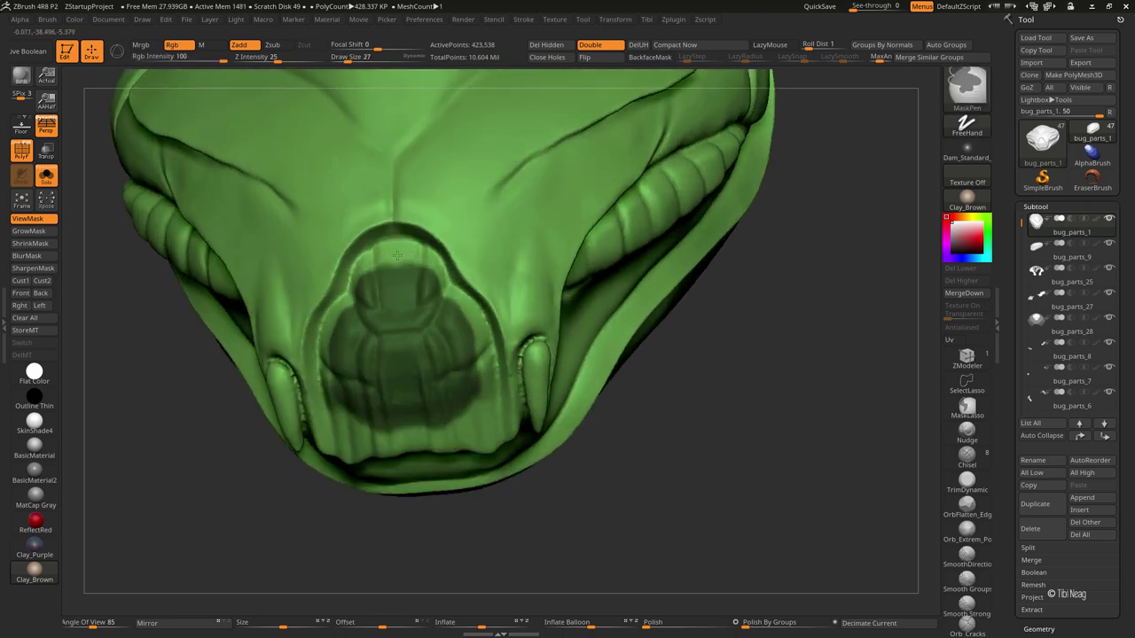
left_click_drag(407, 252, 431, 269, "ctrl")
Step: Extend the mask over the plate's lower band and select the Move Topological brush
right_click_drag(402, 267, 437, 307)
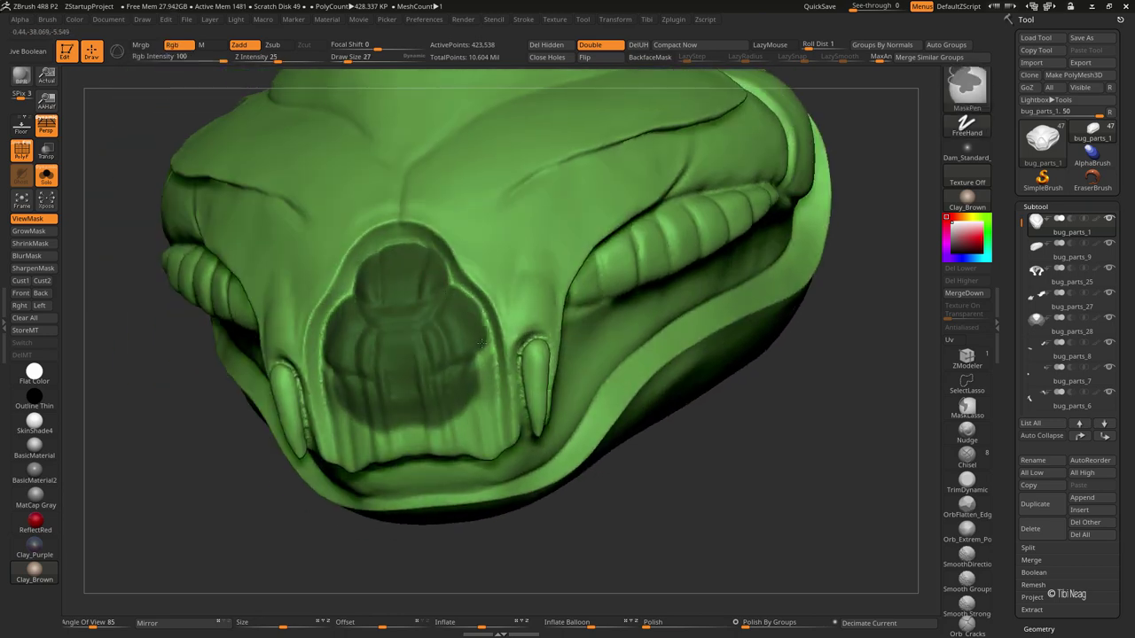
right_click_drag(444, 405, 398, 329)
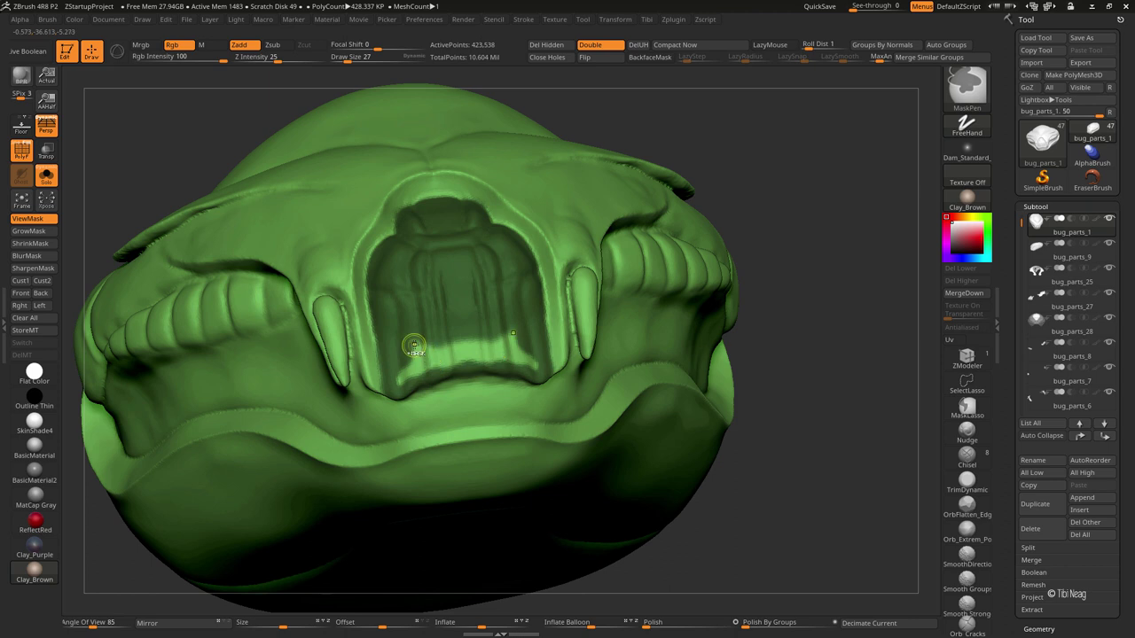
left_click_drag(402, 383, 520, 334, "ctrl")
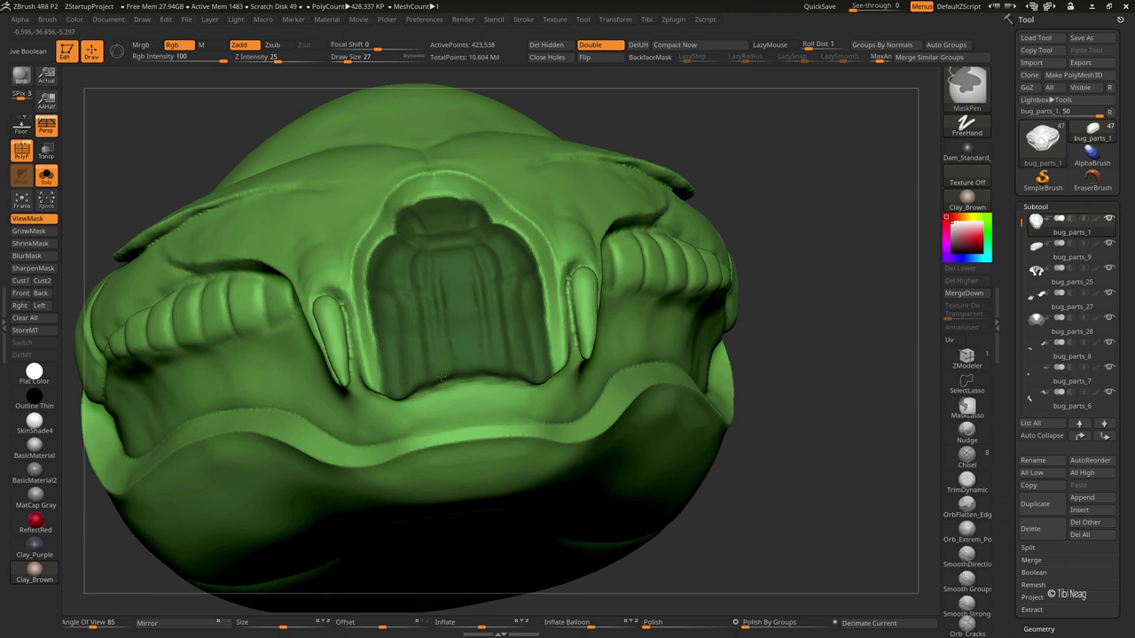
key("b")
key("m")
key("t")
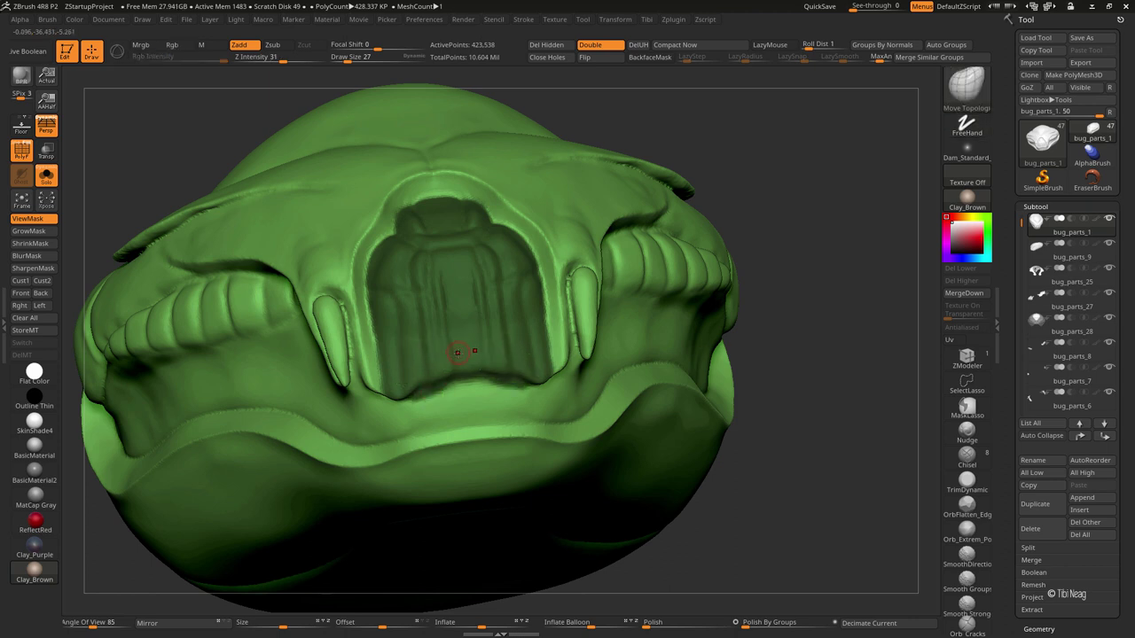
right_click_drag(475, 351, 771, 411)
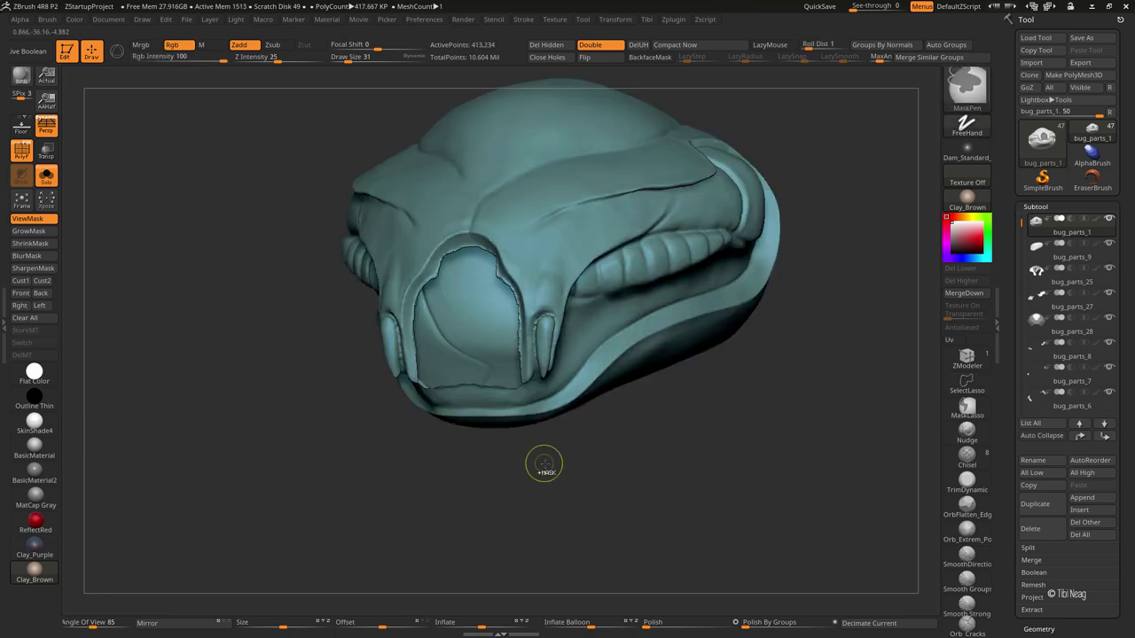
Step: Group the masked area with Ctrl+W and Groups Split it into its own subtool
key("ctrl+w")
left_click(1078, 548)
left_click(1088, 559)
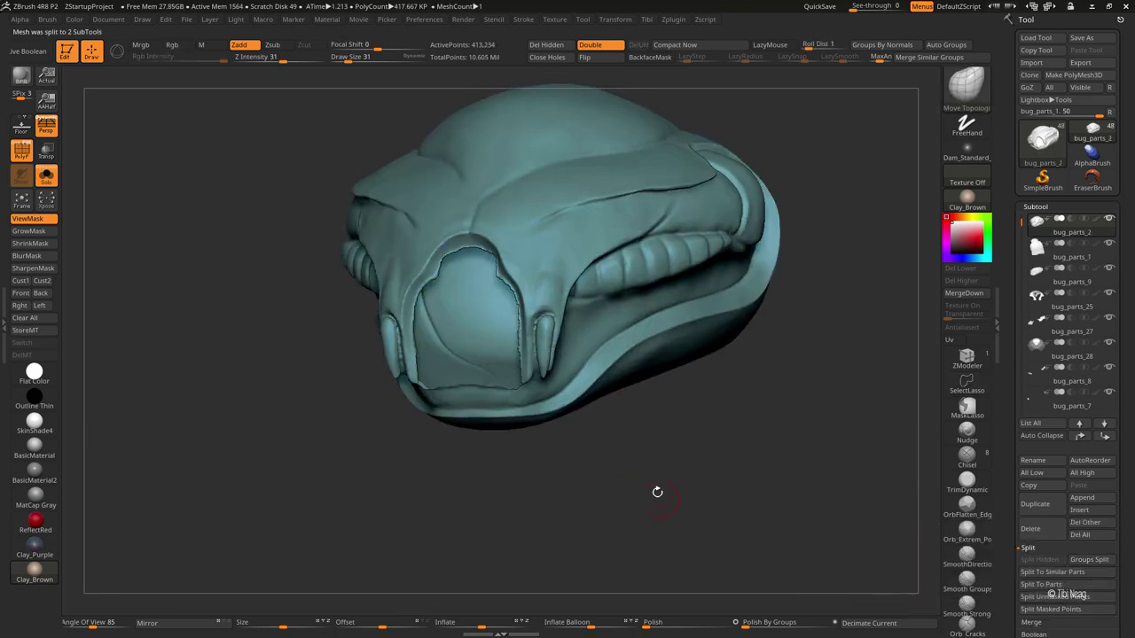
key("w")
key("q")
key("shift+f")
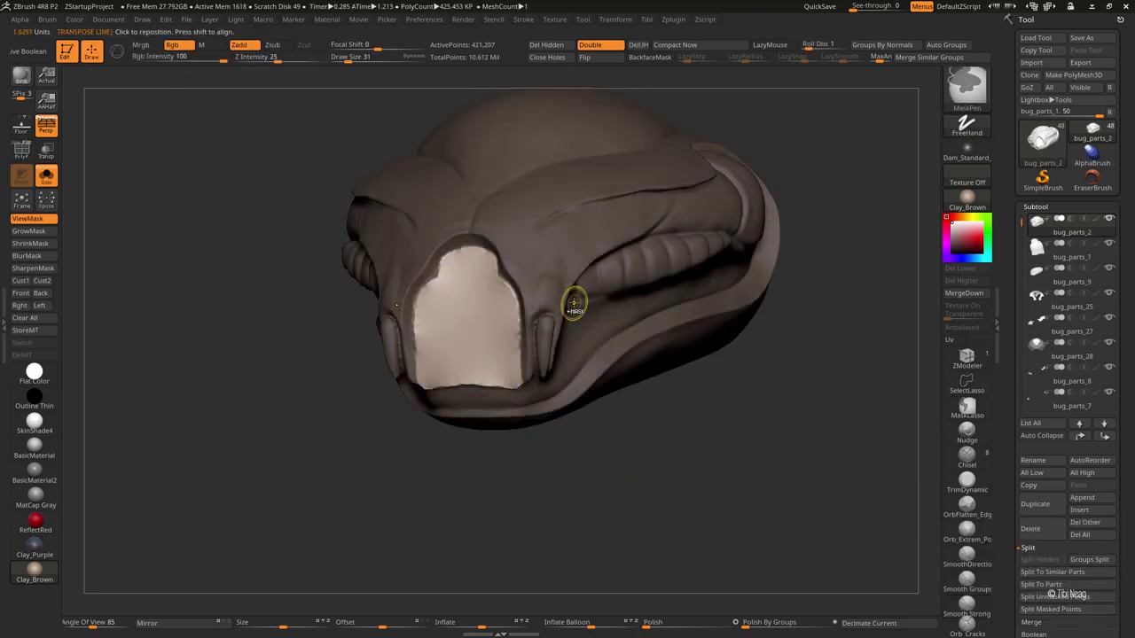
Step: Polish the split plate, smooth it over the muzzle and lower edge, then select it
left_click(736, 625)
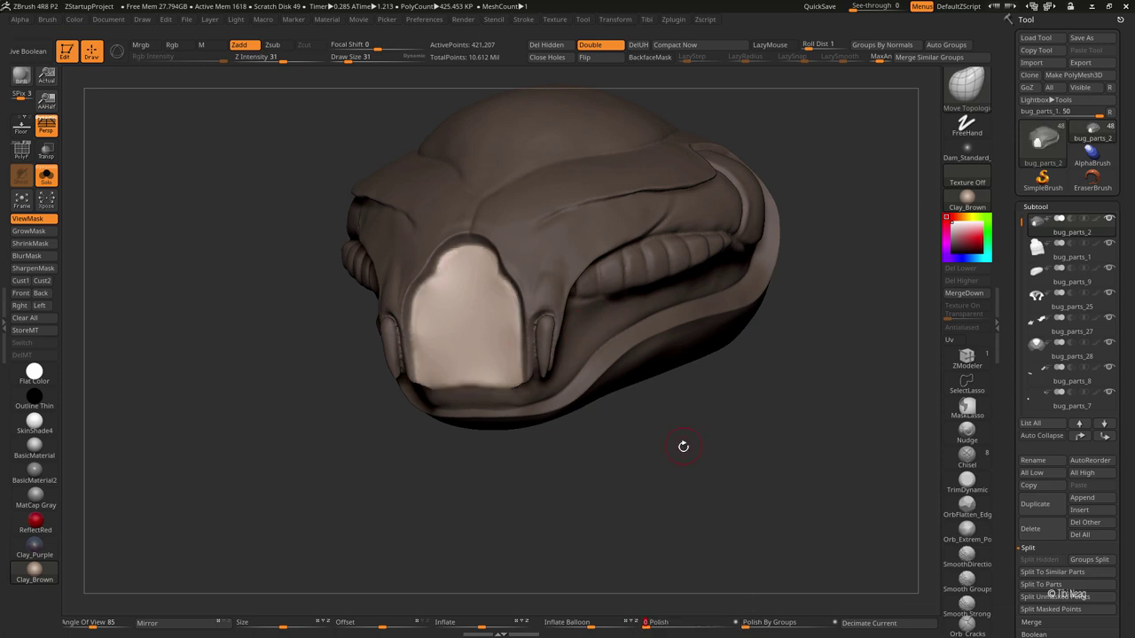
key("b")
key("m")
key("v")
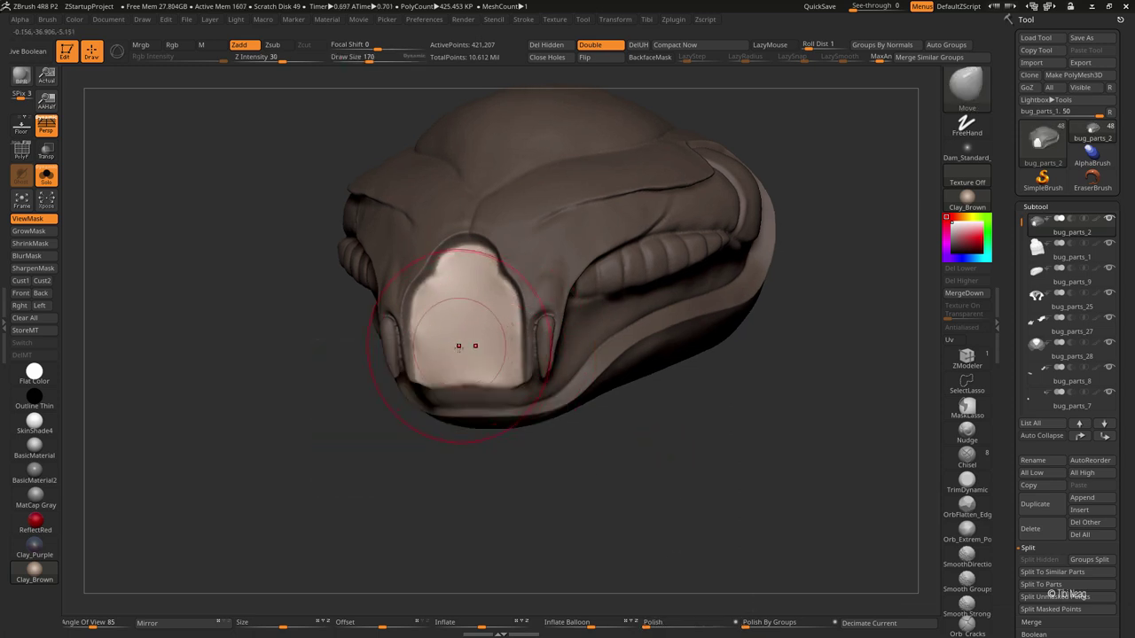
mouse_move(780, 479)
left_mouse_down()
mouse_move(483, 350)
mouse_move(470, 321)
mouse_move(474, 362)
mouse_move(496, 369)
mouse_move(479, 256)
left_mouse_up()
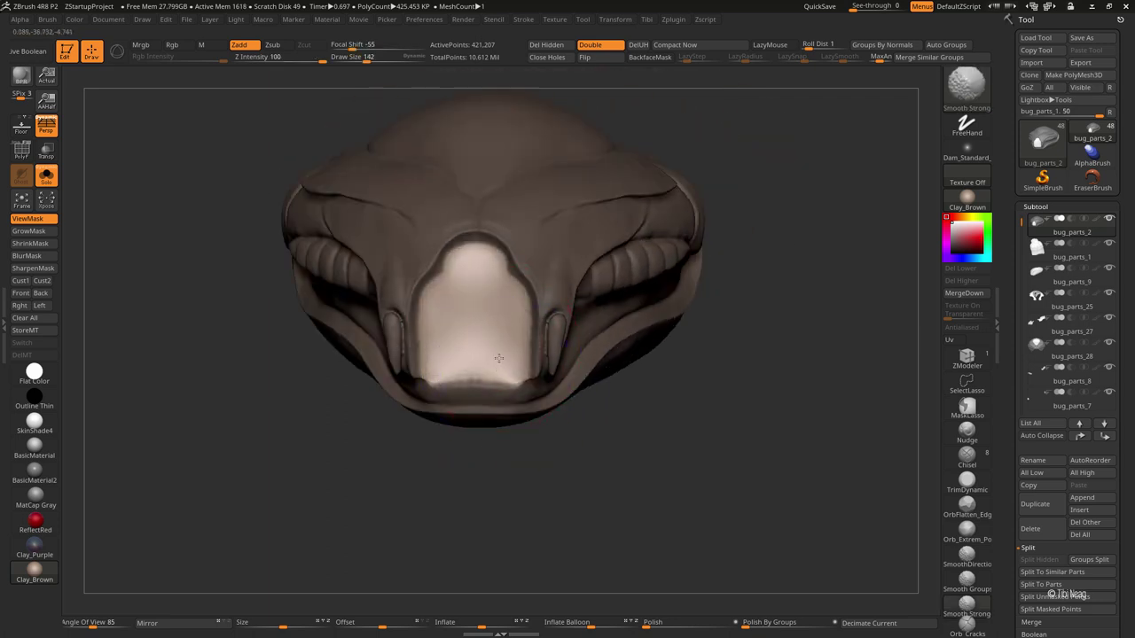
left_click_drag(514, 444, 565, 448)
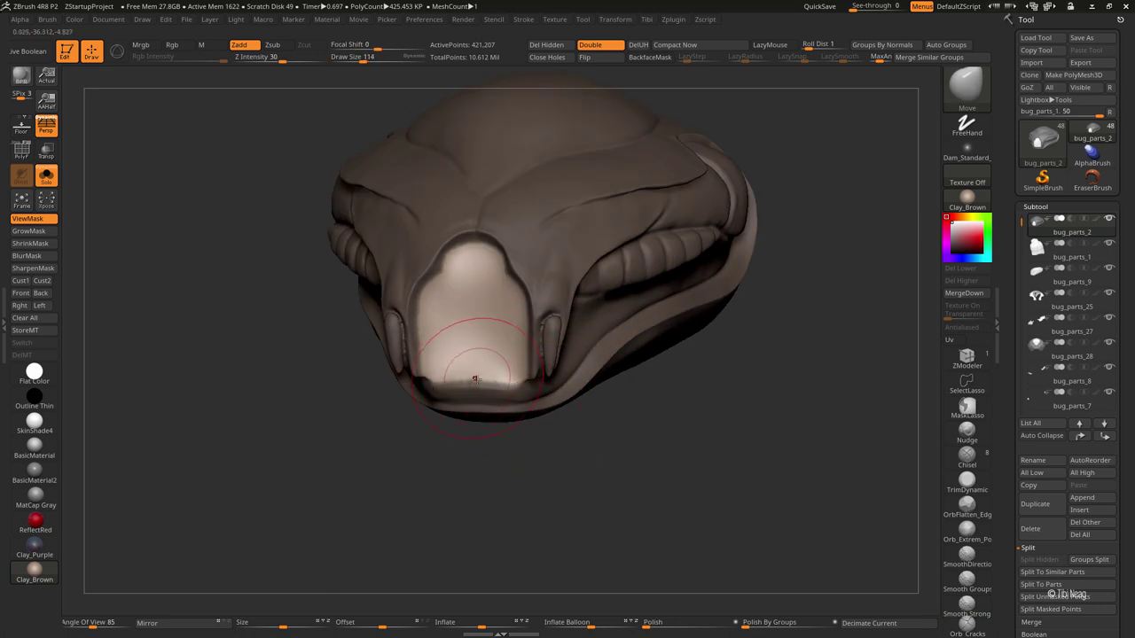
mouse_move(475, 379)
left_mouse_down("shift")
mouse_move(474, 357)
mouse_move(468, 393)
left_mouse_up("shift")
mouse_move(497, 465)
left_mouse_down()
mouse_move(509, 496)
mouse_move(540, 522)
mouse_move(530, 523)
left_mouse_up()
left_click(481, 317, "alt")
left_click_drag(590, 393, 620, 342)
scroll(1133, 432, "down", 3)
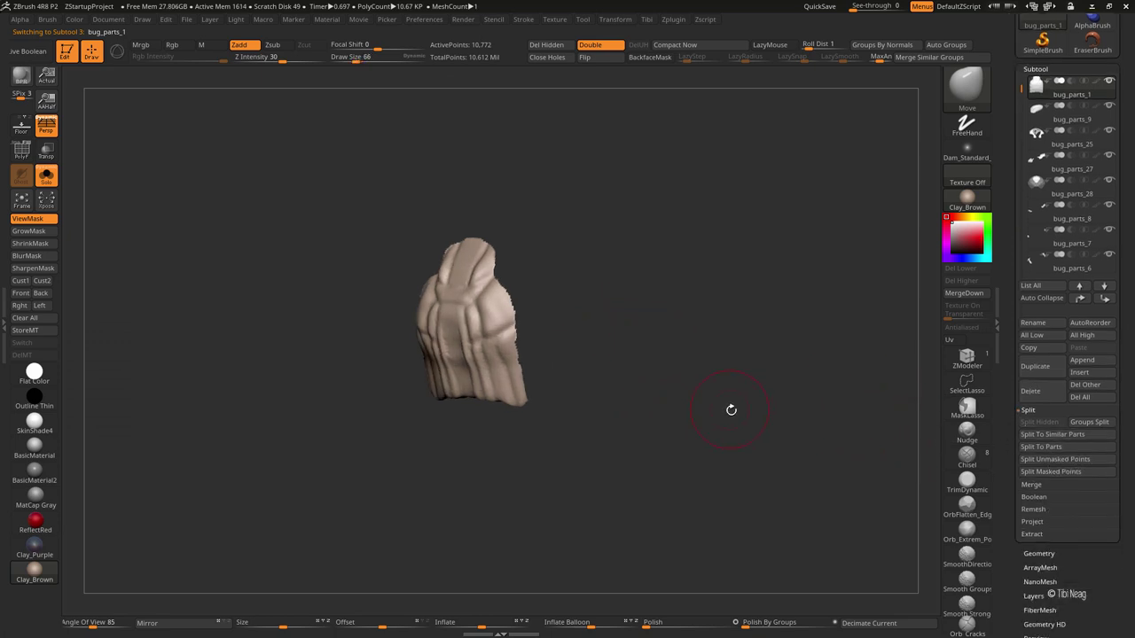
Step: Apply GroupsLoops edge loops and a 0.30974 thickness to the front plate
left_click(1038, 554)
scroll(1133, 430, "down", 6)
scroll(1133, 430, "down", 1)
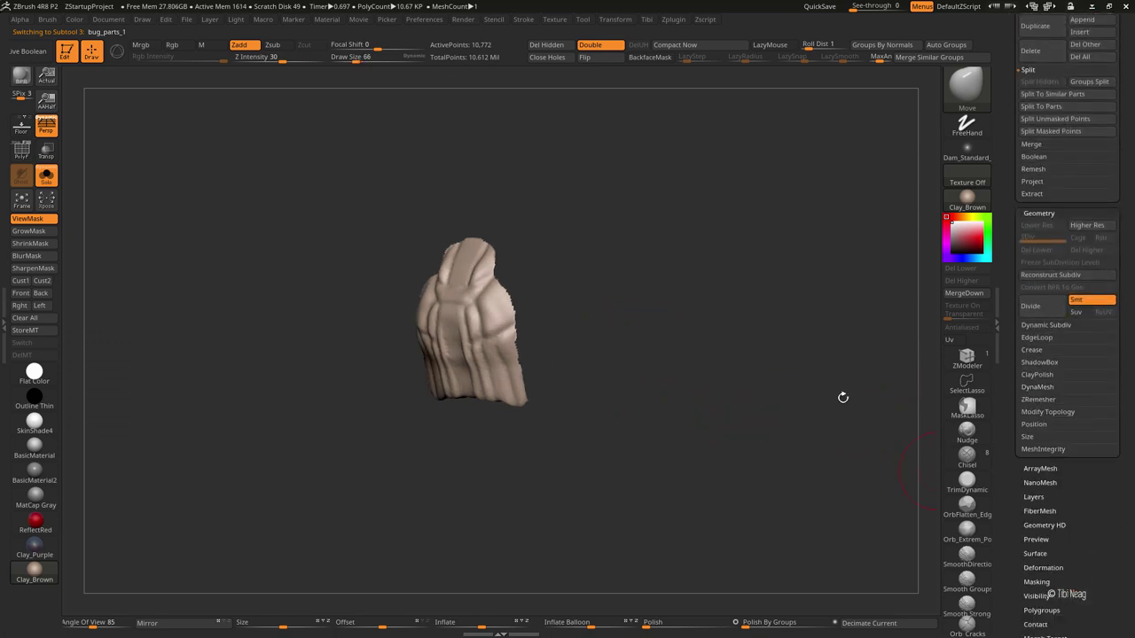
left_click_drag(842, 398, 673, 367)
left_click(1038, 337)
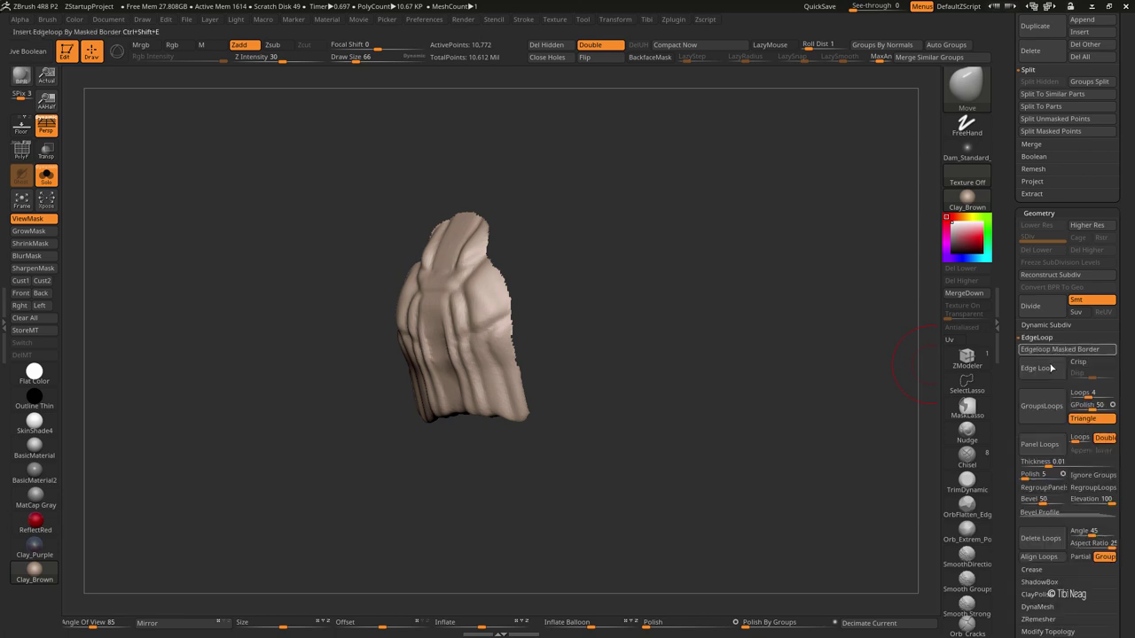
left_click(1041, 405)
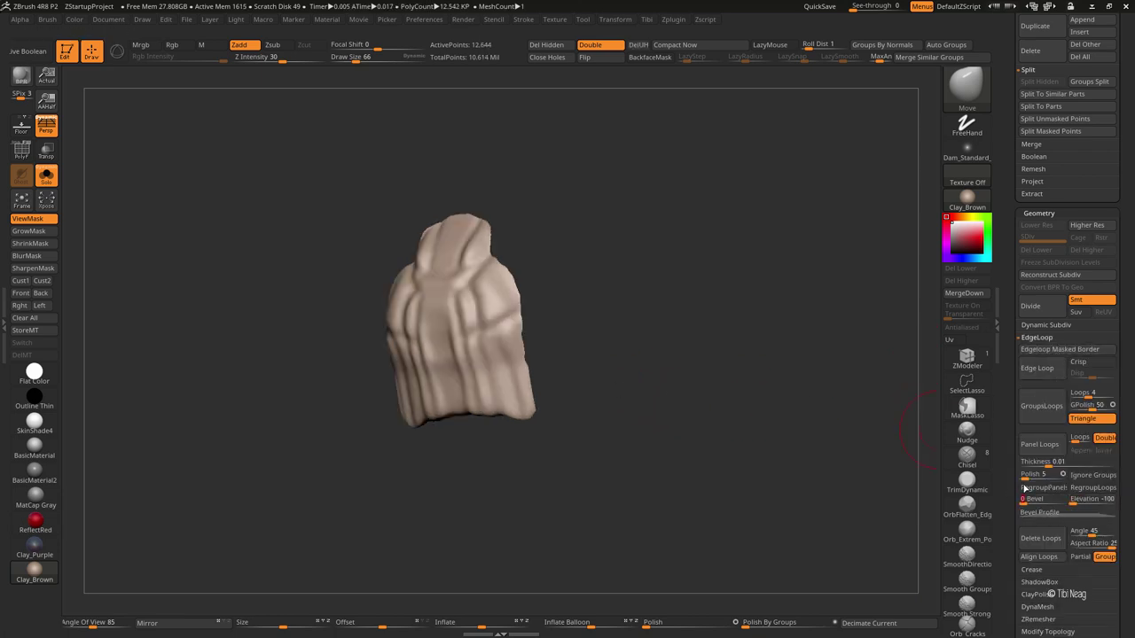
left_click_drag(1023, 479, 1051, 462)
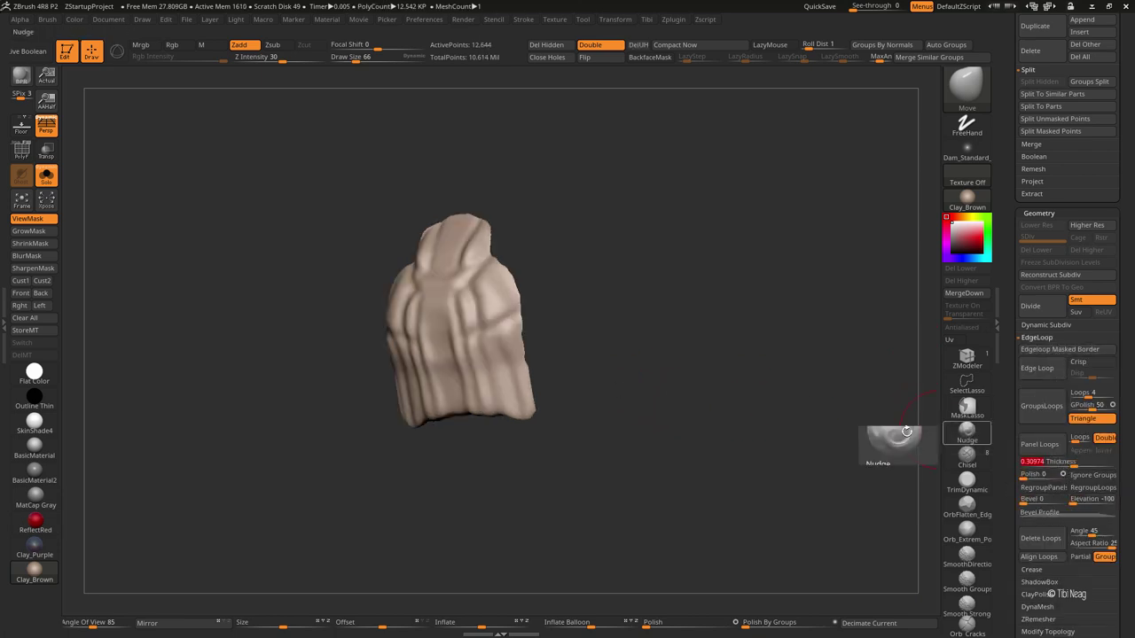
left_click_drag(647, 413, 687, 349)
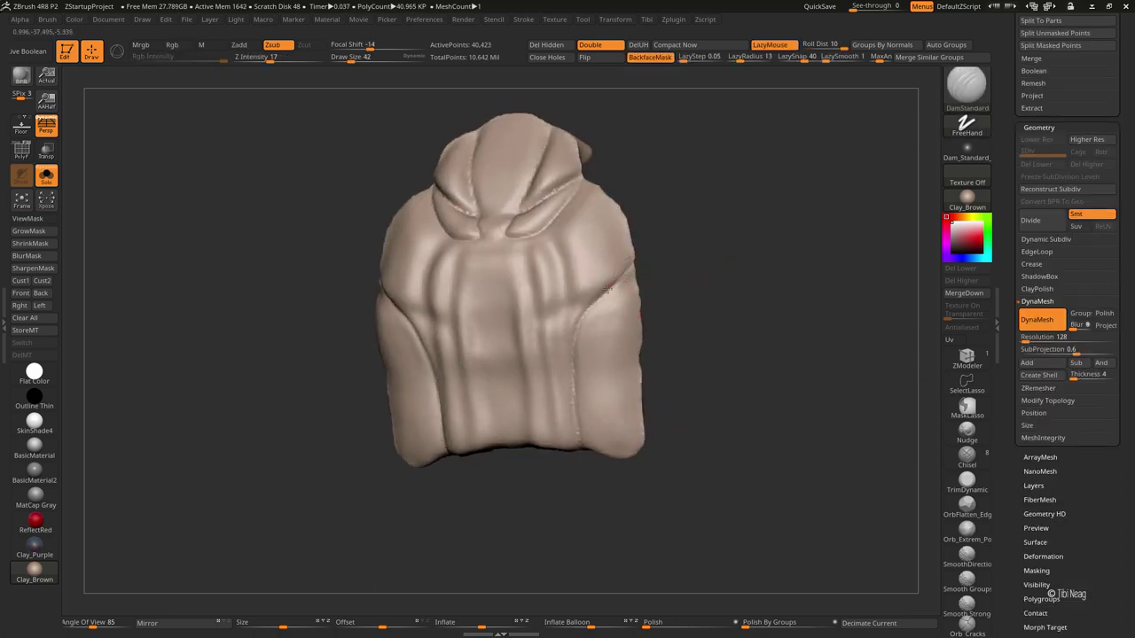
Step: Carve a mirrored crease down the mask plate with an enlarged brush
key("bracketright")
left_click_drag(612, 295, 582, 329)
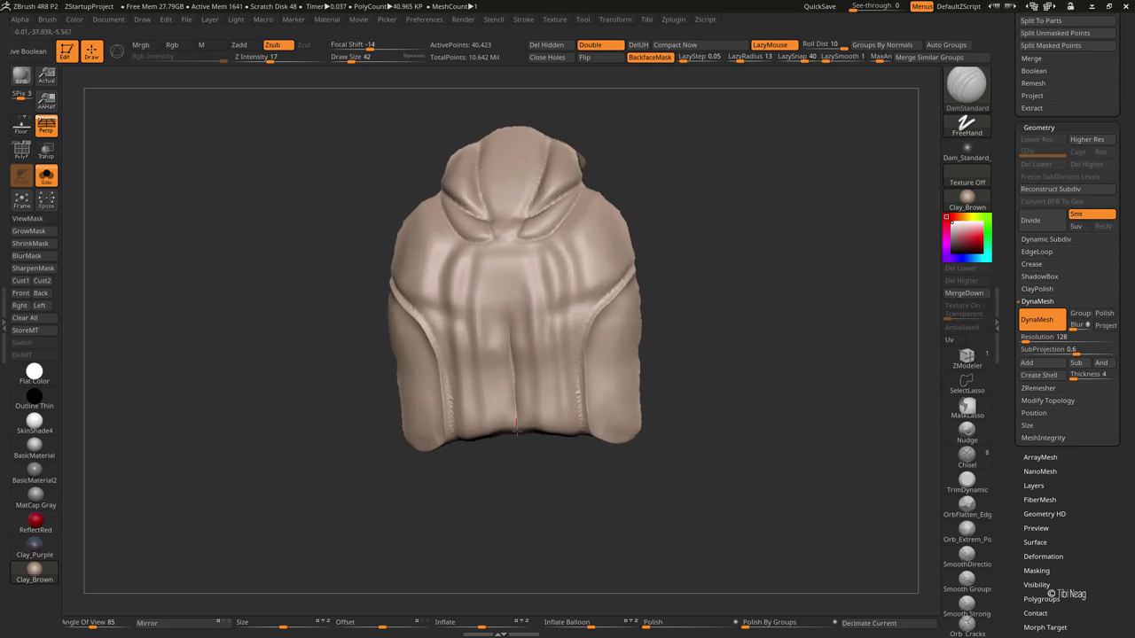
left_click_drag(516, 432, 528, 448)
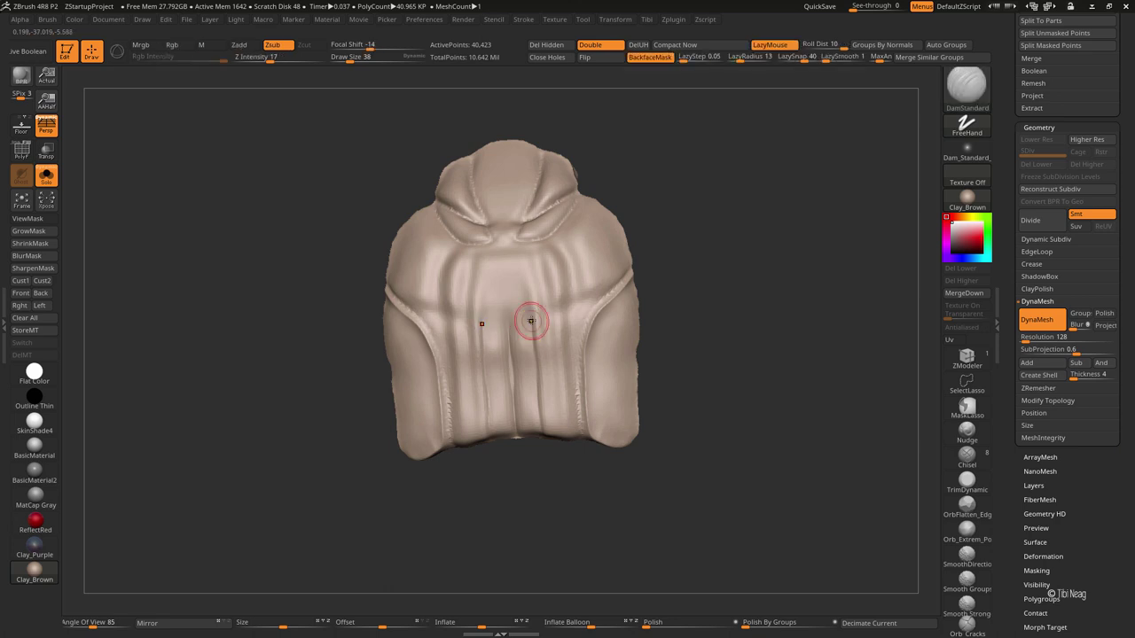
left_click_drag(541, 469, 525, 455)
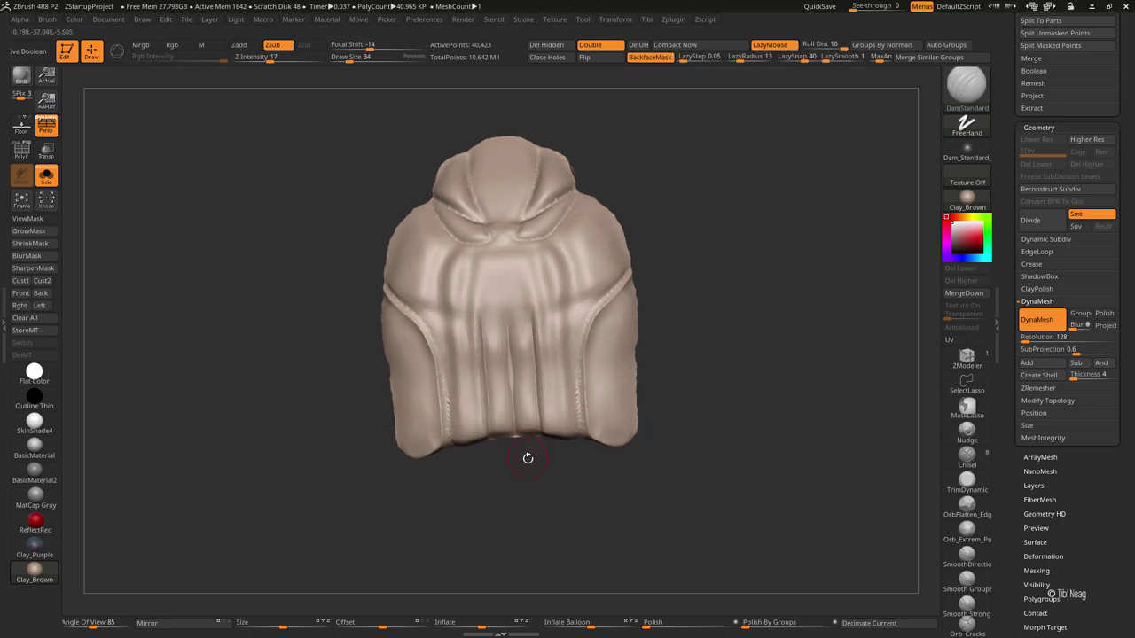
Step: Pull a pointed tendril down from the mask's bottom edge with the Move brush
key("b")
key("m")
key("v")
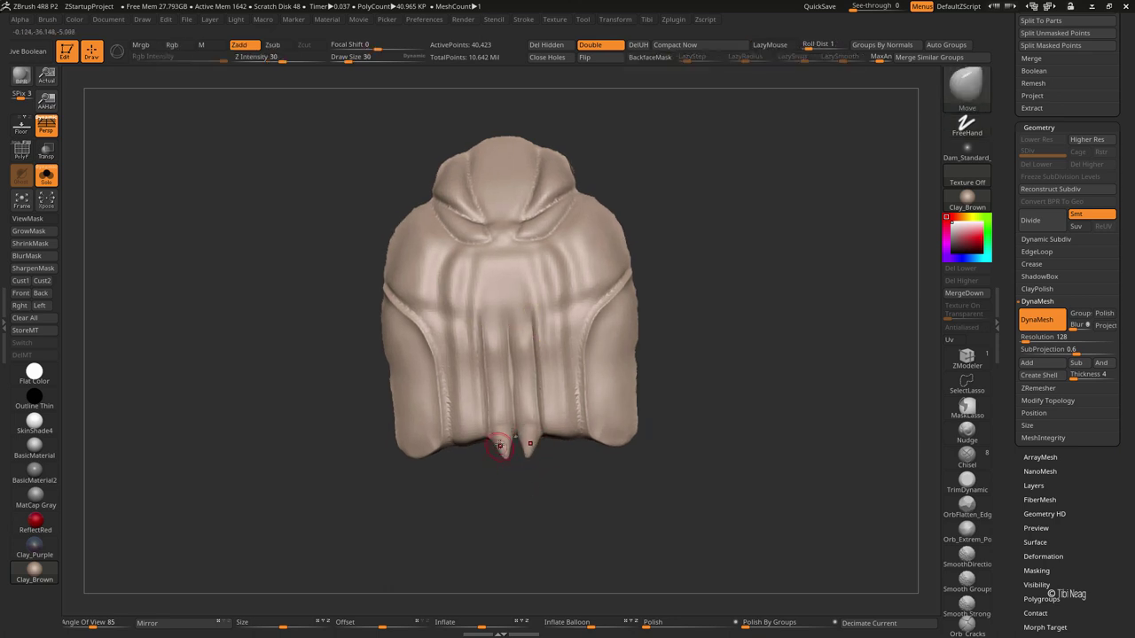
right_click_drag(492, 367, 523, 359, "ctrl")
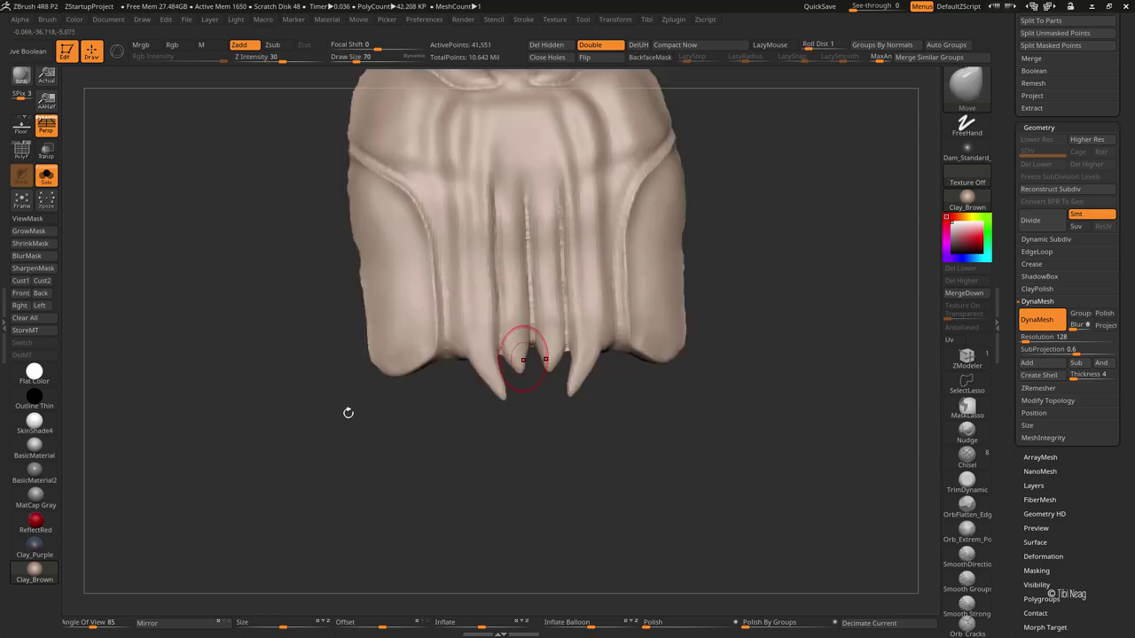
left_click_drag(601, 480, 552, 314)
Step: Switch to the Clay brush and build up the mask's right side
key("b")
key("c")
key("l")
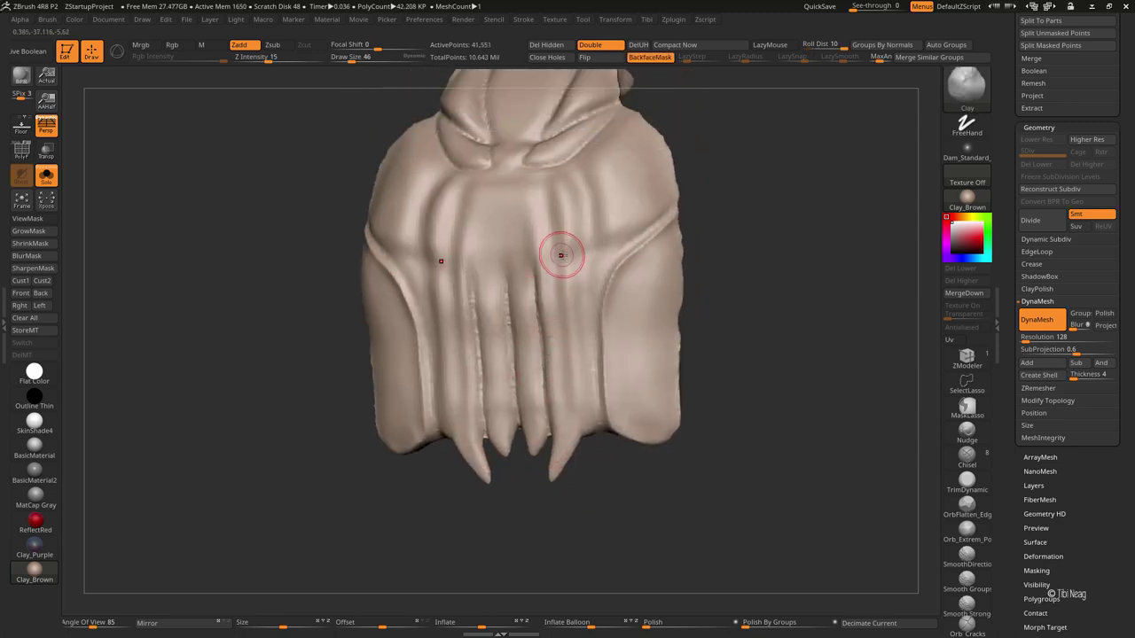
key("b")
key("d")
key("s")
mouse_move(577, 236)
right_mouse_down()
mouse_move(558, 253)
mouse_move(572, 231)
mouse_move(582, 296)
right_mouse_up()
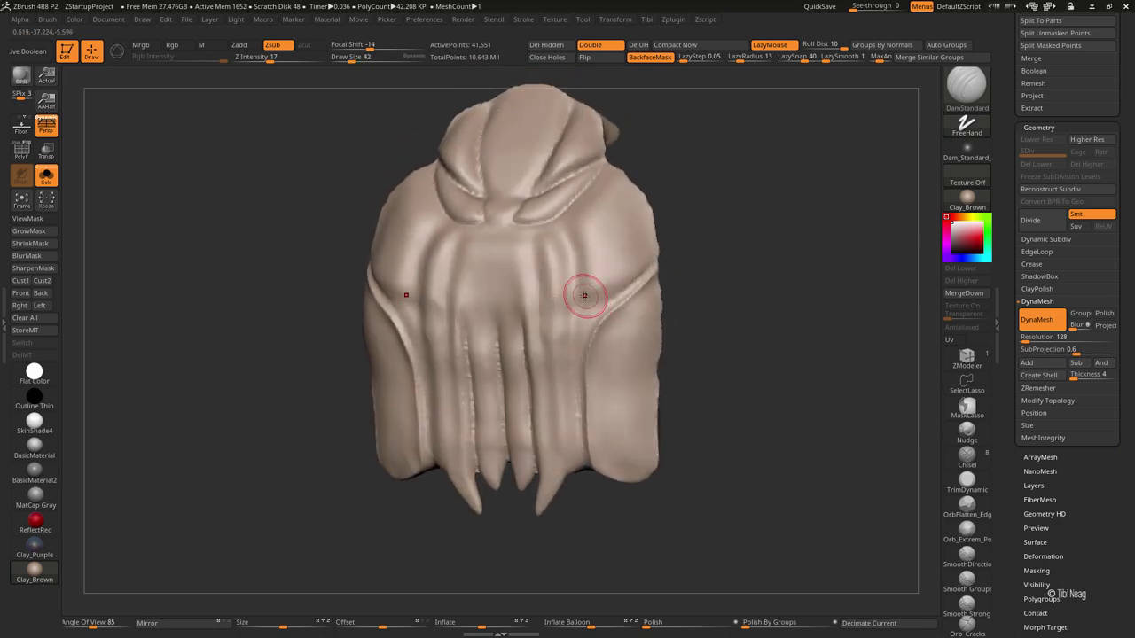
key("b")
key("c")
key("l")
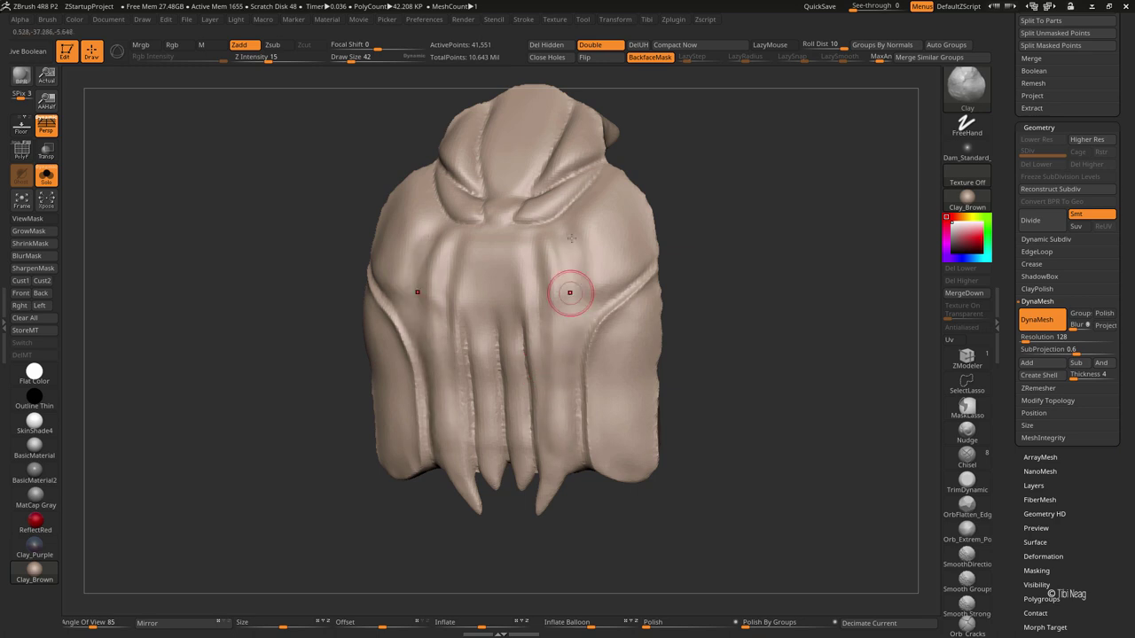
left_click_drag(560, 349, 599, 269, "shift")
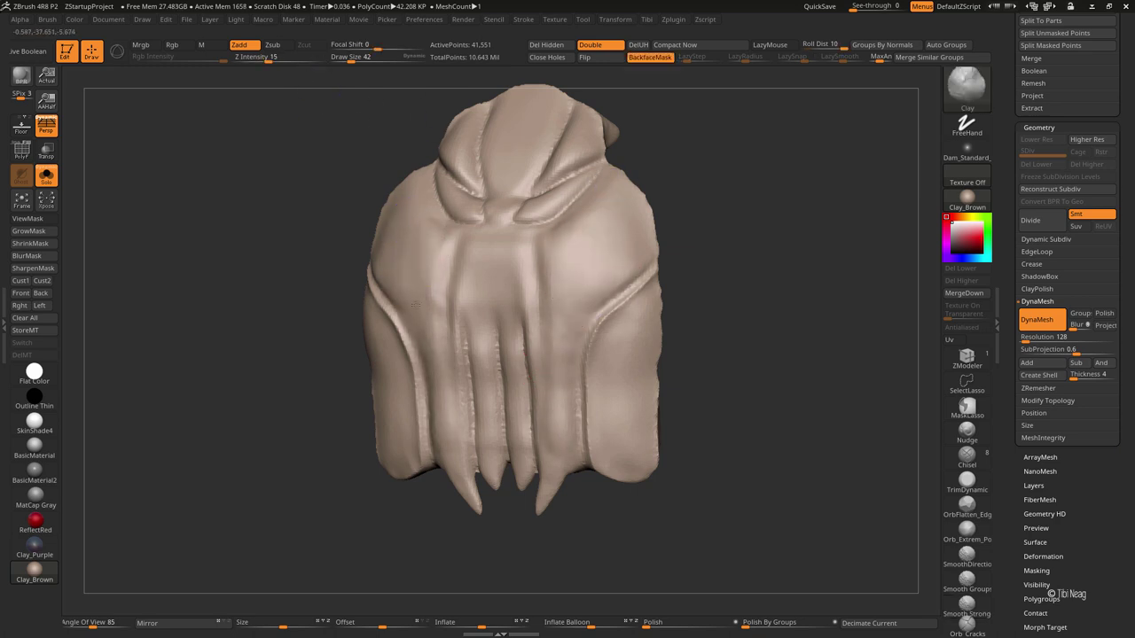
Step: Smooth the central tentacle ridges with a smaller brush and stronger smoothing
key("bracketright")
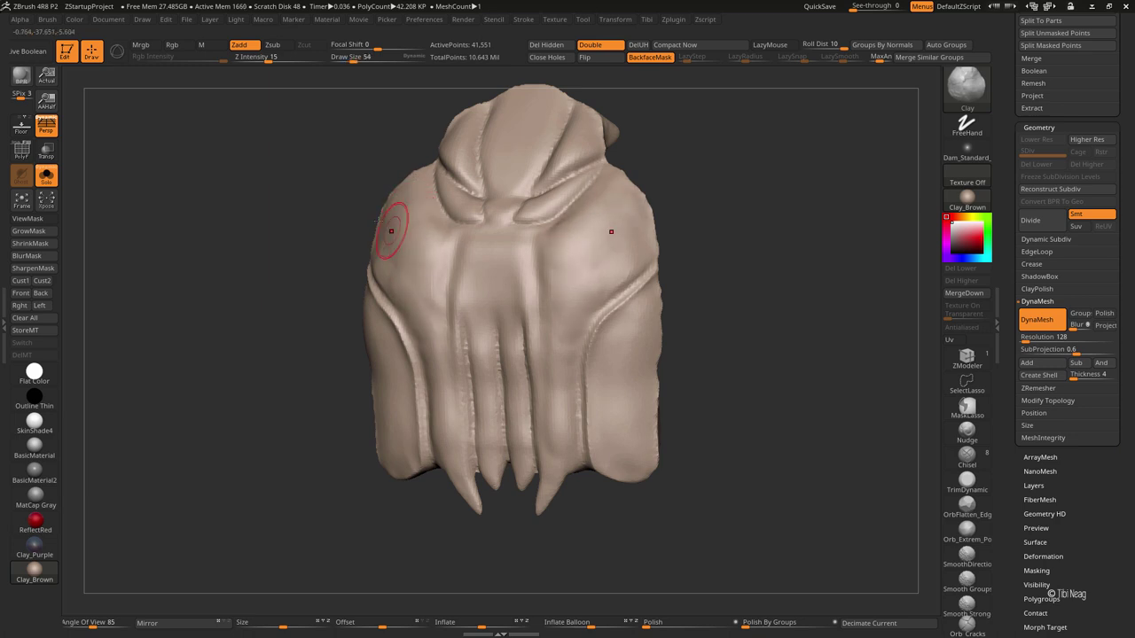
left_click_drag(692, 278, 765, 272, "shift")
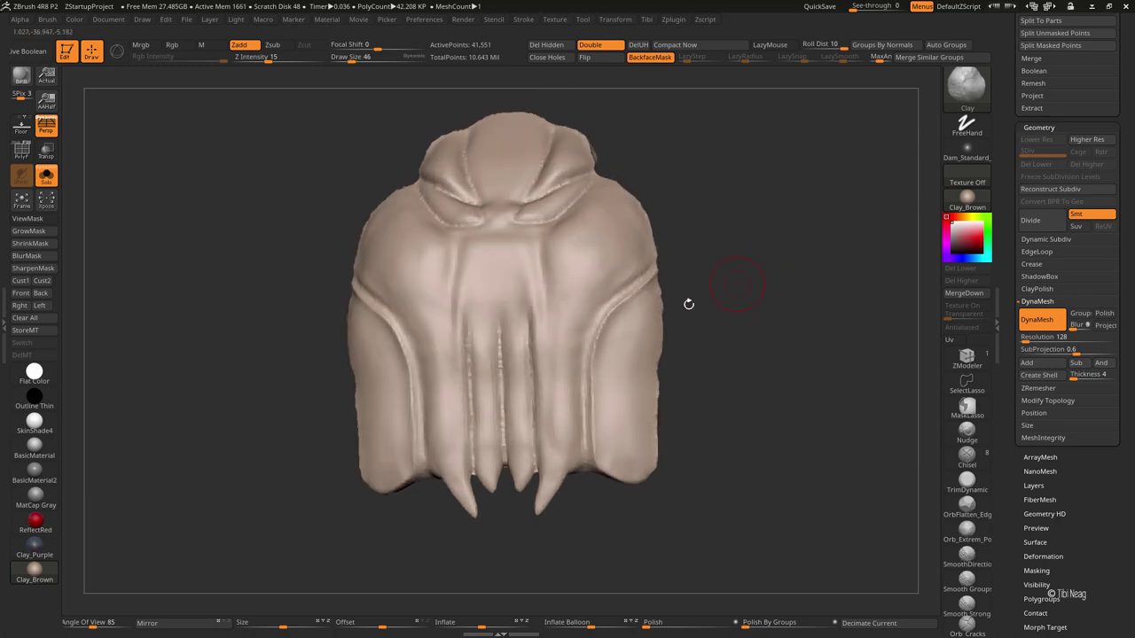
key("bracketleft")
left_click_drag(539, 260, 547, 334, "shift")
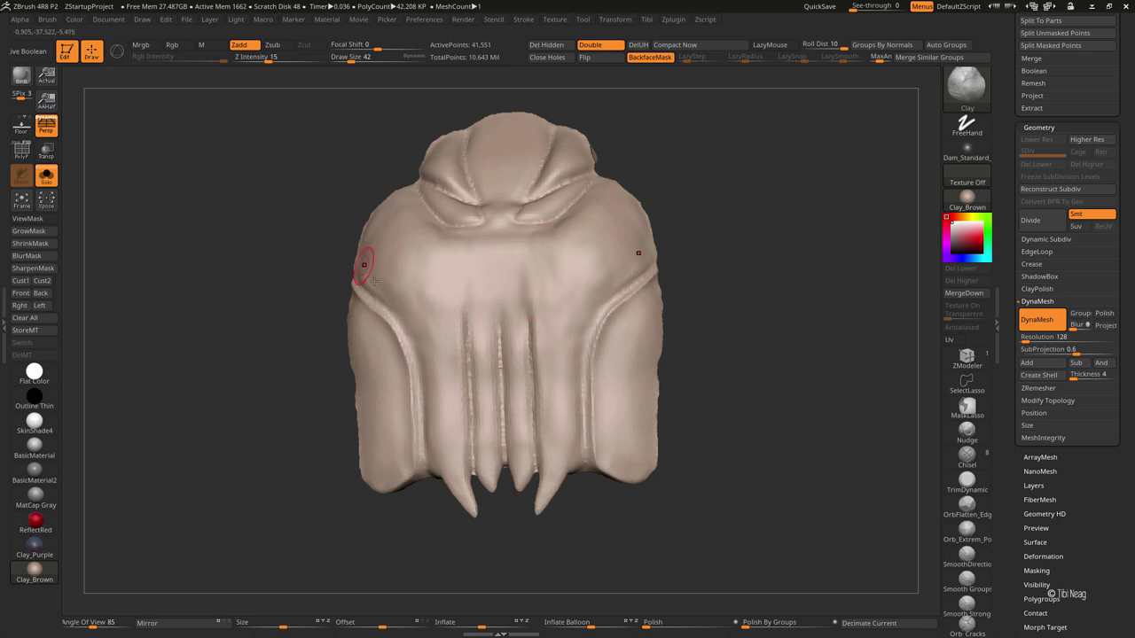
key("shift")
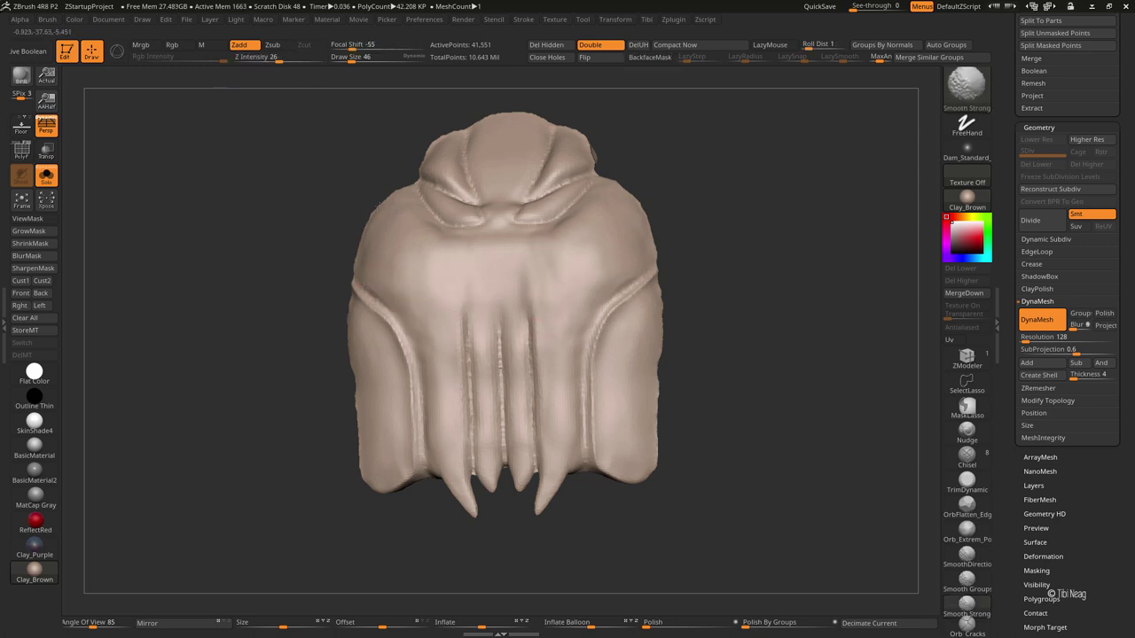
mouse_move(696, 261)
left_mouse_down()
mouse_move(704, 238)
mouse_move(768, 210)
left_mouse_up()
Step: Switch between DamStandard and Move brushes, settling on DamStandard, and turn the head
key("b")
key("d")
key("s")
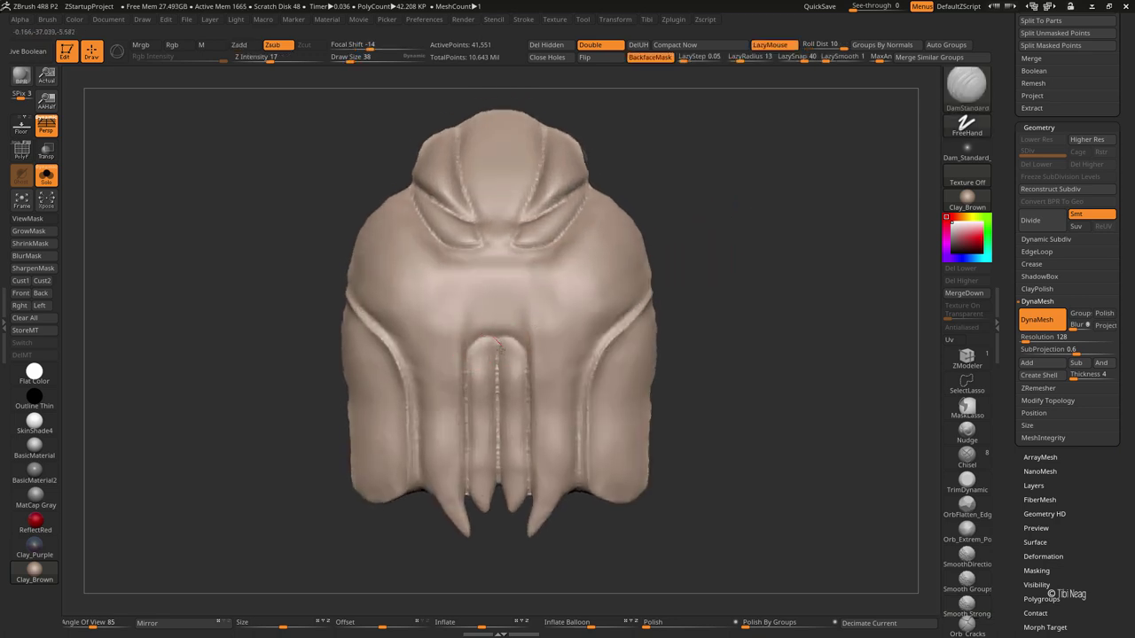
key("b")
key("m")
key("v")
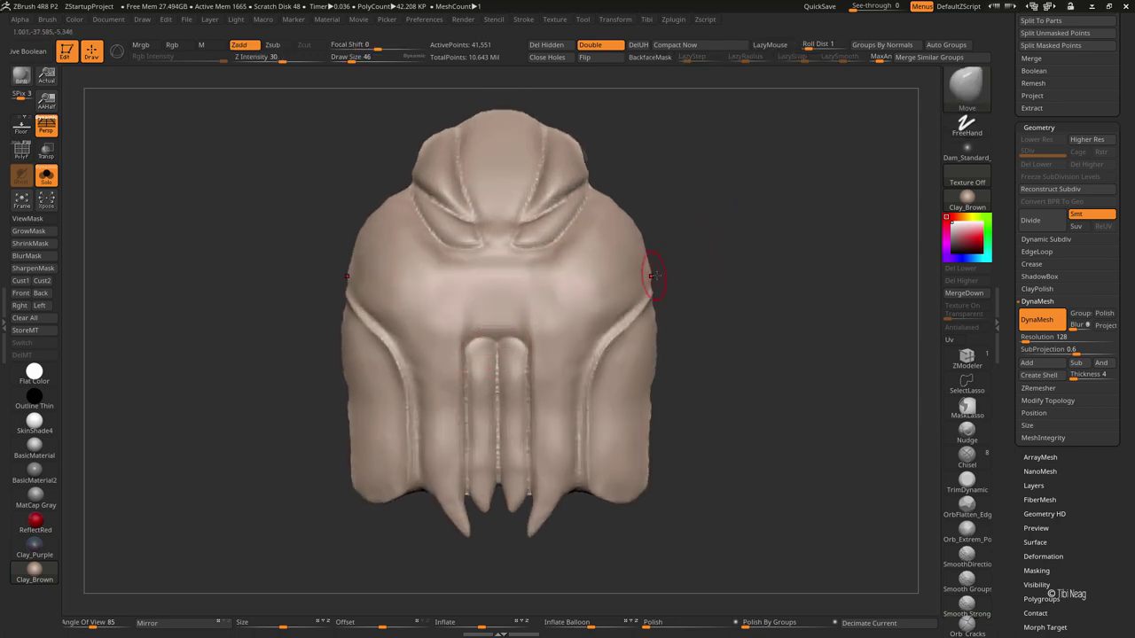
key("b")
key("d")
key("s")
mouse_move(473, 363)
right_mouse_down()
mouse_move(482, 260)
mouse_move(535, 275)
right_mouse_up()
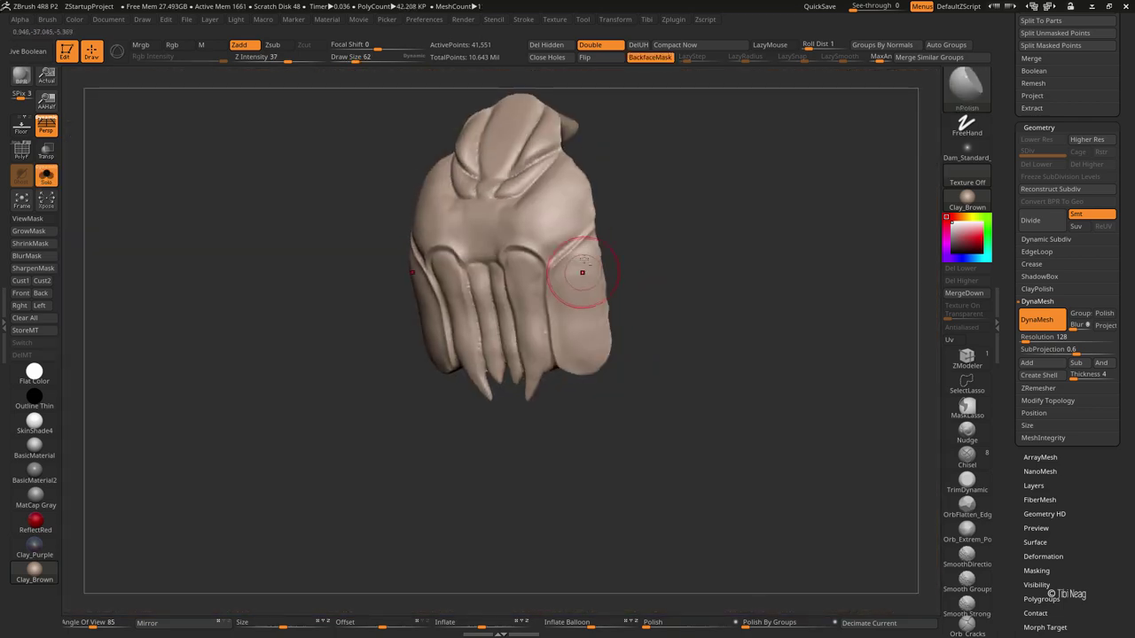
Step: Carve a thin DamStandard crease into the centre of the mask's upper dome
left_click_drag(582, 272, 588, 256)
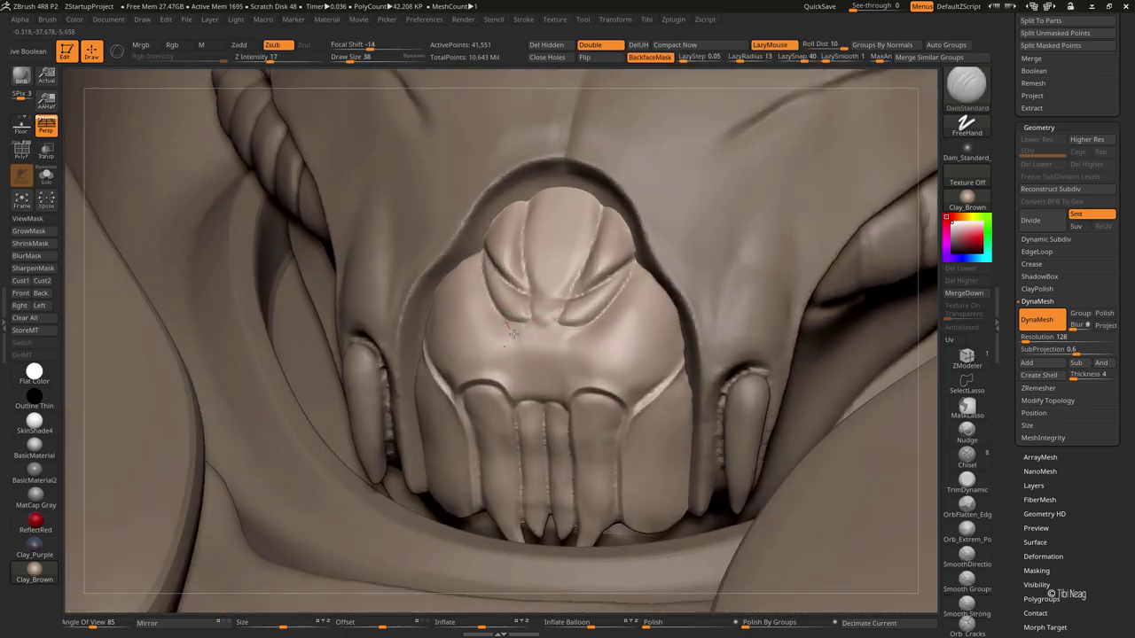
left_click_drag(513, 396, 511, 350)
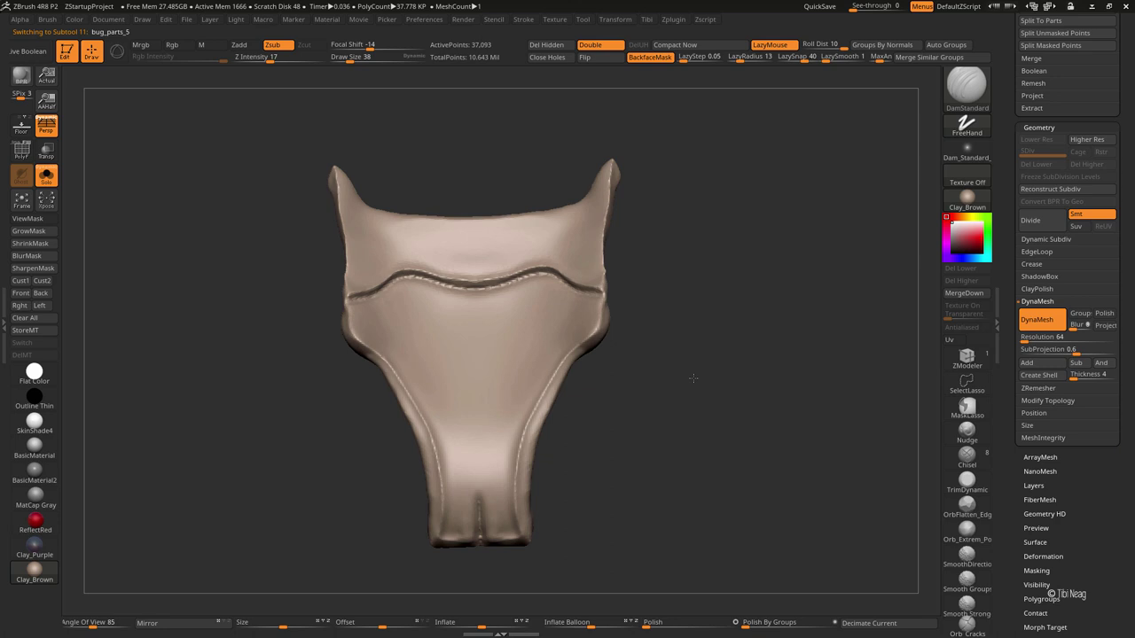
Step: Isolate the chest plate with Solo and select the Move brush
mouse_move(693, 379)
left_mouse_down()
mouse_move(663, 393)
mouse_move(704, 385)
mouse_move(712, 413)
mouse_move(737, 340)
left_mouse_up()
key("shift+f")
key("ctrl+shift+s")
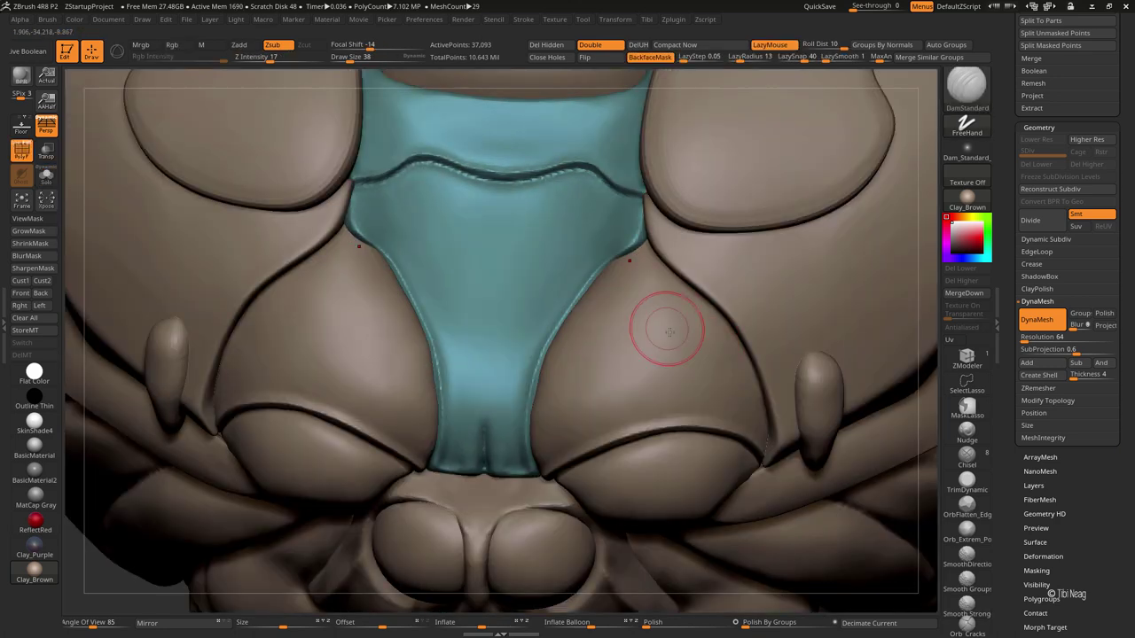
key("b")
key("m")
key("v")
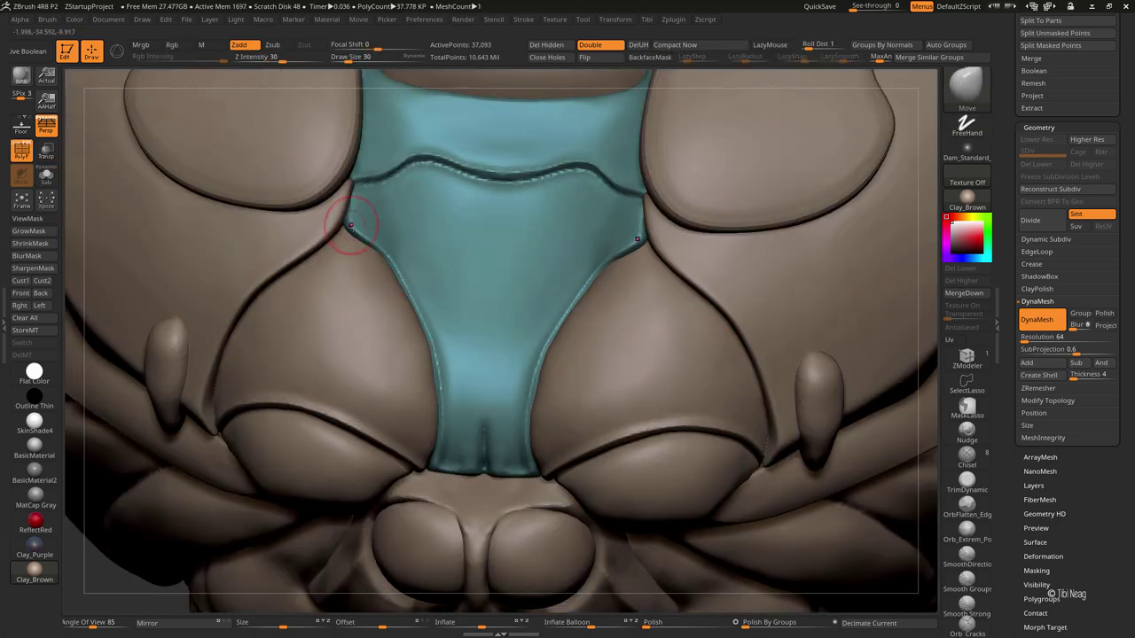
key("ctrl+shift+s")
mouse_move(350, 225)
left_mouse_down()
mouse_move(375, 223)
mouse_move(375, 154)
mouse_move(301, 310)
left_mouse_up()
key("shift+f")
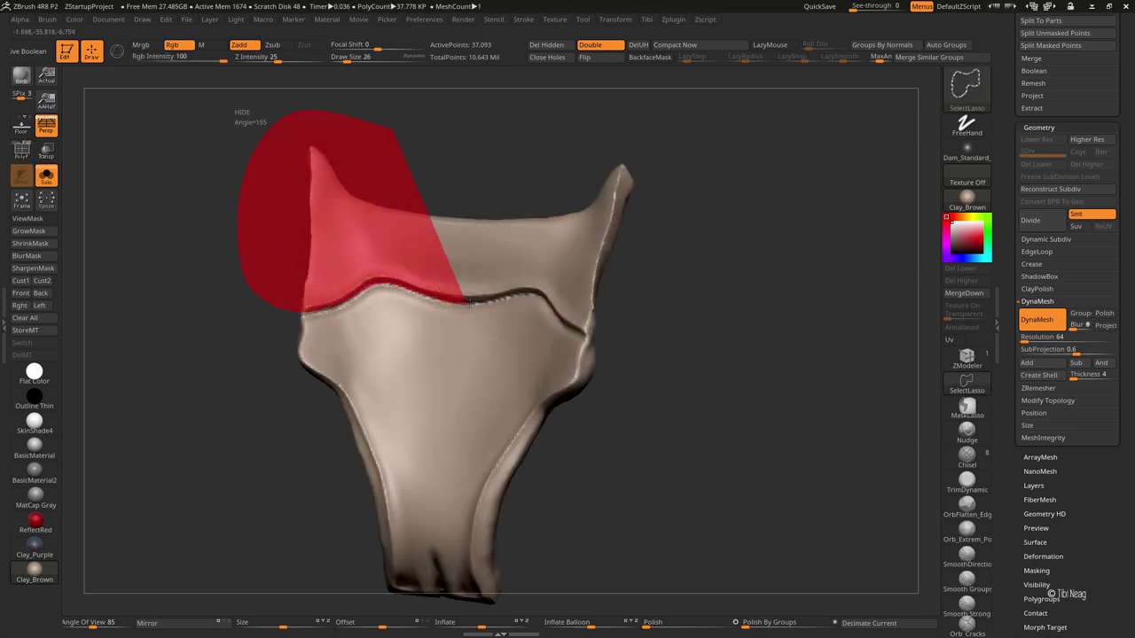
Step: Give the plate's upper band its own polygroup and Groups Split it from the lower piece
left_click_drag(470, 301, 514, 246, "ctrl+shift")
key("ctrl+w")
left_click(531, 177, "ctrl+shift")
key("shift+f")
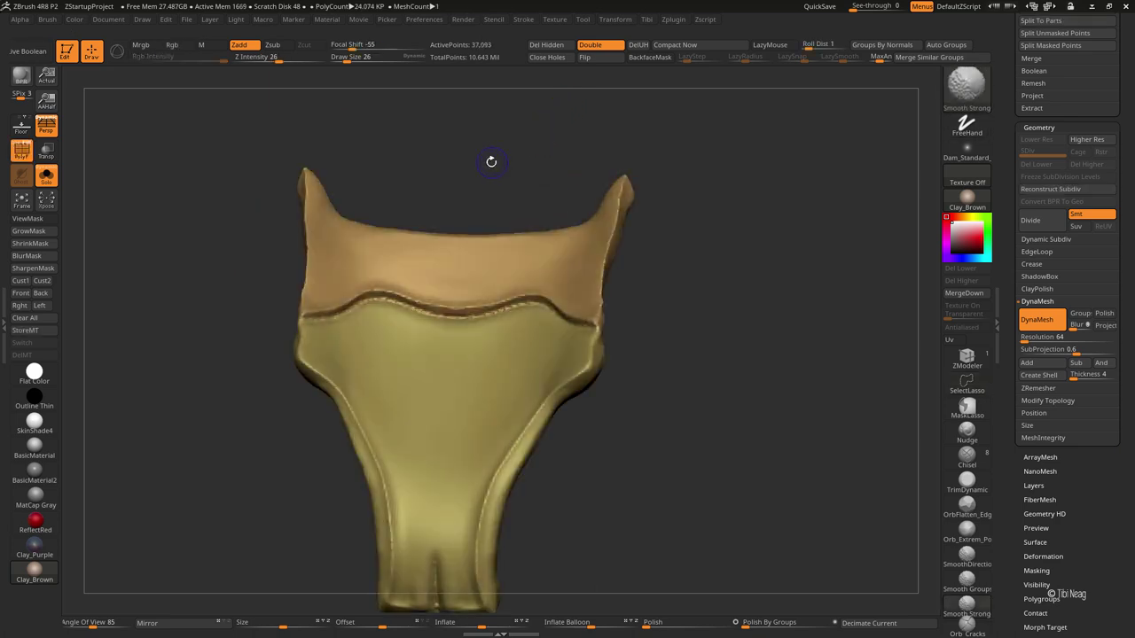
mouse_move(491, 162)
left_mouse_down("shift")
mouse_move(532, 177)
mouse_move(527, 228)
left_mouse_up("shift")
scroll(1073, 177, "up", 1)
scroll(1073, 178, "up", 4)
left_click(1093, 180)
left_click(932, 201)
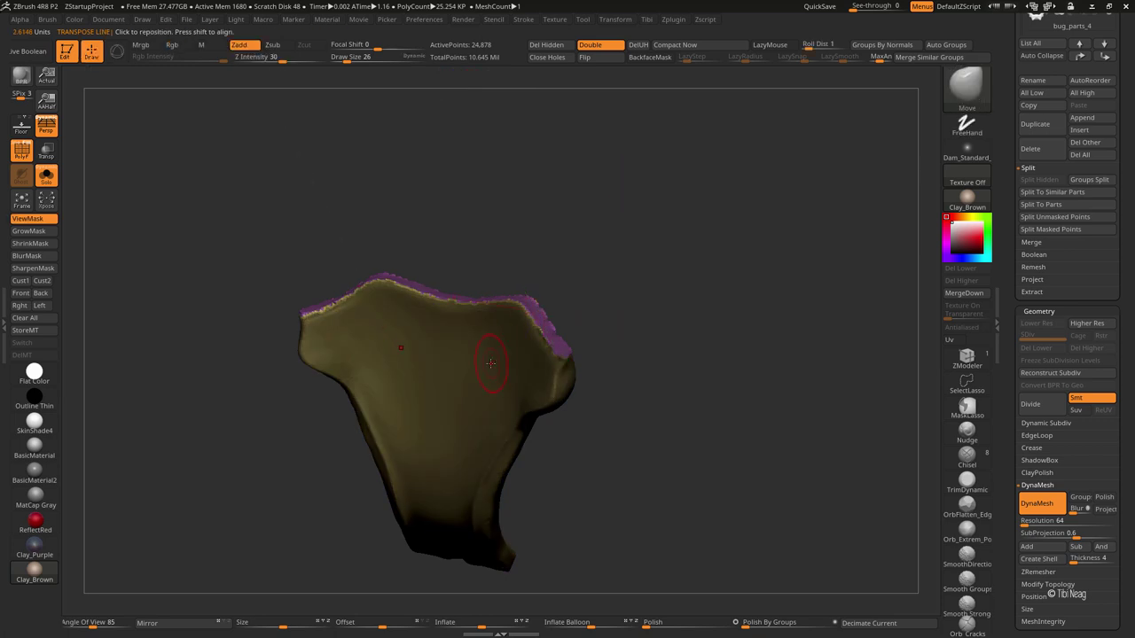
Step: Inspect the split lower piece, then select the upper band subtool
left_click_drag(523, 484, 530, 494)
left_click_drag(656, 585, 638, 456, "shift")
key("ctrl+h")
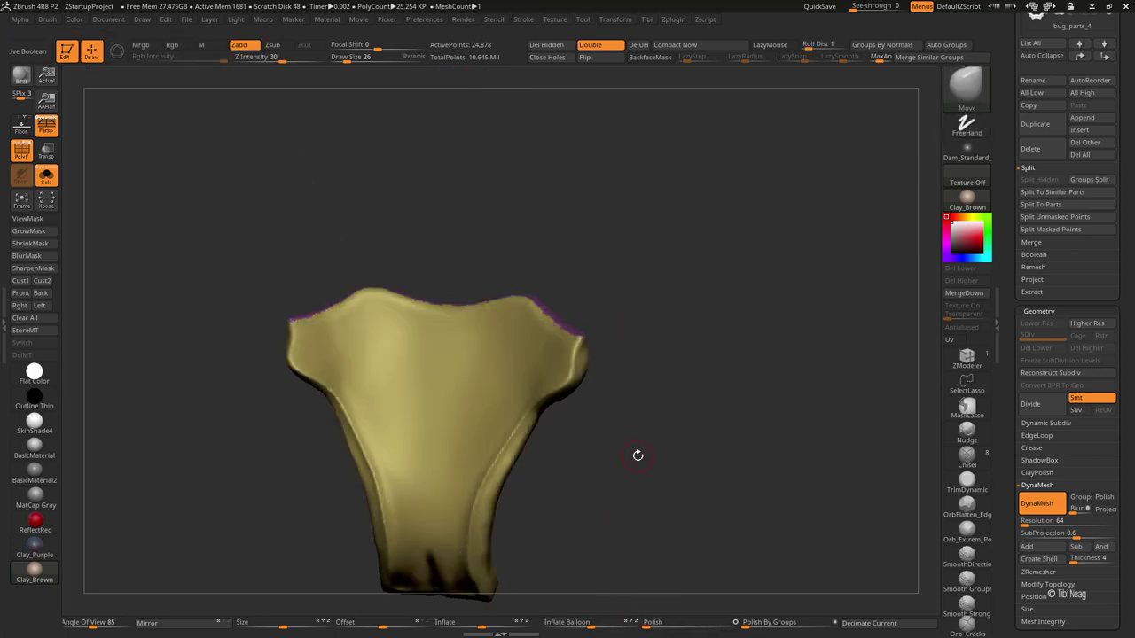
key("shift+f")
key("Down")
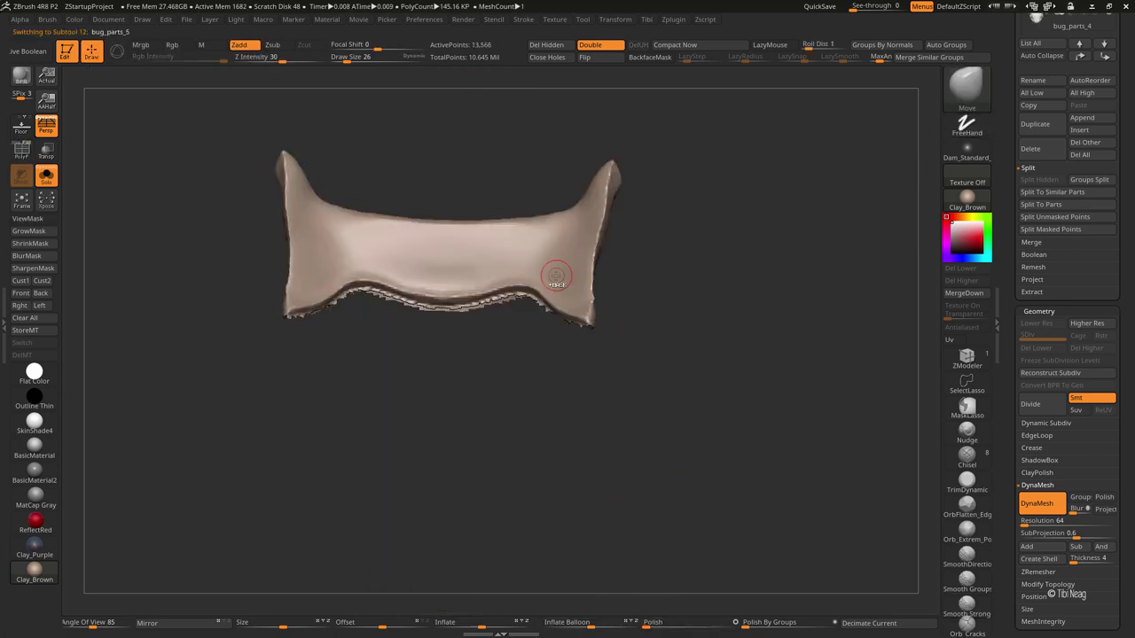
Step: Reposition the upper band with a Transpose move line and inspect it from several angles
left_click_drag(614, 373, 641, 203)
key("w")
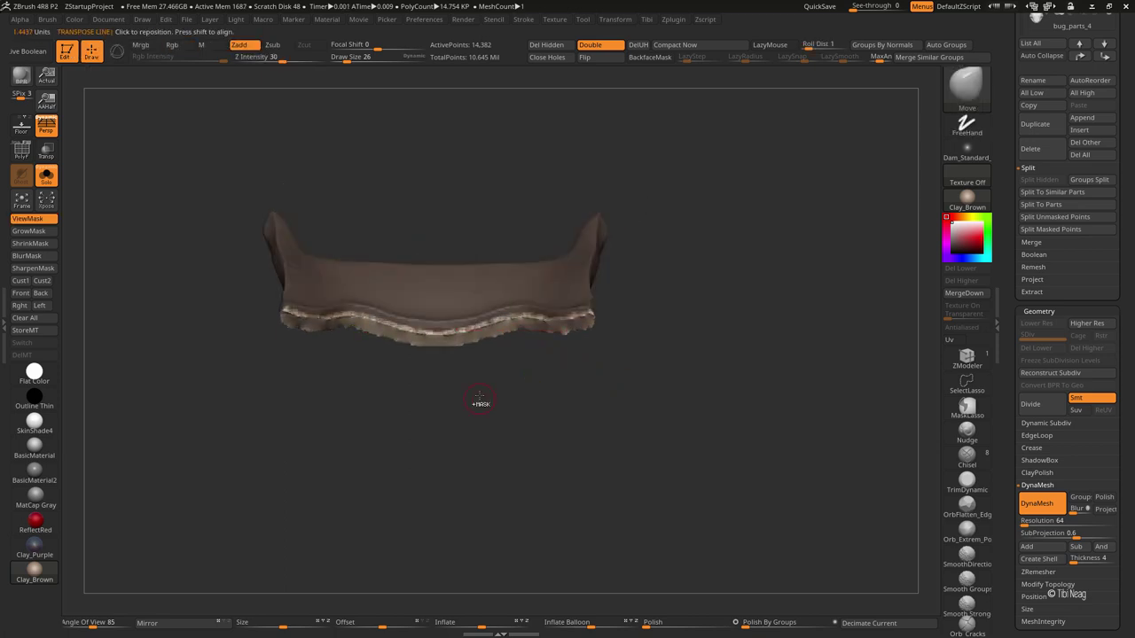
mouse_move(508, 329)
left_mouse_down()
mouse_move(531, 390)
mouse_move(453, 406)
left_mouse_up()
key("q")
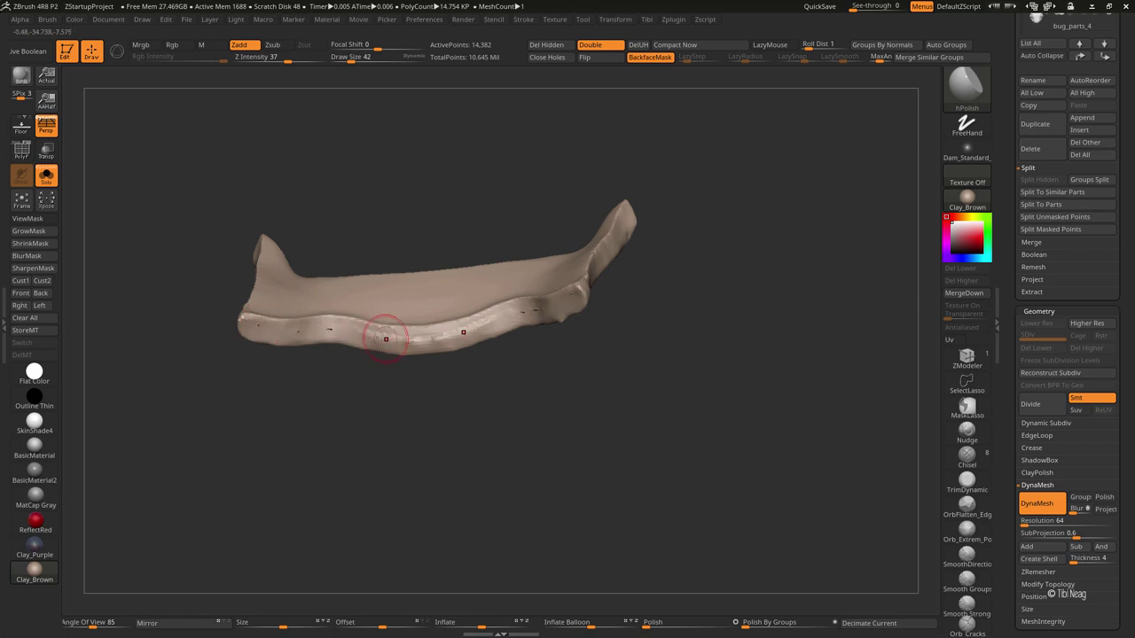
left_click_drag(390, 372, 461, 377)
mouse_move(650, 303)
left_mouse_down()
mouse_move(659, 238)
mouse_move(621, 240)
mouse_move(663, 212)
mouse_move(606, 215)
mouse_move(620, 199)
mouse_move(645, 201)
left_mouse_up()
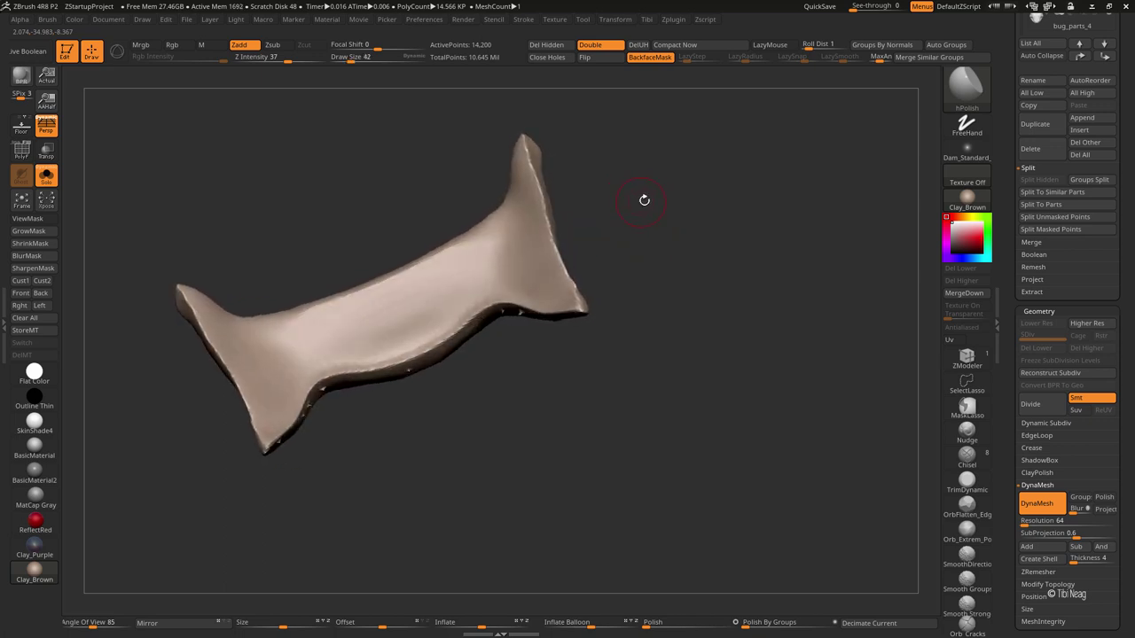
mouse_move(407, 301)
left_mouse_down()
mouse_move(254, 339)
mouse_move(260, 266)
mouse_move(281, 280)
mouse_move(306, 257)
mouse_move(260, 245)
left_mouse_up()
Step: Select the Topology brush and draw a curve from the band's left tip
left_click(965, 85)
key("t")
left_click(241, 324)
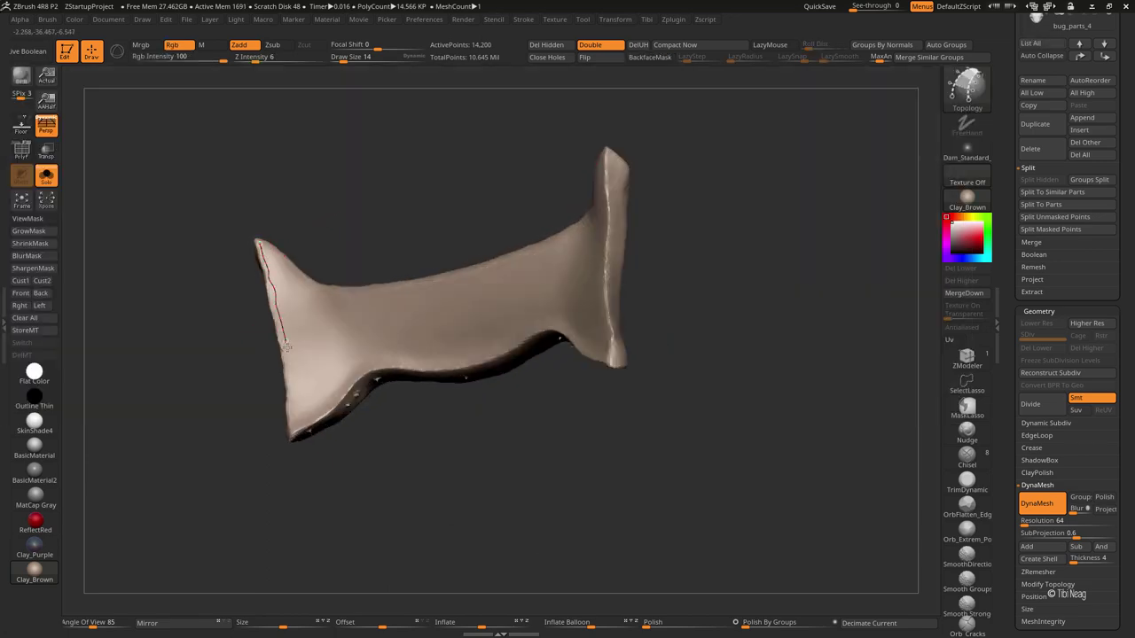
key("ctrl+z")
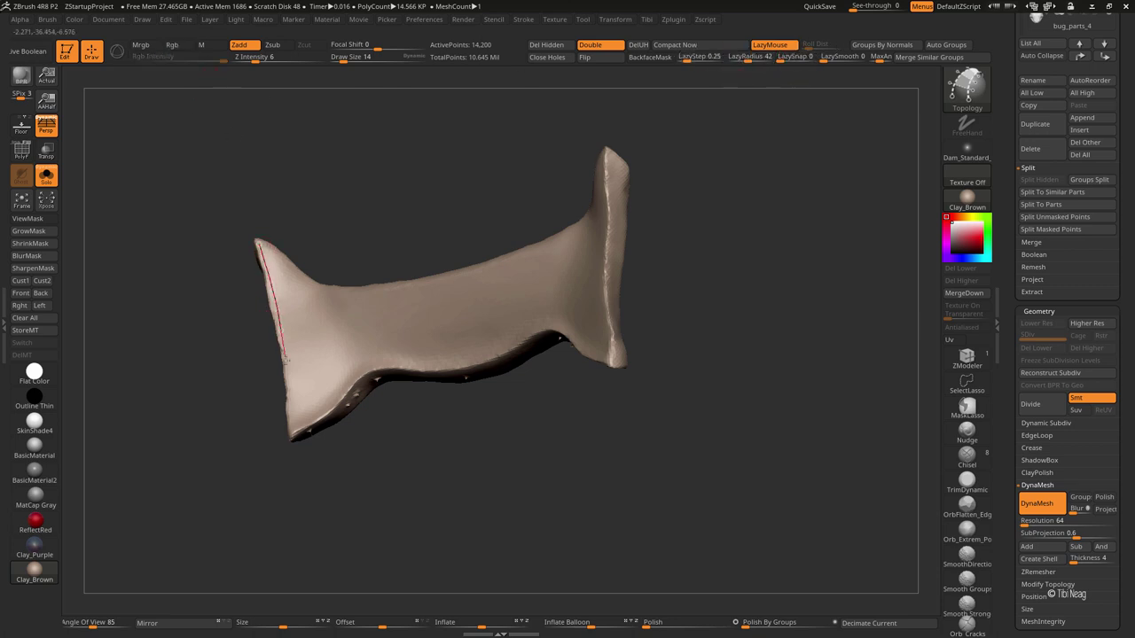
left_click_drag(295, 453, 324, 438)
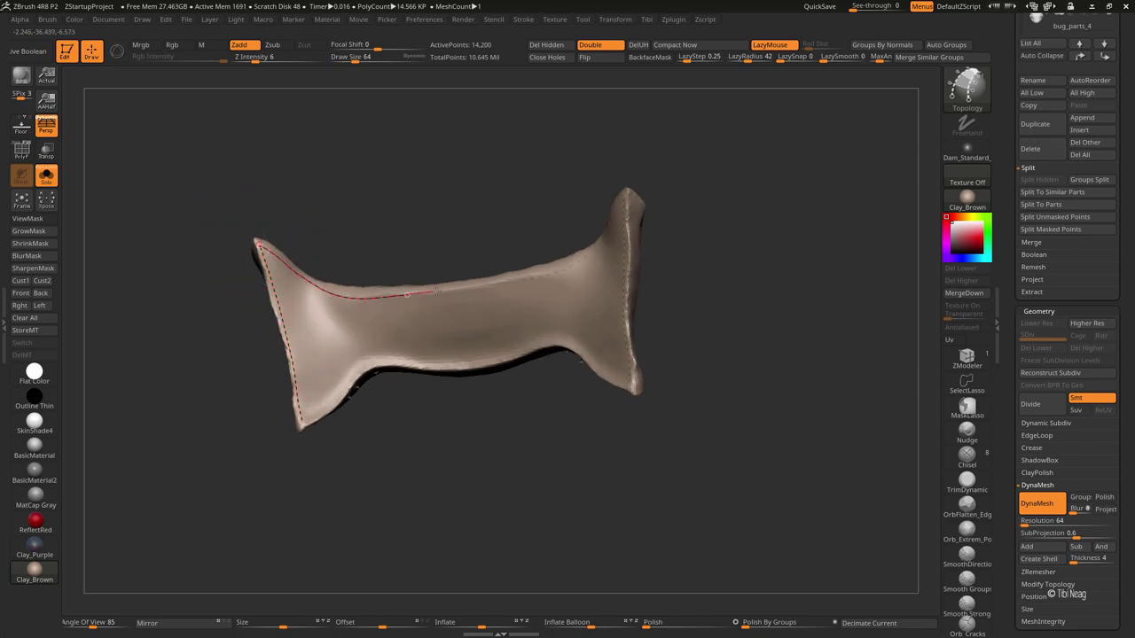
left_click_drag(307, 421, 321, 413)
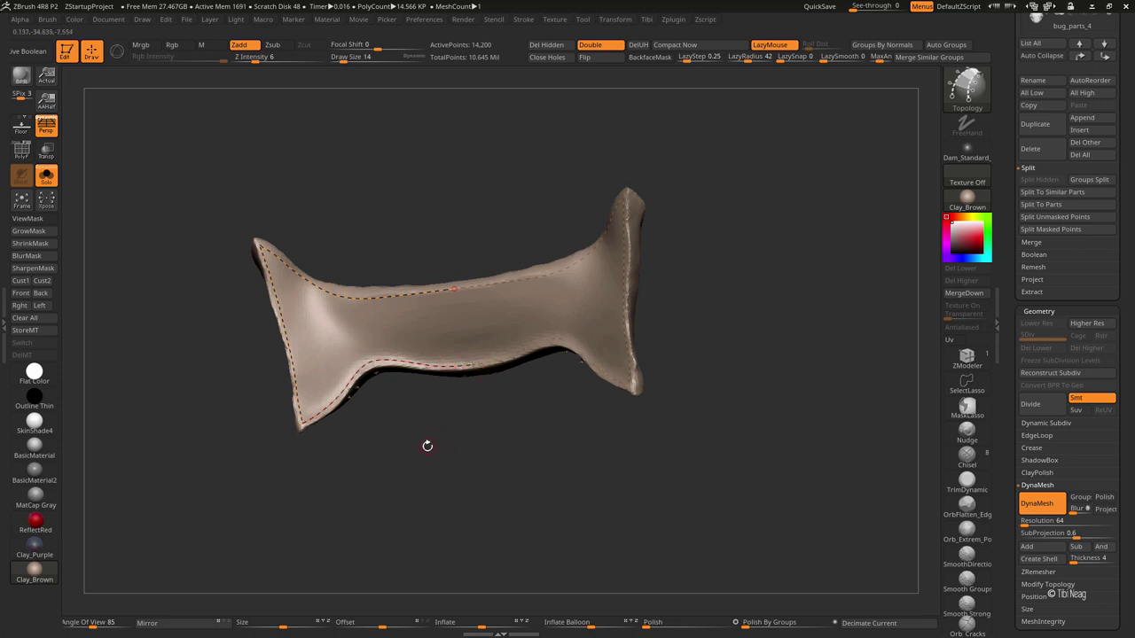
mouse_move(426, 445)
left_mouse_down()
mouse_move(322, 322)
mouse_move(330, 336)
left_mouse_up()
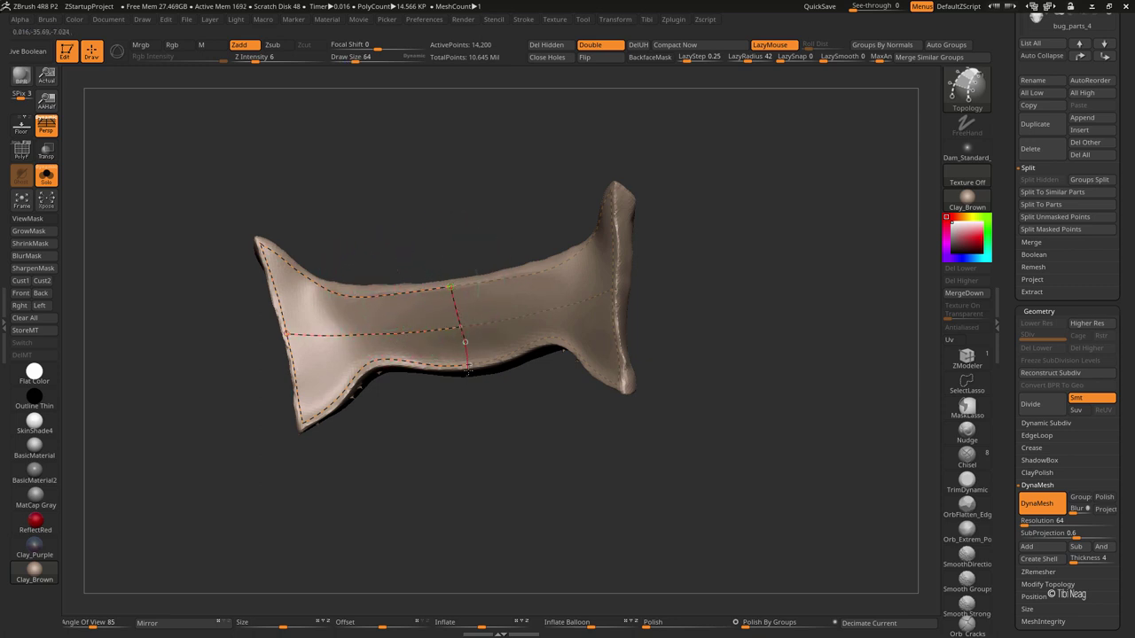
Step: Draw vertical topology curves across the plate and generate the low-poly skin mesh
left_click_drag(471, 391, 470, 365)
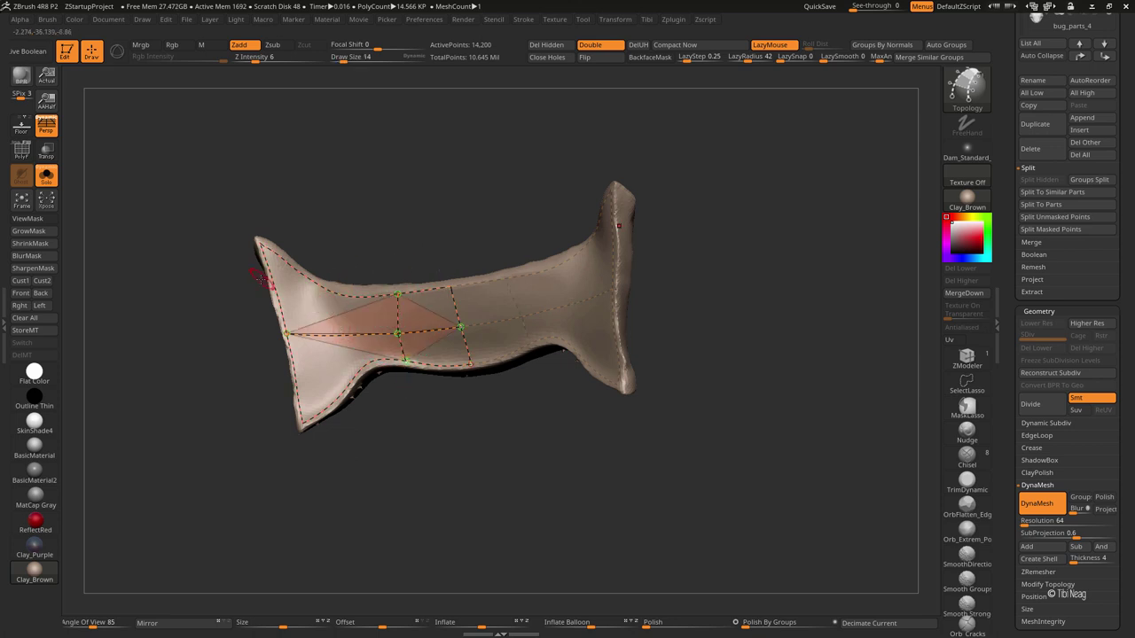
left_click_drag(349, 410, 344, 397)
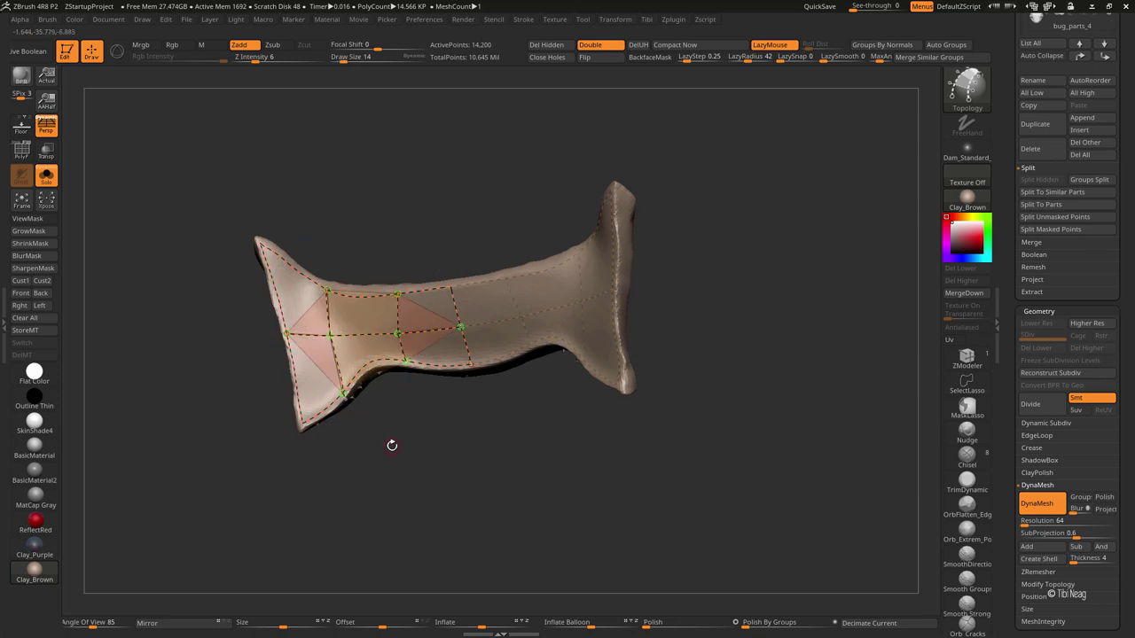
left_click_drag(393, 443, 373, 436)
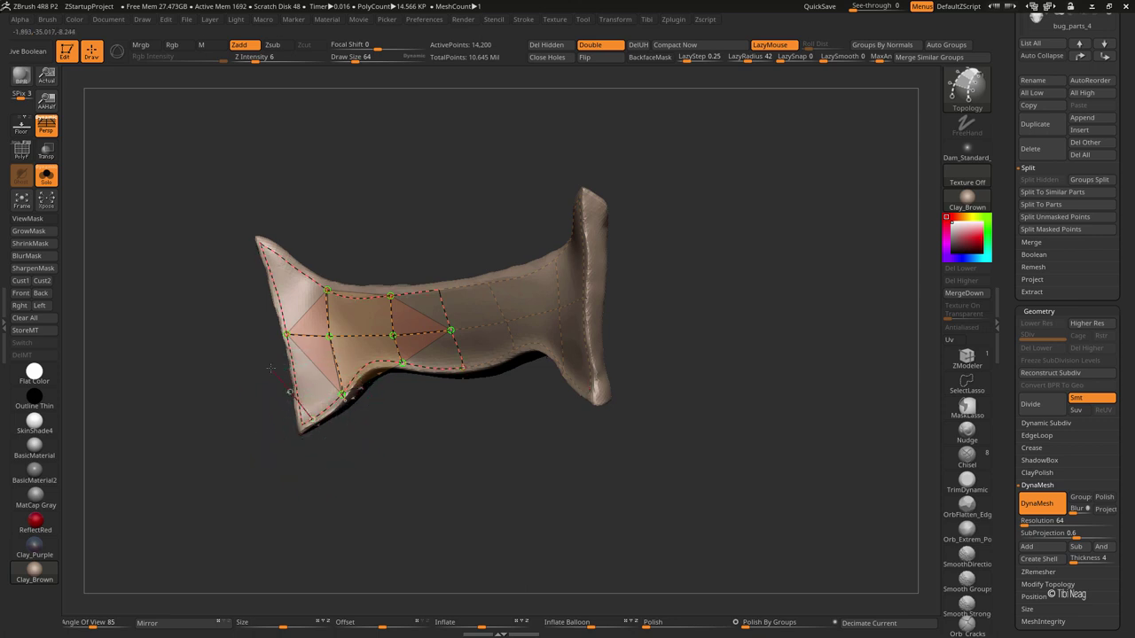
left_click_drag(285, 259, 288, 270)
left_click_drag(319, 461, 424, 453)
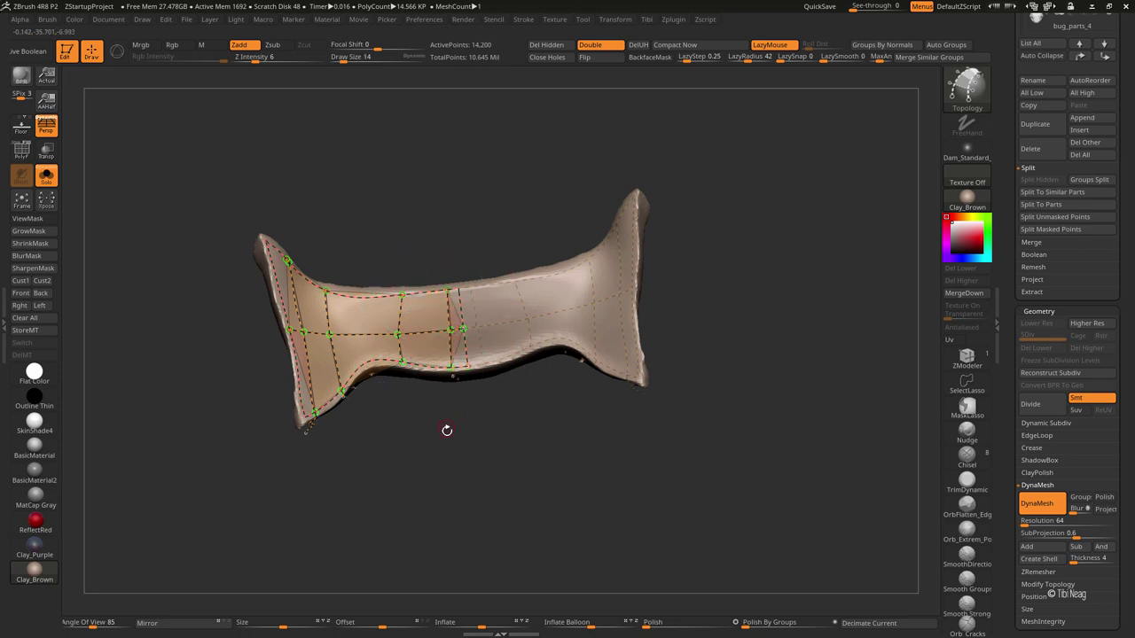
mouse_move(447, 430)
left_mouse_down()
mouse_move(427, 406)
mouse_move(443, 373)
left_mouse_up()
left_click(448, 325)
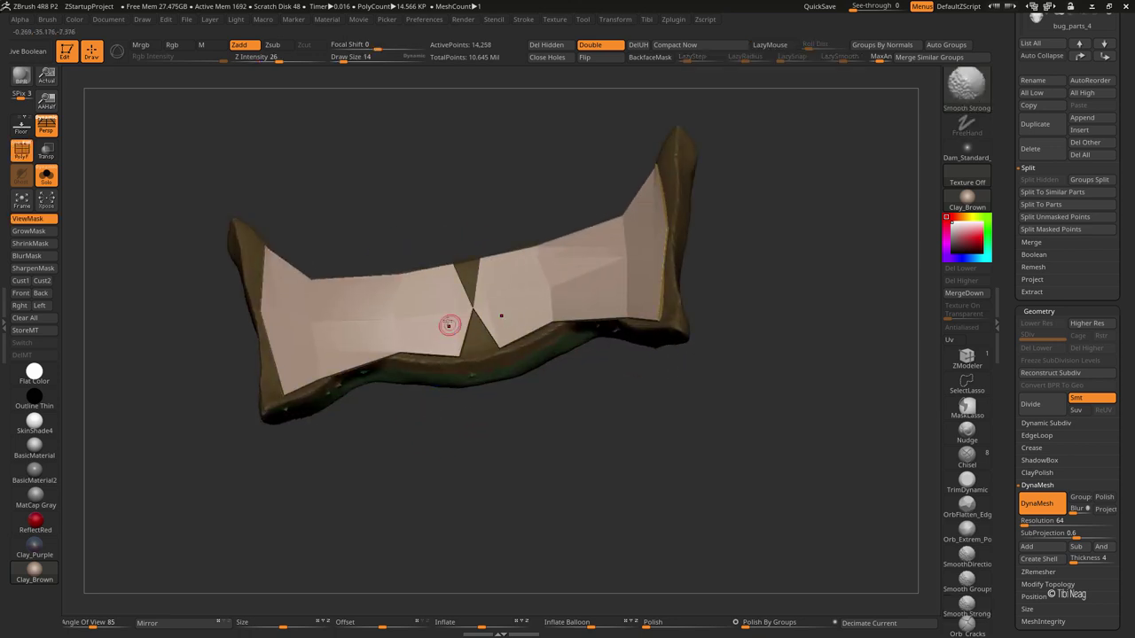
Step: Split the low-poly skin off into its own subtool with Split Hidden
left_click(393, 322, "ctrl+shift")
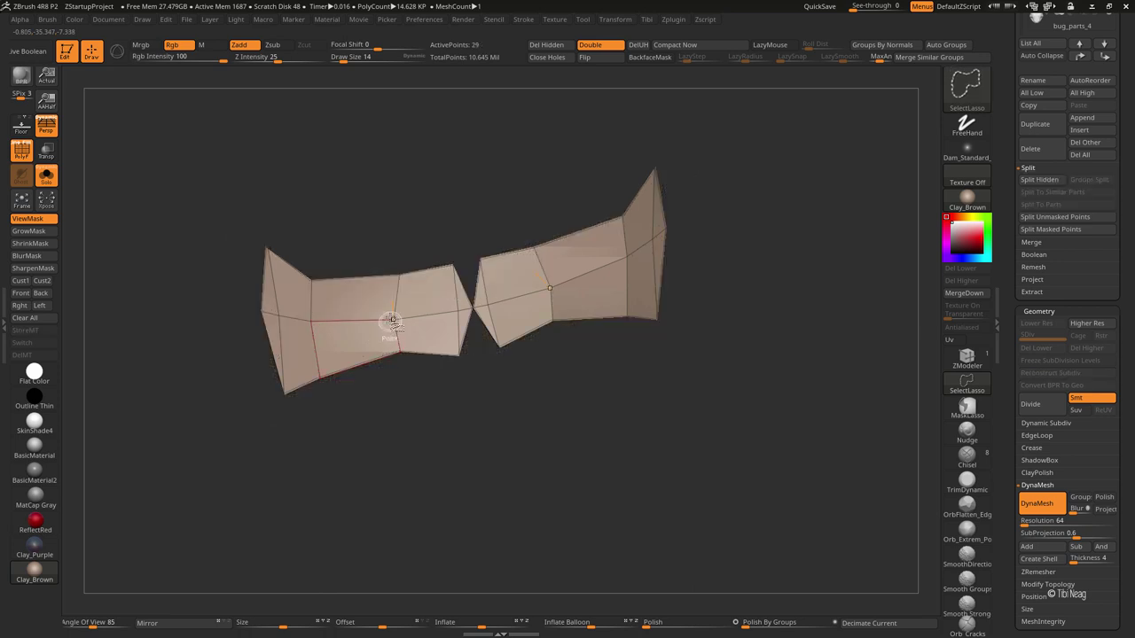
left_click(1039, 179)
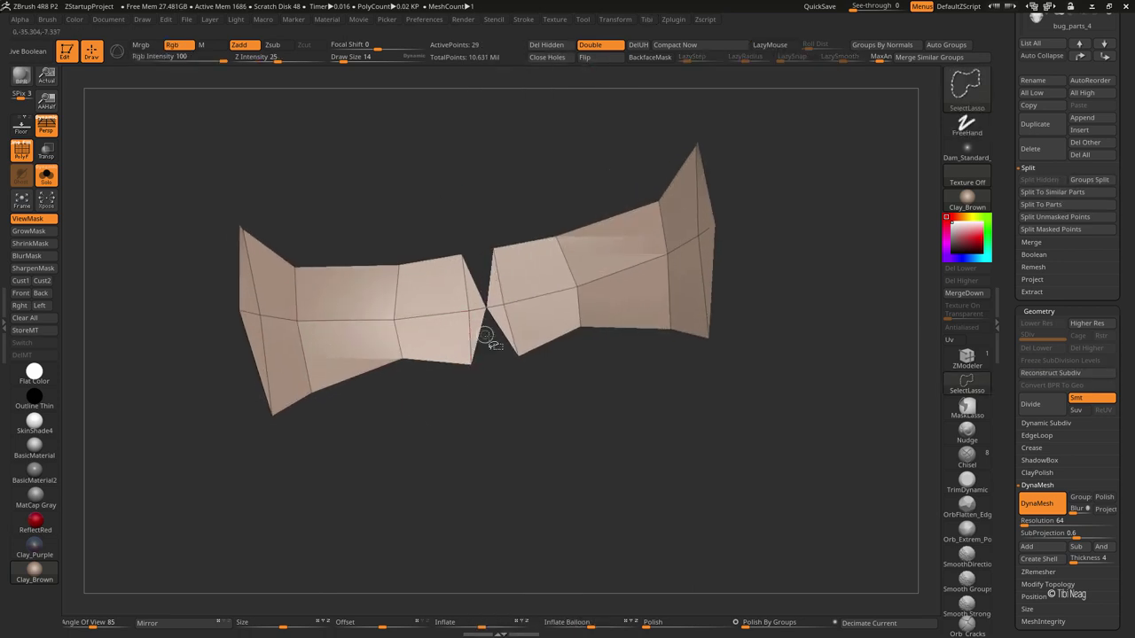
left_click_drag(506, 157, 299, 198)
left_click(233, 309, "ctrl+shift")
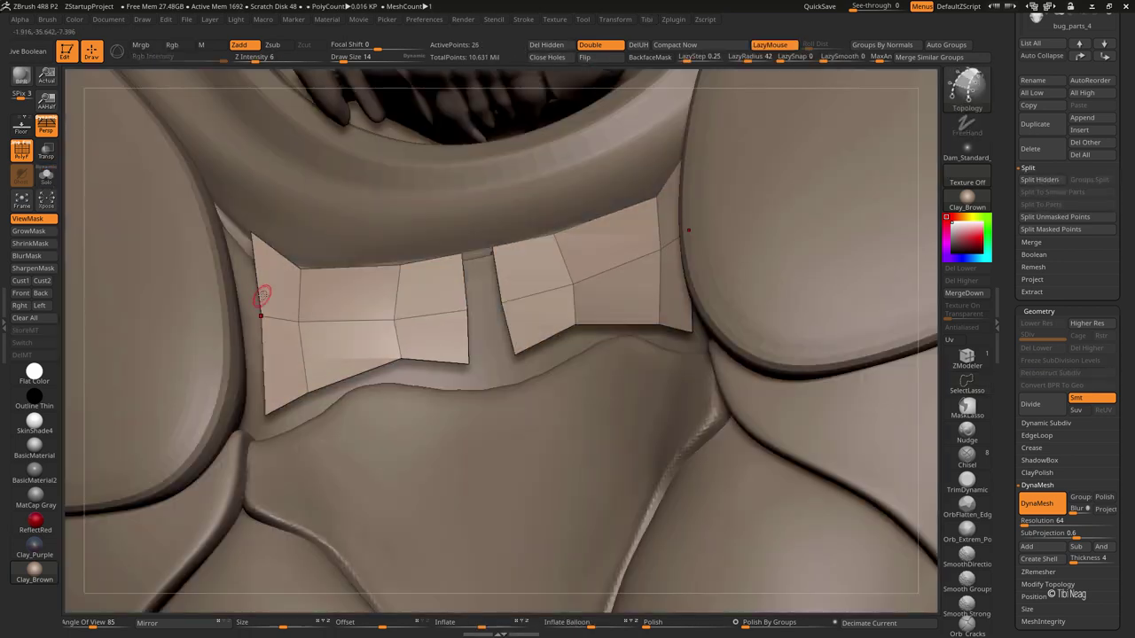
Step: Bridge two edges across the gap to join the plate's two halves
left_click(964, 366)
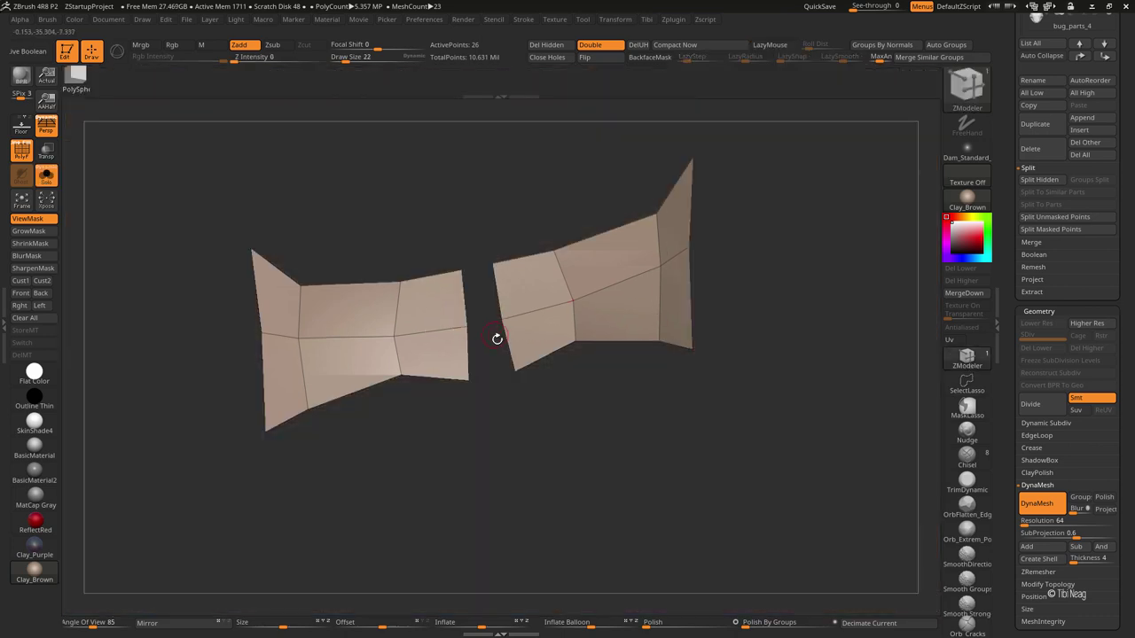
key("space")
left_click(480, 346)
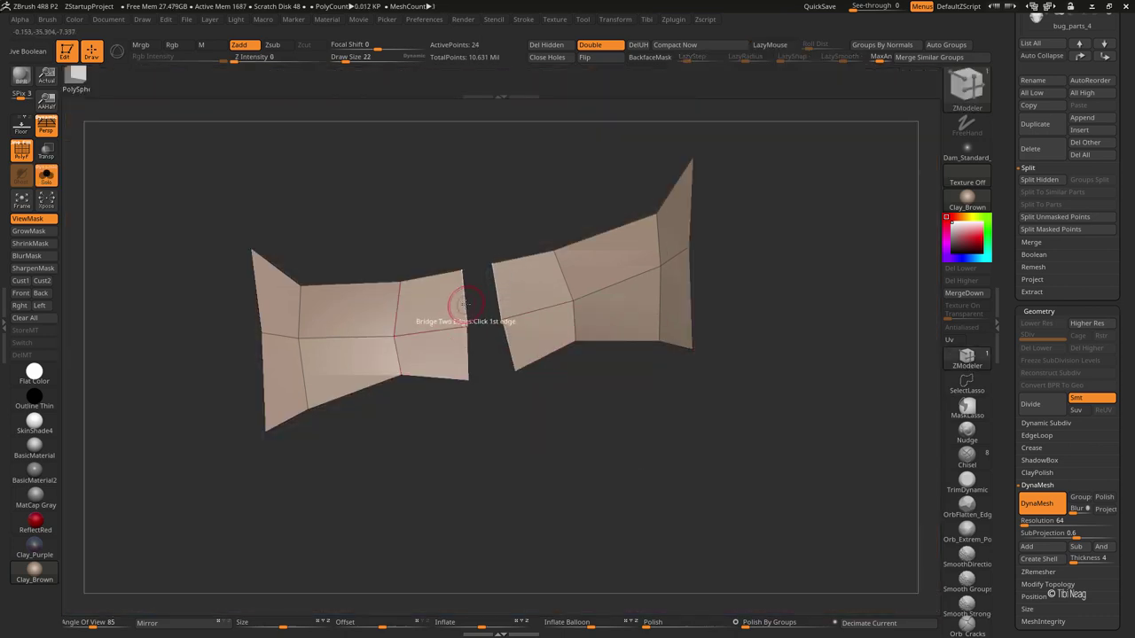
left_click(521, 405, "ctrl+shift")
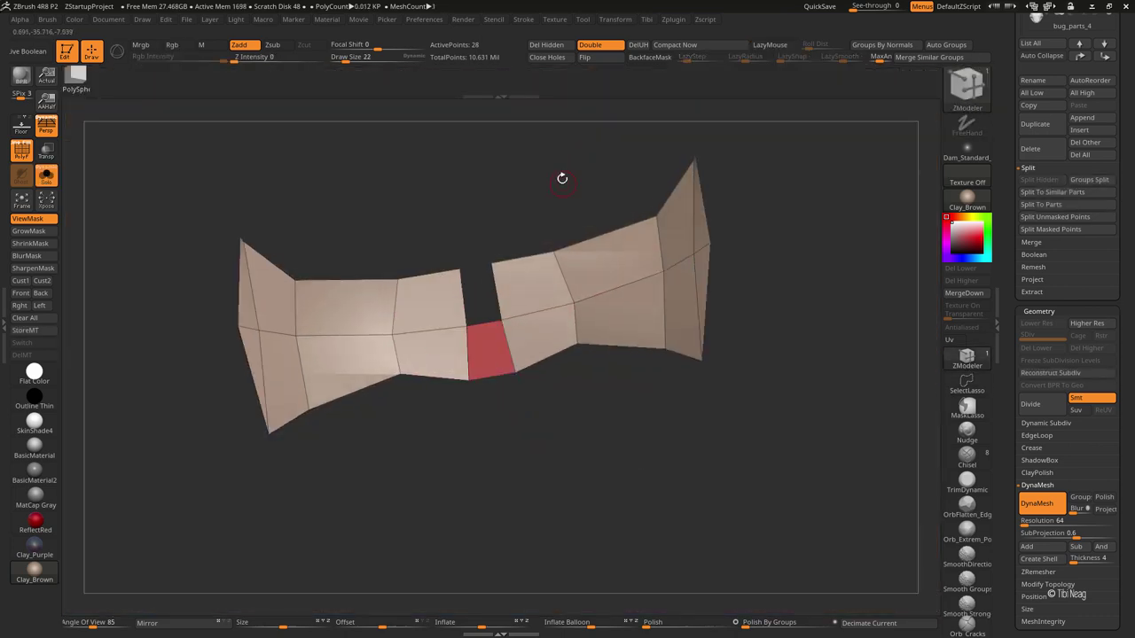
key("ctrl+z")
left_click(464, 305)
left_click(492, 292)
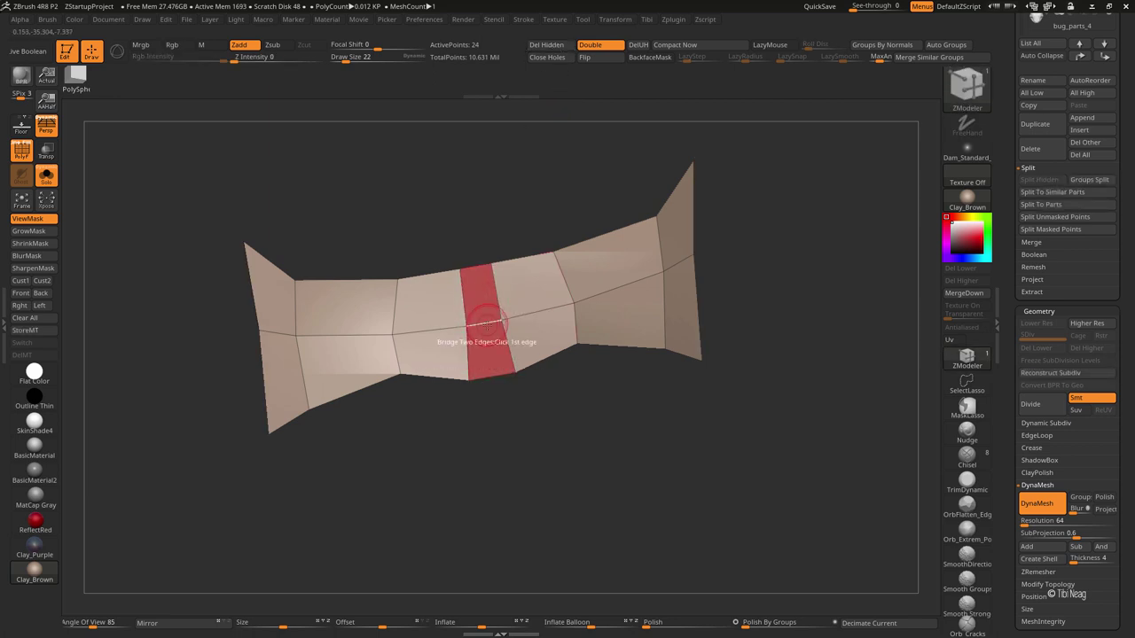
Step: Insert multiple edge loops across the joined strip and leave Solo mode
key("space")
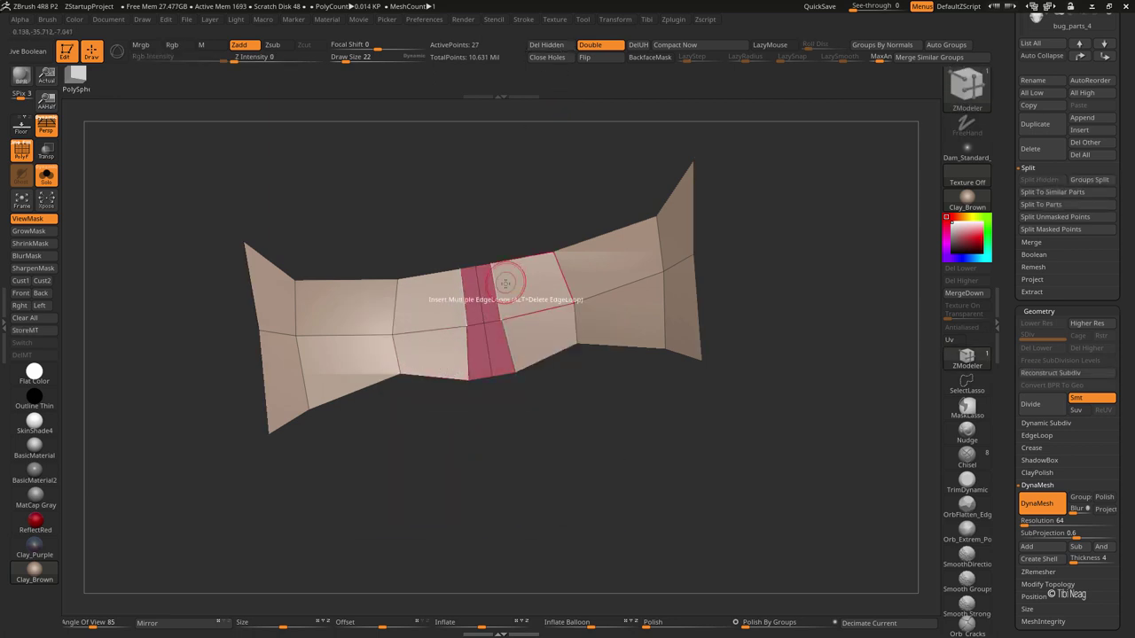
key("space")
left_click(570, 307)
left_click_drag(532, 283, 561, 286)
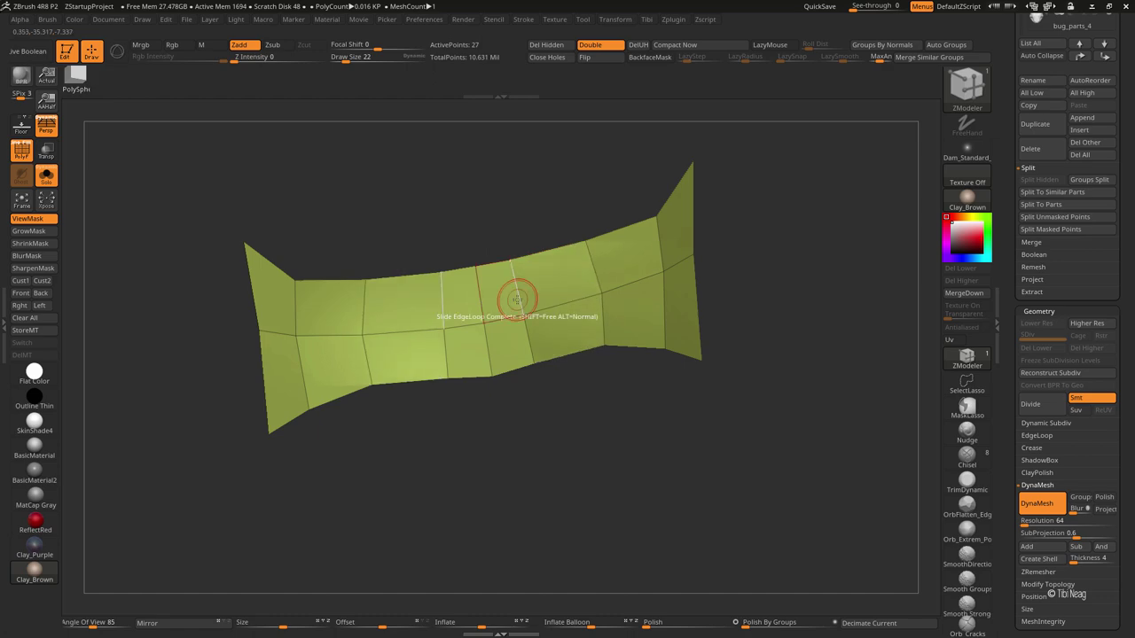
key("ctrl+shift+s")
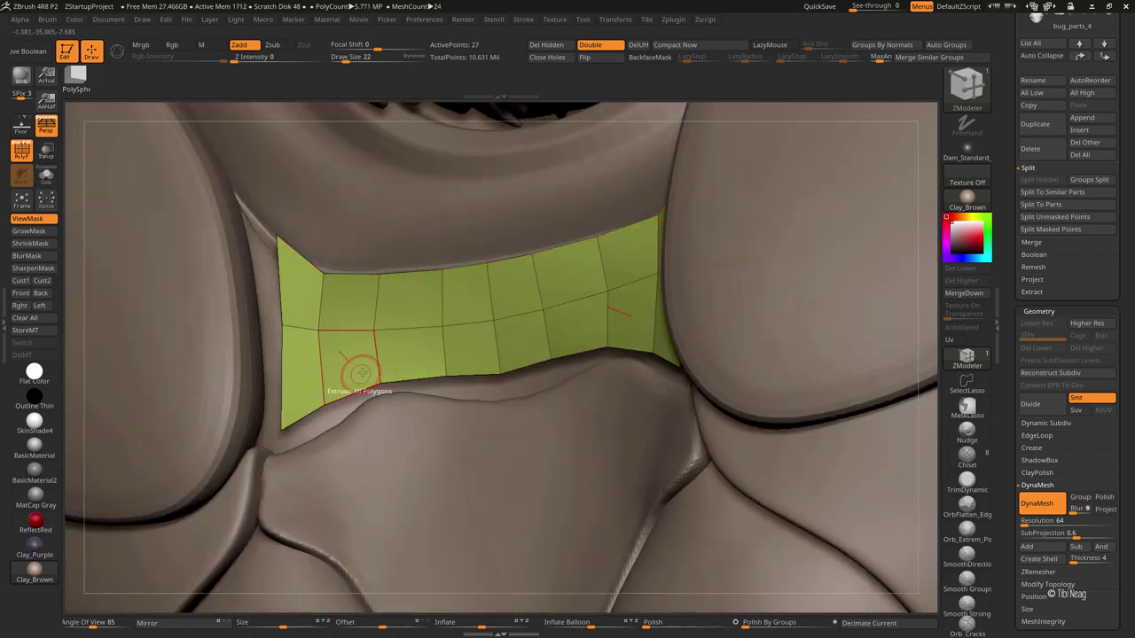
Step: With the Move Topological brush, pull the band's lower edge down onto the sculpt
key("b")
key("m")
key("t")
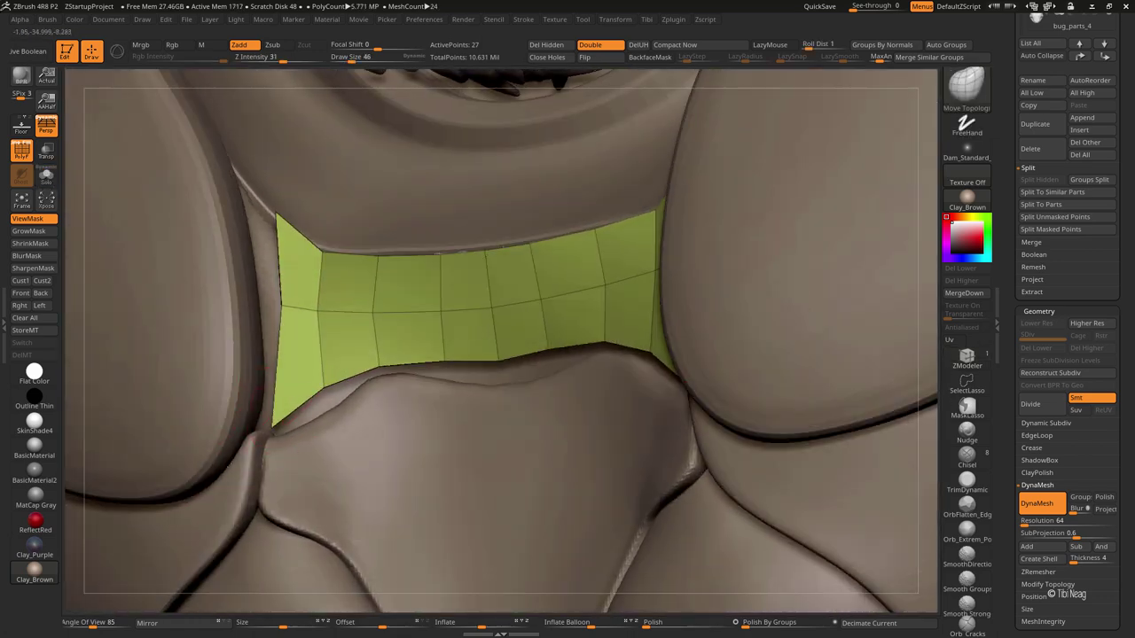
right_click_drag(652, 268, 257, 301)
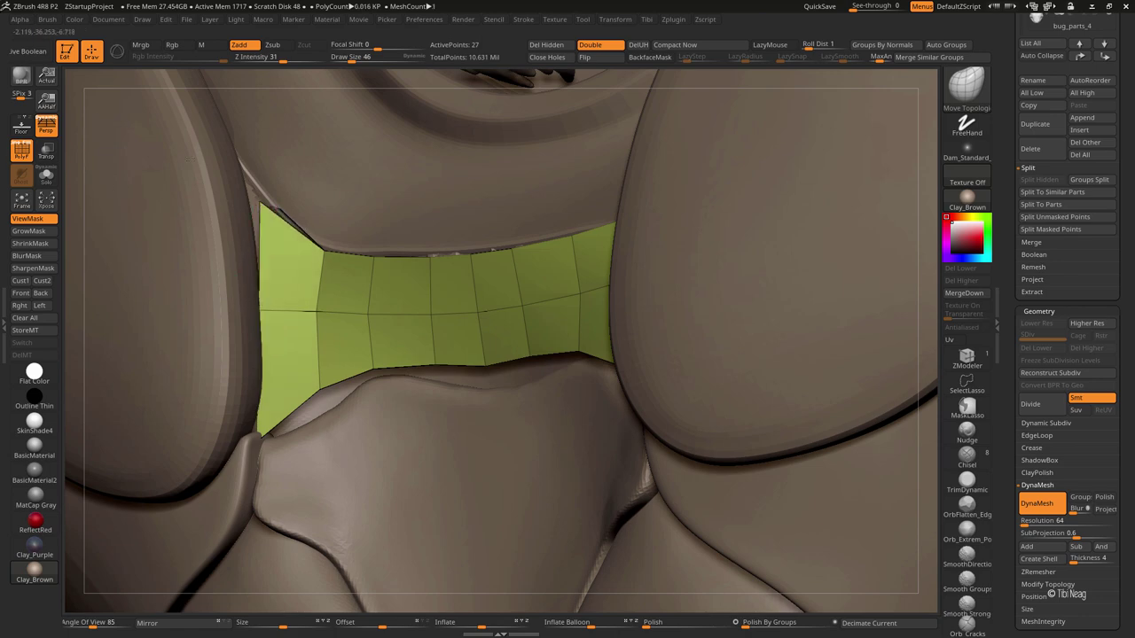
right_click_drag(232, 195, 455, 266)
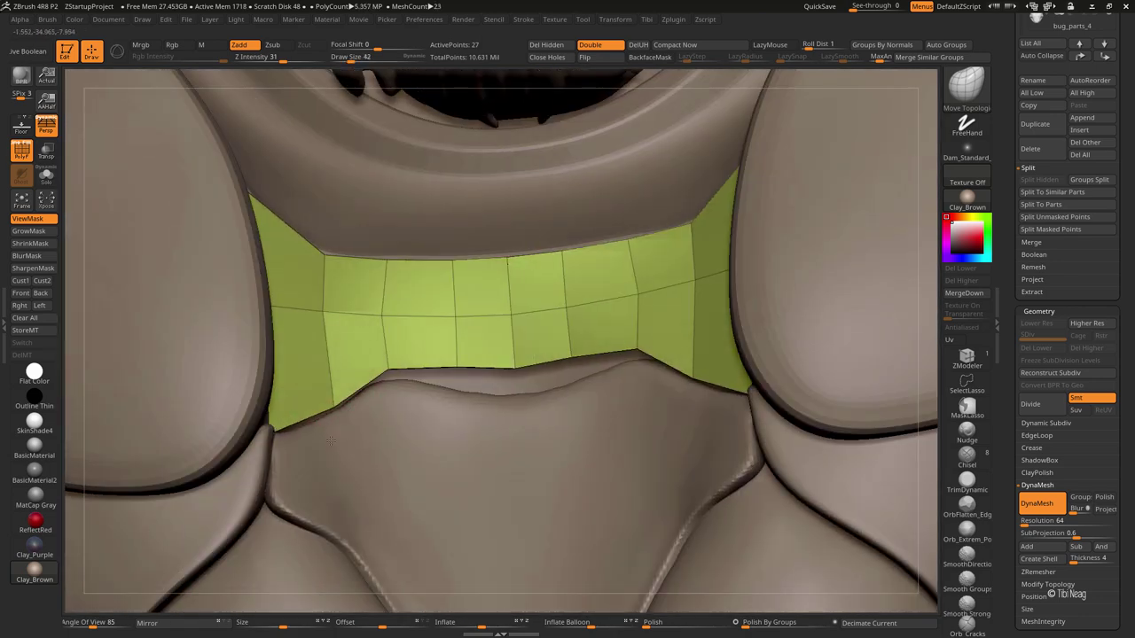
right_click_drag(345, 395, 317, 375)
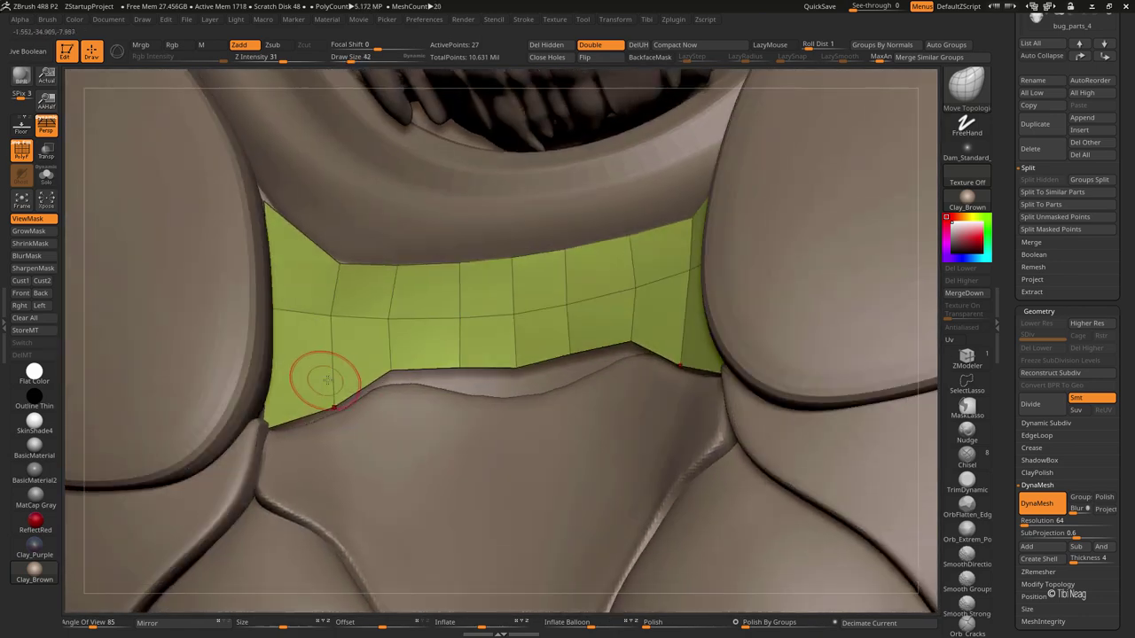
right_click_drag(397, 463, 391, 383)
left_click_drag(392, 384, 461, 390)
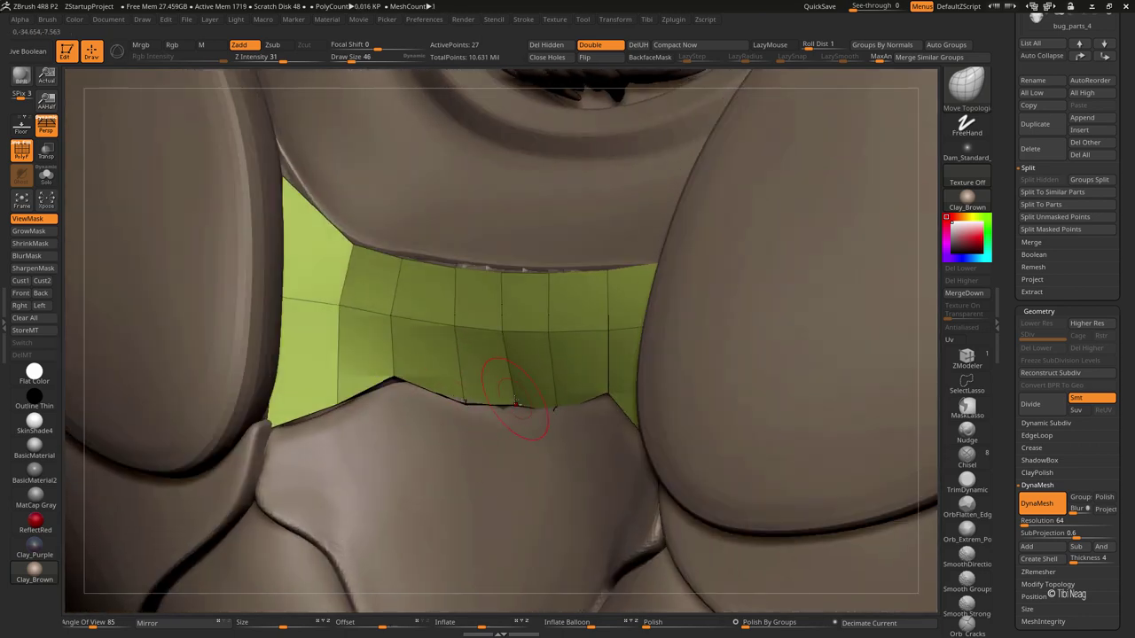
Step: Pull the band's middle edge loop onto the sculpted surface
right_click_drag(405, 405, 369, 460)
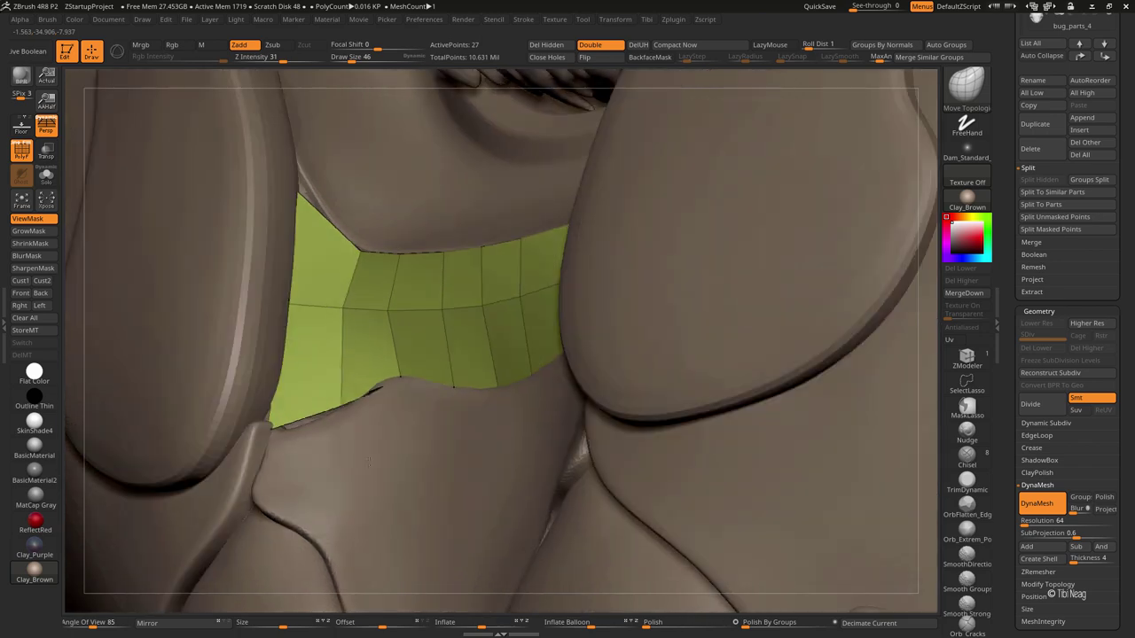
right_click_drag(271, 432, 277, 424)
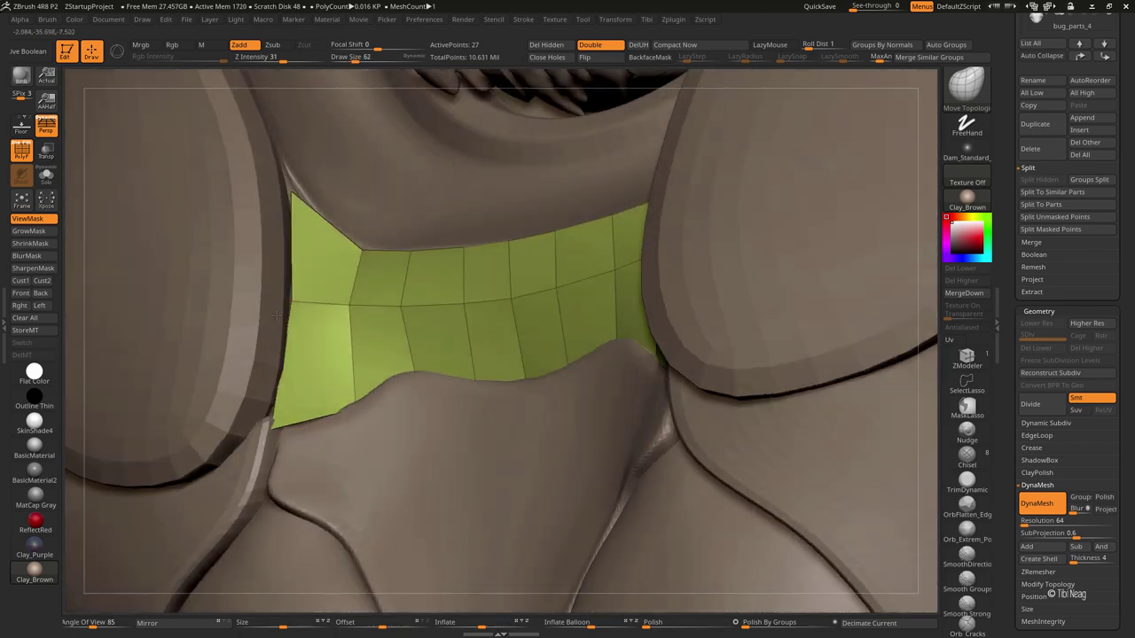
right_click_drag(272, 333, 299, 206)
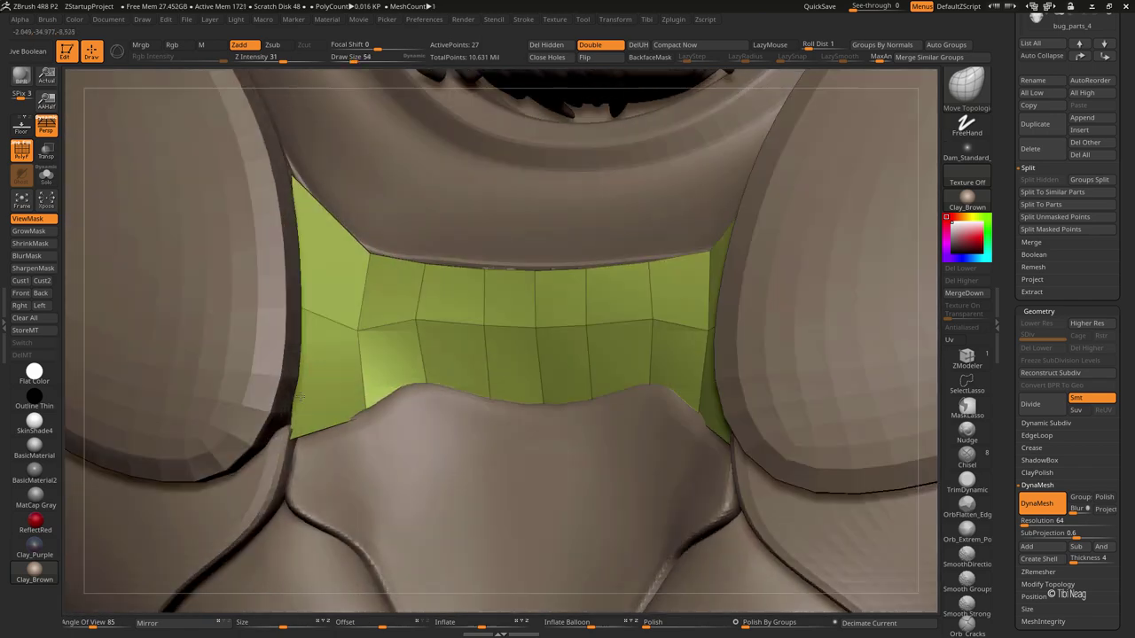
right_click_drag(354, 342, 367, 342)
left_click_drag(424, 312, 543, 371)
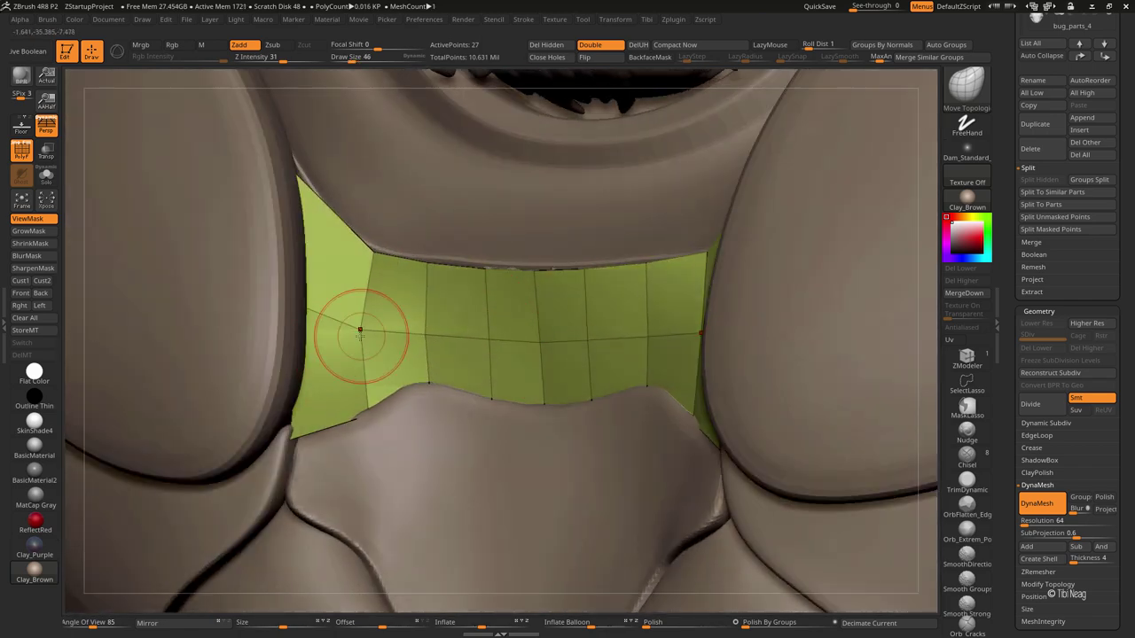
Step: Fit and straighten the band's top edge, then view the band isolated
right_click_drag(360, 331, 500, 279)
mouse_move(499, 325)
right_mouse_down()
mouse_move(688, 272)
mouse_move(749, 160)
right_mouse_up()
left_click_drag(637, 262, 528, 290)
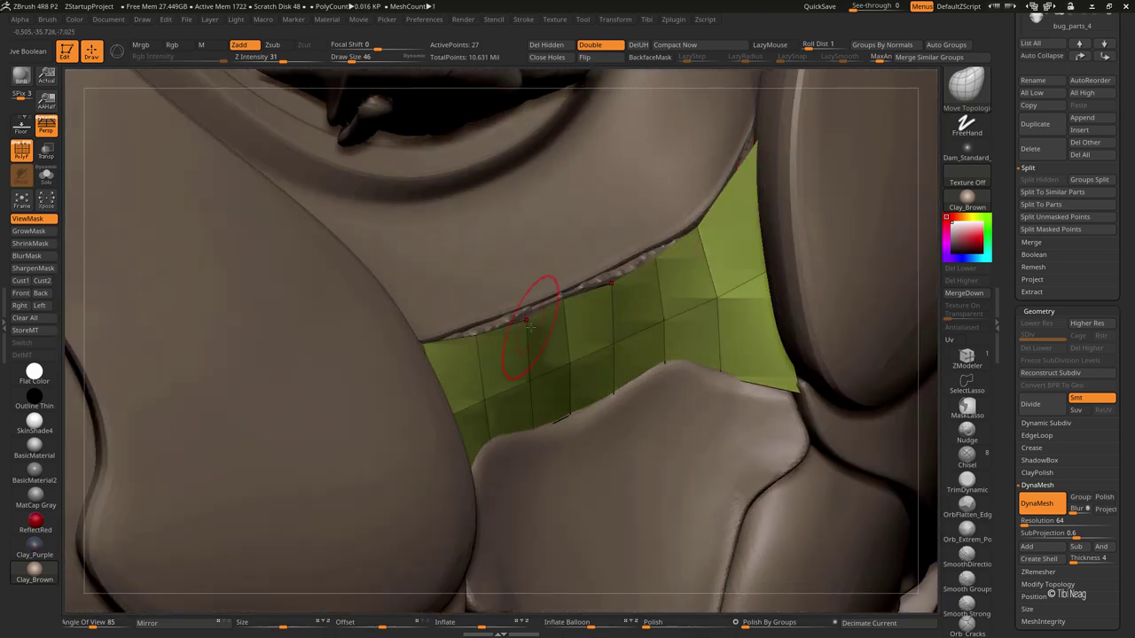
left_click(528, 327)
mouse_move(507, 321)
right_mouse_down()
mouse_move(482, 317)
mouse_move(379, 387)
right_mouse_up()
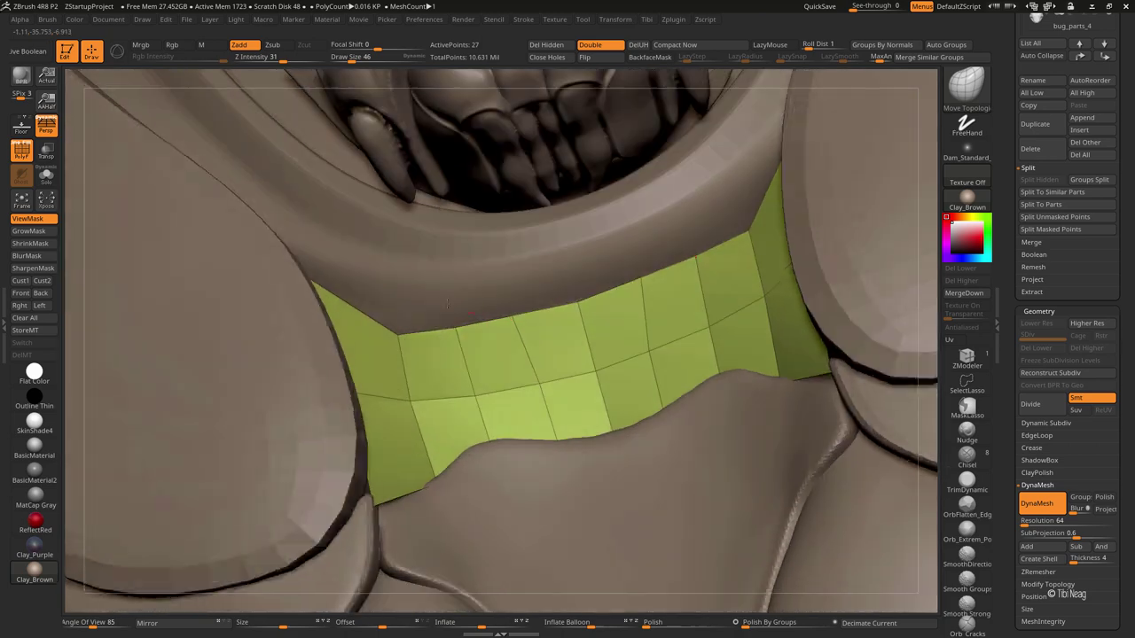
key("ctrl+shift+s")
right_click_drag(370, 463, 425, 442)
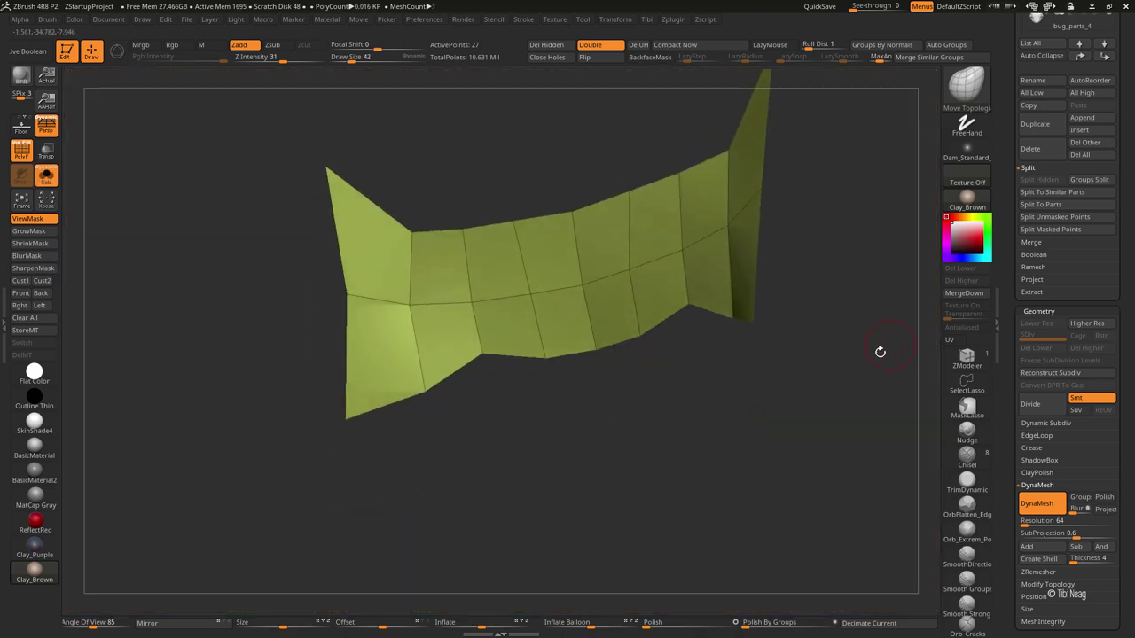
Step: Bridge a left point to the right-hand point to fill the patch with faces
left_click(966, 357)
key("space")
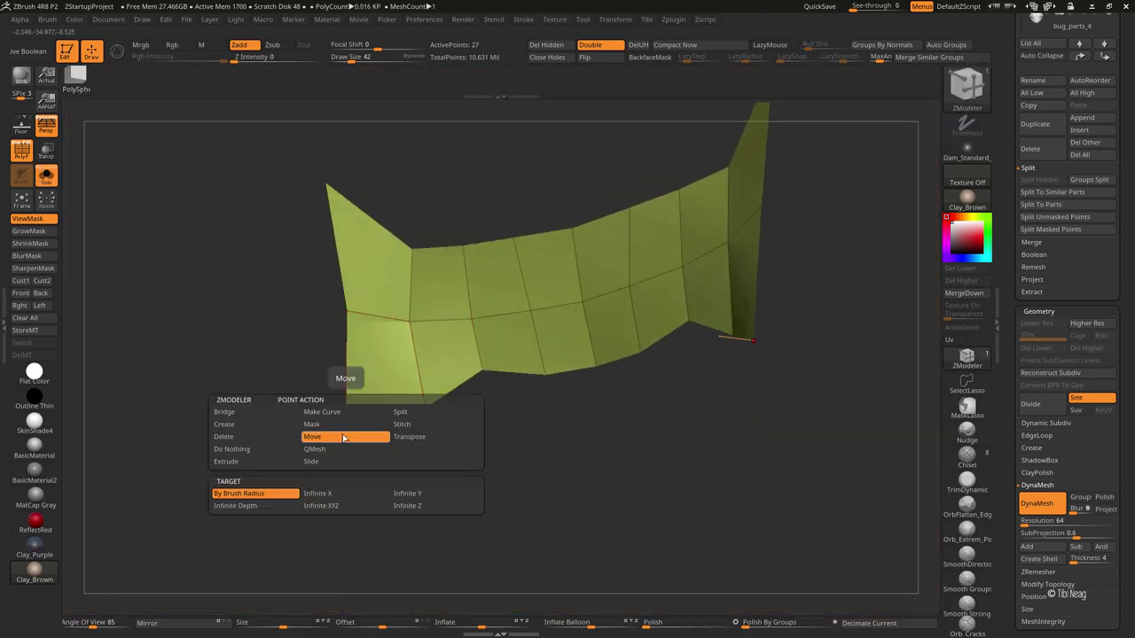
left_click(304, 432)
left_click(221, 529)
left_click(346, 433)
left_click(410, 321)
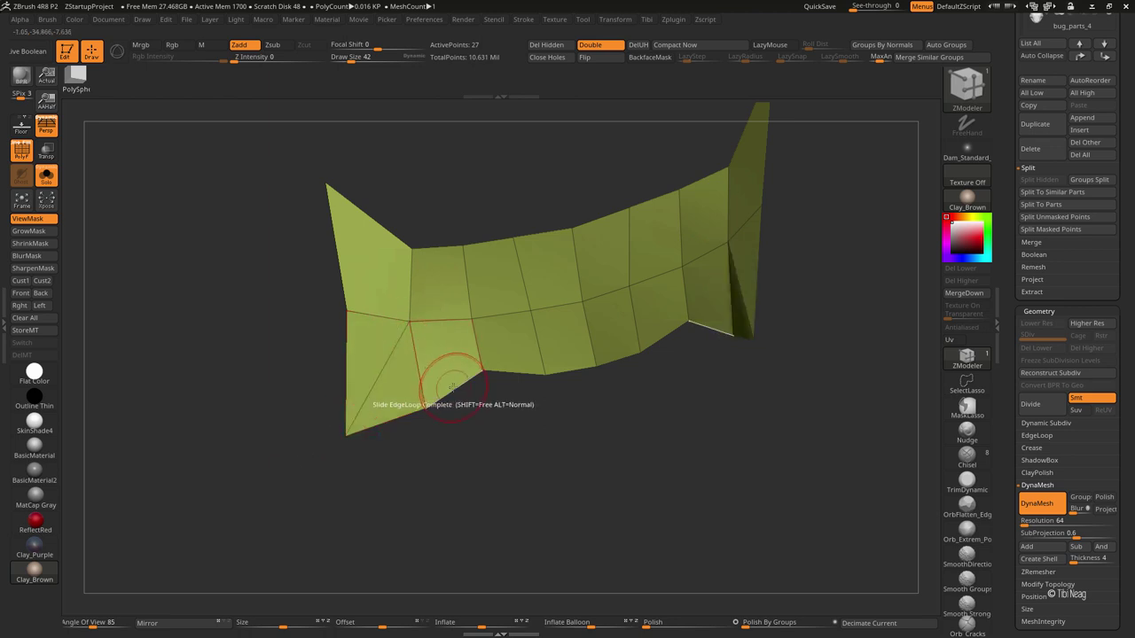
Step: Insert a new edge loop across the patch and bevel a complete edge loop
key("space")
left_click(375, 325)
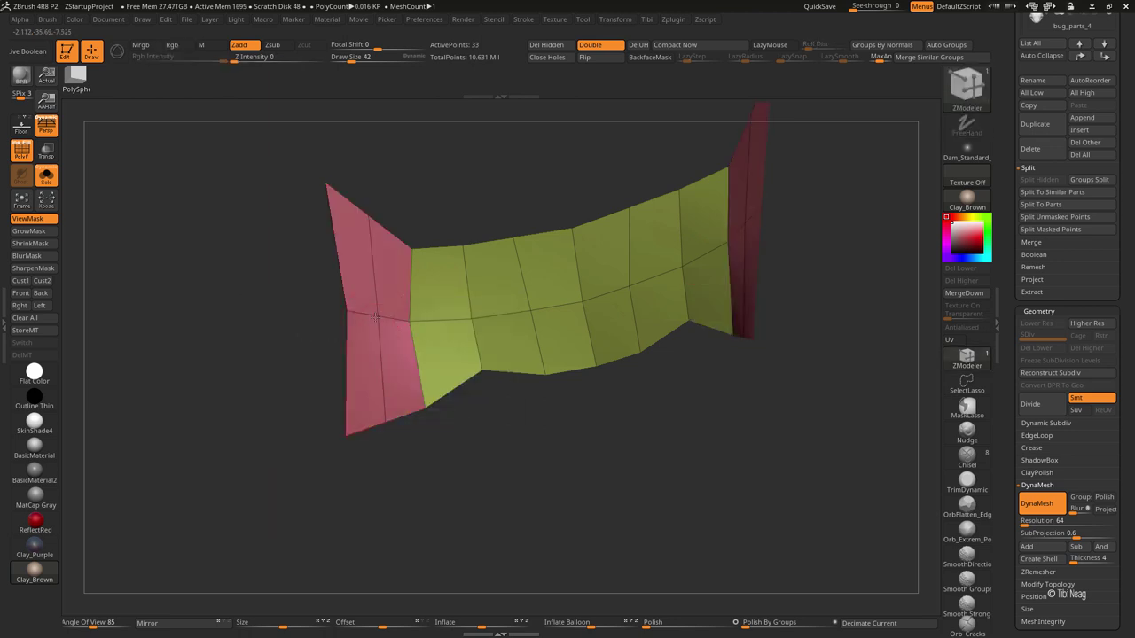
left_click(378, 357)
key("space")
left_click(279, 329)
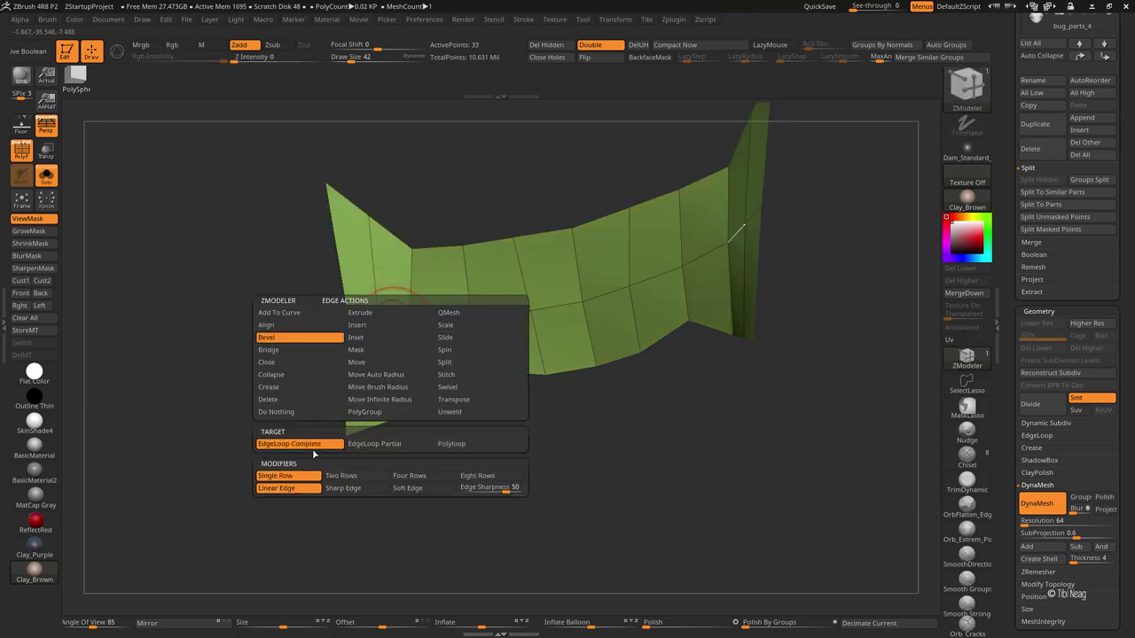
left_click(279, 435)
left_click(396, 302)
left_click_drag(396, 301, 371, 337)
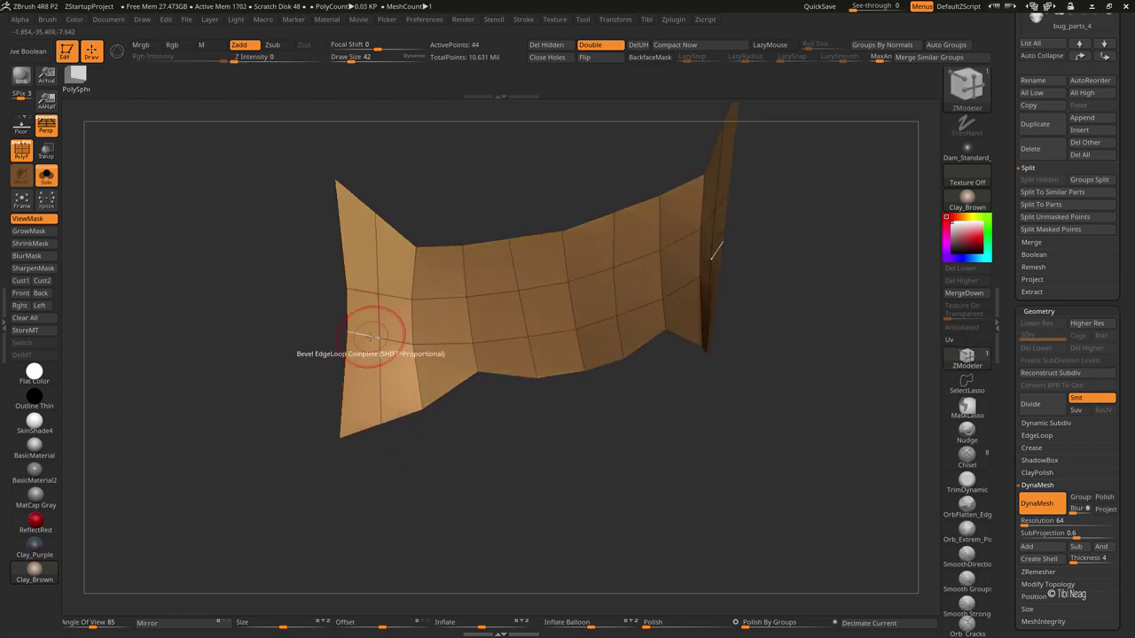
Step: Split the lower-left corner polygon into triangles and remove a stray vertex on the left flap
key("space")
left_click(486, 363)
left_click(399, 413)
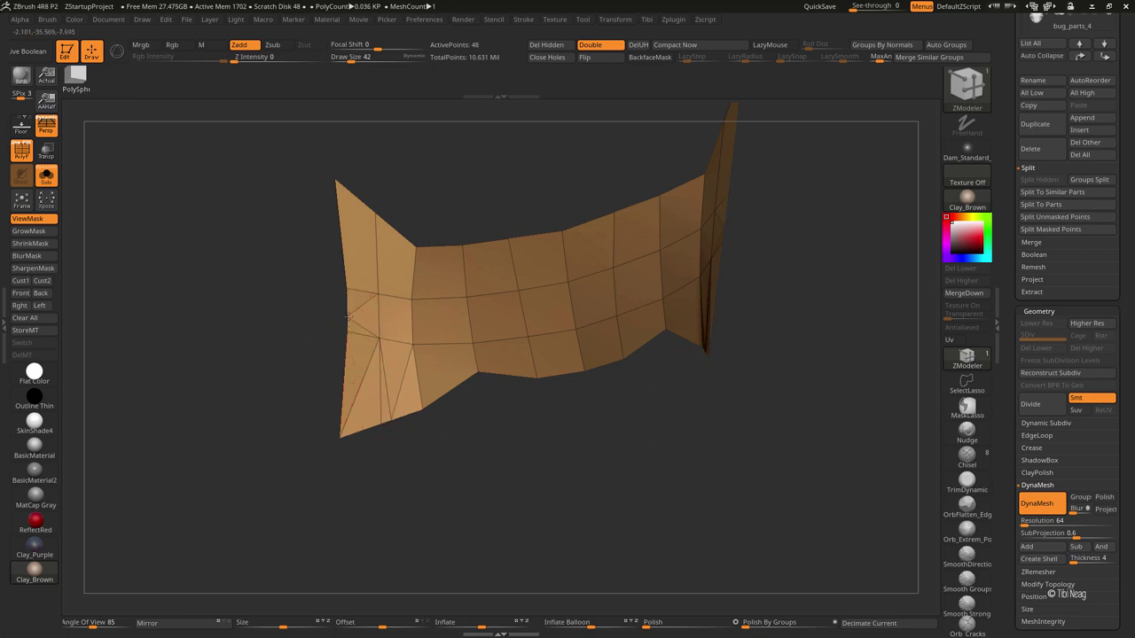
left_click(348, 317)
key("space")
left_click(288, 354)
left_click(350, 383)
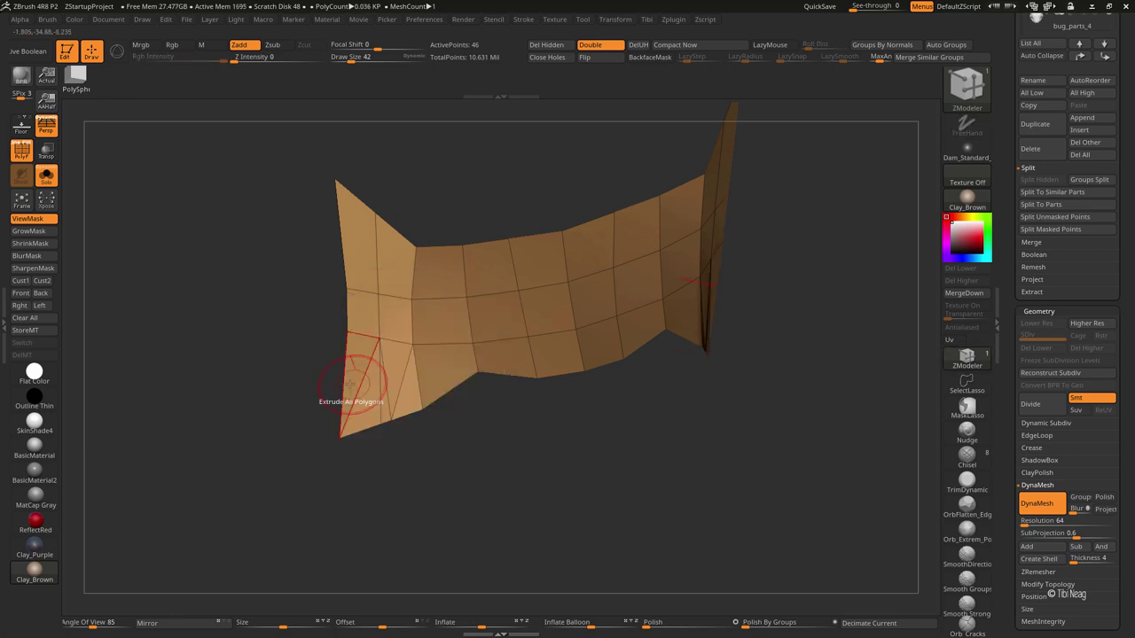
mouse_move(398, 475)
left_mouse_down()
mouse_move(337, 385)
mouse_move(410, 466)
mouse_move(408, 422)
left_mouse_up()
Step: Delete the extra lower-left edge and stitch the right-corner points
key("space")
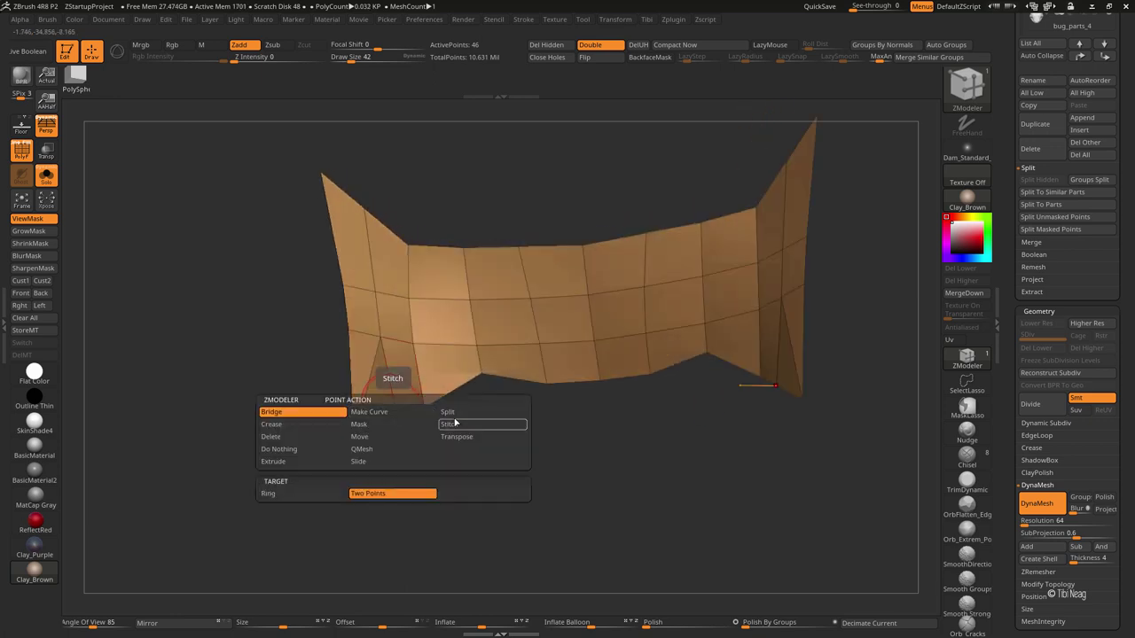
left_click(437, 471)
left_click(405, 427)
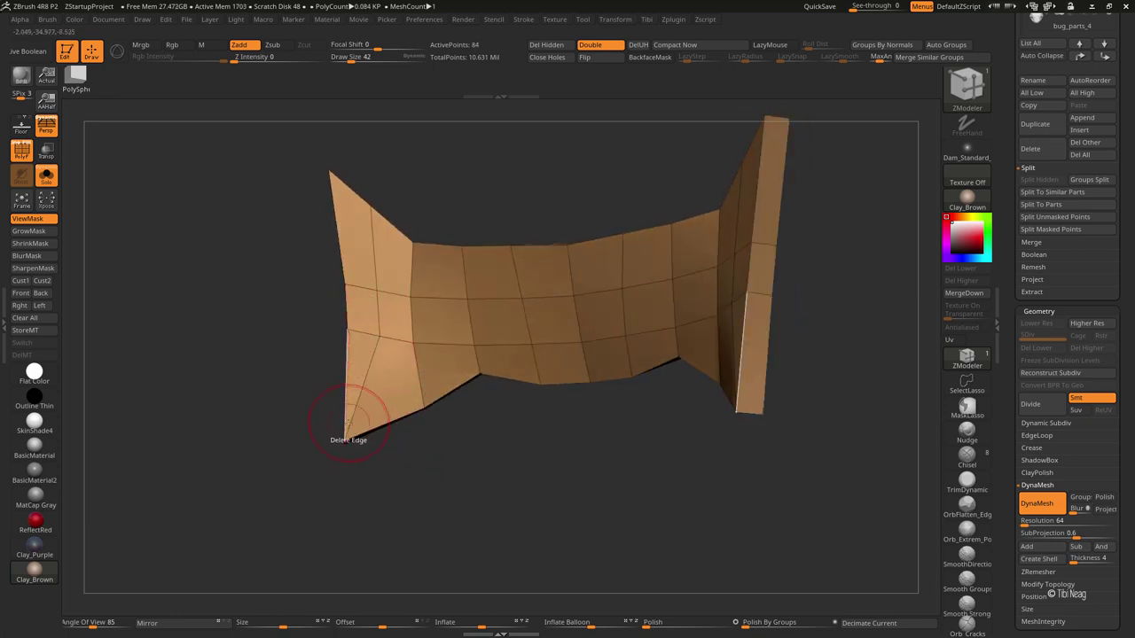
left_click(345, 438)
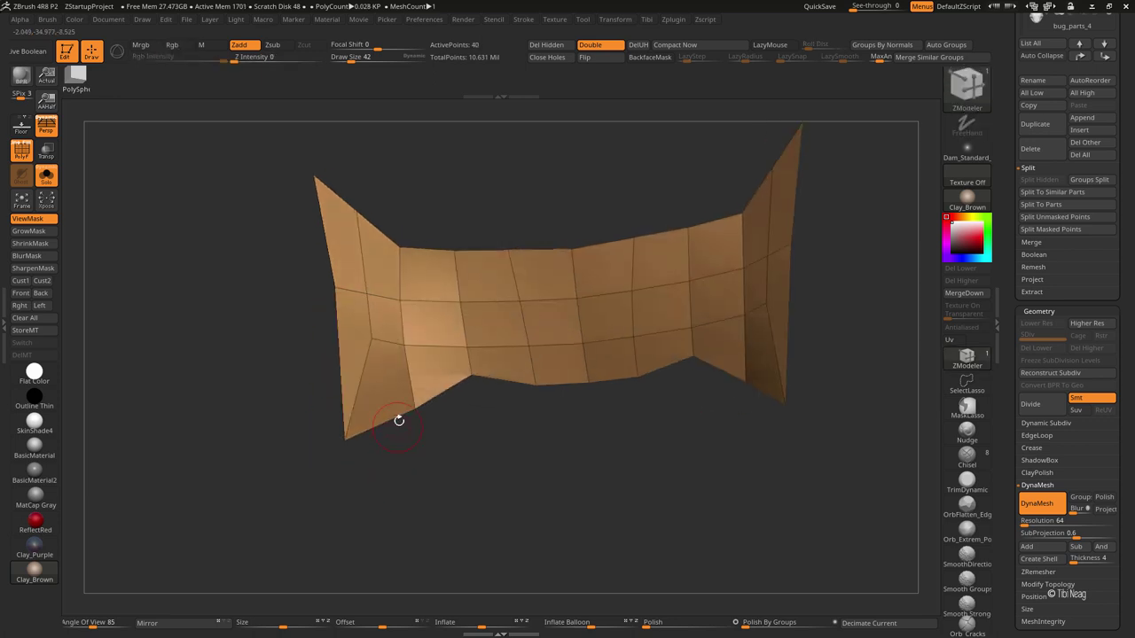
Step: Nudge the left-side vertices upward to fit the surrounding sculpt
key("n")
key("shift+s")
key("shift+s")
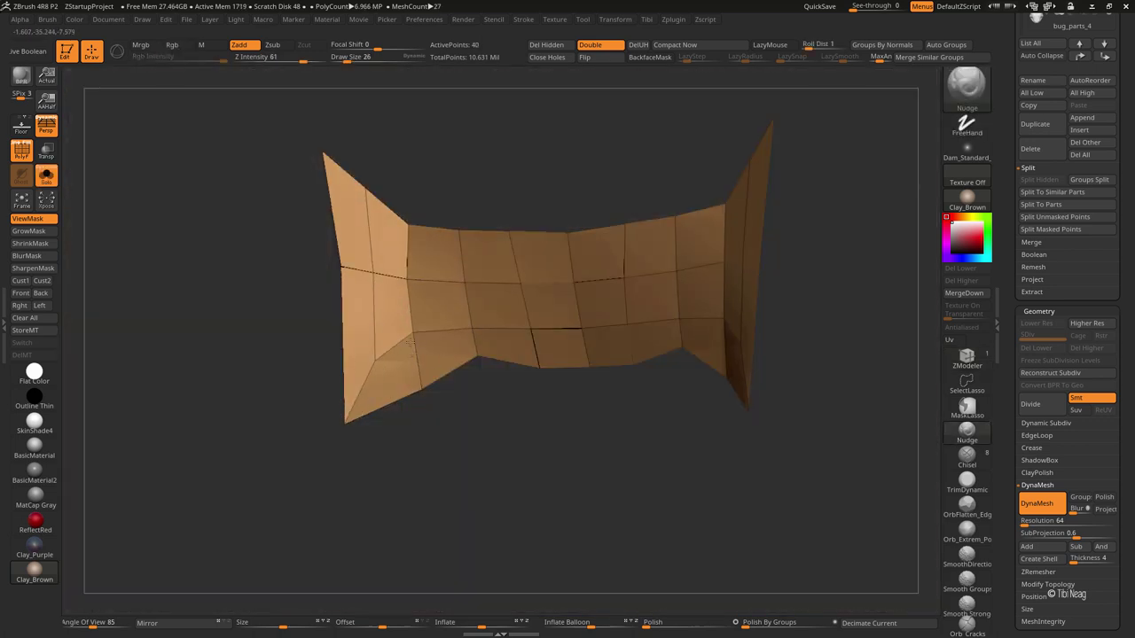
mouse_move(377, 387)
left_mouse_down()
mouse_move(382, 288)
mouse_move(400, 347)
mouse_move(443, 379)
left_mouse_up()
key("shift+s")
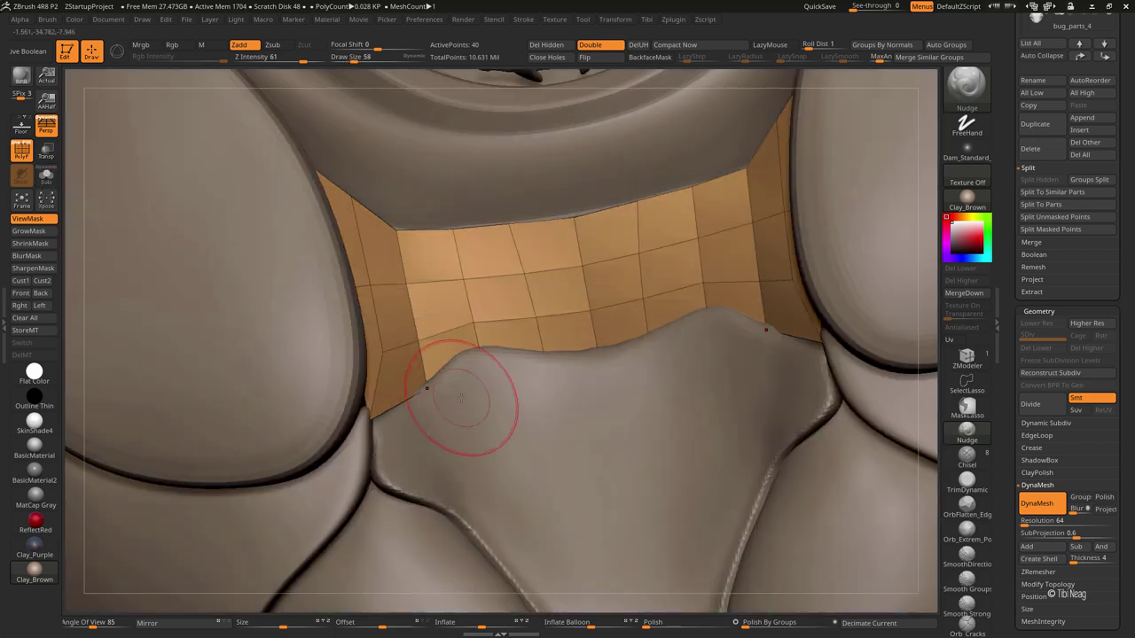
Step: Extrude all the patch's polygons into a thick band
key("b")
key("z")
key("m")
key("shift+s")
right_click_drag(514, 205, 543, 267)
key("shift+s")
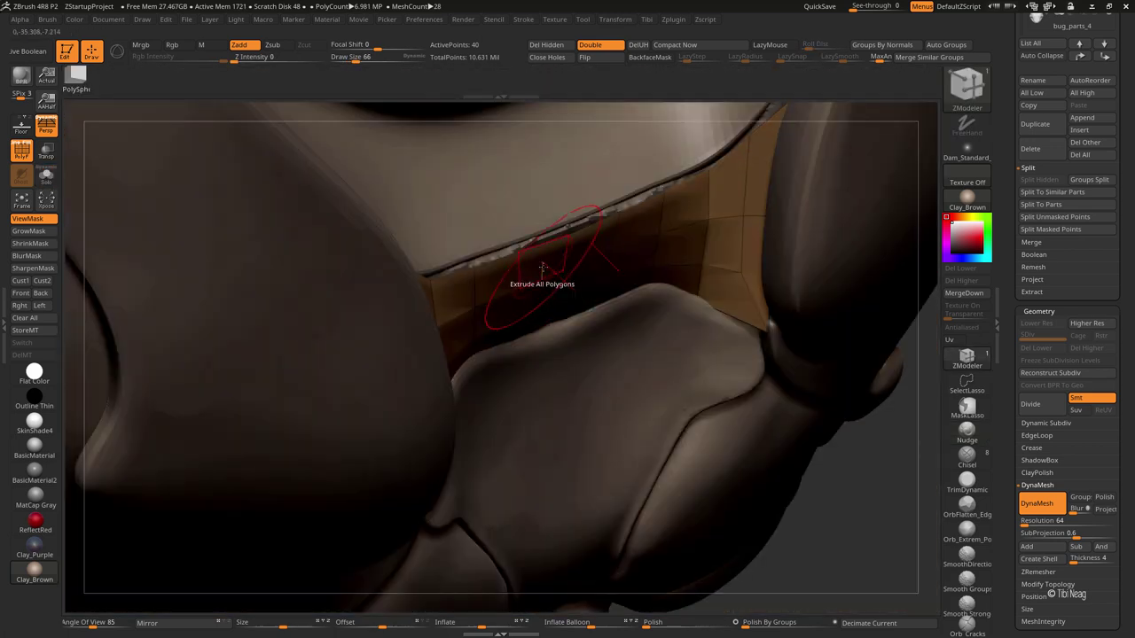
left_click_drag(543, 266, 529, 252)
key("ctrl+z")
key("shift+s")
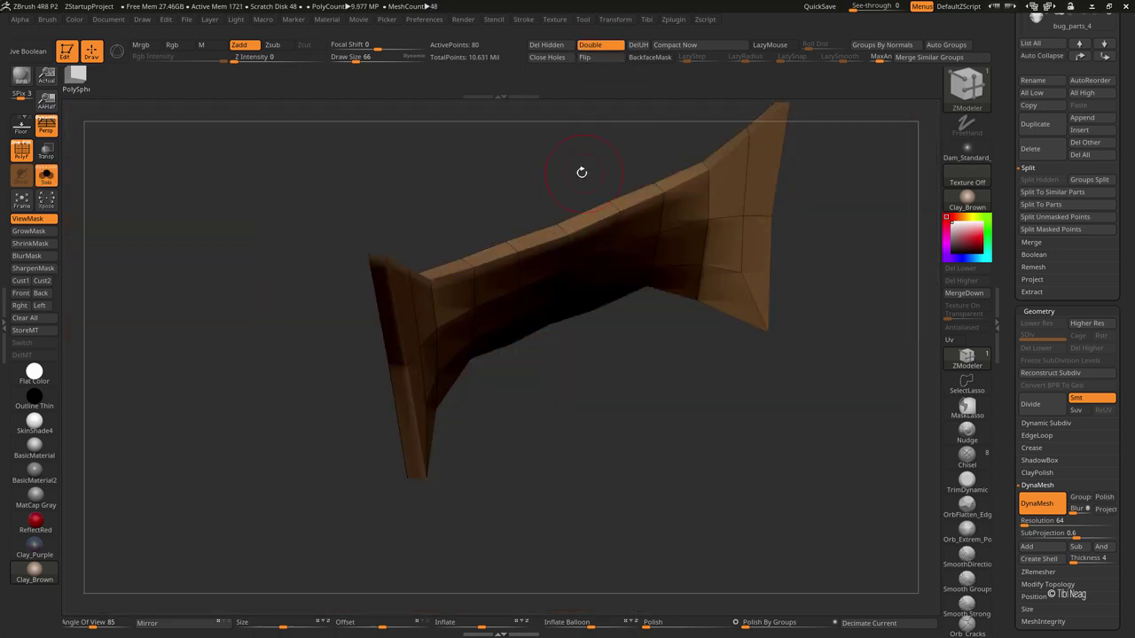
left_click_drag(583, 172, 603, 321)
key("ctrl+shift+z")
Step: Inset the polygroup island to form a border around the top surface
key("space")
left_click(556, 250)
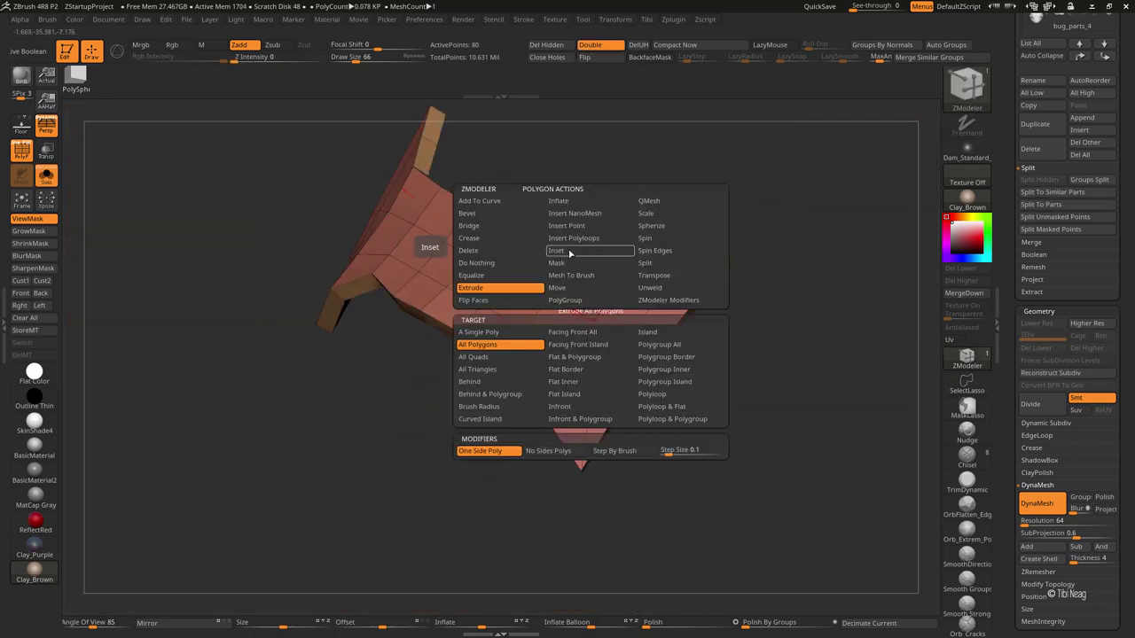
left_click(680, 381)
left_click(658, 468)
left_click_drag(581, 308, 585, 319)
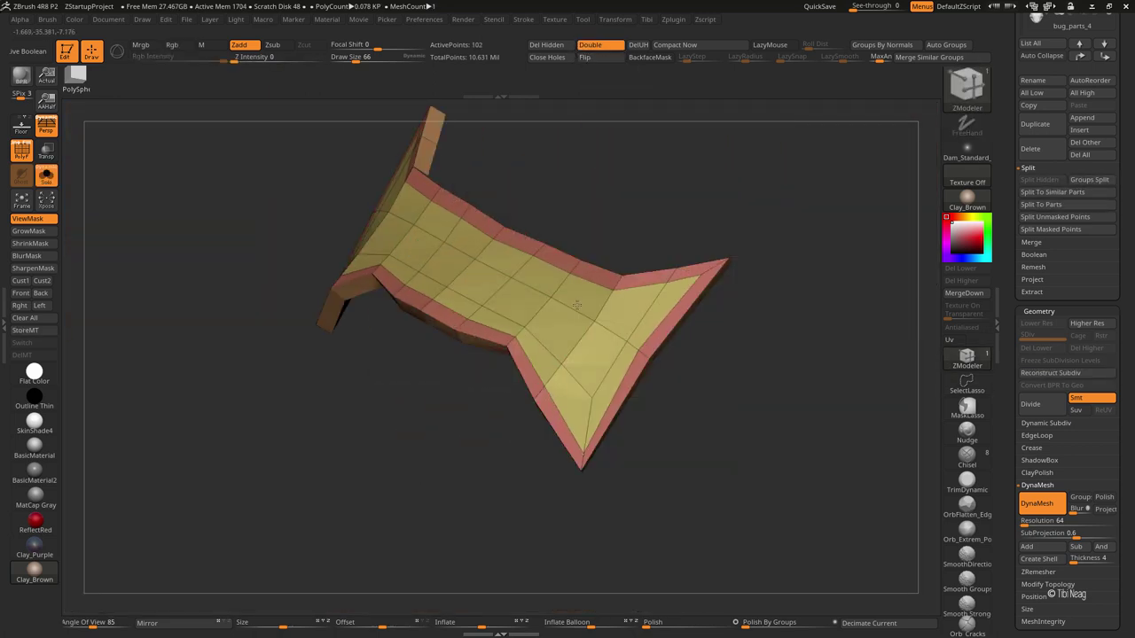
left_click_drag(586, 111, 611, 152)
key("t")
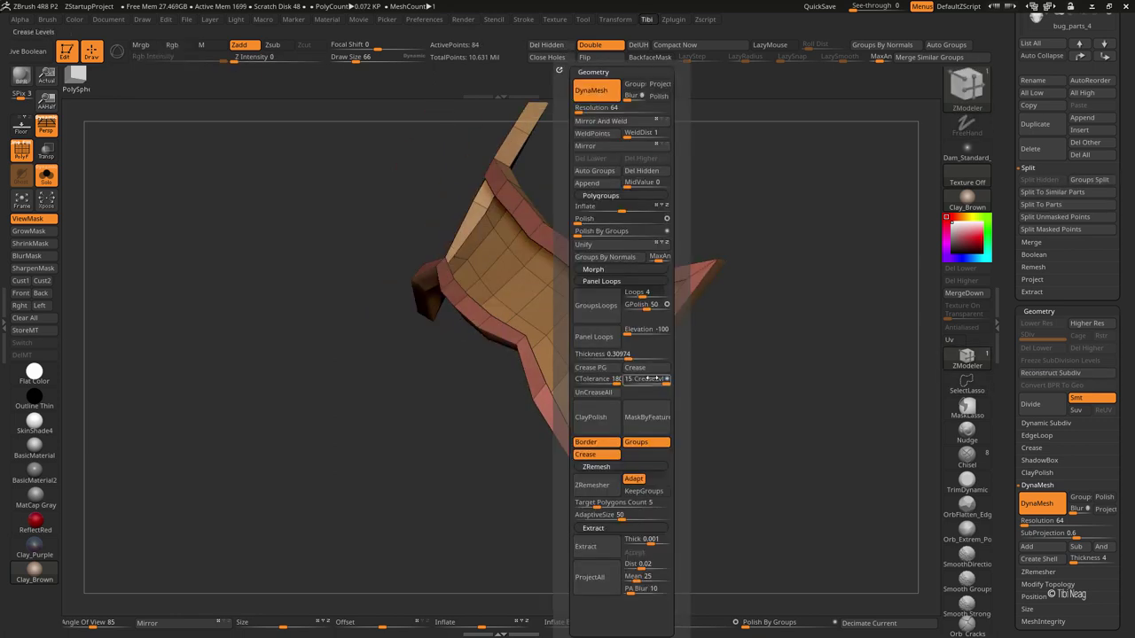
mouse_move(747, 393)
left_mouse_down()
mouse_move(708, 414)
mouse_move(727, 435)
mouse_move(651, 380)
left_mouse_up()
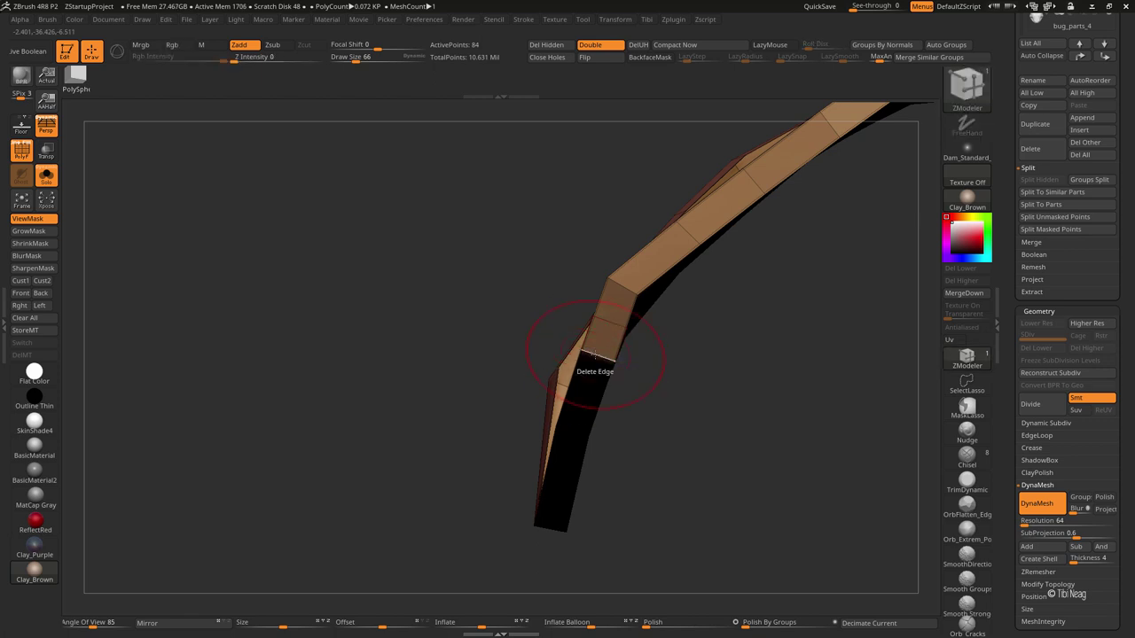
Step: Delete the edge where the strip bends and subdivide it smooth with PolyF off
key("space")
left_click(481, 384)
mouse_move(558, 367)
left_mouse_down()
mouse_move(475, 342)
mouse_move(496, 385)
mouse_move(371, 353)
mouse_move(367, 385)
left_mouse_up()
key("ctrl+d")
key("ctrl+d")
key("ctrl+d")
key("shift+f")
key("ctrl+d")
key("ctrl+d")
Step: Inspect the smoothed plate against the whole bug at lower and higher subdivision levels
key("b")
key("m")
key("t")
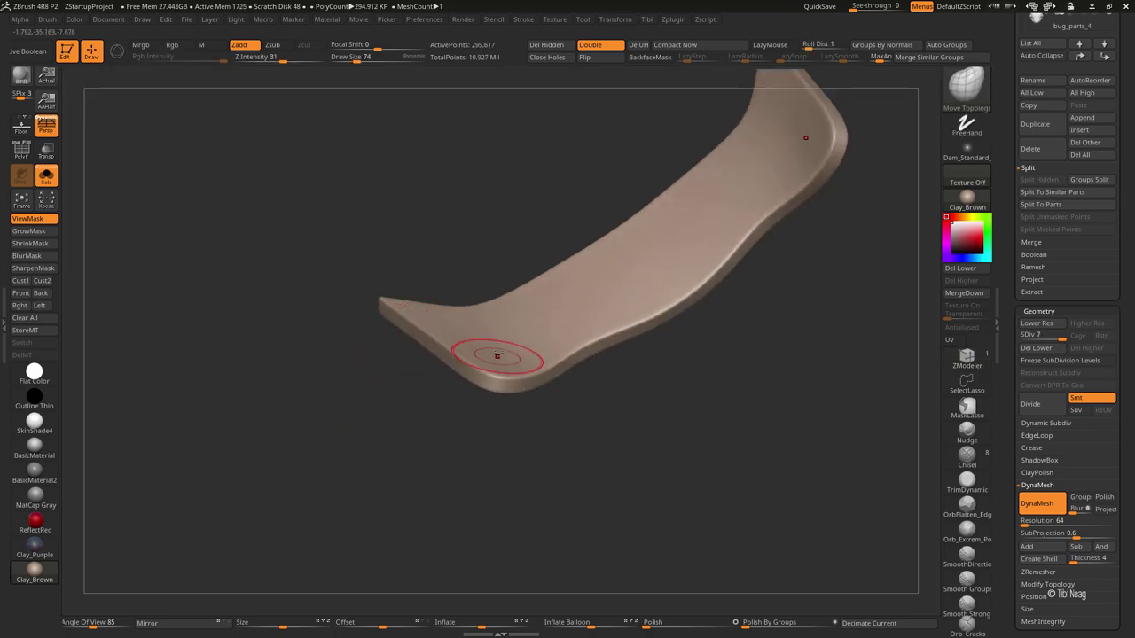
key("alt+s")
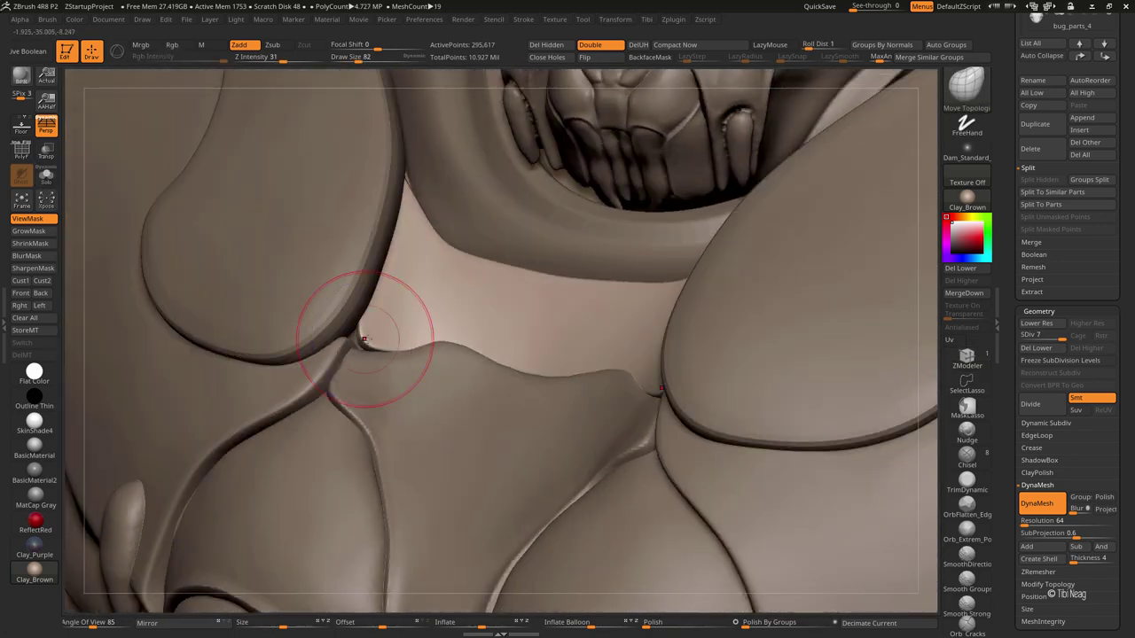
key("shift+d")
key("shift+d")
key("shift+d")
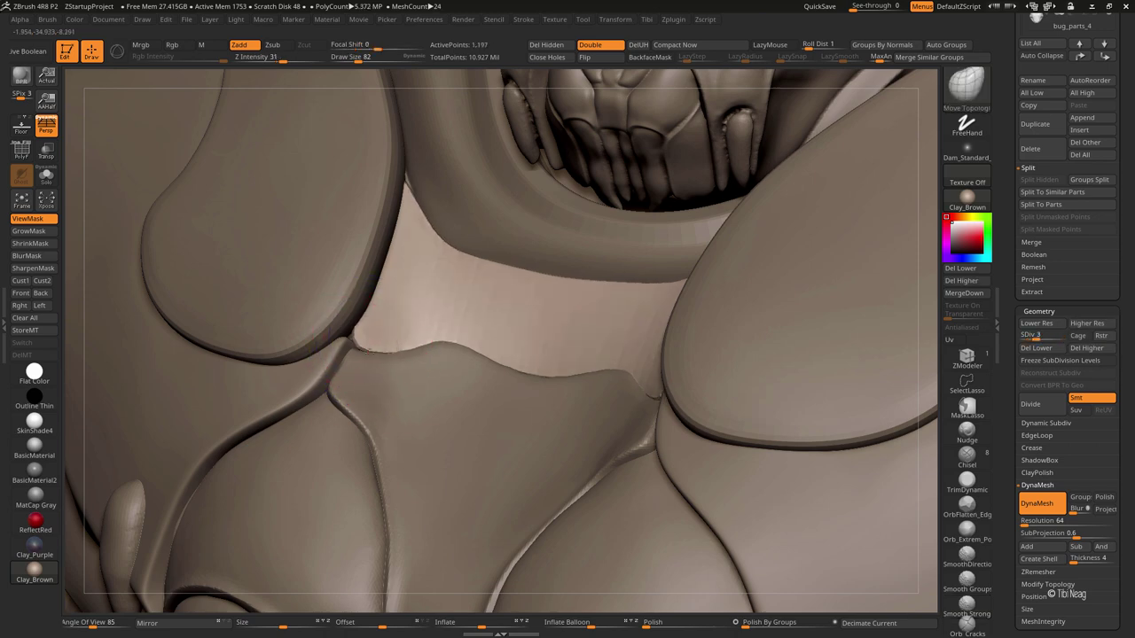
key("d")
key("space")
mouse_move(377, 307)
left_mouse_down()
mouse_move(391, 308)
mouse_move(372, 307)
left_mouse_up()
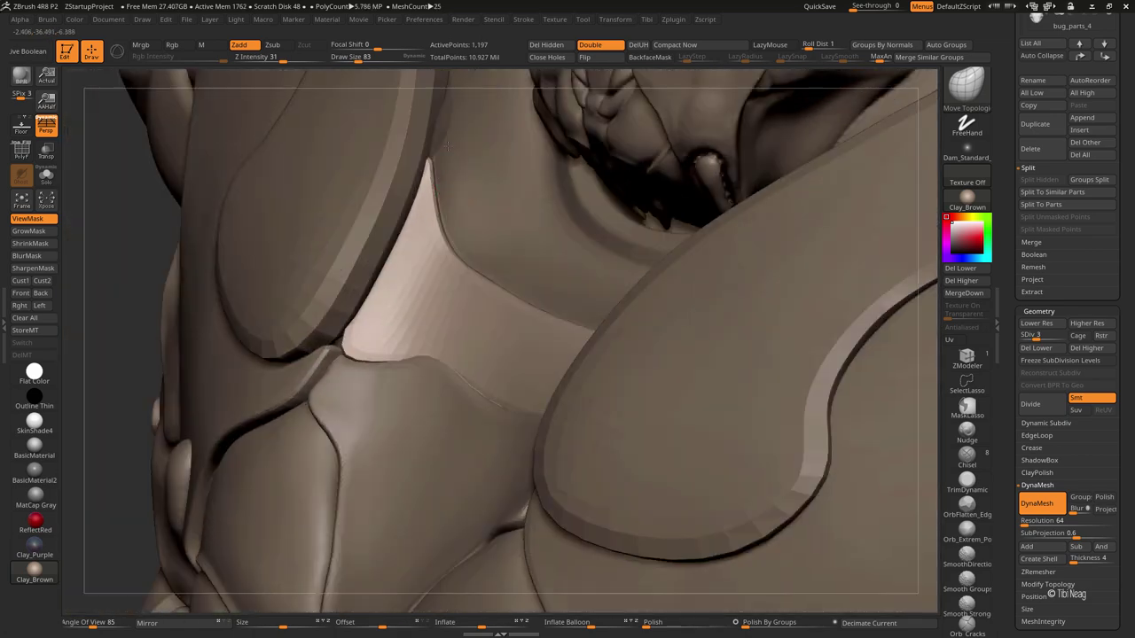
Step: Select bug_parts_28 and save the whole tool as 'Bug47'
left_click(442, 129, "alt")
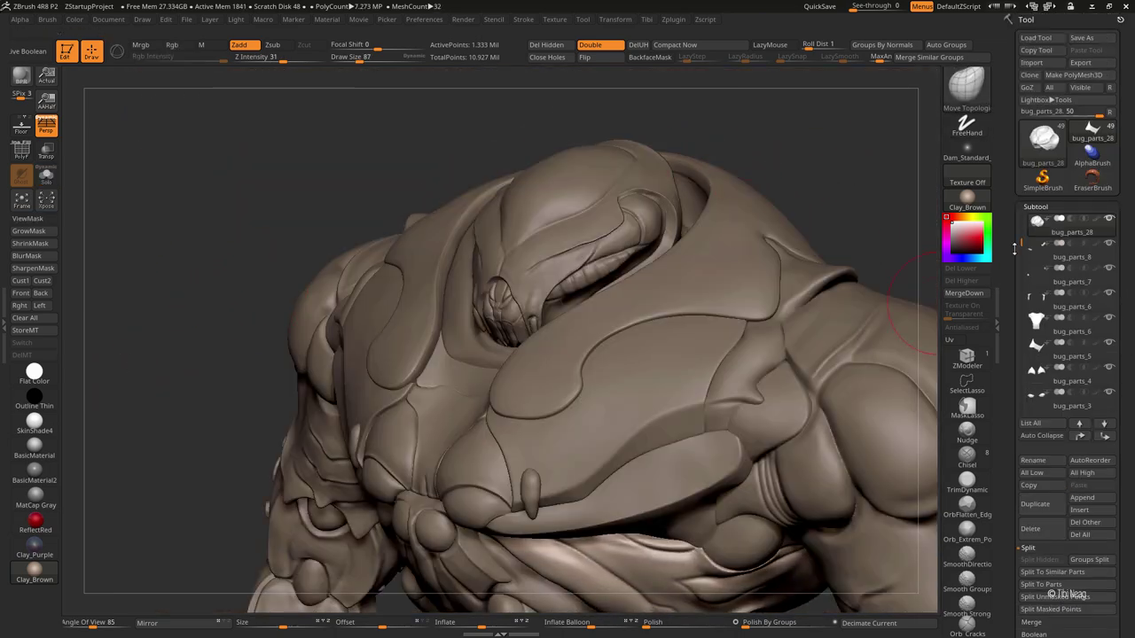
left_click(1081, 37)
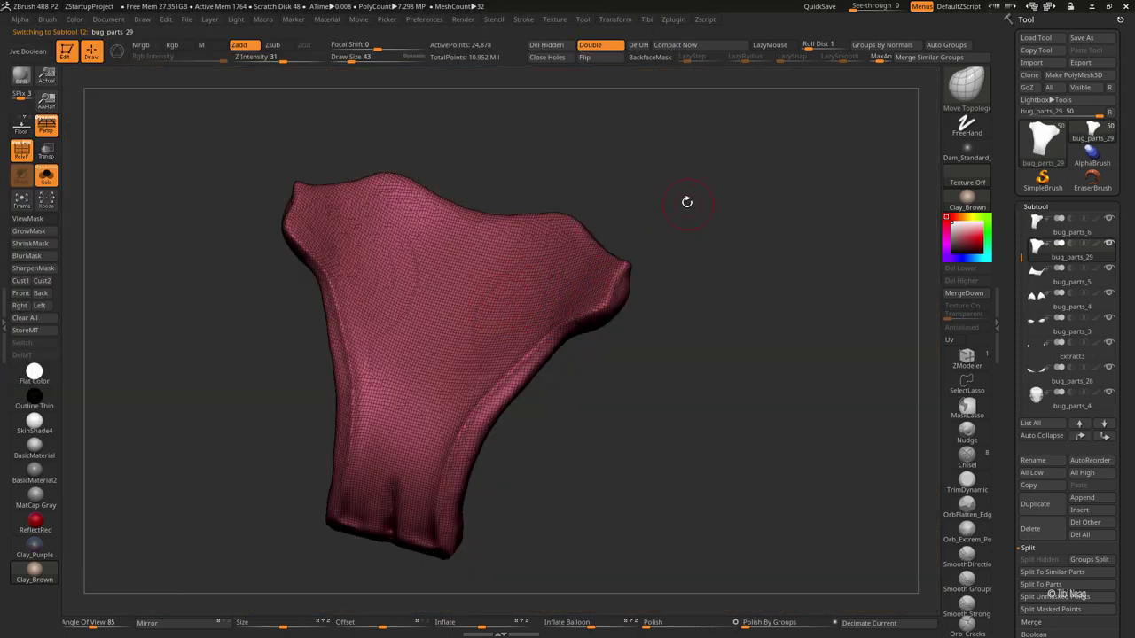
key("b")
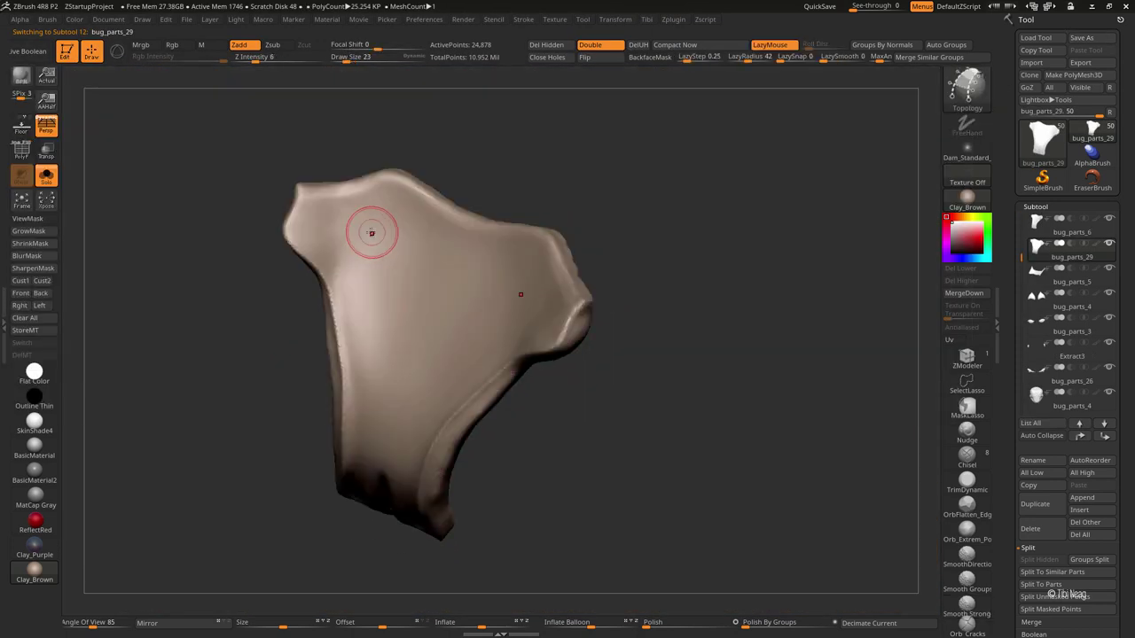
Step: Draw a topology curve down the part's left edge to the bottom
right_click_drag(307, 213, 298, 187)
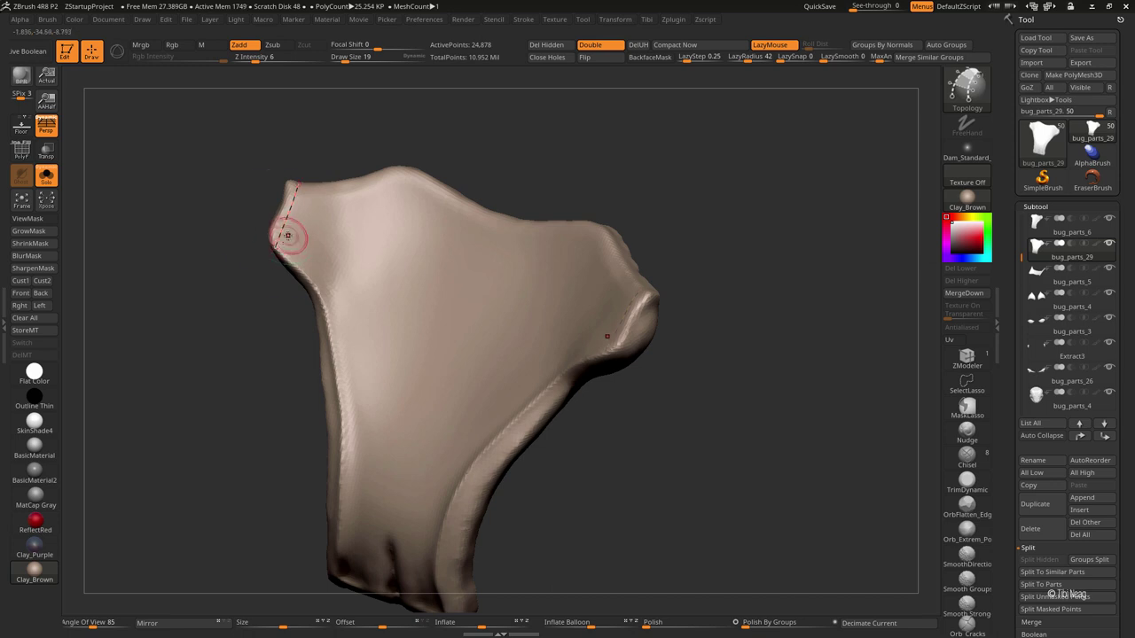
mouse_move(288, 235)
left_mouse_down()
mouse_move(290, 251)
mouse_move(281, 242)
left_mouse_up()
left_click_drag(456, 356, 316, 276)
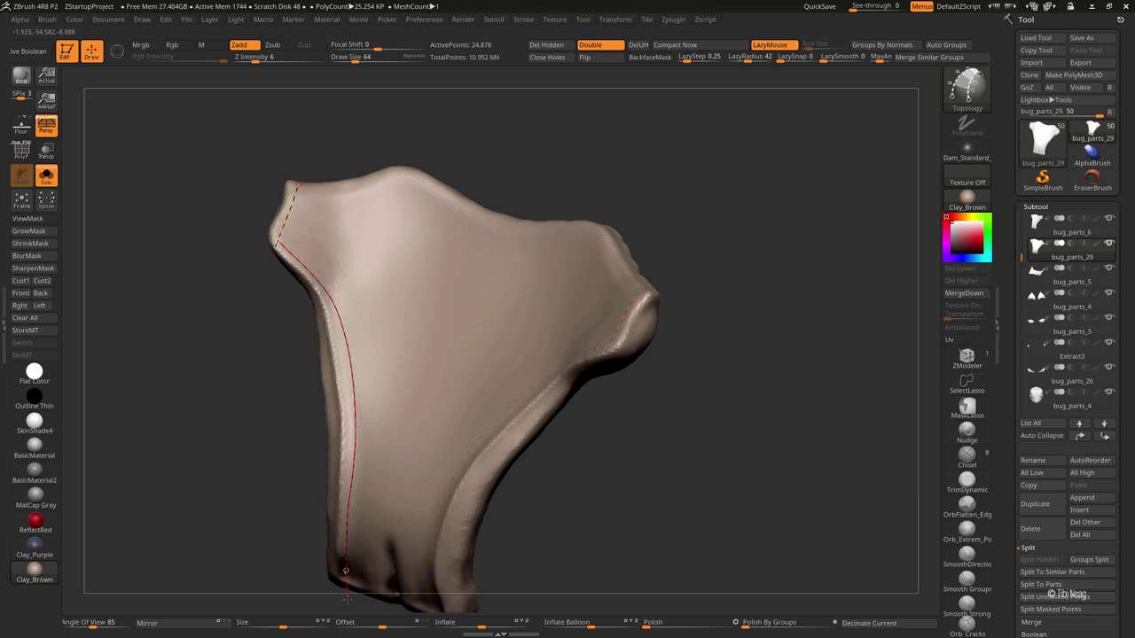
mouse_move(420, 450)
right_mouse_down()
mouse_move(481, 375)
mouse_move(393, 343)
right_mouse_up()
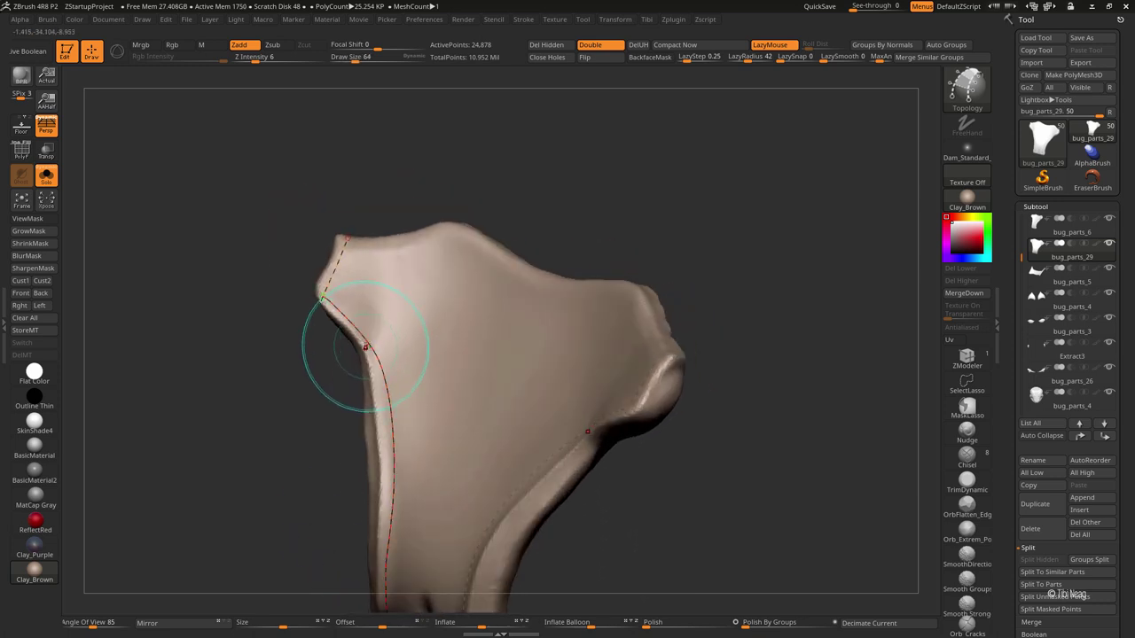
mouse_move(423, 411)
right_mouse_down()
mouse_move(405, 241)
mouse_move(382, 237)
right_mouse_up()
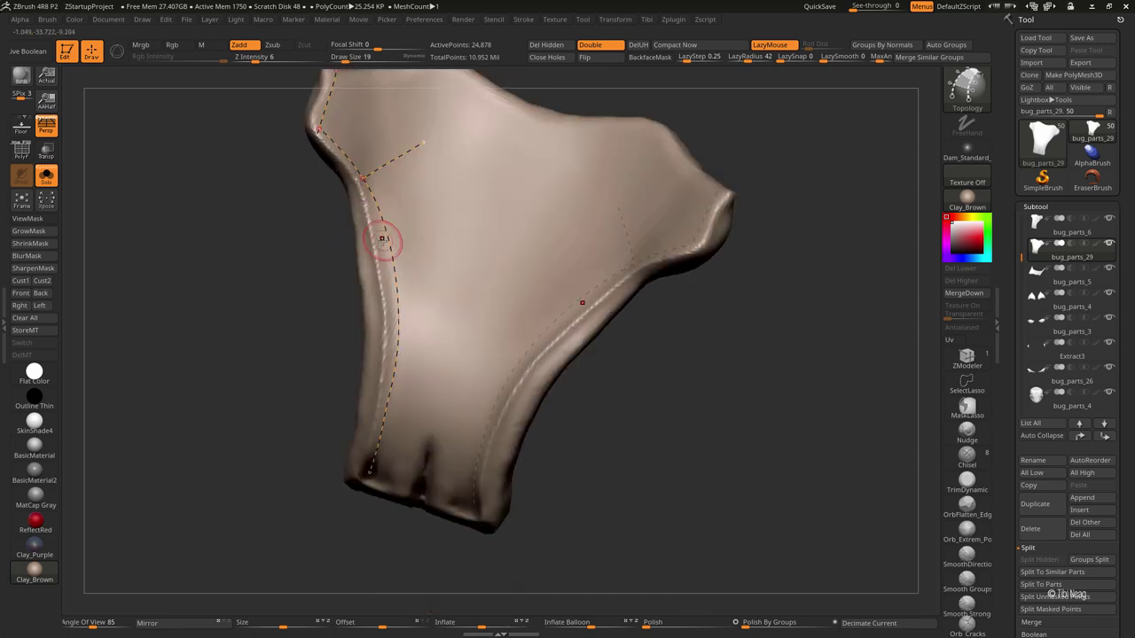
Step: Add cross curves on the upper left, a middle curve and a bottom-edge curve
left_click_drag(503, 217, 479, 233)
right_click_drag(452, 270, 483, 235)
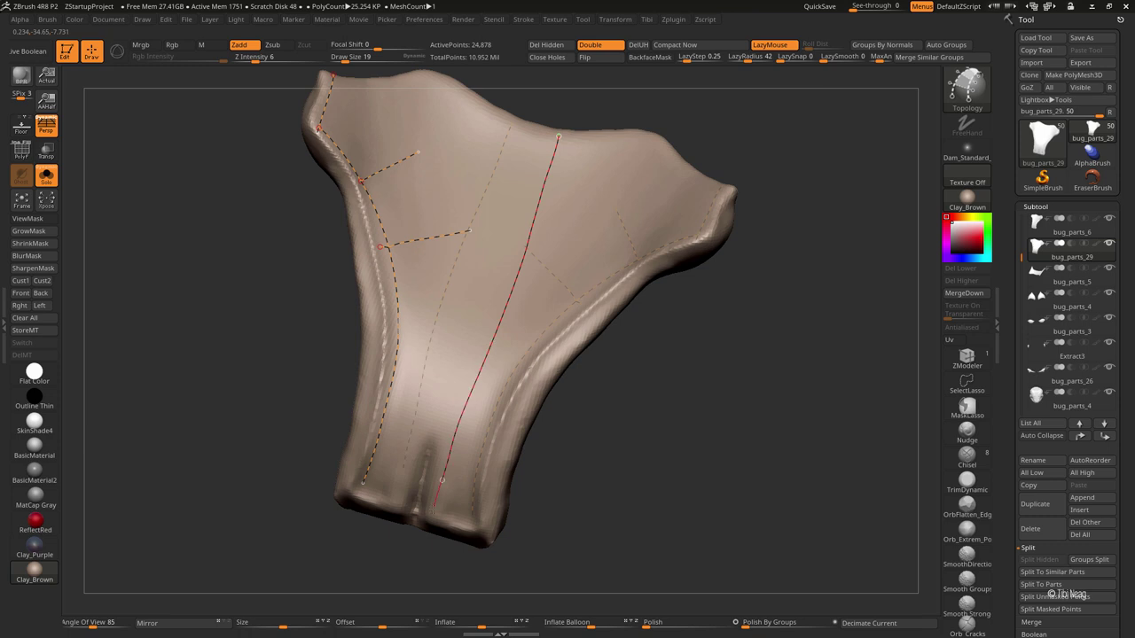
right_click_drag(403, 506, 359, 490)
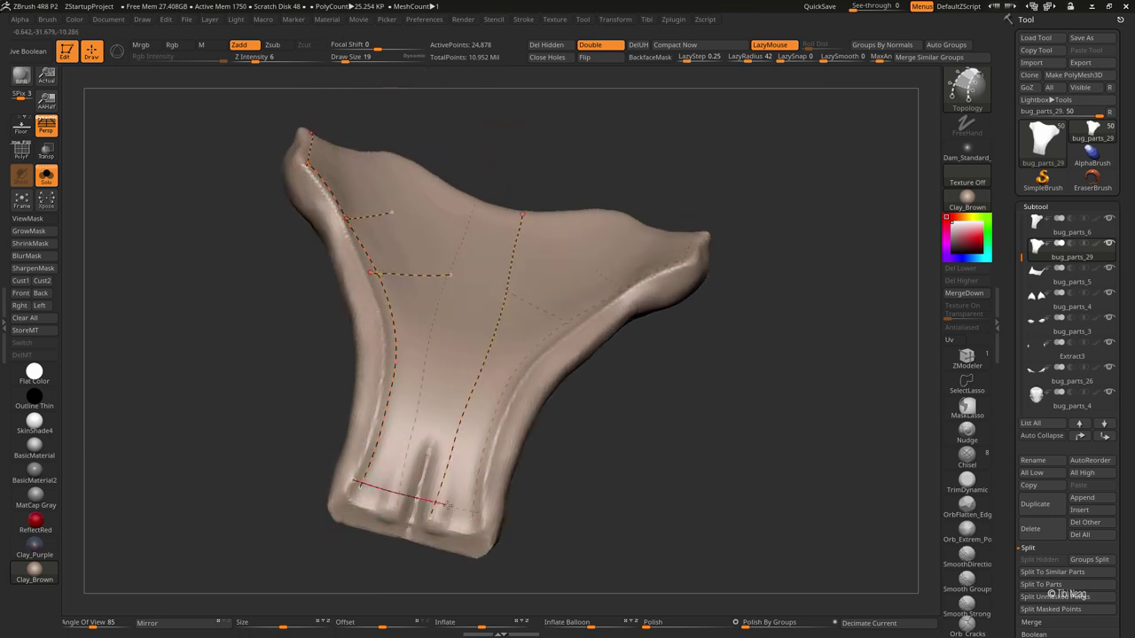
right_click_drag(394, 426, 367, 469)
mouse_move(459, 445)
right_mouse_down()
mouse_move(479, 419)
mouse_move(381, 367)
right_mouse_up()
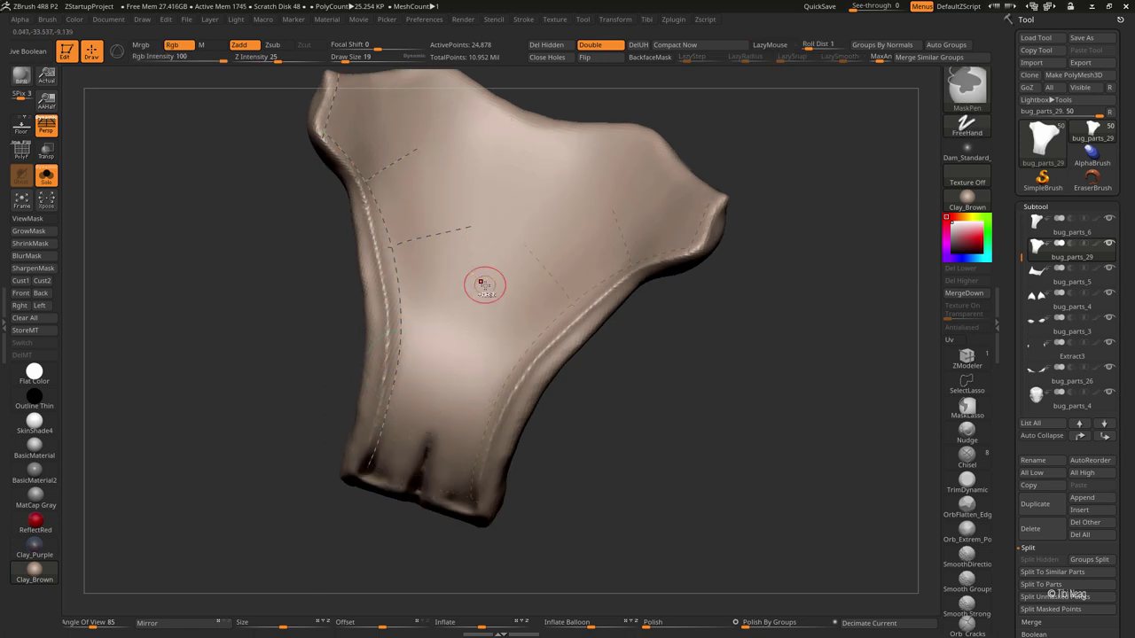
mouse_move(485, 284)
right_mouse_down()
mouse_move(469, 329)
mouse_move(537, 221)
mouse_move(532, 329)
right_mouse_up()
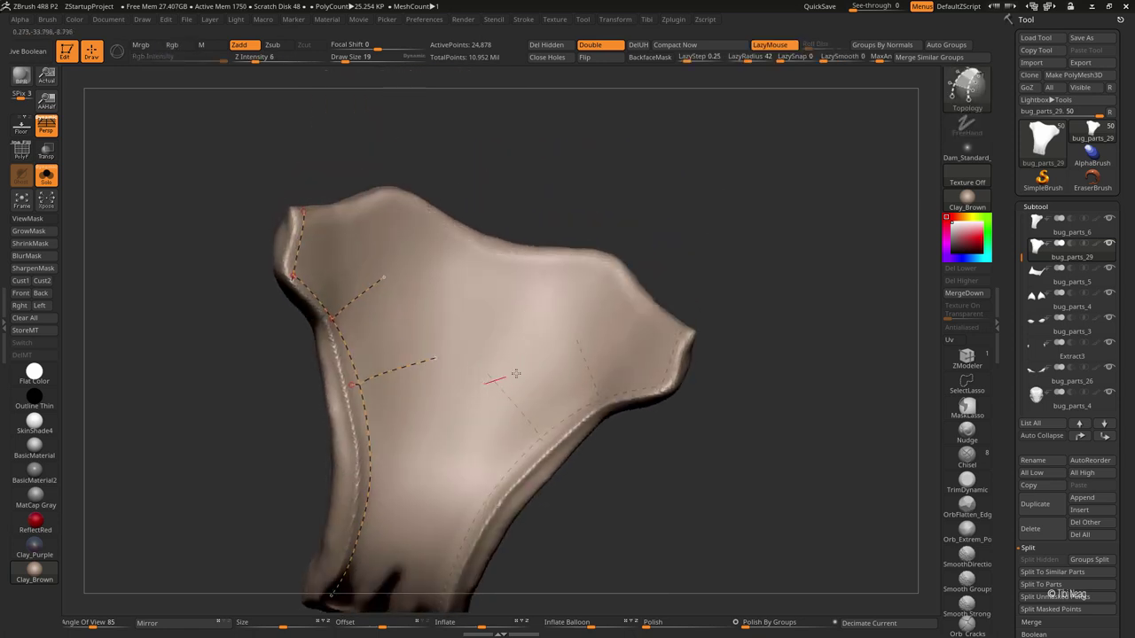
Step: Draw curves from the top vertex and left edge, connecting them to close patches
right_click_drag(715, 233, 674, 239)
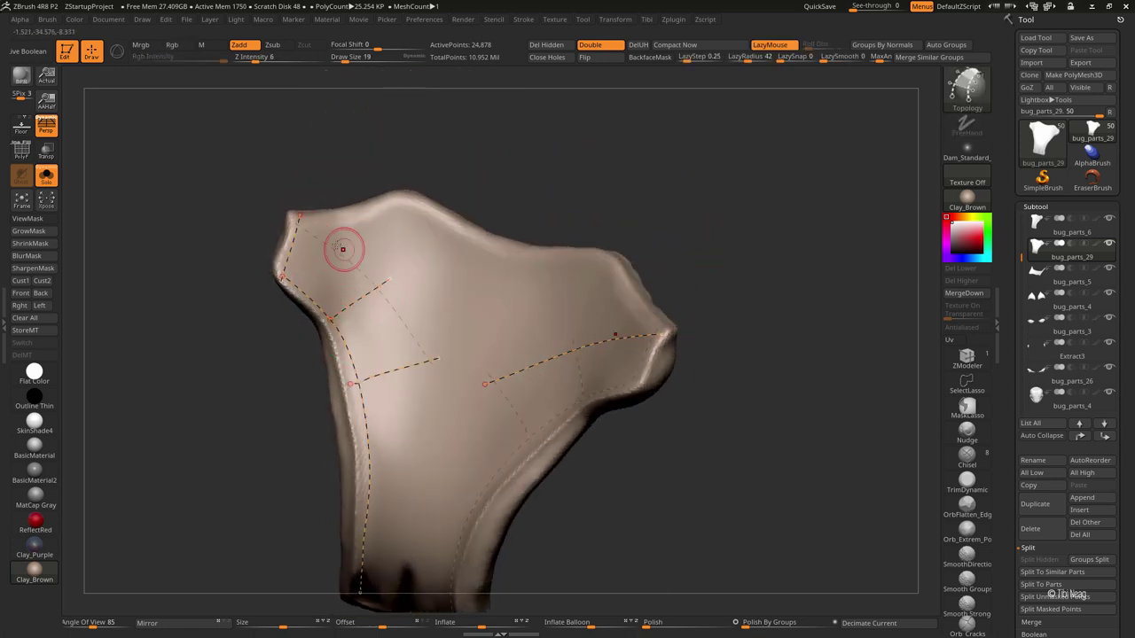
mouse_move(297, 228)
left_mouse_down()
mouse_move(349, 218)
mouse_move(450, 236)
left_mouse_up()
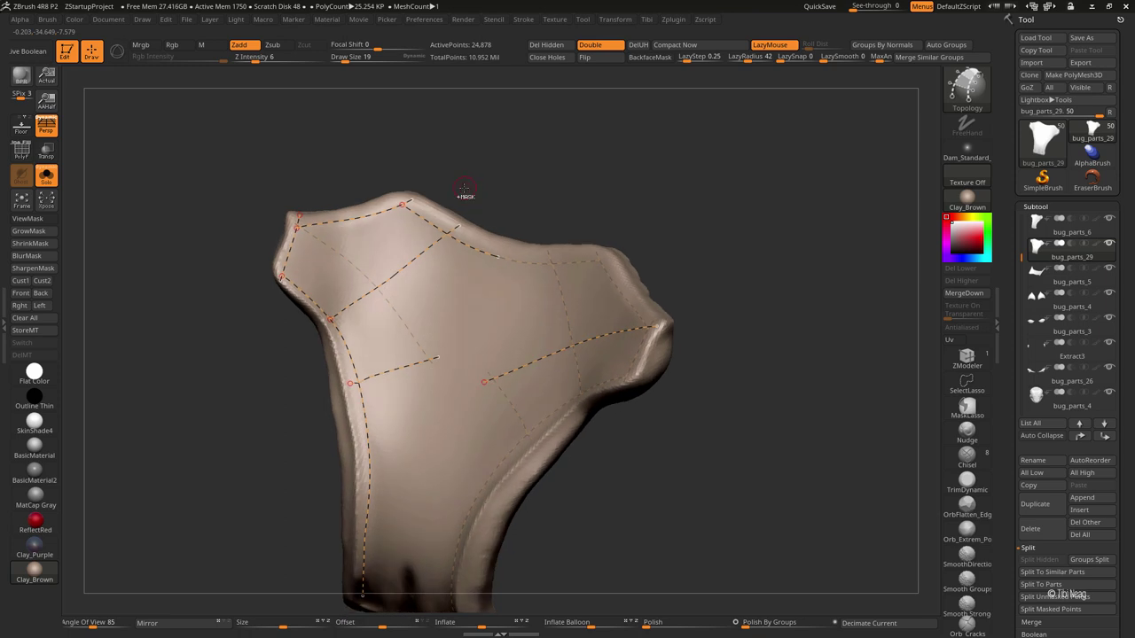
key("ctrl")
left_click_drag(282, 277, 293, 224)
mouse_move(425, 193)
left_mouse_down()
mouse_move(409, 202)
mouse_move(395, 250)
left_mouse_up()
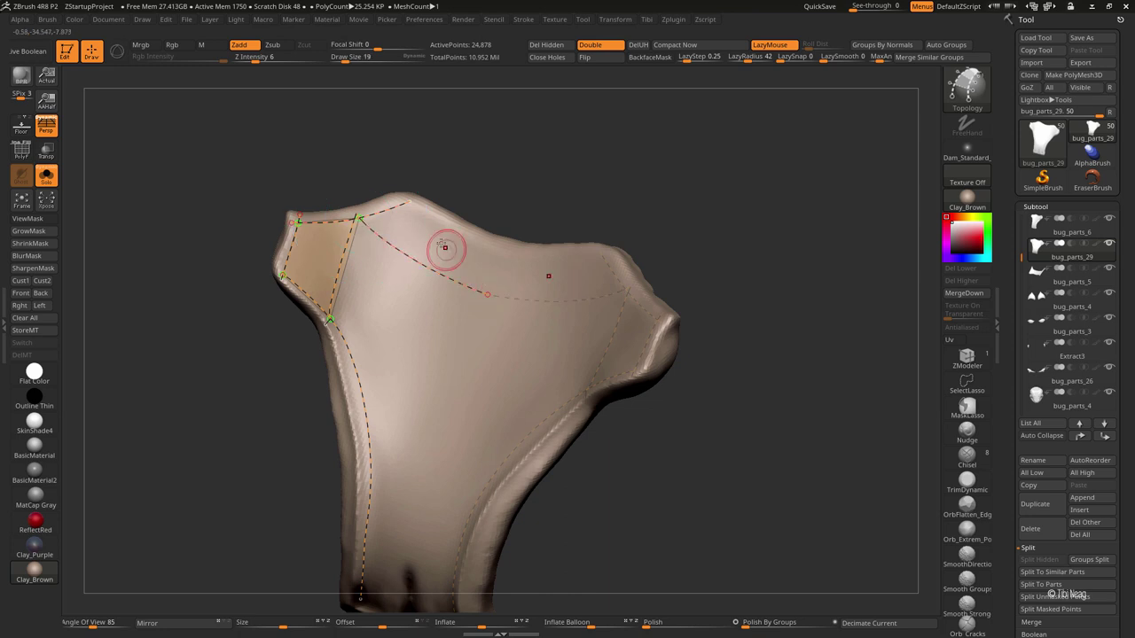
left_click_drag(410, 202, 515, 256)
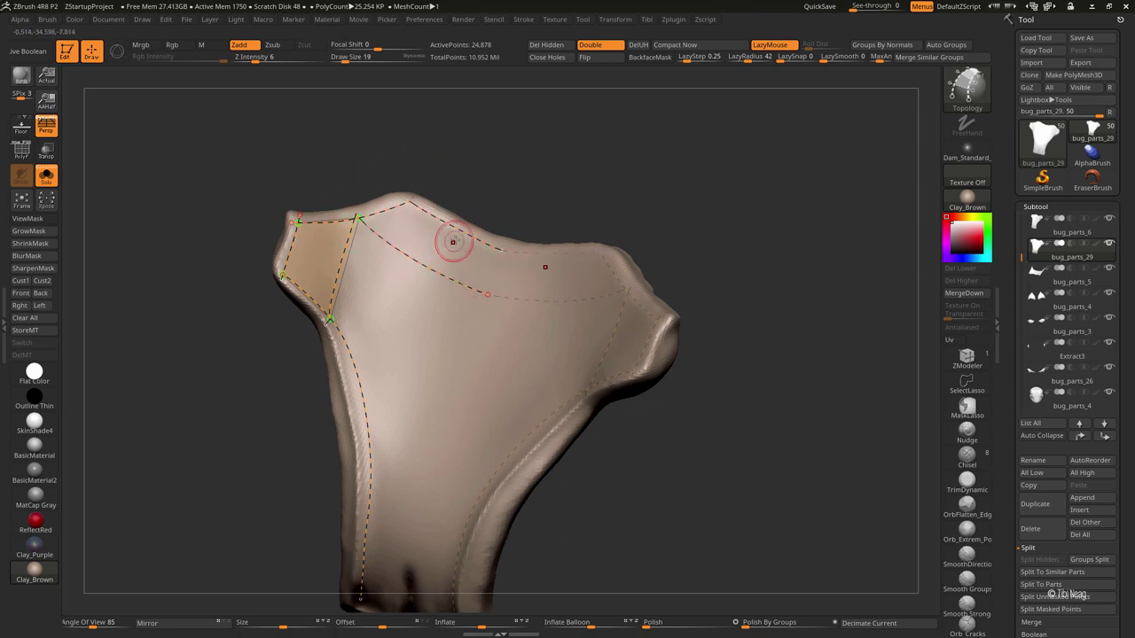
left_click_drag(410, 202, 423, 205)
left_click_drag(438, 275, 472, 221)
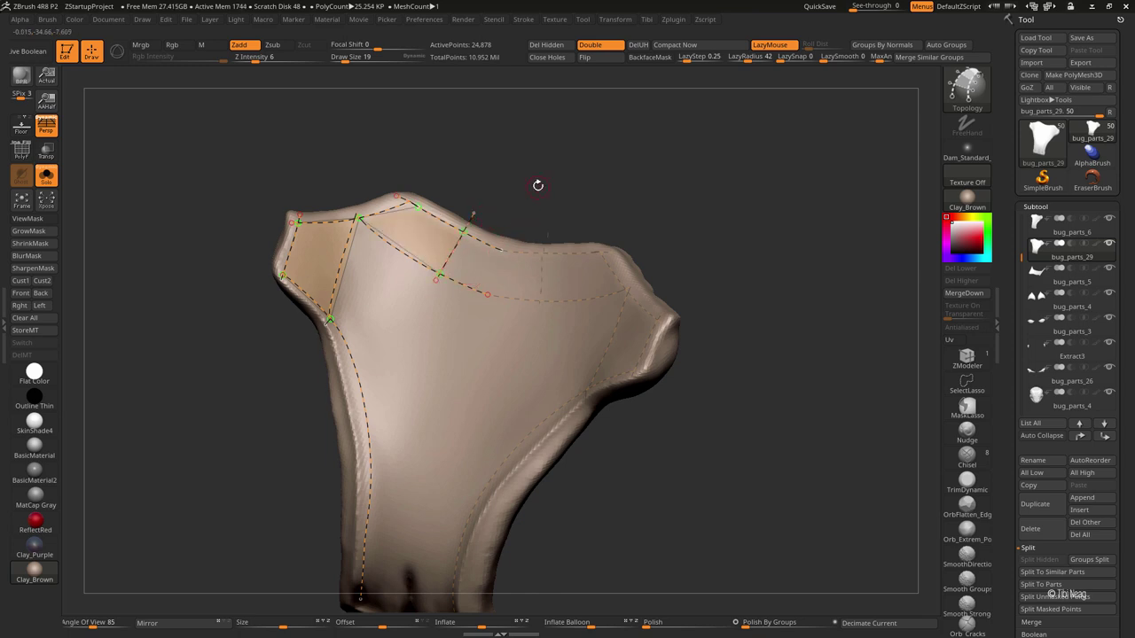
left_click_drag(537, 185, 544, 132, "alt")
left_click_drag(326, 329, 346, 348)
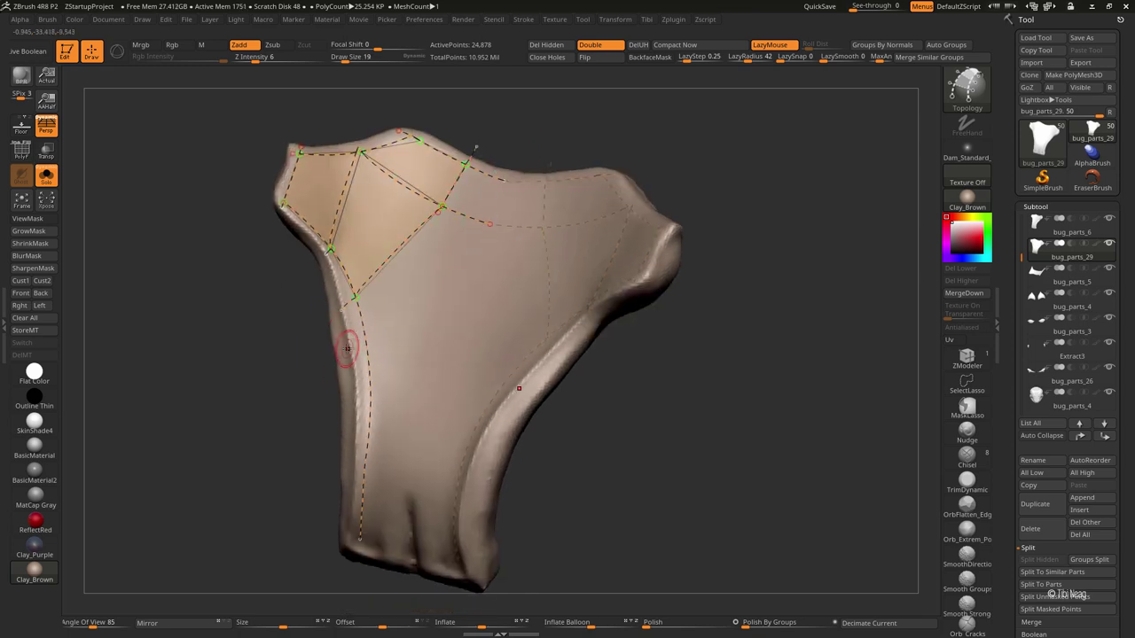
Step: Add curves down the plate's middle and left edge and divide the upper patch
left_click_drag(495, 291, 342, 297)
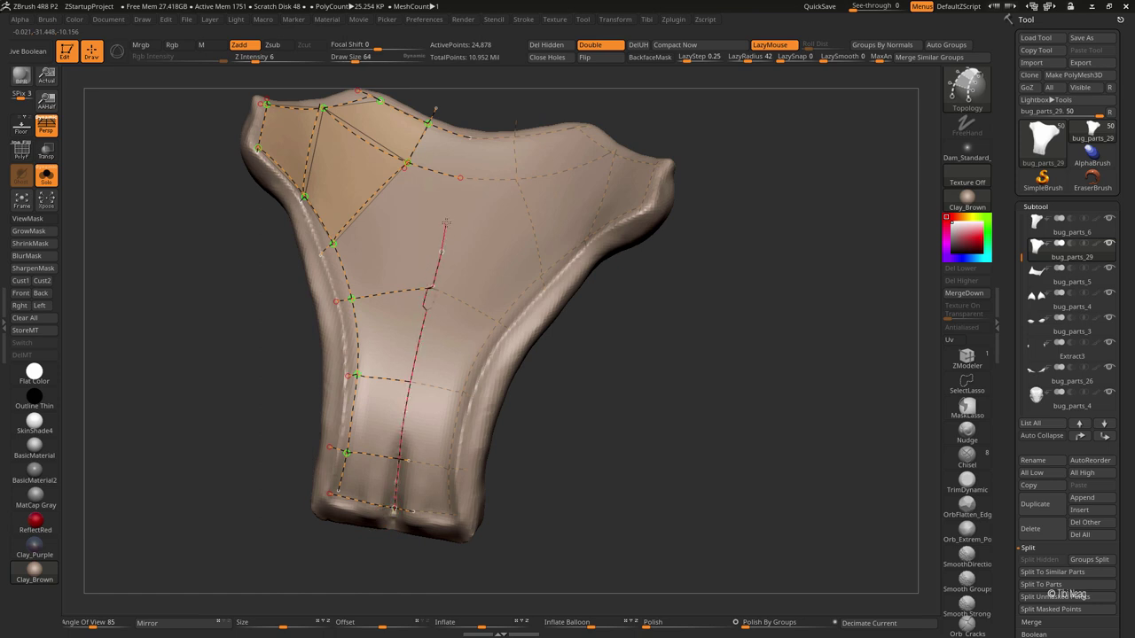
left_click_drag(469, 126, 481, 111)
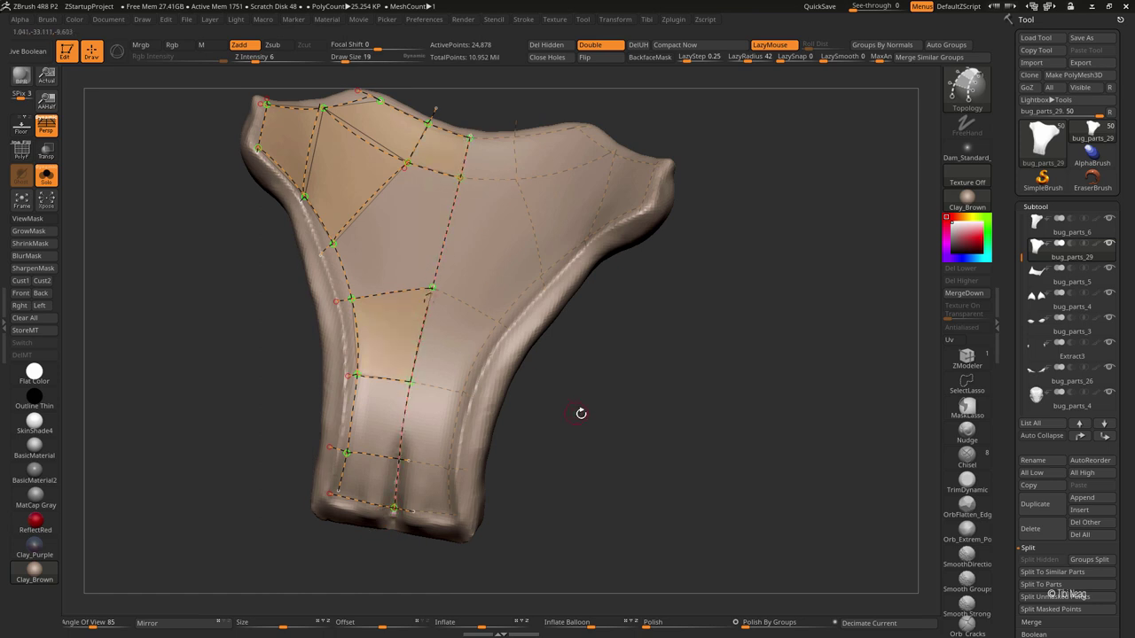
left_click_drag(581, 413, 588, 362)
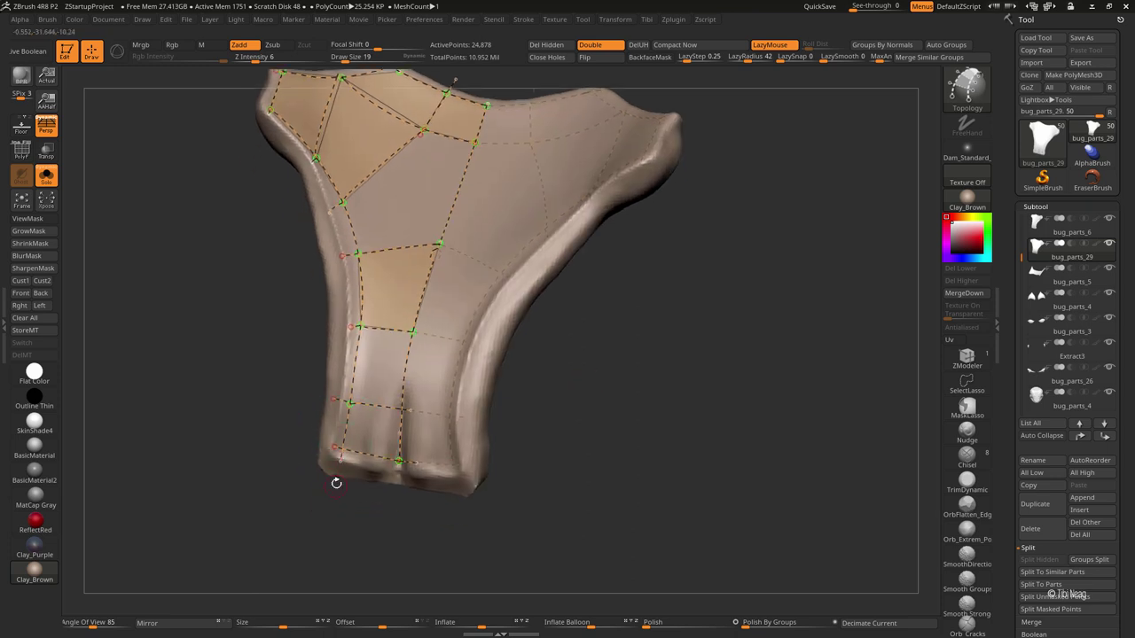
left_click_drag(350, 387, 340, 388)
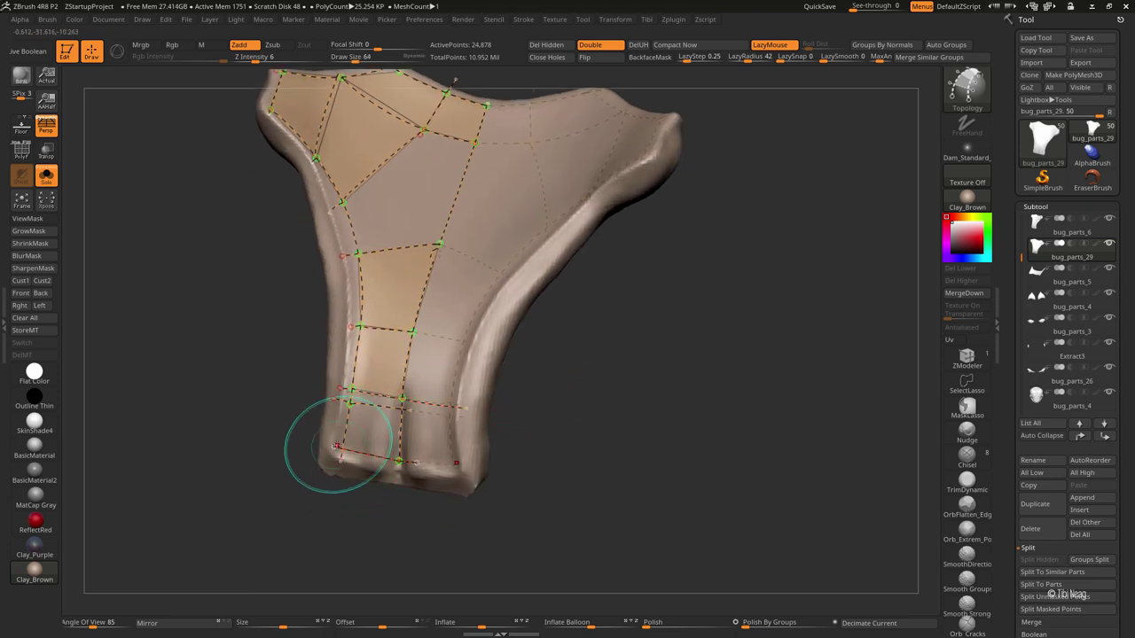
left_click_drag(539, 443, 519, 410)
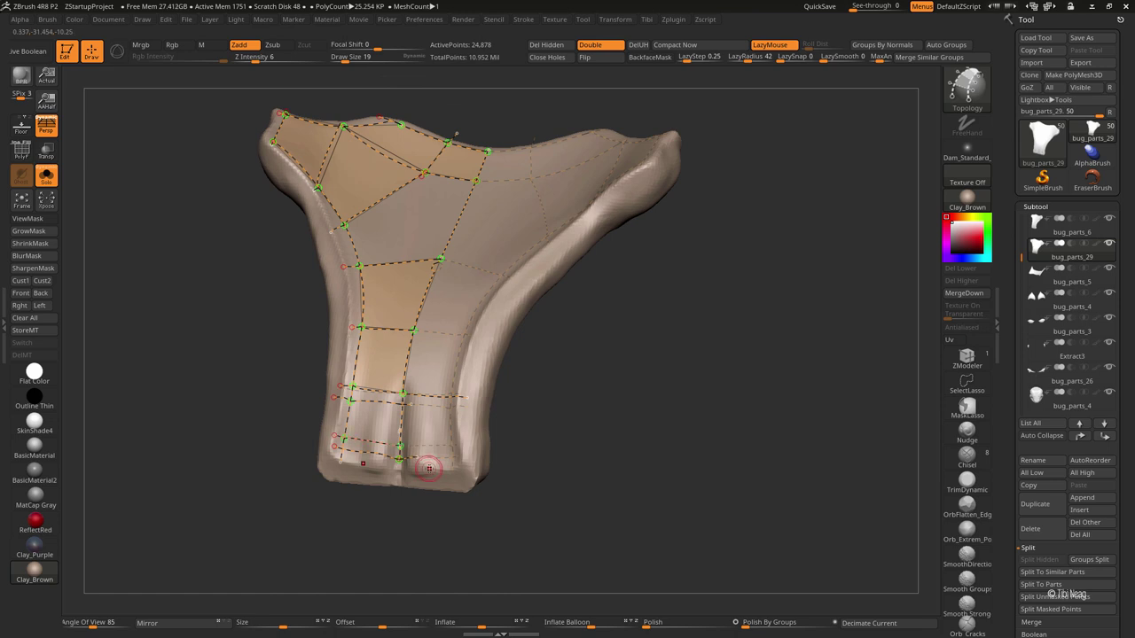
left_click_drag(428, 469, 443, 236)
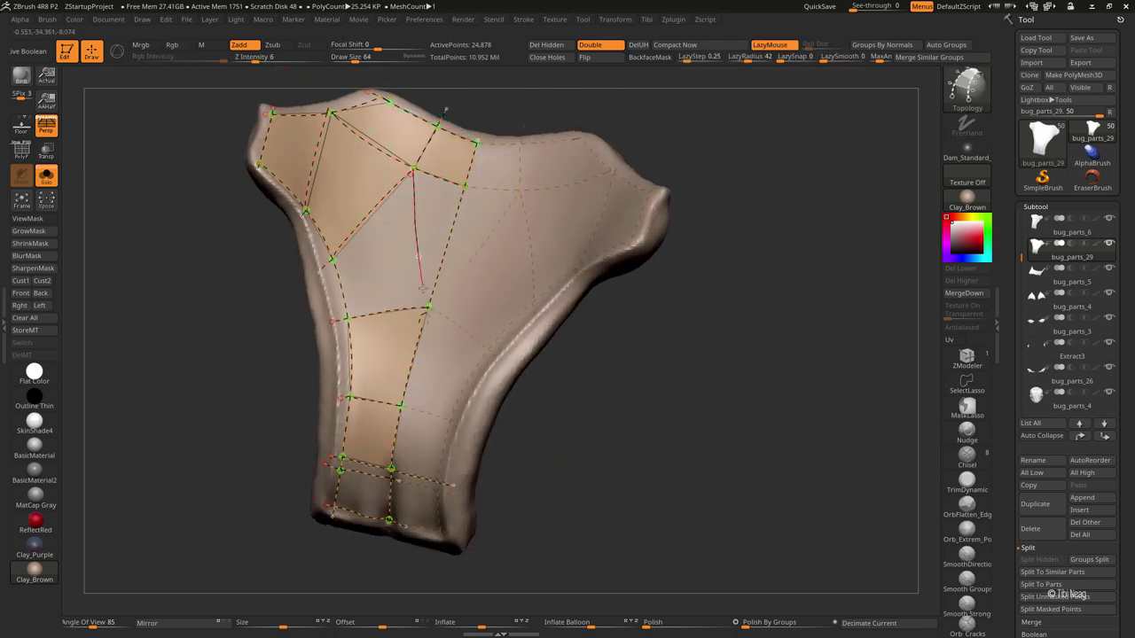
left_click_drag(429, 332, 429, 333)
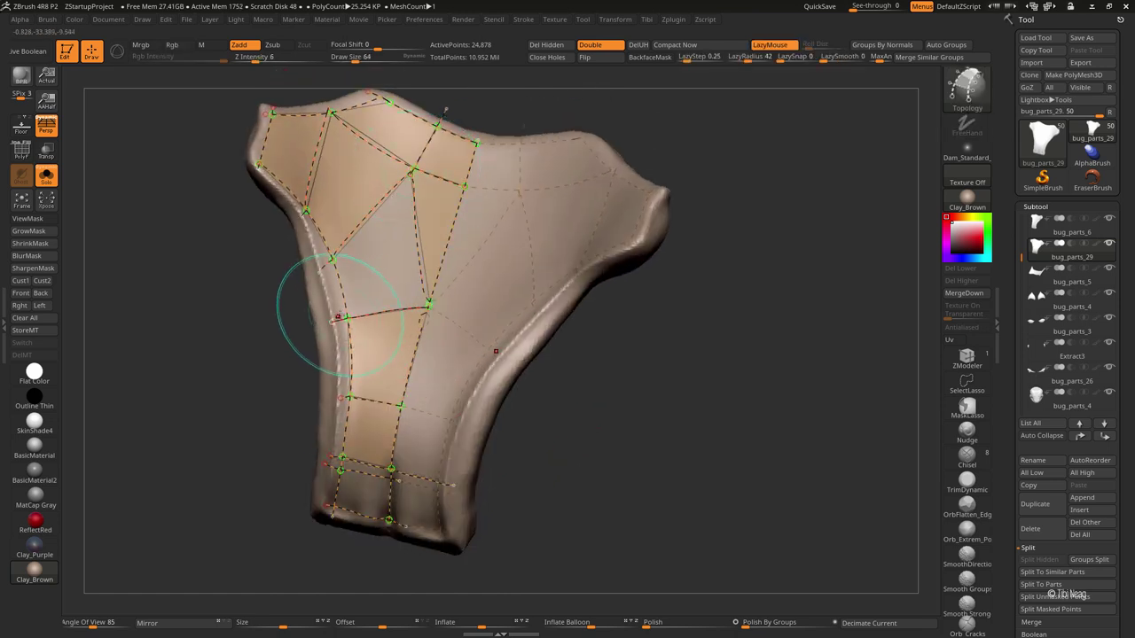
Step: Generate the low-poly mesh from the topology curves and isolate it with polygroup colours shown
left_click(453, 305)
left_click(459, 180, "ctrl+shift")
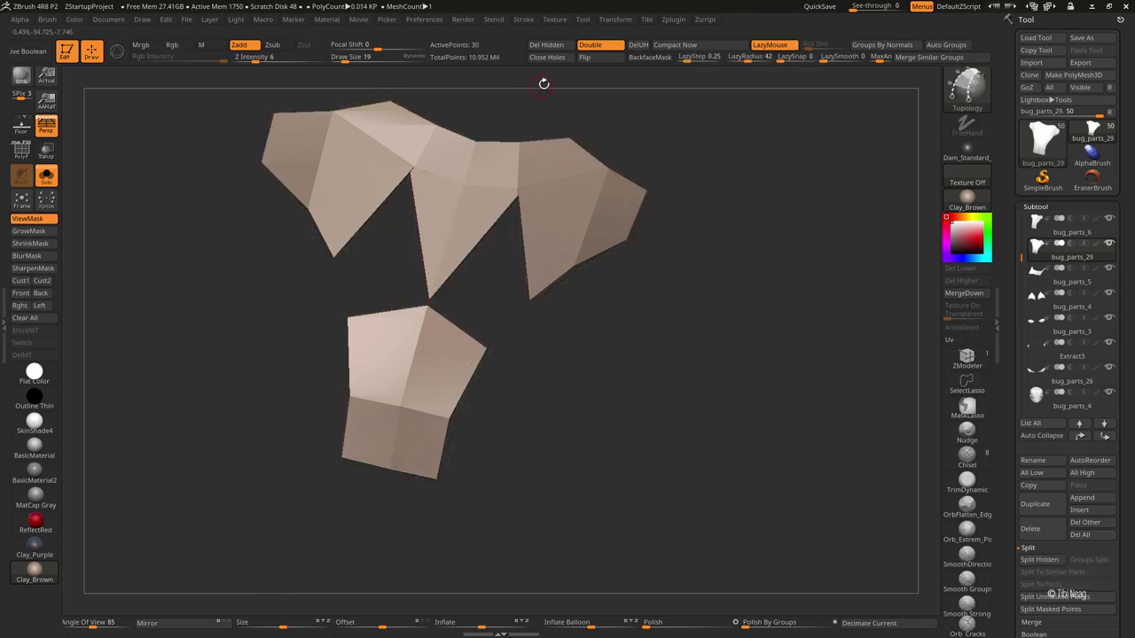
left_click(545, 122, "ctrl+shift")
key("shift+f")
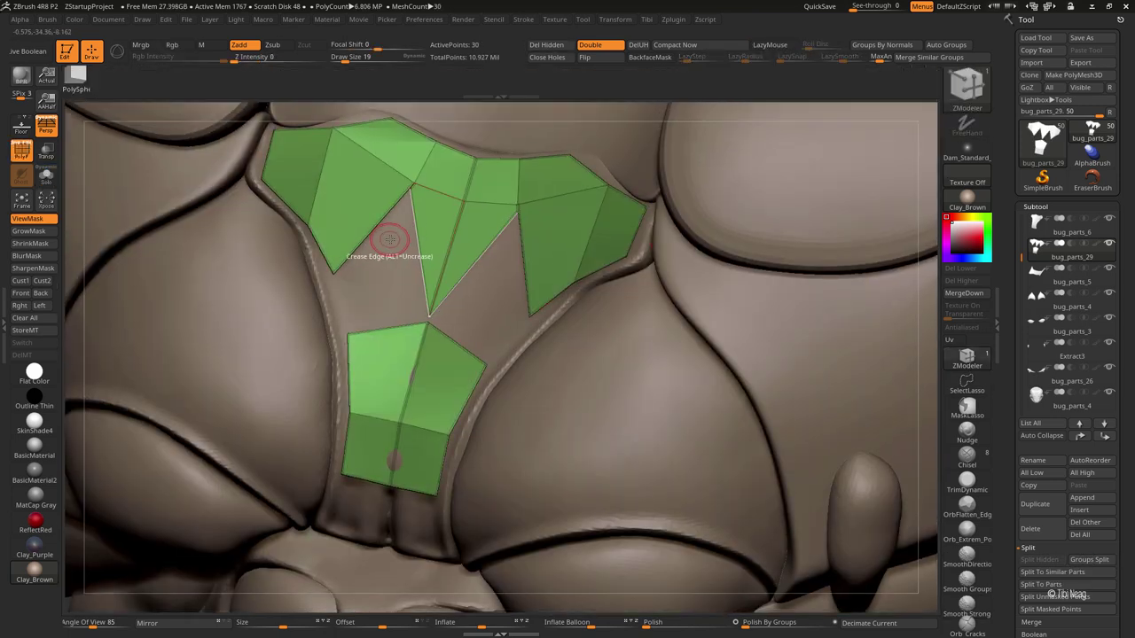
key("g")
key("alt+s")
Step: Bridge the lower piece to the upper pieces and weld the V-shaped notch closed
key("space")
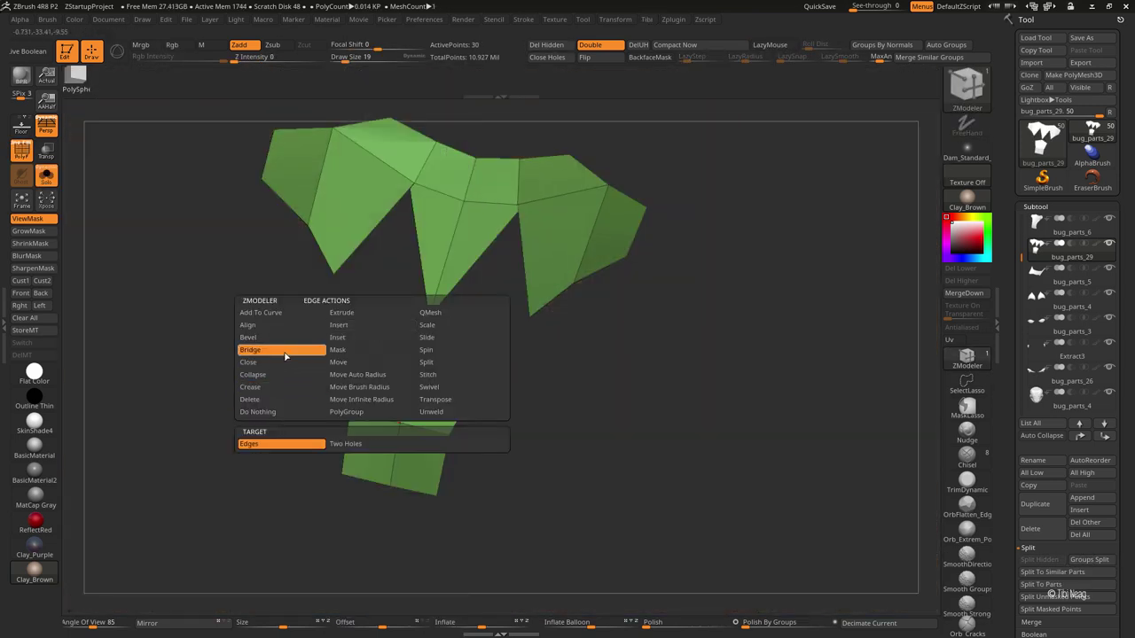
left_click(257, 349)
left_click(372, 326)
left_click_drag(582, 369, 542, 369, "alt")
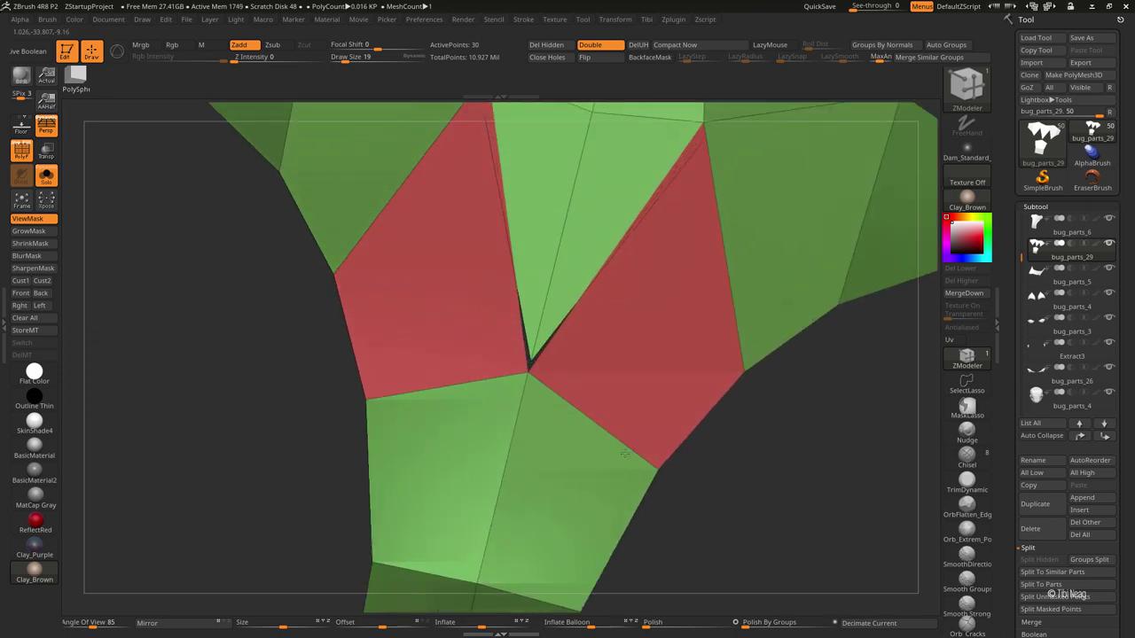
key("shift+f")
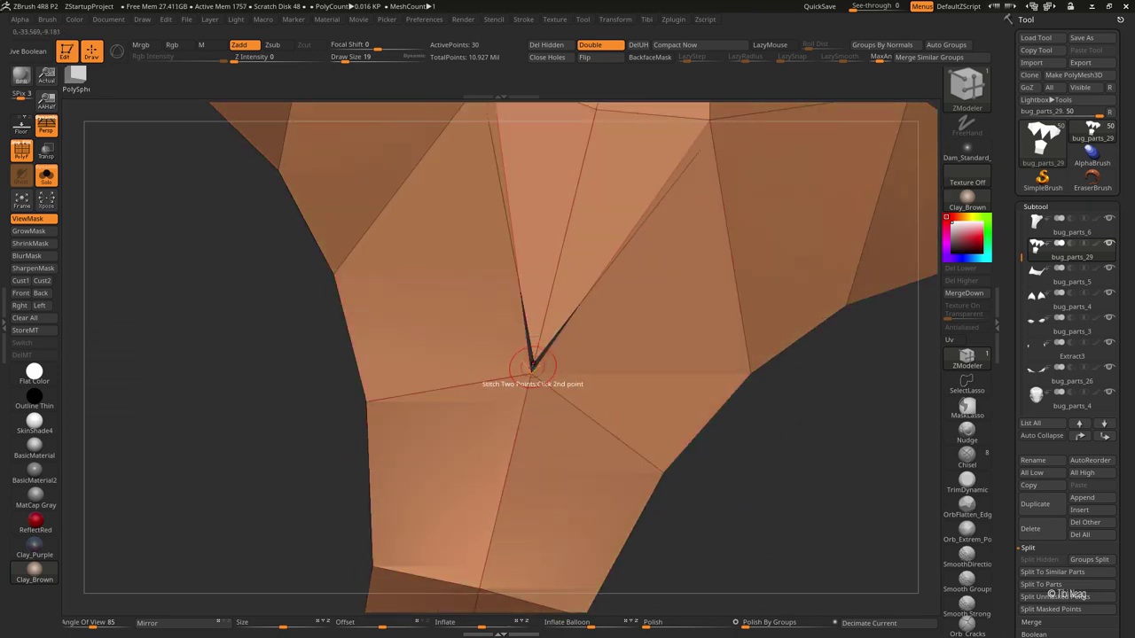
left_click(535, 367)
Step: Stitch the remaining pair of vertices together, leaving 27 active points
left_click_drag(656, 452, 529, 471)
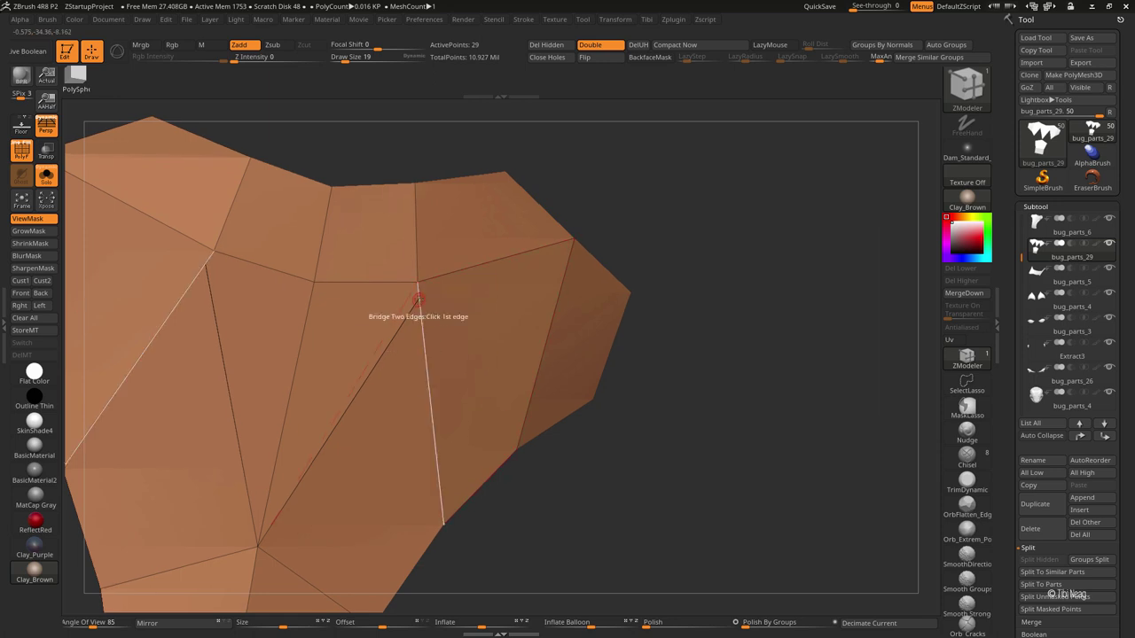
key("space")
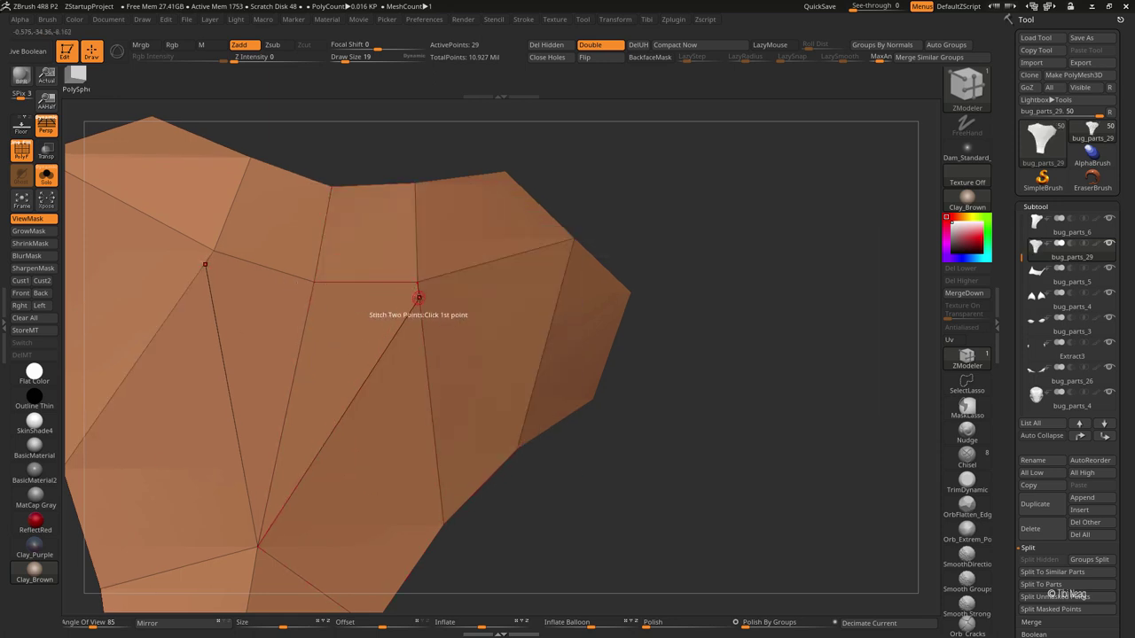
left_click(416, 282)
scroll(425, 305, "up", 3)
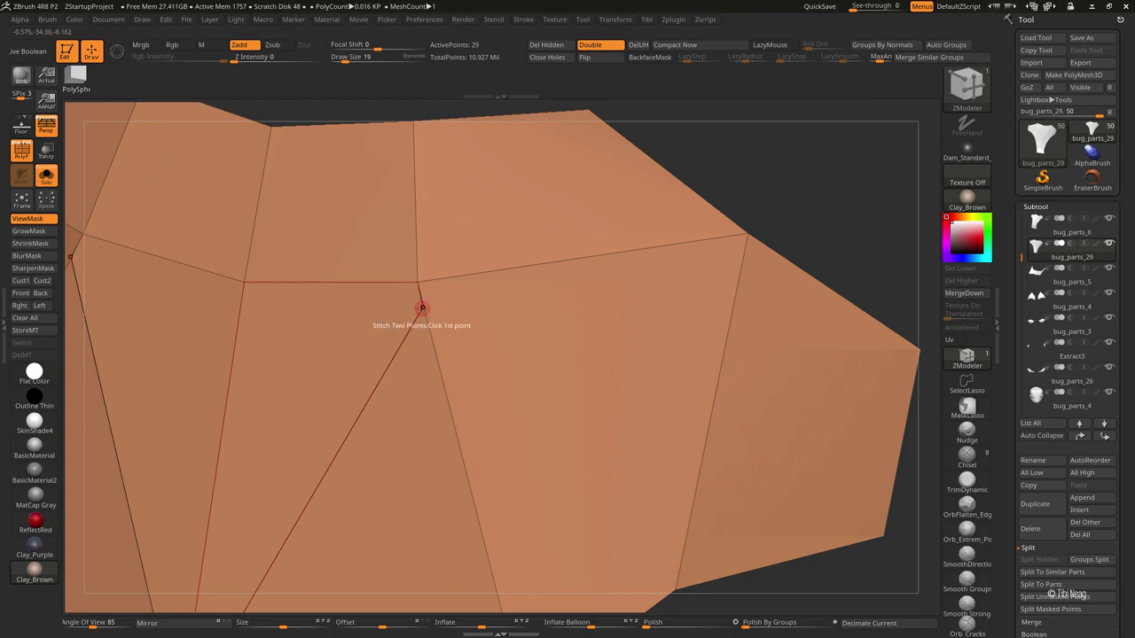
left_click(417, 282)
Step: Try an edge loop down the plate's centre, then undo it
key("f")
left_click_drag(603, 151, 669, 171)
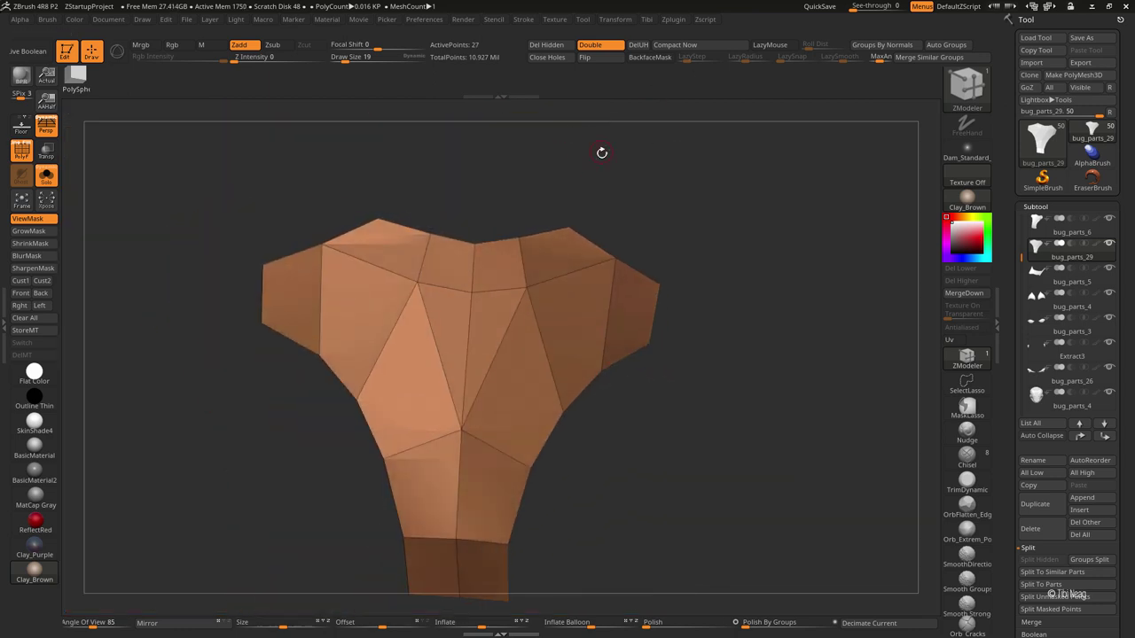
key("space")
left_click(381, 321)
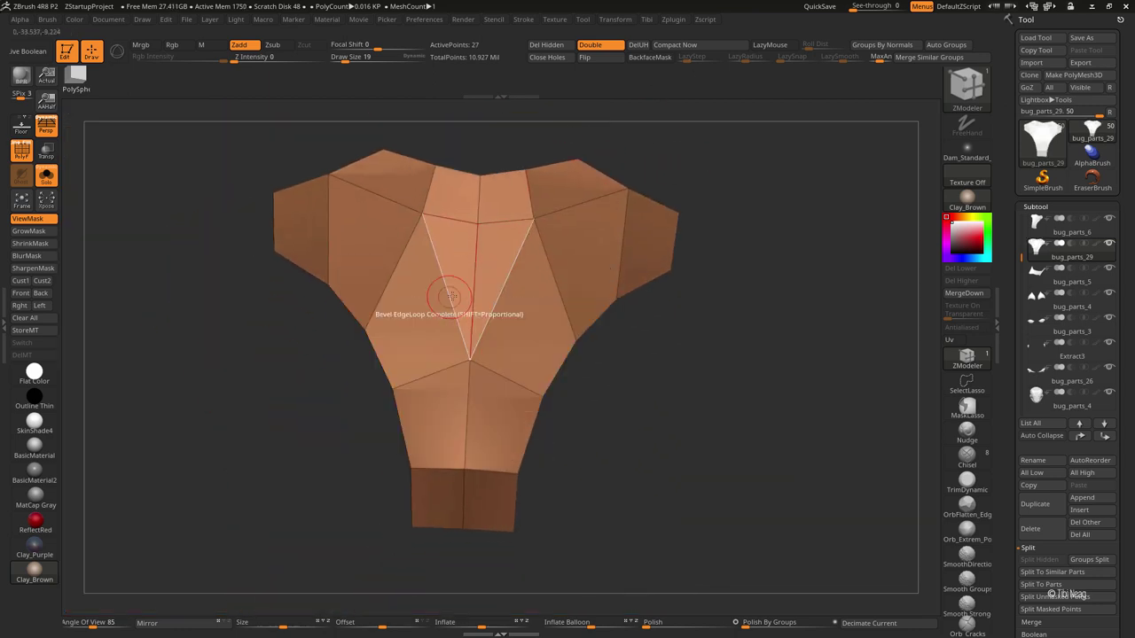
left_click(467, 274)
left_click(465, 390)
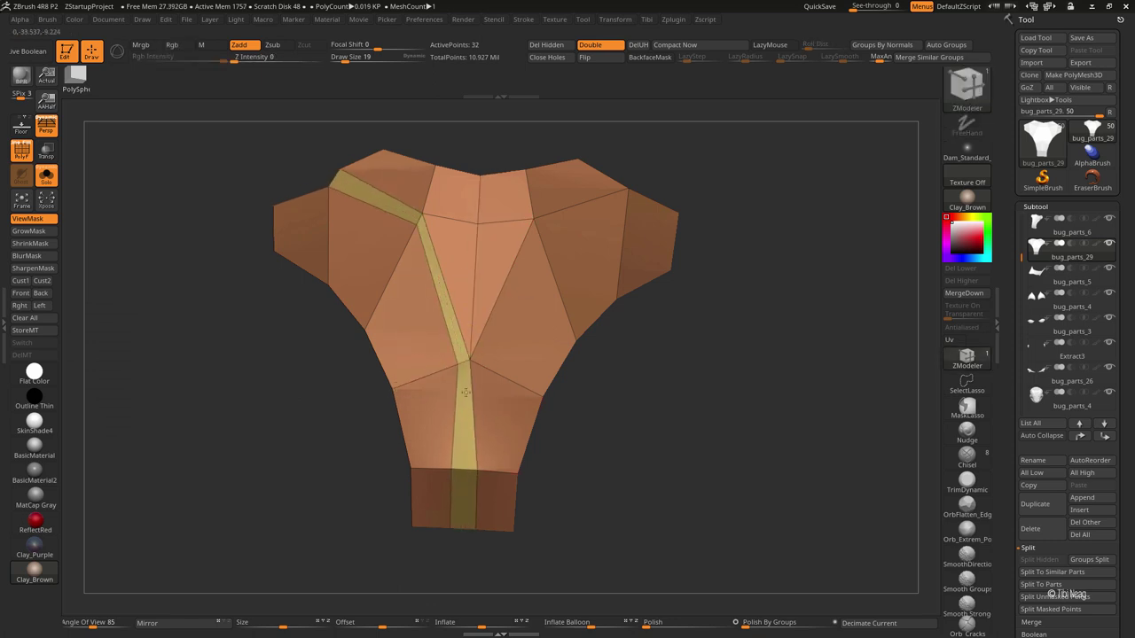
key("ctrl+z")
key("ctrl+z")
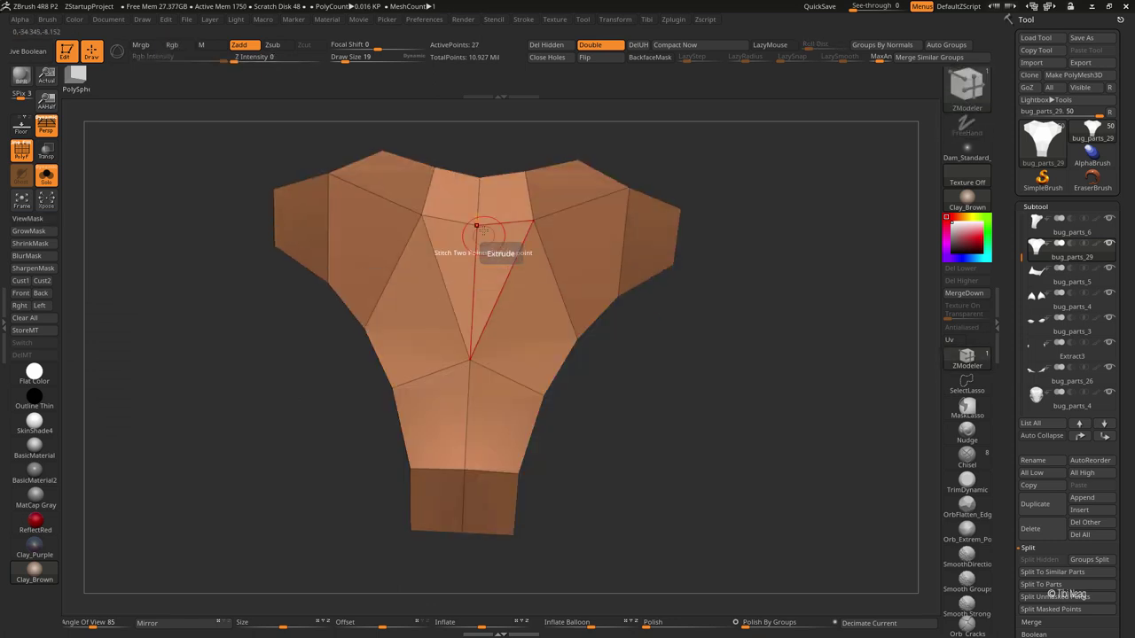
Step: Split the central polygons, delete the two diagonal centre edges and stitch the centre vertices
key("space")
left_click(443, 356)
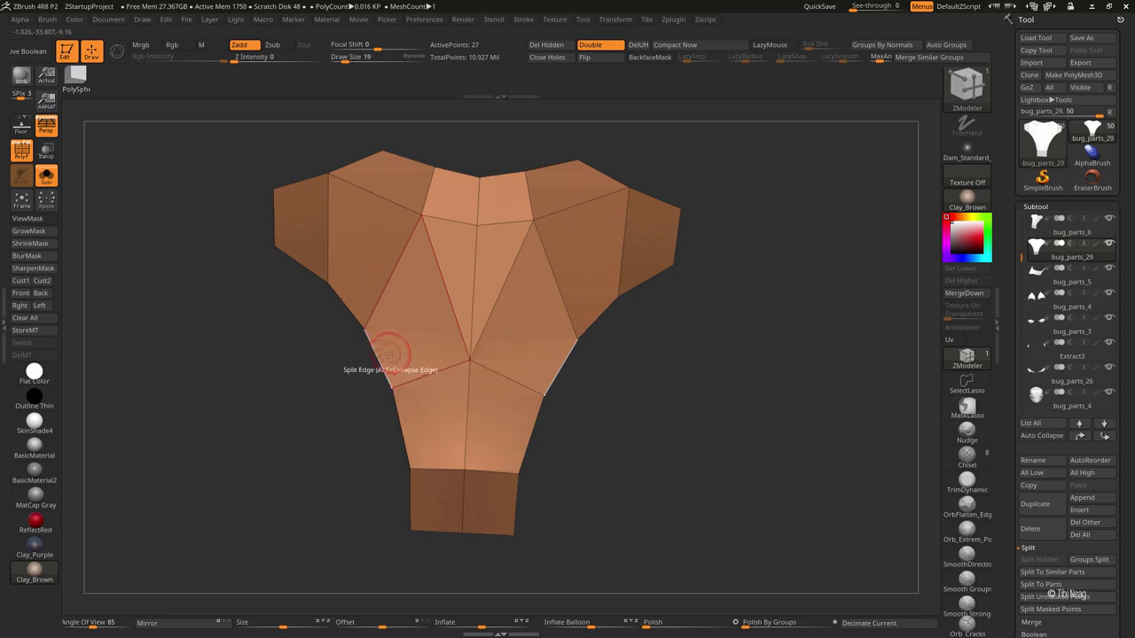
left_click(393, 360)
key("space")
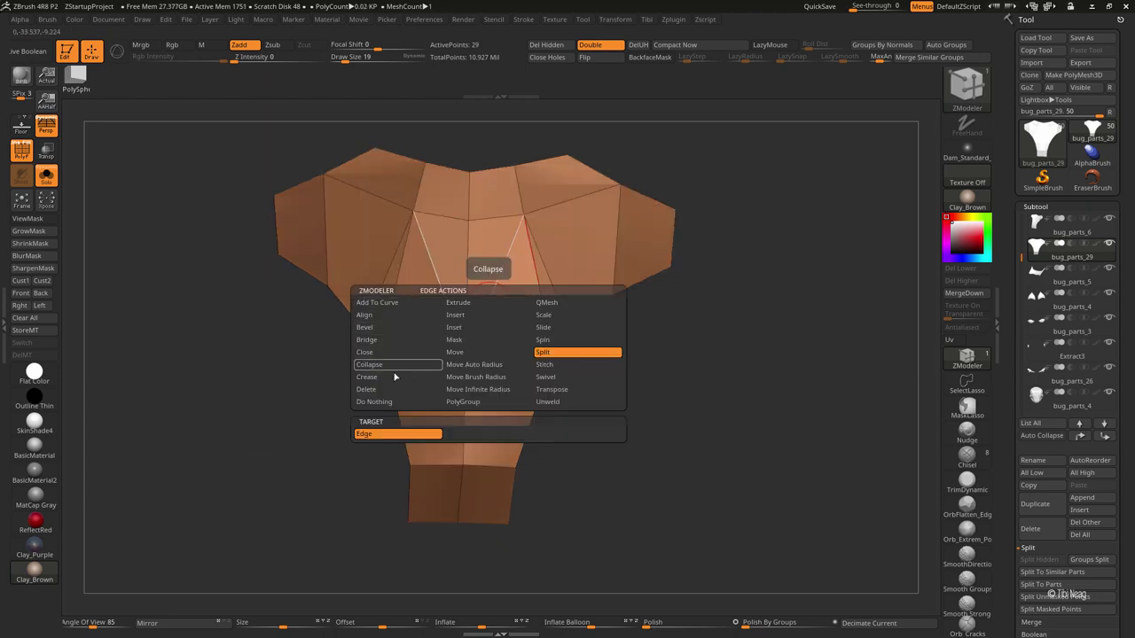
left_click(377, 362)
left_click(448, 294)
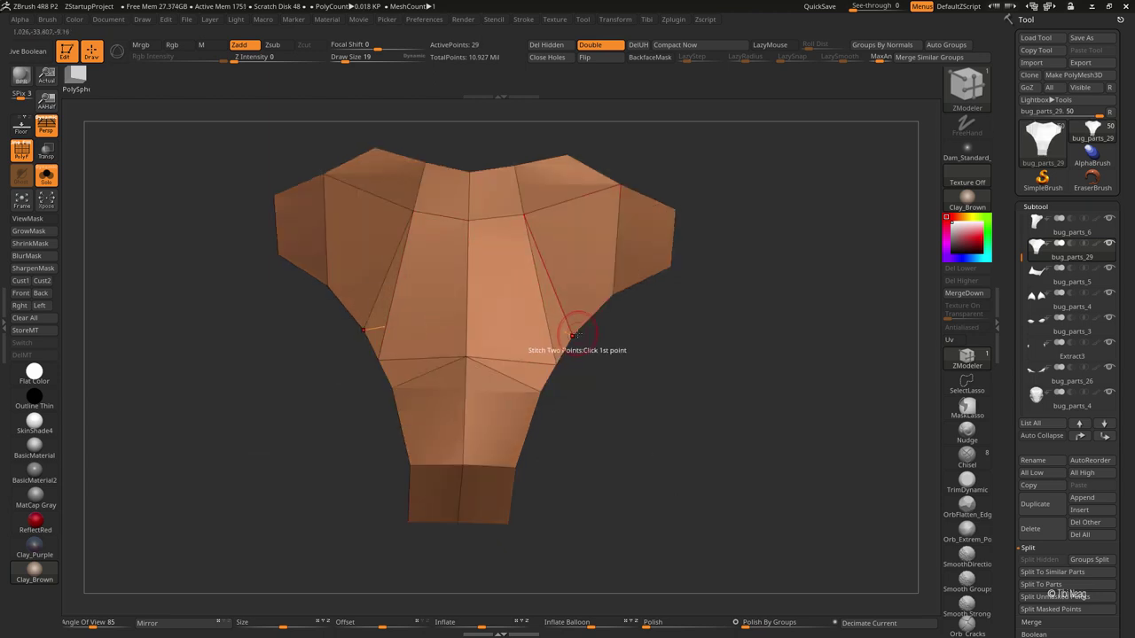
left_click(554, 362)
Step: Insert a horizontal edge loop across the plate with Insert Multiple EdgeLoops
key("space")
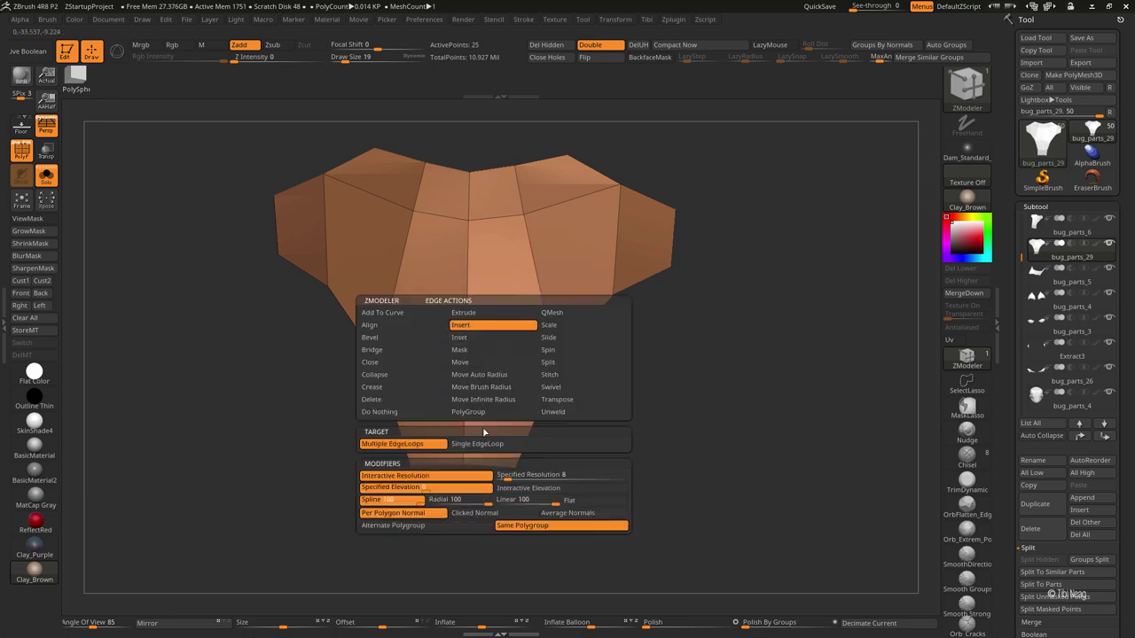
left_click(482, 427)
left_click(541, 285)
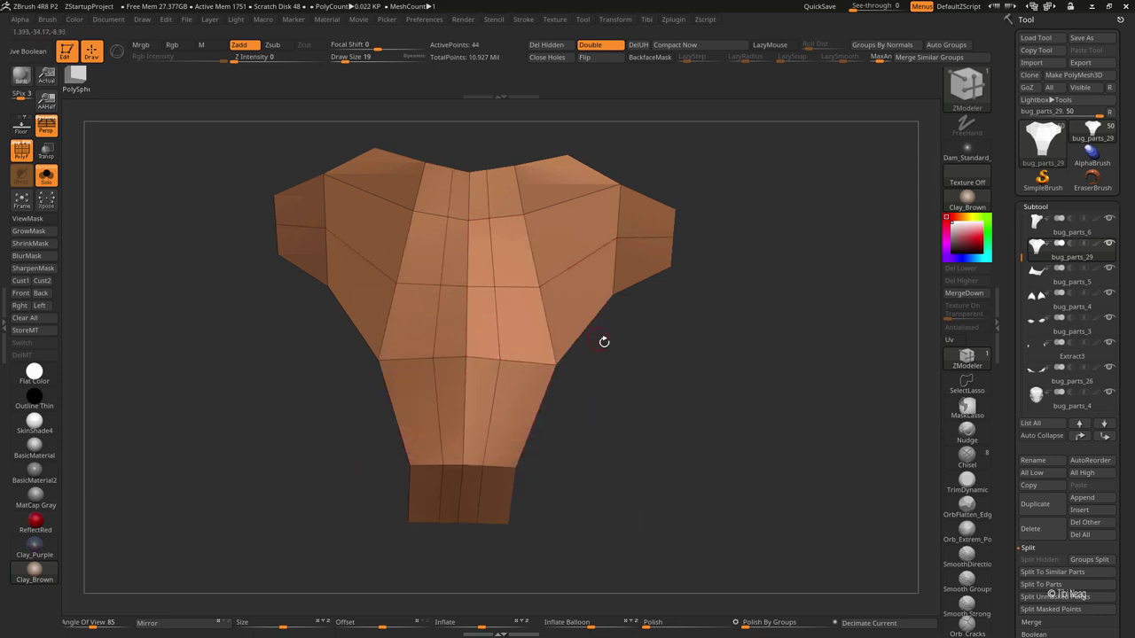
Step: With Move Topological, pull the top edge into a wider arc and shape the wings and middle loops
key("b")
key("m")
key("t")
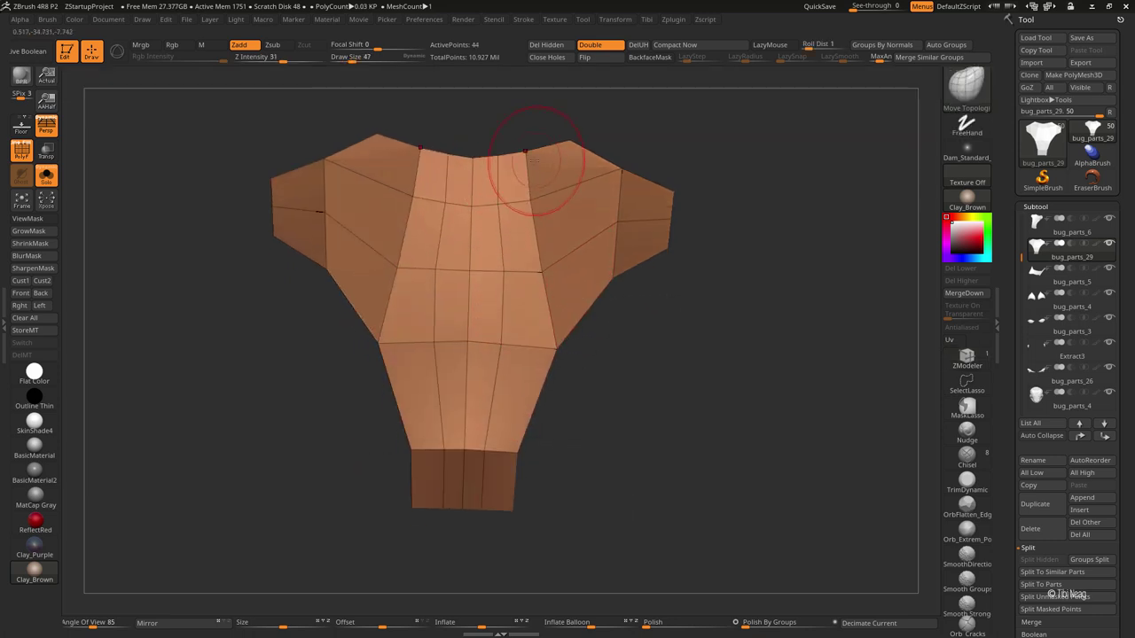
mouse_move(534, 159)
left_mouse_down()
mouse_move(444, 177)
mouse_move(431, 202)
left_mouse_up()
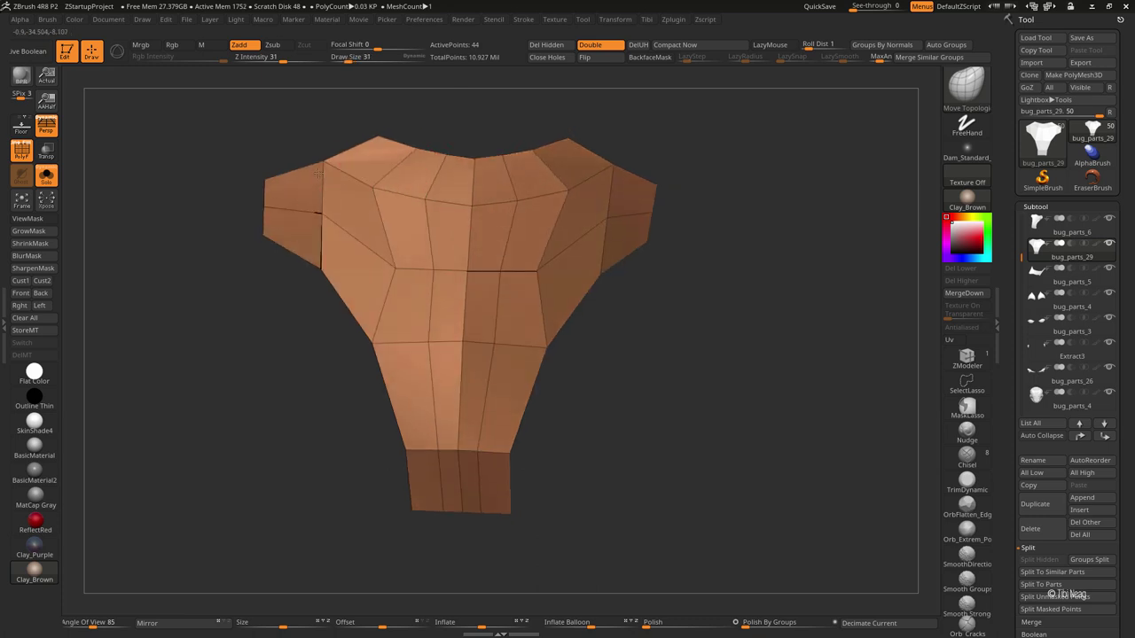
left_click_drag(317, 174, 417, 204)
left_click_drag(405, 254, 390, 240)
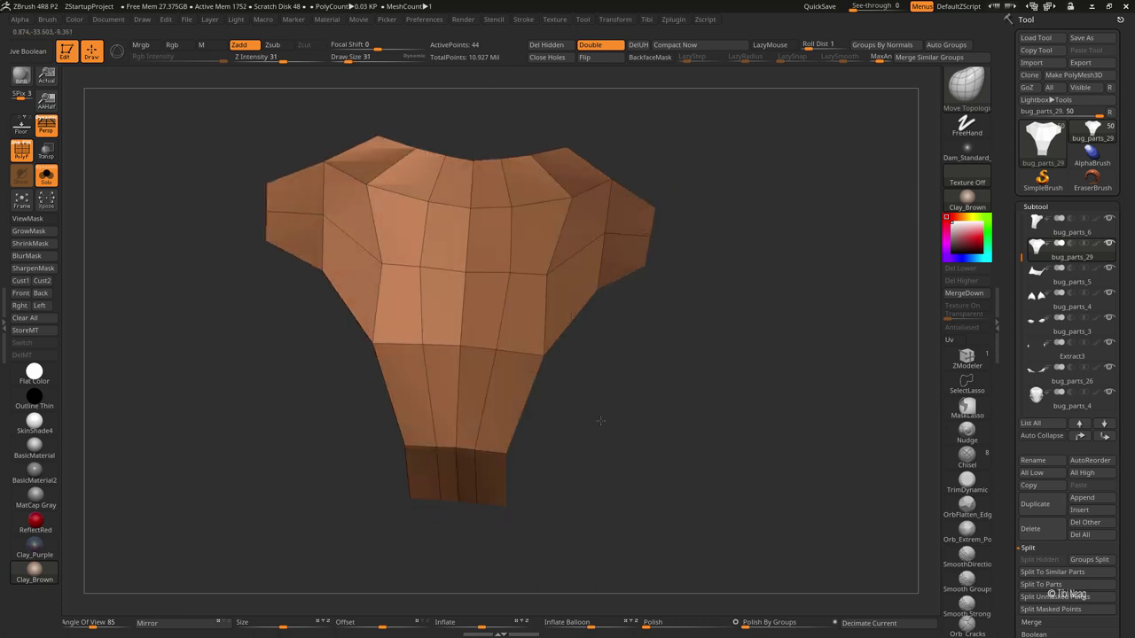
Step: Insert edge loops across the neck and near its bottom, then slide the new loop into place
key("b")
key("z")
key("m")
left_click(482, 408)
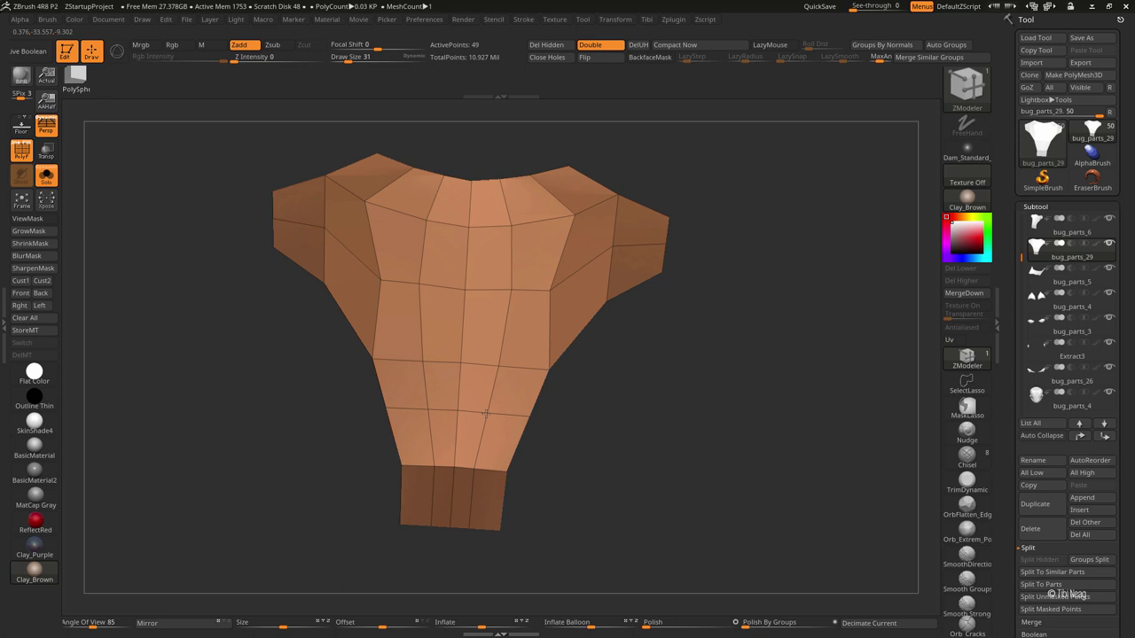
left_click(474, 497)
key("space")
left_click(567, 347)
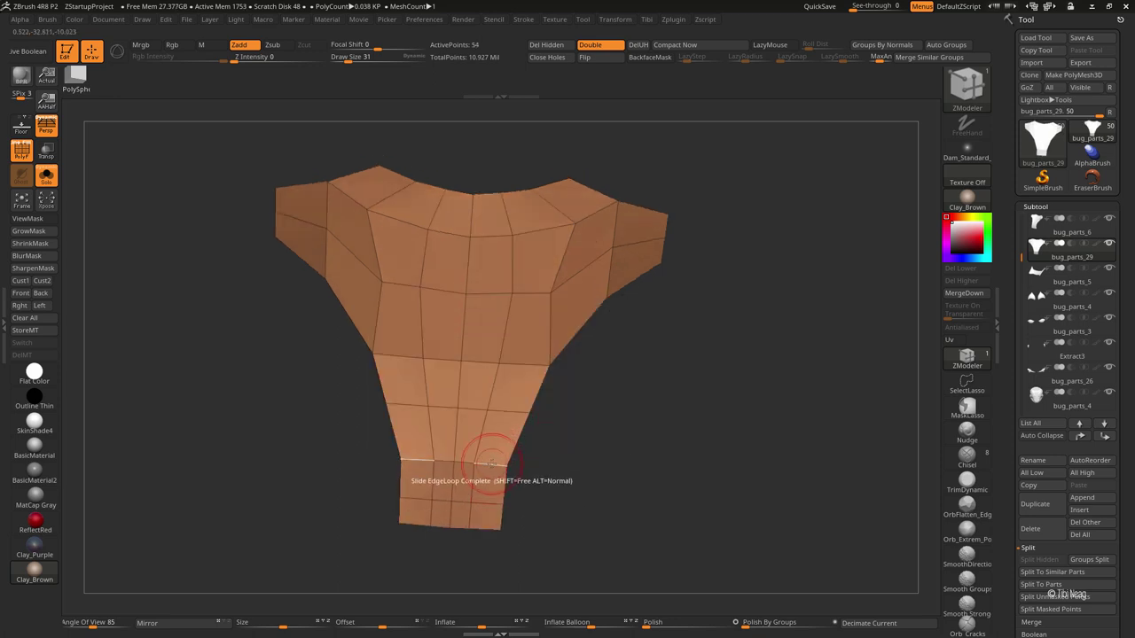
Step: Pull the faces around the middle loop downward using Move Topological
mouse_move(507, 468)
left_mouse_down()
mouse_move(591, 331)
mouse_move(558, 284)
left_mouse_up()
key("b")
key("m")
key("t")
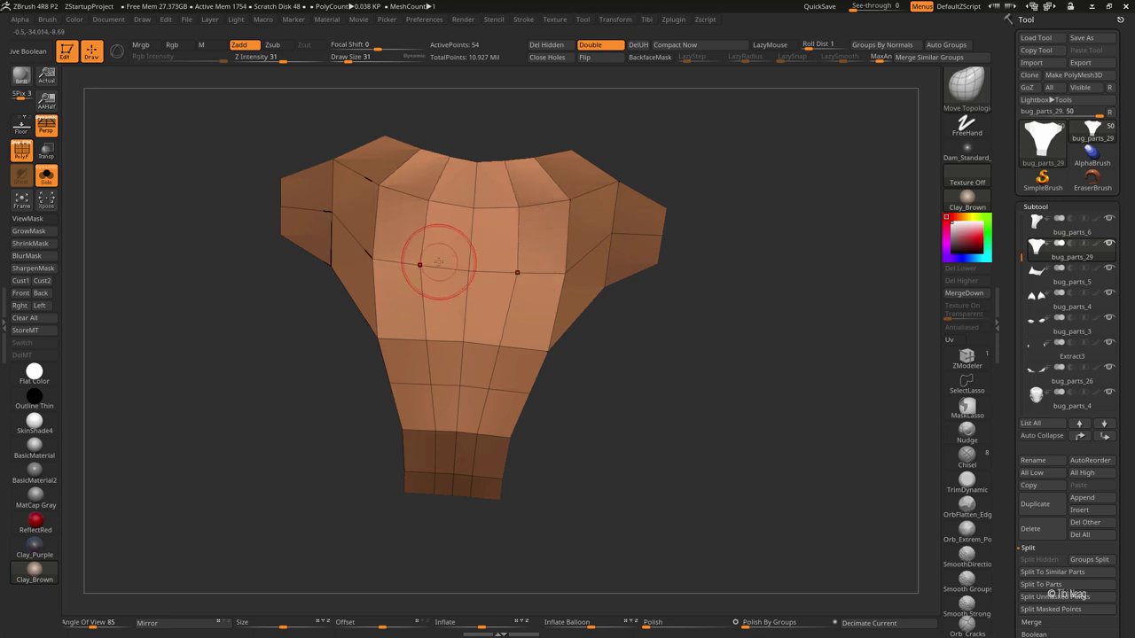
left_click_drag(439, 263, 463, 355)
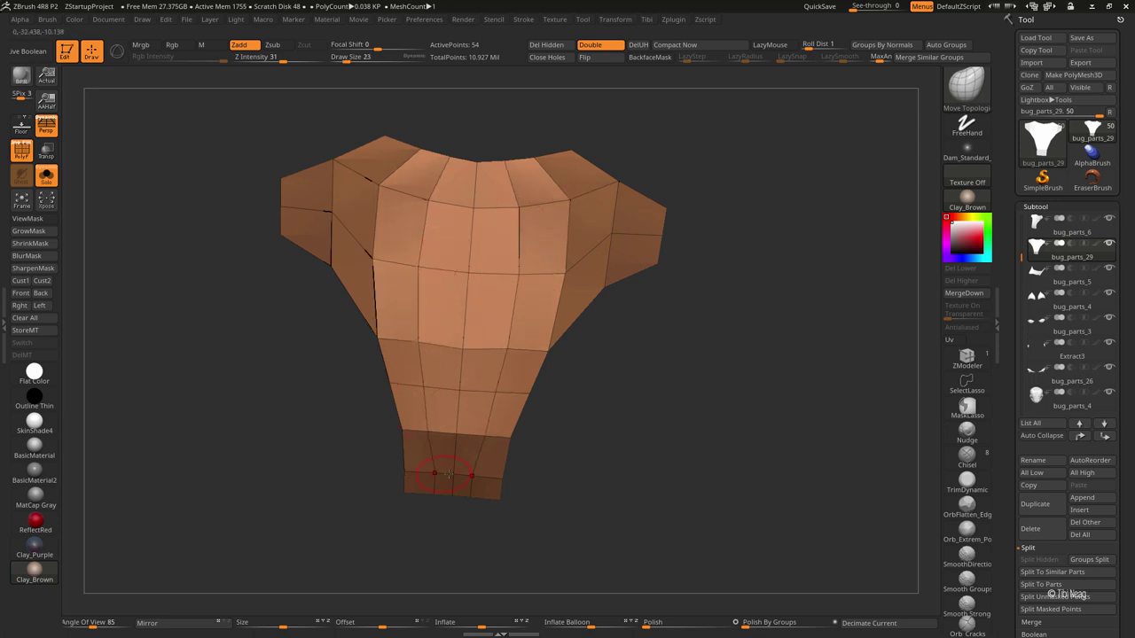
Step: Show the bug around the plate and pull the plate's lower faces down onto the sculpt
key("shift+alt+s")
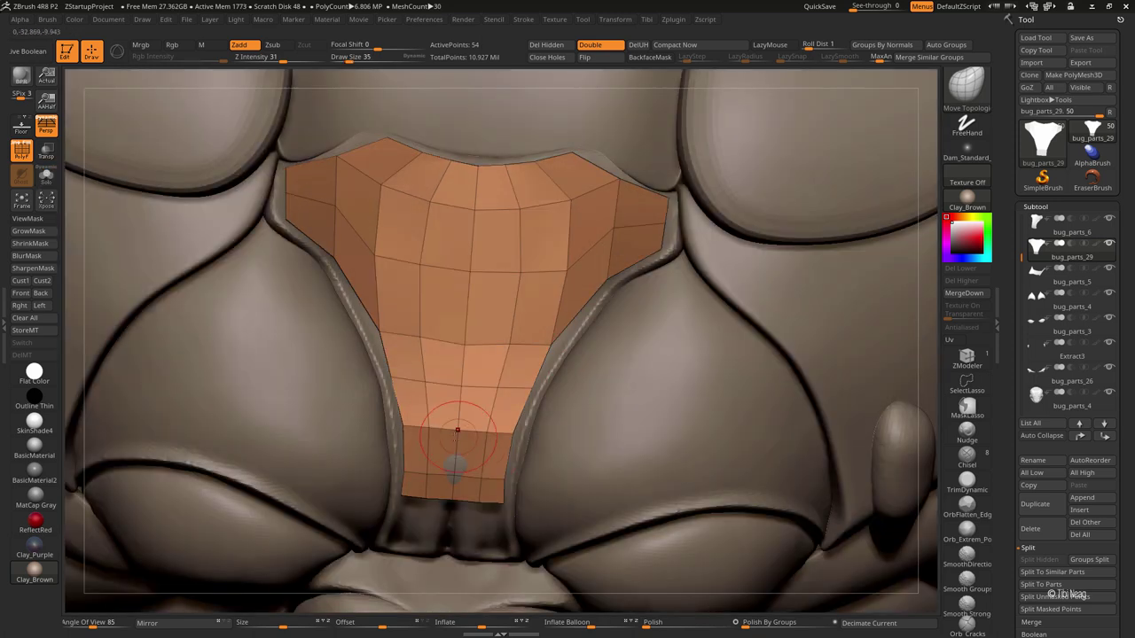
mouse_move(451, 405)
left_mouse_down()
mouse_move(450, 468)
mouse_move(491, 390)
left_mouse_up()
mouse_move(438, 350)
left_mouse_down()
mouse_move(436, 379)
mouse_move(473, 415)
mouse_move(417, 354)
mouse_move(419, 426)
left_mouse_up()
Step: Enlarge the brush and fit the left edge point and lower middle faces into the groove
key("space")
mouse_move(316, 468)
left_mouse_down()
mouse_move(481, 292)
mouse_move(501, 301)
mouse_move(612, 281)
mouse_move(481, 190)
left_mouse_up()
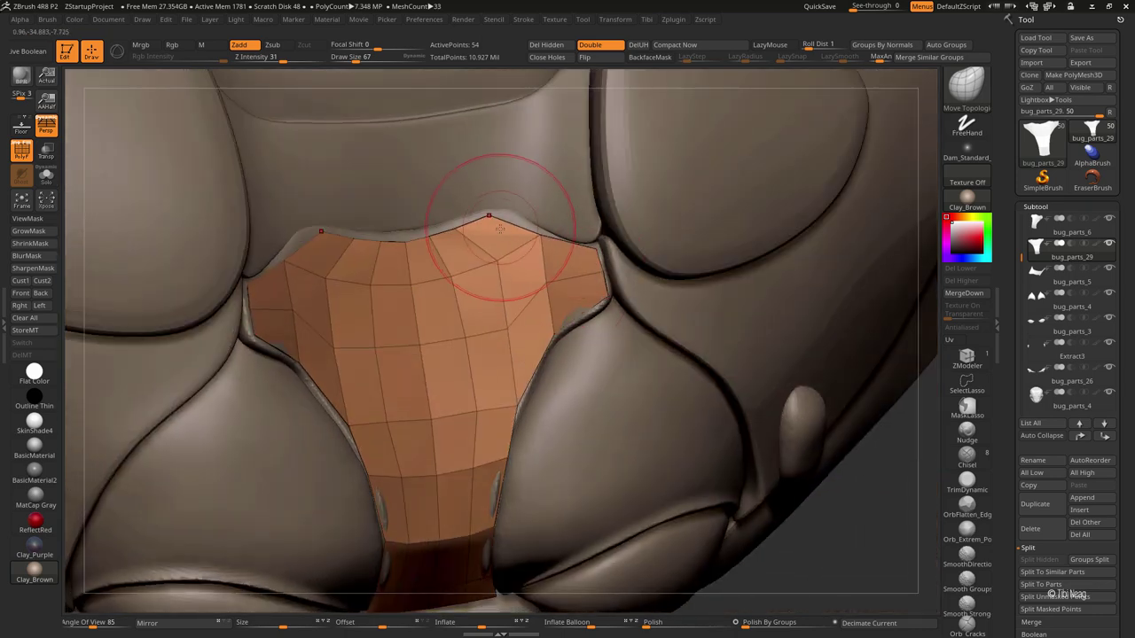
mouse_move(435, 227)
left_mouse_down()
mouse_move(316, 291)
mouse_move(278, 359)
mouse_move(329, 213)
mouse_move(325, 282)
mouse_move(373, 284)
mouse_move(380, 261)
mouse_move(404, 274)
left_mouse_up()
left_click_drag(288, 325, 279, 301)
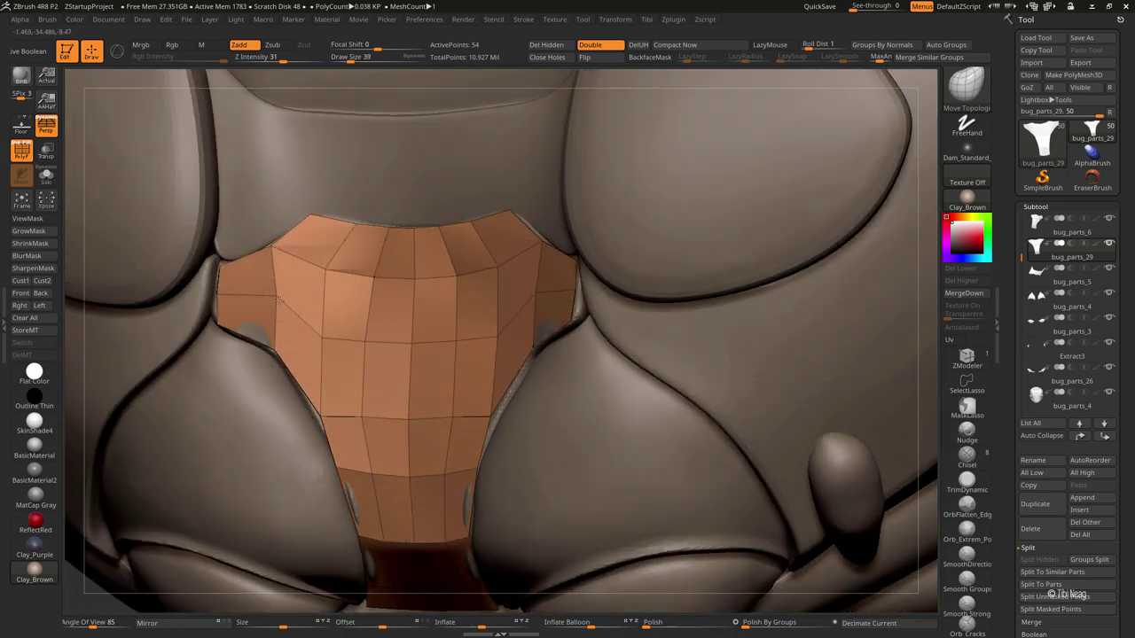
mouse_move(280, 350)
left_mouse_down()
mouse_move(274, 301)
mouse_move(266, 342)
mouse_move(323, 340)
left_mouse_up()
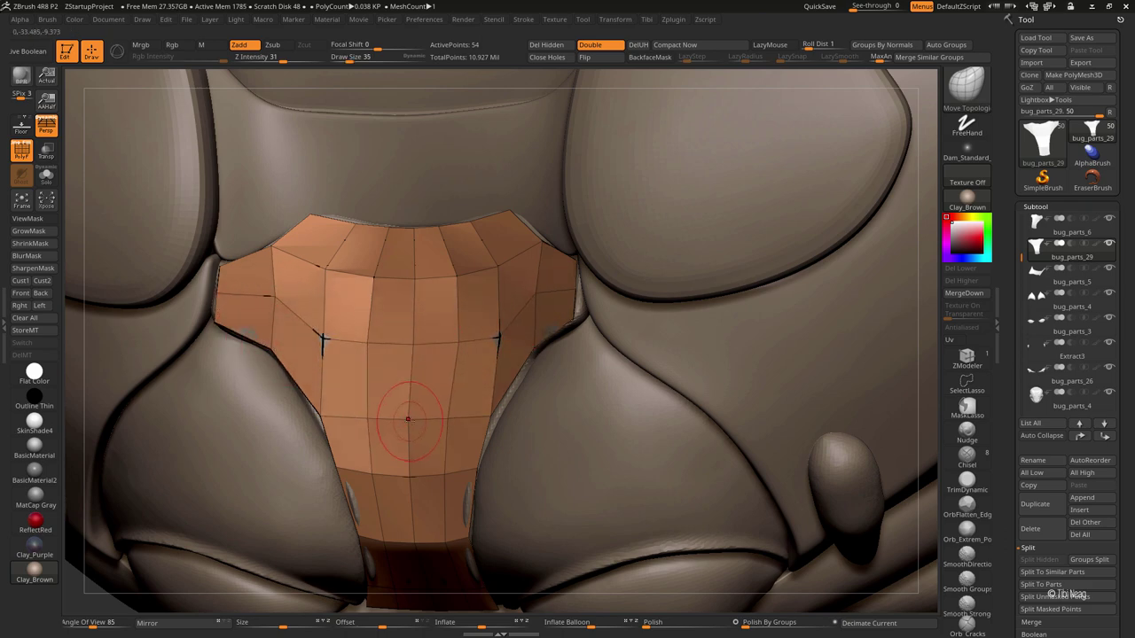
left_click_drag(393, 405, 409, 420)
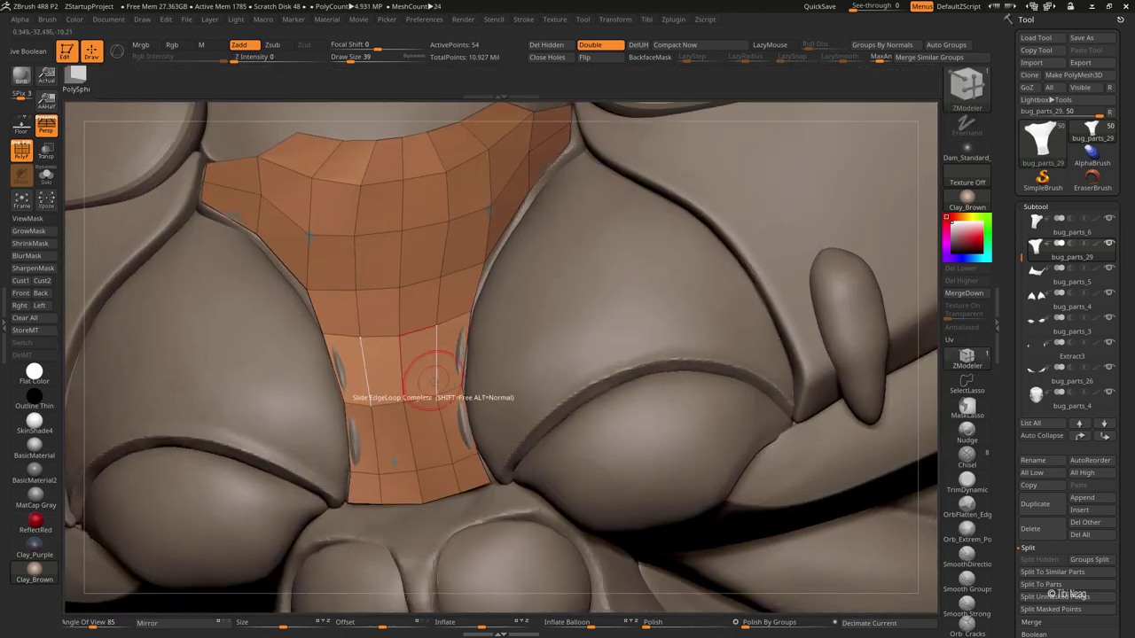
Step: Insert several edge loops across the isolated plate, then switch to nudging points
key("space")
left_click(383, 324)
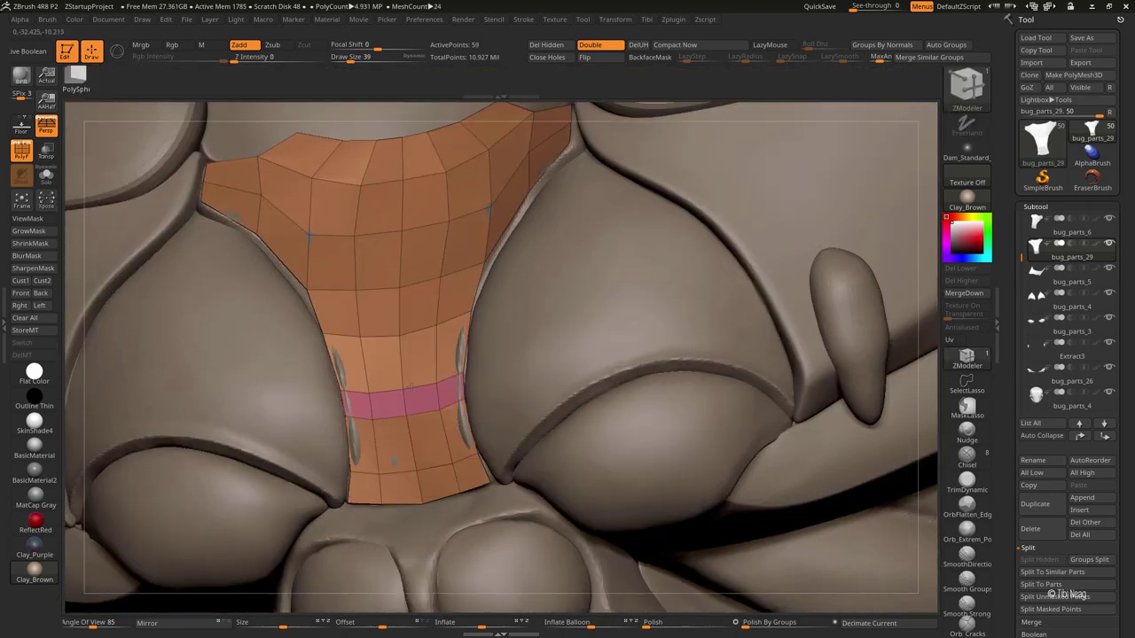
left_click(417, 399)
key("ctrl+shift+s")
left_click_drag(546, 298, 435, 309)
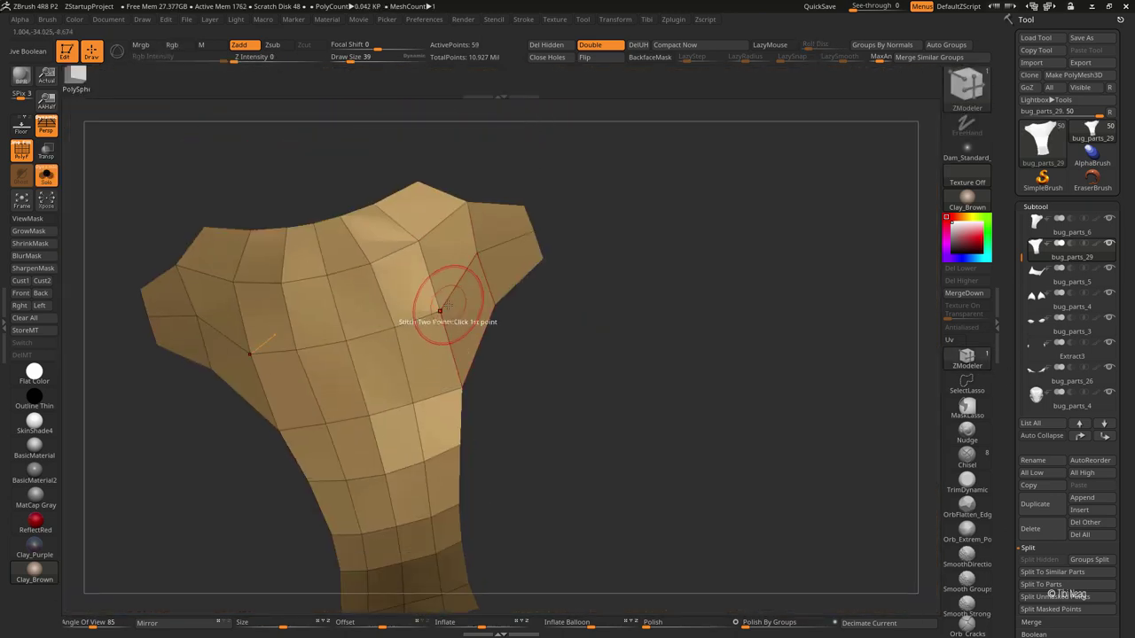
left_click(435, 312)
left_click(966, 430)
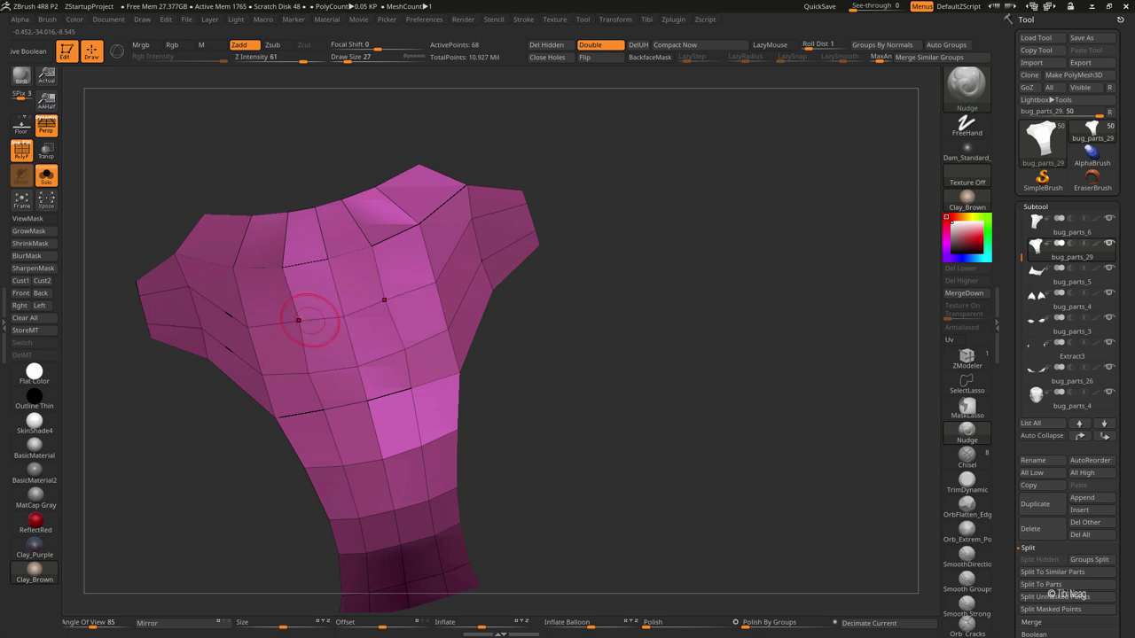
left_click_drag(577, 324, 500, 378)
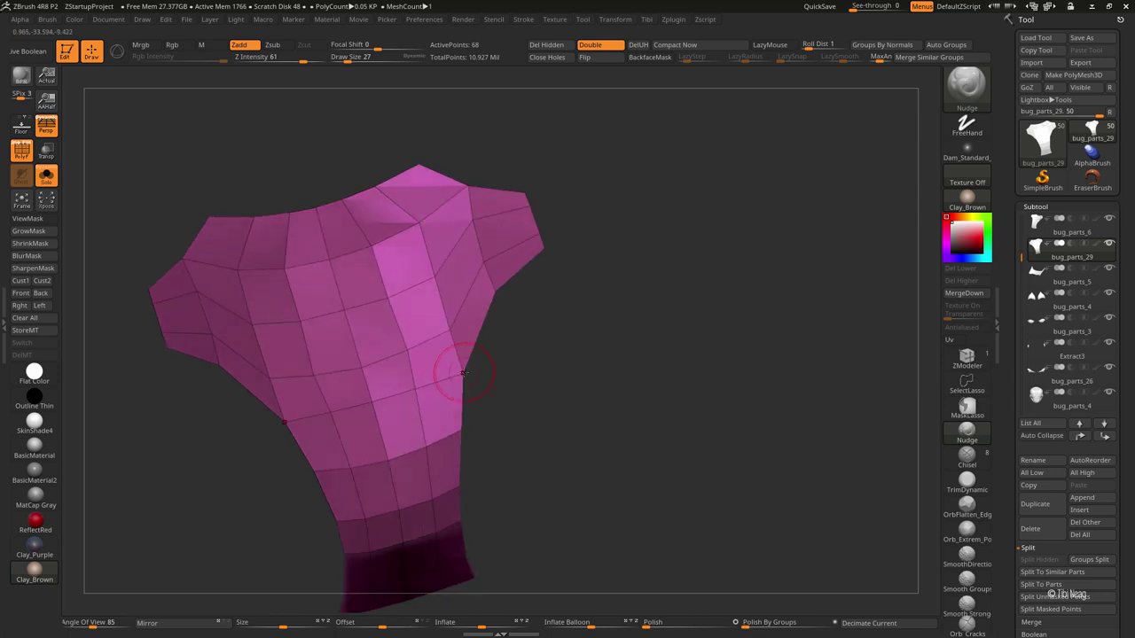
Step: Split an edge on the plate's right side and set up deleting edges
key("b")
key("z")
key("m")
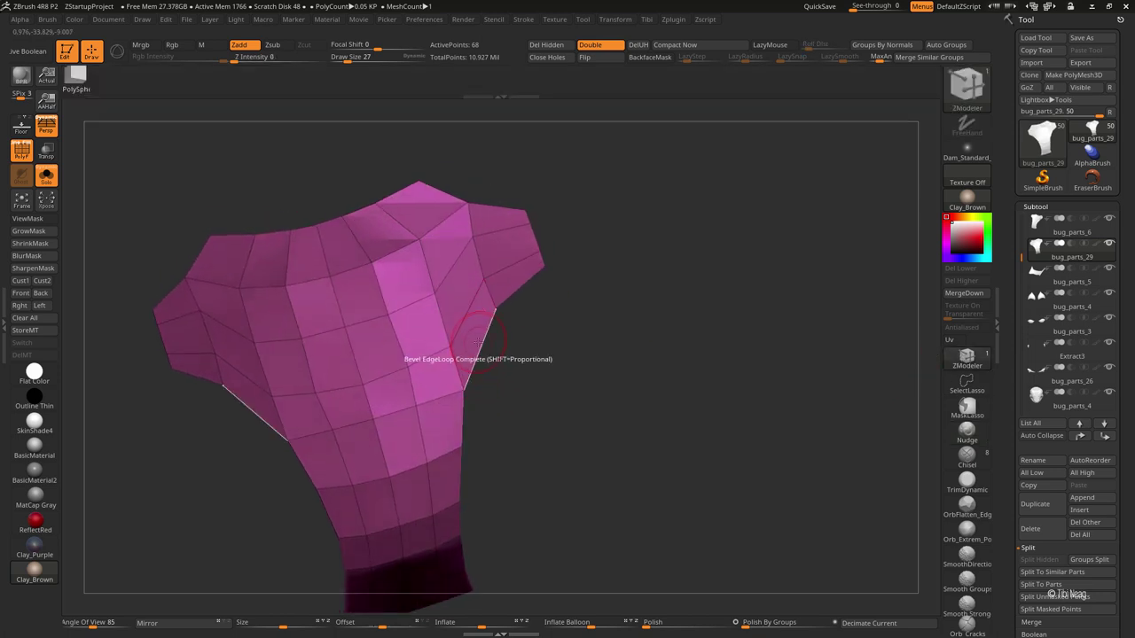
key("space")
left_click(544, 360)
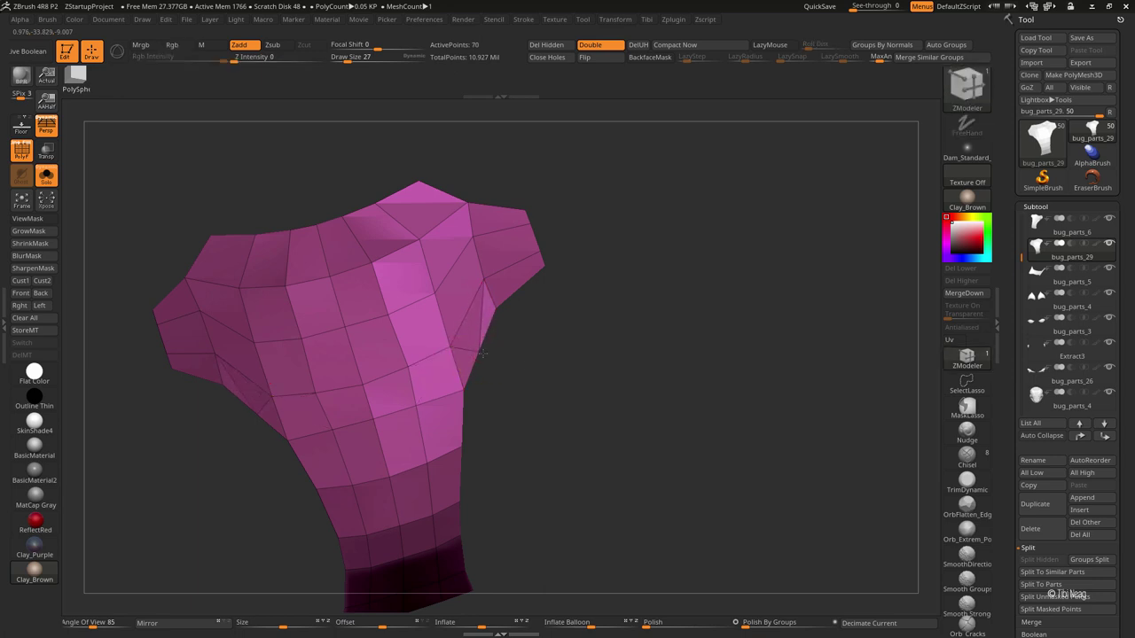
key("space")
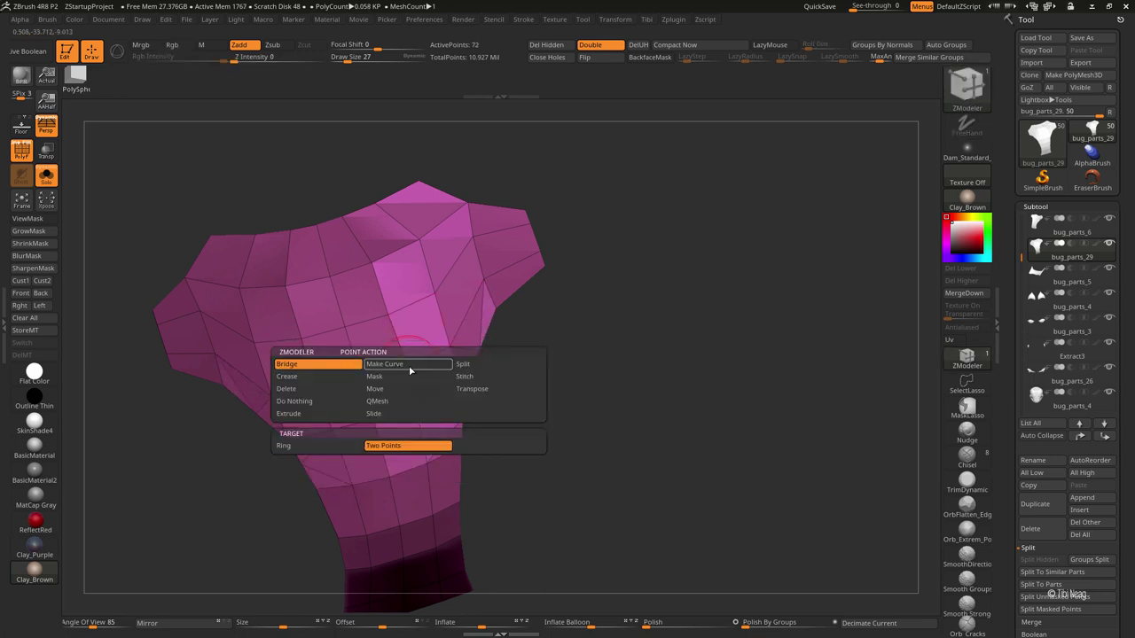
left_click(443, 372)
key("space")
left_click(346, 401)
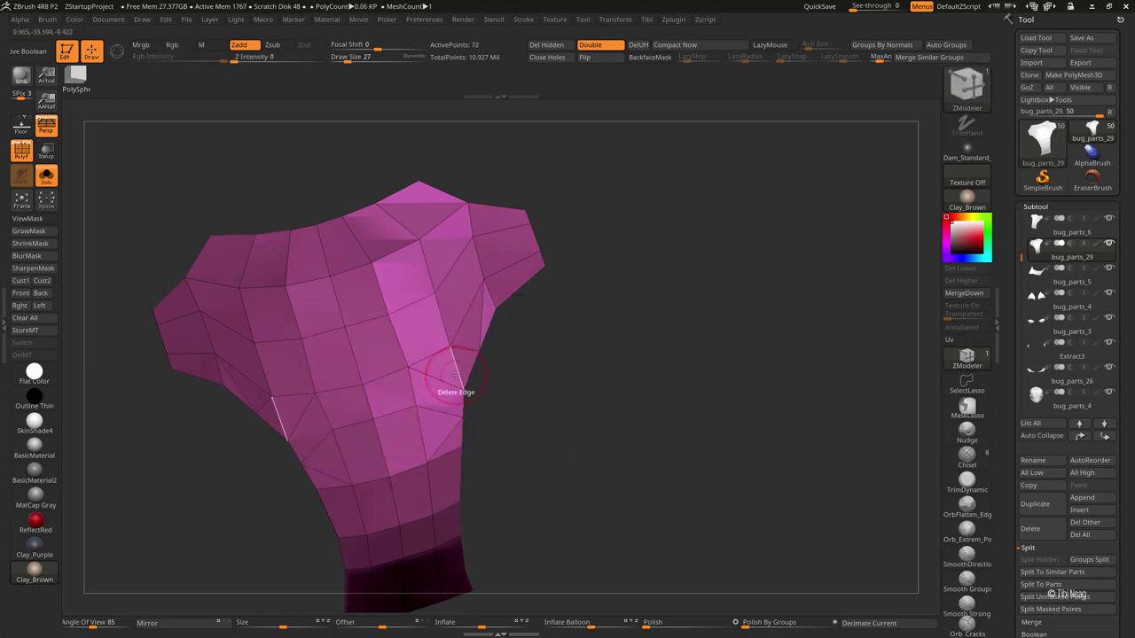
mouse_move(465, 365)
left_mouse_down()
mouse_move(499, 388)
mouse_move(532, 337)
left_mouse_up()
Step: Refit the plate's points between the sculpted bulges, checking against the bug, then show it alone
key("b")
key("m")
key("t")
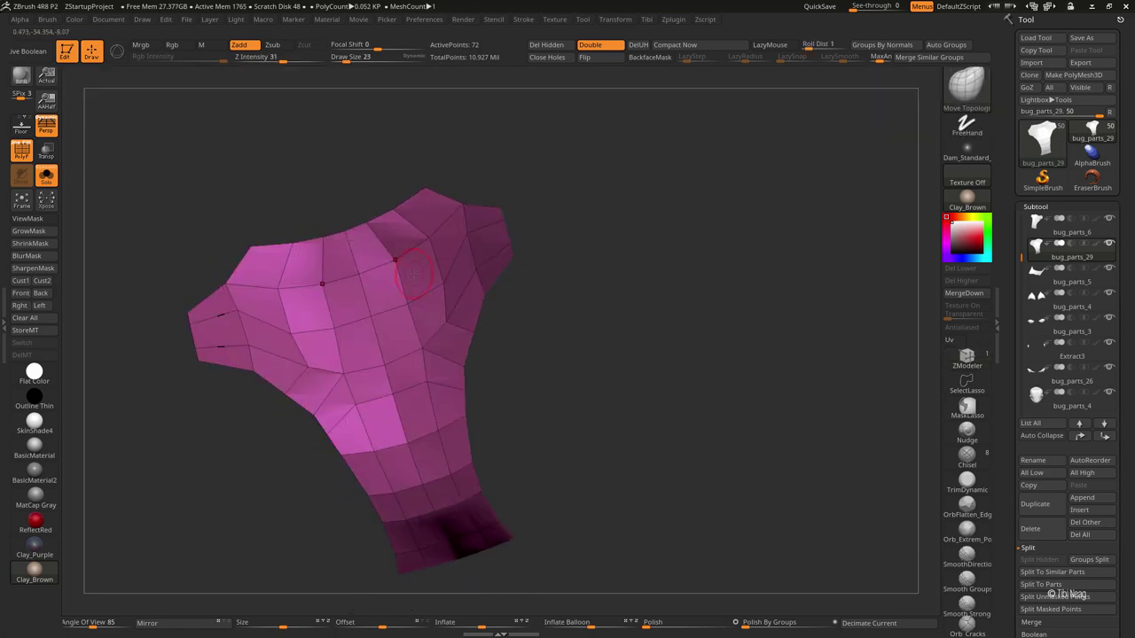
left_click(46, 176)
mouse_move(324, 424)
left_mouse_down()
mouse_move(355, 393)
mouse_move(374, 411)
left_mouse_up()
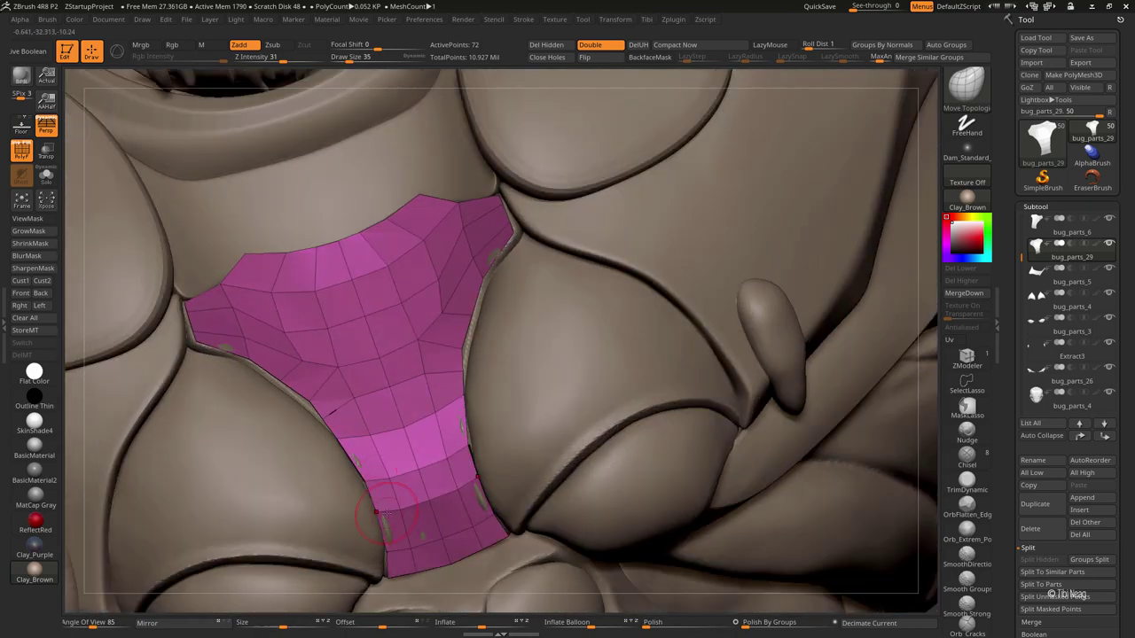
mouse_move(376, 513)
left_mouse_down()
mouse_move(410, 553)
mouse_move(266, 405)
mouse_move(431, 329)
left_mouse_up()
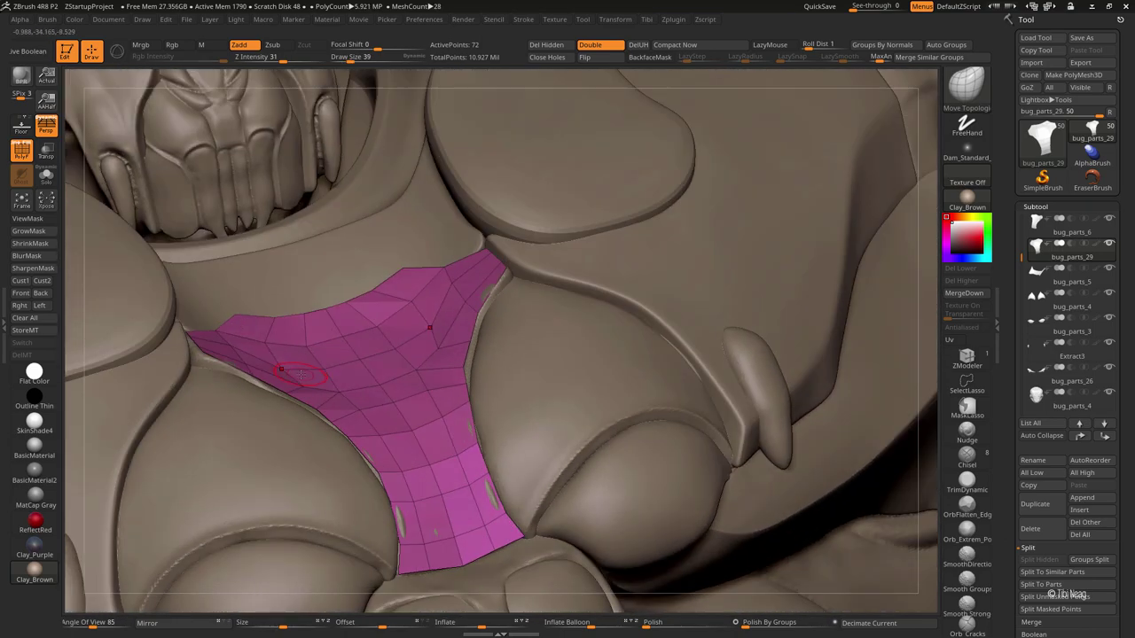
left_click(46, 175)
left_click_drag(381, 372, 403, 282)
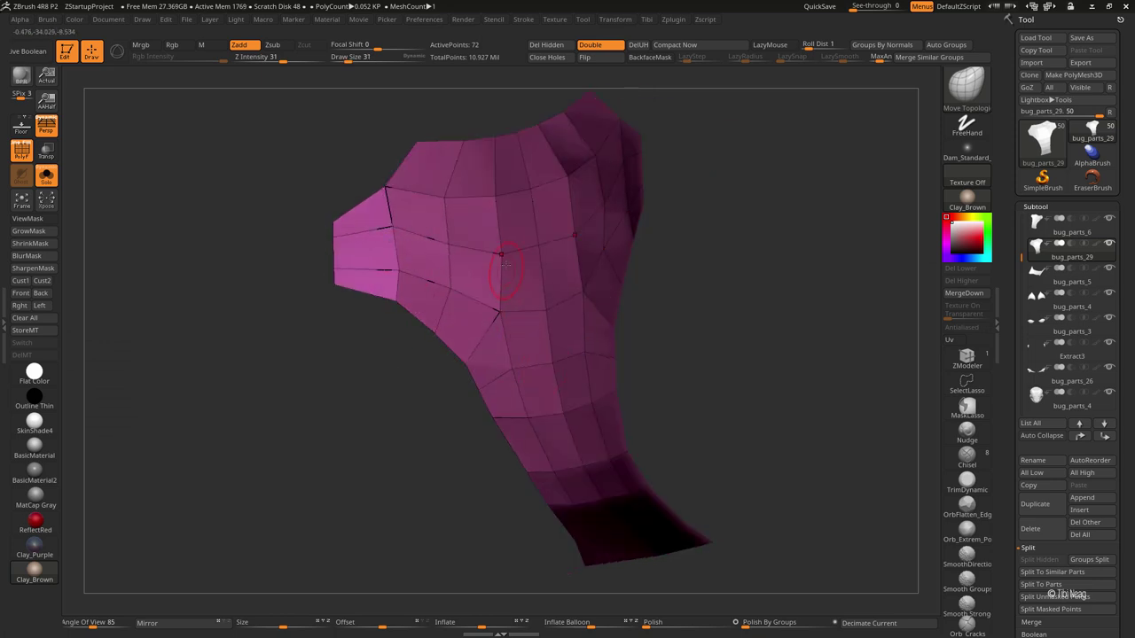
mouse_move(461, 155)
left_mouse_down()
mouse_move(479, 119)
mouse_move(406, 247)
left_mouse_up()
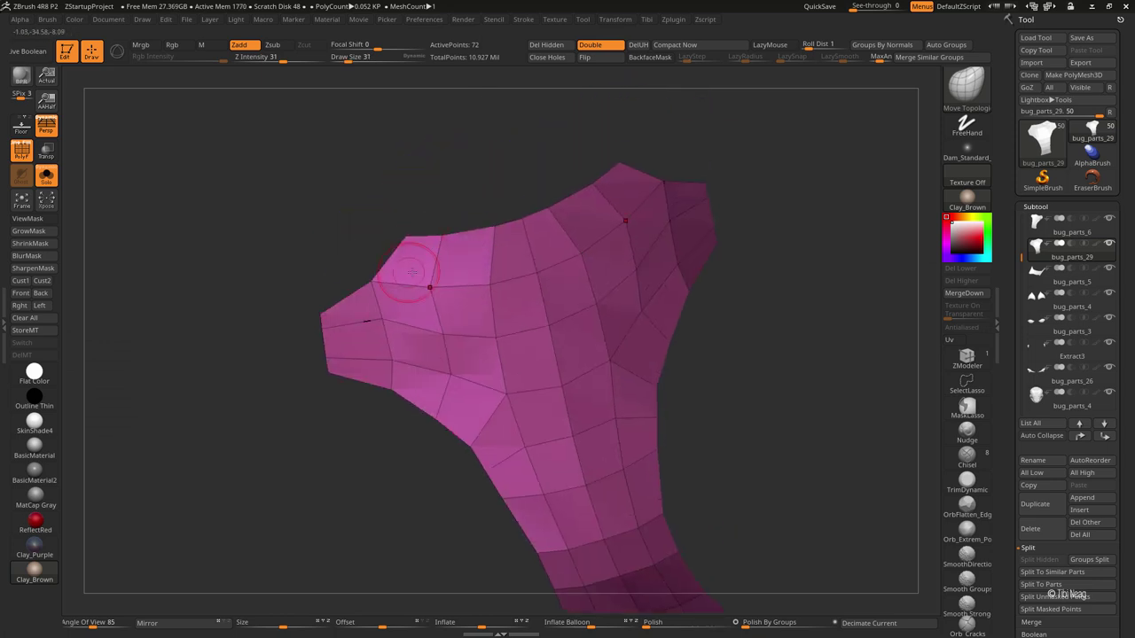
key("shift+ctrl+s")
left_click_drag(403, 330, 427, 339)
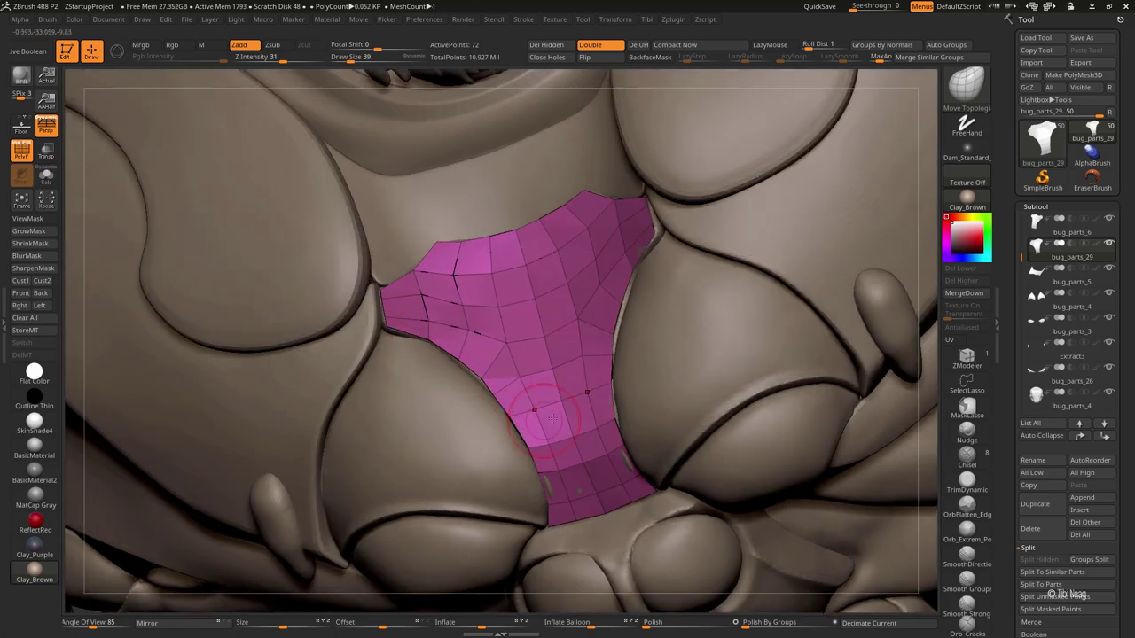
left_click_drag(552, 419, 554, 461)
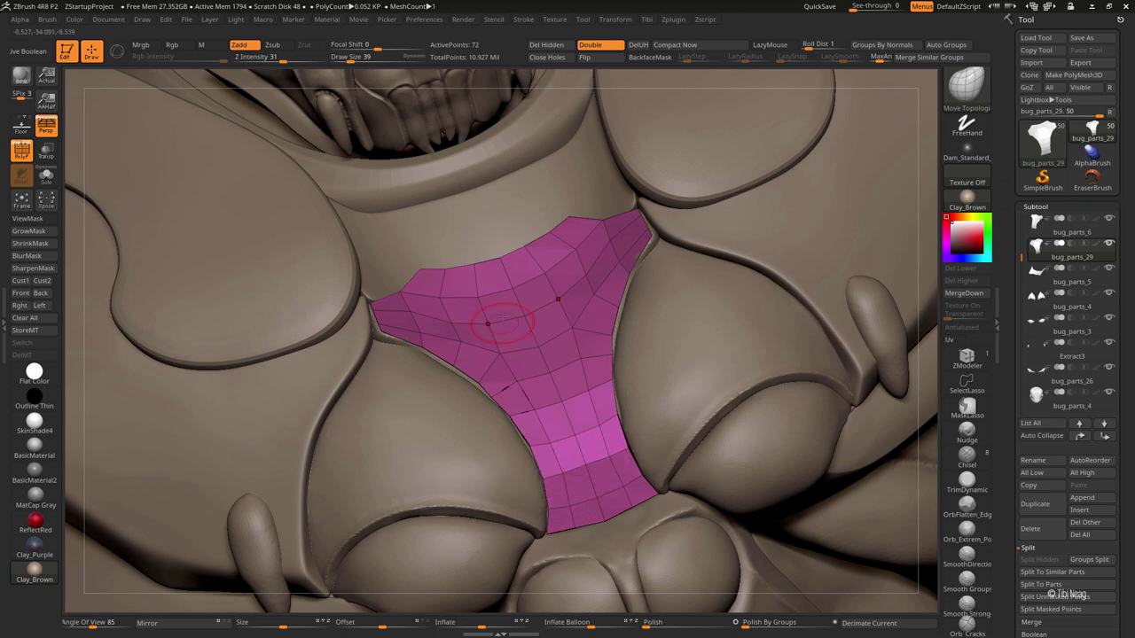
right_click_drag(501, 323, 595, 286)
key("ctrl+shift+f")
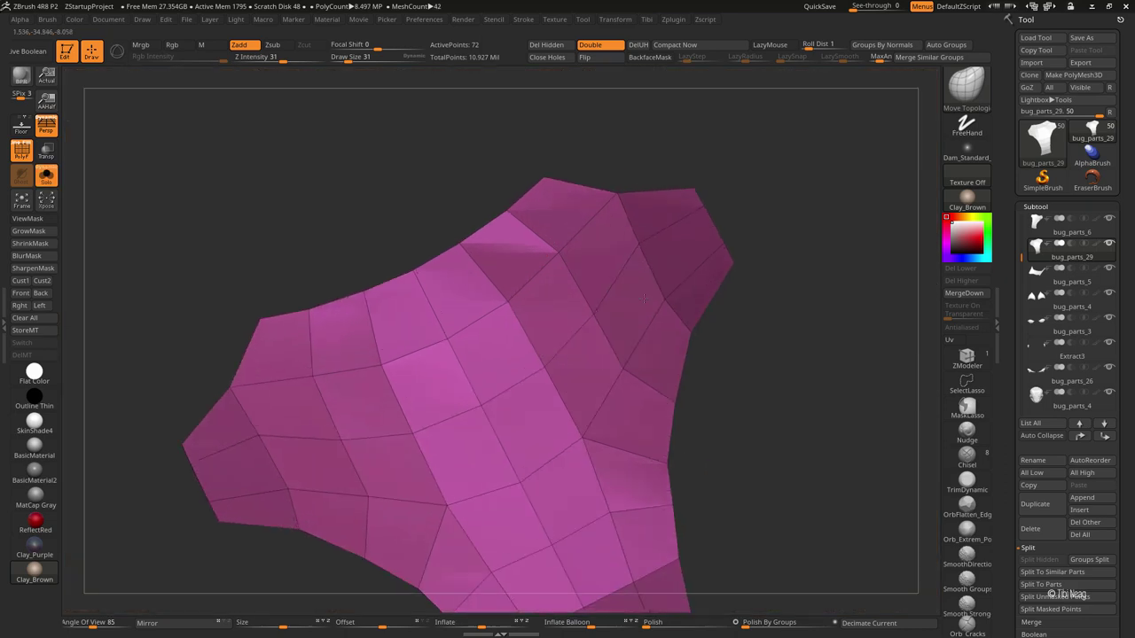
Step: Switch to ZModeler and set the edge action to Delete while checking the patch shape
right_click_drag(644, 299, 635, 198)
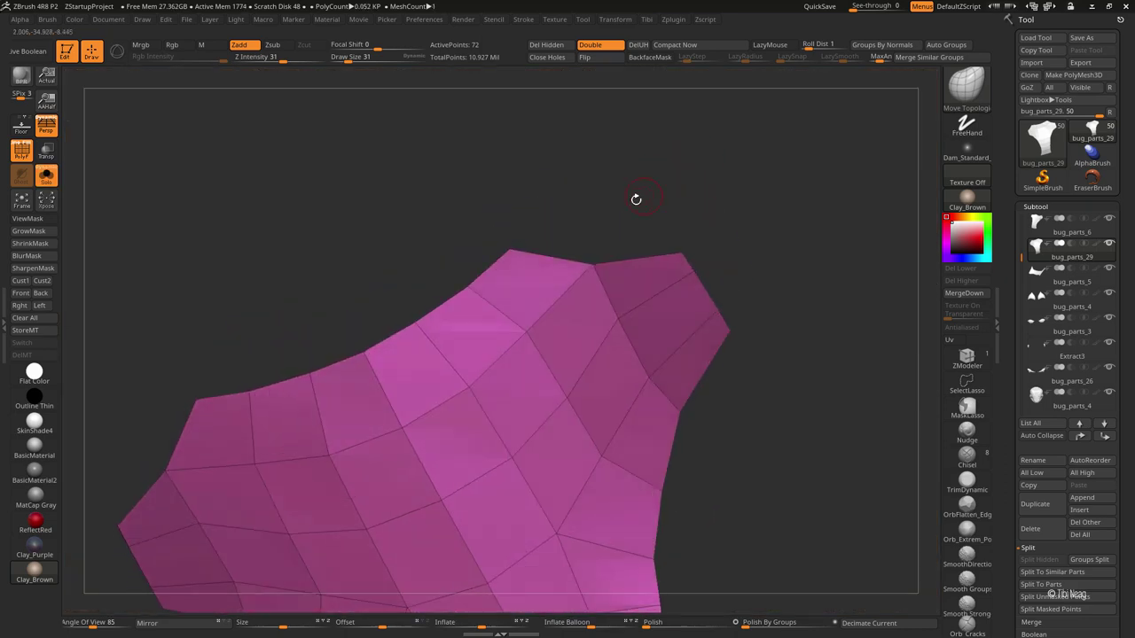
left_click(967, 357)
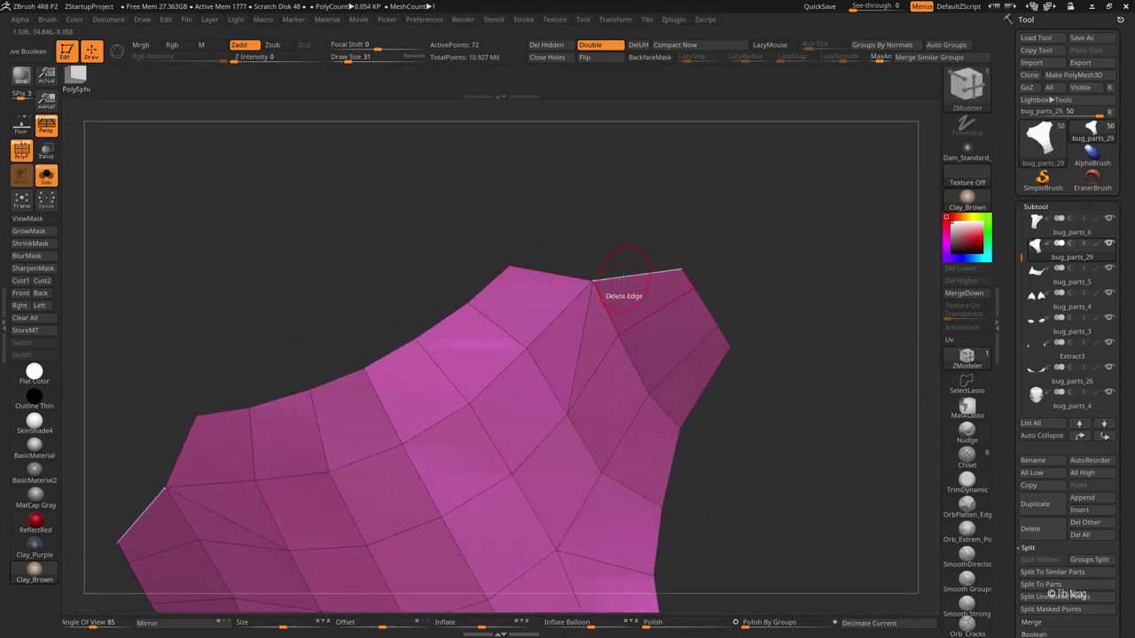
key("space")
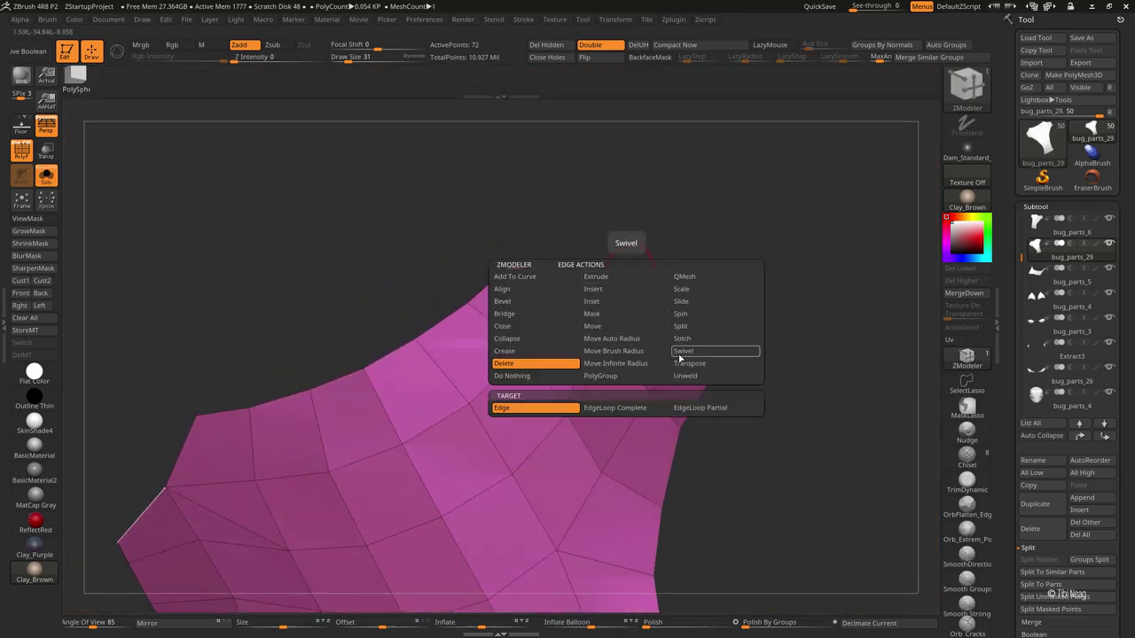
left_click(721, 349)
key("space")
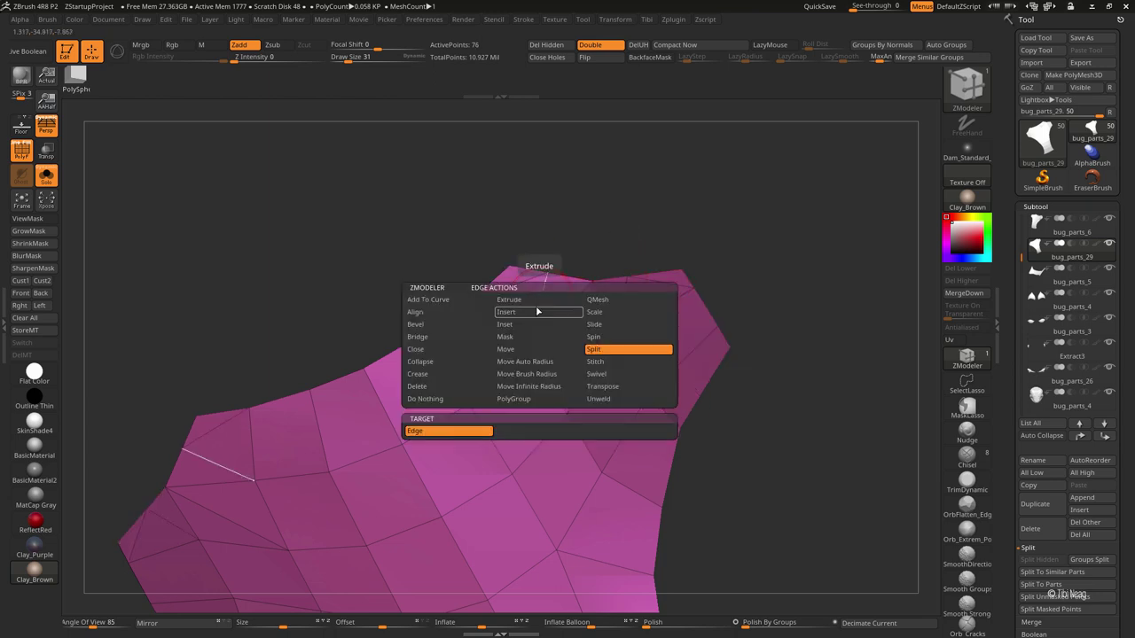
left_click(427, 374)
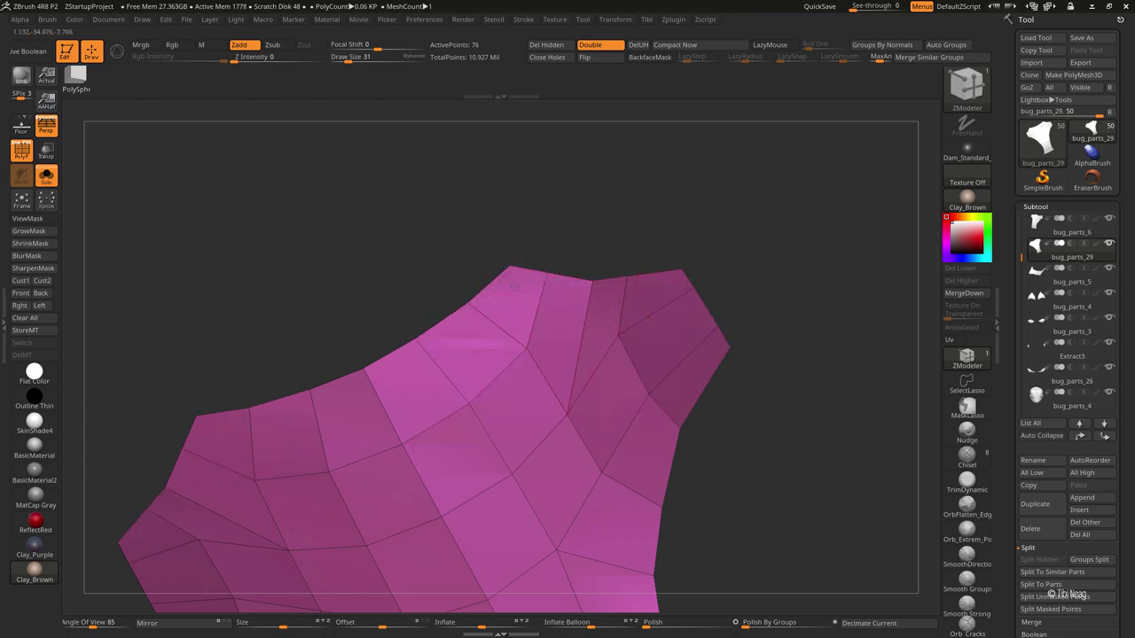
mouse_move(567, 233)
left_mouse_down()
mouse_move(621, 223)
mouse_move(617, 310)
left_mouse_up()
Step: Switch to Move Topological and inspect the patch with and without the surrounding bug
key("b")
key("m")
key("t")
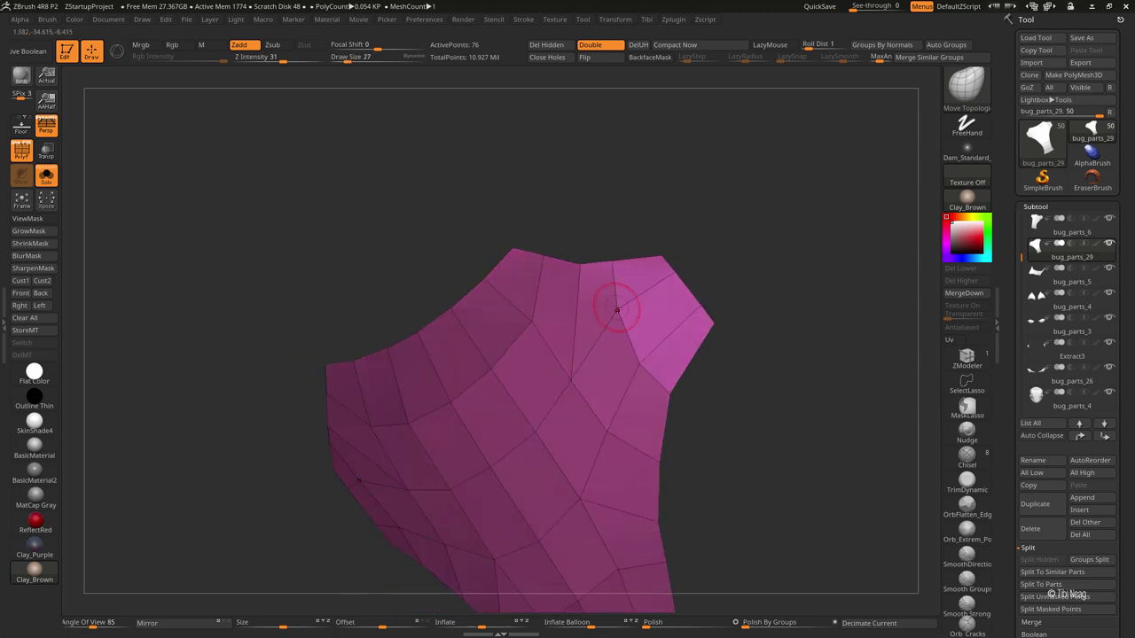
mouse_move(643, 316)
right_mouse_down()
mouse_move(574, 323)
mouse_move(554, 165)
right_mouse_up()
key("alt+s")
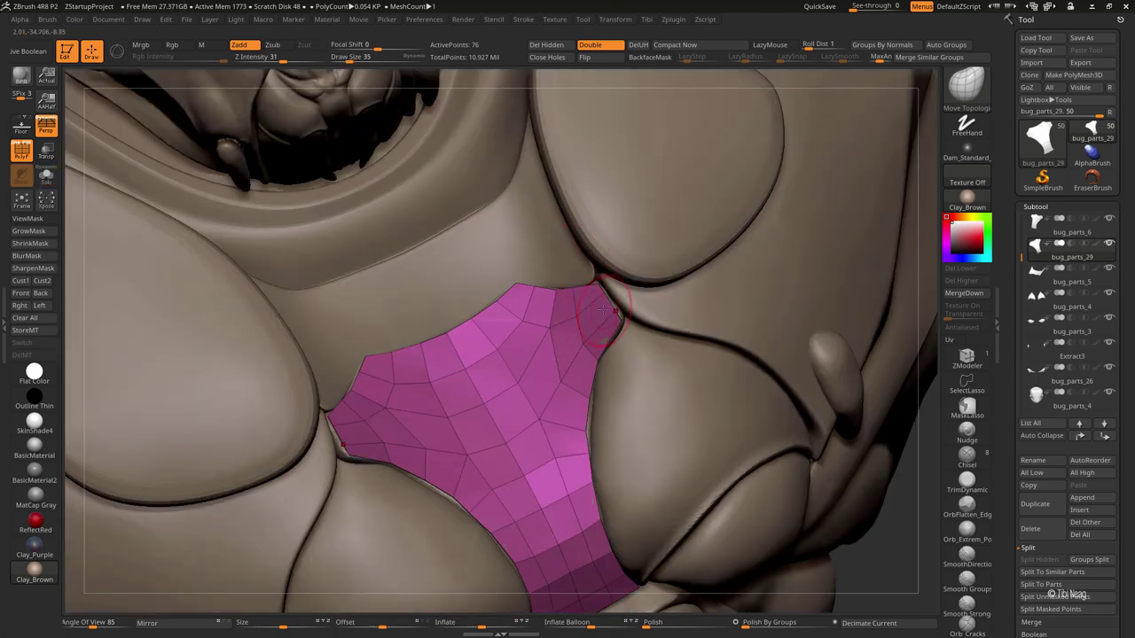
key("alt+s")
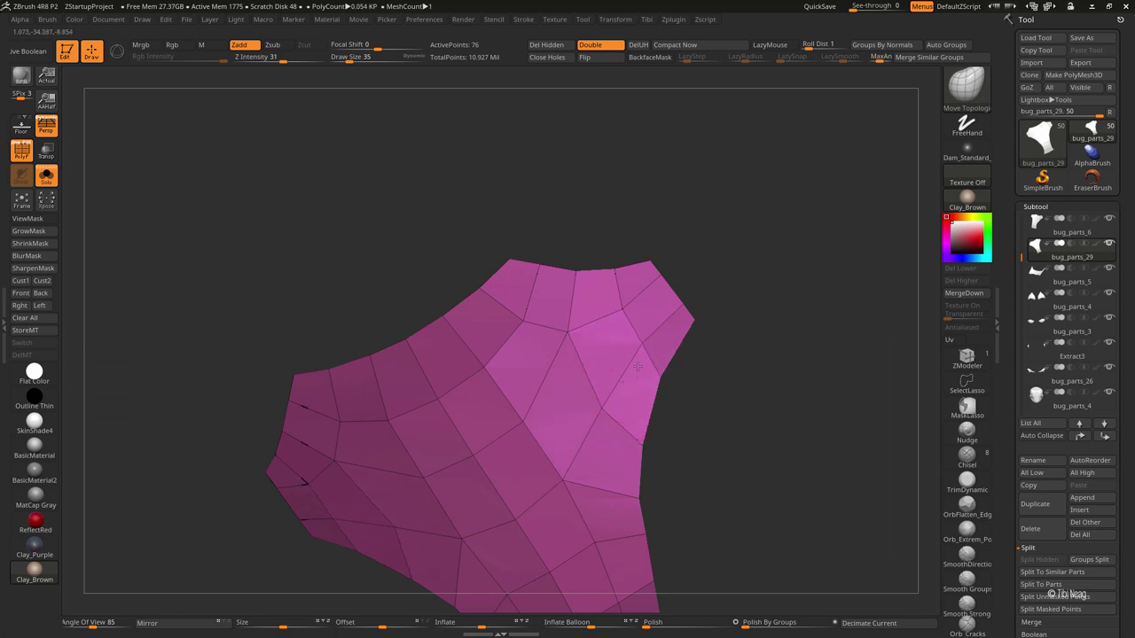
right_click_drag(562, 479, 584, 337)
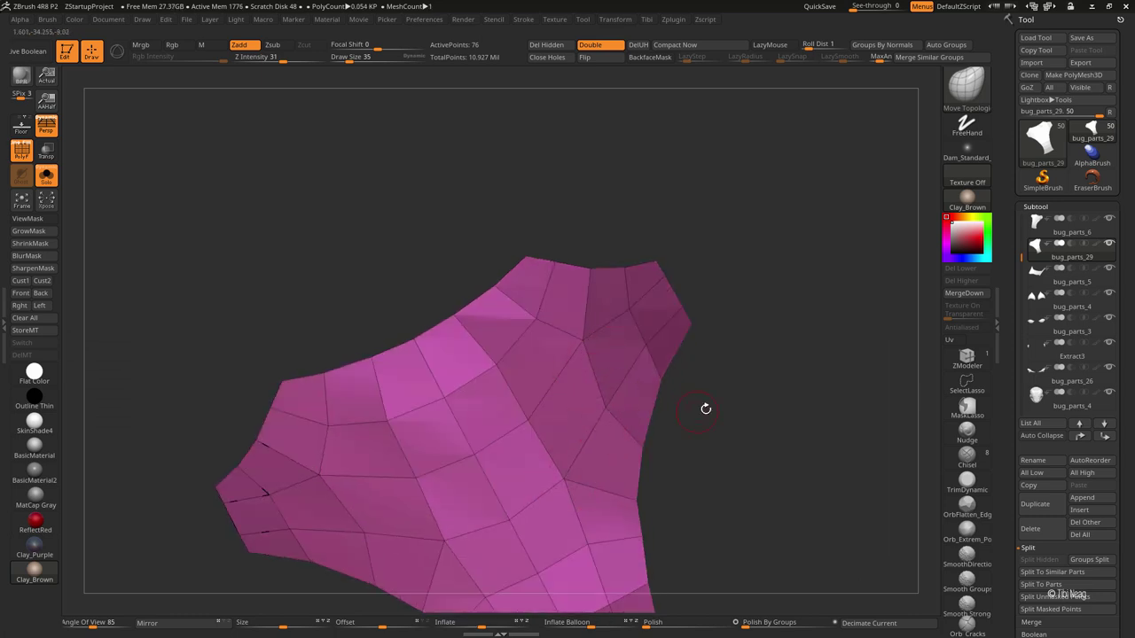
mouse_move(706, 409)
right_mouse_down()
mouse_move(527, 212)
mouse_move(408, 385)
mouse_move(470, 422)
right_mouse_up()
key("alt+s")
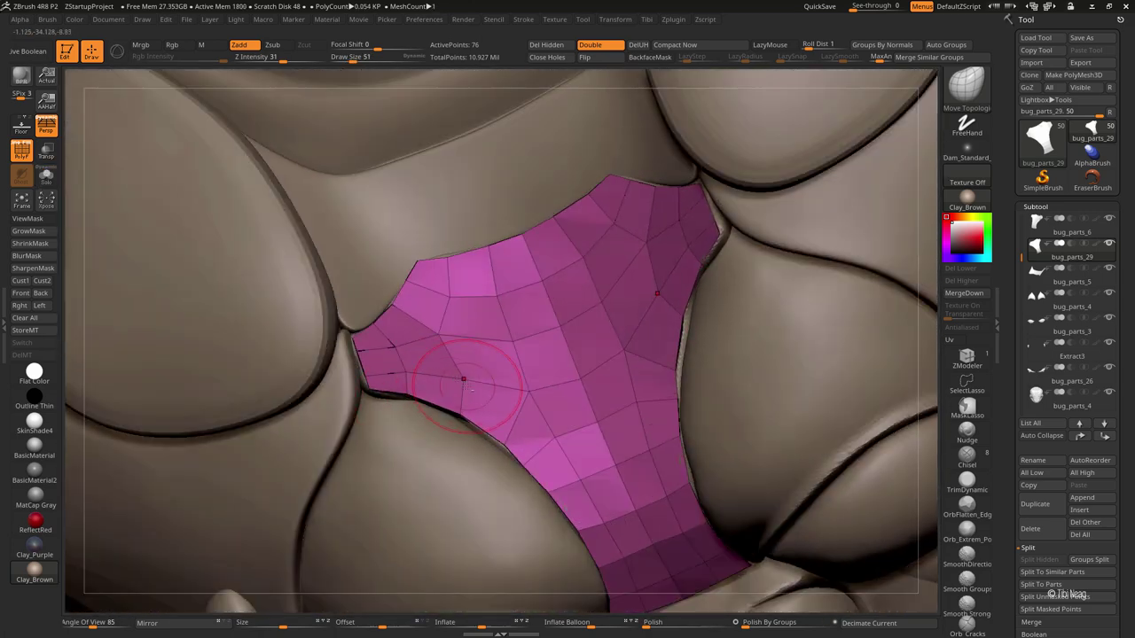
Step: Nudge the patch's left wing edges snug into the gap and check it among neighbouring parts
right_click_drag(441, 324, 404, 305)
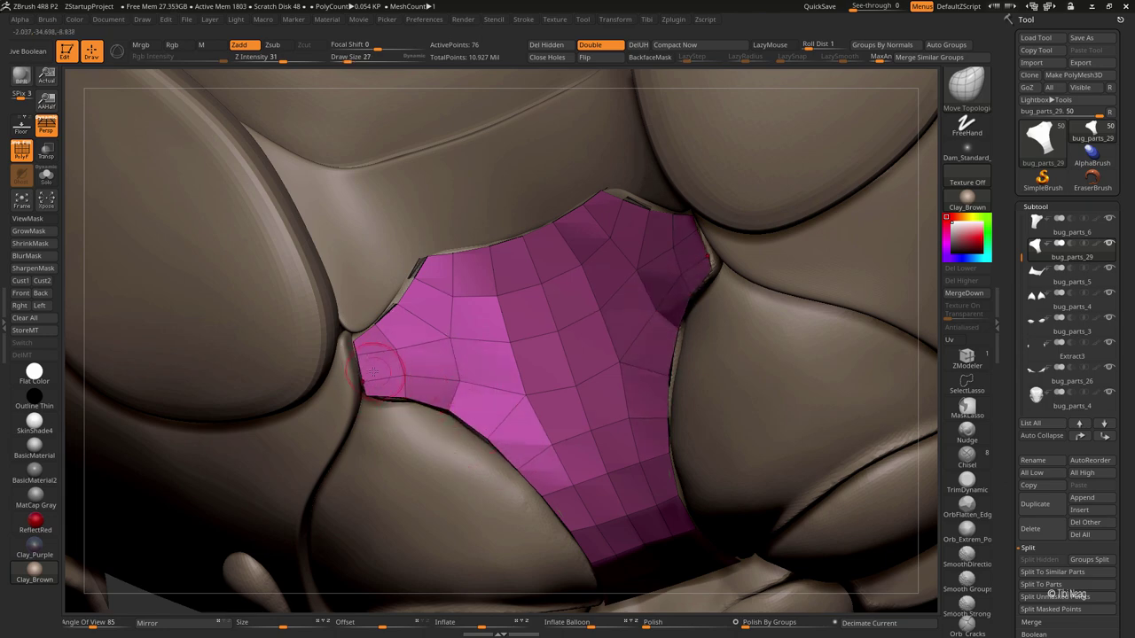
right_click_drag(377, 403, 392, 337)
key("shift+alt+s")
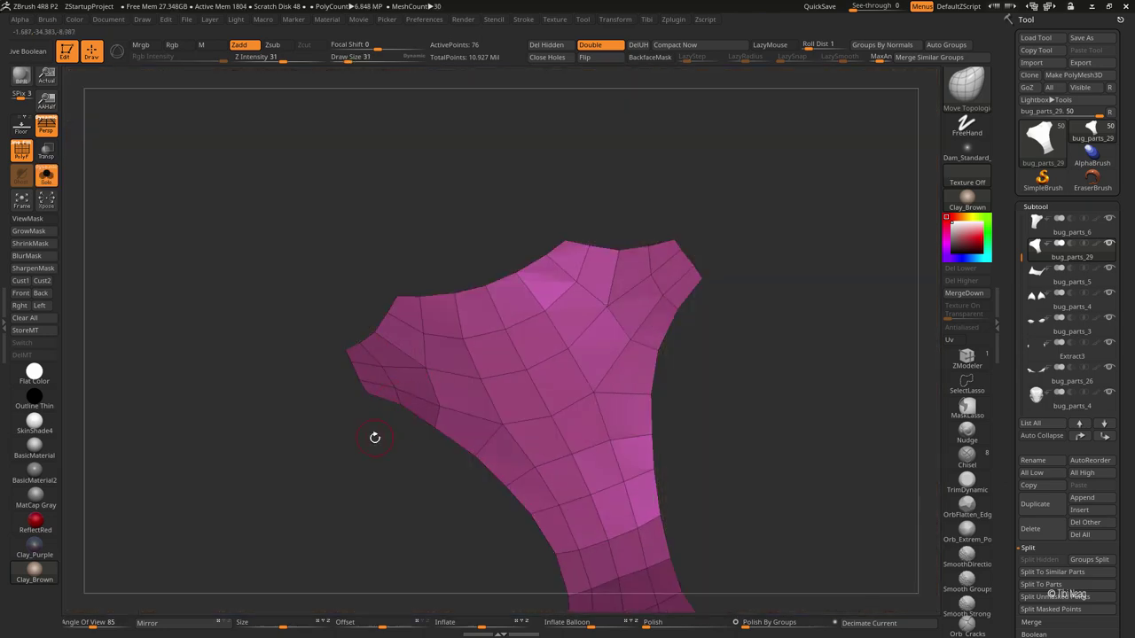
mouse_move(374, 435)
right_mouse_down()
mouse_move(368, 396)
mouse_move(348, 377)
right_mouse_up()
key("shift+alt+s")
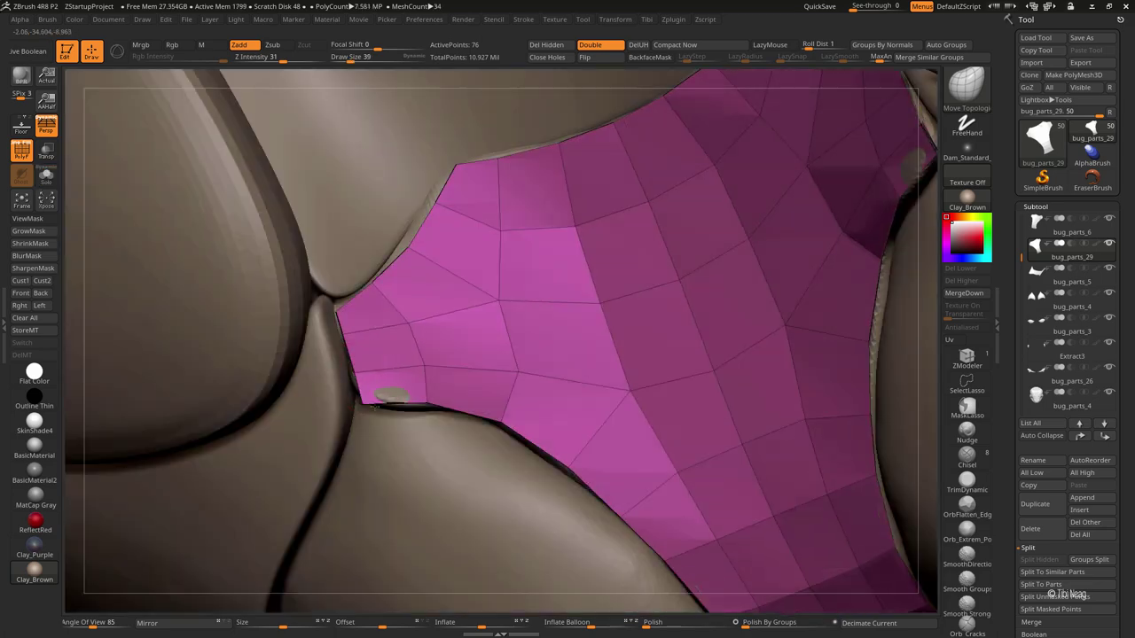
mouse_move(451, 164)
right_mouse_down()
mouse_move(565, 286)
mouse_move(620, 310)
right_mouse_up()
Step: Extrude the whole pink patch into a thick shell with ZModeler Polygon Extrude
key("shift+alt+s")
key("b")
key("z")
key("m")
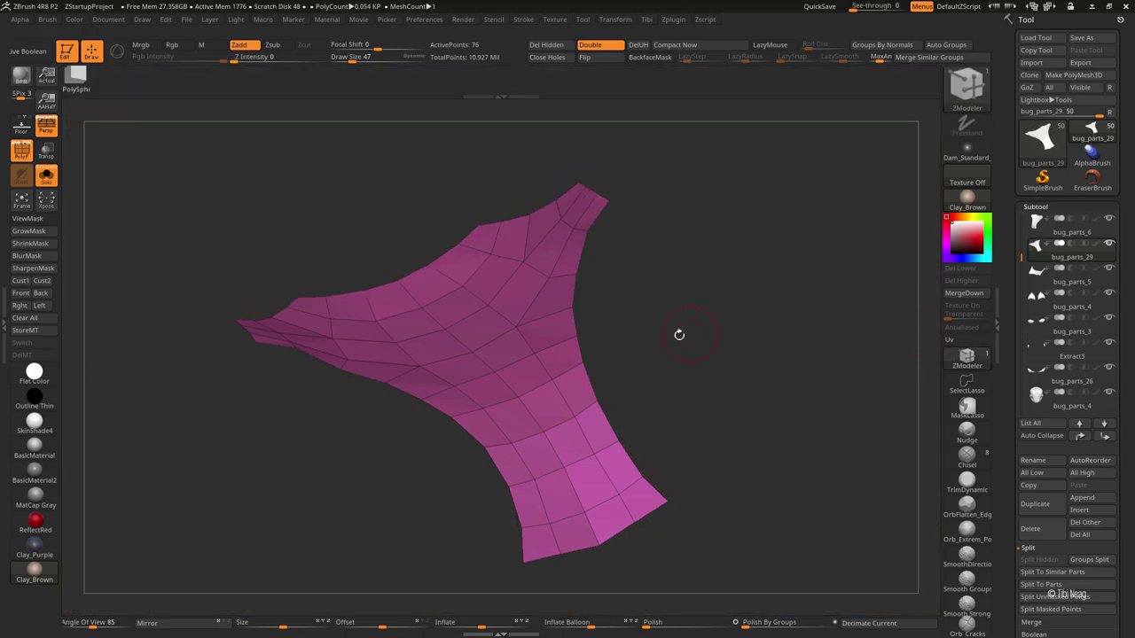
right_click_drag(679, 332, 529, 266)
key("space")
left_click(456, 292)
left_click(465, 344)
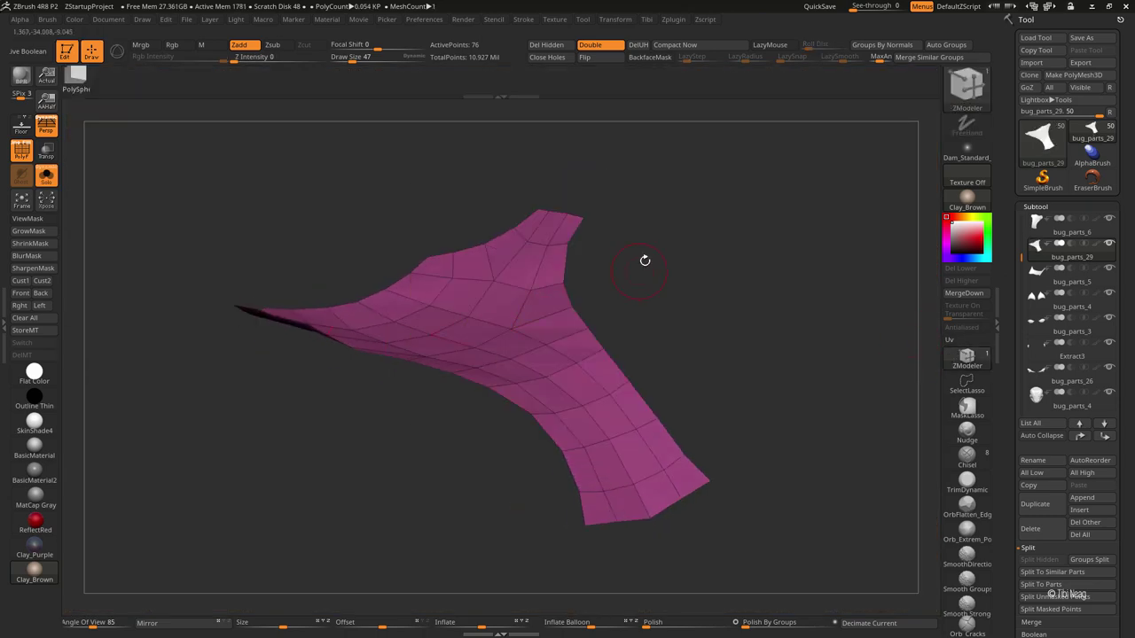
left_click_drag(532, 281, 552, 292)
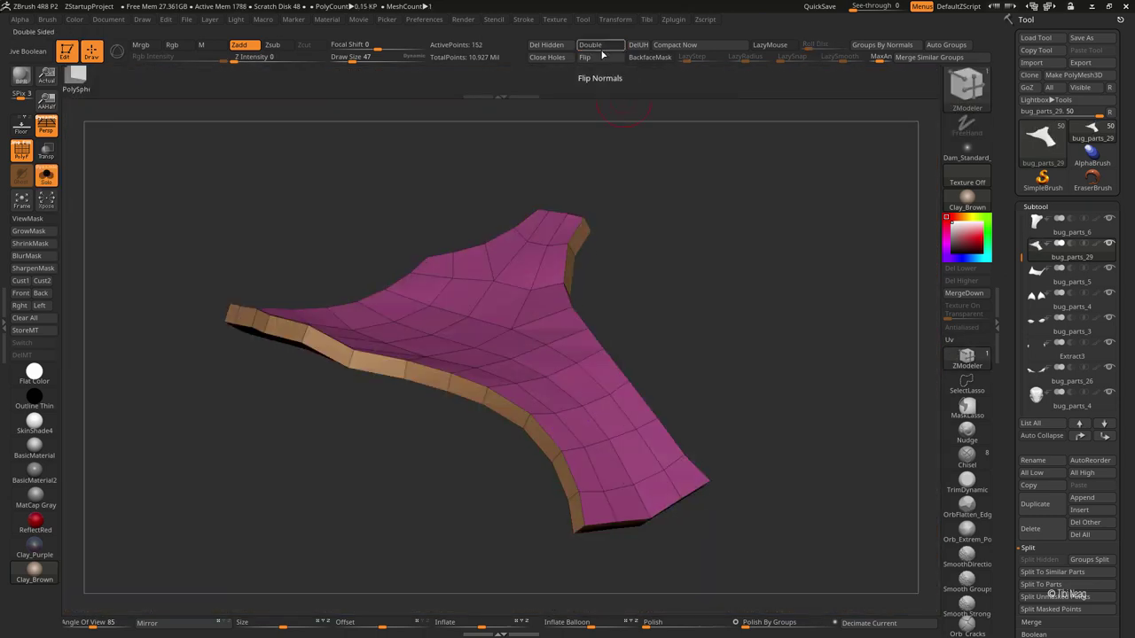
Step: Enable Double, group the underside faces and remove the leftover inner faces with Del Hidden
left_click(600, 46)
right_click_drag(568, 355, 523, 293)
right_click(523, 292)
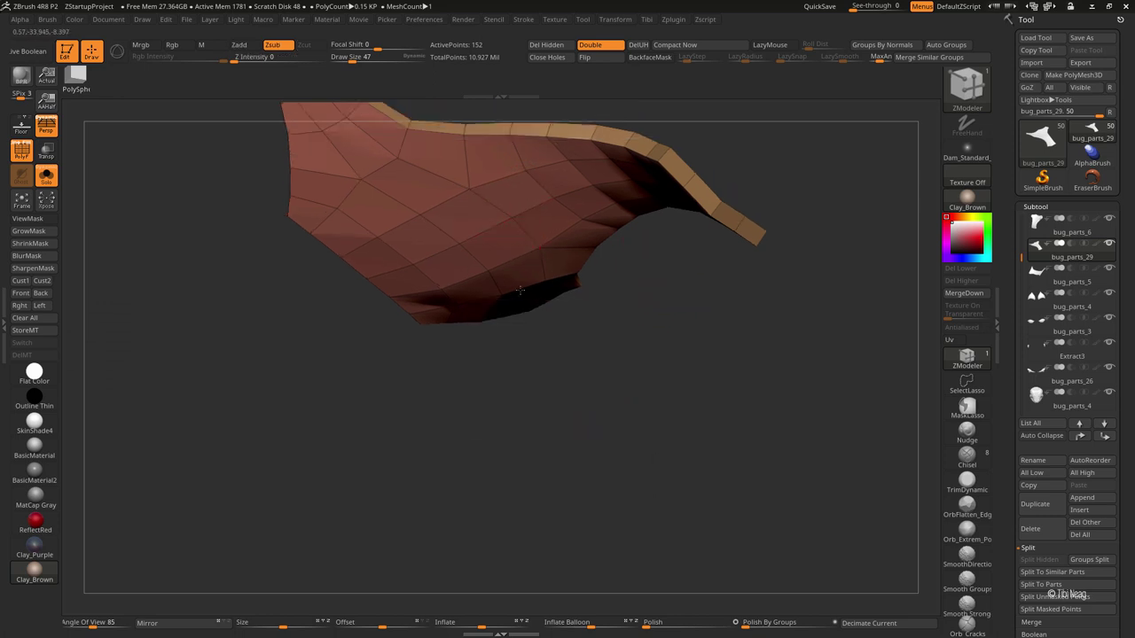
key("space")
left_click(500, 265)
left_click(577, 387)
left_click(499, 193)
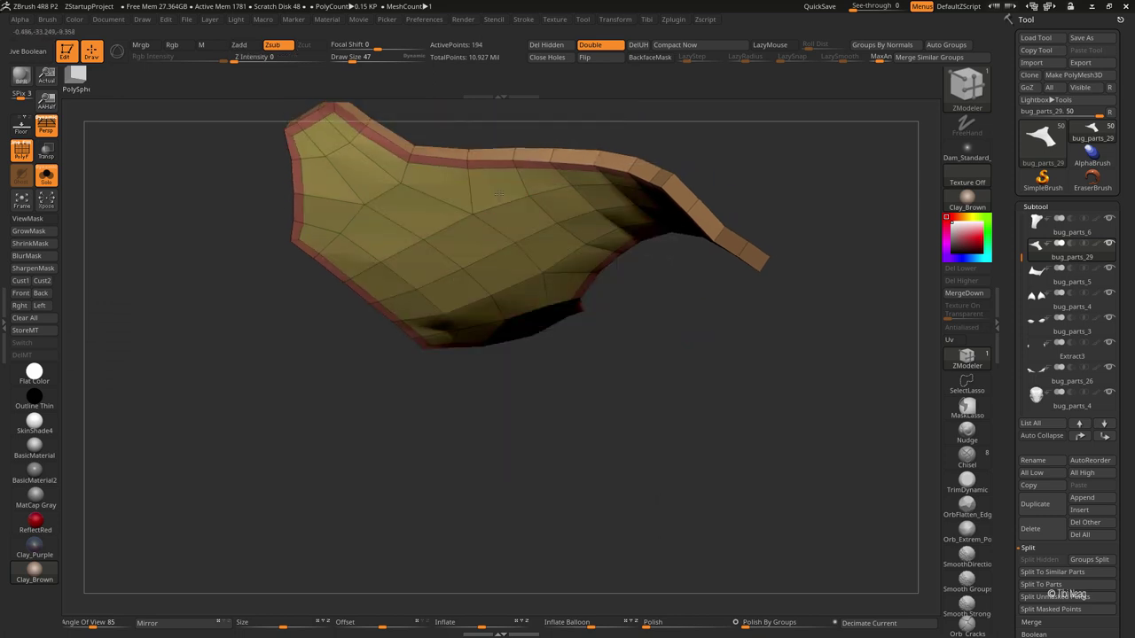
left_click(550, 44)
Step: Preview the 160-point shell with Dynamic Subdiv against the bug, then return to low resolution
mouse_move(594, 89)
left_mouse_down()
mouse_move(750, 363)
mouse_move(724, 410)
left_mouse_up()
key("shift+alt+s")
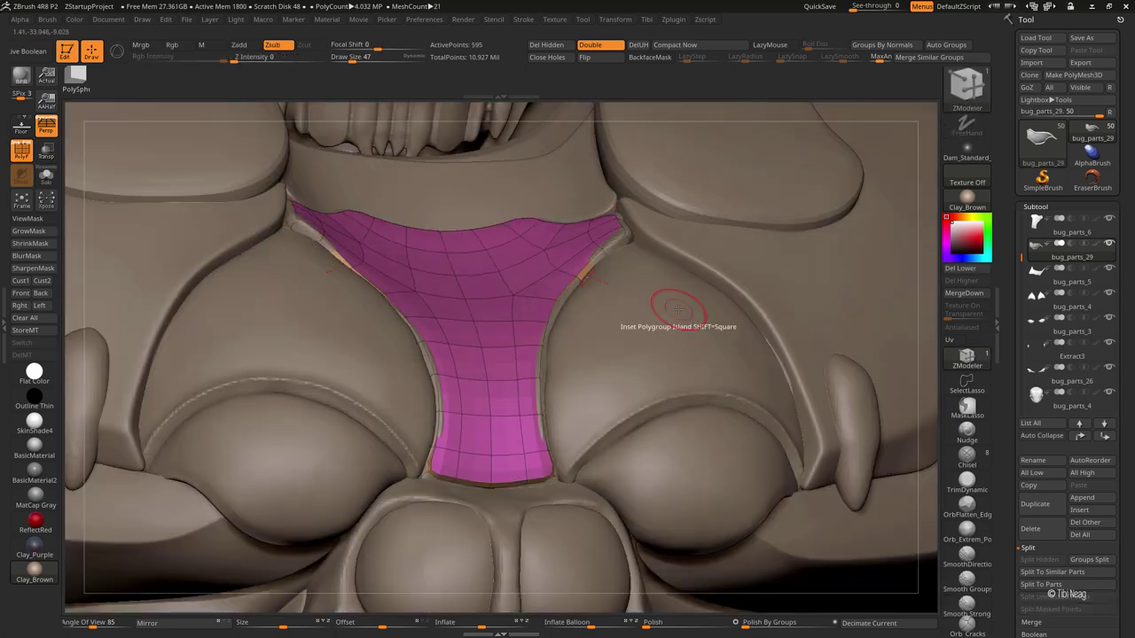
key("shift+alt+s")
key("shift+f")
key("ctrl+d")
key("ctrl+d")
key("shift+alt+s")
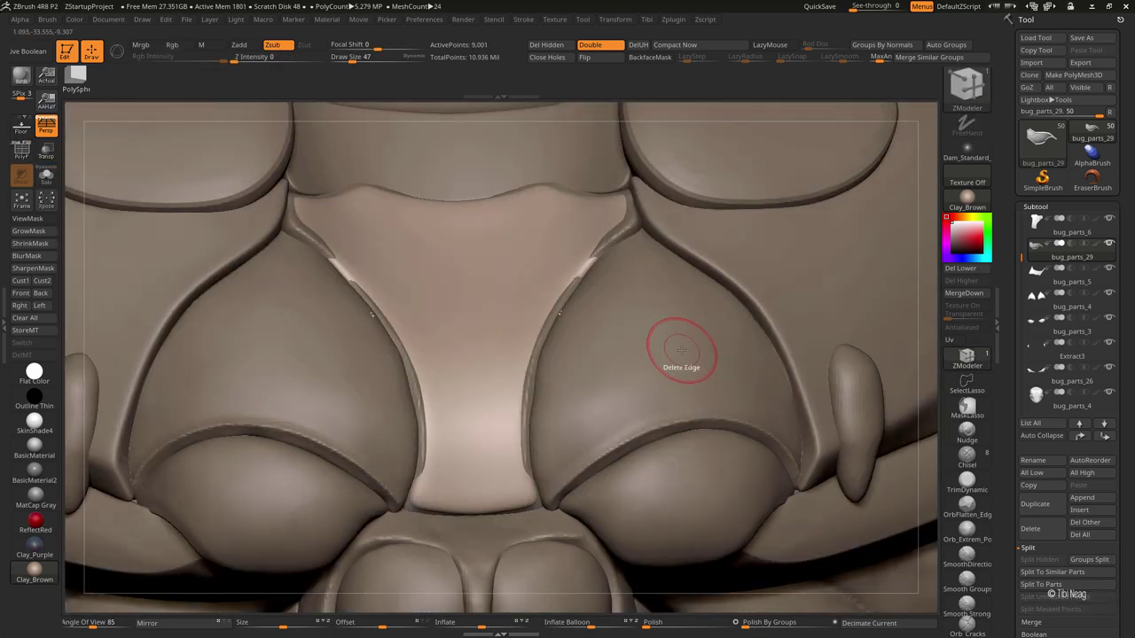
mouse_move(615, 299)
left_mouse_down()
mouse_move(680, 344)
mouse_move(664, 295)
mouse_move(648, 337)
left_mouse_up()
key("shift+d")
key("shift+d")
Step: Crease the shell's border edges with the ZModeler Crease Edge action
key("shift+f")
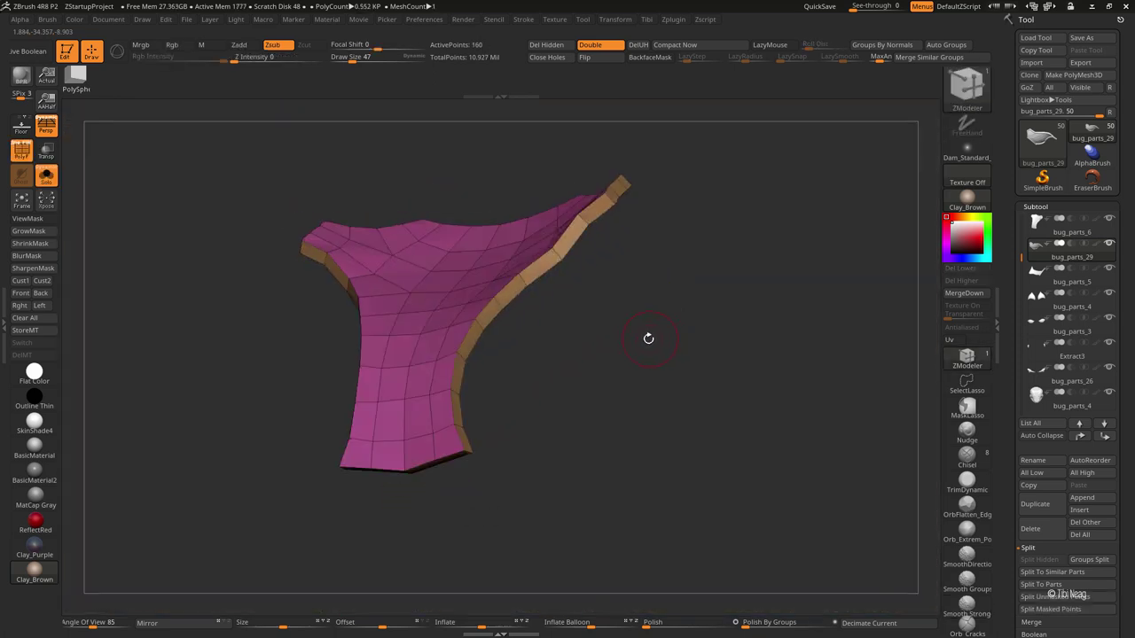
key("space")
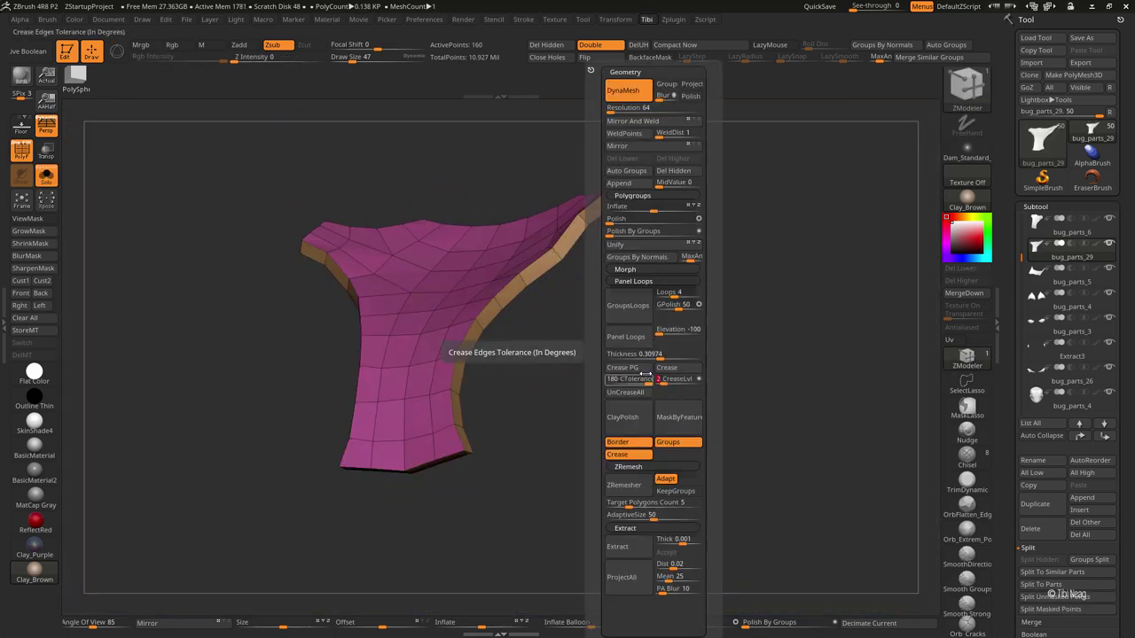
left_click_drag(567, 373, 605, 455)
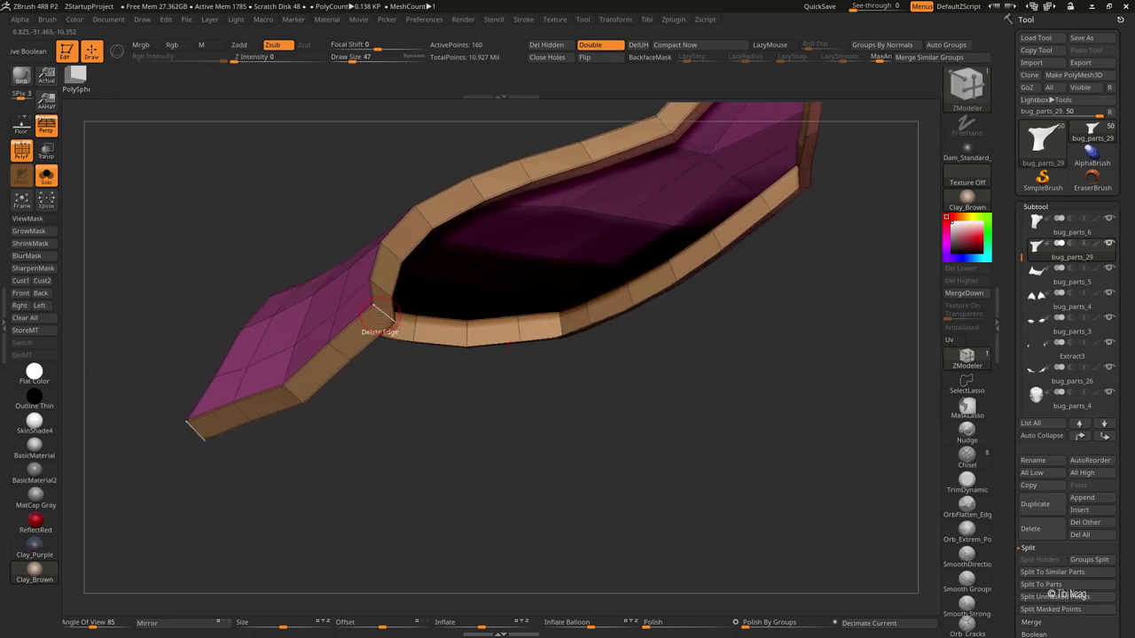
key("space")
left_click(274, 399)
mouse_move(423, 415)
left_mouse_down()
mouse_move(379, 324)
mouse_move(469, 405)
left_mouse_up()
key("shift+d")
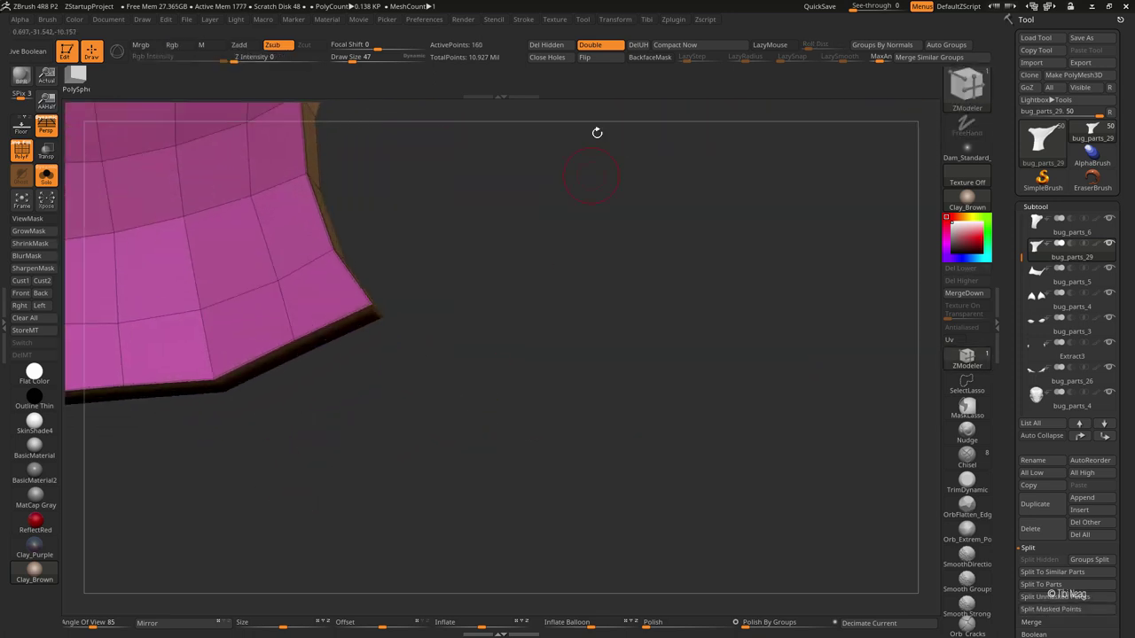
Step: Isolate and inspect the brown side strip and pink edge polygroup strips at the thick corner
mouse_move(524, 195)
left_mouse_down()
mouse_move(406, 328)
mouse_move(511, 393)
mouse_move(417, 324)
mouse_move(511, 347)
mouse_move(431, 398)
mouse_move(234, 334)
left_mouse_up()
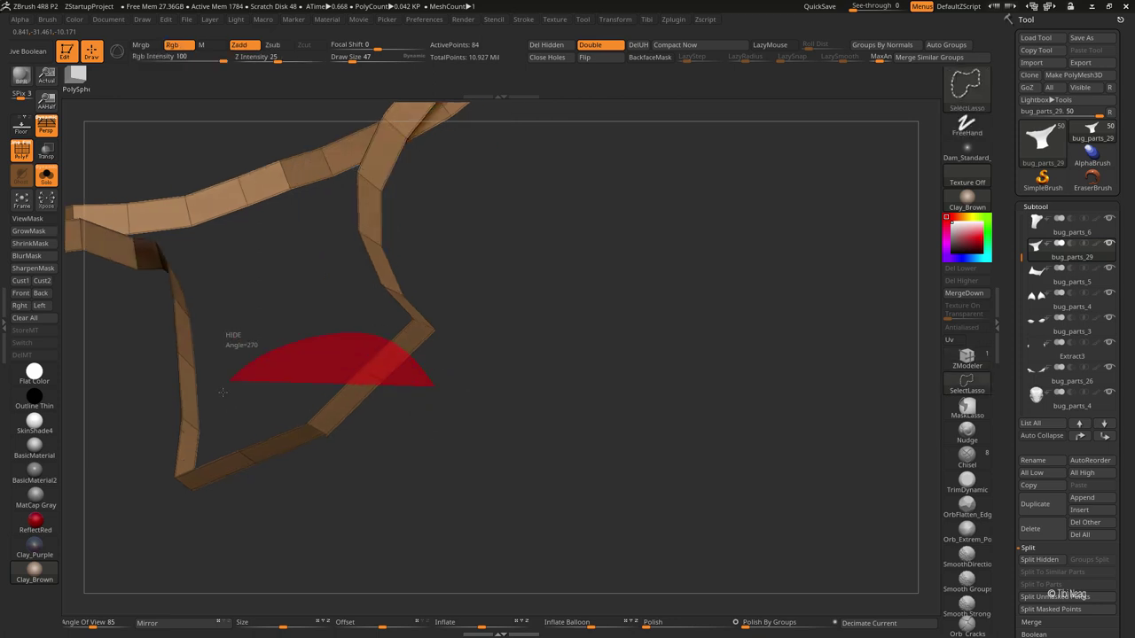
left_click(359, 480, "ctrl+shift")
mouse_move(359, 480)
left_mouse_down()
mouse_move(523, 333)
mouse_move(499, 351)
left_mouse_up()
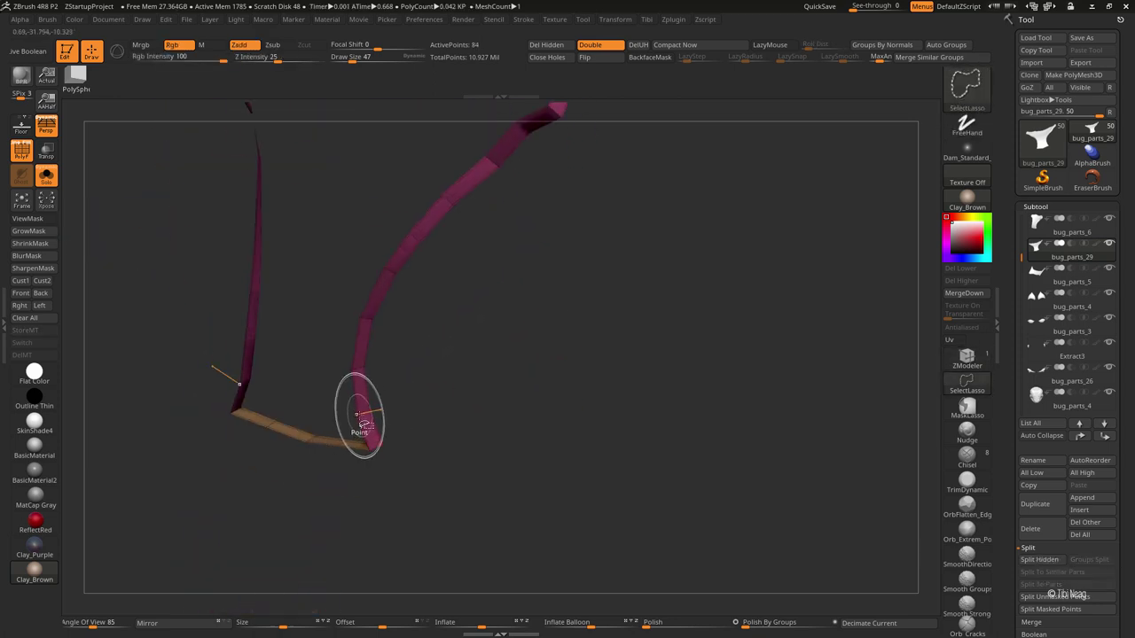
left_click(364, 433, "ctrl+shift")
left_click(413, 393, "ctrl+shift")
mouse_move(322, 435)
left_mouse_down()
mouse_move(539, 464)
mouse_move(595, 375)
mouse_move(628, 379)
mouse_move(633, 268)
left_mouse_up()
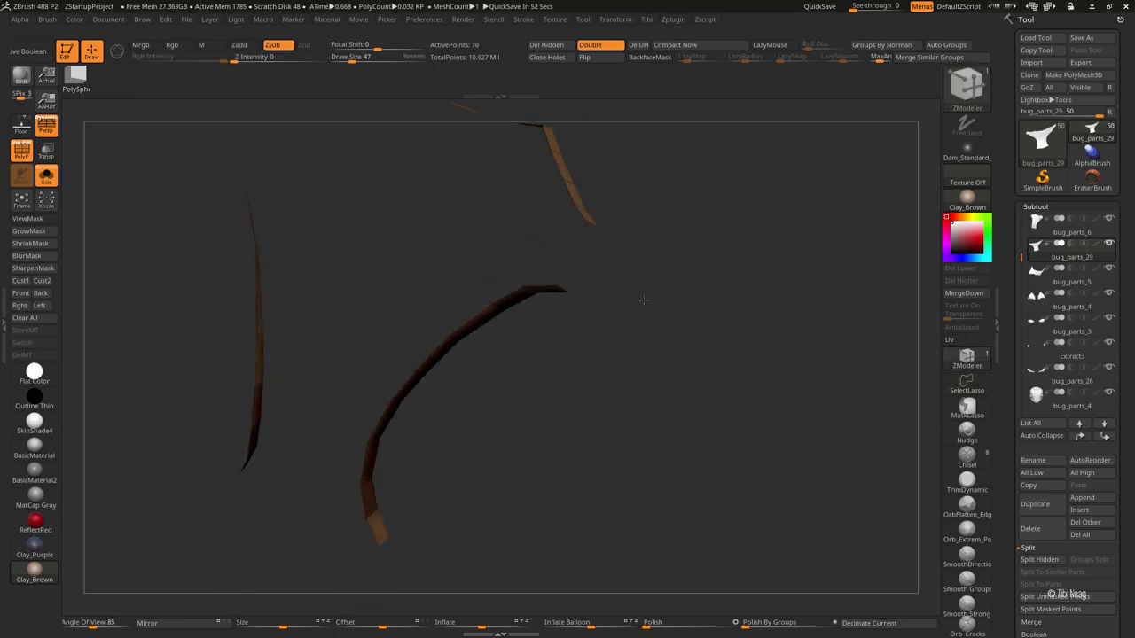
left_click(612, 292, "ctrl+shift")
mouse_move(572, 326)
left_mouse_down("ctrl+alt+shift")
mouse_move(507, 319)
mouse_move(580, 375)
mouse_move(608, 345)
left_mouse_up("ctrl+alt+shift")
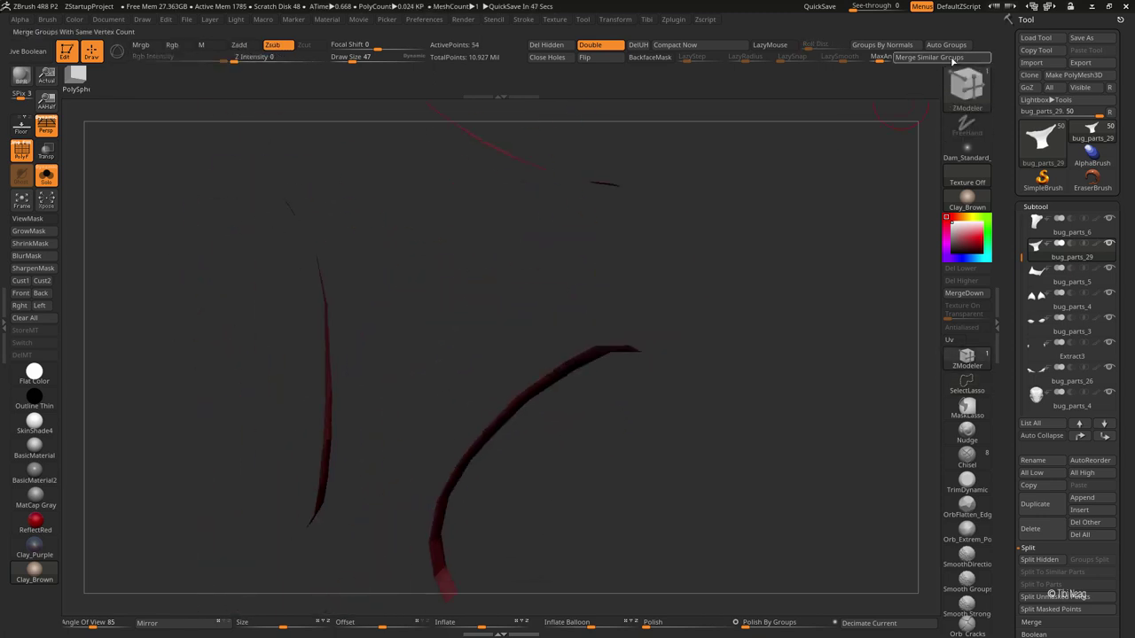
Step: Unhide the whole shell and DynaMesh the plate into a dense, smooth mesh
left_click(826, 177, "ctrl+shift")
left_click_drag(826, 177, 656, 245)
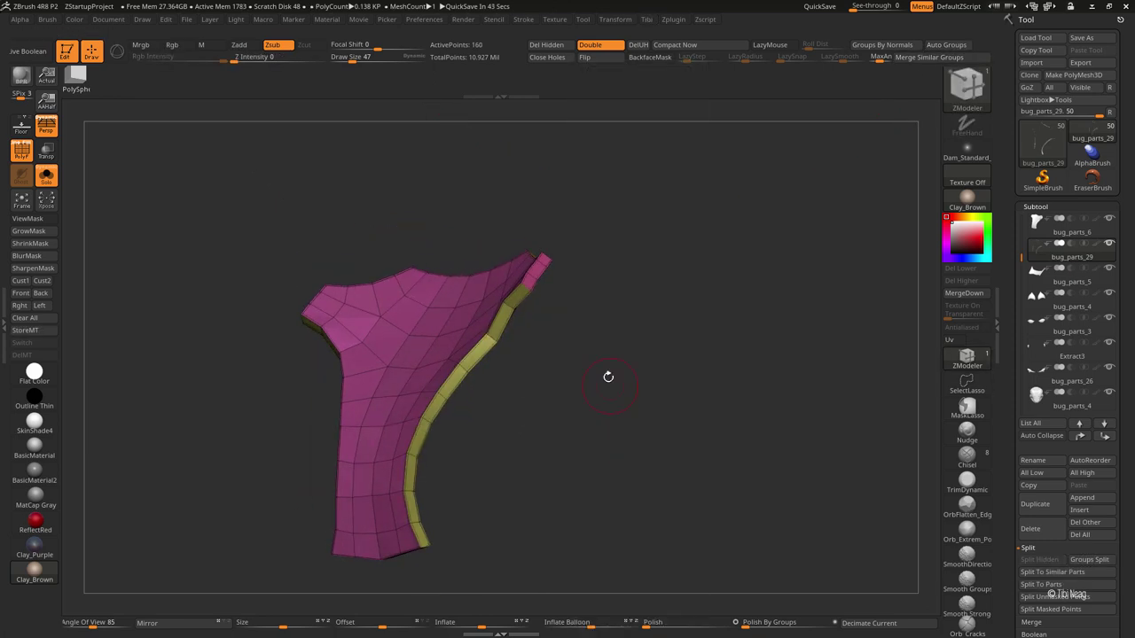
key("space")
mouse_move(531, 379)
left_mouse_down("ctrl")
mouse_move(488, 438)
mouse_move(590, 331)
left_mouse_up("ctrl")
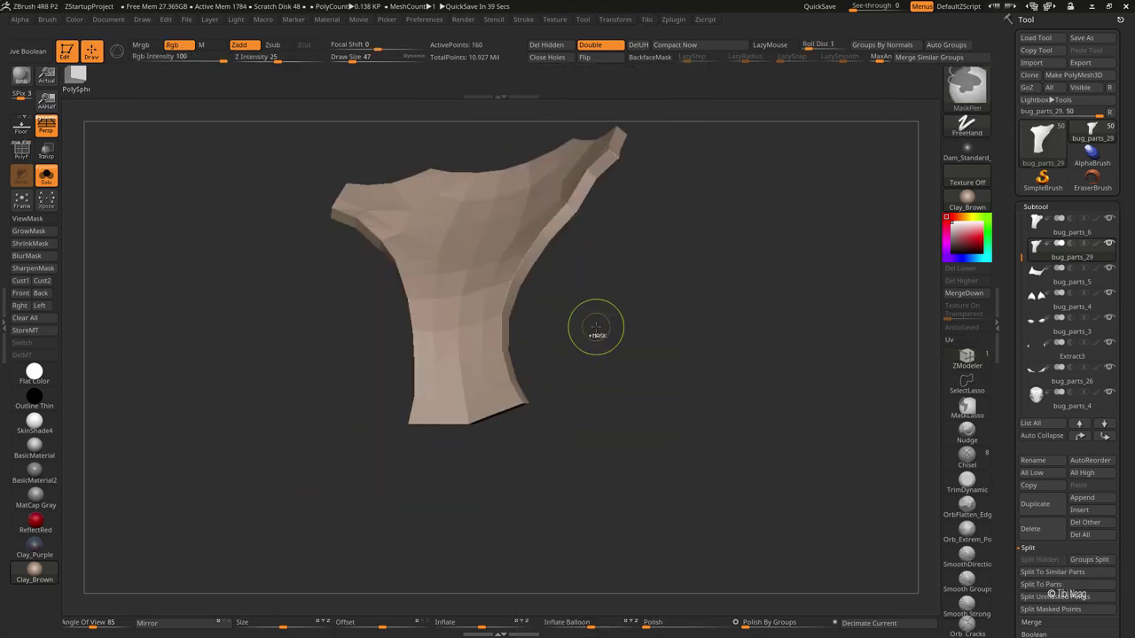
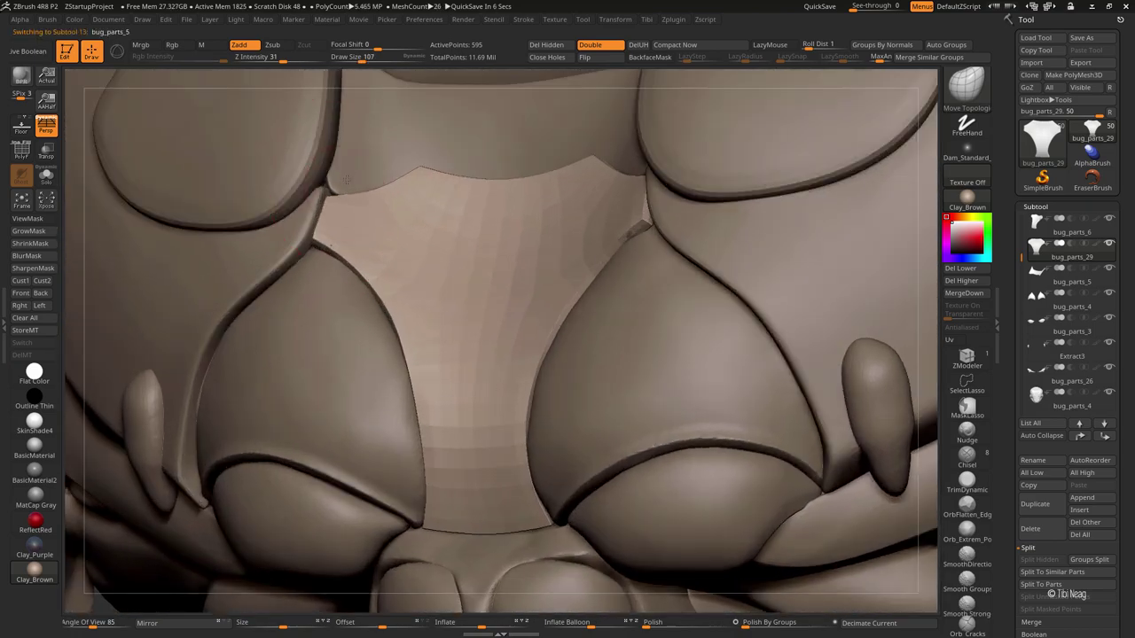
Step: Isolate bug_parts_29 with Polyframe on and step it up a subdivision level
left_click(398, 219, "alt")
key("alt+s")
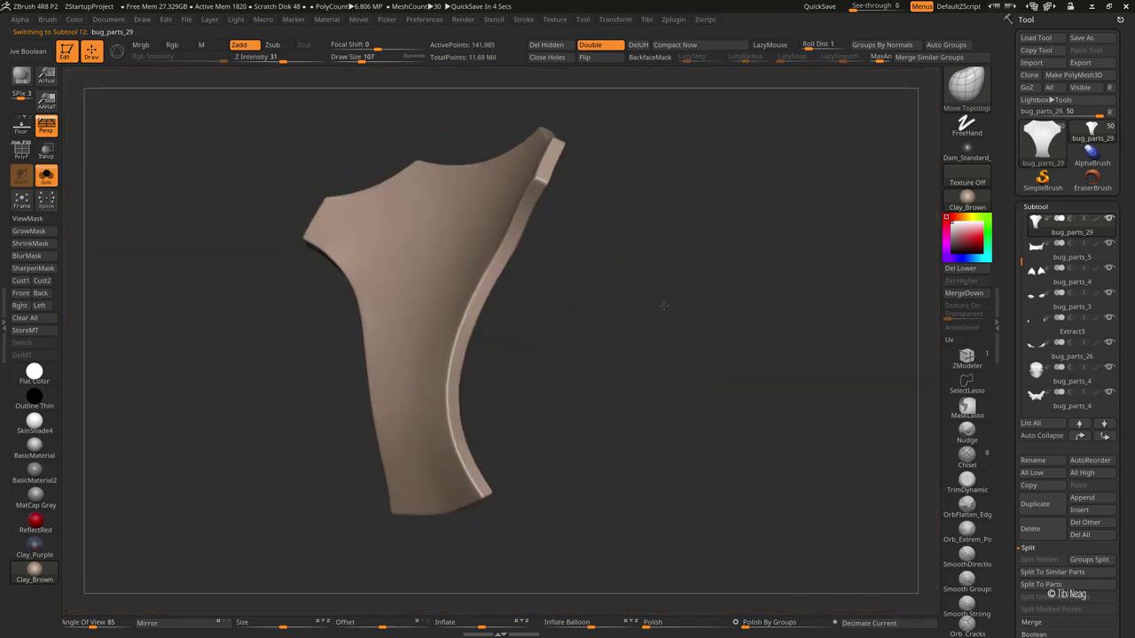
key("shift+f")
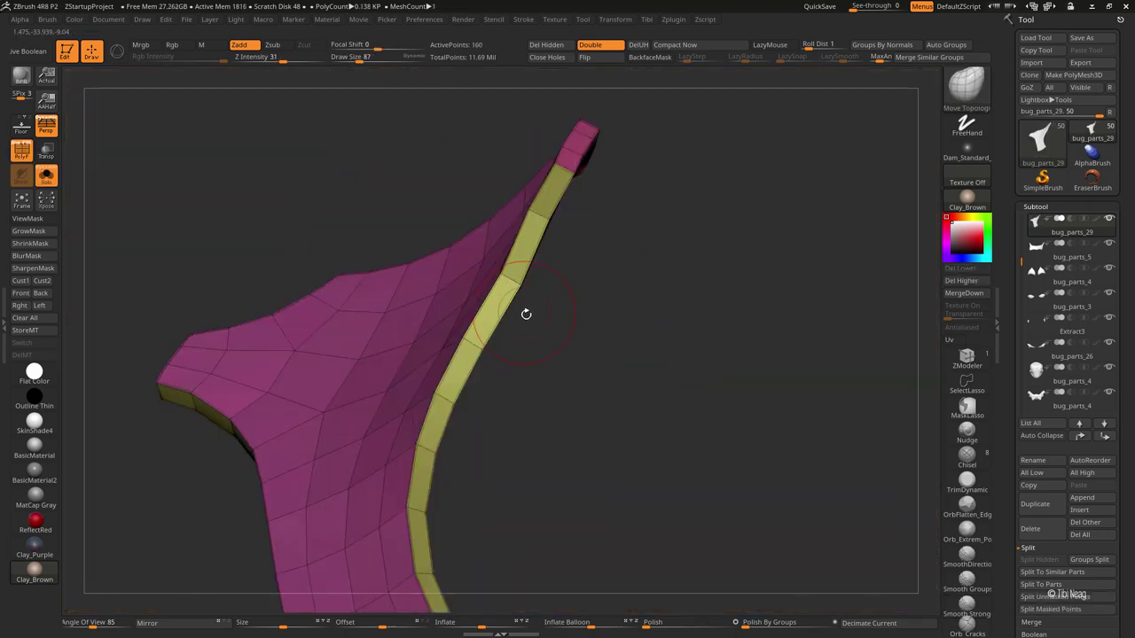
key("ctrl+d")
left_click_drag(551, 266, 608, 316)
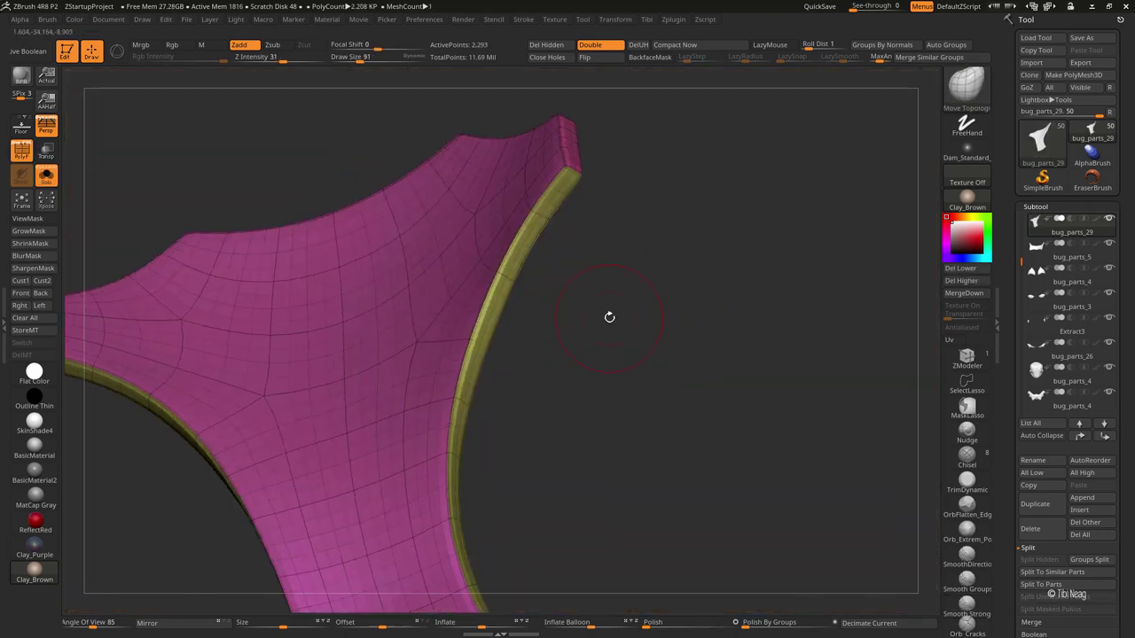
left_click(576, 248, "ctrl+shift")
left_click(587, 257, "ctrl+shift")
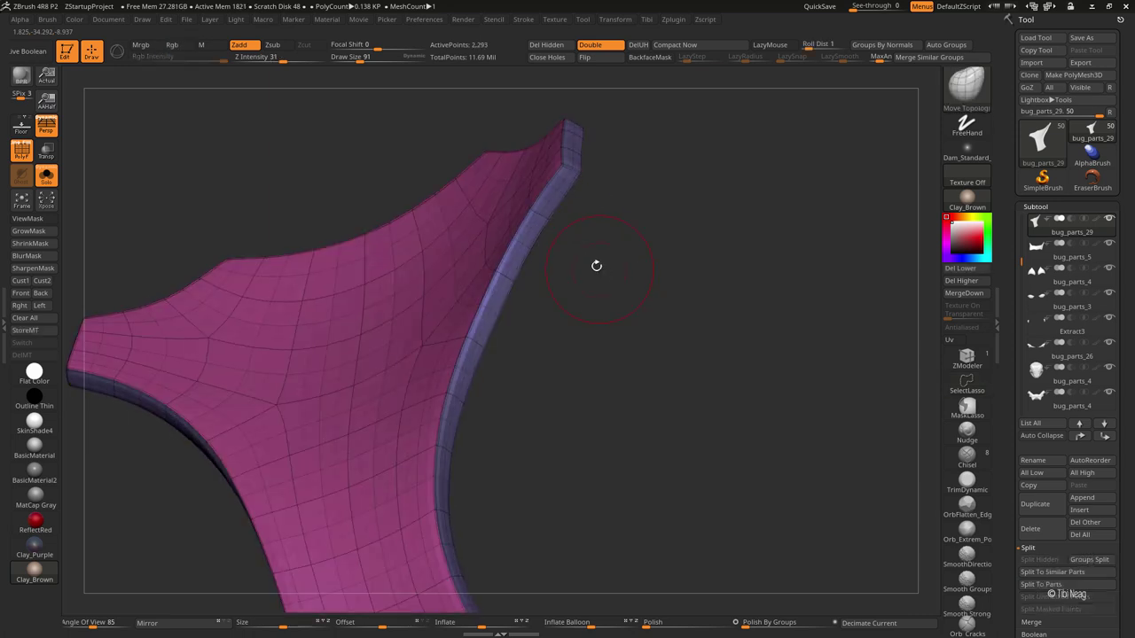
Step: Polish the plate's sharp bevelled edges smooth, then show the whole creature again
left_click_drag(550, 224, 547, 294)
key("shift+f")
left_click_drag(437, 299, 578, 614)
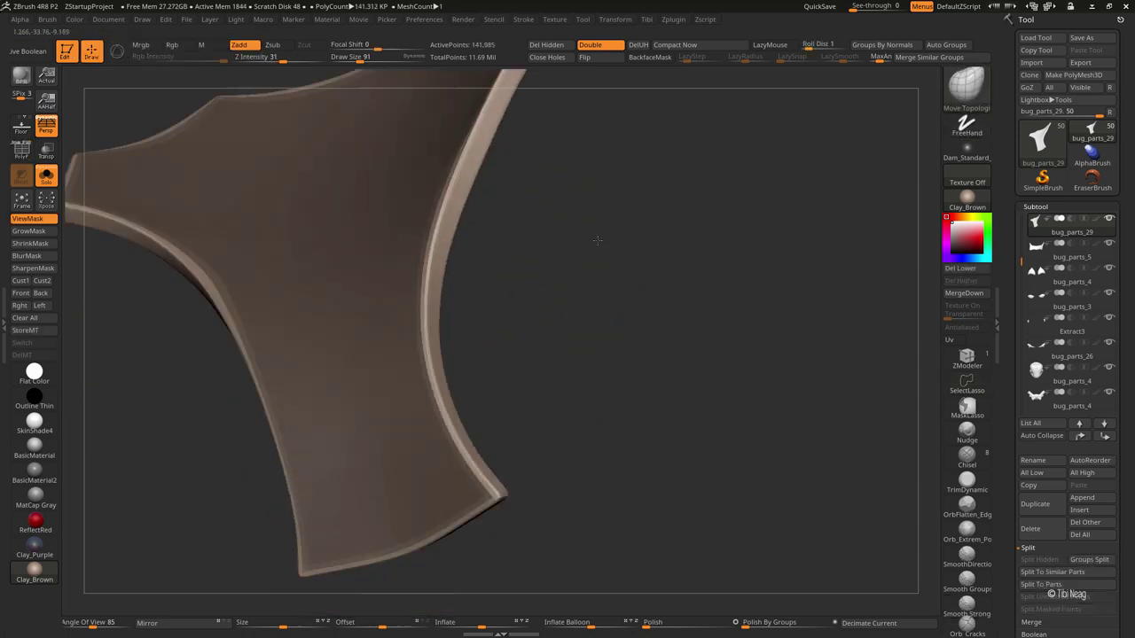
key("d")
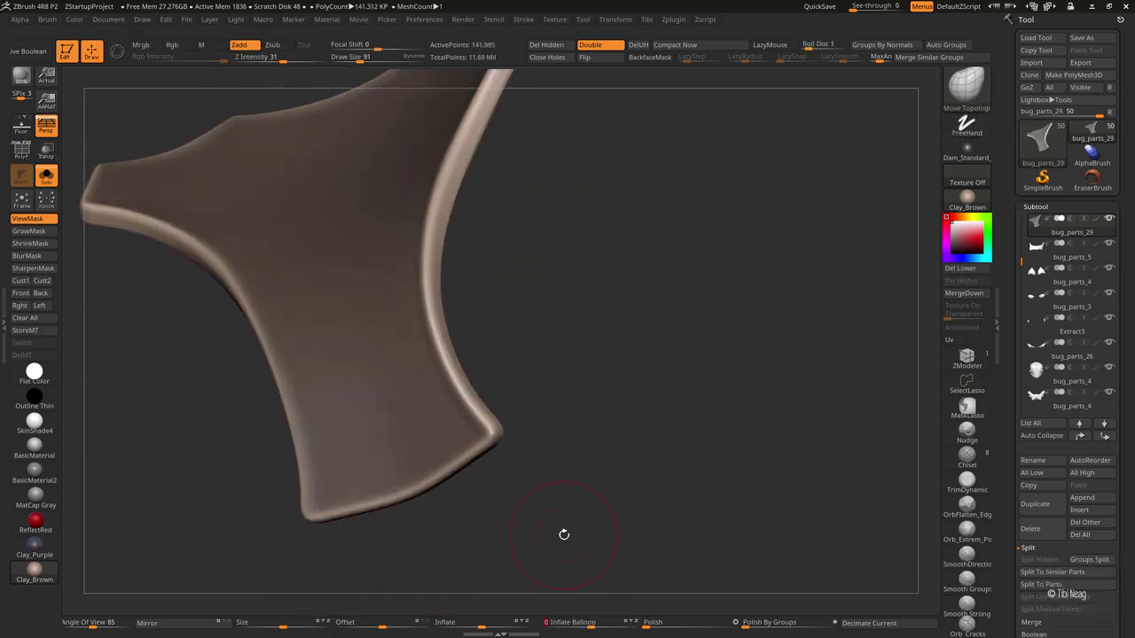
left_click_drag(624, 307, 484, 274)
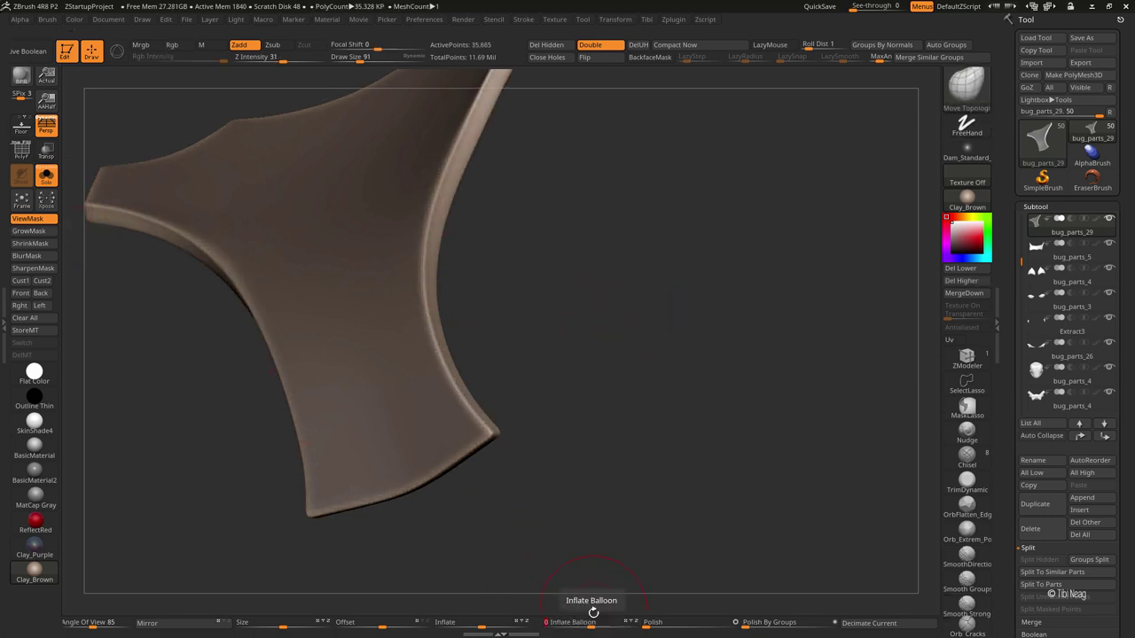
key("ctrl+shift+x")
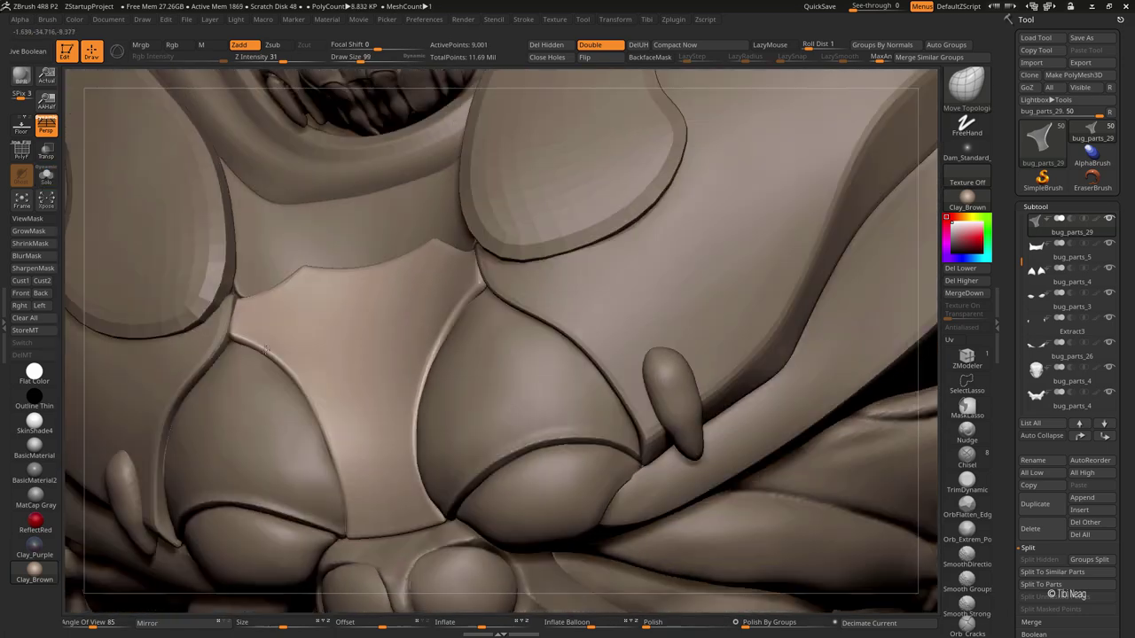
Step: Select the bug_parts_5 band beneath the head and view it in Solo
left_click(253, 287, "alt")
key("ctrl+shift+x")
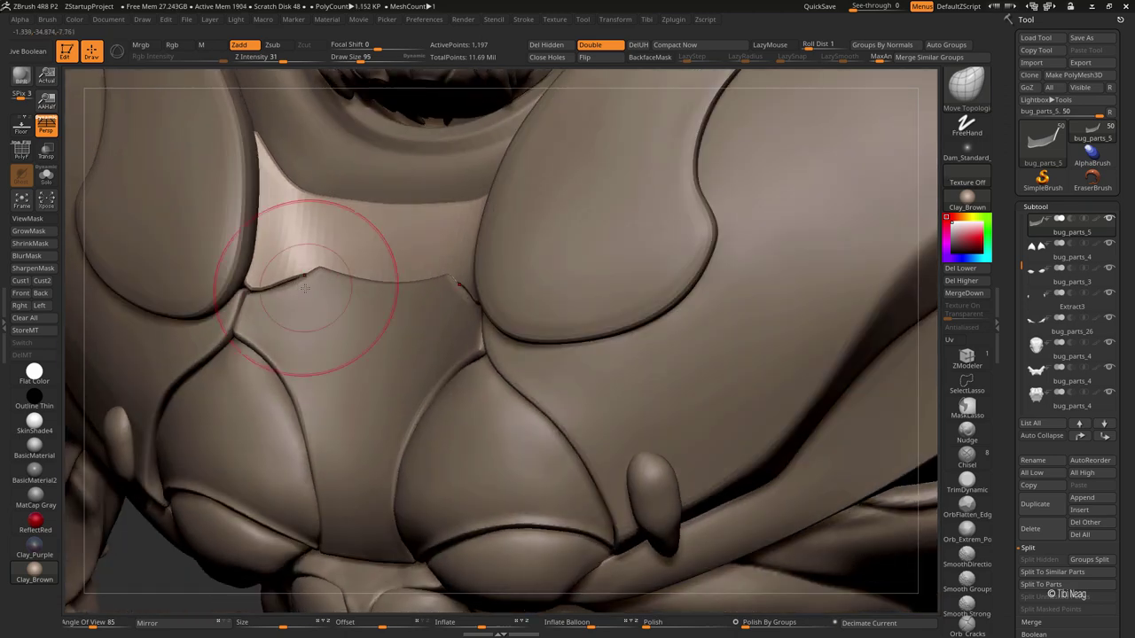
right_click_drag(304, 286, 248, 287)
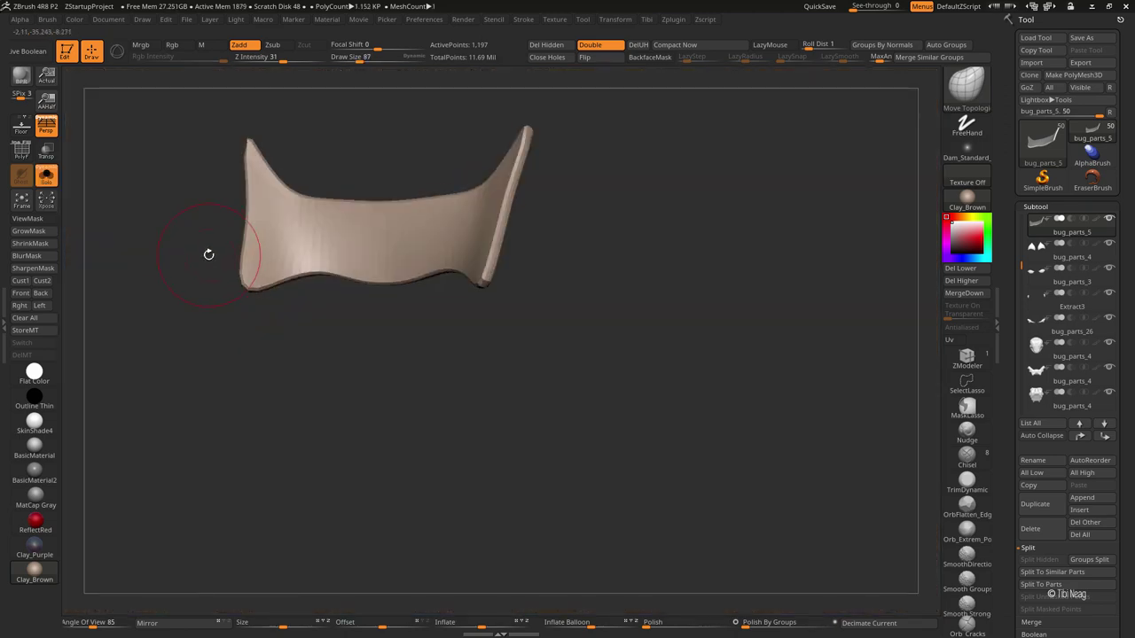
mouse_move(207, 253)
left_mouse_down()
mouse_move(255, 230)
mouse_move(329, 329)
mouse_move(334, 288)
left_mouse_up()
Step: Add two subdivision levels to the band and compare its lowest and higher levels
key("ctrl+d")
key("ctrl+d")
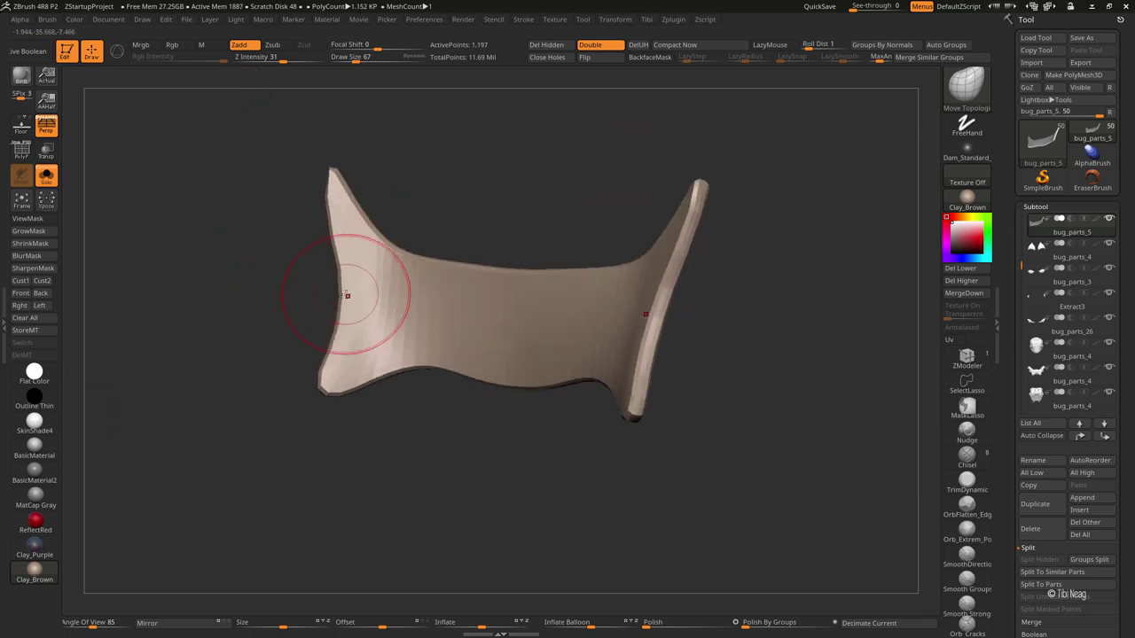
key("shift+alt+s")
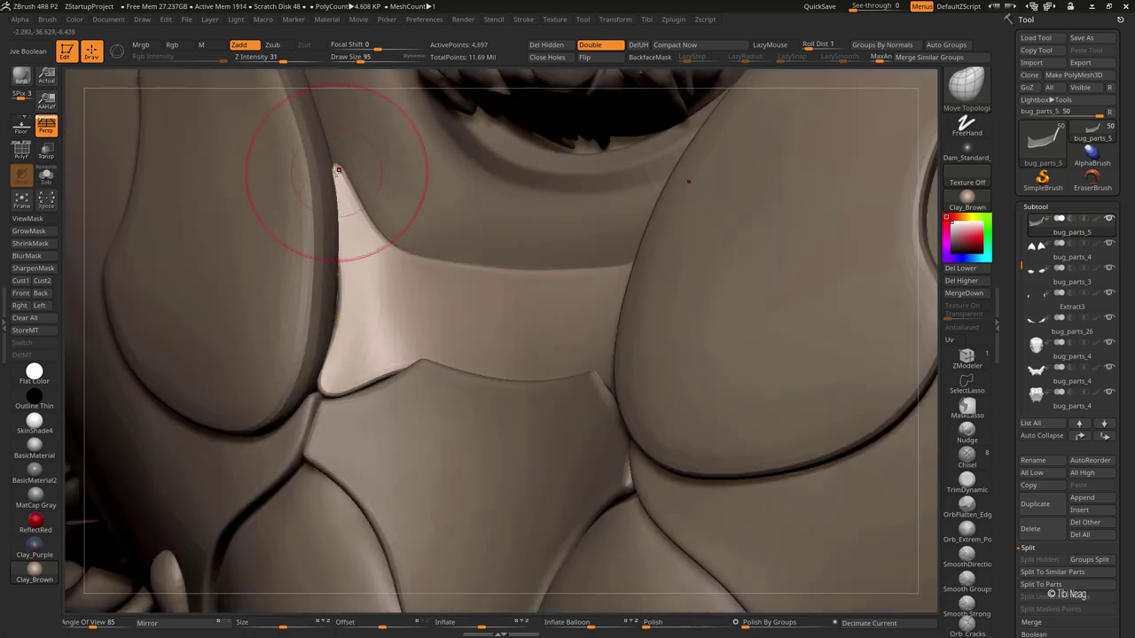
mouse_move(337, 170)
left_mouse_down()
mouse_move(343, 183)
mouse_move(328, 190)
mouse_move(497, 282)
left_mouse_up()
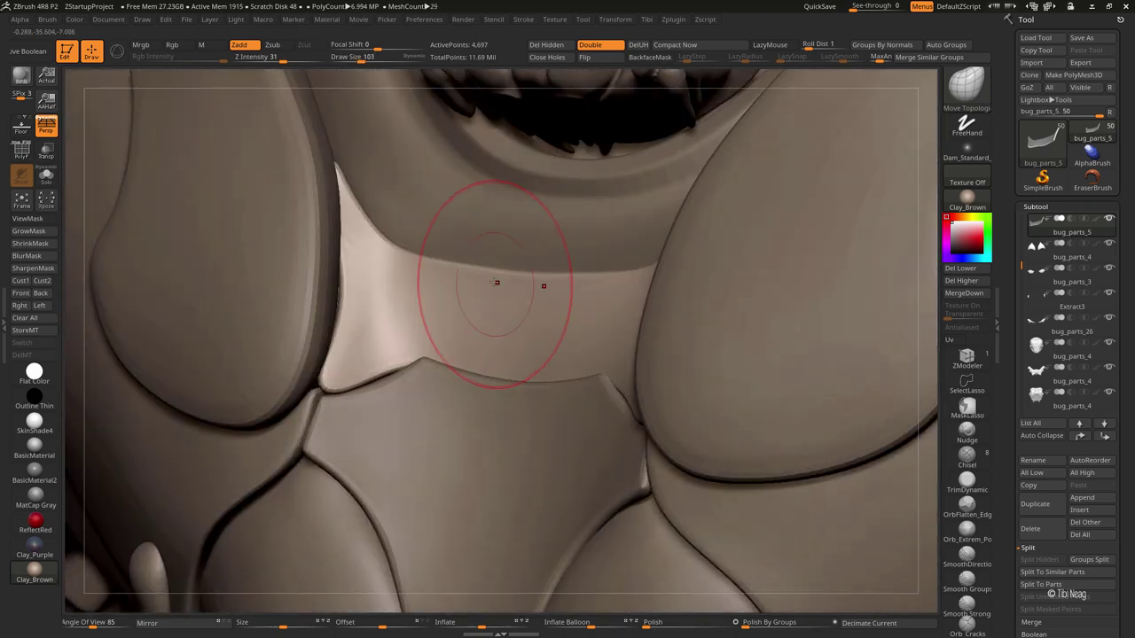
key("shift+d")
key("shift+d")
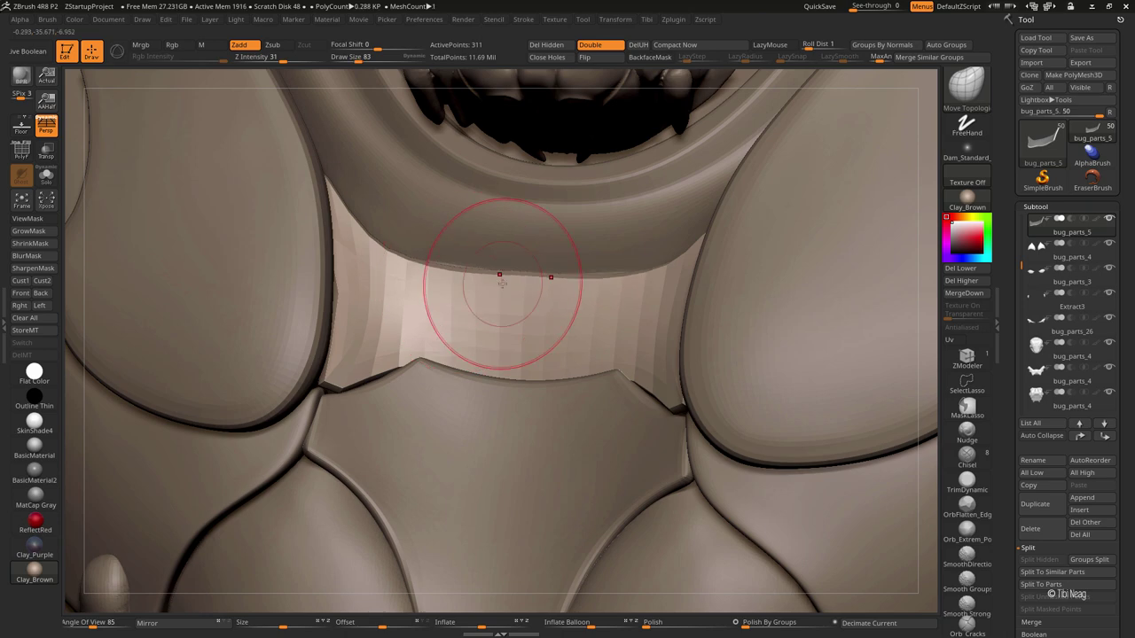
key("d")
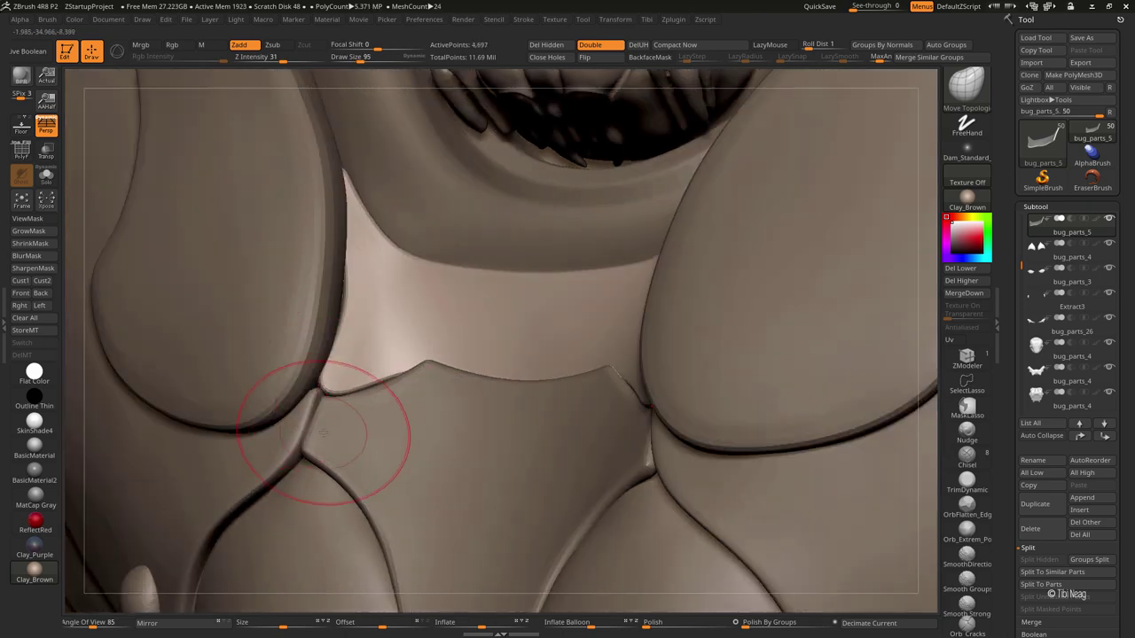
left_click(322, 431, "alt")
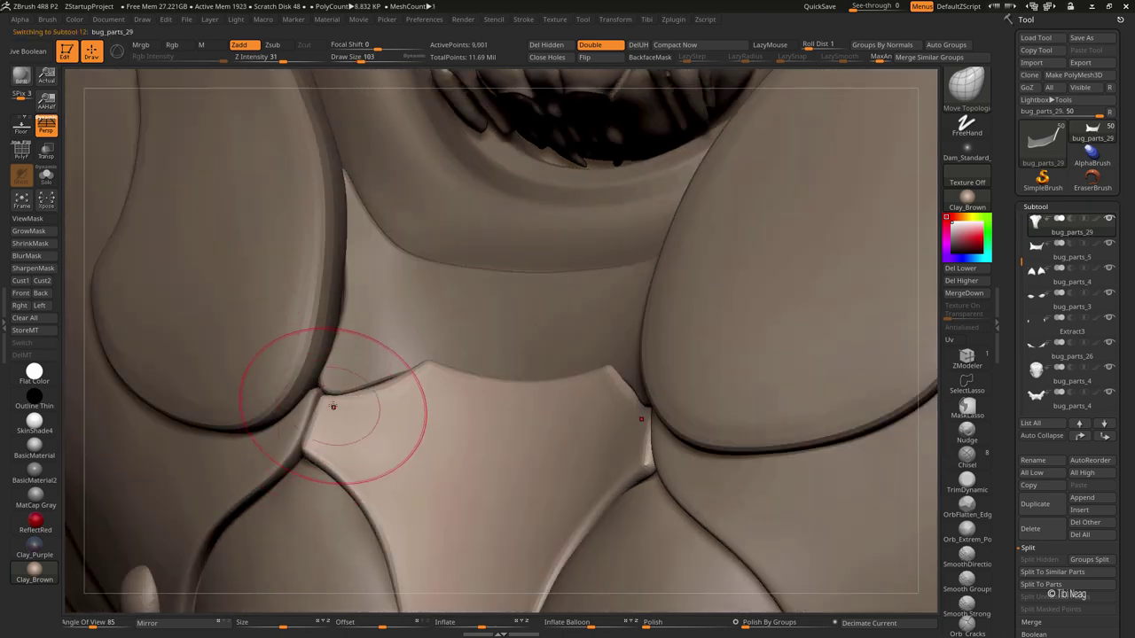
Step: Toggle bug_parts_29's Solo view and subdivision levels to check its fit against the body
key("shift+d")
key("shift+d")
key("shift+d")
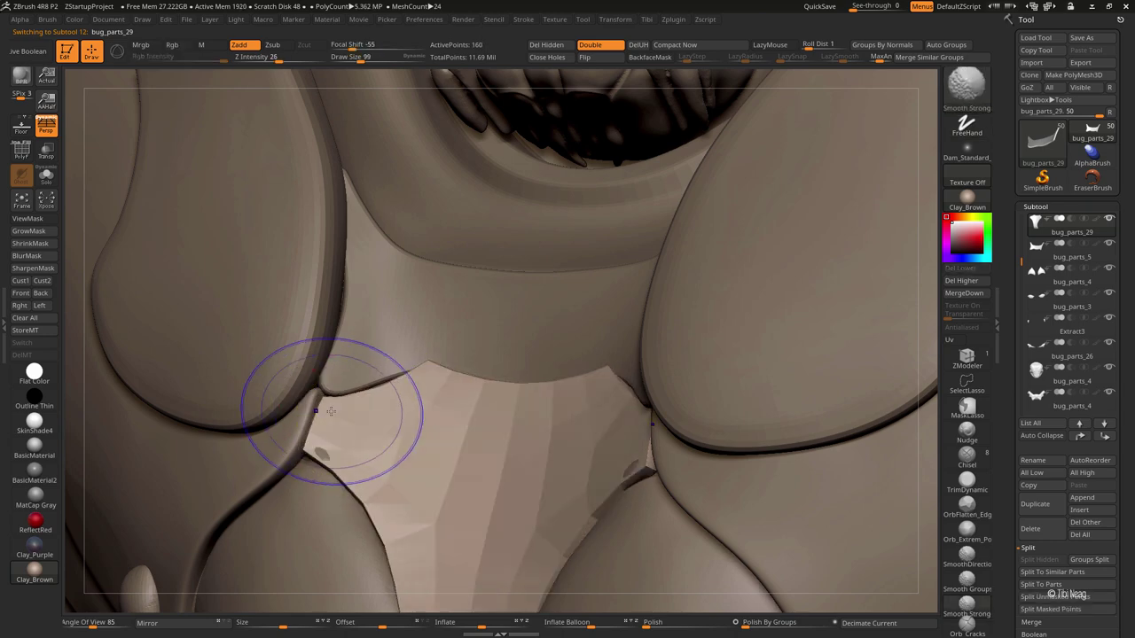
key("shift+ctrl+s")
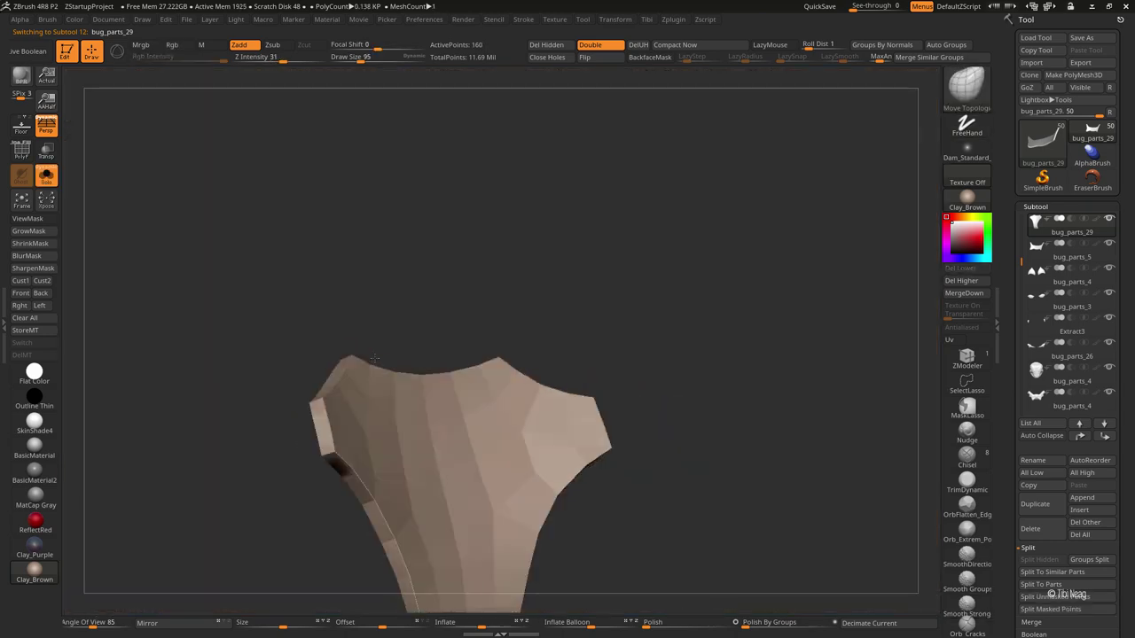
mouse_move(315, 405)
right_mouse_down()
mouse_move(304, 434)
mouse_move(414, 362)
mouse_move(326, 387)
mouse_move(337, 416)
mouse_move(337, 373)
right_mouse_up()
key("ctrl+d")
key("shift+ctrl+s")
Step: Reset Focal Shift to 0, inspect the chest plate, and isolate the ear-shaped bug_parts_4 pieces
key("o")
left_click_drag(322, 454, 337, 467)
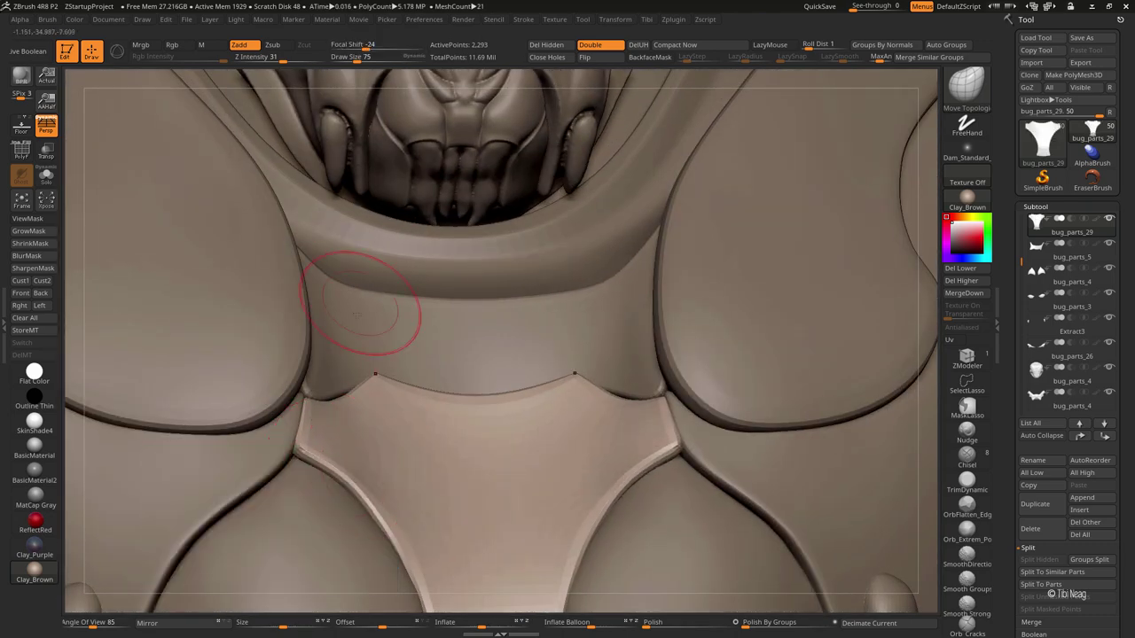
left_click(381, 45)
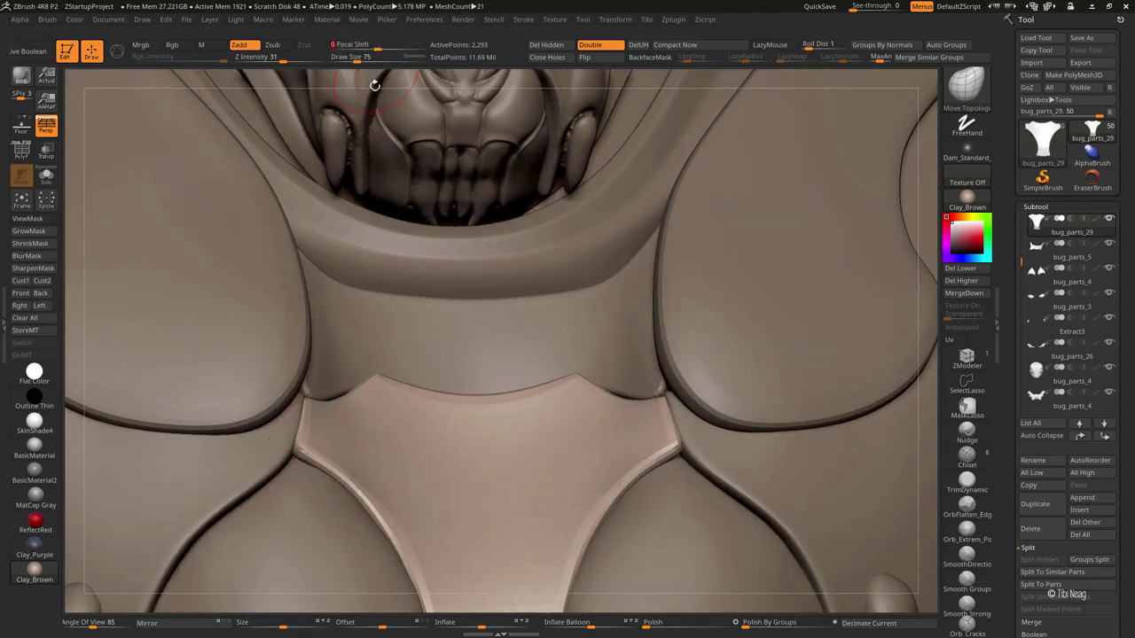
right_click_drag(374, 85, 367, 367, "alt")
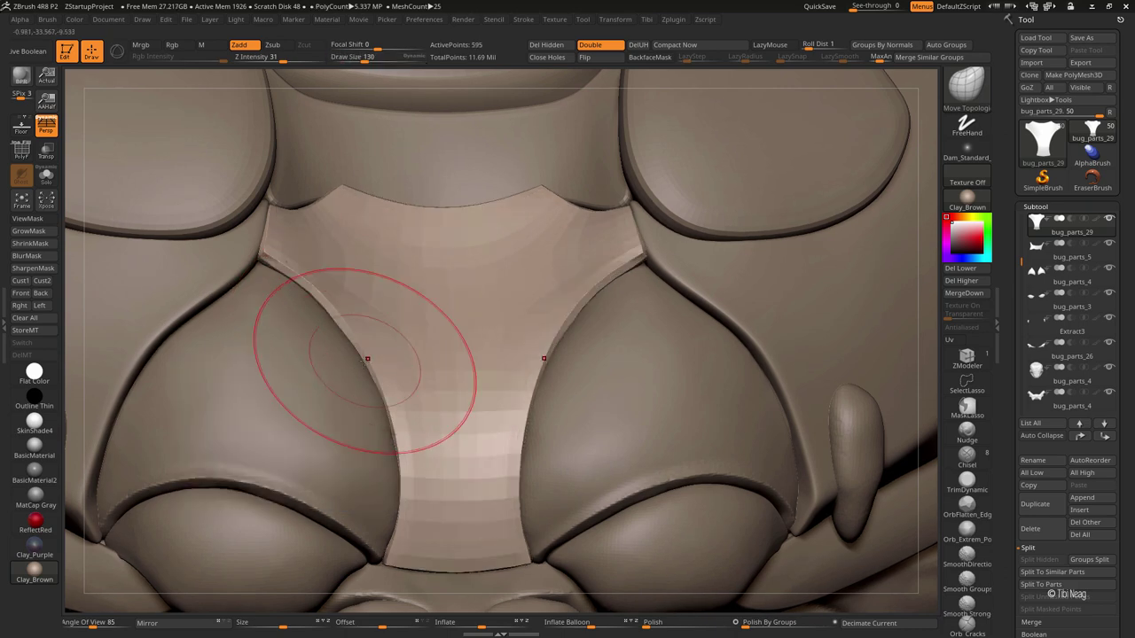
mouse_move(367, 405)
right_mouse_down()
mouse_move(469, 532)
mouse_move(425, 530)
right_mouse_up()
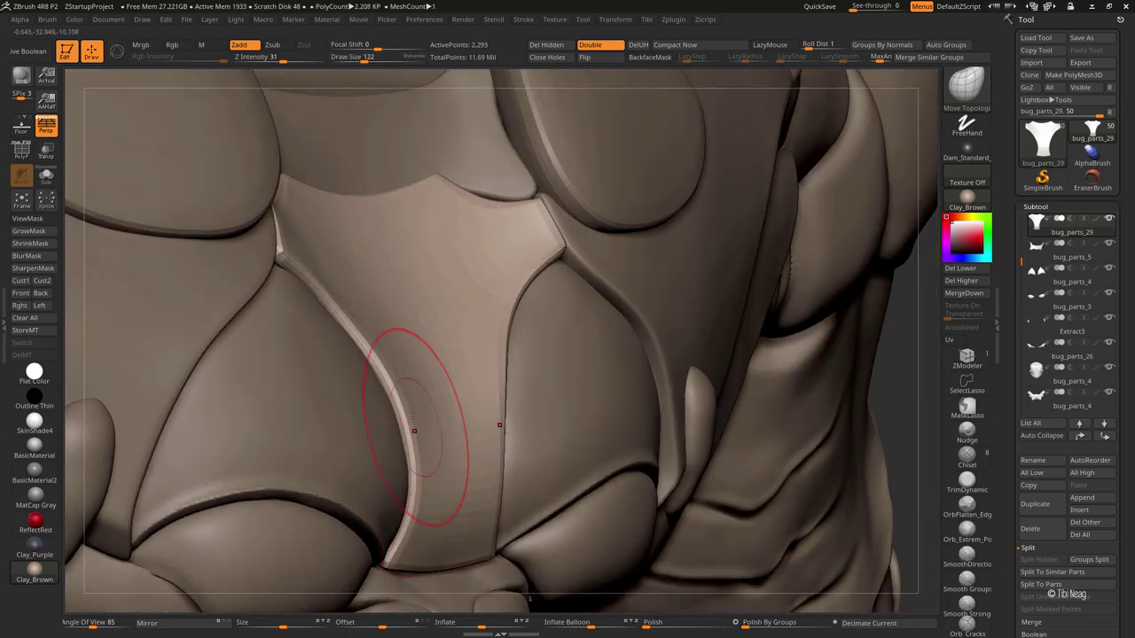
mouse_move(414, 430)
right_mouse_down()
mouse_move(342, 329)
mouse_move(330, 342)
mouse_move(387, 238)
mouse_move(590, 266)
right_mouse_up()
key("f")
key("f")
mouse_move(577, 398)
right_mouse_down()
mouse_move(501, 492)
mouse_move(495, 456)
right_mouse_up()
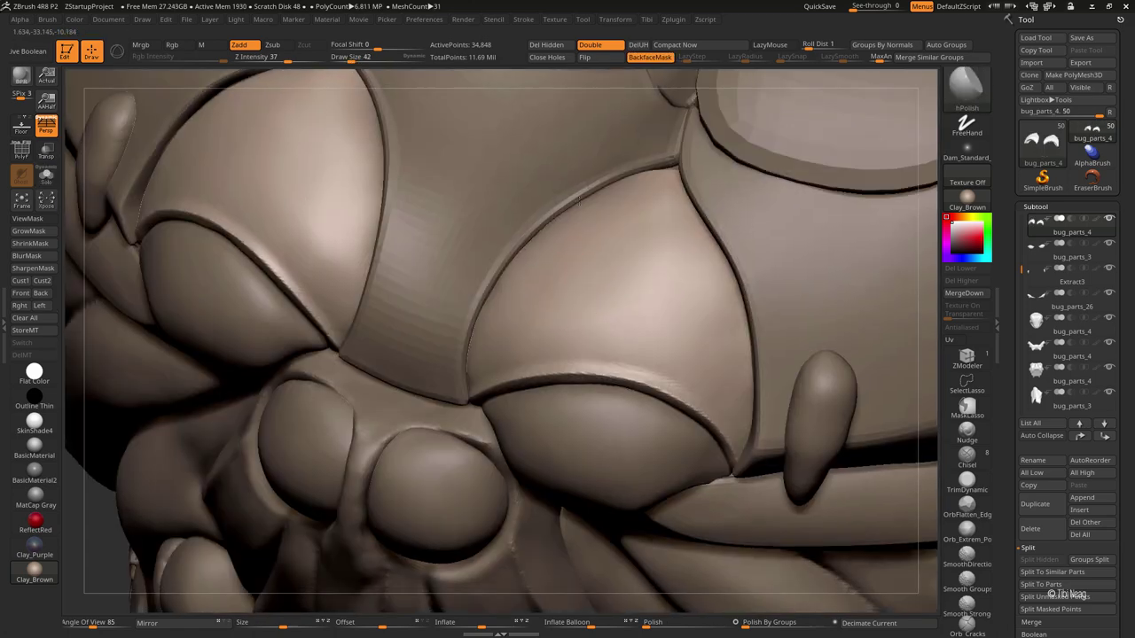
Step: Return to bug_parts_29 with DamStandard and isolate it, zoomed on its lower tip
left_click(499, 339, "alt")
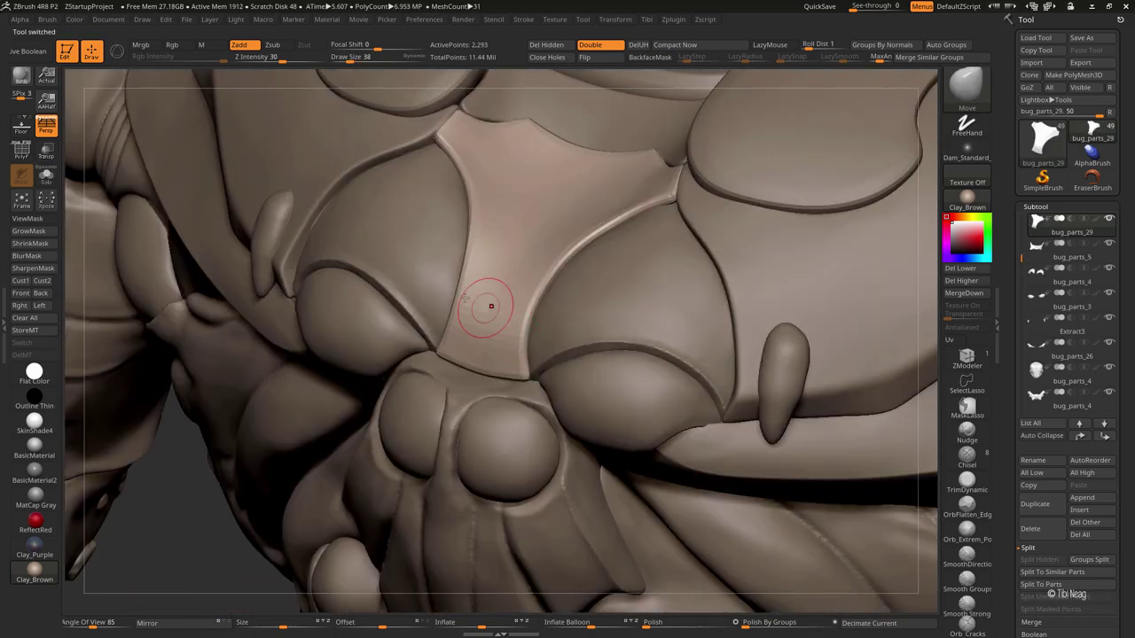
key("b")
key("d")
key("s")
mouse_move(481, 327)
right_mouse_down()
mouse_move(488, 372)
mouse_move(479, 352)
right_mouse_up()
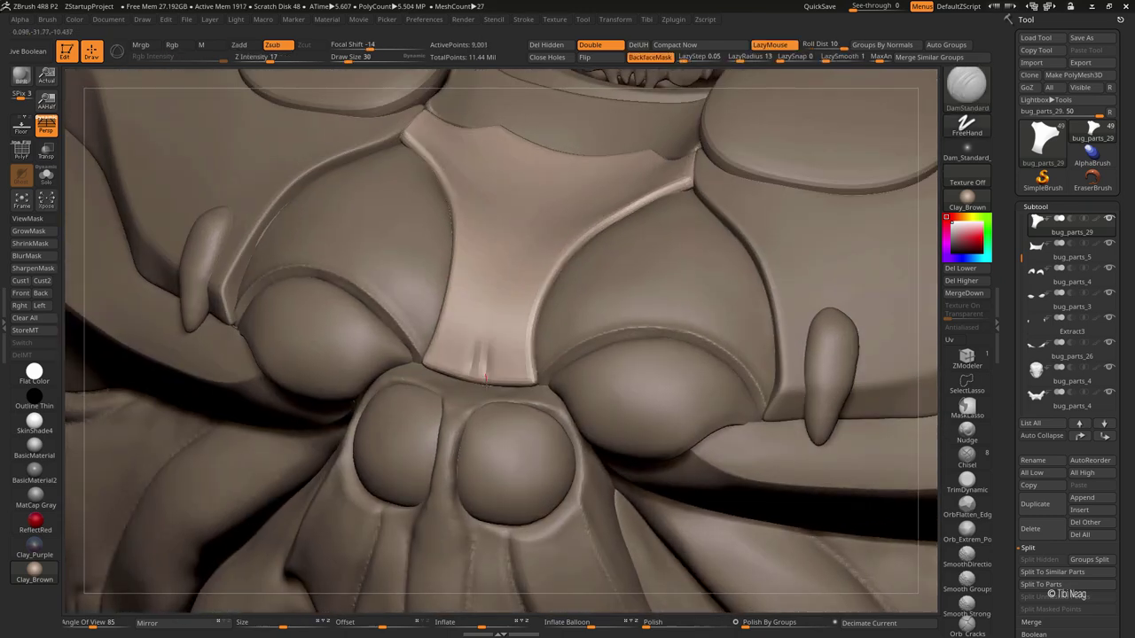
right_click_drag(468, 338, 479, 369, "alt")
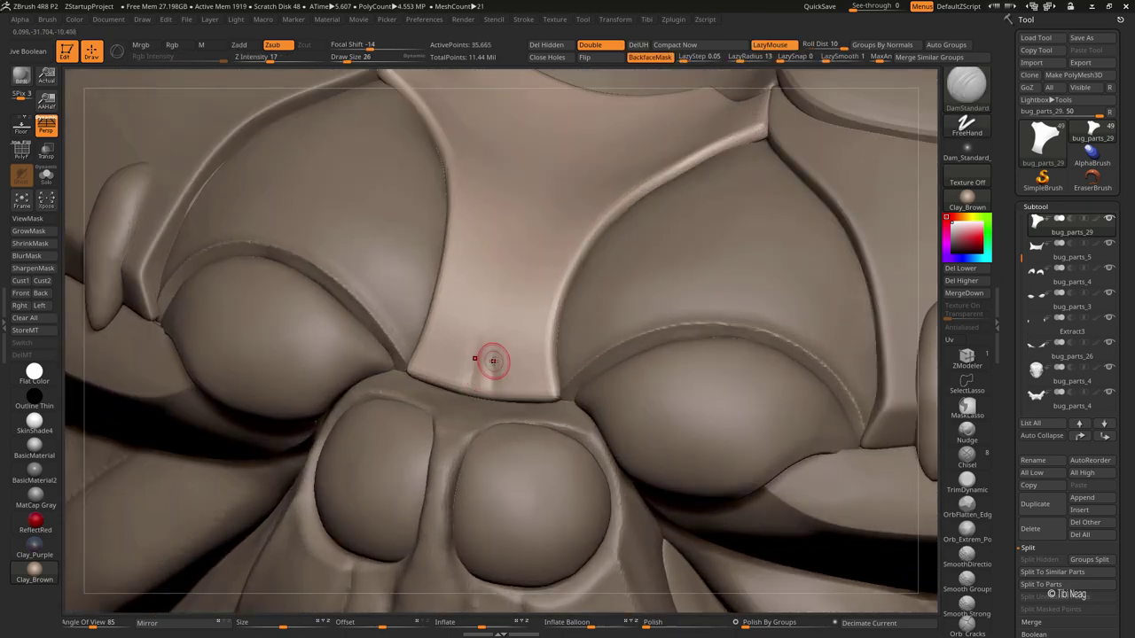
key("ctrl+shift+s")
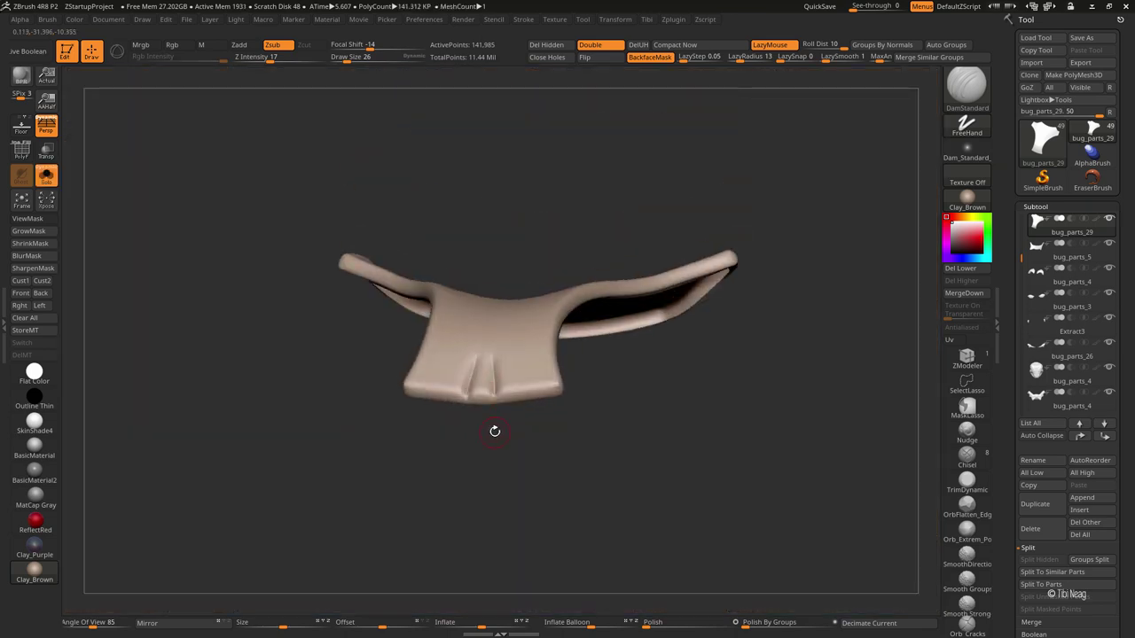
right_click_drag(494, 432, 489, 448, "alt")
Step: Build up the plate with ClayBuildup at strength 16, smooth, and deepen the central crease
key("b")
key("c")
key("l")
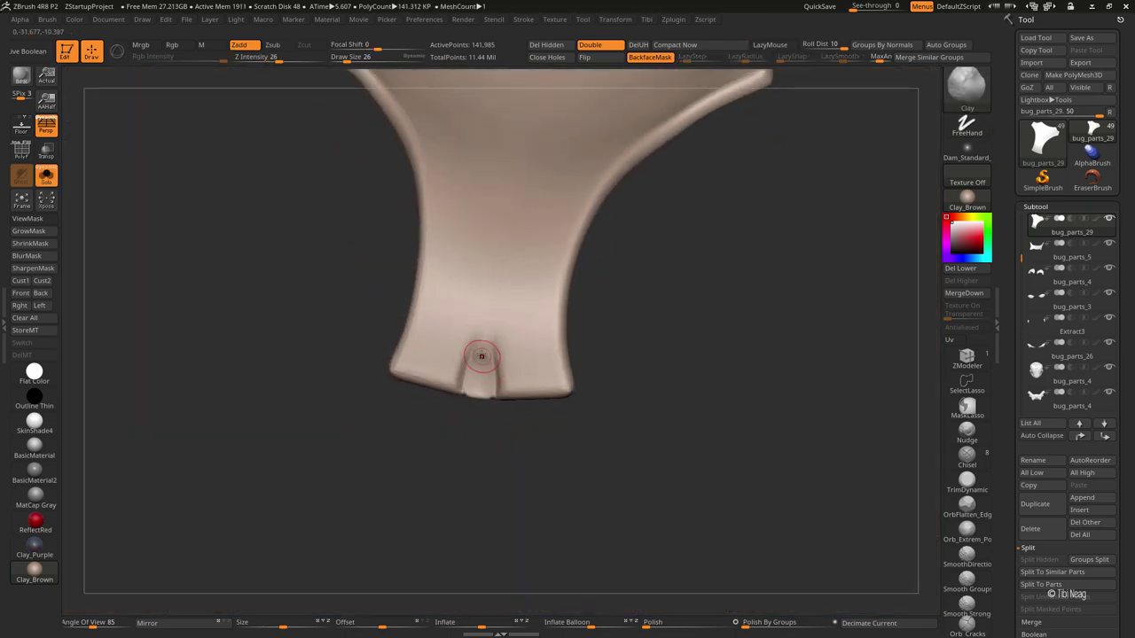
left_click_drag(278, 60, 264, 61)
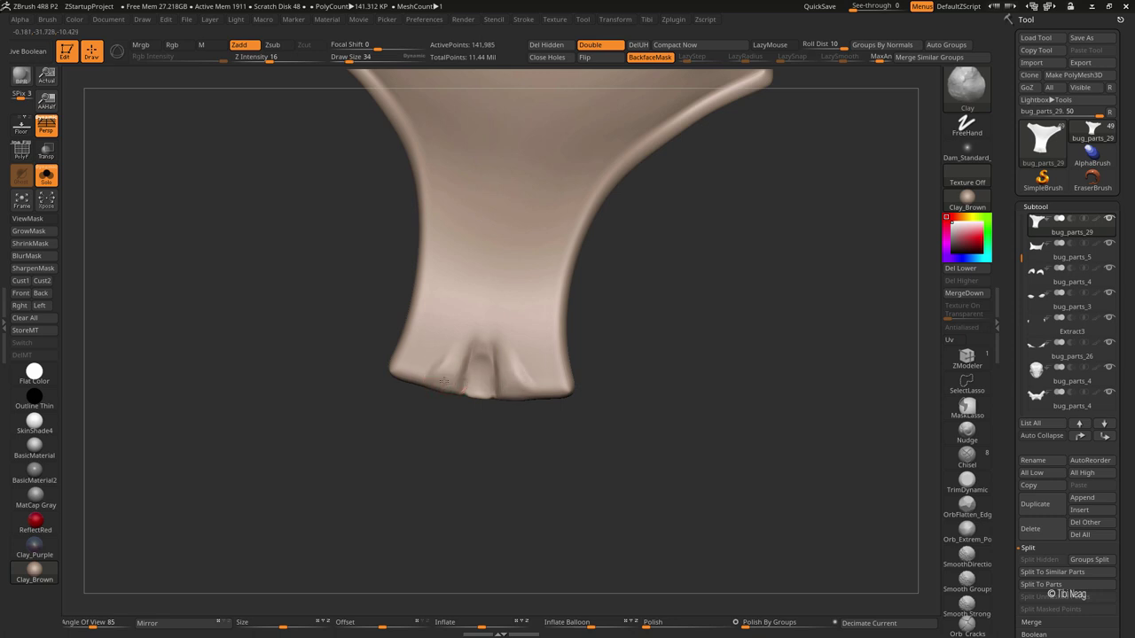
key("shift")
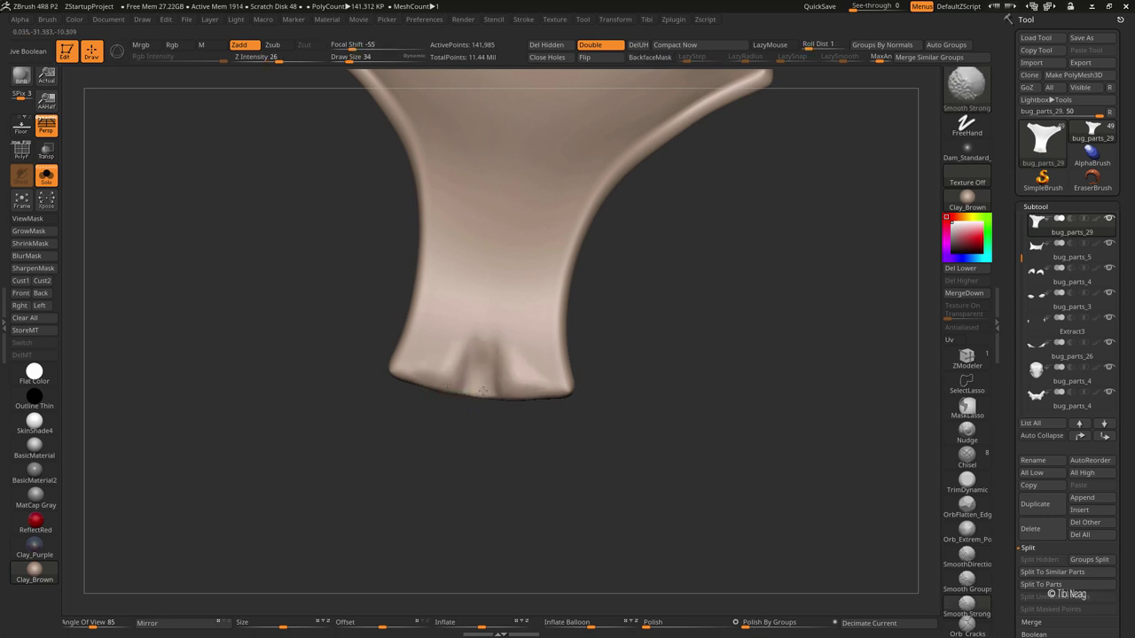
key("b")
key("d")
key("s")
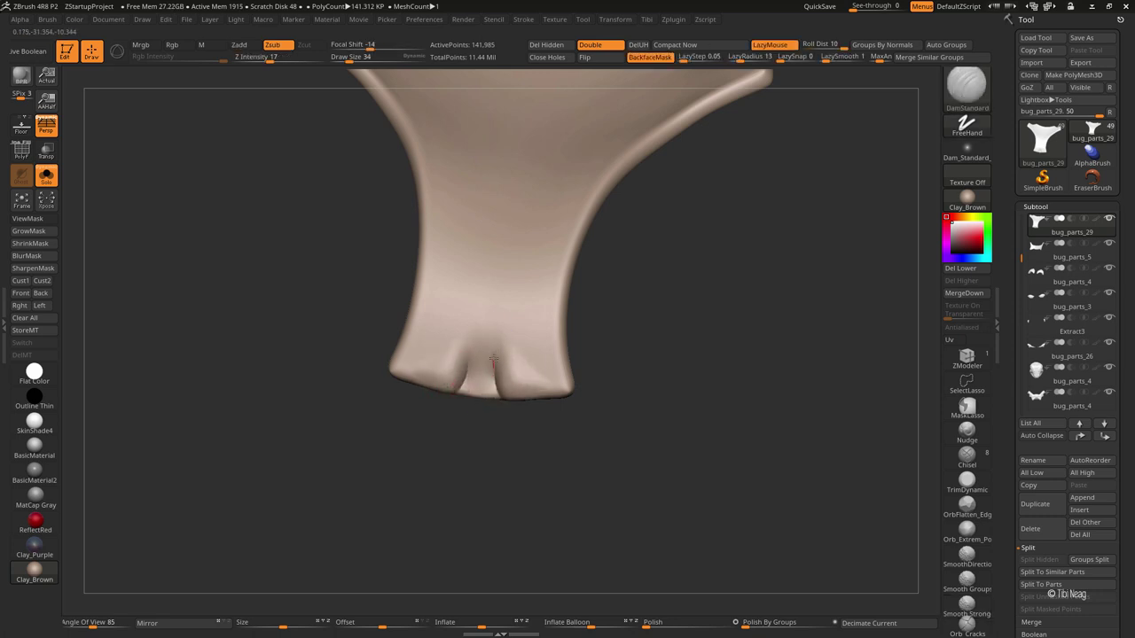
left_click_drag(501, 321, 501, 326)
key("shift")
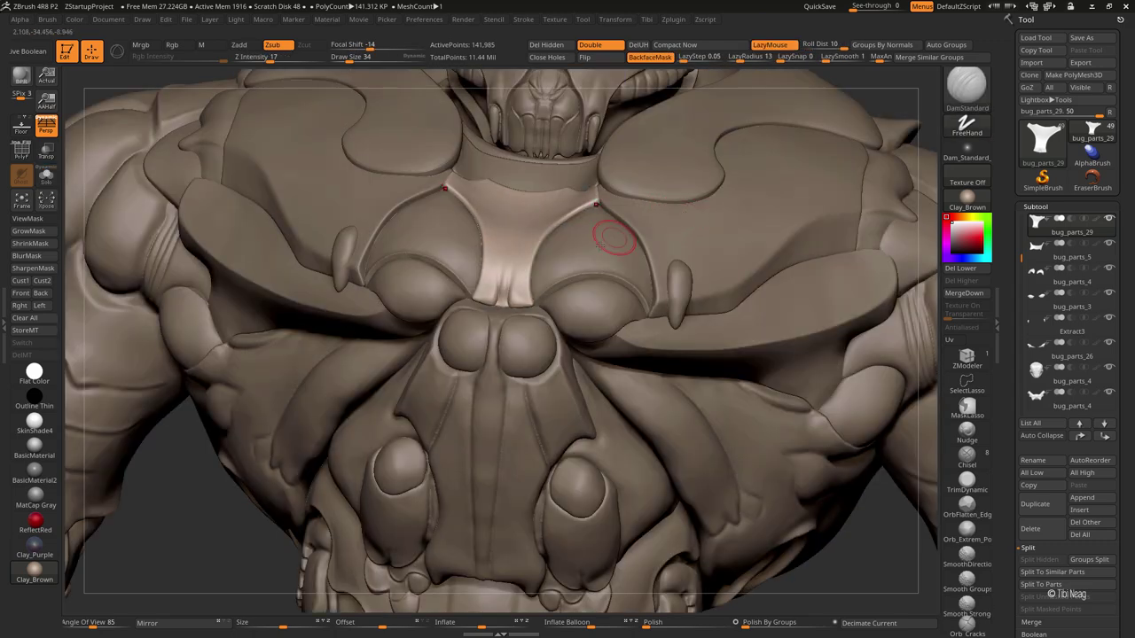
Step: Inflate and smooth the crease area, then view the full chest
left_click_drag(608, 240, 507, 386)
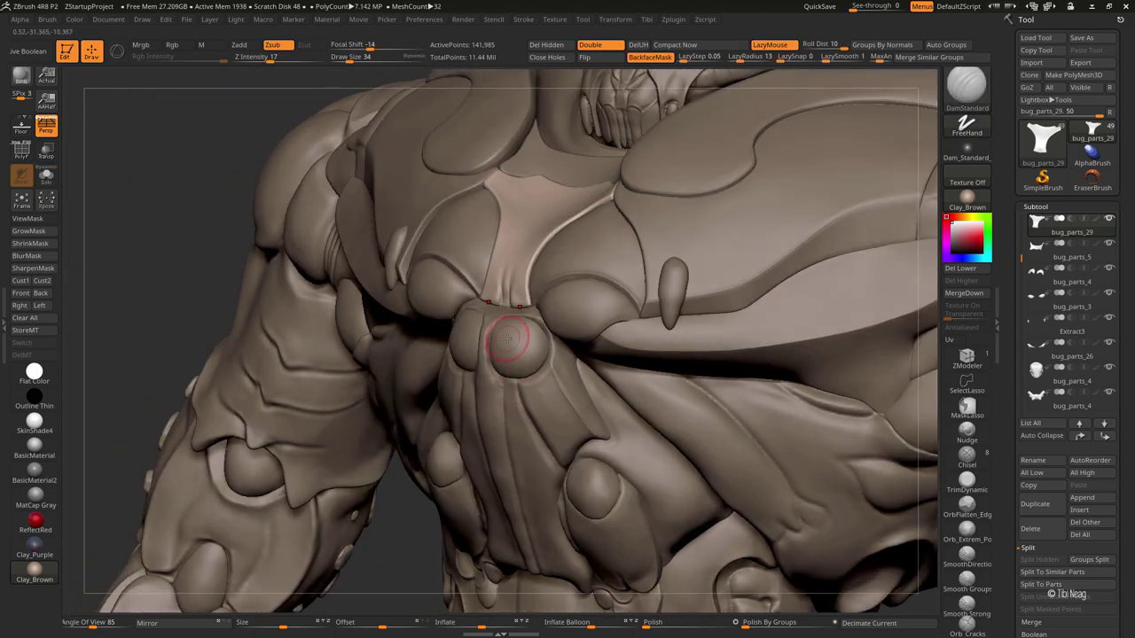
right_click_drag(507, 337, 535, 290, "alt")
key("b")
key("i")
key("n")
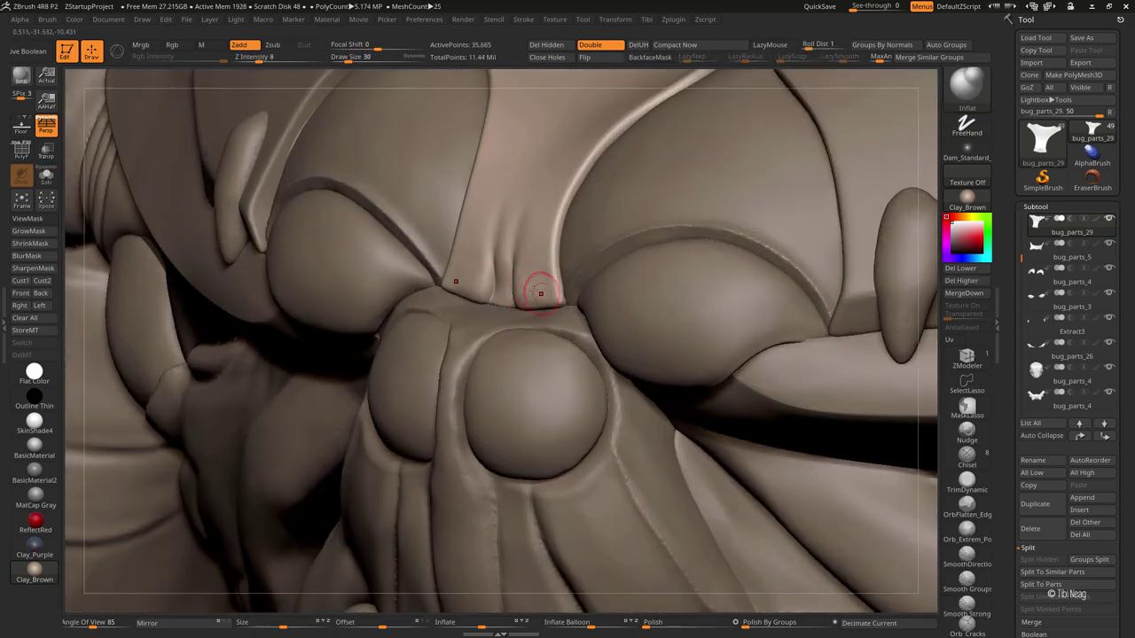
left_click_drag(540, 293, 532, 257, "shift")
key("d")
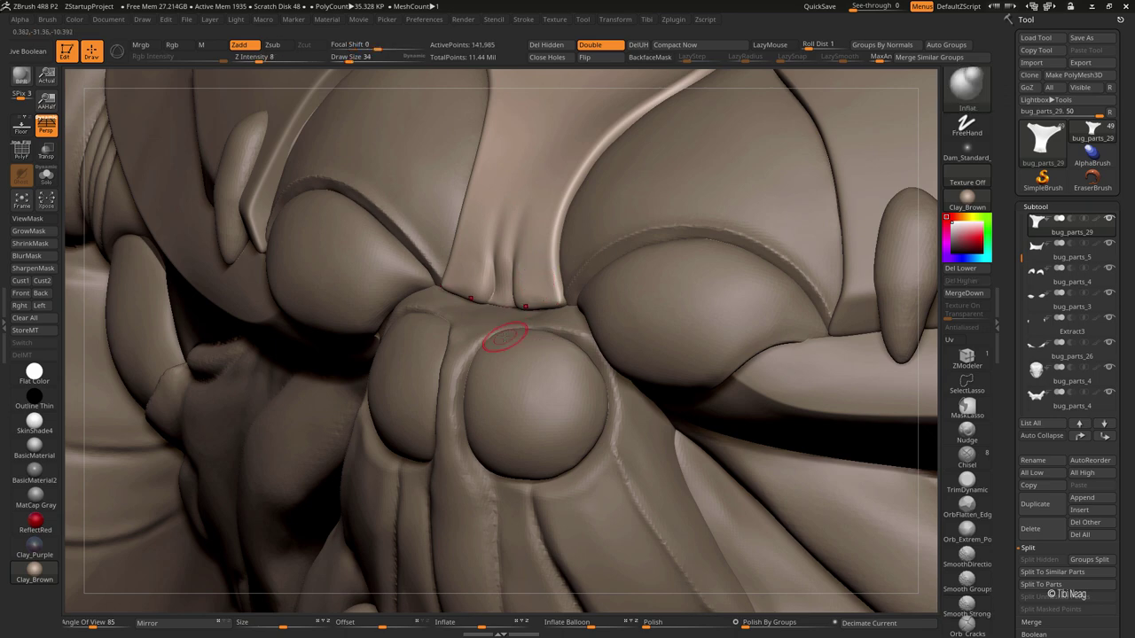
key("f")
left_click_drag(533, 430, 550, 399)
mouse_move(842, 144)
left_mouse_down()
mouse_move(598, 250)
mouse_move(352, 232)
mouse_move(426, 266)
left_mouse_up()
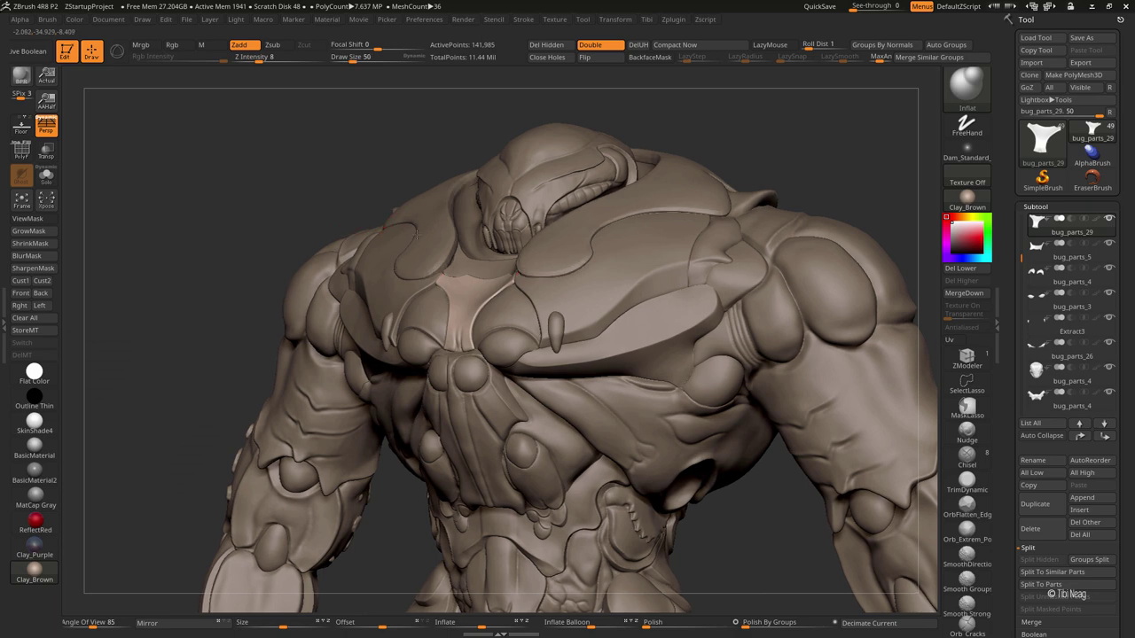
Step: Isolate bug_parts_4 and mask an oval patch on each pointed plate with a hard size-22 brush
left_click(444, 284, "alt")
key("ctrl+shift+s")
key("ctrl+shift+s")
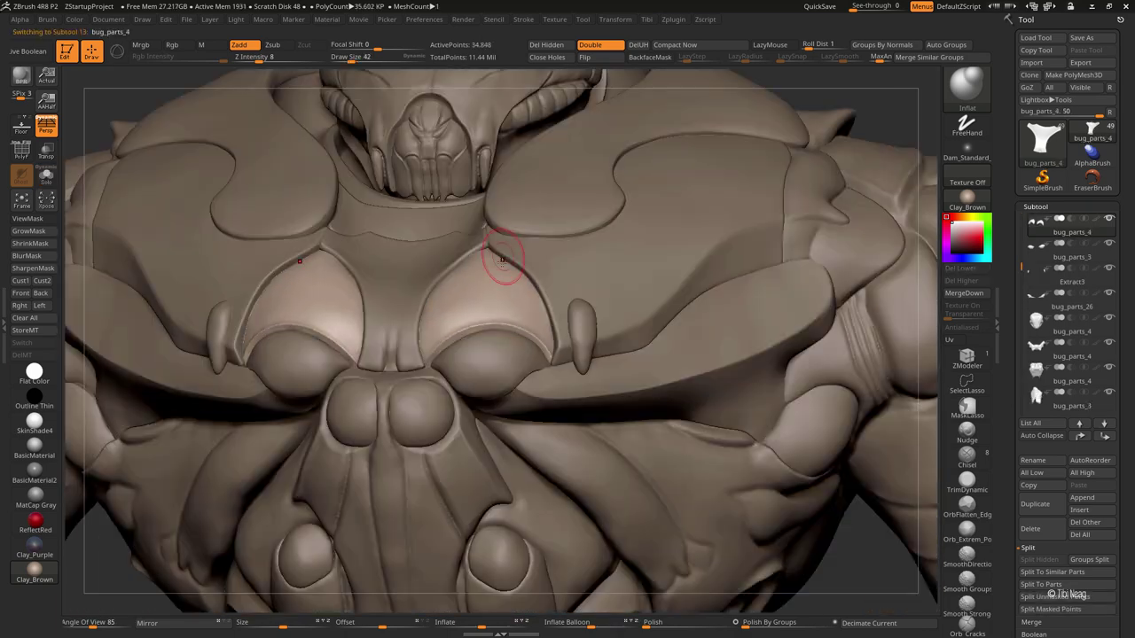
key("ctrl+shift+s")
key("f")
left_click_drag(570, 203, 612, 80)
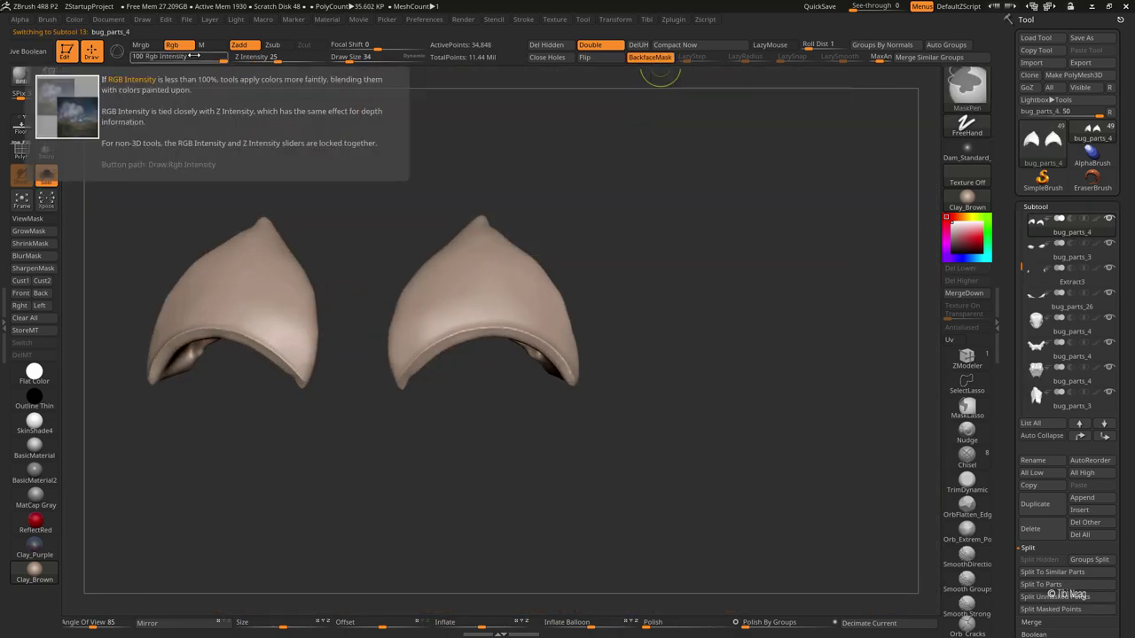
left_click_drag(377, 50, 328, 50)
left_click_drag(351, 61, 343, 61)
mouse_move(372, 165)
left_mouse_down()
mouse_move(446, 309)
mouse_move(448, 261)
mouse_move(505, 258)
mouse_move(431, 286)
left_mouse_up()
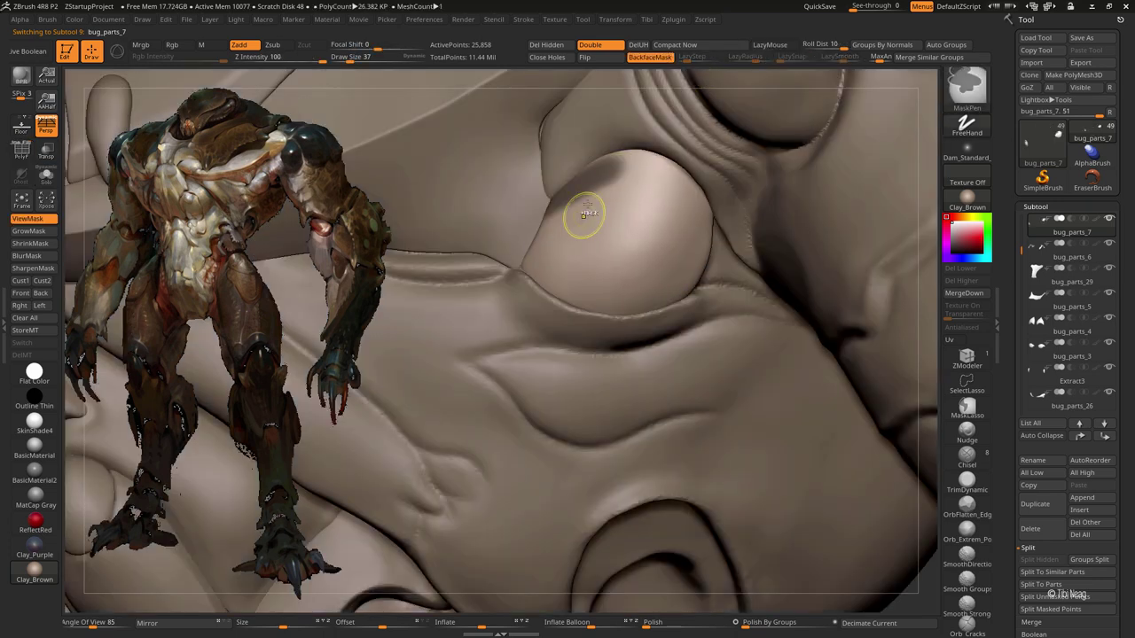
Step: Paint a mask across the bug_parts_7 blob's surface, then clear it
left_click_drag(583, 213, 704, 241, "ctrl")
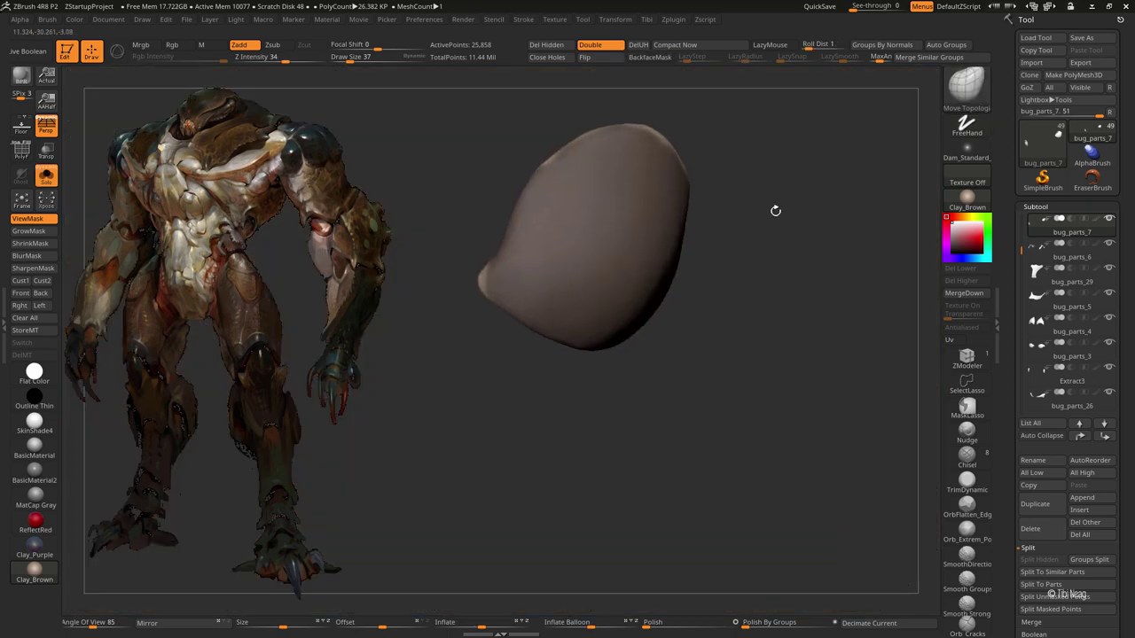
mouse_move(772, 210)
left_mouse_down()
mouse_move(582, 185)
mouse_move(628, 233)
left_mouse_up()
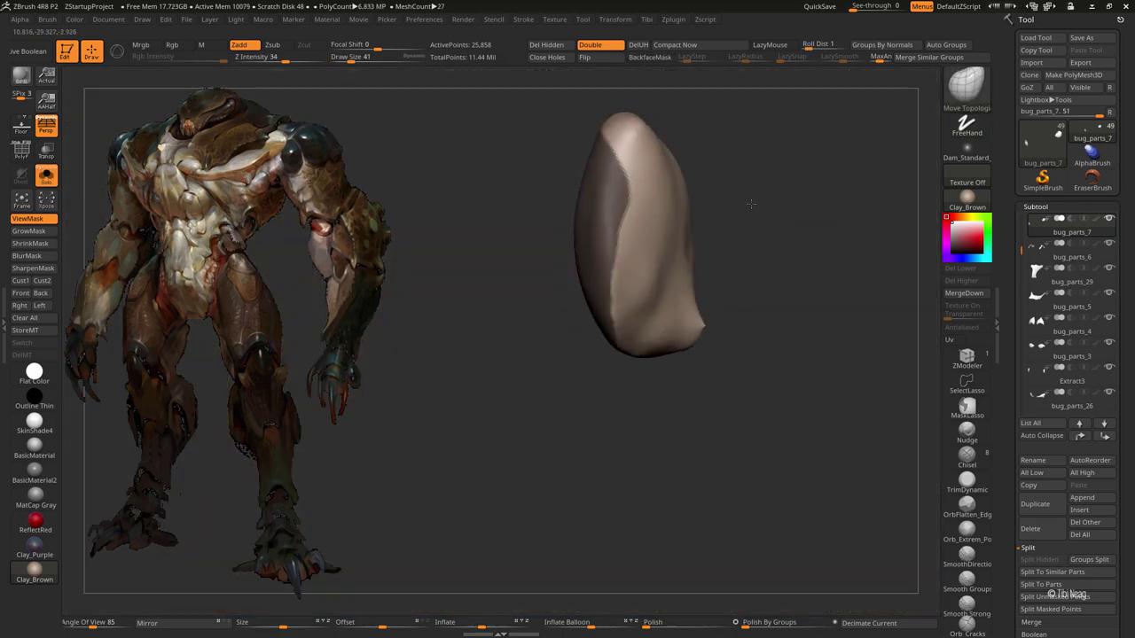
key("ctrl")
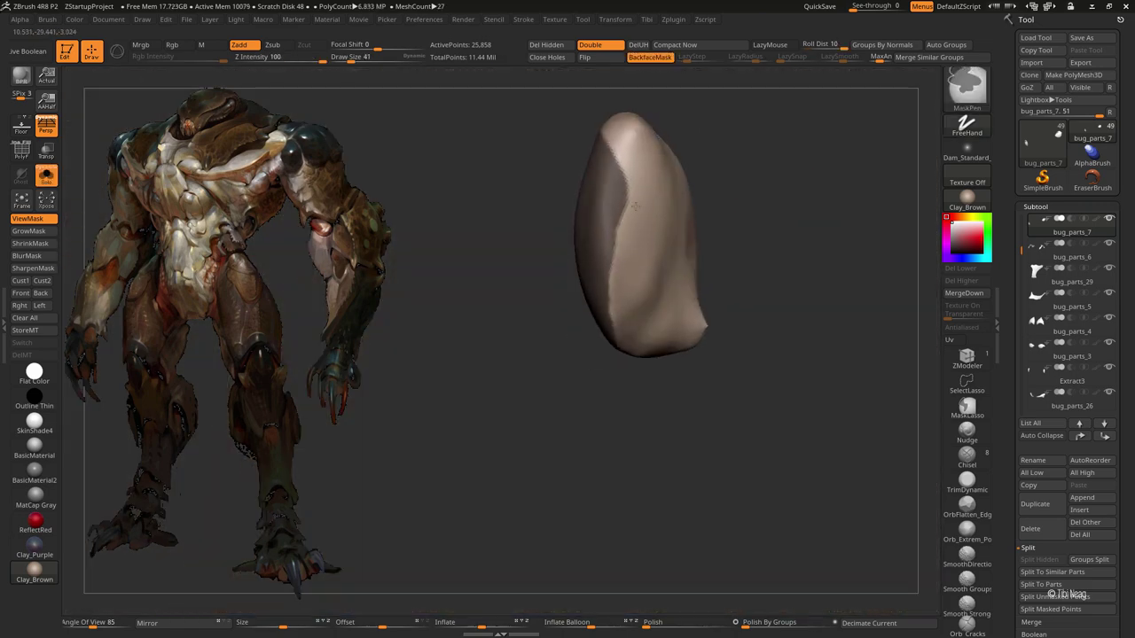
left_click_drag(623, 214, 606, 209)
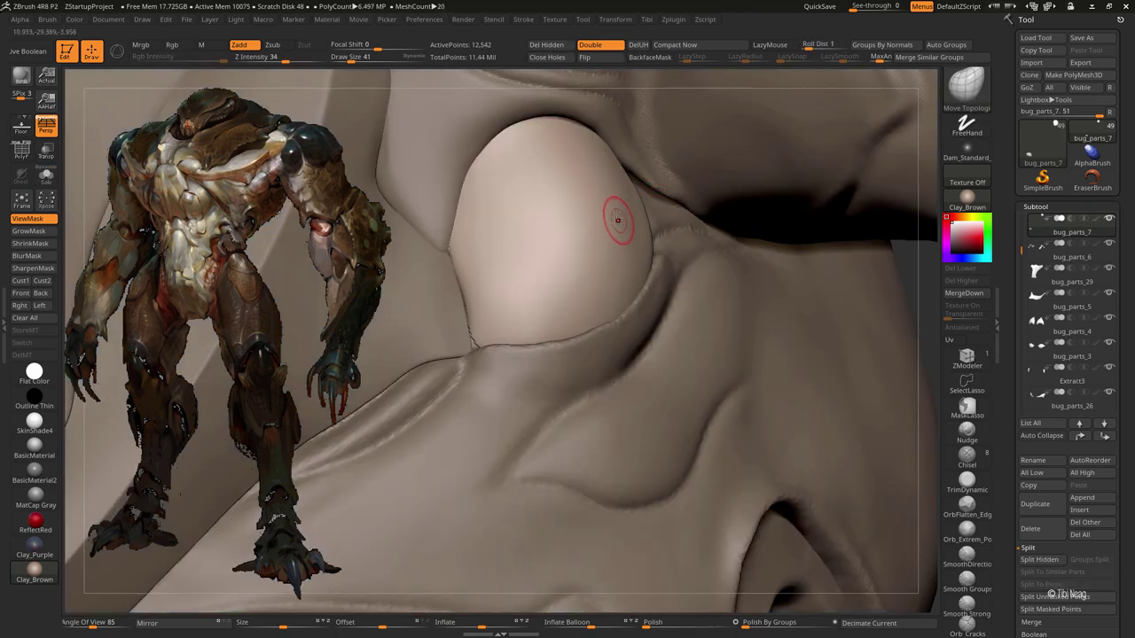
Step: Show the blob alone with its polygroup wireframe and pick the SelectLasso brush
key("ctrl+shift+s")
key("shift+f")
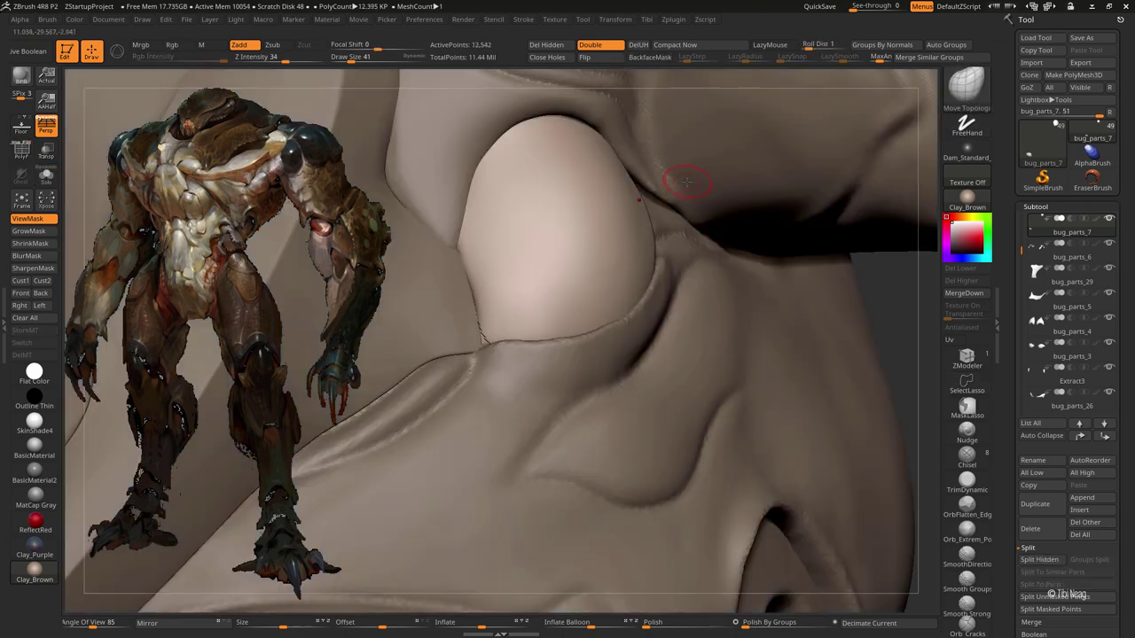
key("ctrl+shift")
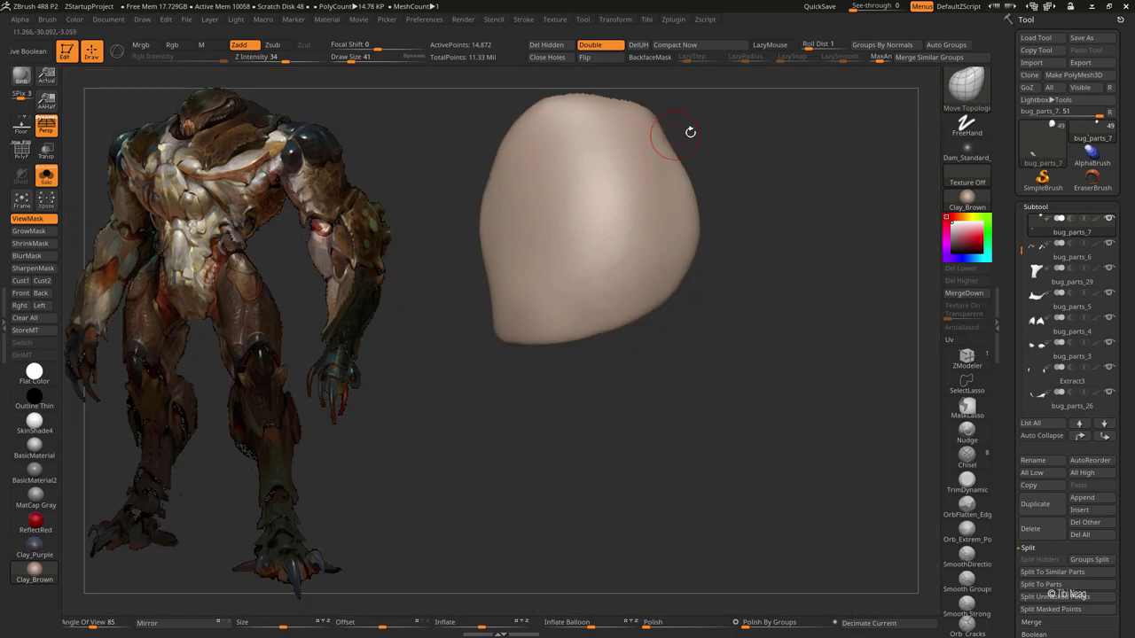
left_click_drag(690, 132, 656, 151)
Step: Add edge loops around the ball's polygroup borders with Geometry > EdgeLoop > GroupsLoops
scroll(1064, 399, "down", 5)
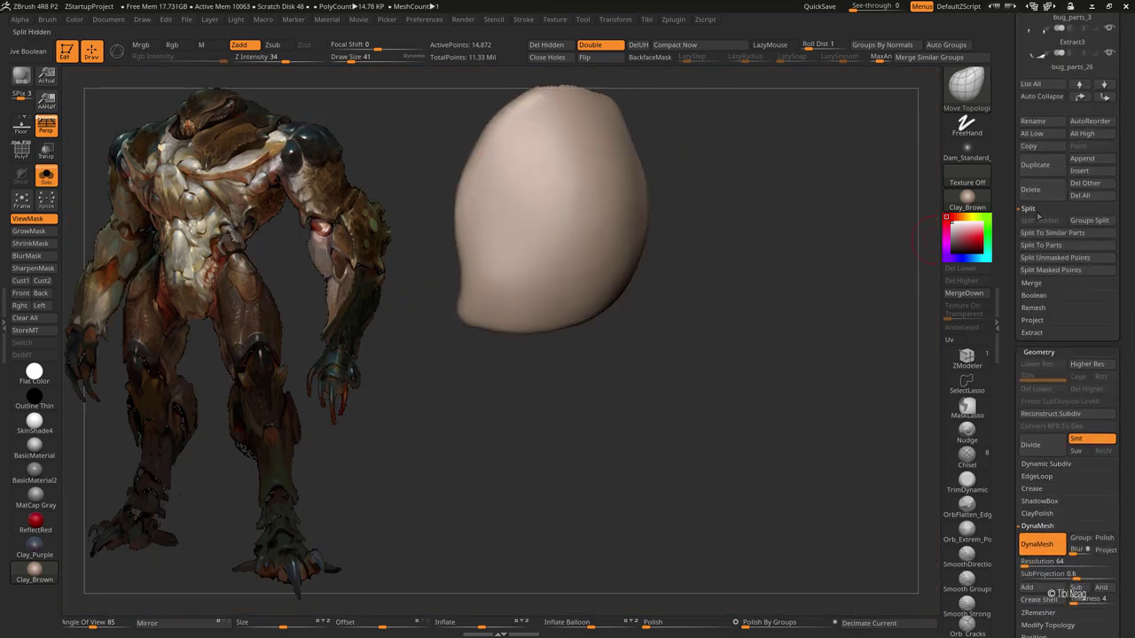
left_click(1035, 414)
left_click(1047, 490)
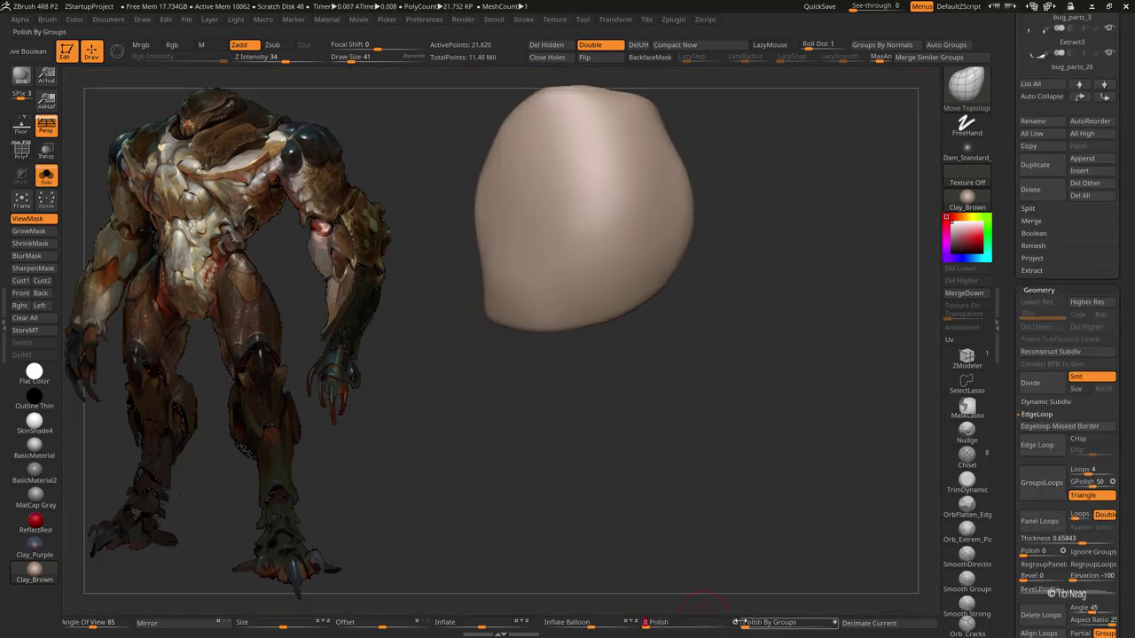
left_click_drag(722, 603, 694, 493)
Step: ZRemesh the ball with AdaptiveSize 0 and inspect the new wireframe
scroll(1029, 344, "down", 5)
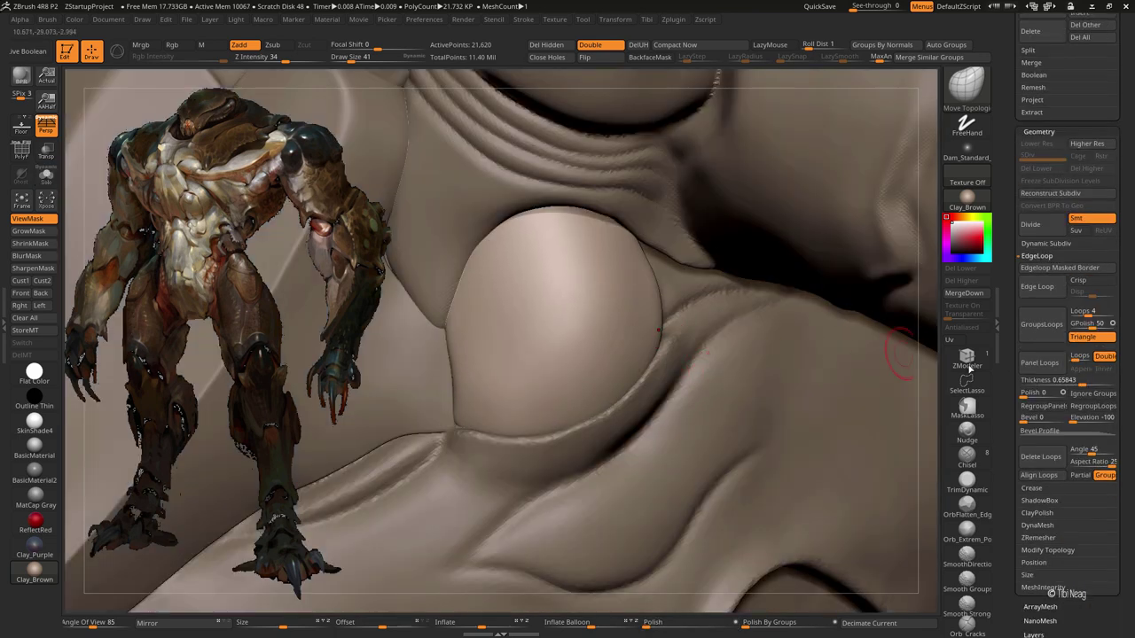
left_click(1039, 538)
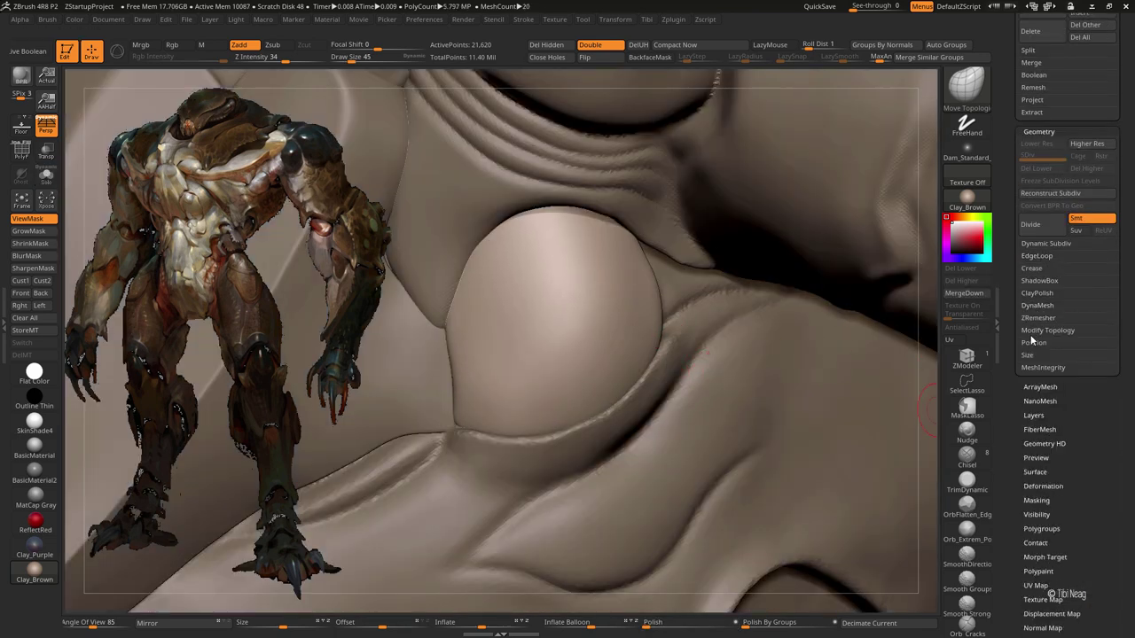
left_click_drag(1028, 391, 1020, 391)
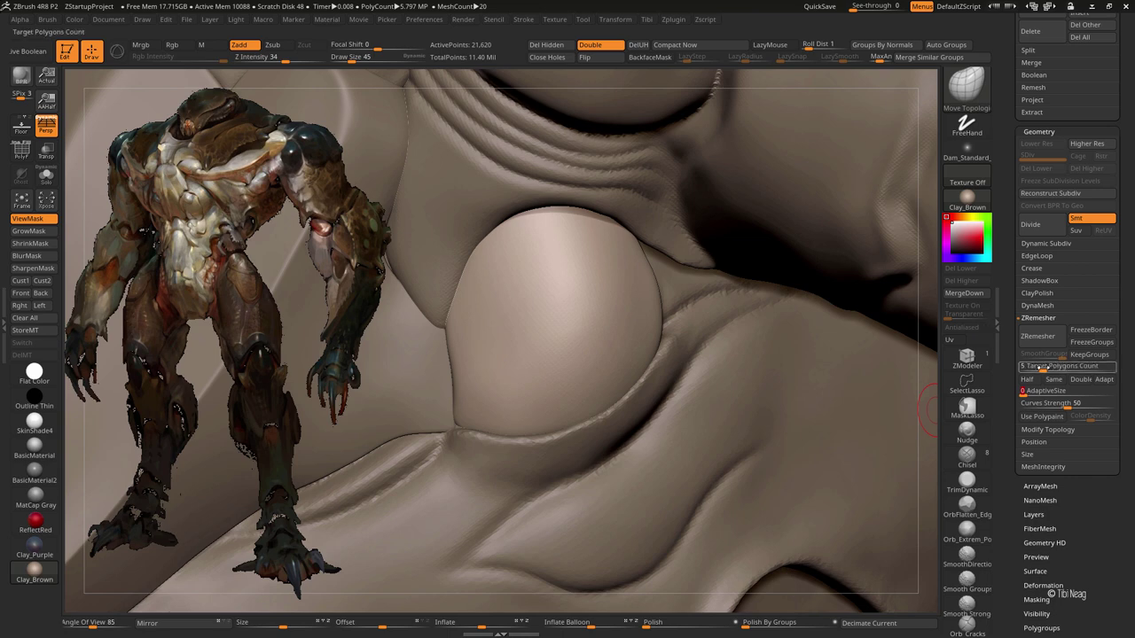
left_click(1037, 336)
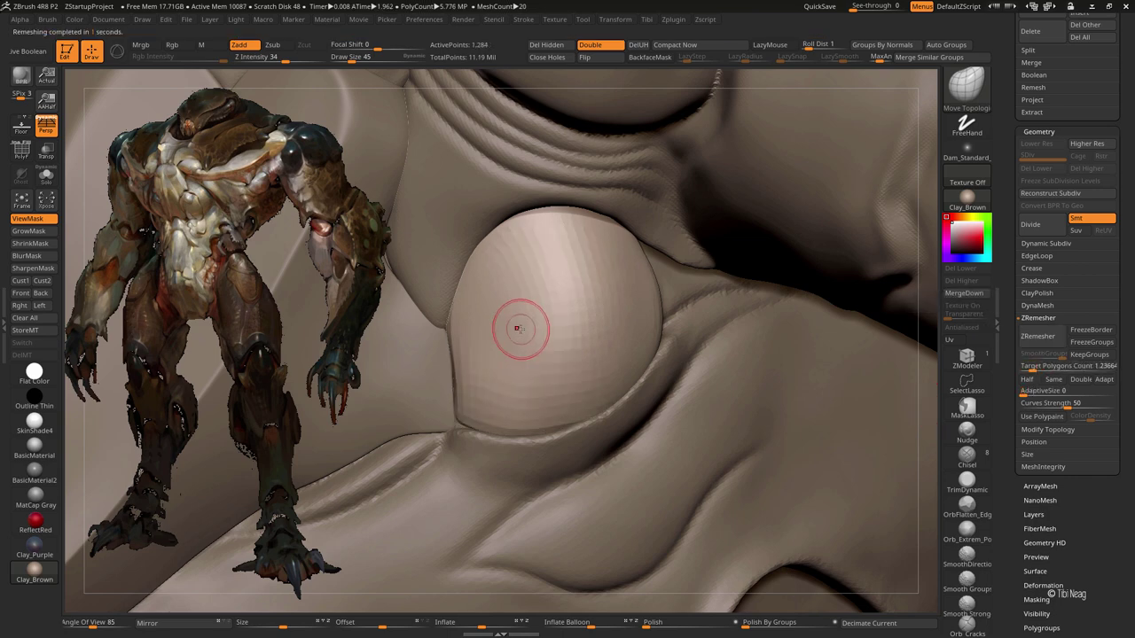
key("shift+f")
Step: Set Target Polygons Count to 0.45964 and remesh the ball into larger, even quads
left_click_drag(1027, 366, 1021, 366)
left_click(1037, 335)
key("ctrl+shift+s")
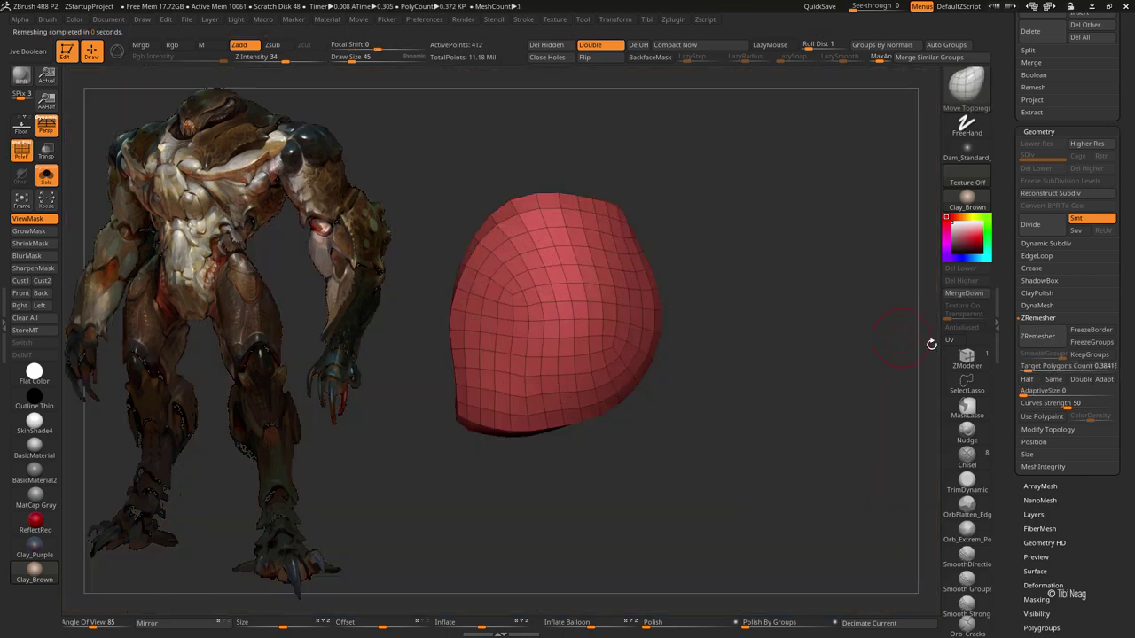
left_click(1037, 336)
key("ctrl+shift+s")
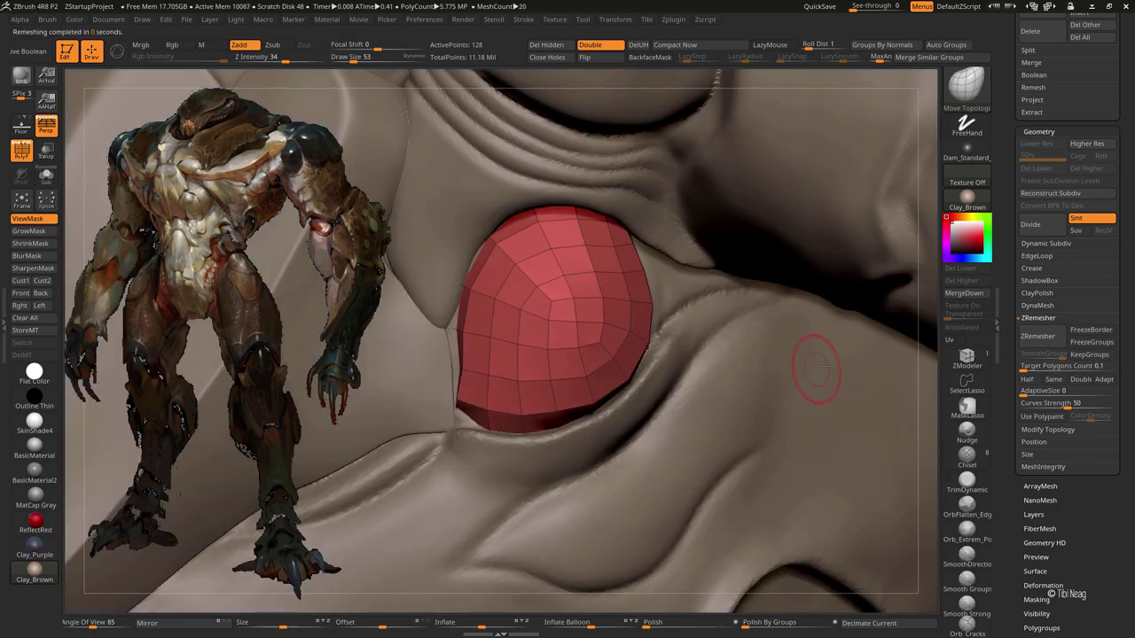
left_click_drag(1023, 366, 1029, 366)
left_click(1038, 335)
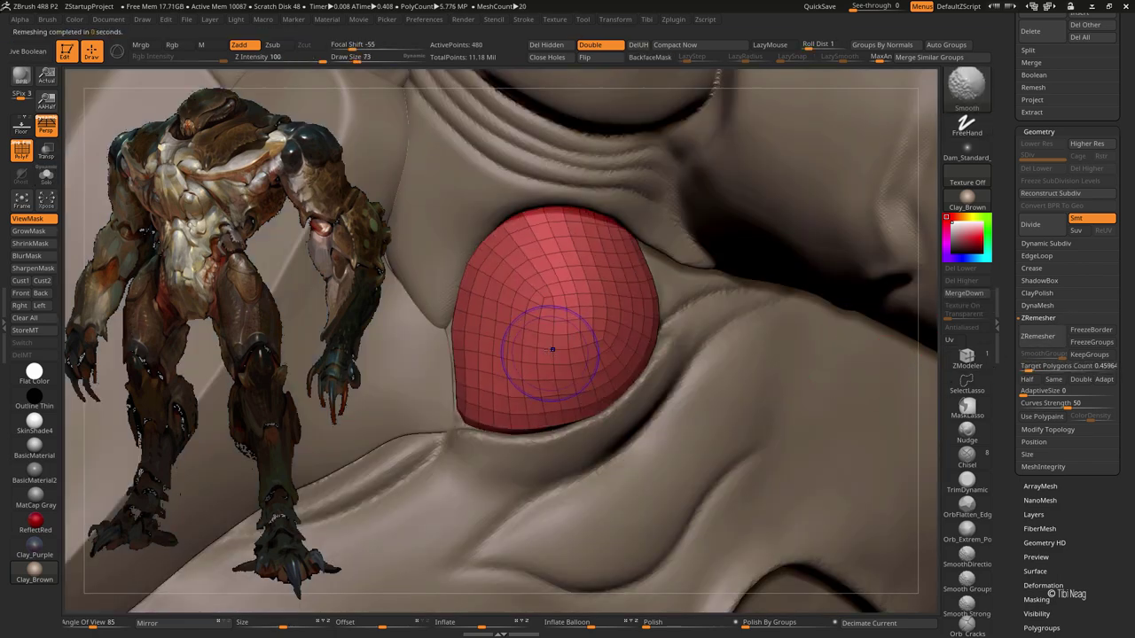
key("shift+f")
mouse_move(568, 350)
right_mouse_down("ctrl")
mouse_move(696, 253)
mouse_move(696, 355)
right_mouse_up("ctrl")
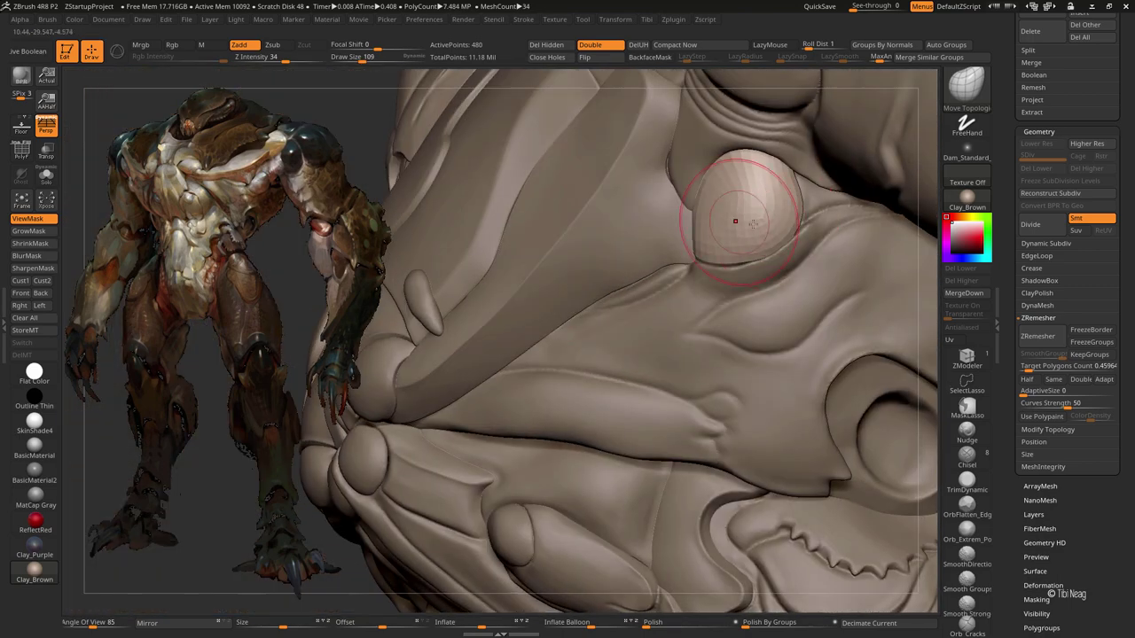
Step: Inspect the remeshed ball's wireframe from several angles
mouse_move(727, 222)
right_mouse_down()
mouse_move(829, 193)
mouse_move(758, 243)
mouse_move(760, 253)
mouse_move(762, 232)
right_mouse_up()
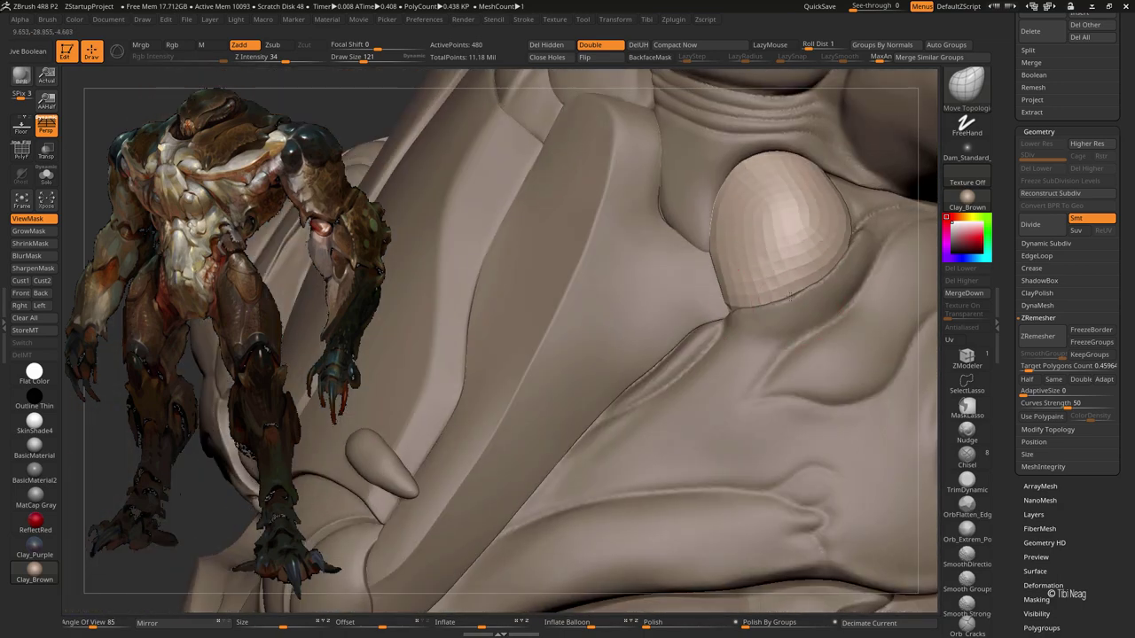
key("shift+f")
mouse_move(682, 83)
right_mouse_down()
mouse_move(610, 296)
mouse_move(520, 299)
right_mouse_up()
key("shift+f")
Step: Subdivide the ball to SDiv 5, step down to SDiv 2, settle on SDiv 4, then select bug_parts_8
key("d")
key("d")
key("d")
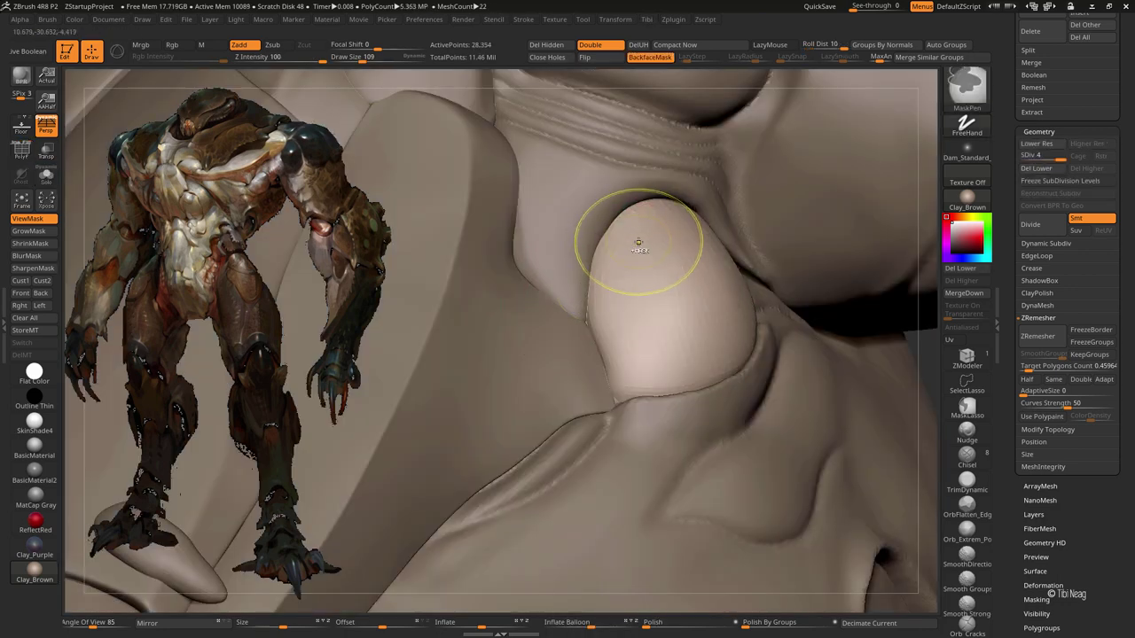
right_click_drag(608, 240, 567, 266)
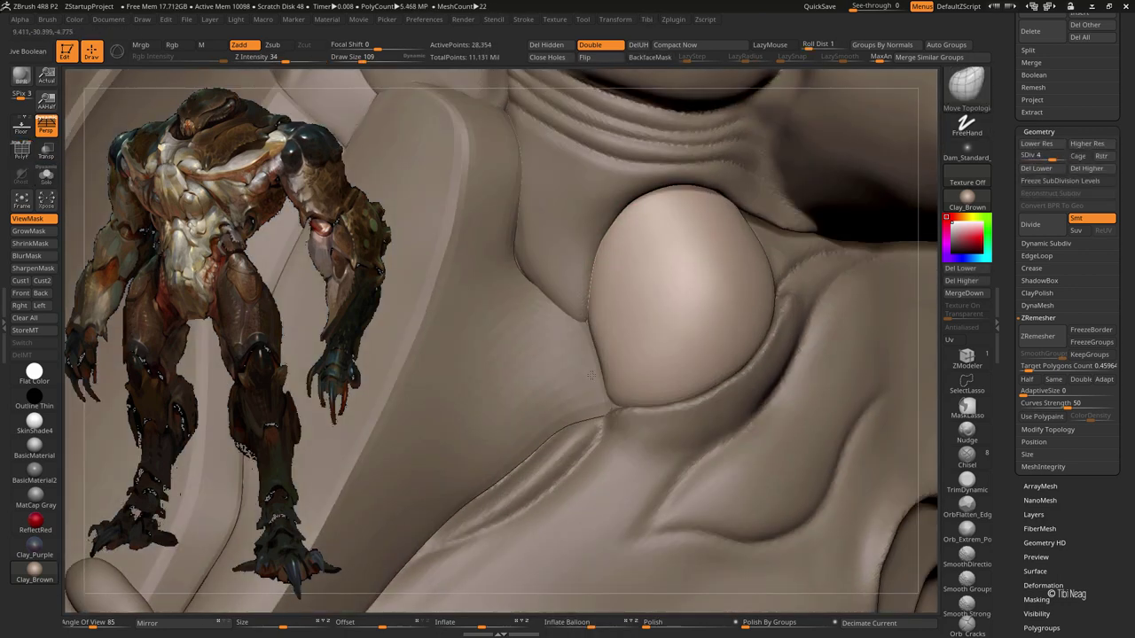
key("shift+d")
right_click_drag(585, 316, 612, 293)
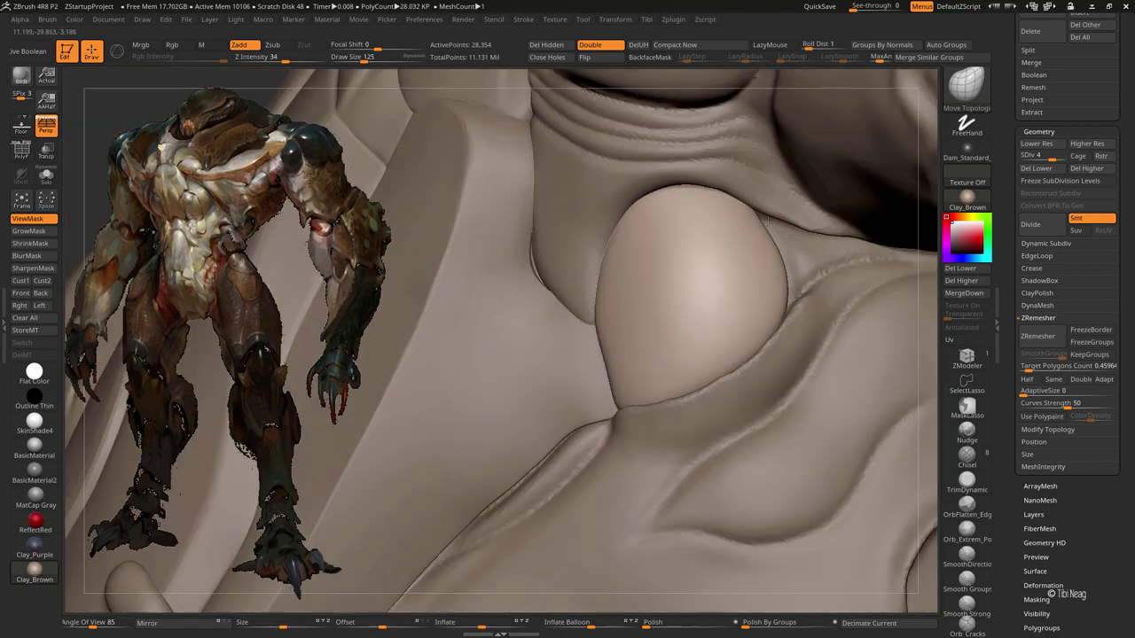
key("space")
key("shift+d")
key("shift+d")
right_click_drag(722, 228, 745, 291)
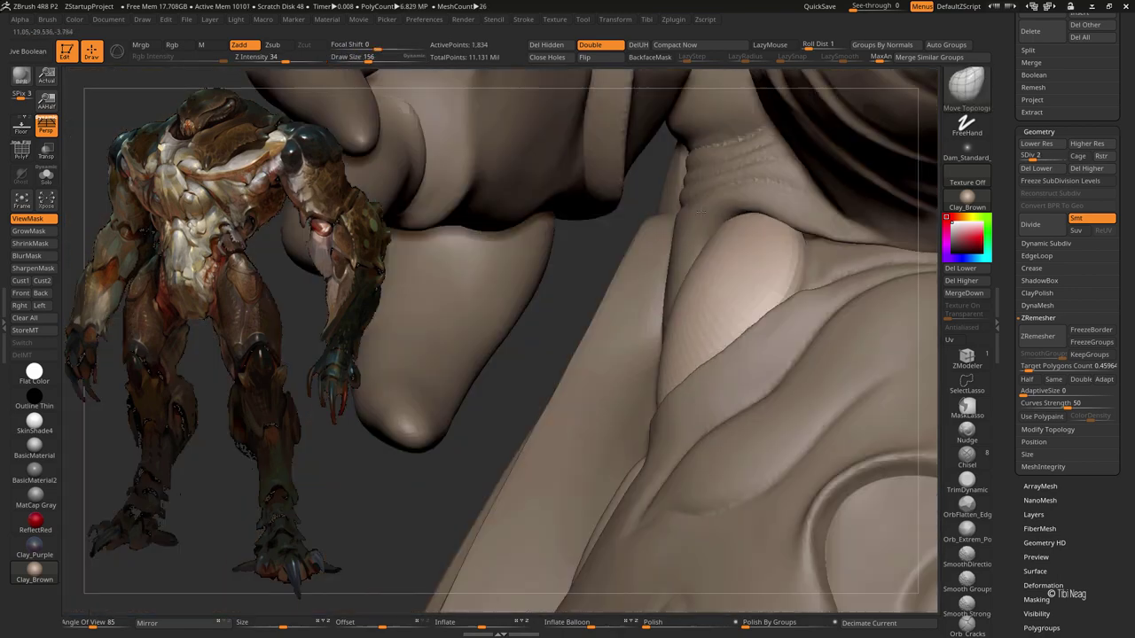
key("d")
key("d")
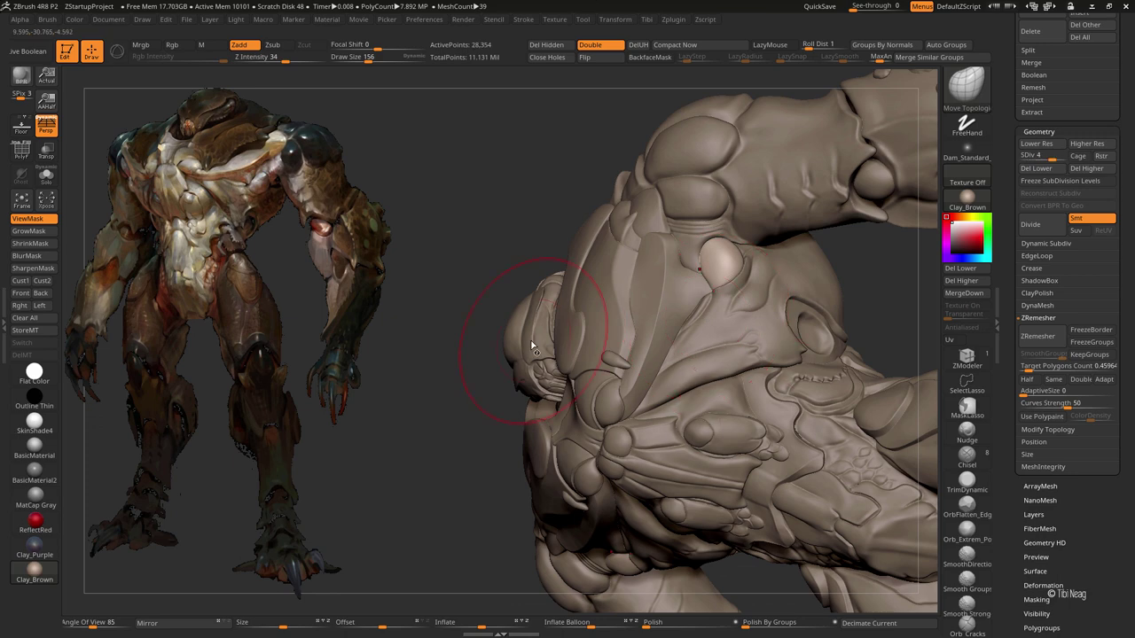
key("f")
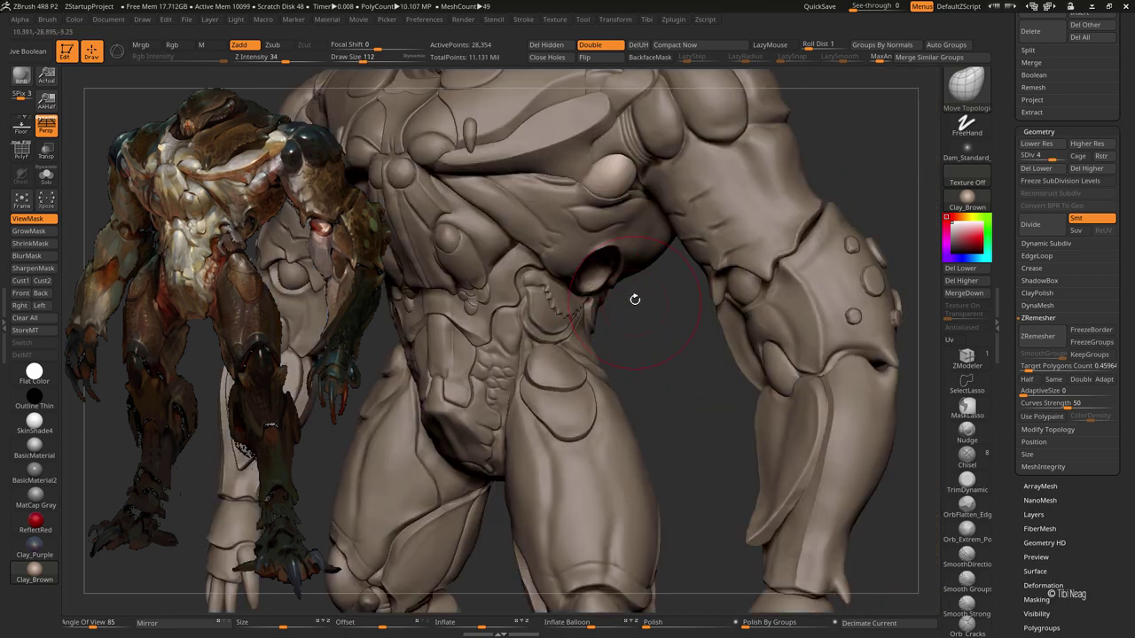
left_click(636, 298, "alt")
right_click_drag(702, 360, 755, 192)
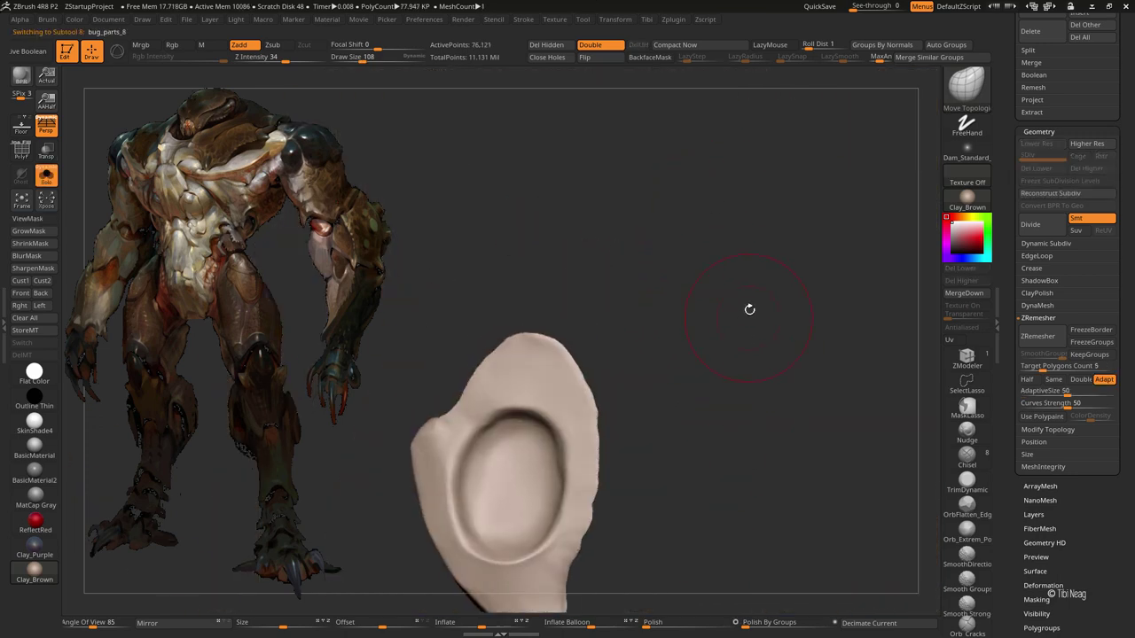
Step: Trace topology curves along the bug_parts_8 plate's outer border with an enlarged Topology brush
right_click_drag(750, 241, 762, 213)
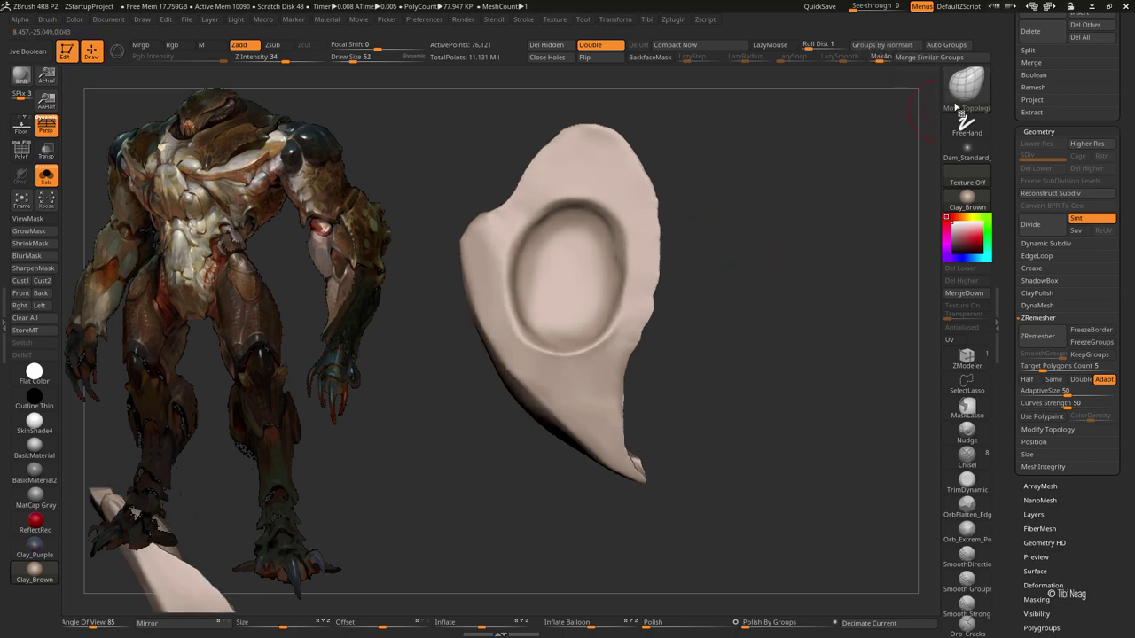
left_click(966, 84)
left_click(282, 114)
mouse_move(562, 182)
right_mouse_down()
mouse_move(451, 259)
mouse_move(441, 186)
right_mouse_up()
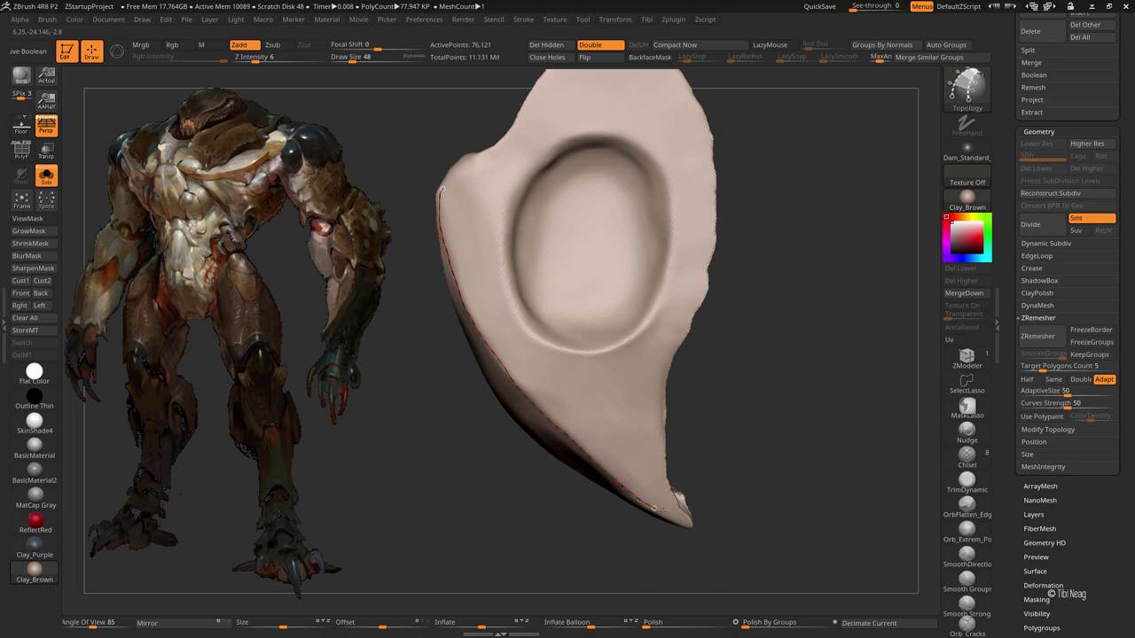
key("bracketright")
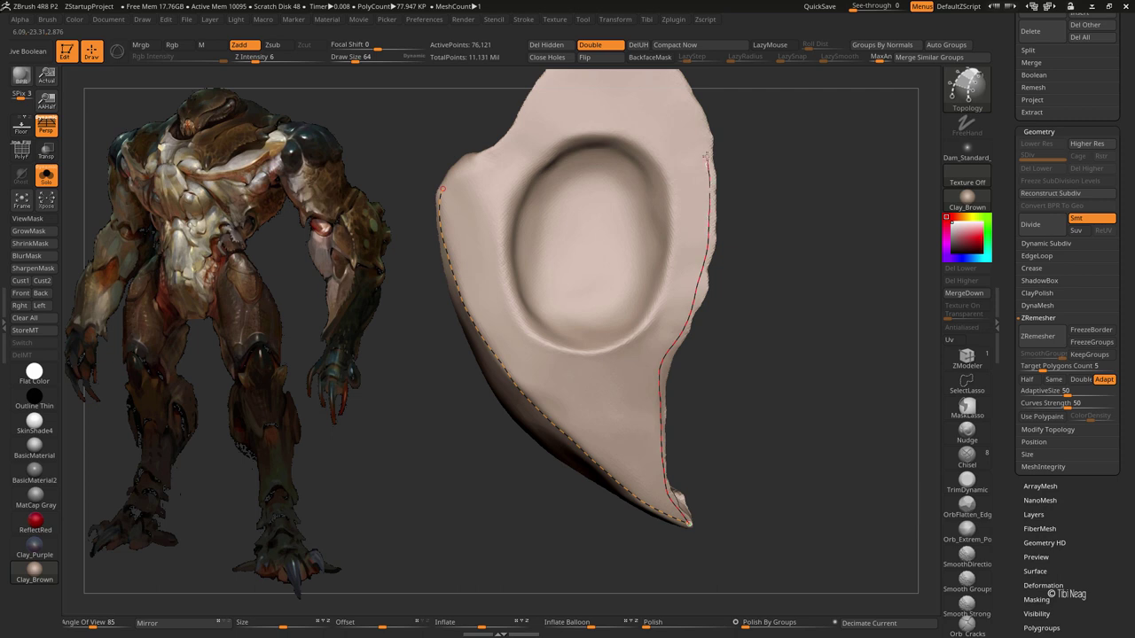
mouse_move(441, 189)
right_mouse_down()
mouse_move(456, 261)
mouse_move(441, 320)
right_mouse_up()
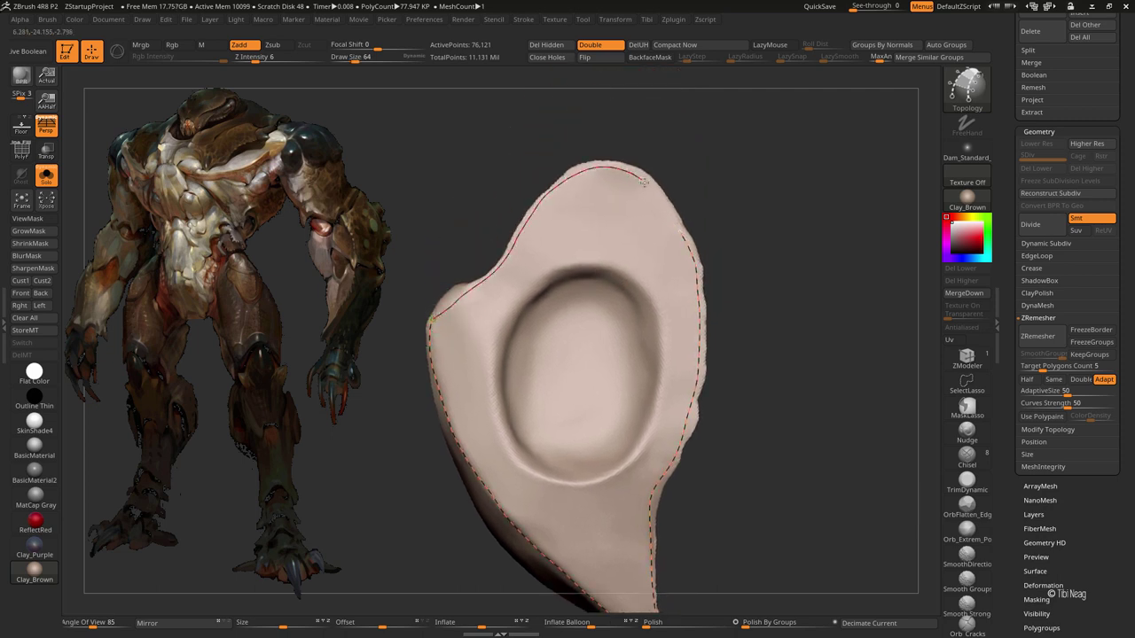
right_click_drag(677, 229, 524, 170)
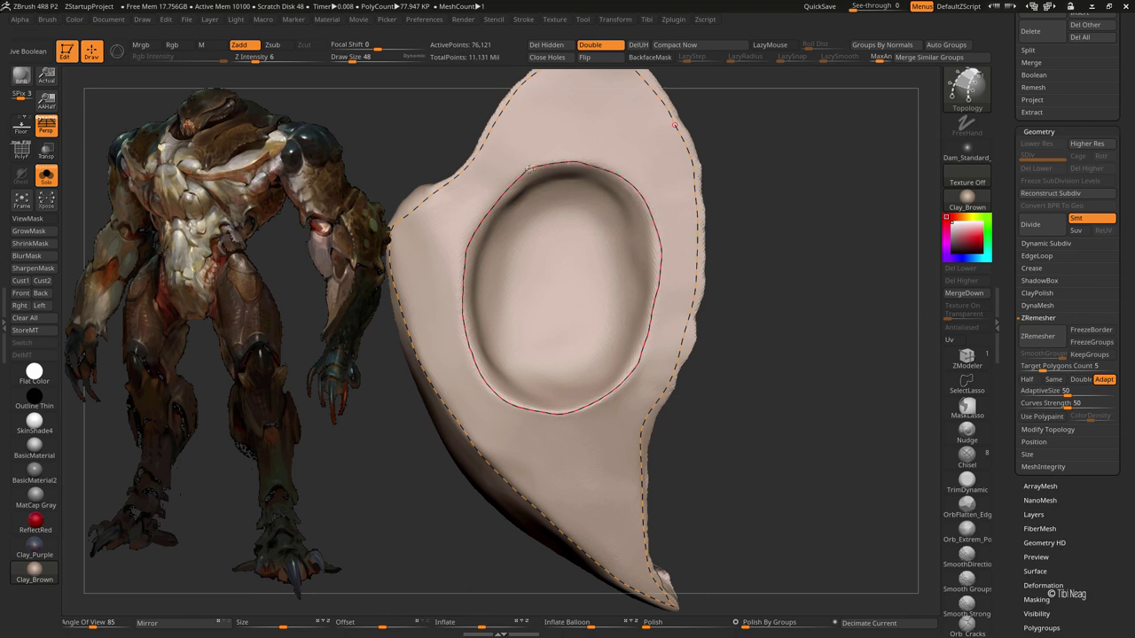
right_click_drag(675, 126, 455, 362)
Step: Check the plate in place on the creature, then draw loop curves around its central hollow
key("ctrl+shift+s")
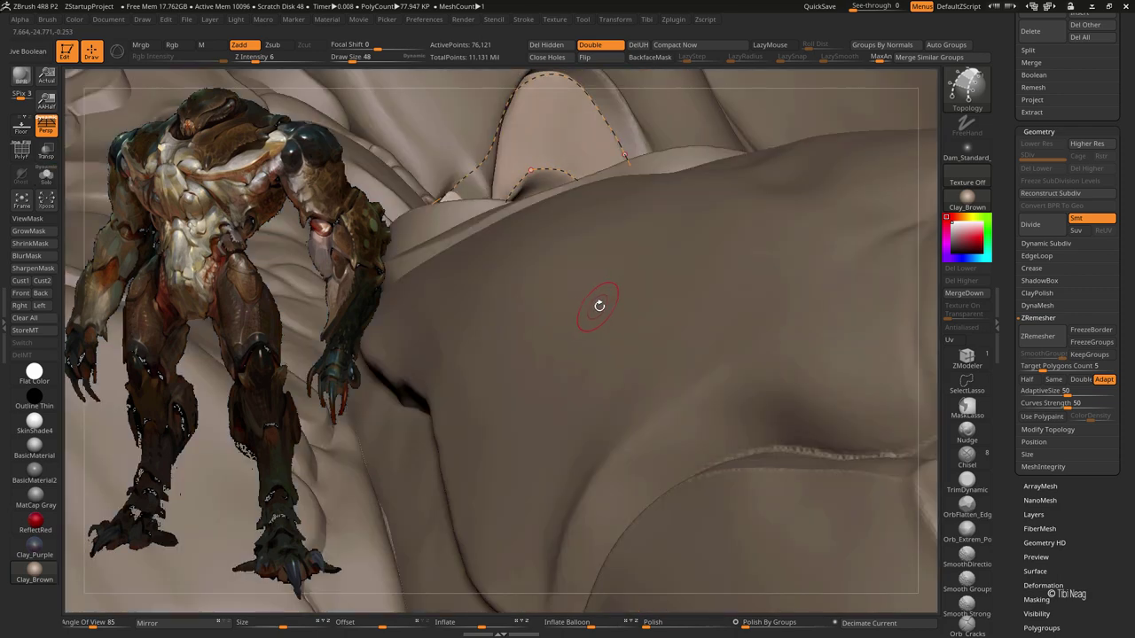
key("ctrl+shift+s")
key("ctrl+shift+s")
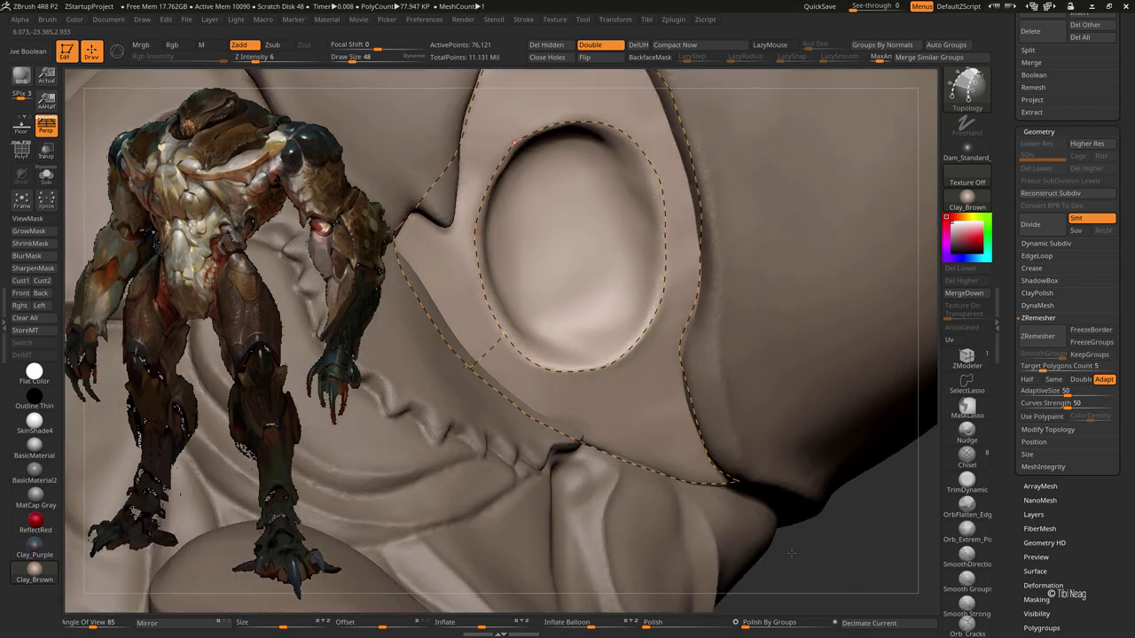
key("ctrl+shift+s")
mouse_move(755, 502)
right_mouse_down()
mouse_move(467, 365)
mouse_move(759, 422)
mouse_move(781, 411)
mouse_move(426, 485)
mouse_move(577, 205)
right_mouse_up()
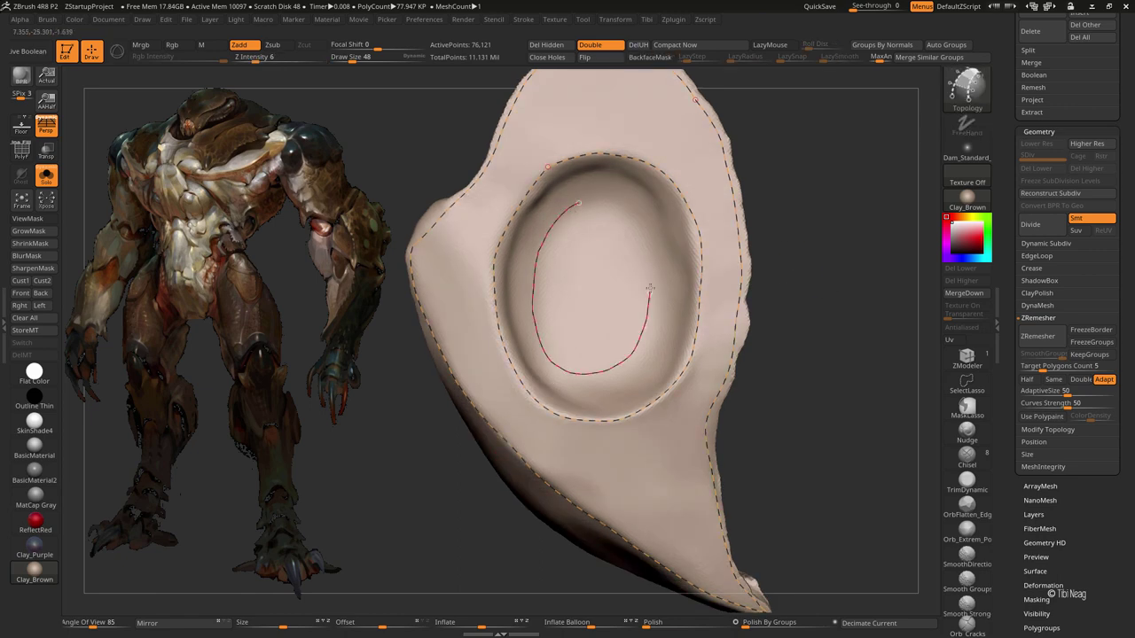
left_click_drag(578, 203, 579, 204)
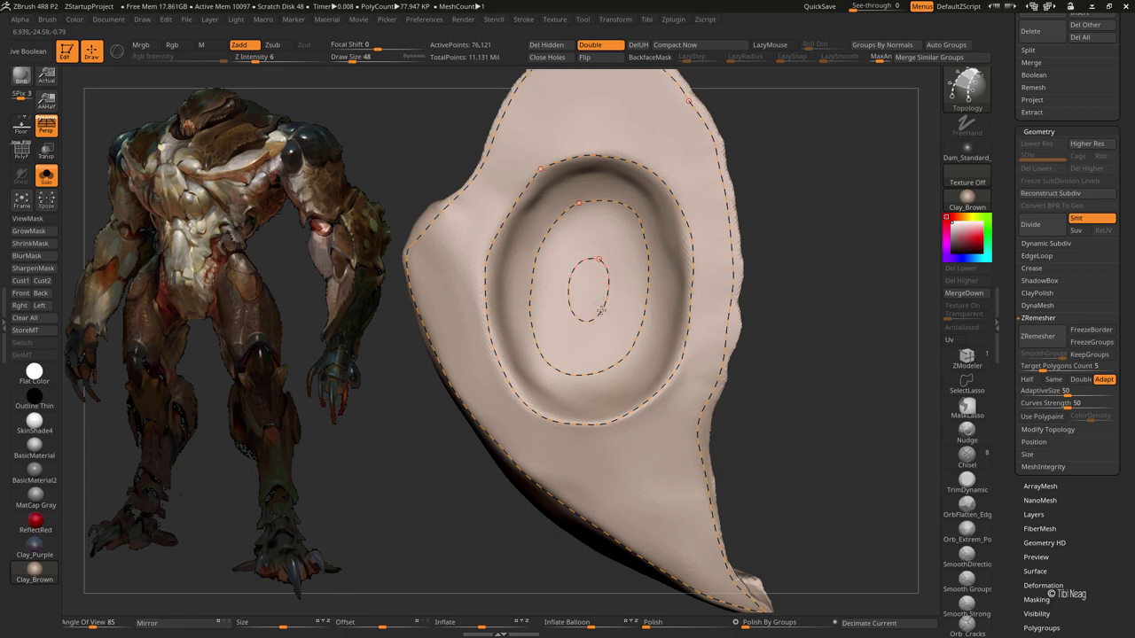
Step: Draw topology strips radiating from the inner loop to the outer edge, and split the inner patch with a vertical curve
left_click_drag(645, 347, 662, 400)
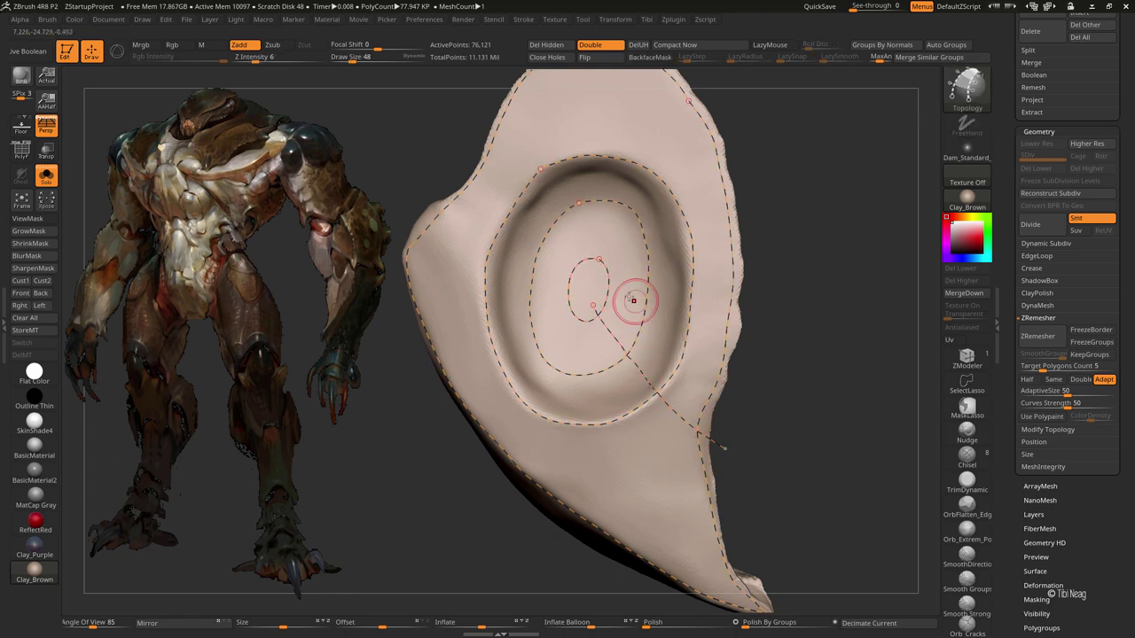
left_click_drag(747, 377, 748, 377)
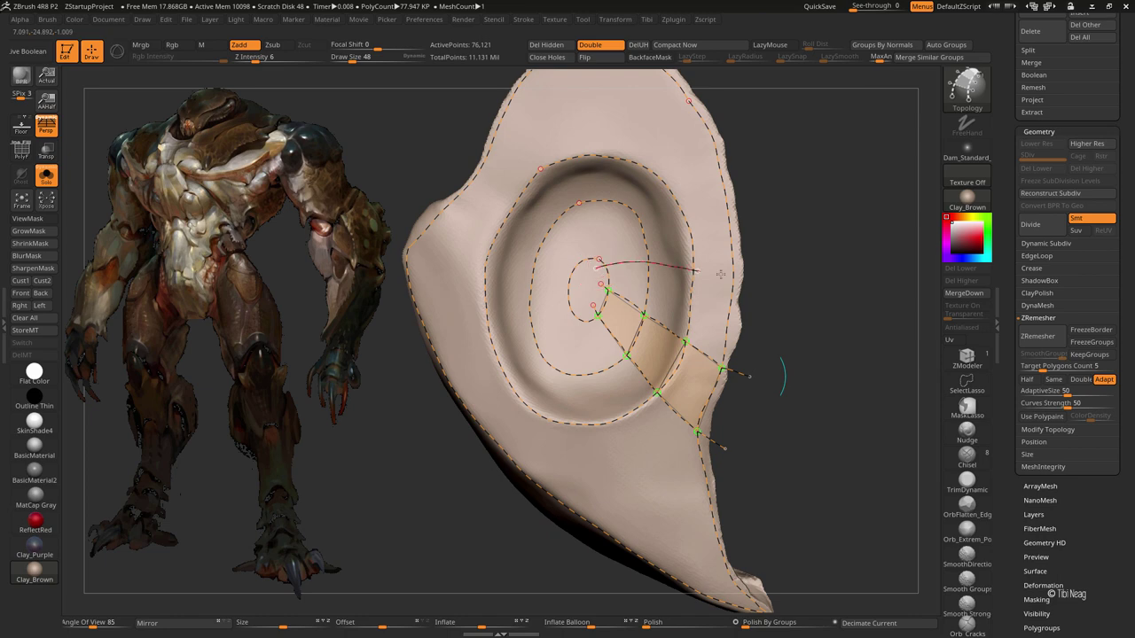
left_click_drag(721, 275, 767, 281)
left_click_drag(640, 222, 719, 173)
left_click_drag(815, 142, 737, 225)
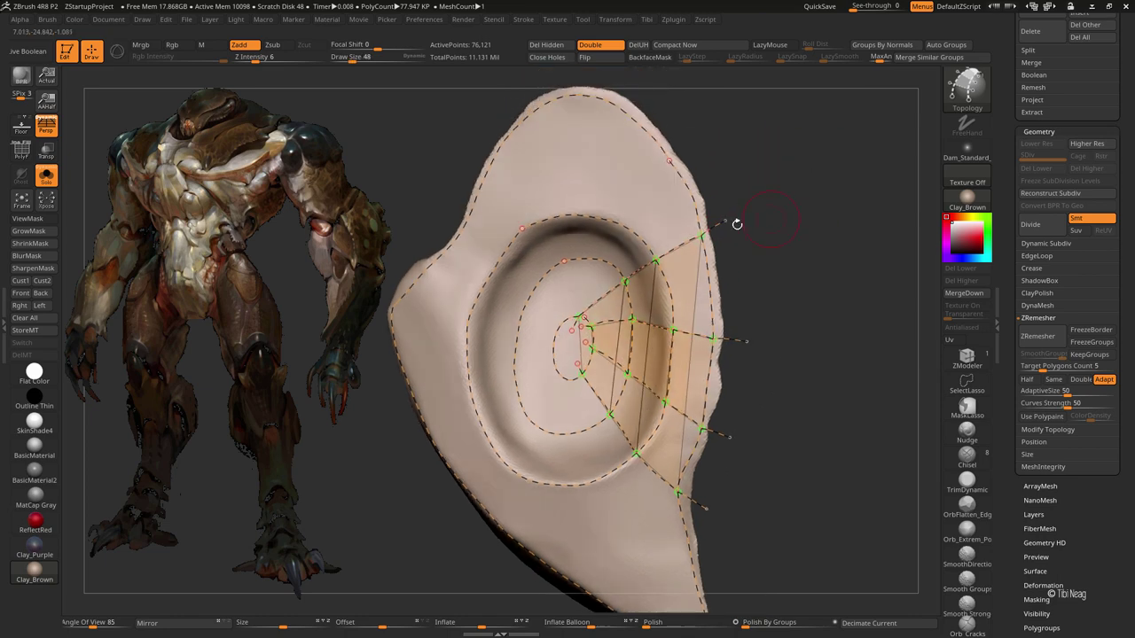
right_click_drag(607, 319, 527, 355, "ctrl")
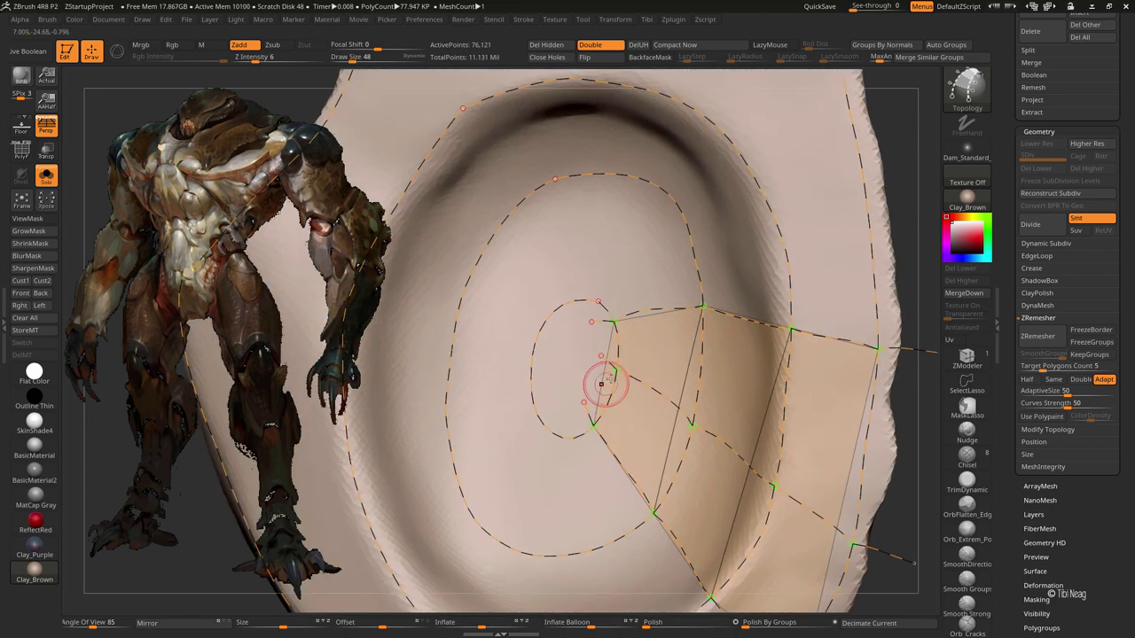
left_click_drag(616, 370, 617, 371)
left_click_drag(557, 459, 585, 277)
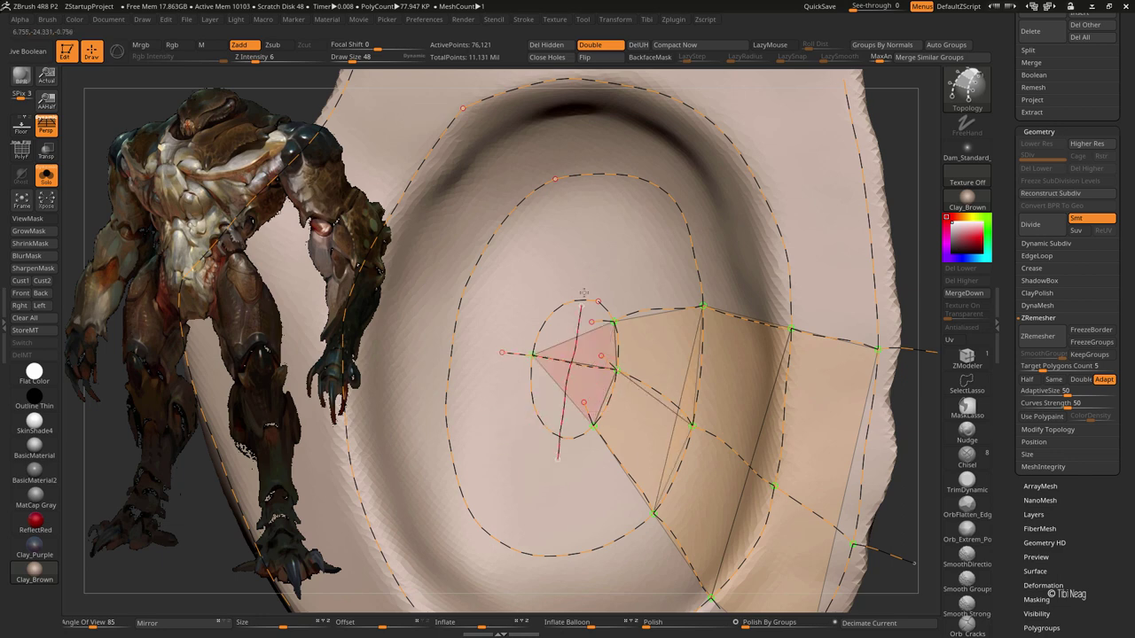
Step: Add a topology line across the hollow, checking it from several angles
right_click_drag(427, 417, 605, 331)
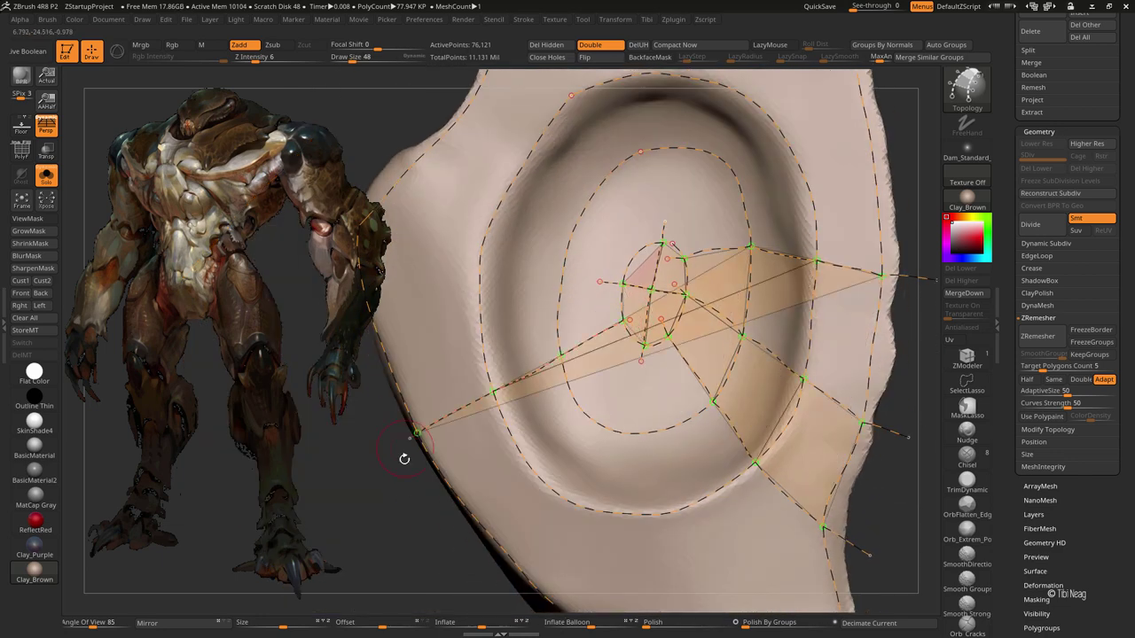
mouse_move(399, 455)
right_mouse_down()
mouse_move(702, 203)
mouse_move(581, 310)
right_mouse_up()
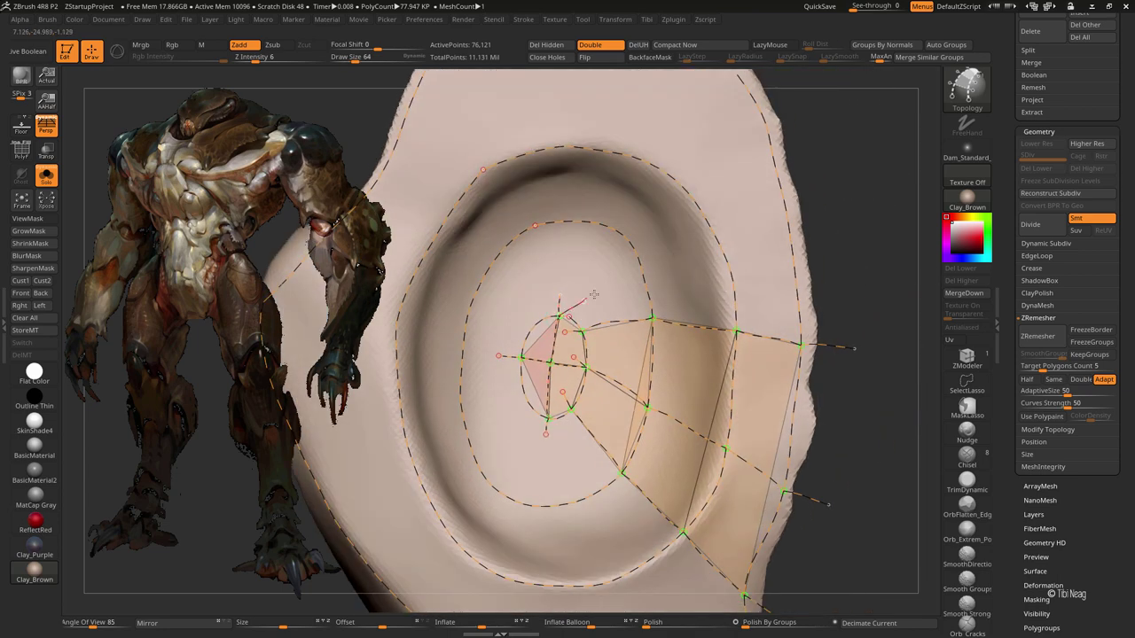
right_click_drag(798, 146, 529, 372)
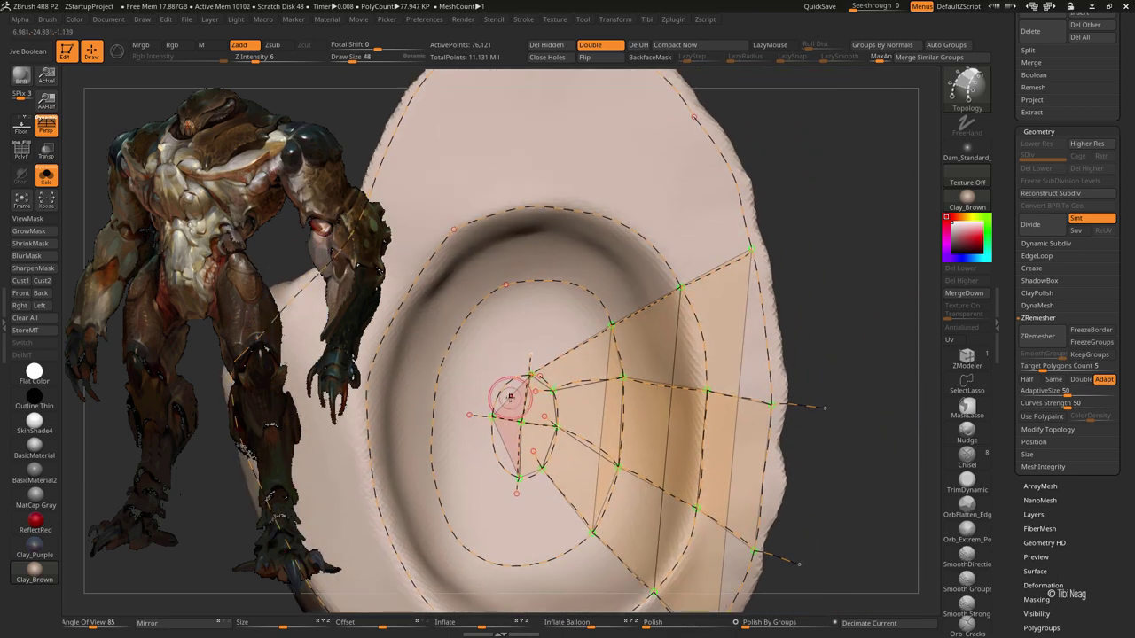
mouse_move(410, 214)
right_mouse_down()
mouse_move(431, 203)
mouse_move(512, 424)
right_mouse_up()
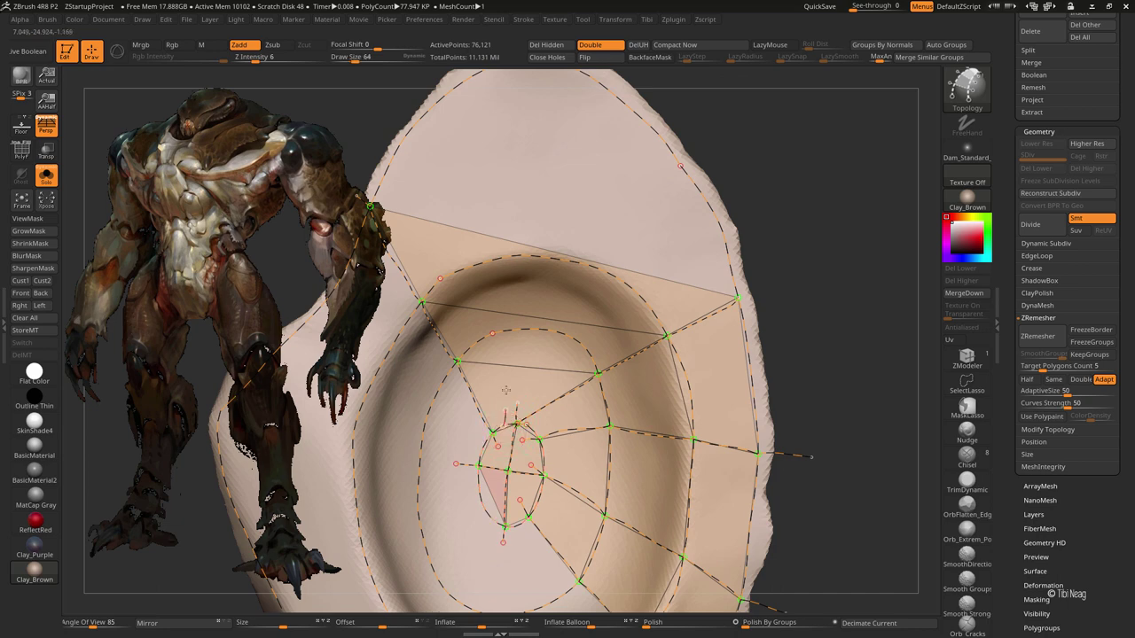
right_click_drag(603, 81, 453, 318)
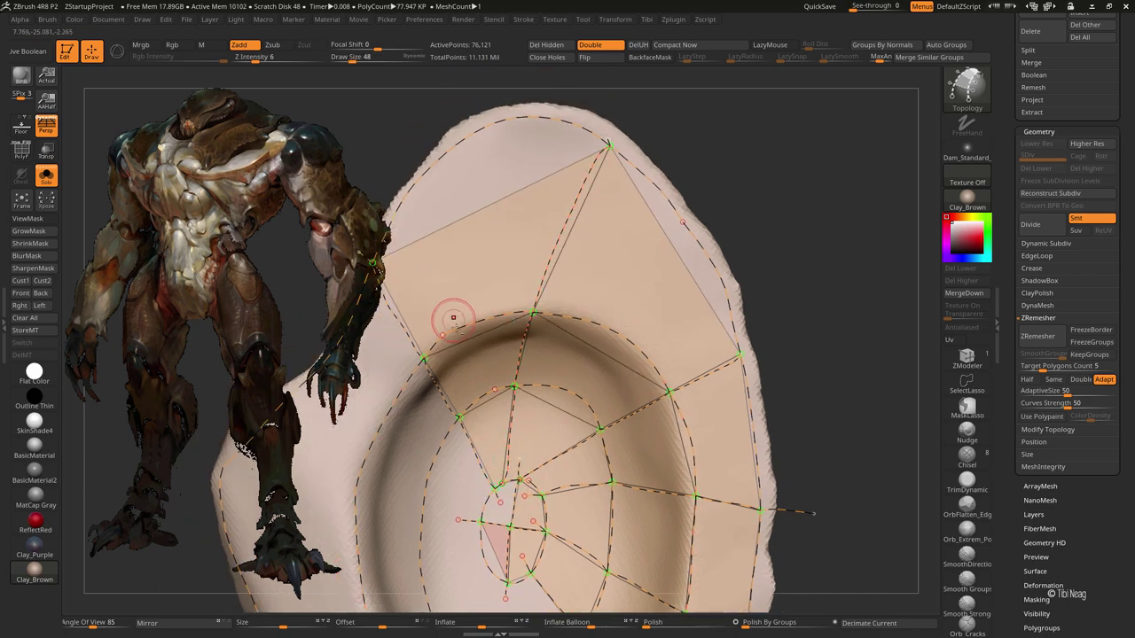
right_click_drag(511, 486, 487, 513)
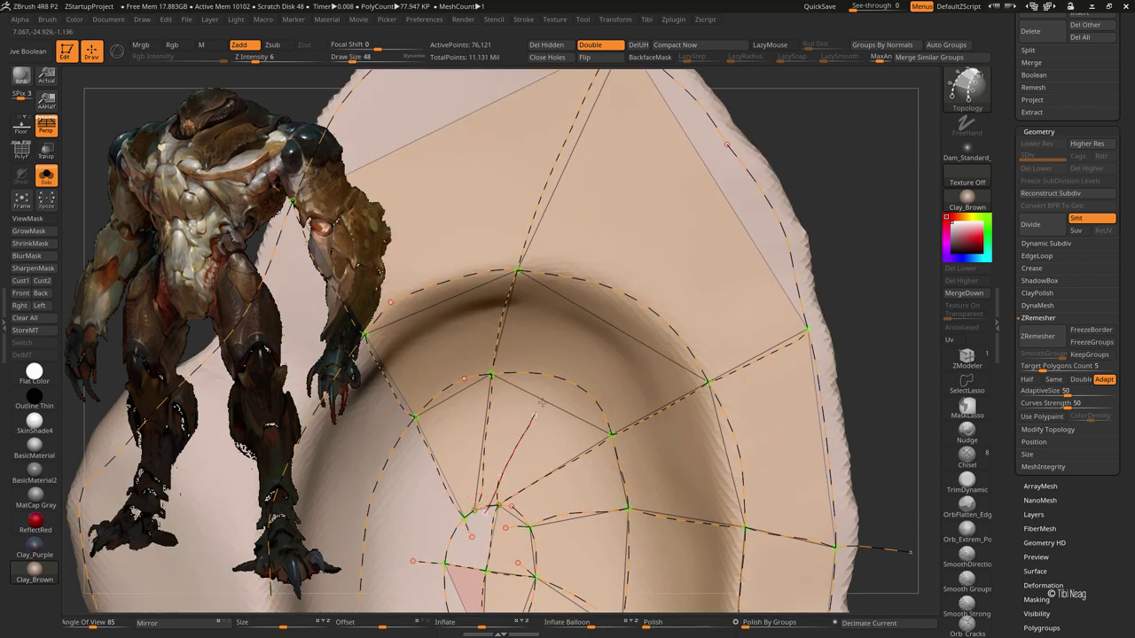
right_click_drag(541, 403, 526, 407)
right_click_drag(451, 407, 540, 461)
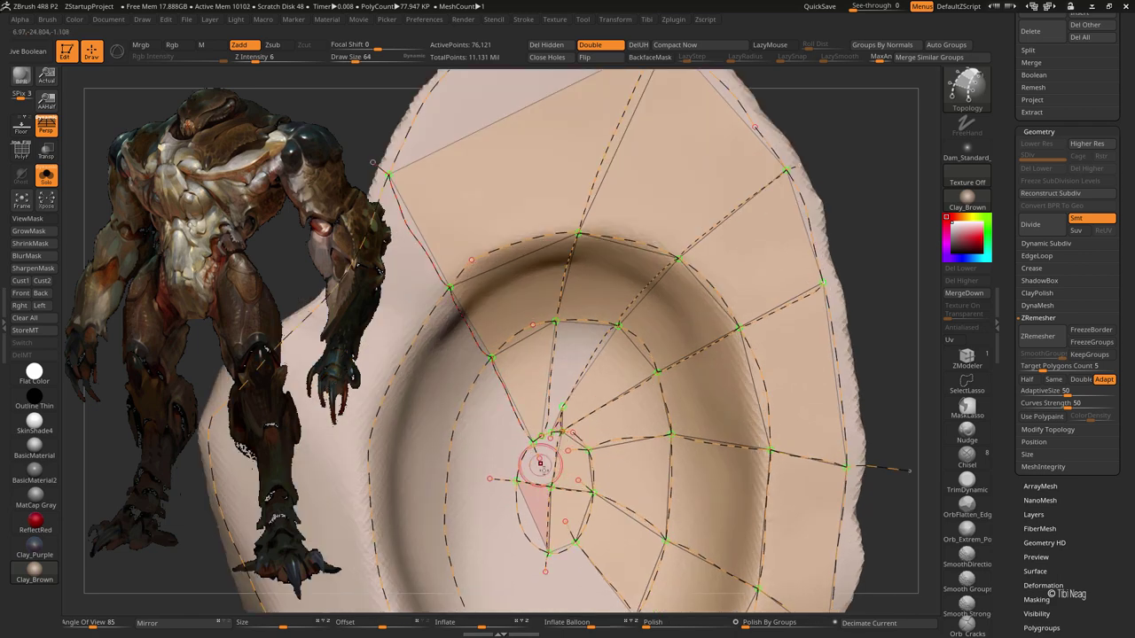
mouse_move(520, 413)
right_mouse_down()
mouse_move(537, 519)
mouse_move(568, 444)
mouse_move(599, 411)
right_mouse_up()
mouse_move(413, 278)
right_mouse_down()
mouse_move(612, 381)
mouse_move(648, 349)
right_mouse_up()
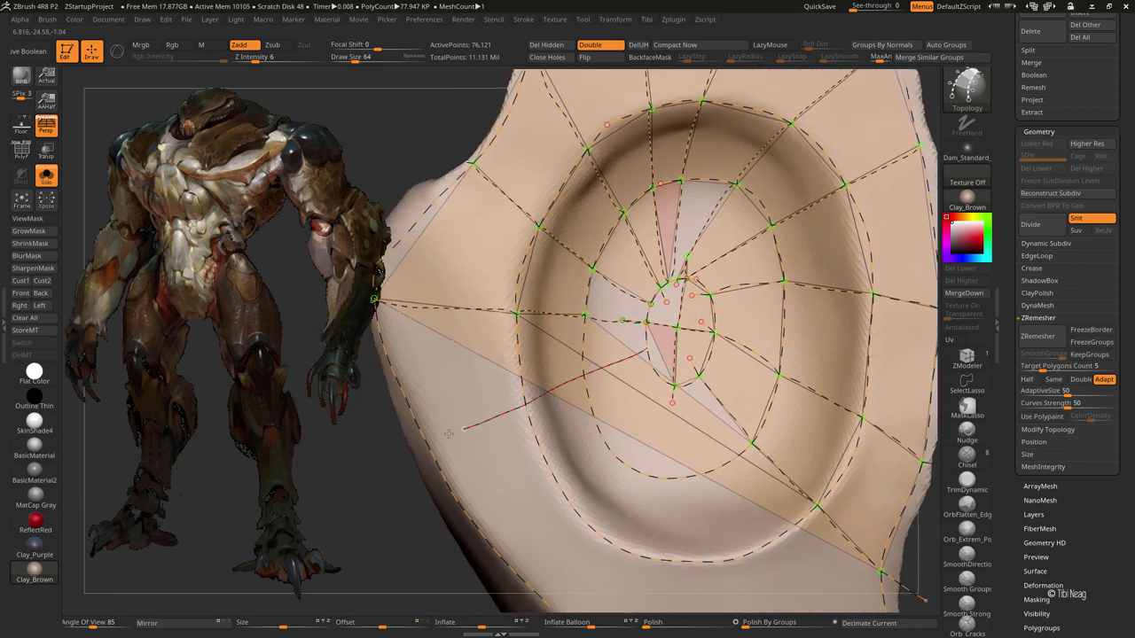
mouse_move(448, 434)
right_mouse_down()
mouse_move(468, 443)
mouse_move(603, 220)
right_mouse_up()
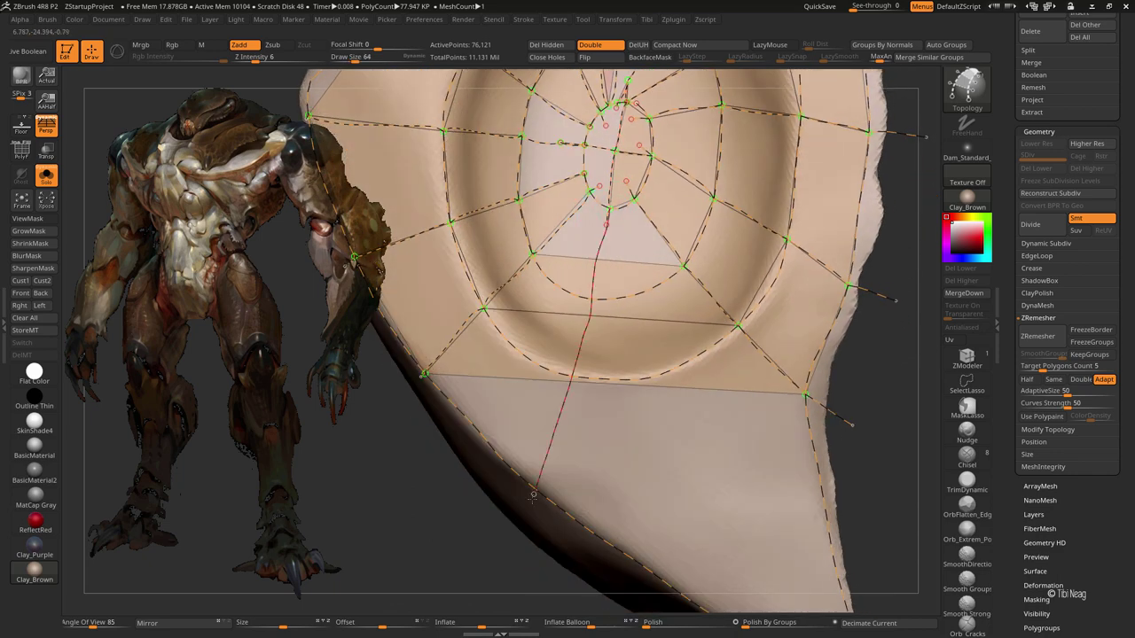
right_click_drag(533, 494, 559, 173)
Step: Extend curves down to the plate's bottom edge, adding points that connect to existing ones
left_click_drag(578, 329, 615, 455)
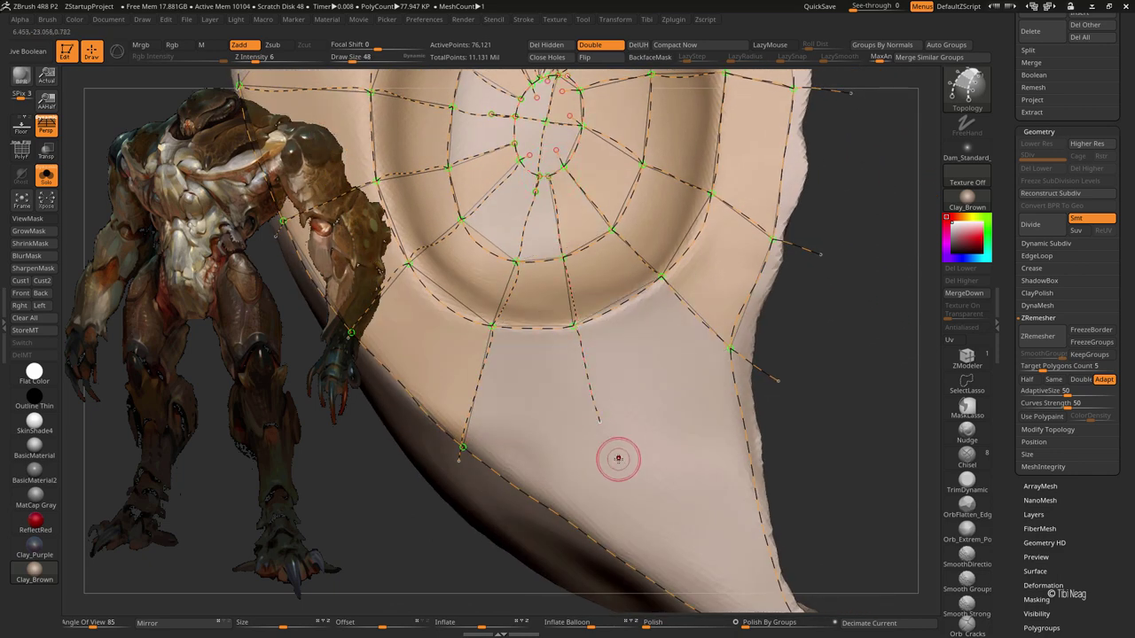
right_click_drag(615, 456, 434, 380)
left_click(702, 305)
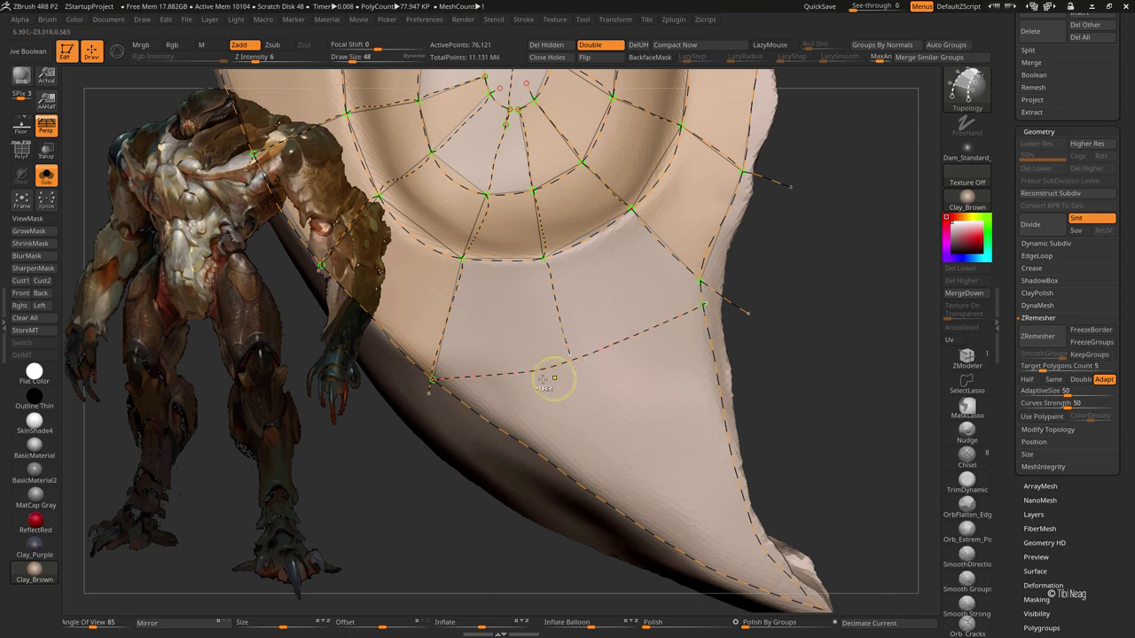
left_click(684, 282)
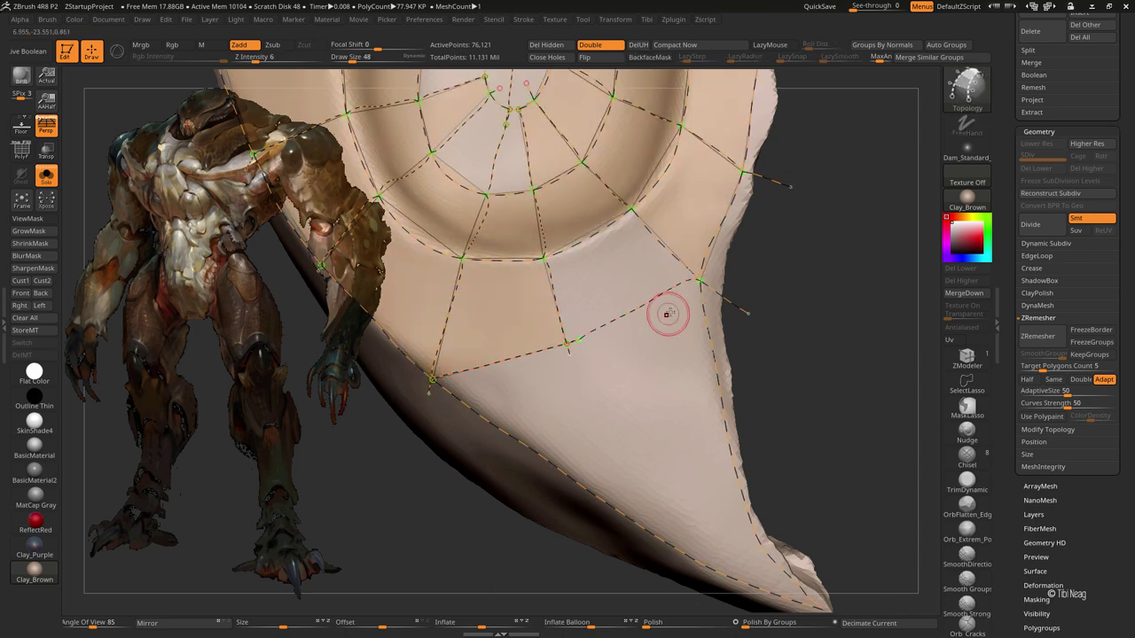
mouse_move(573, 372)
right_mouse_down()
mouse_move(573, 387)
mouse_move(549, 291)
right_mouse_up()
Step: Add the final topology curves across the lower strip and around the tip
left_click(711, 529)
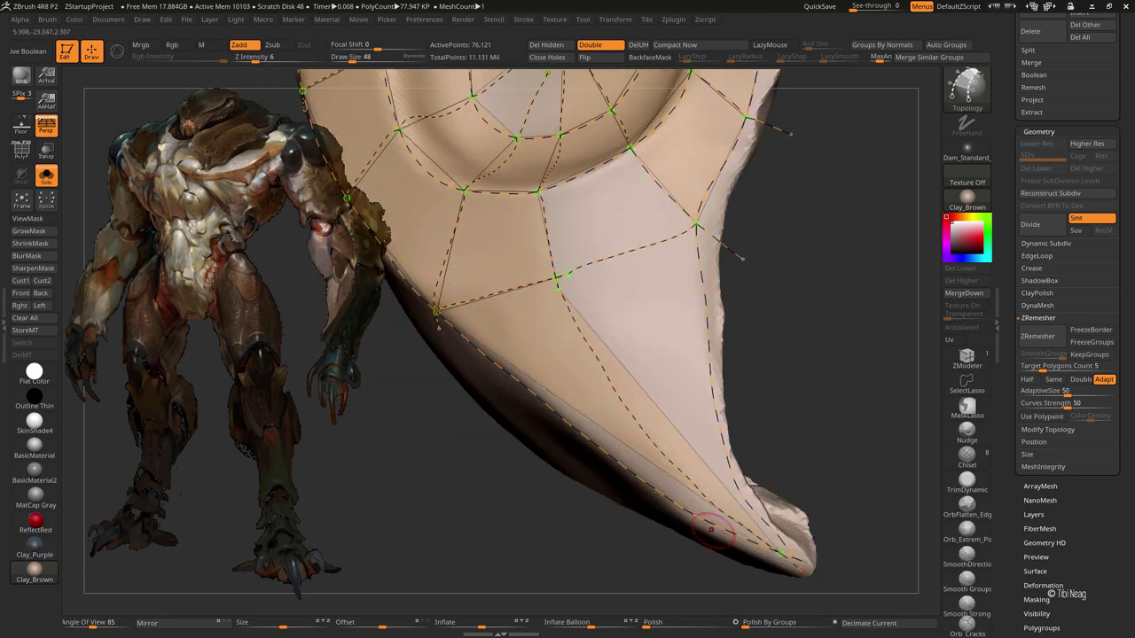
left_click(512, 396)
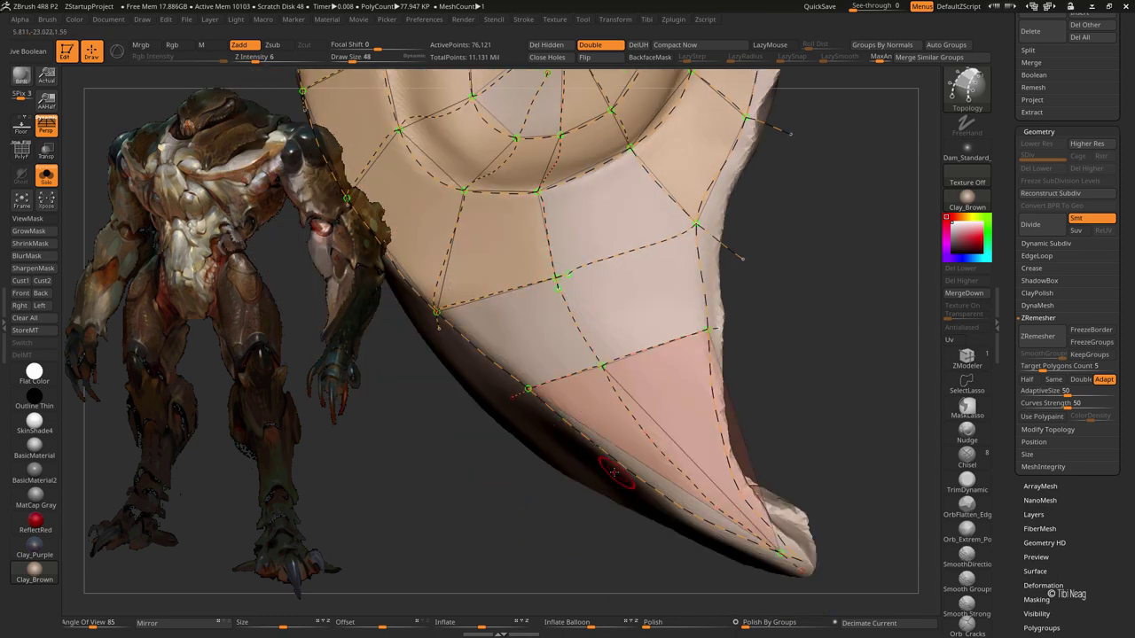
left_click(709, 452)
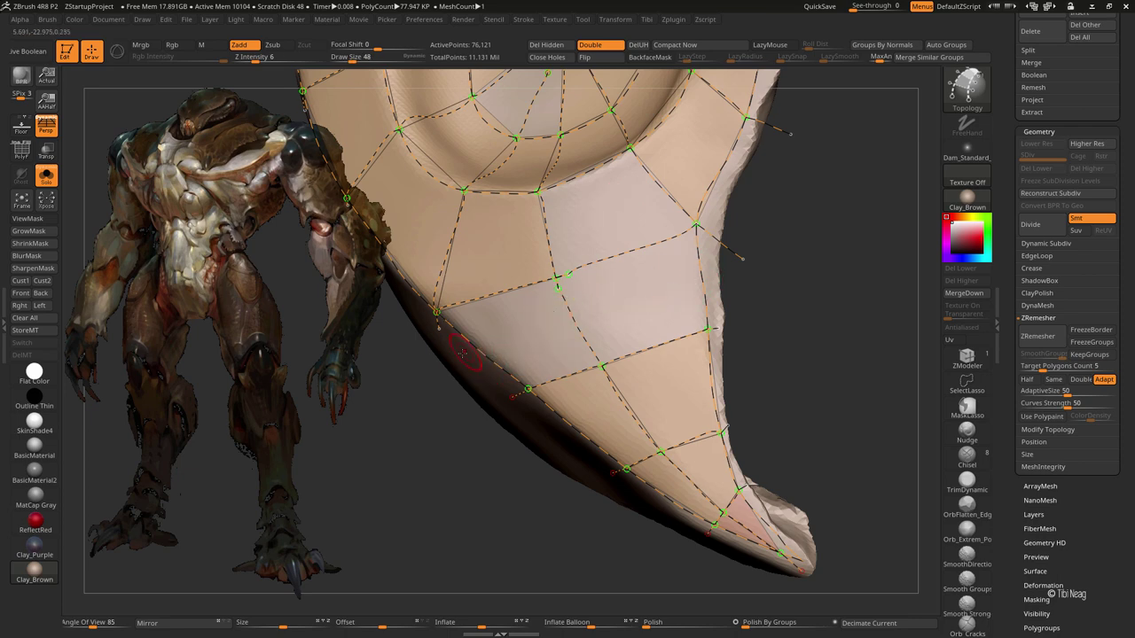
mouse_move(780, 228)
left_mouse_down()
mouse_move(857, 207)
mouse_move(843, 211)
left_mouse_up()
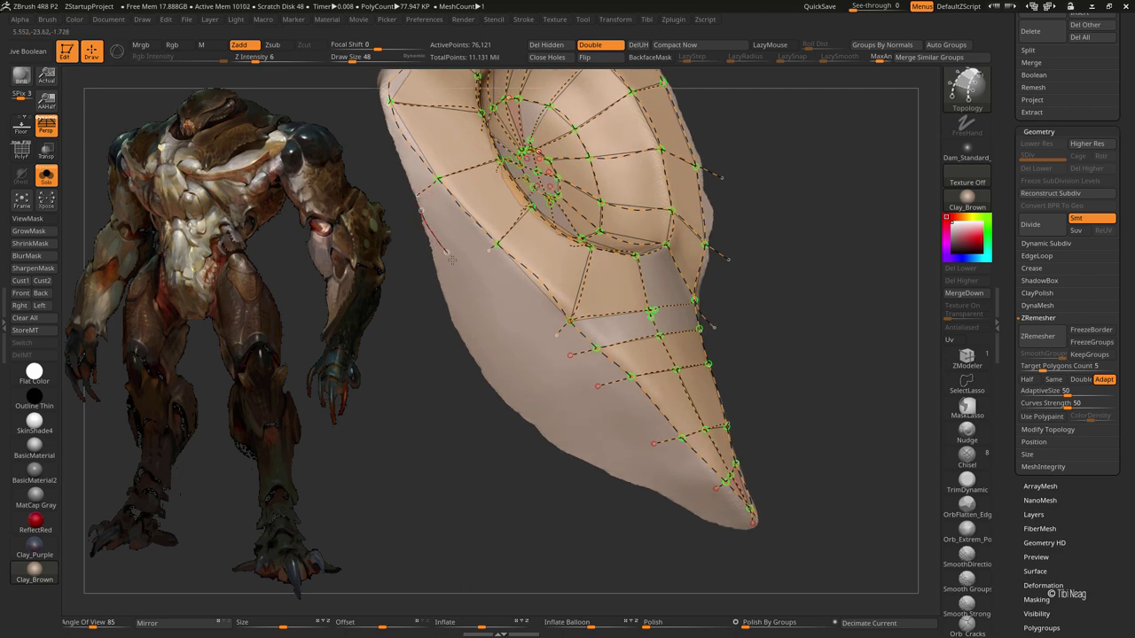
Step: Enable LazyMouse and stroke the surface to generate the 136-point low-poly mesh
left_click(770, 44)
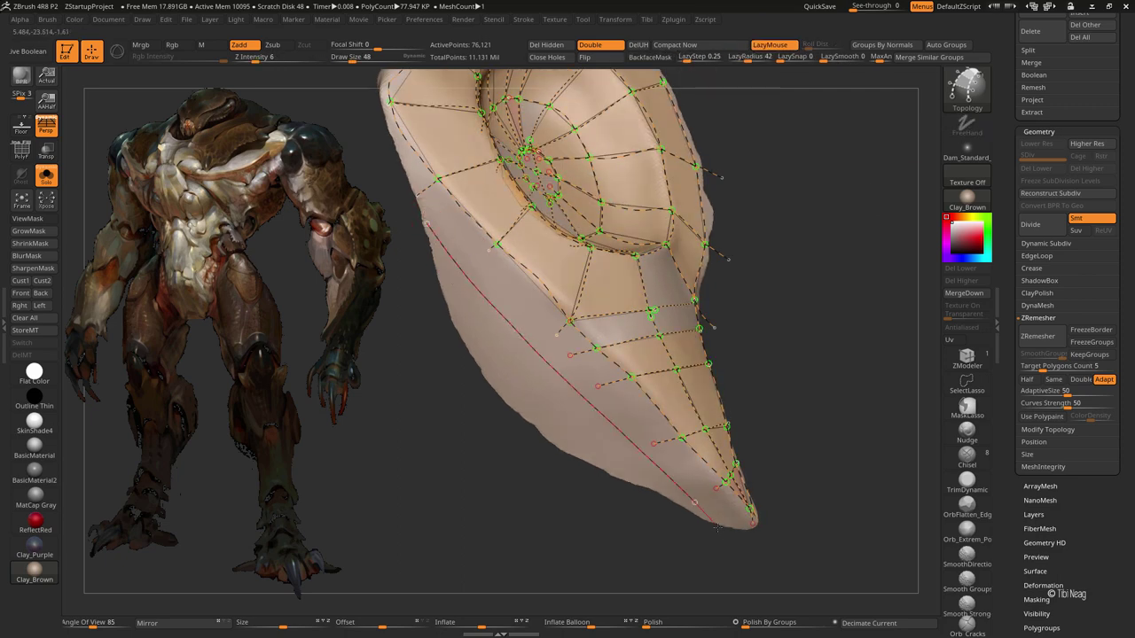
left_click_drag(717, 527, 585, 259)
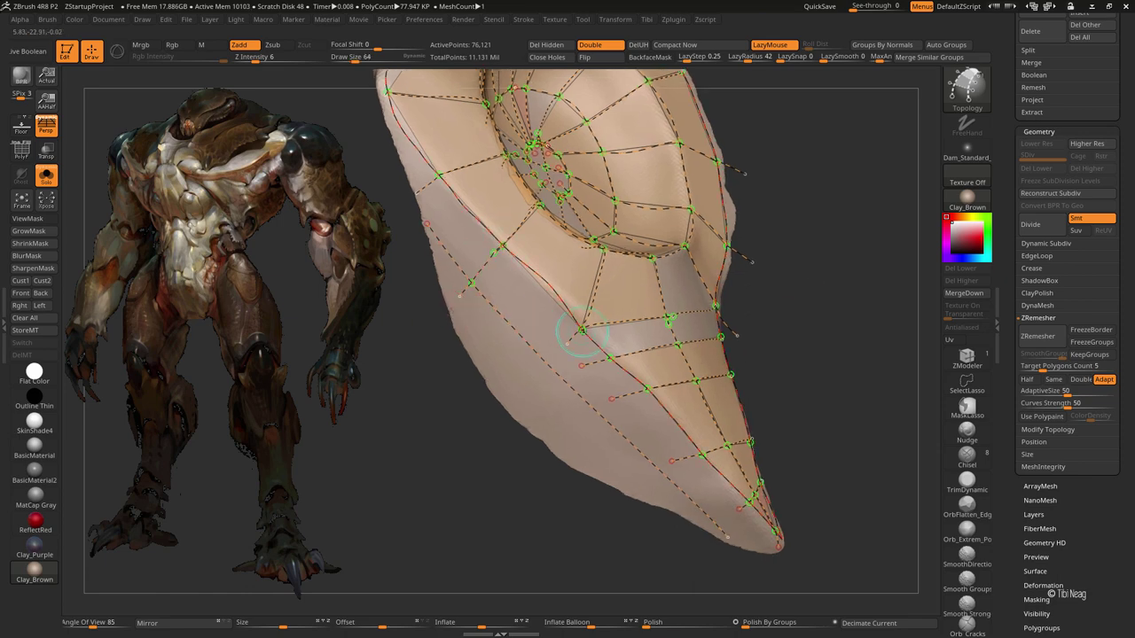
mouse_move(514, 392)
left_mouse_down()
mouse_move(522, 360)
mouse_move(441, 181)
left_mouse_up()
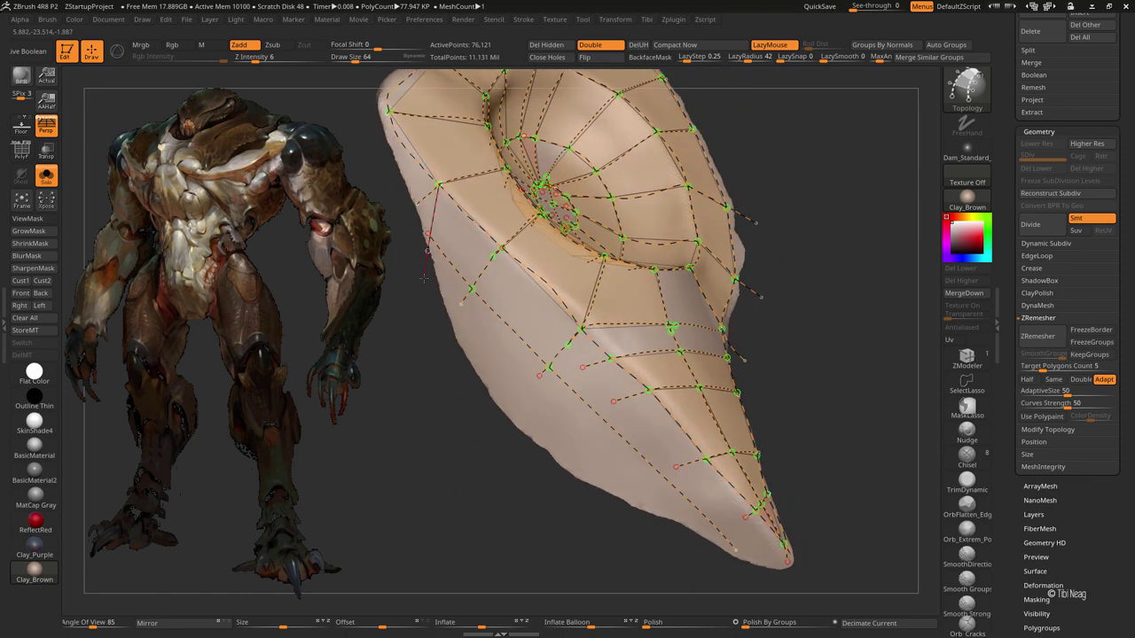
left_click_drag(424, 278, 546, 381)
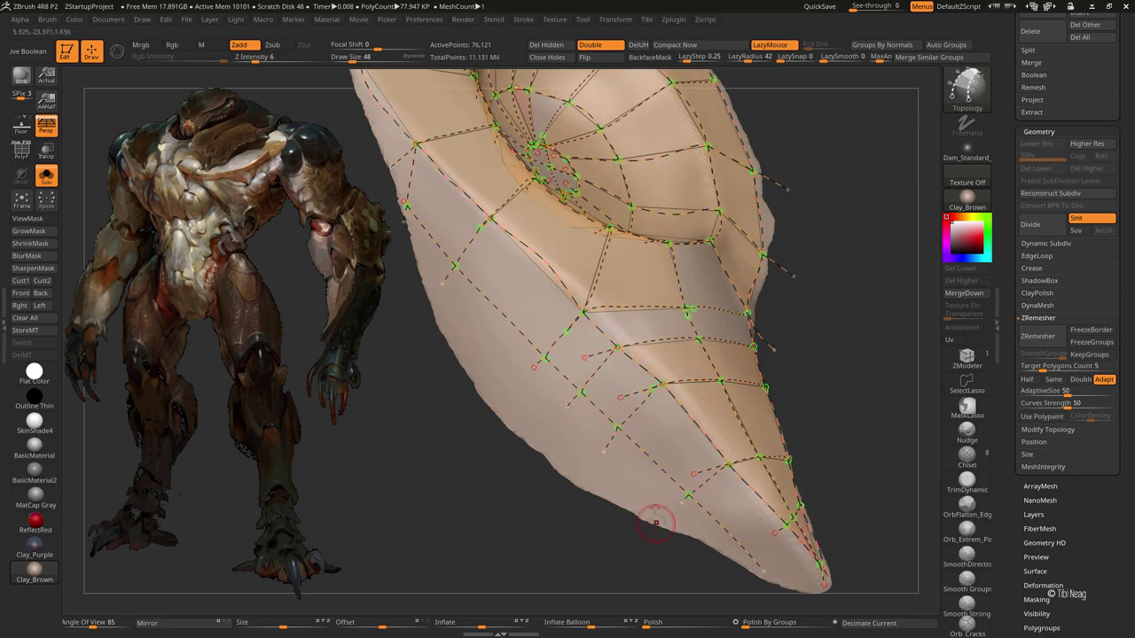
left_click_drag(426, 446, 465, 462, "shift")
mouse_move(661, 354)
left_mouse_down()
mouse_move(673, 345)
mouse_move(536, 65)
left_mouse_up()
Step: Switch to ZModeler and bridge two edges across the gap with Bridge (Two Edges)
key("b")
key("t")
key("o")
key("b")
key("z")
key("m")
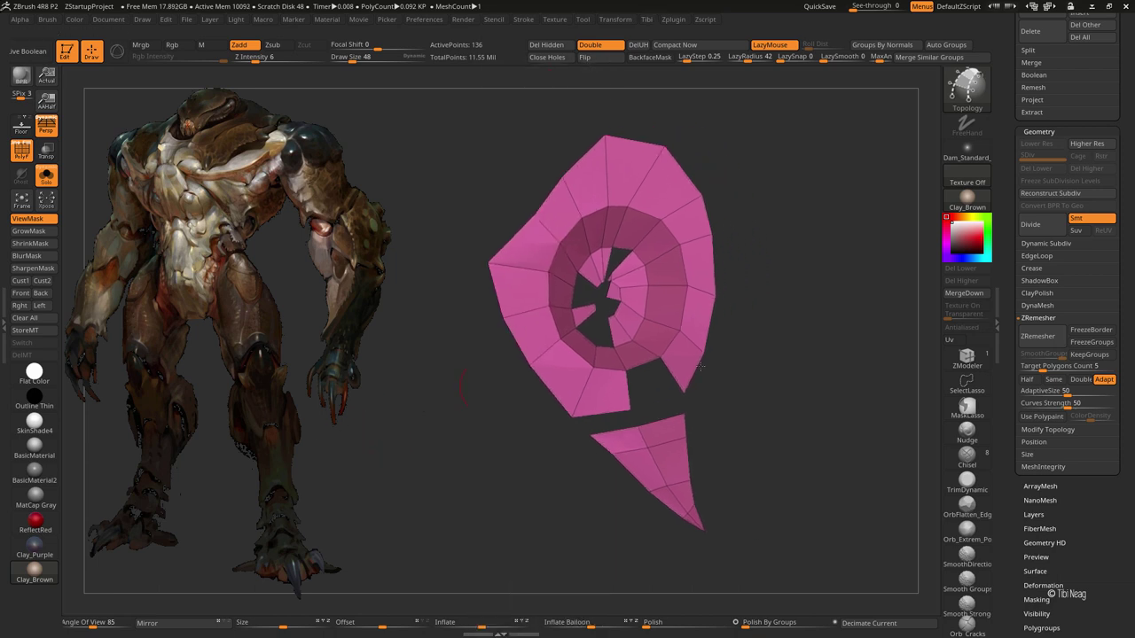
left_click_drag(532, 266, 587, 368, "alt")
key("space")
left_click(470, 349)
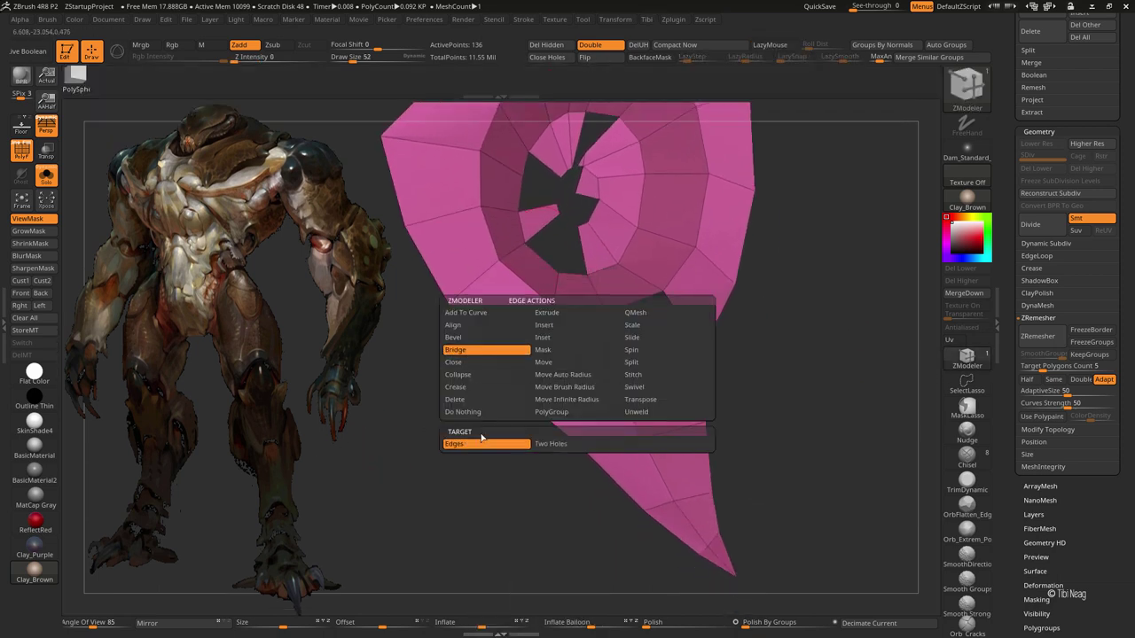
left_click(542, 441)
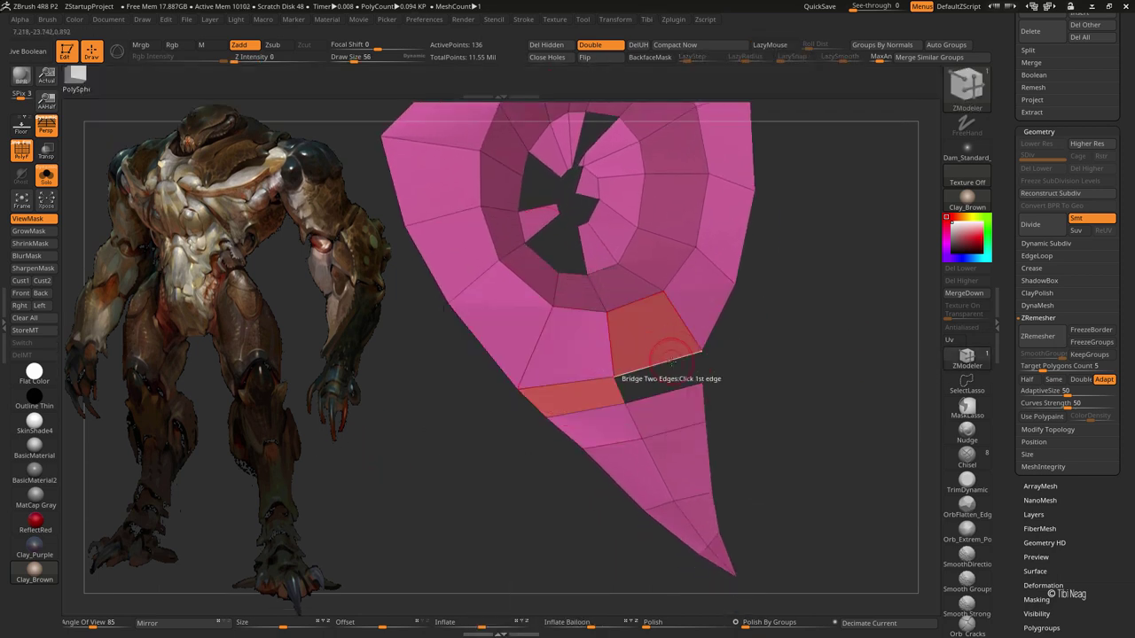
mouse_move(779, 334)
left_mouse_down()
mouse_move(530, 392)
mouse_move(589, 261)
left_mouse_up()
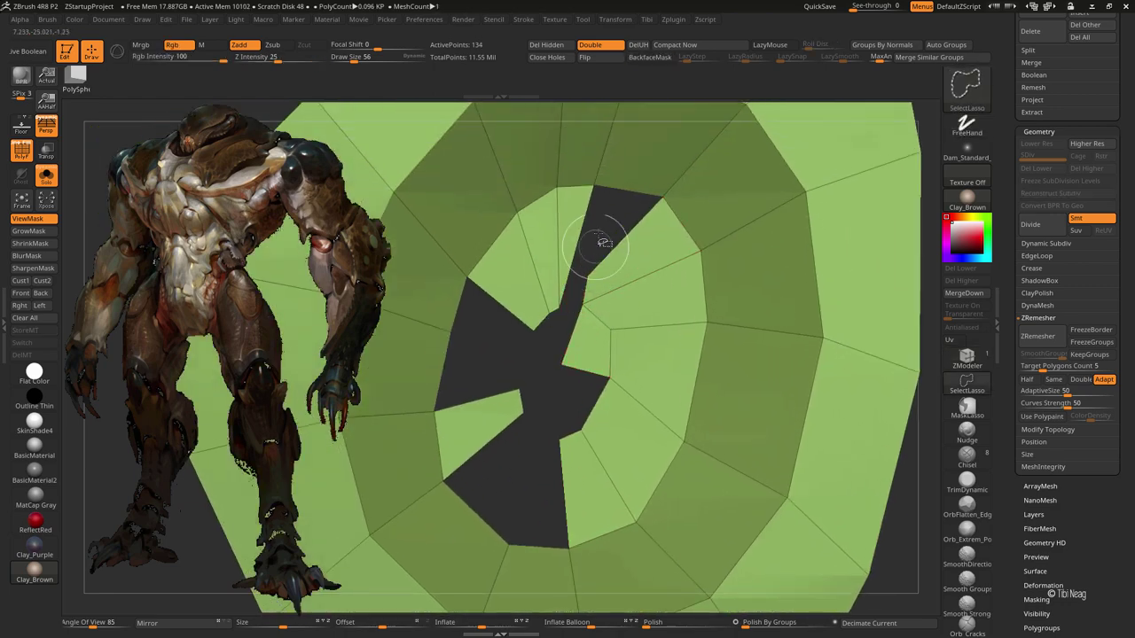
Step: Isolate and unhide polygons around the hole to inspect its edges
left_click(597, 185, "ctrl+shift")
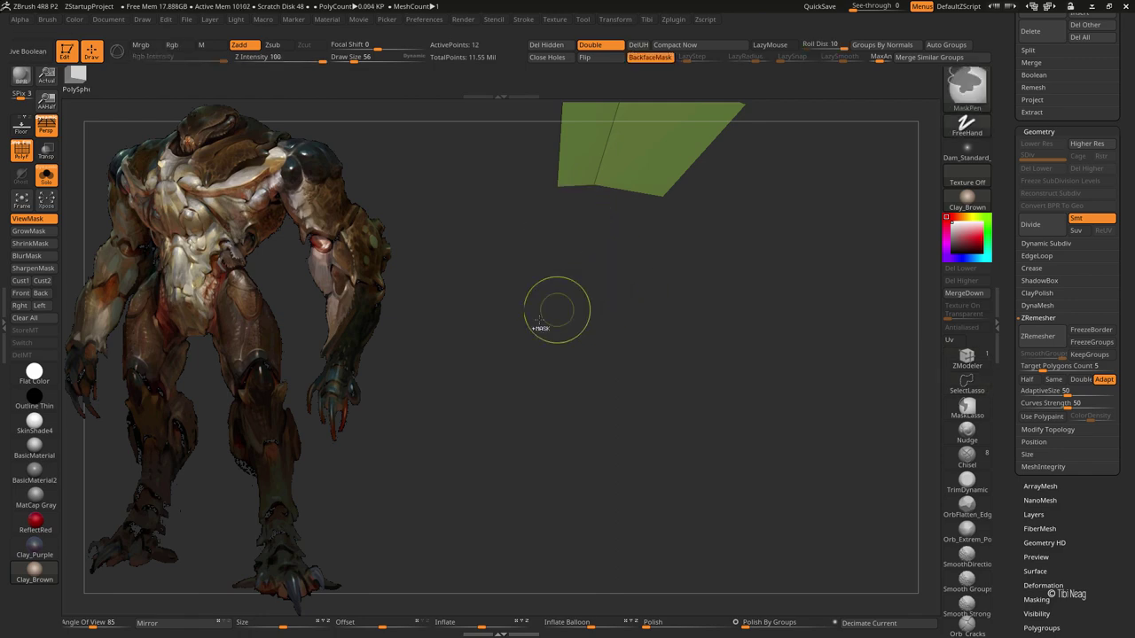
left_click(512, 377, "ctrl+shift")
left_click(603, 228, "ctrl+shift")
left_click(526, 350, "ctrl+shift")
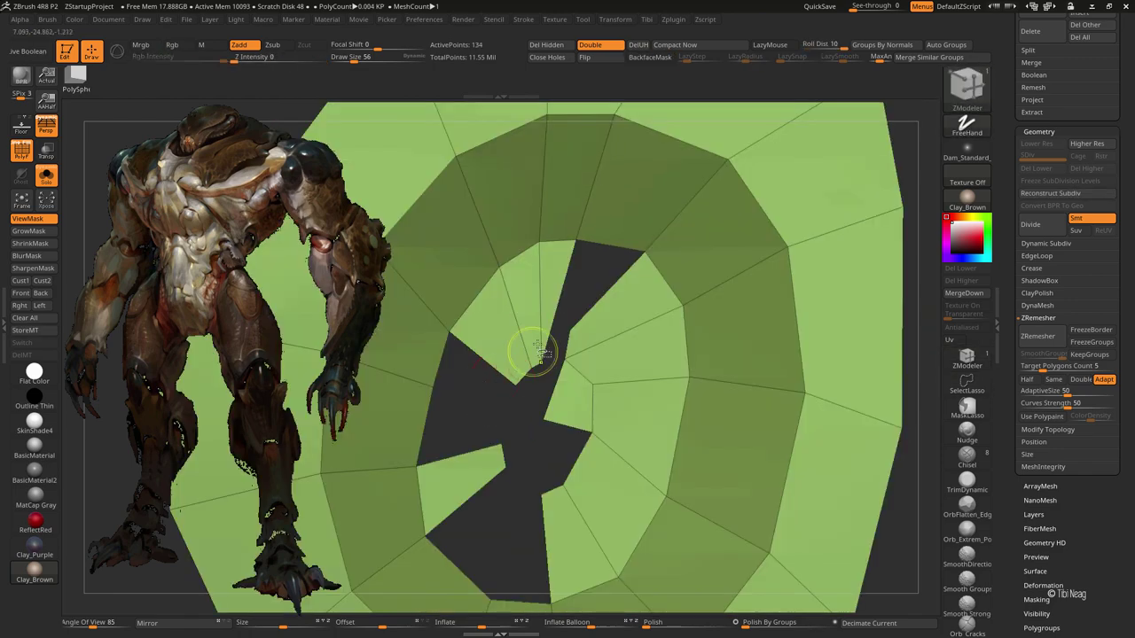
left_click(568, 246, "ctrl+alt+shift")
left_click(585, 270, "ctrl+shift")
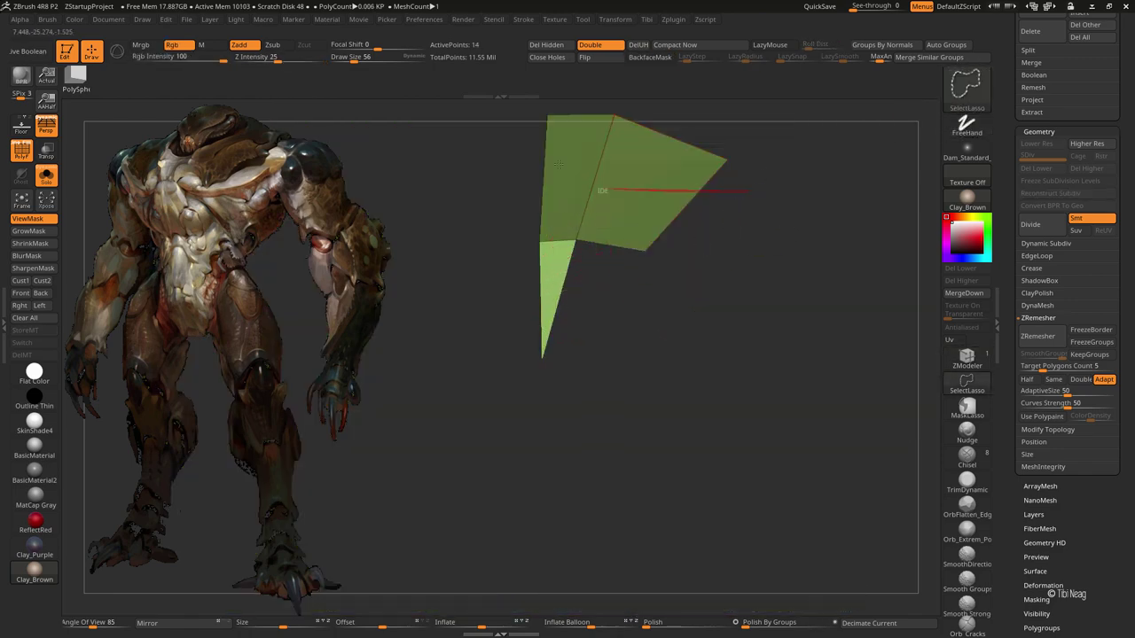
left_click(576, 270)
left_click(669, 257, "ctrl+shift")
Step: Bridge edge pairs at the bottom and upper-left of the hole
left_click_drag(556, 88, 561, 403)
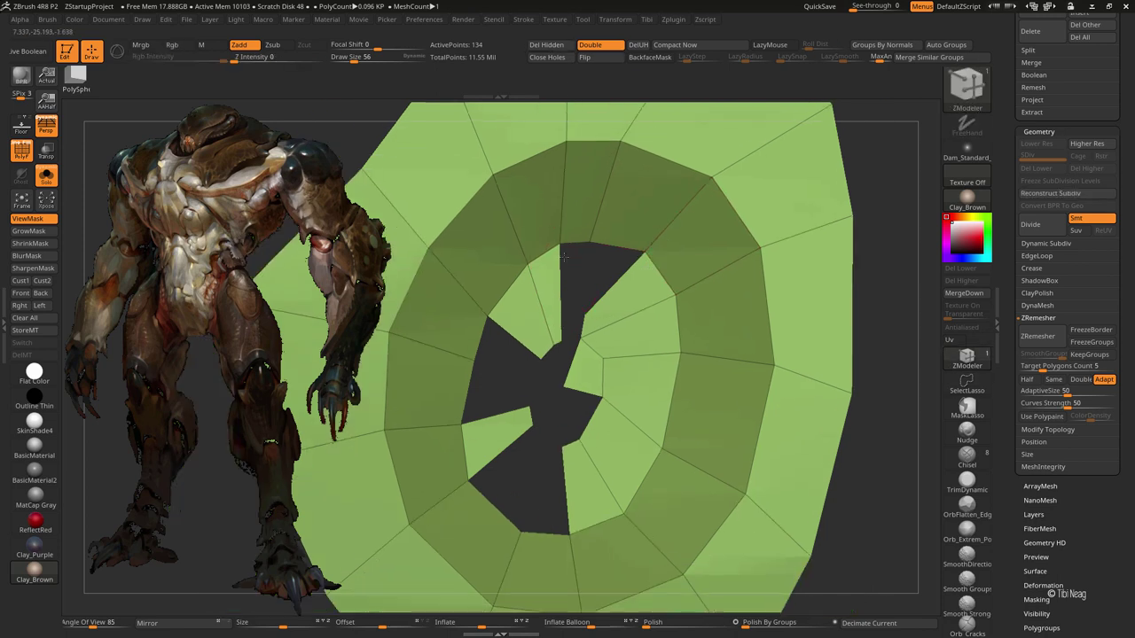
key("space")
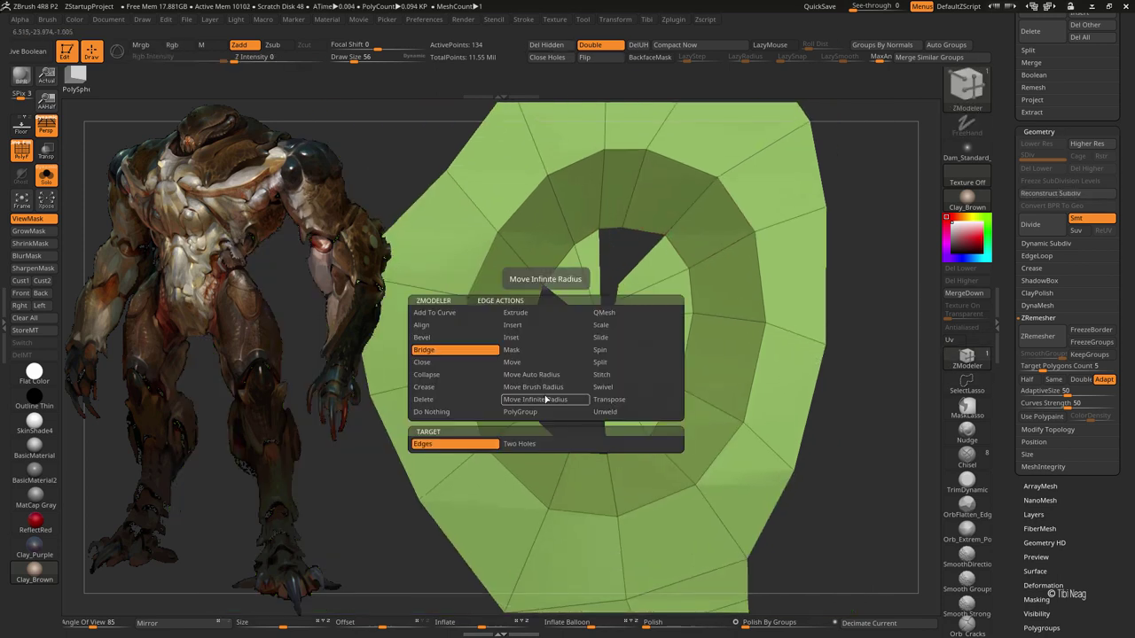
left_click(551, 392)
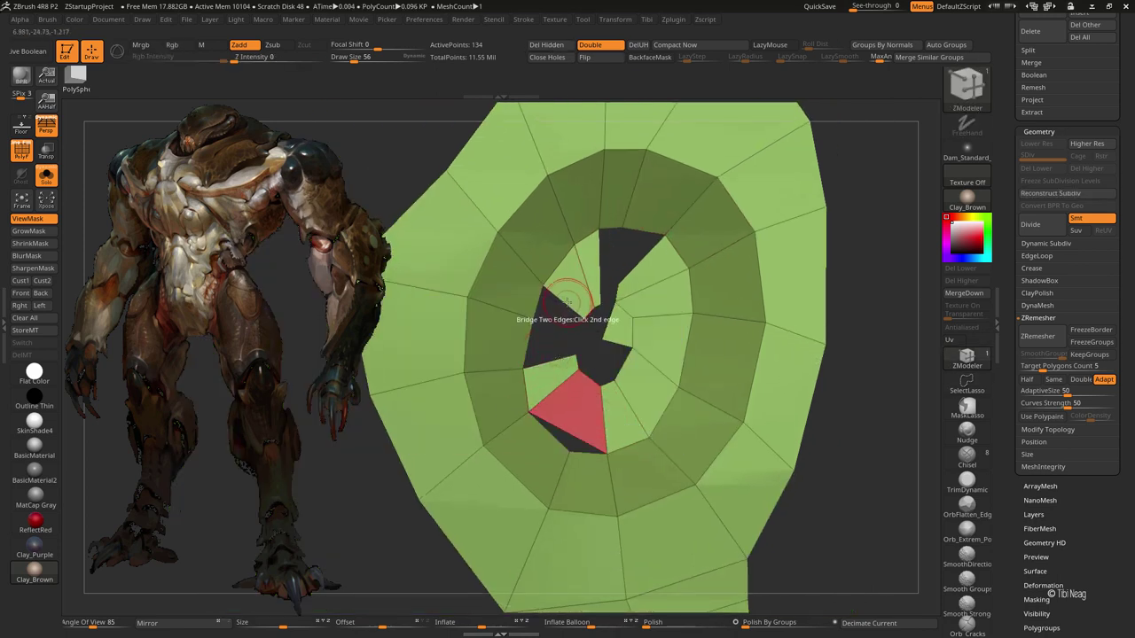
left_click(567, 301)
Step: Reset the edge action to Insert multiple EdgeLoops and polygroup the new bridge polygon to match
key("space")
left_click(587, 322)
left_click(532, 493)
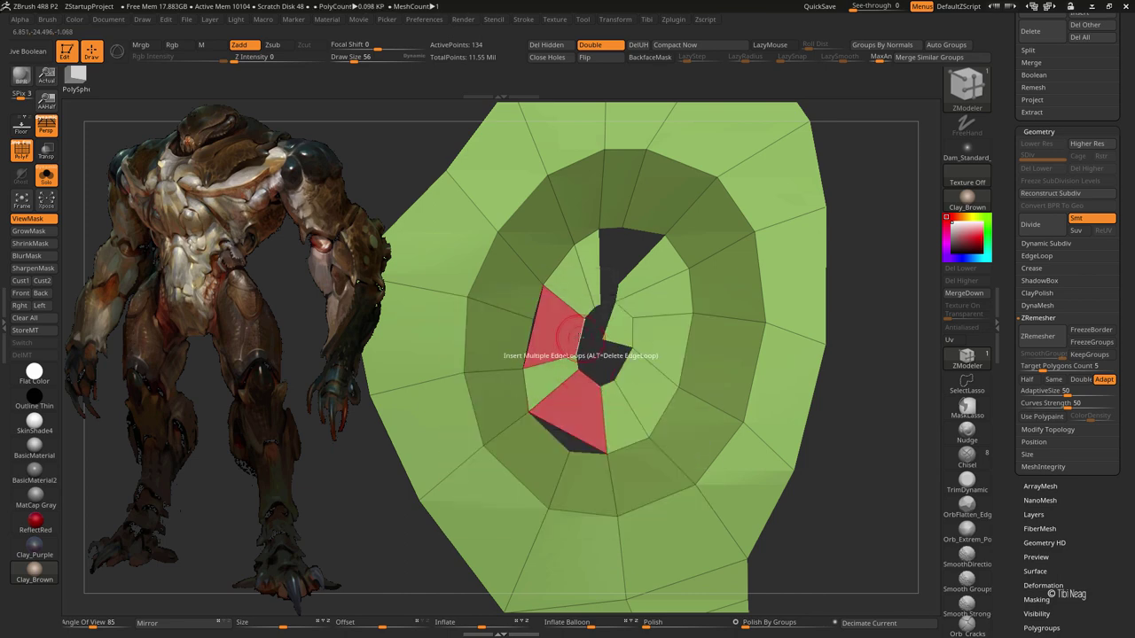
key("space")
left_click(506, 384)
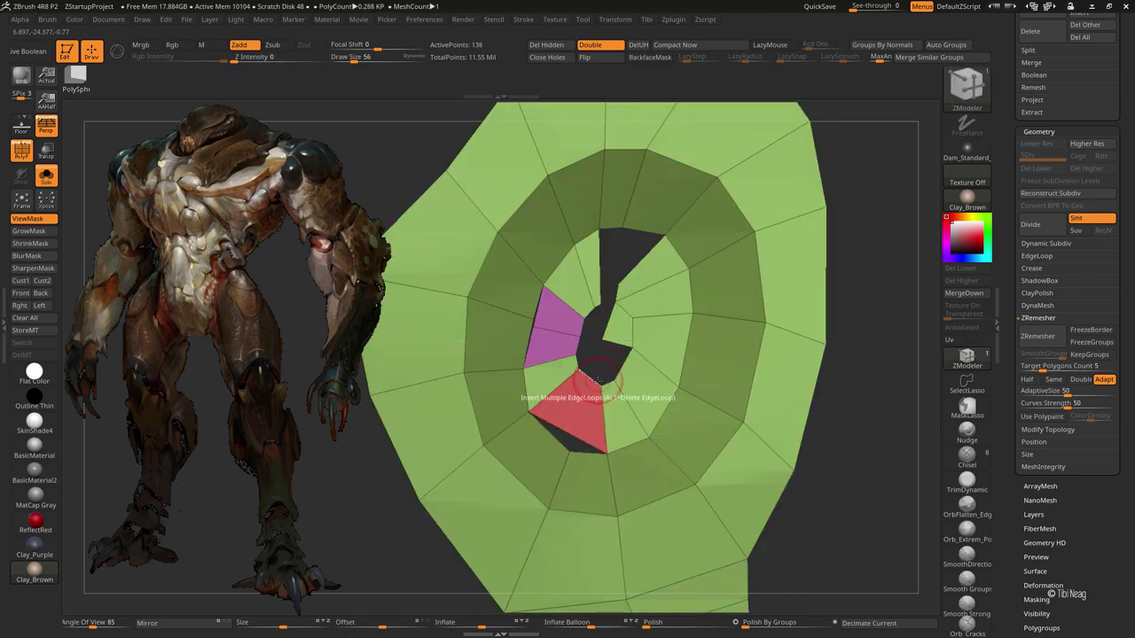
left_click(580, 399)
Step: Stitch the notched vertex to its partner point to round the central hole
left_click_drag(600, 358, 562, 410)
left_click(562, 410)
key("space")
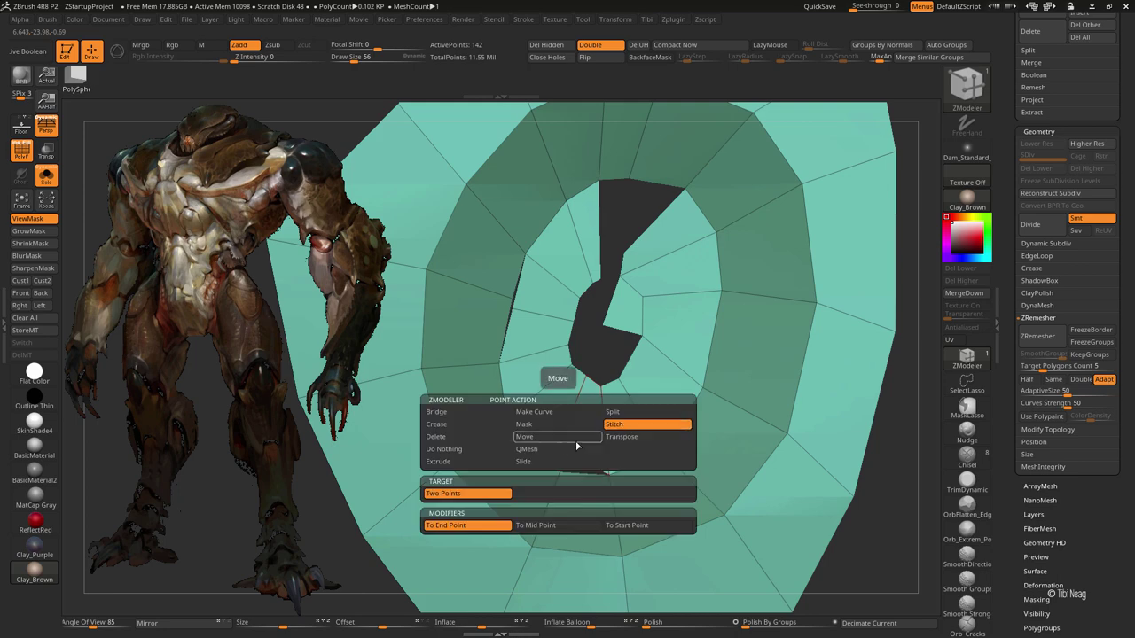
left_click(556, 464)
left_click(557, 465)
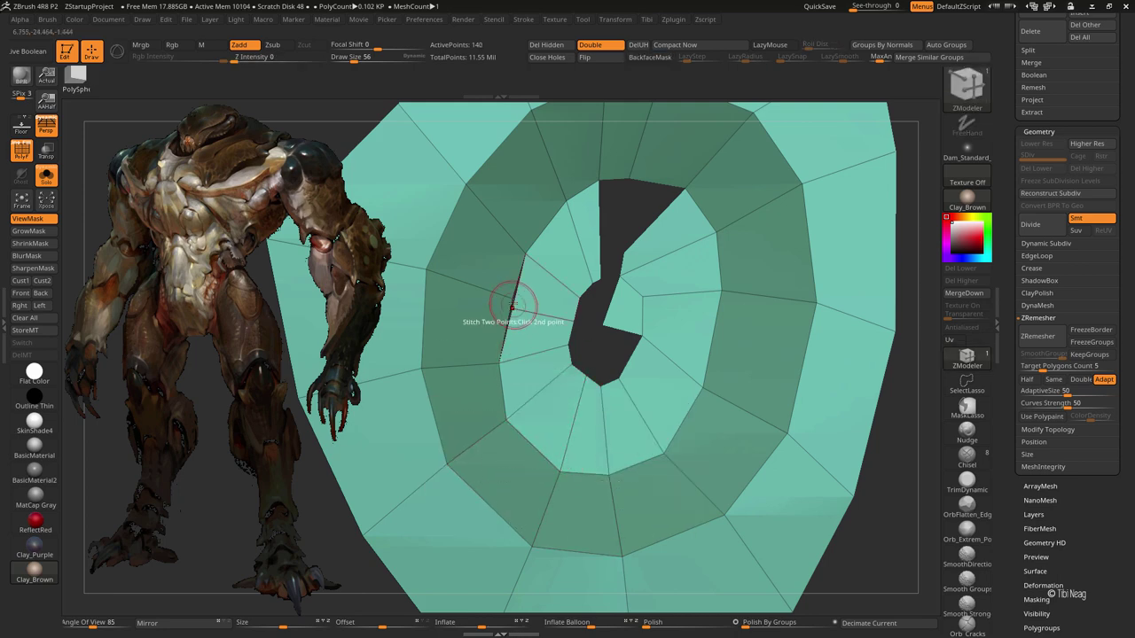
left_click(590, 316)
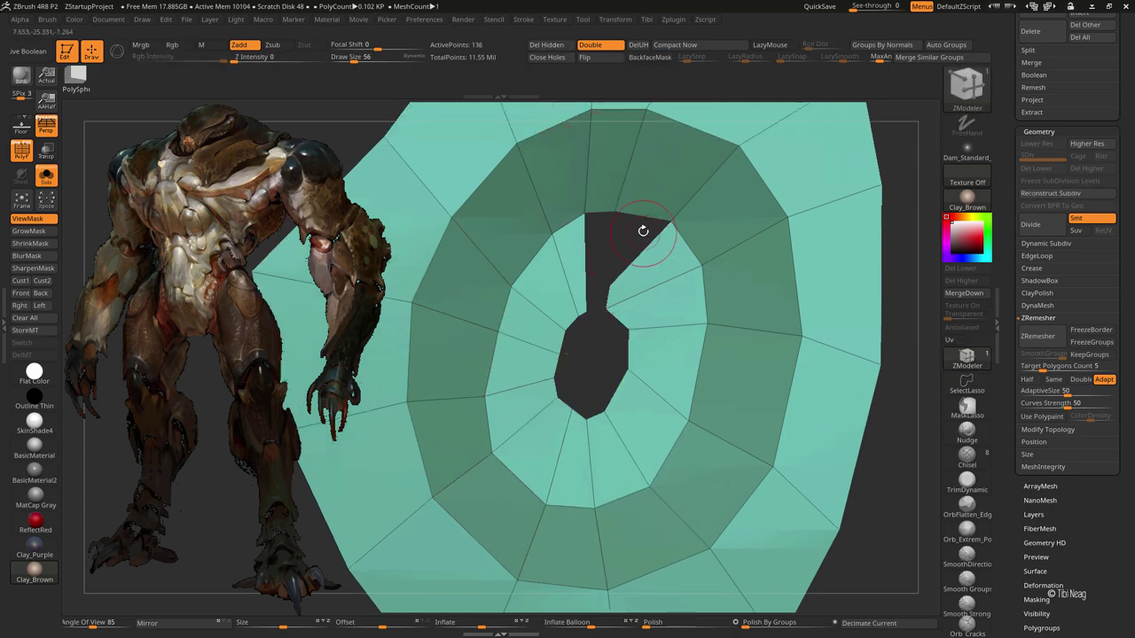
mouse_move(643, 230)
left_mouse_down()
mouse_move(595, 299)
mouse_move(604, 312)
left_mouse_up()
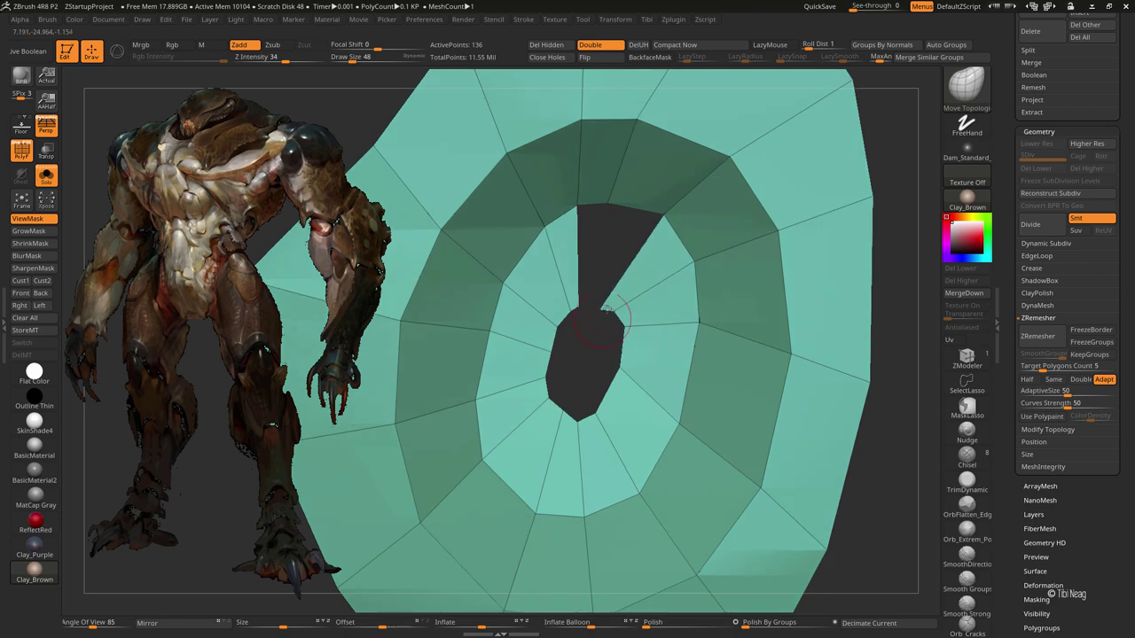
Step: Bridge the wedge gap's two edges, restore Insert multiple EdgeLoops, and pick Move Topological
key("b")
key("z")
key("m")
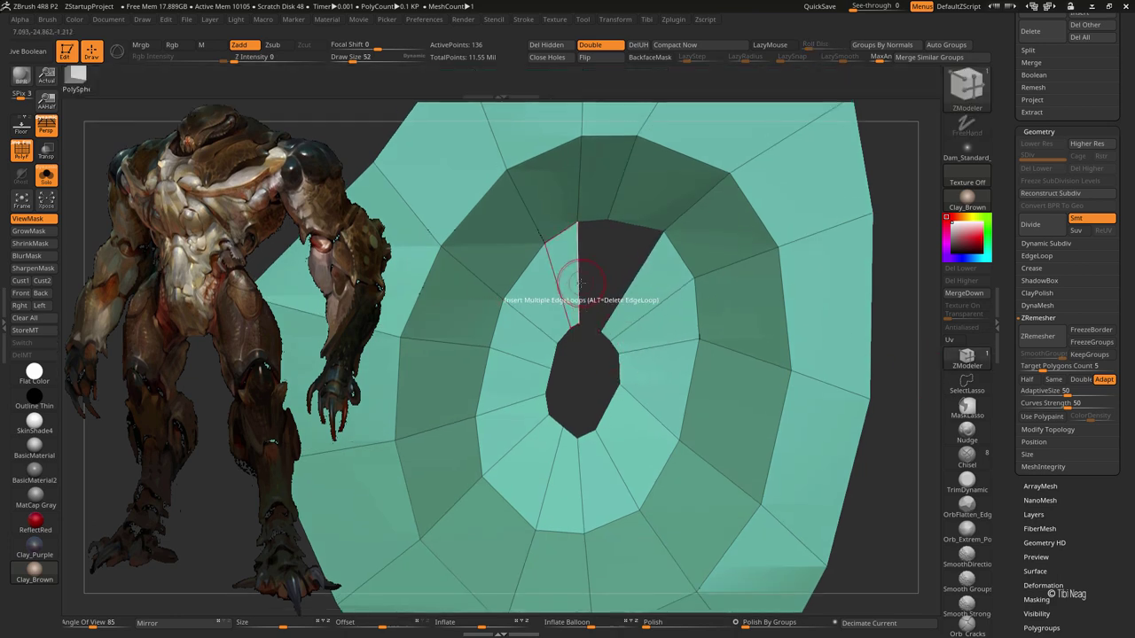
key("space")
left_click(479, 321)
left_click(506, 409)
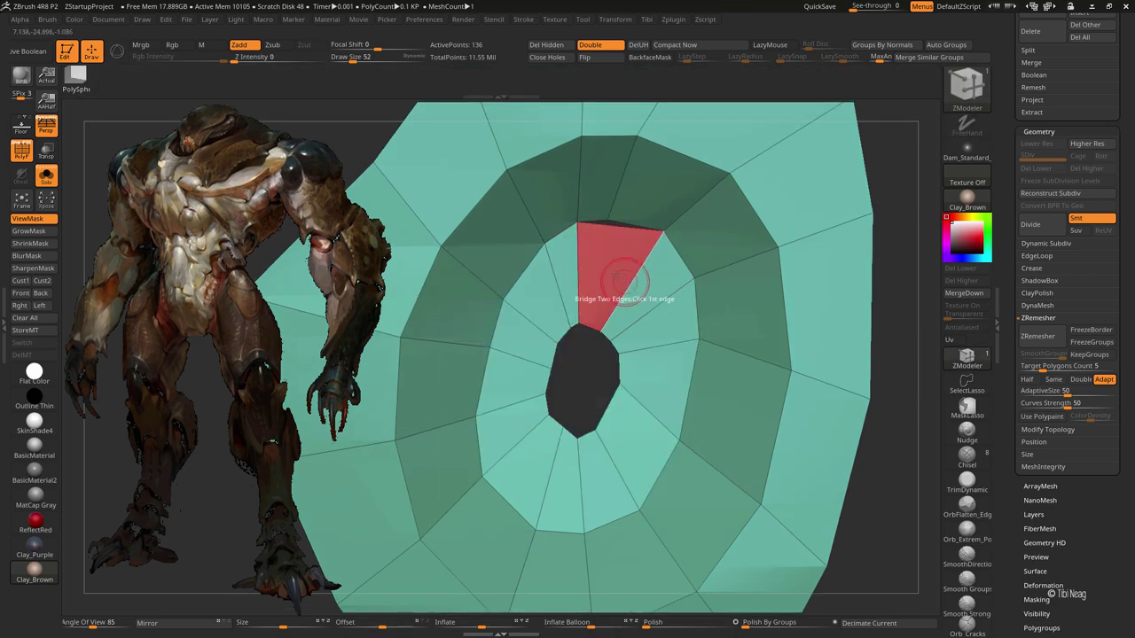
key("space")
left_click(591, 322)
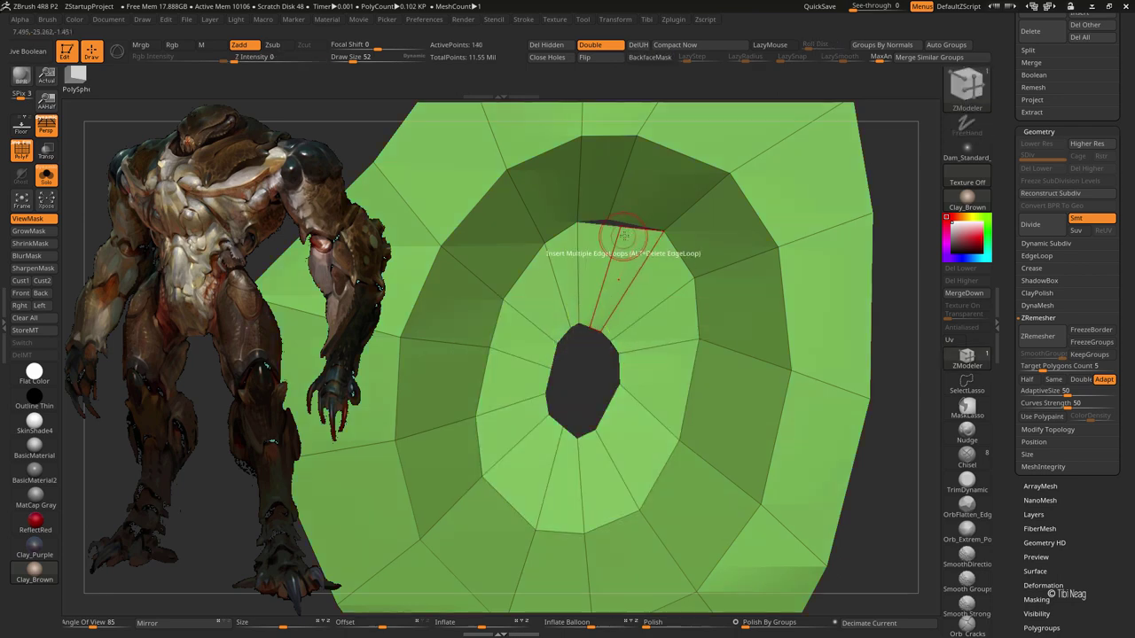
mouse_move(572, 368)
right_mouse_down()
mouse_move(610, 322)
mouse_move(579, 321)
right_mouse_up()
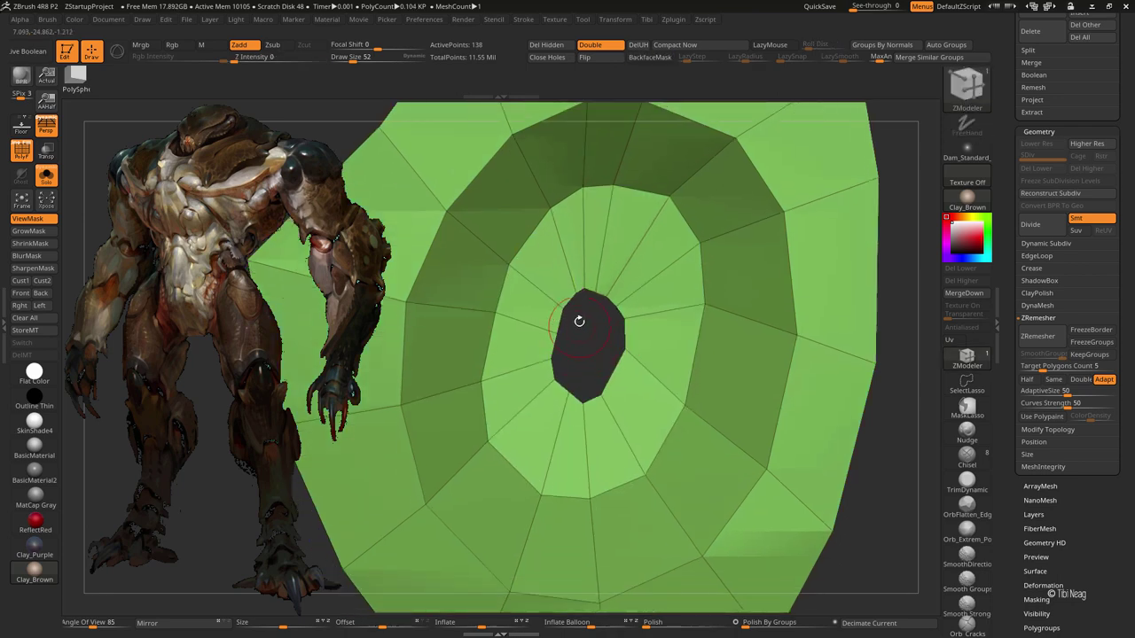
key("b")
key("m")
key("t")
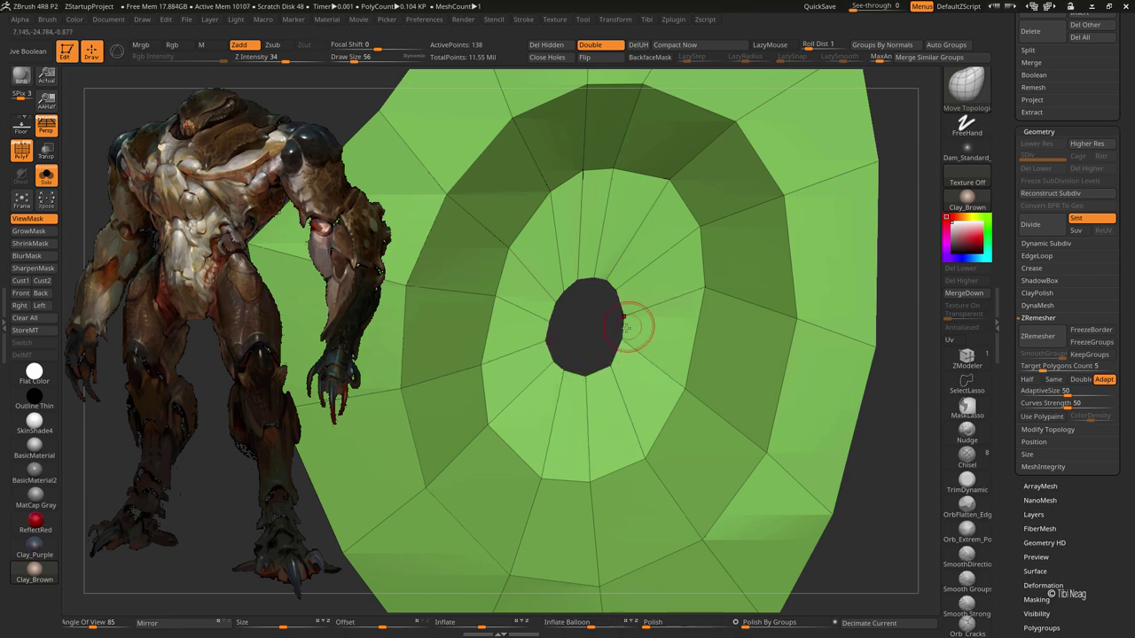
Step: Nudge the plate's upper-left and right edges outward, then compare it against the full creature
mouse_move(615, 343)
right_mouse_down()
mouse_move(701, 324)
mouse_move(740, 214)
mouse_move(843, 266)
right_mouse_up()
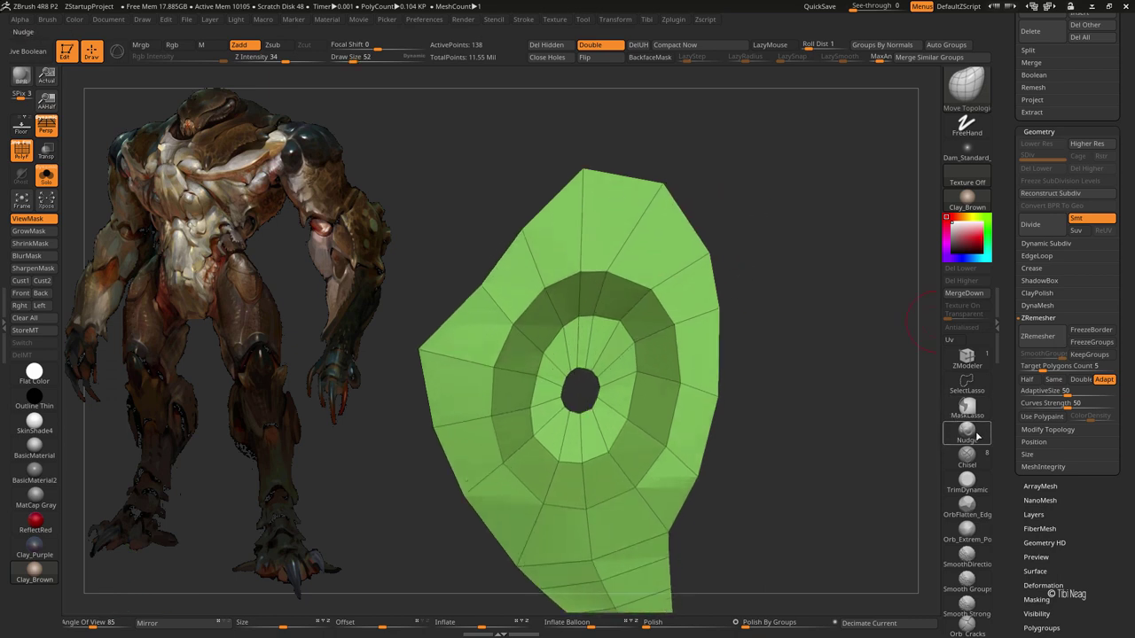
left_click(967, 432)
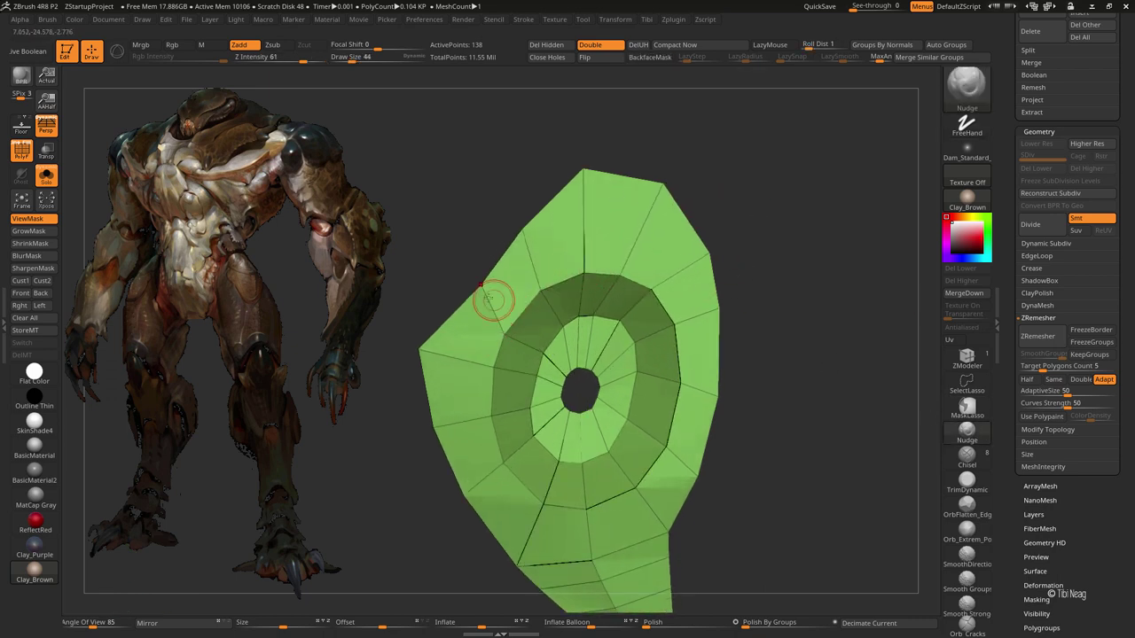
left_click_drag(493, 302, 588, 175)
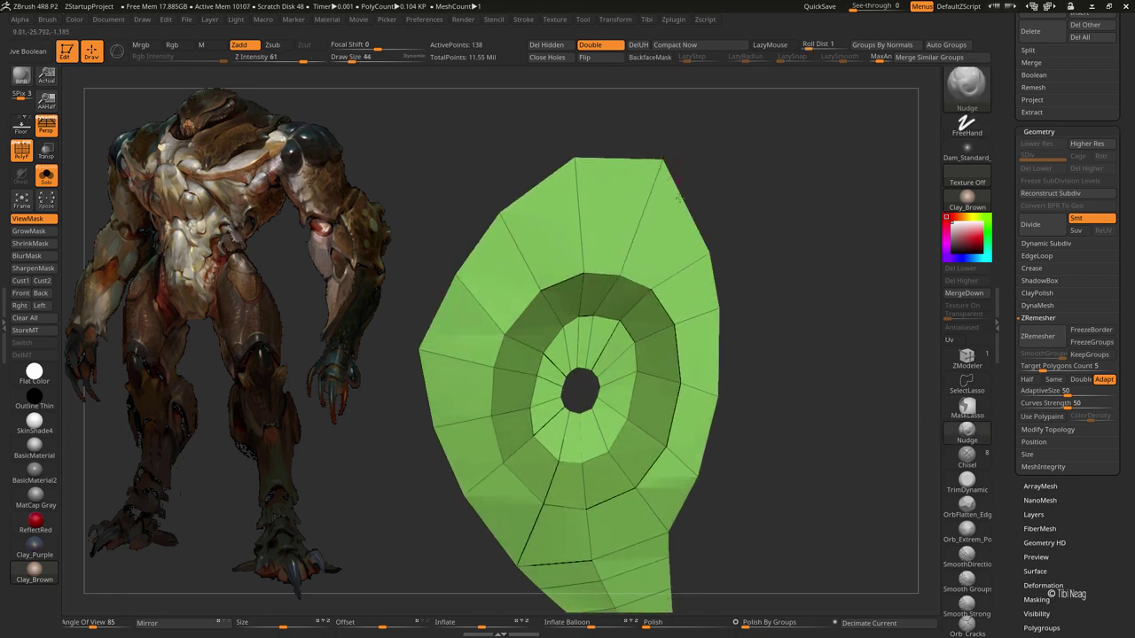
left_click_drag(713, 326, 703, 387)
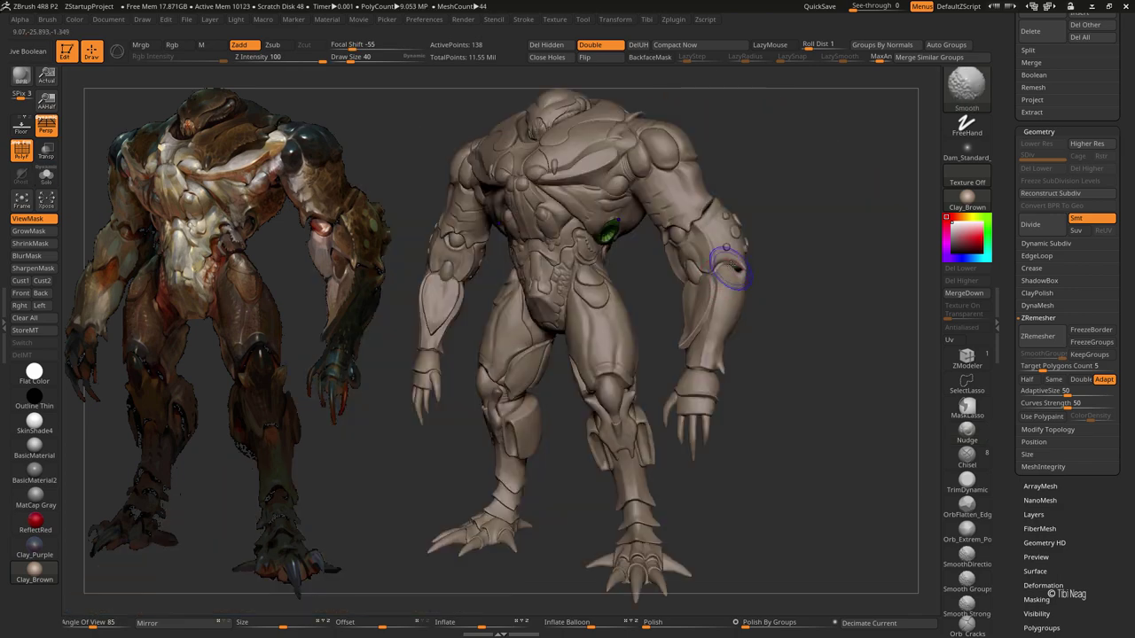
key("shift+f")
left_click_drag(735, 253, 805, 200)
key("f")
key("shift+f")
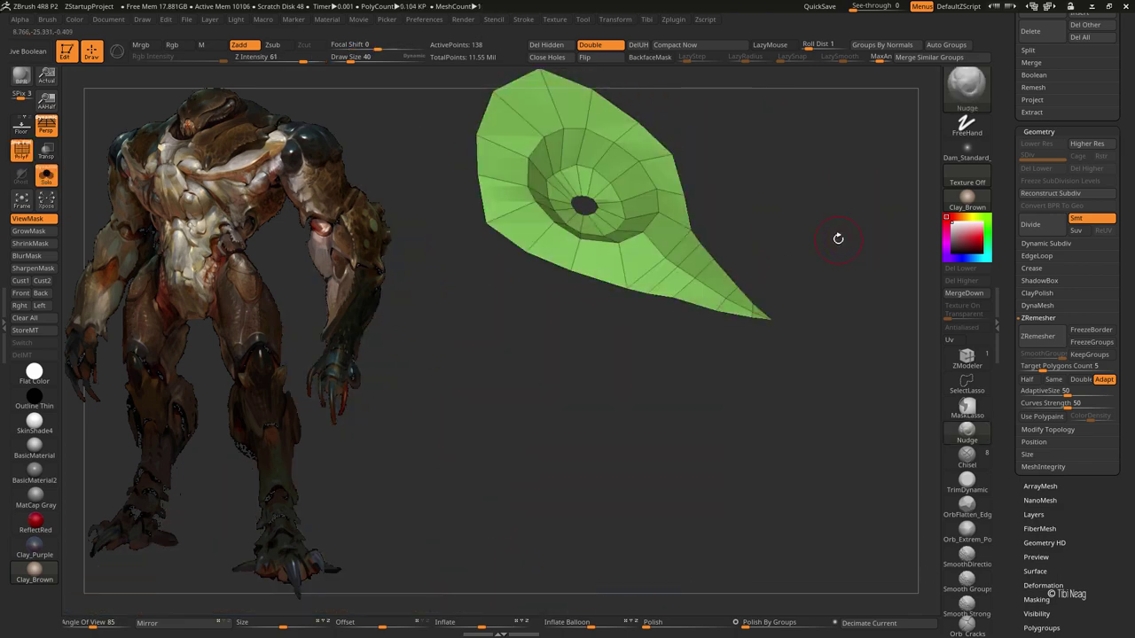
Step: Remove an edge loop from the plate using ZModeler
key("b")
key("z")
key("m")
key("space")
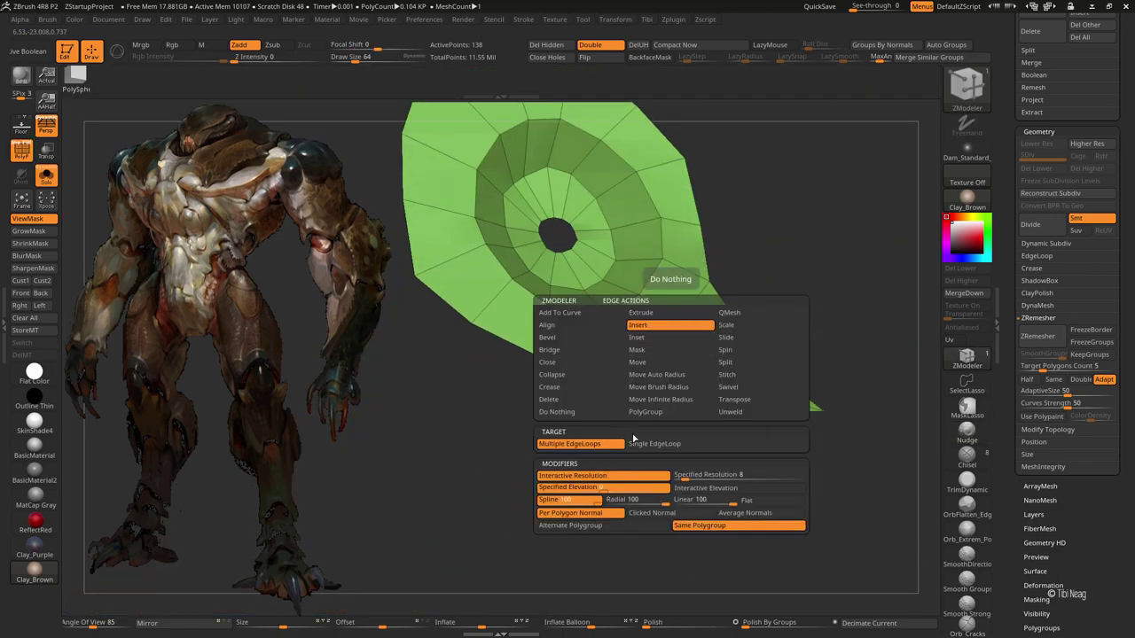
left_click(674, 360, "alt")
mouse_move(796, 276)
left_mouse_down()
mouse_move(836, 246)
mouse_move(958, 364)
mouse_move(532, 222)
mouse_move(545, 293)
left_mouse_up()
Step: Close the central hole with a new red cap and insert an edge loop across it
key("space")
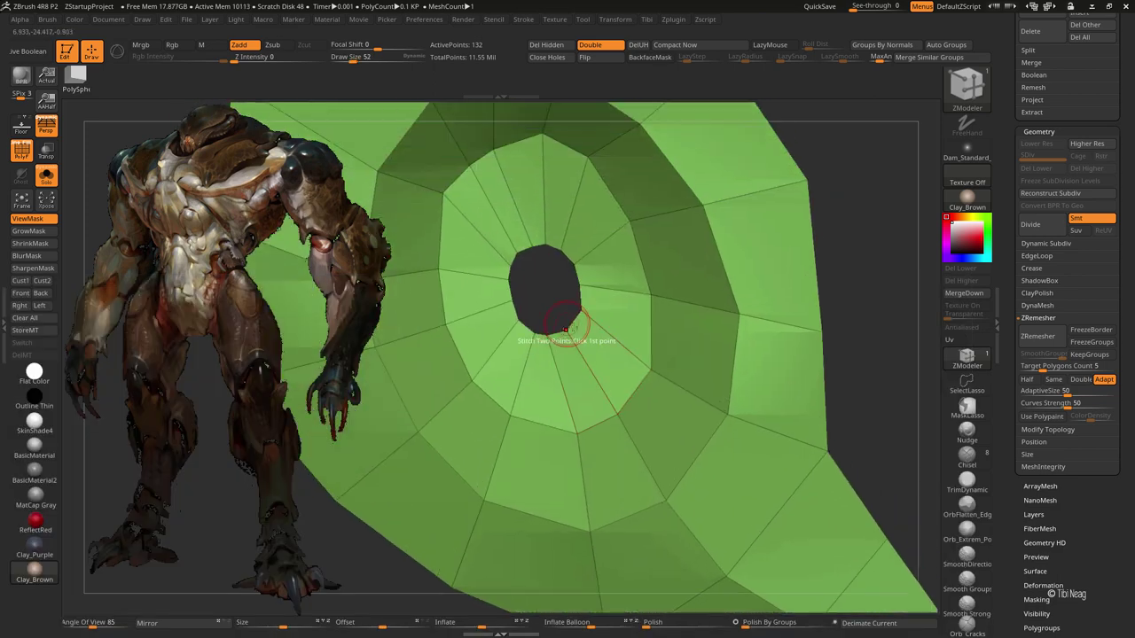
left_click_drag(550, 348, 564, 362, "alt")
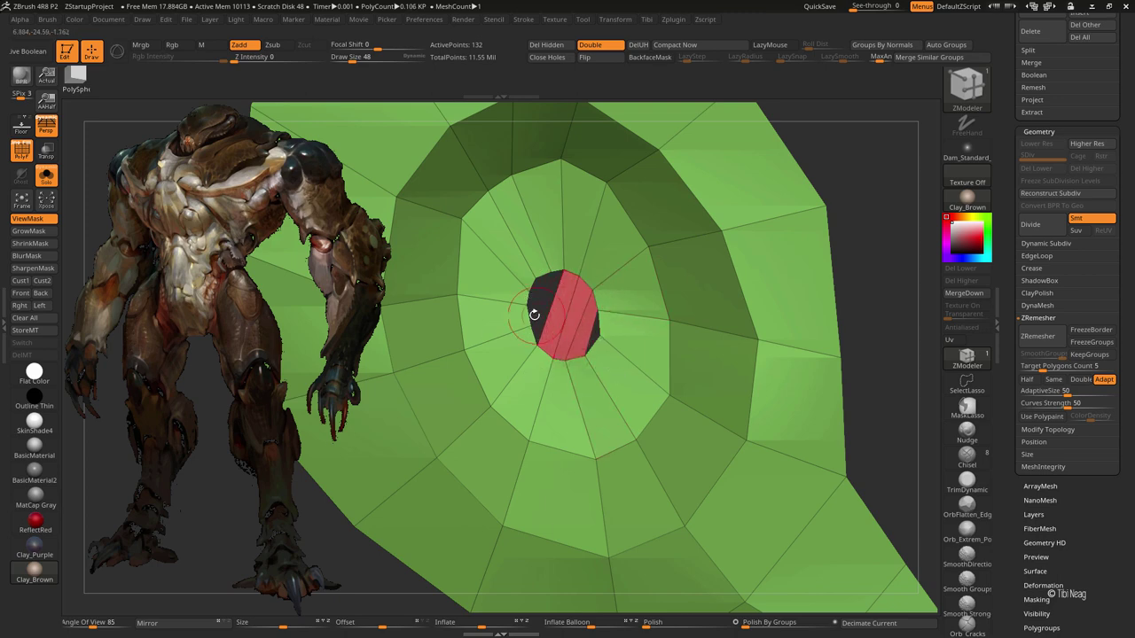
right_click_drag(550, 271, 572, 353, "ctrl")
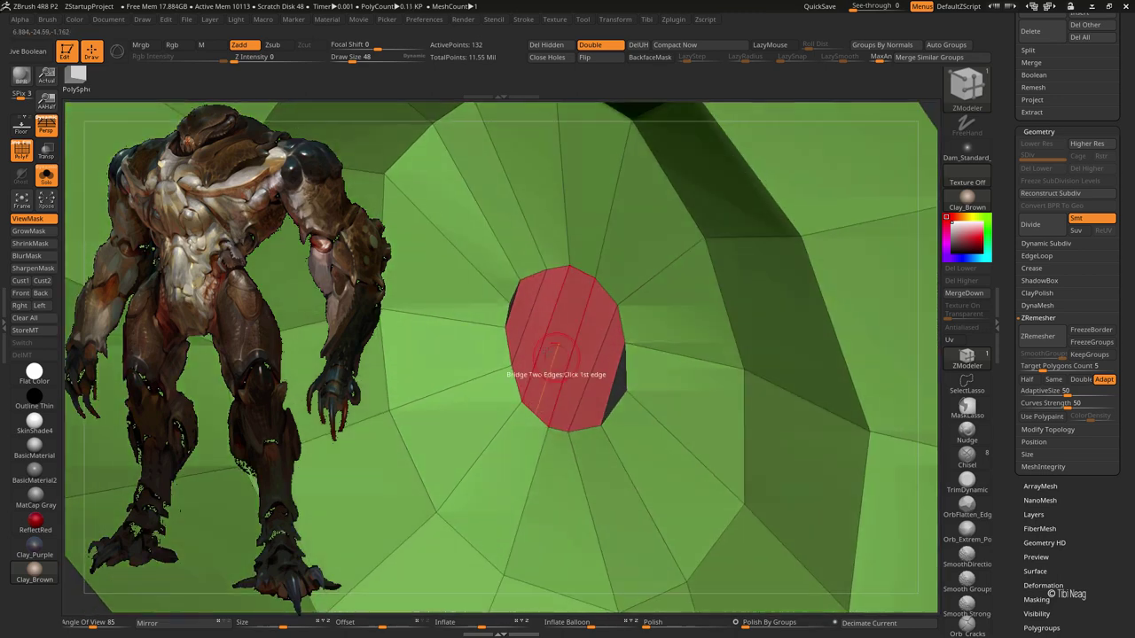
key("space")
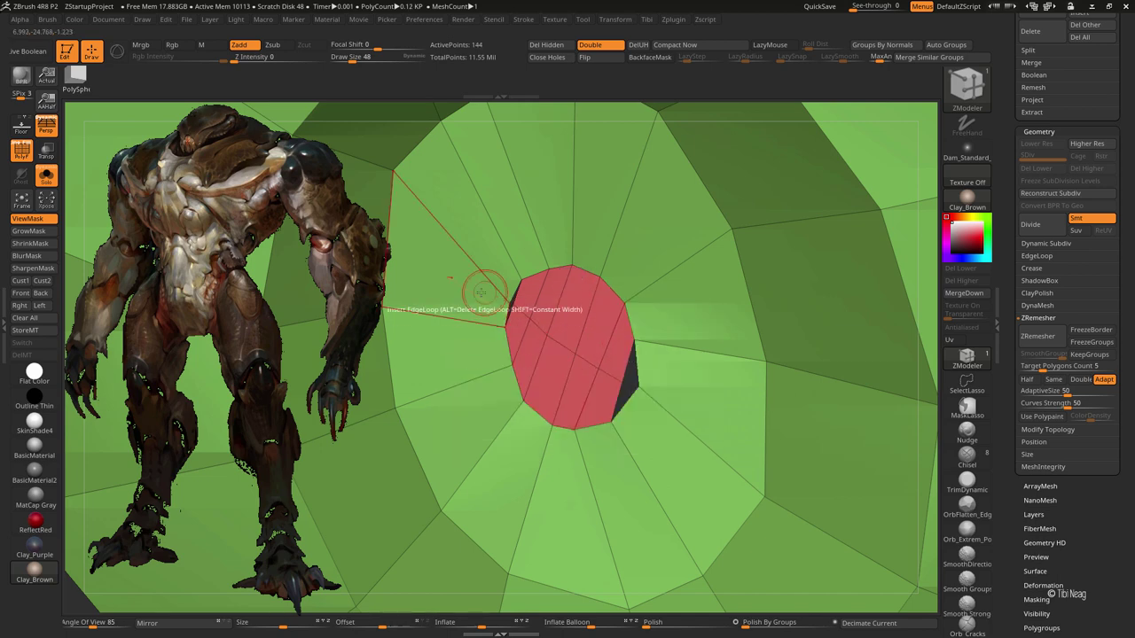
right_click_drag(479, 291, 620, 359, "ctrl")
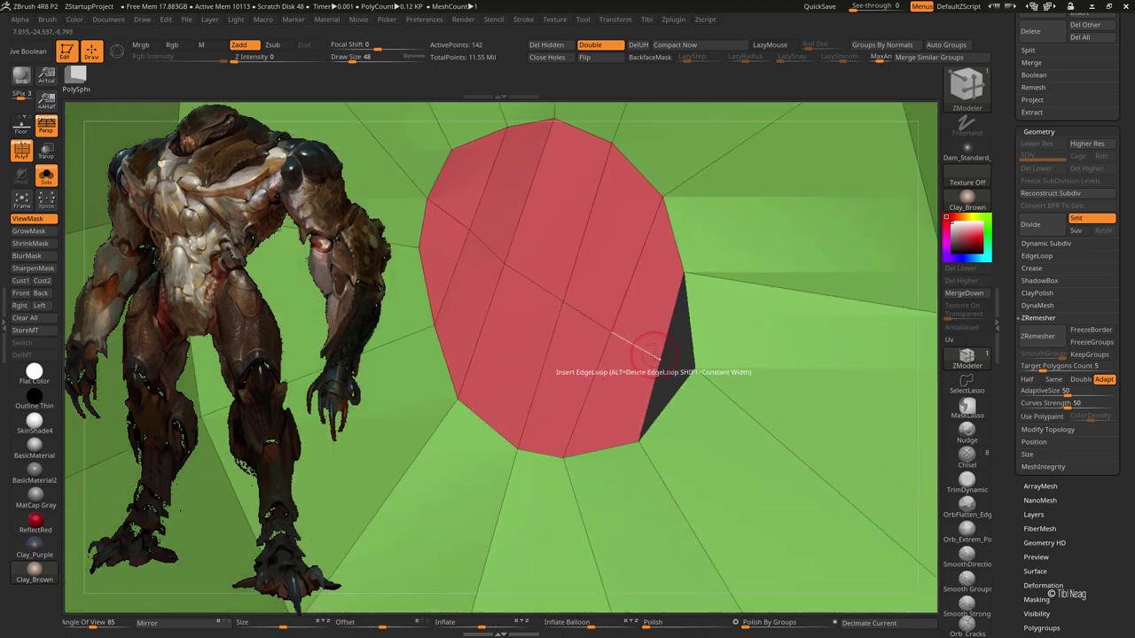
right_click_drag(696, 360, 590, 346, "ctrl")
Step: Polish and smooth the plate's surface with the hPolish and Smooth brushes
key("b")
key("h")
key("p")
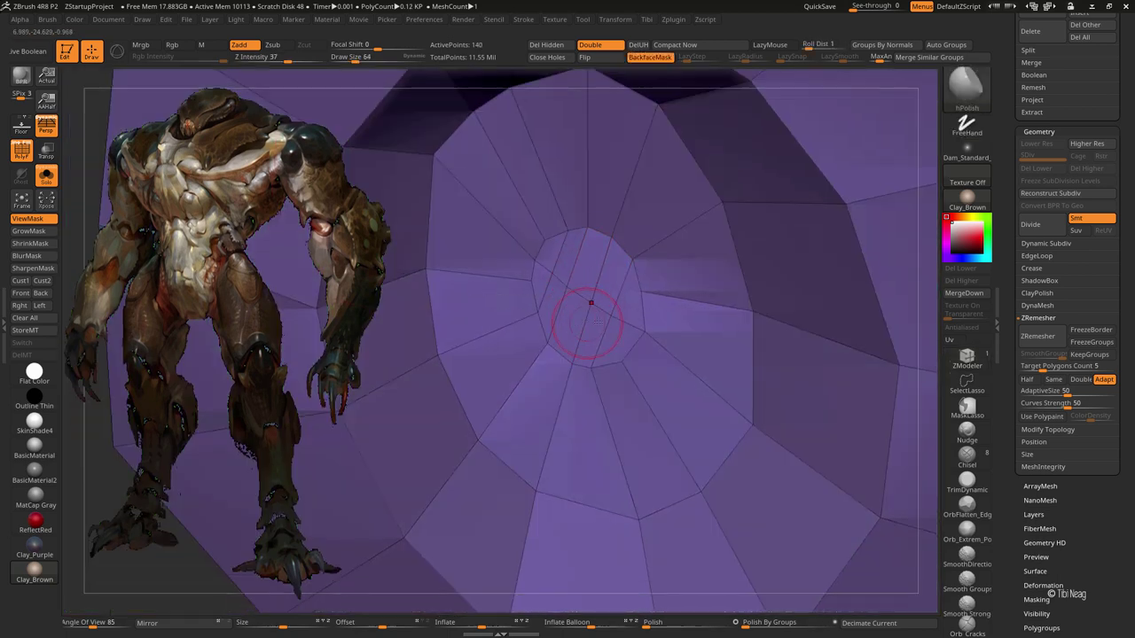
mouse_move(589, 301)
right_mouse_down()
mouse_move(586, 333)
mouse_move(610, 370)
mouse_move(600, 317)
right_mouse_up()
key("shift+f")
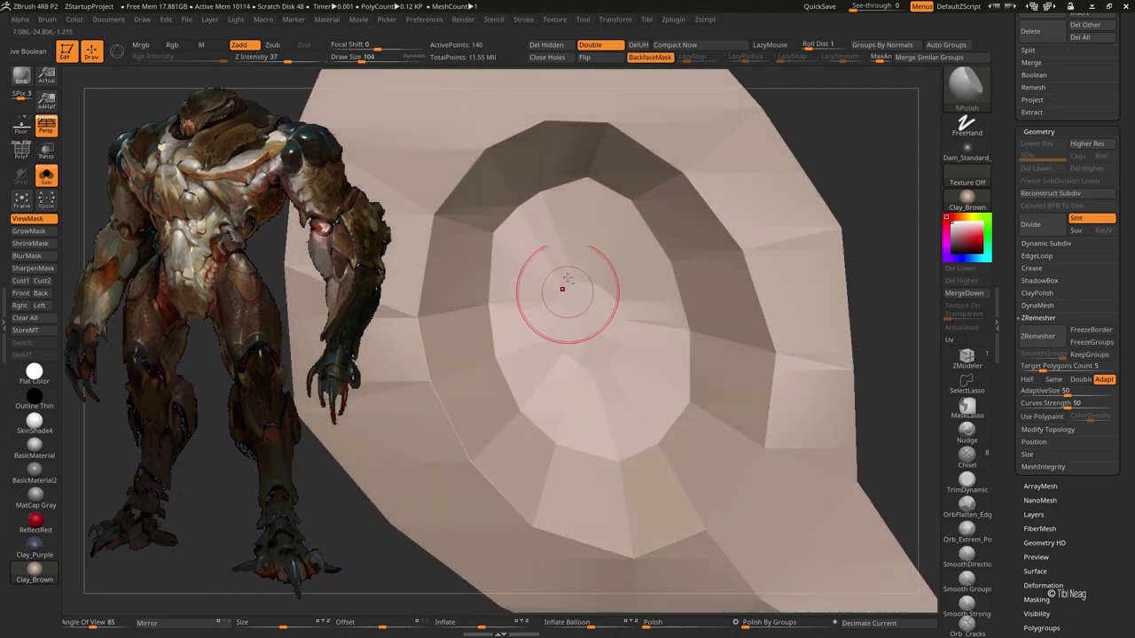
right_click_drag(554, 268, 582, 287)
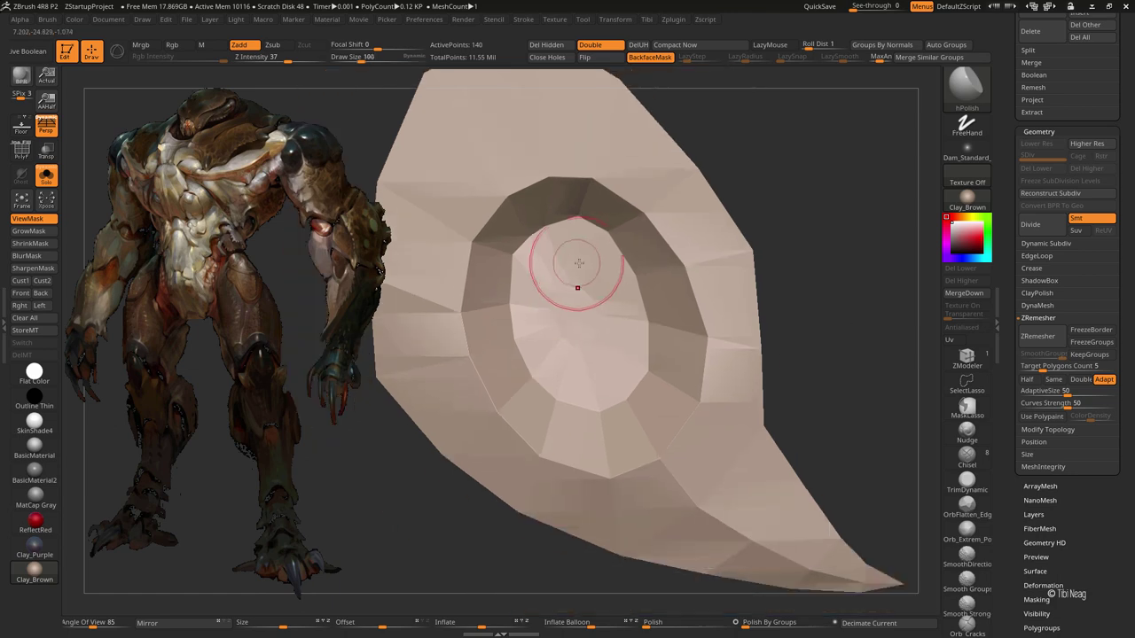
key("shift+f")
key("shift+f")
mouse_move(771, 191)
right_mouse_down()
mouse_move(517, 271)
mouse_move(673, 322)
mouse_move(718, 403)
mouse_move(547, 338)
mouse_move(603, 230)
right_mouse_up()
key("shift+f")
Step: Toggle Solo to check the plate's fit against the body sculpt from several angles
key("ctrl+shift+s")
mouse_move(603, 186)
right_mouse_down()
mouse_move(573, 205)
mouse_move(526, 157)
mouse_move(481, 203)
mouse_move(488, 254)
right_mouse_up()
key("ctrl+shift+s")
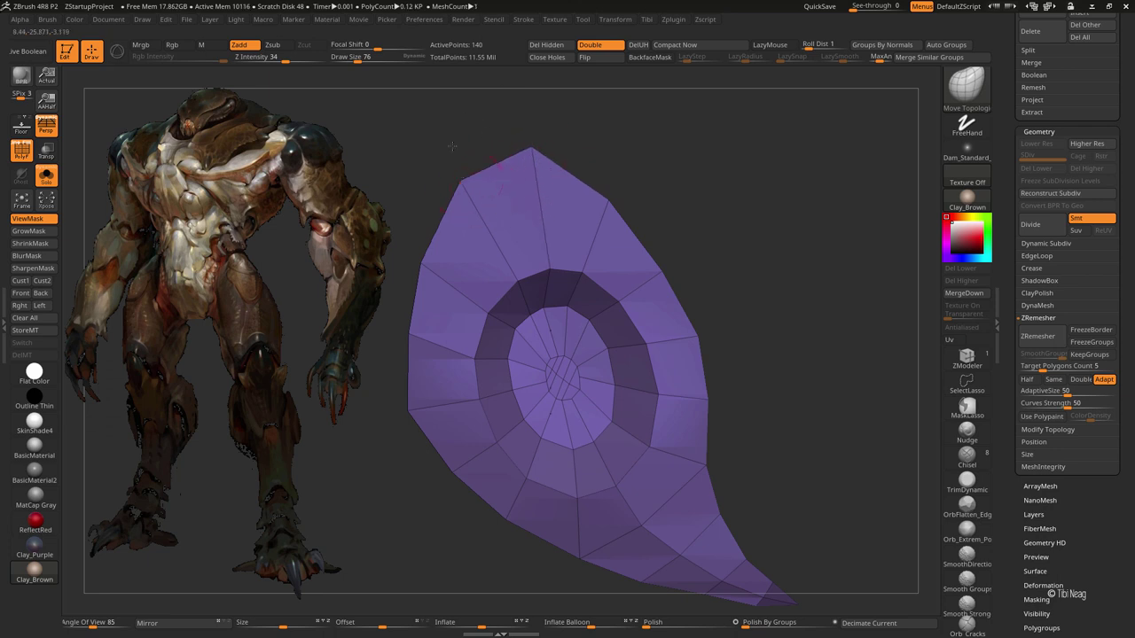
key("ctrl+shift+s")
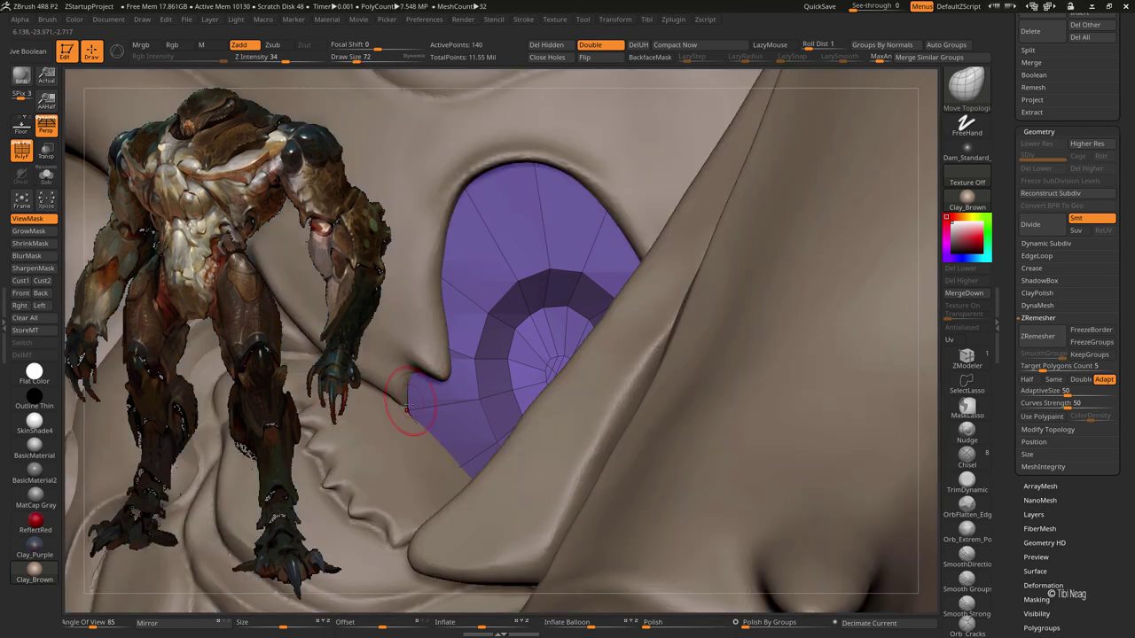
key("ctrl+shift+s")
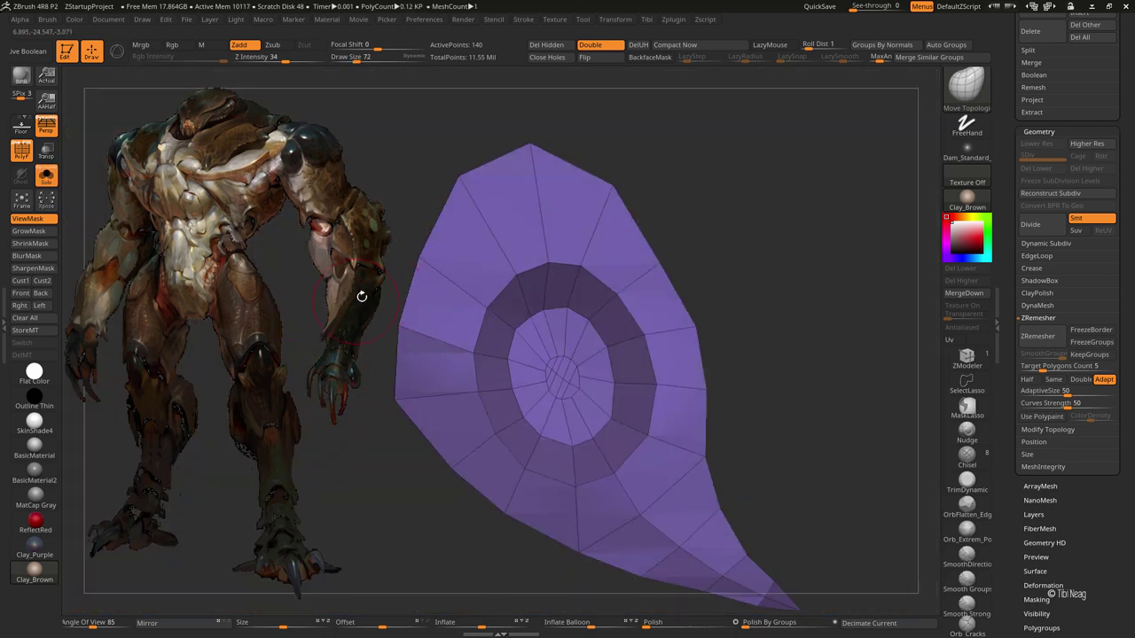
left_click_drag(465, 312, 412, 263)
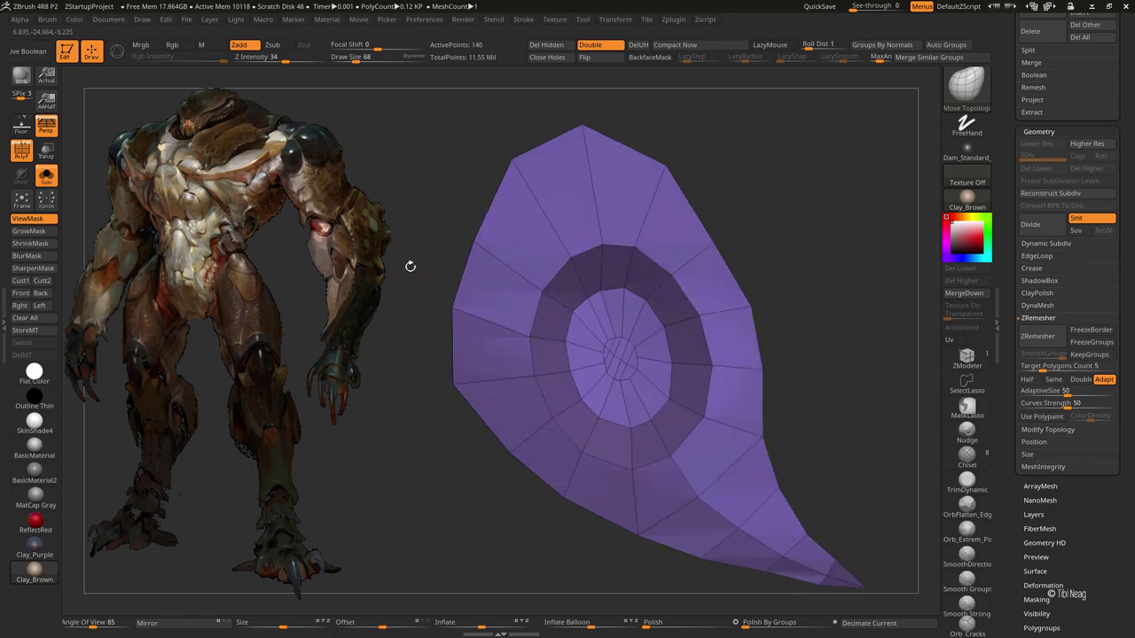
key("ctrl+shift+s")
key("ctrl+shift+s")
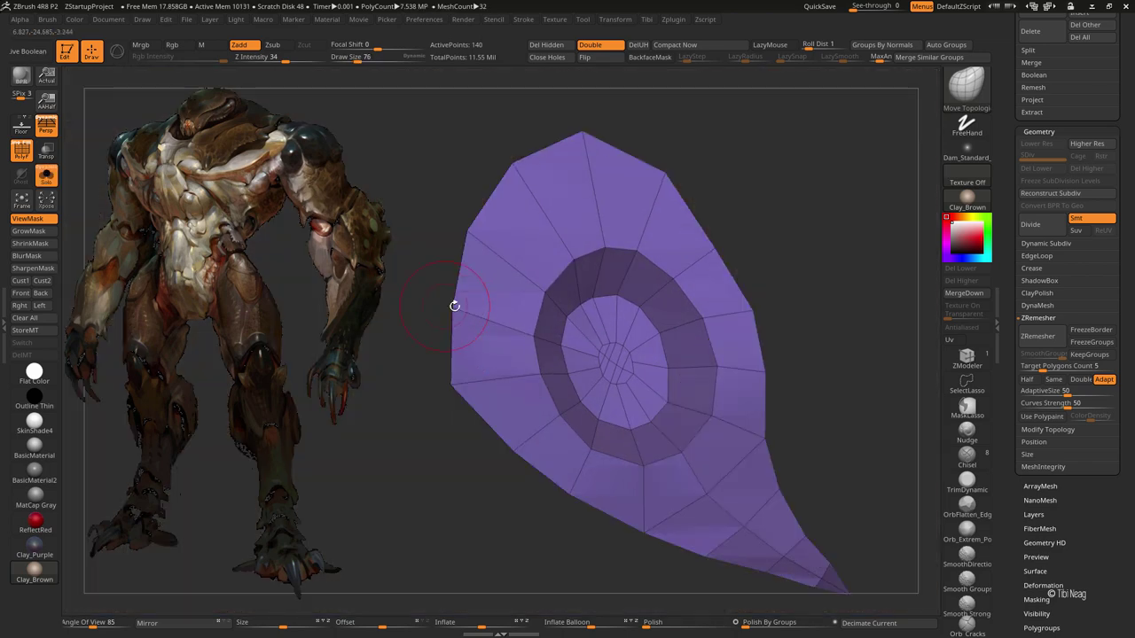
mouse_move(453, 304)
left_mouse_down()
mouse_move(742, 156)
mouse_move(774, 171)
mouse_move(732, 209)
mouse_move(727, 301)
mouse_move(753, 304)
mouse_move(710, 348)
mouse_move(742, 282)
left_mouse_up()
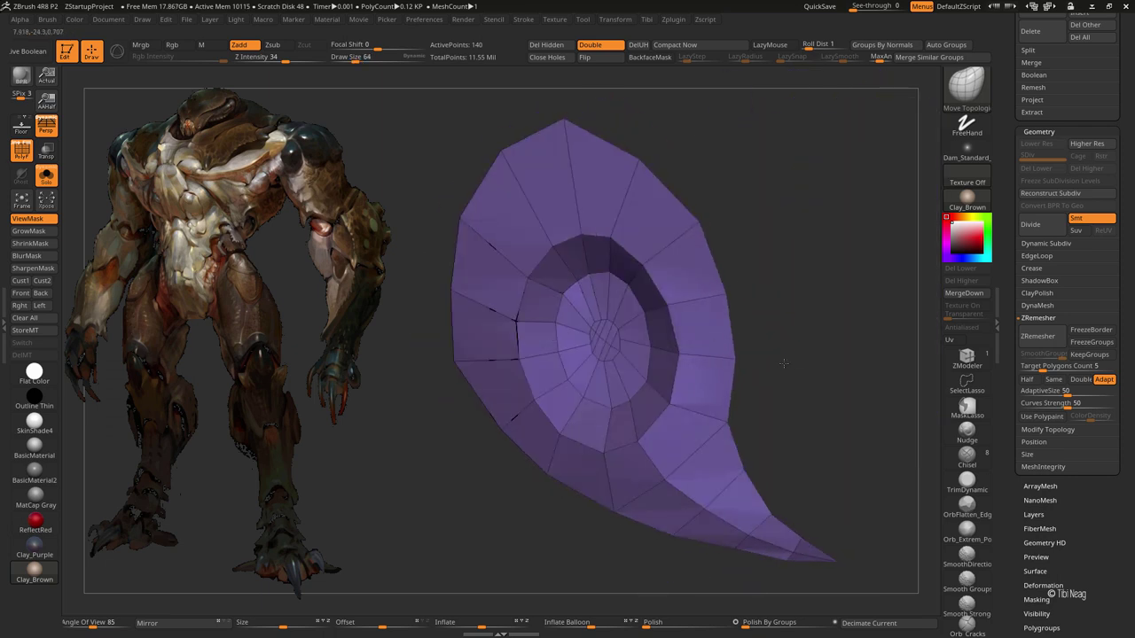
left_click_drag(676, 354, 681, 233)
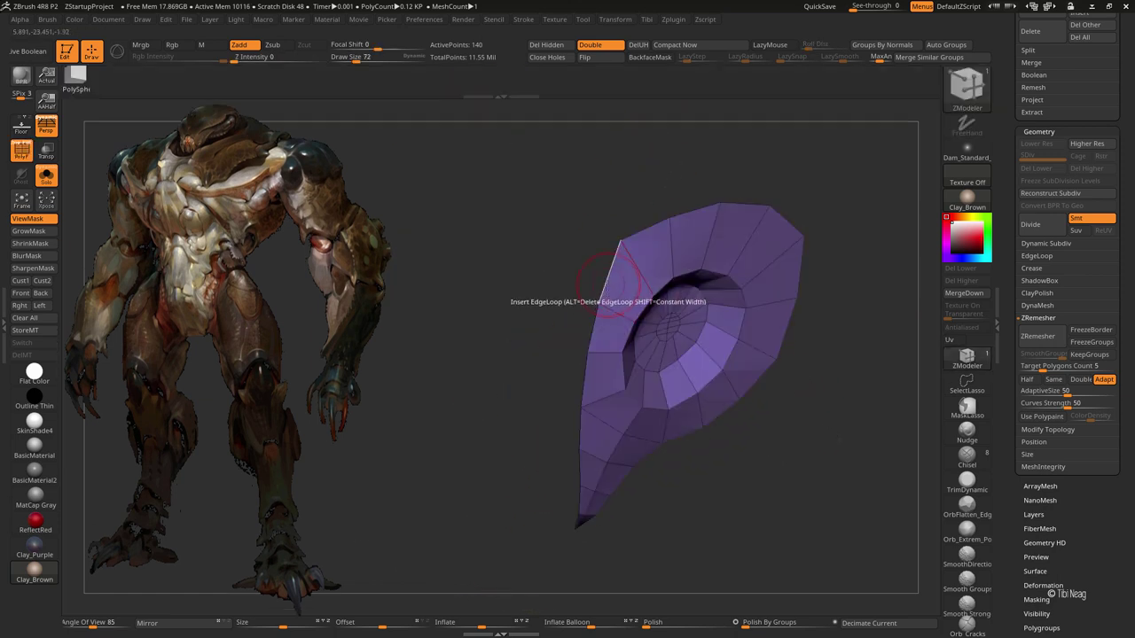
Step: Insert an edge loop along the plate's rim, delete hidden geometry, and isolate the spiral
key("space")
left_click(640, 292)
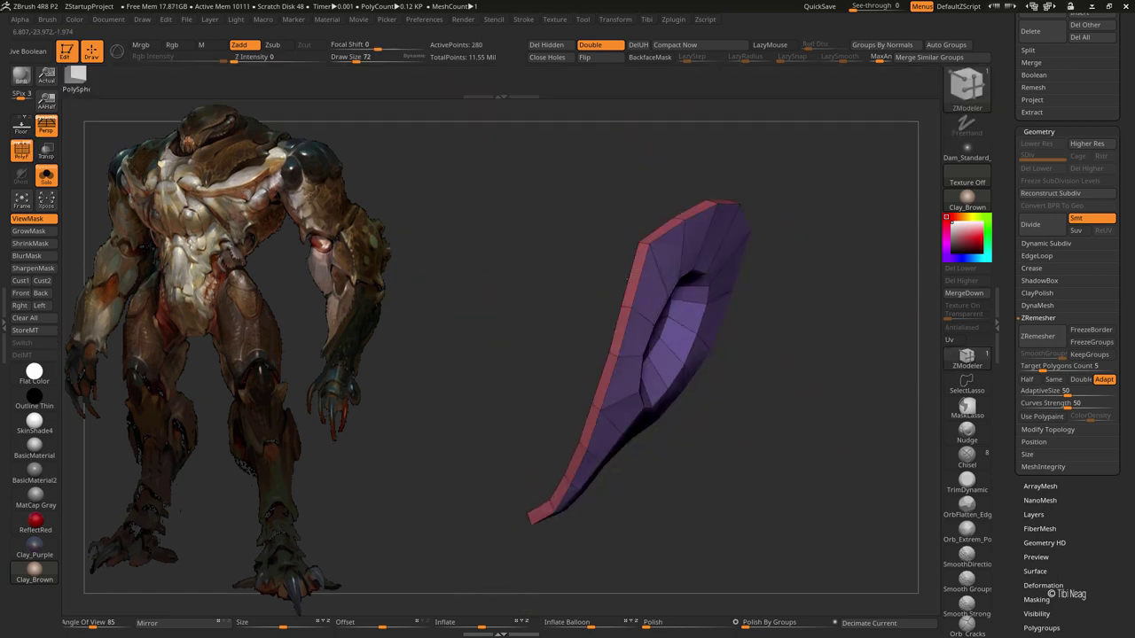
left_click_drag(599, 149, 654, 254)
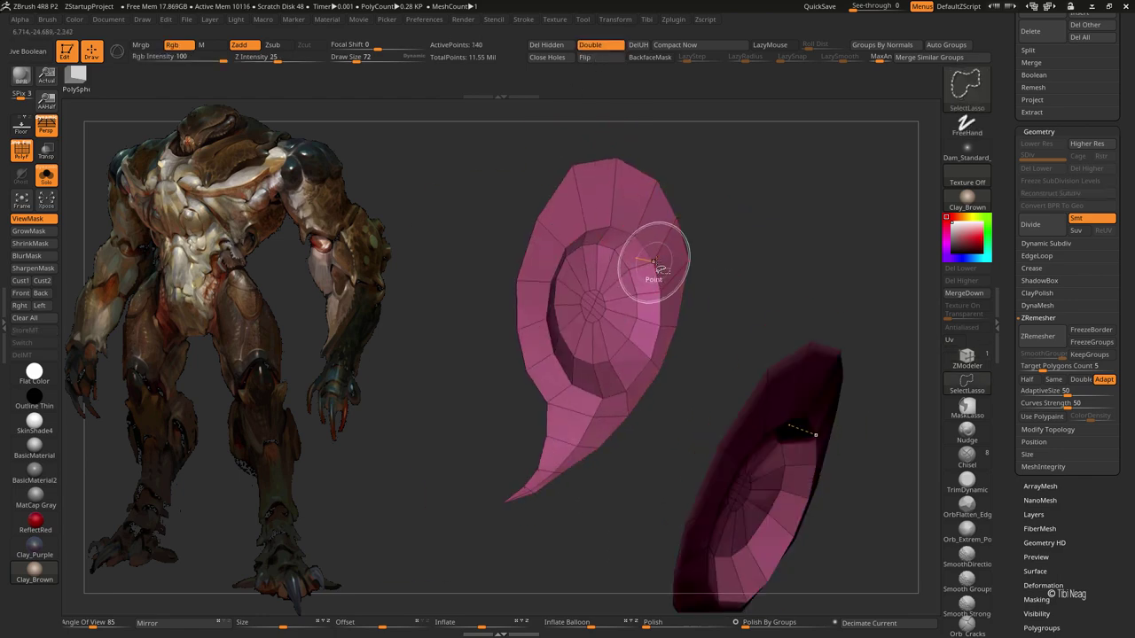
left_click(561, 48)
mouse_move(537, 139)
left_mouse_down()
mouse_move(512, 157)
mouse_move(476, 230)
mouse_move(512, 163)
mouse_move(656, 181)
left_mouse_up()
left_click(46, 174)
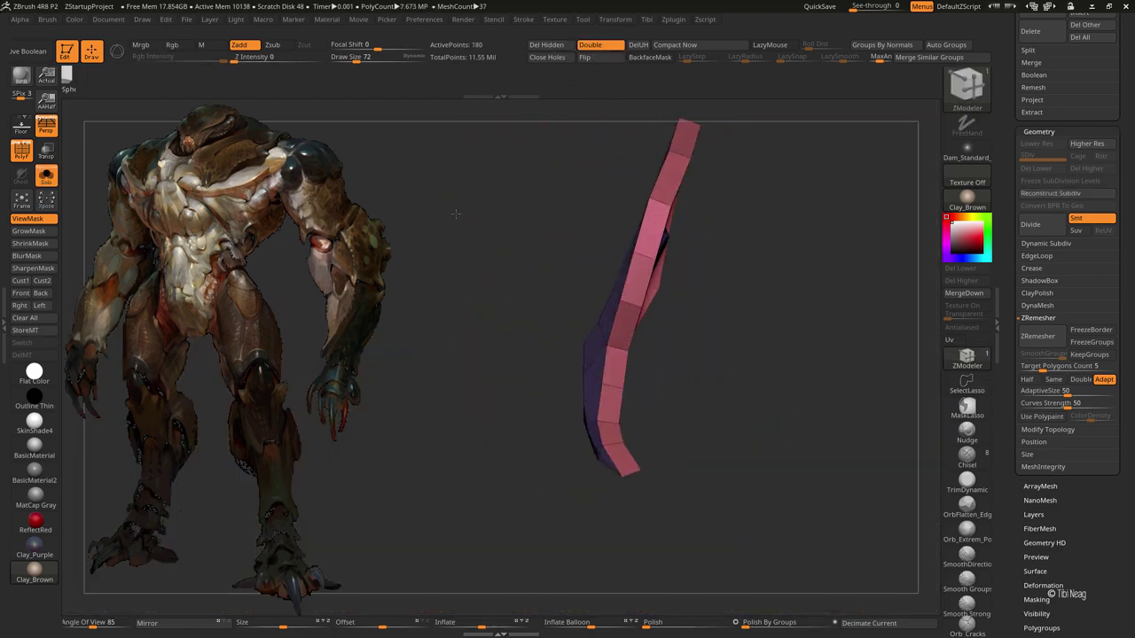
Step: Hide the ring section and apply Auto Groups so each piece gets its own polygroup
key("space")
left_click(637, 316)
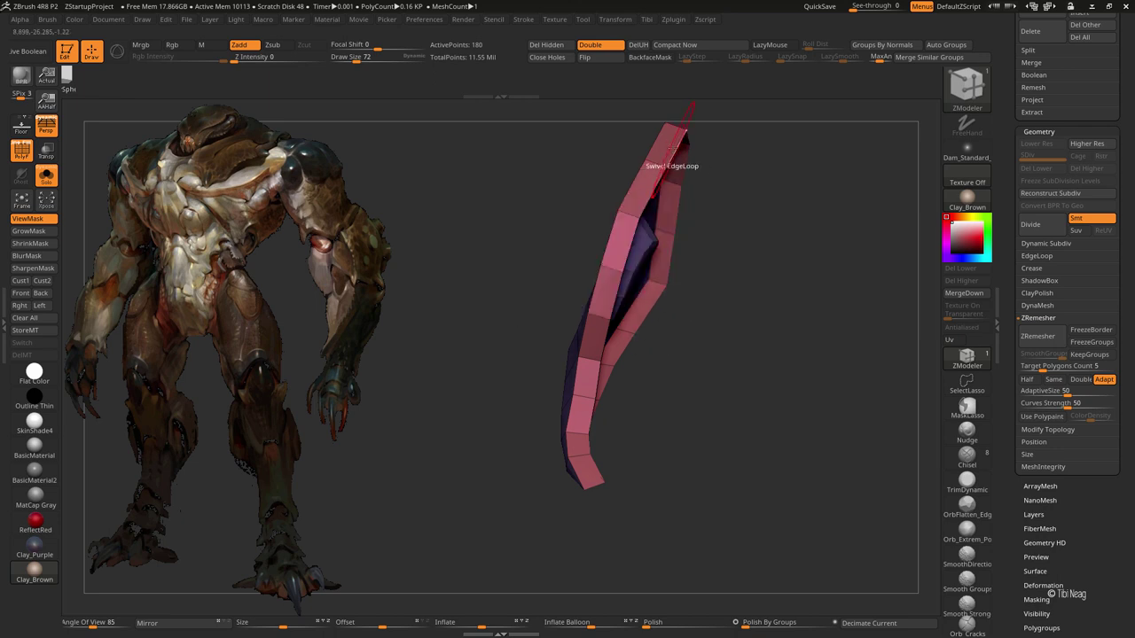
left_click_drag(676, 142, 647, 253)
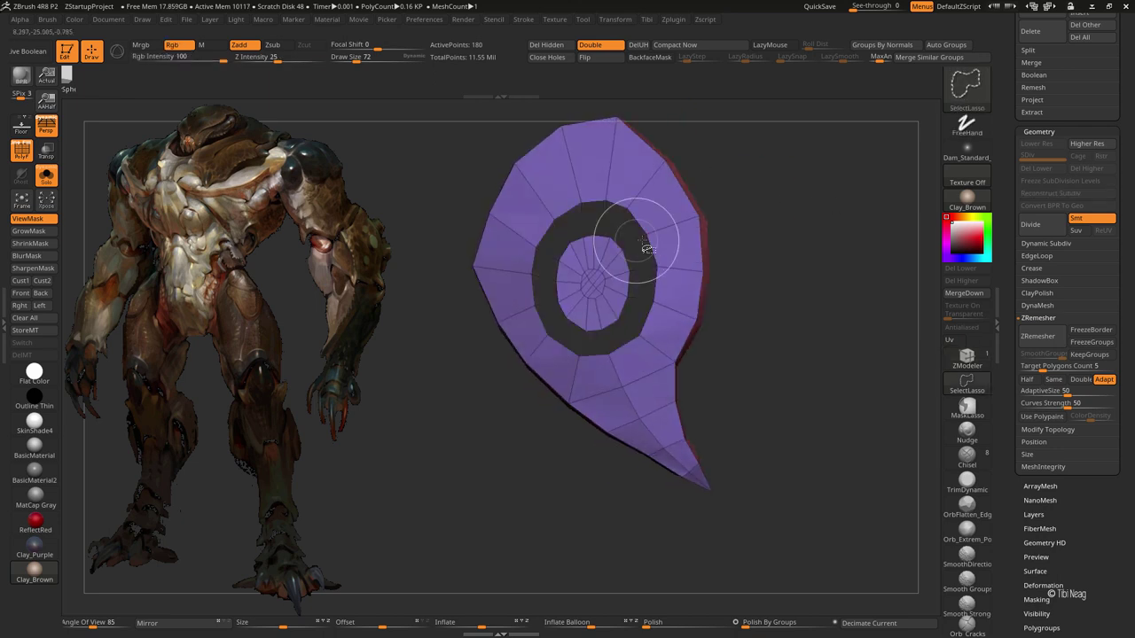
left_click(608, 235, "ctrl+shift")
left_click(745, 182, "ctrl+shift")
left_click(600, 278, "ctrl+shift")
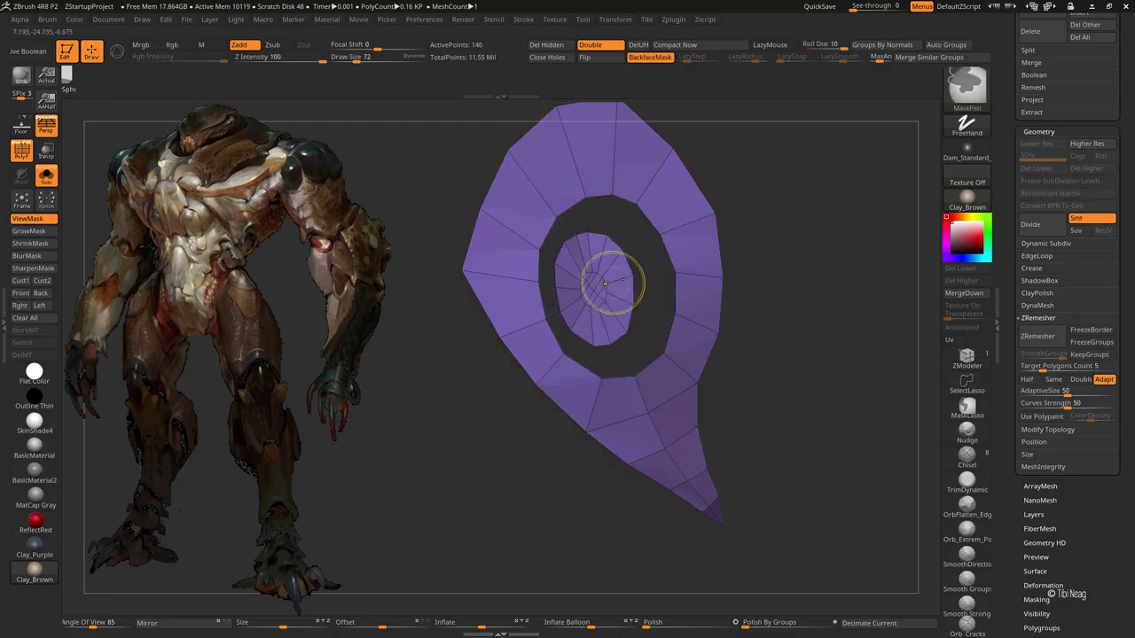
left_click(945, 45)
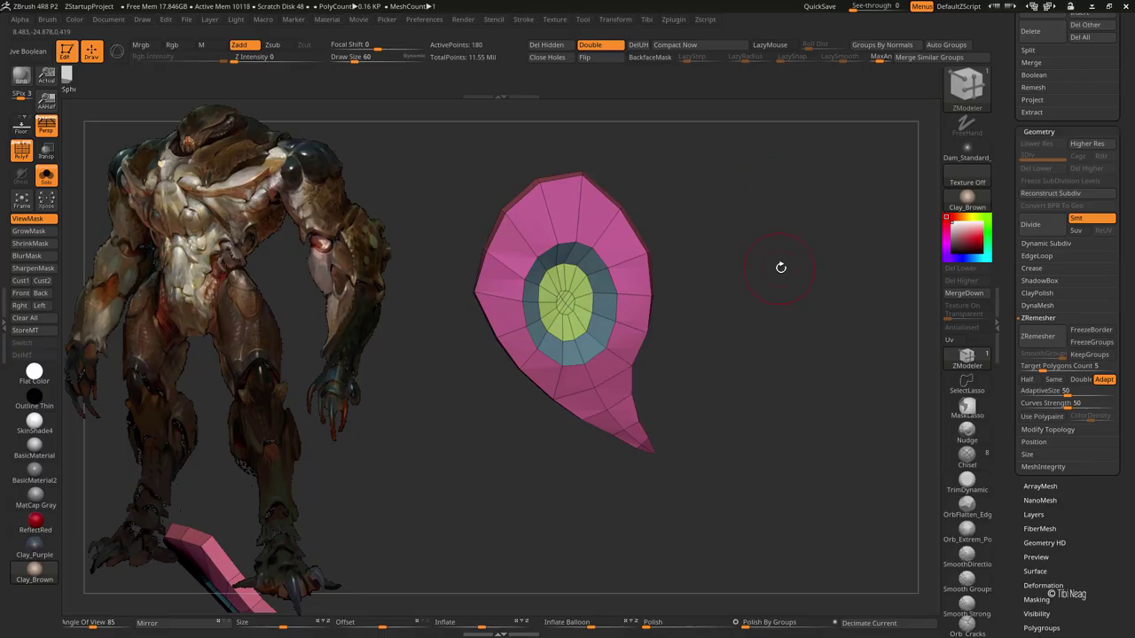
Step: Preview the three pieces subdivided, then return to the low-poly cage
key("shift+f")
key("f")
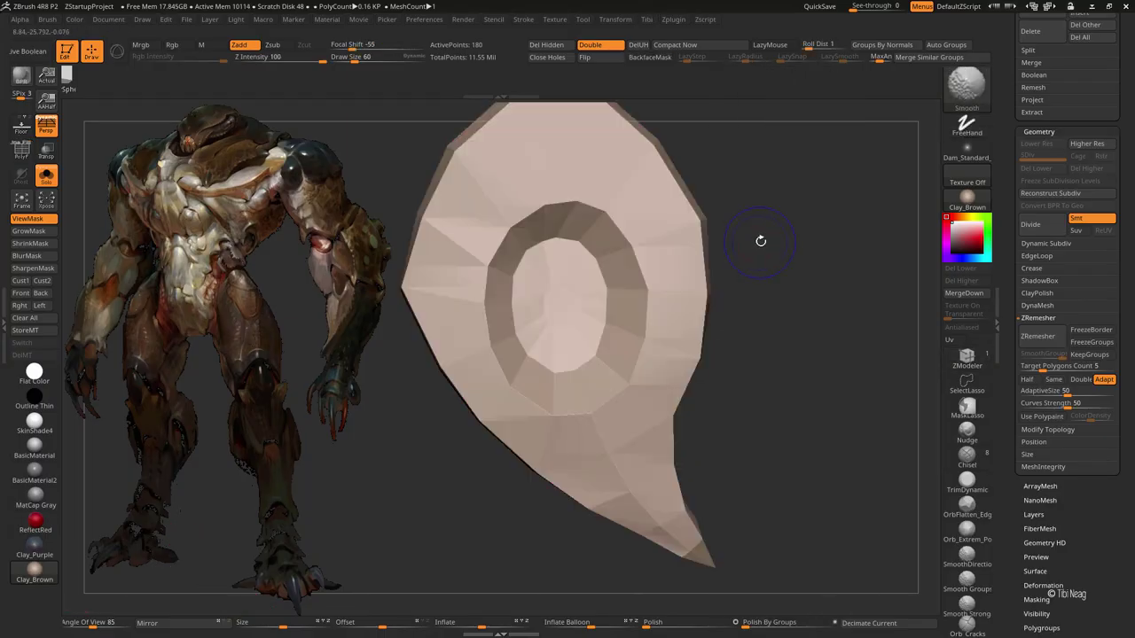
key("ctrl+d")
key("shift+f")
key("shift+d")
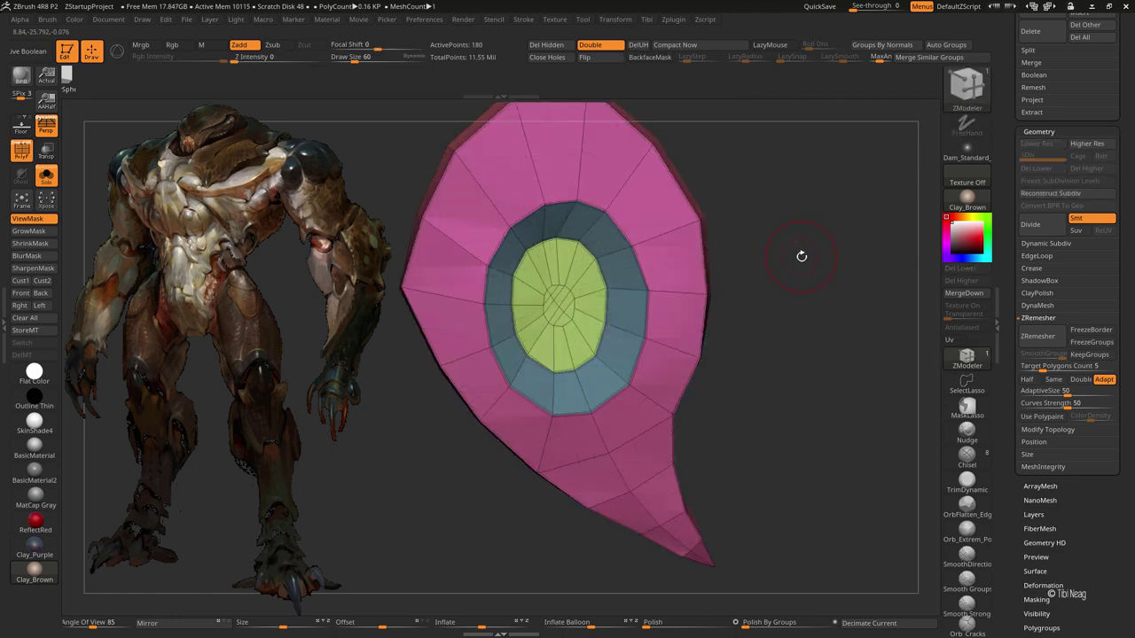
key("space")
Step: Apply Panel Loops from the custom geometry settings and subdivide the pieces into smooth shells
key("shift+g")
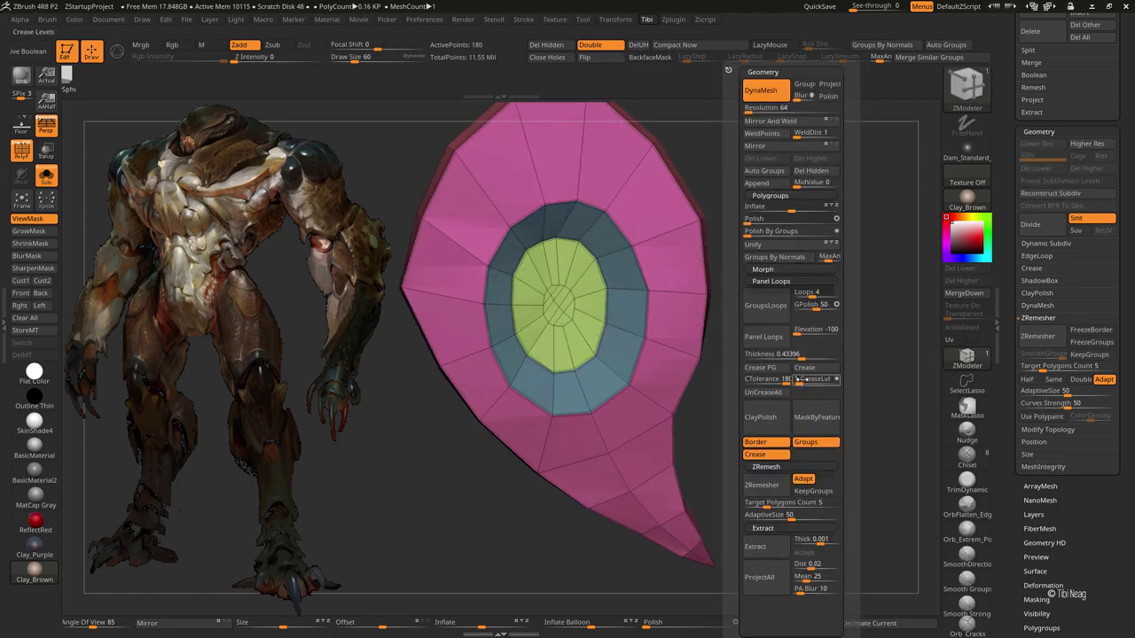
key("d")
key("ctrl+d")
key("ctrl+d")
key("shift+f")
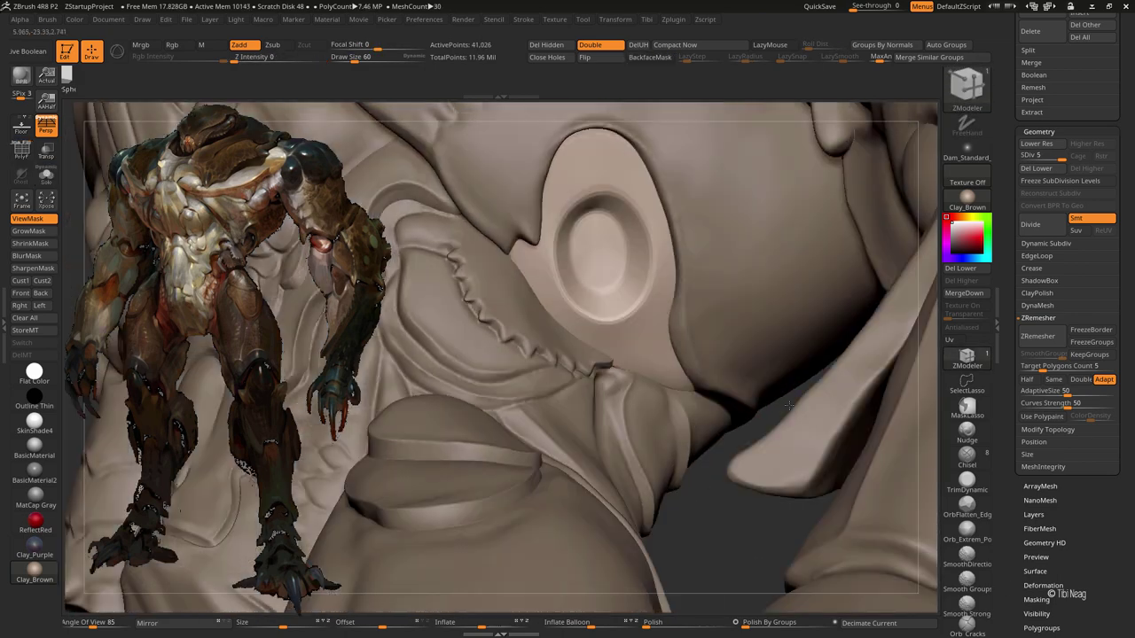
Step: Step the plate back down to its lowest subdivision level for low-poly edits
key("shift+d")
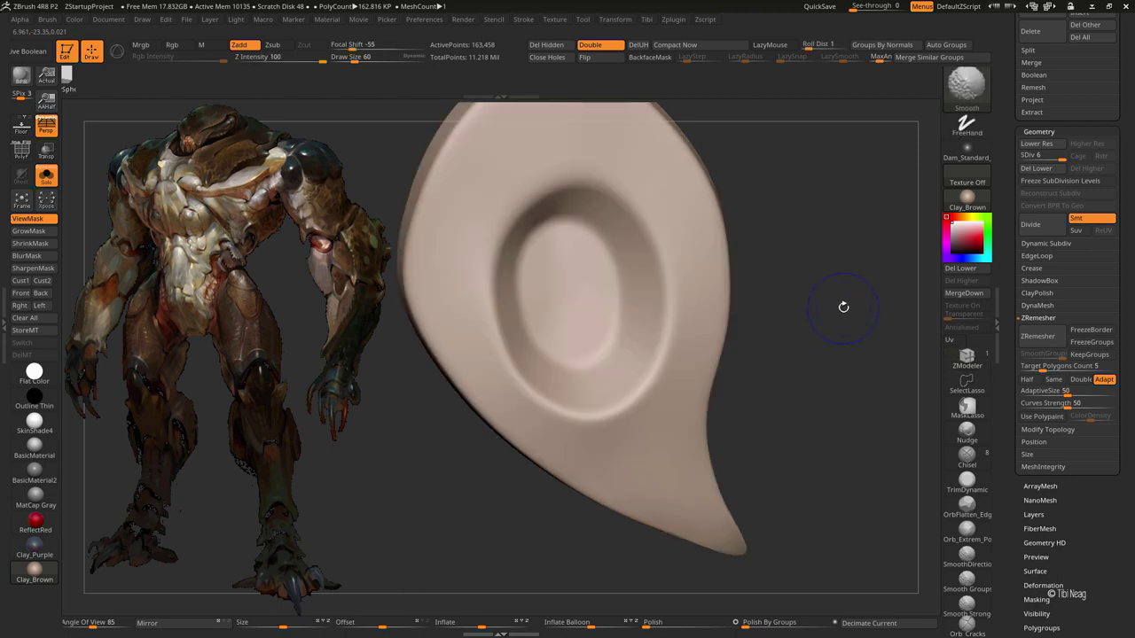
key("shift+f")
key("shift+d")
key("b")
key("z")
key("m")
key("space")
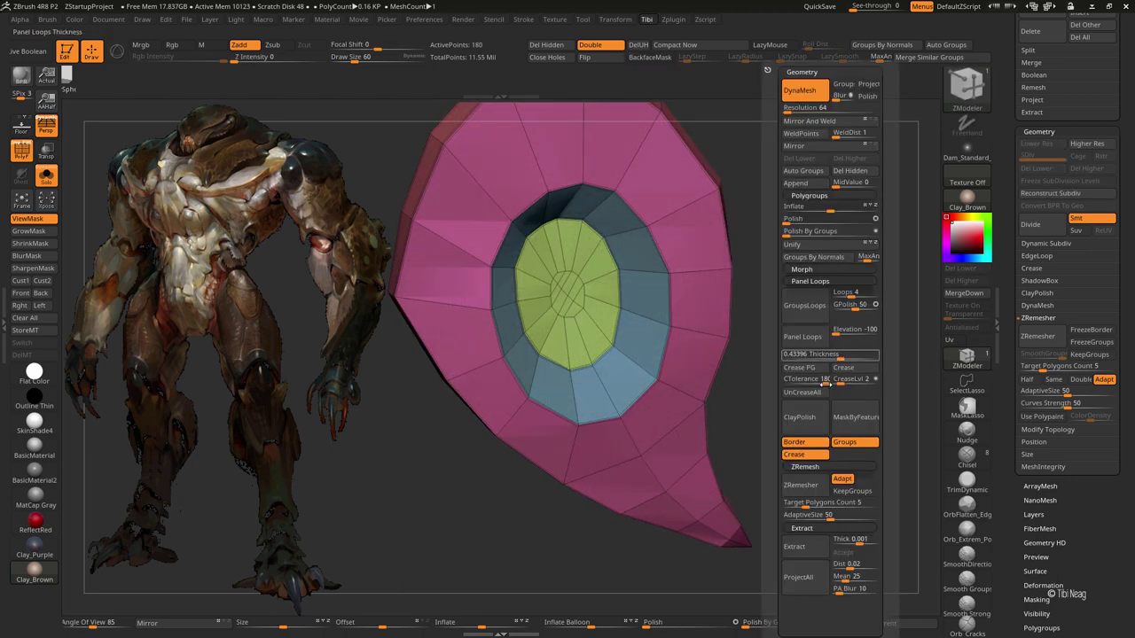
Step: Reset the Panel Loops thickness and re-divide to level 7 for a smooth, crisp-edged teardrop shell
key("space")
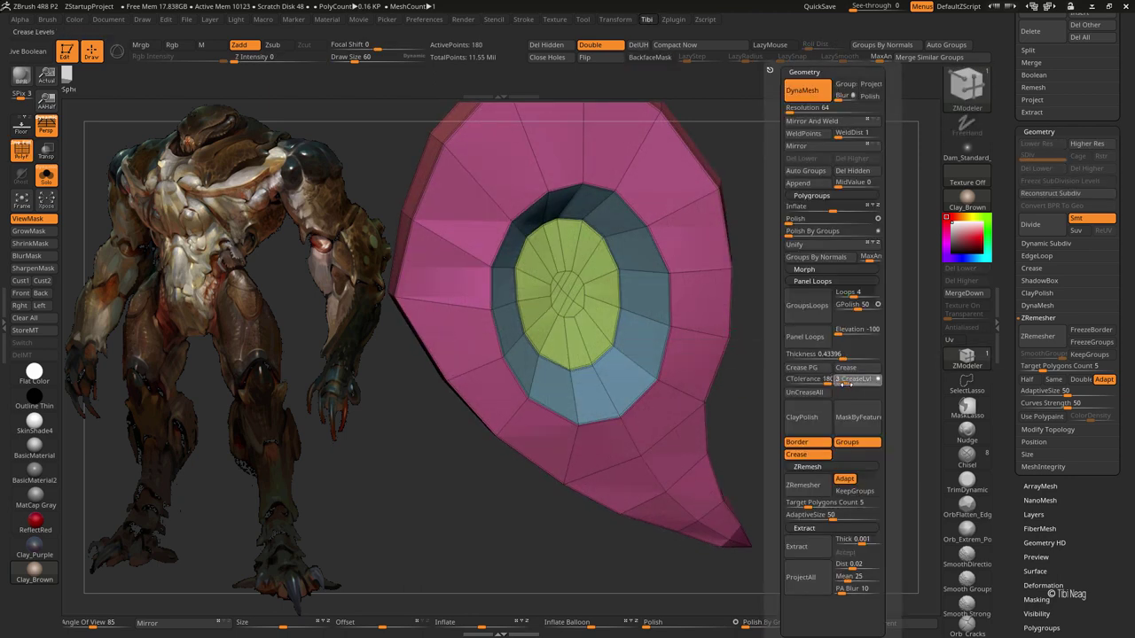
key("d")
key("d")
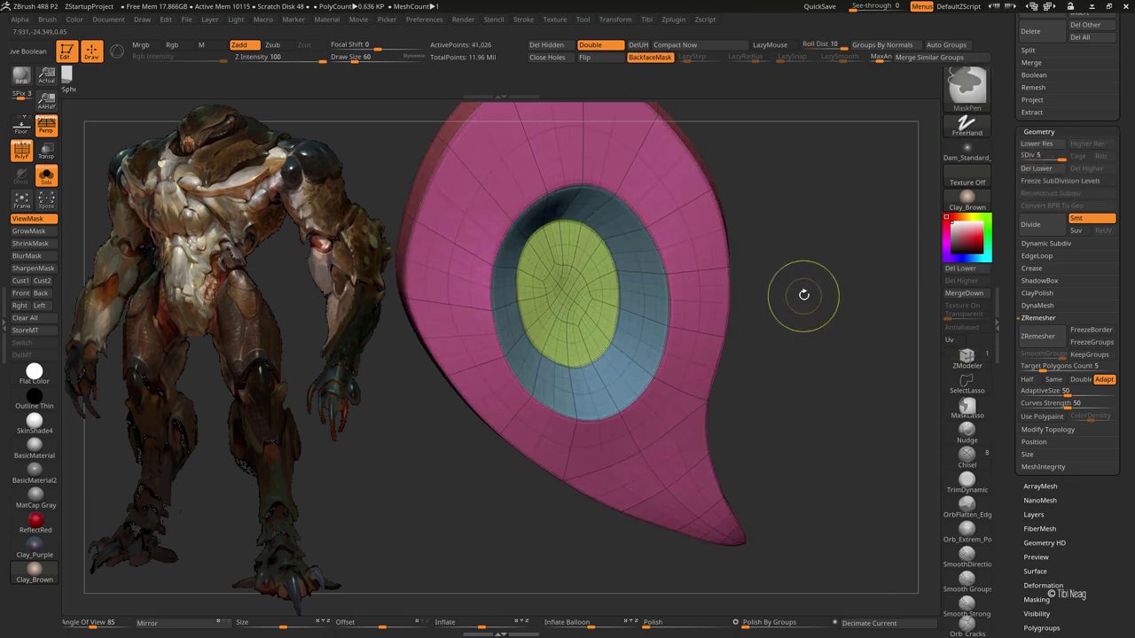
key("d")
key("d")
key("d")
key("shift+f")
key("ctrl")
left_click_drag(803, 311, 839, 311)
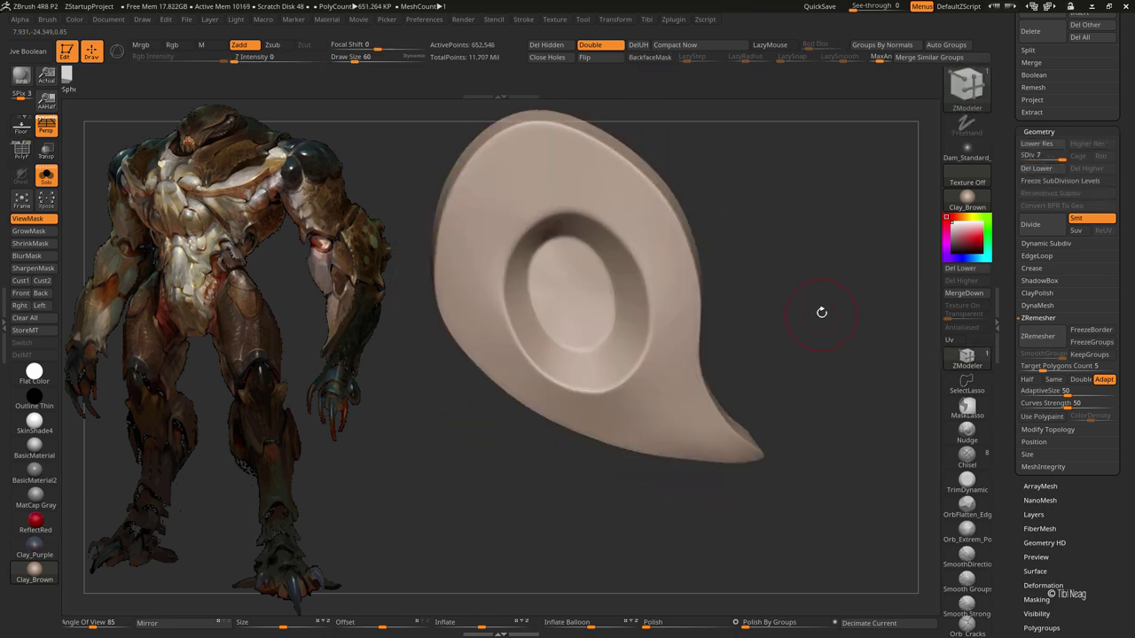
Step: Drop the inner plate to subdivision level 3 and isolate it with Solo
key("b")
key("m")
key("t")
key("shift+d")
key("shift+d")
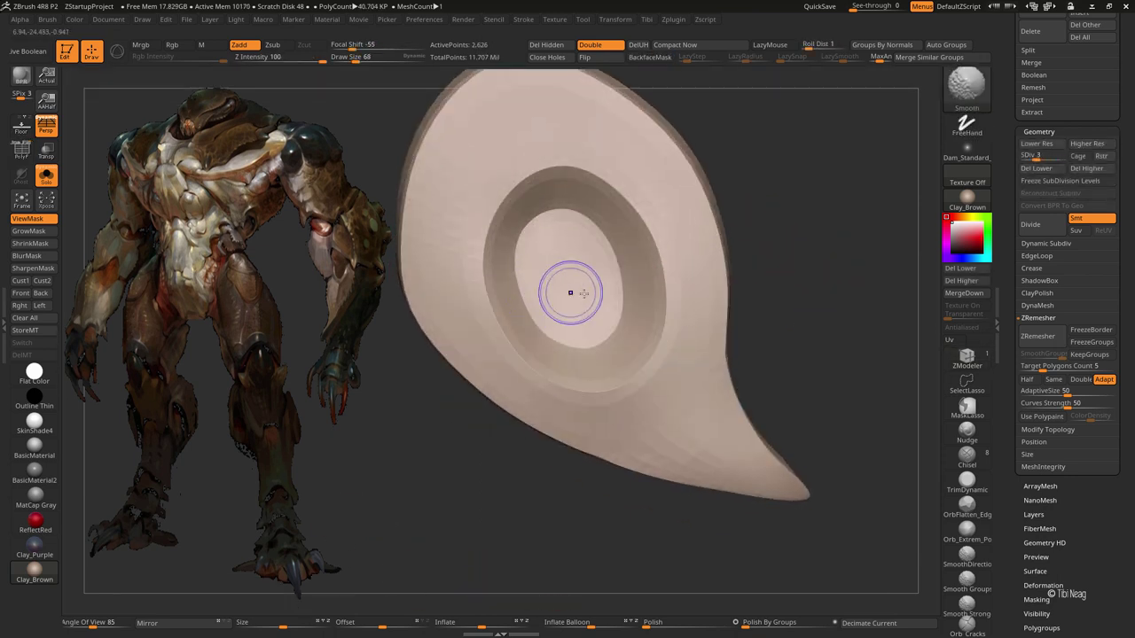
key("shift+d")
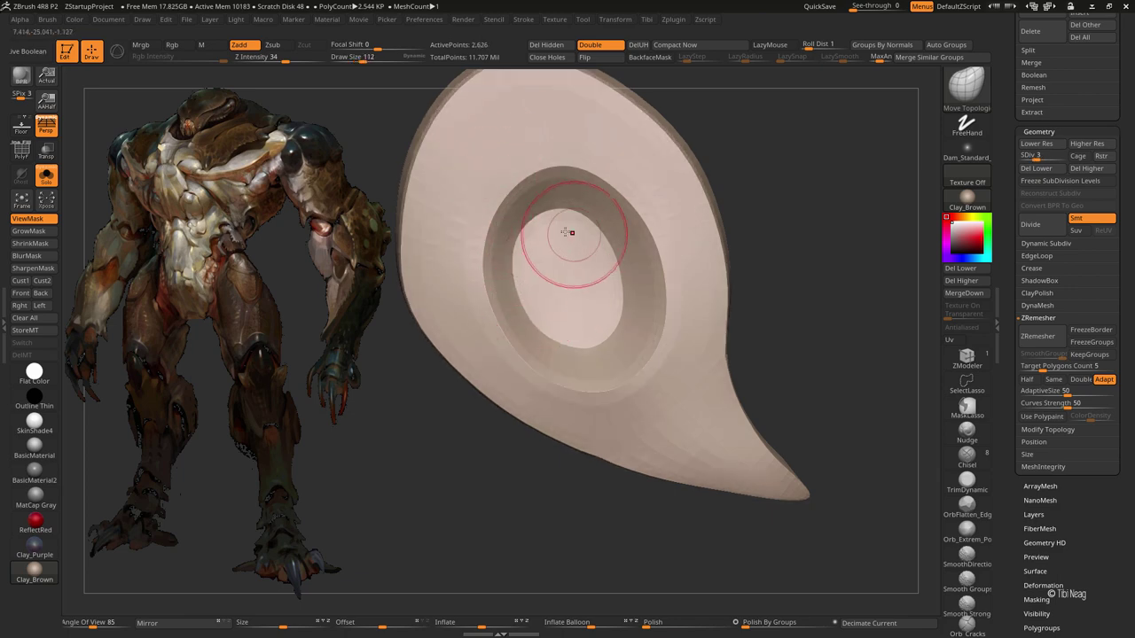
key("f")
left_click_drag(602, 227, 829, 155)
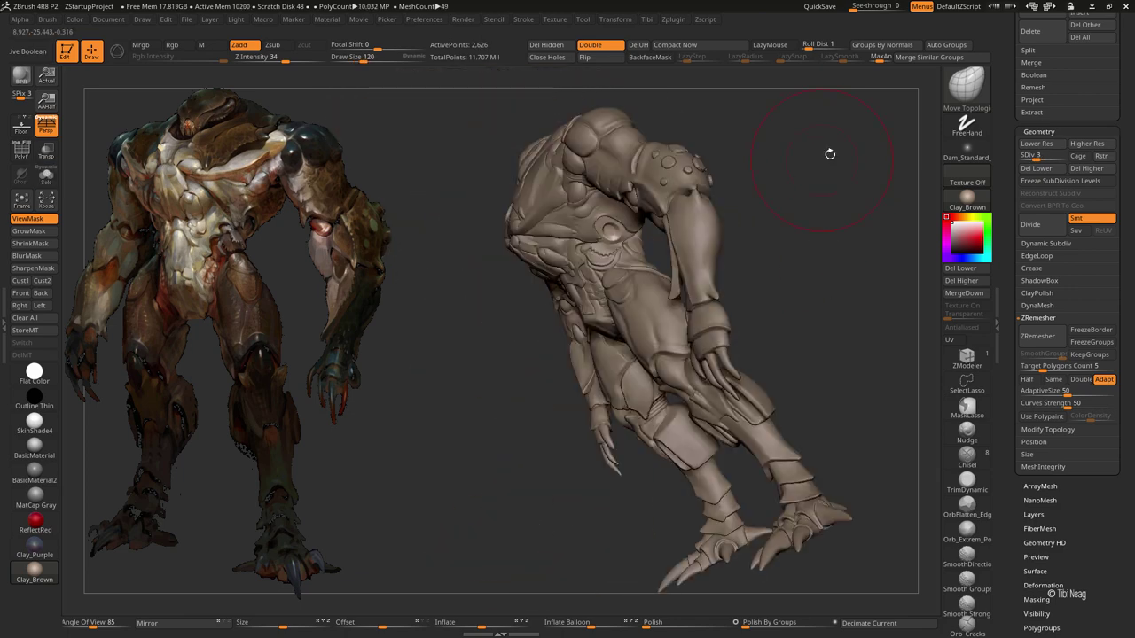
key("shift+s")
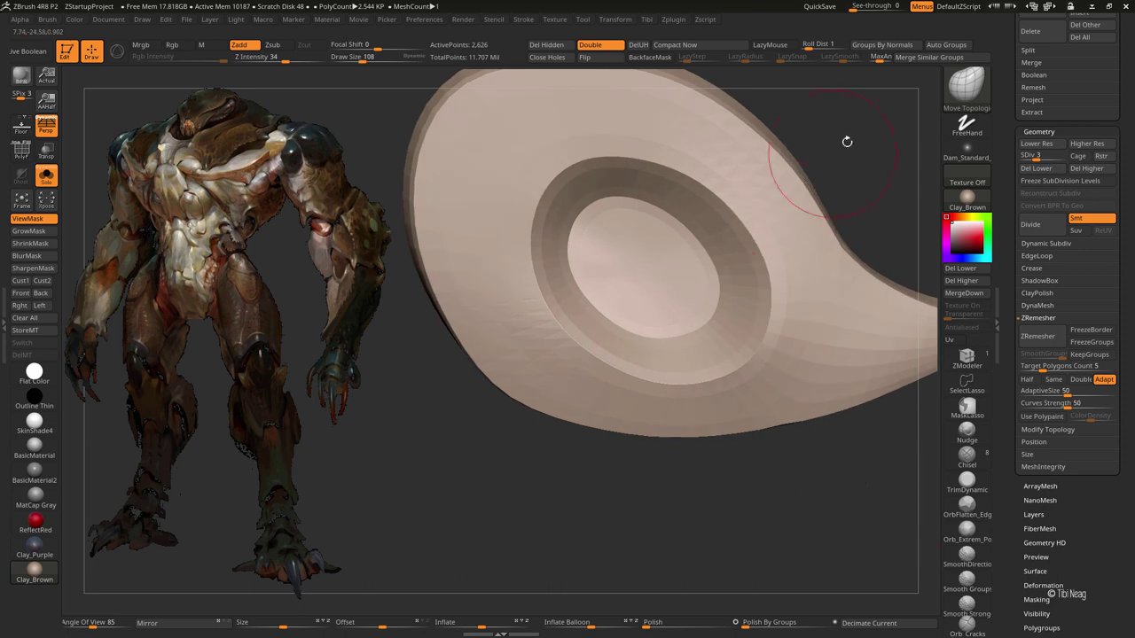
Step: Polish the inner plate with hPolish across SDiv levels 4 to 6, then select bug_parts_4
key("w")
key("d")
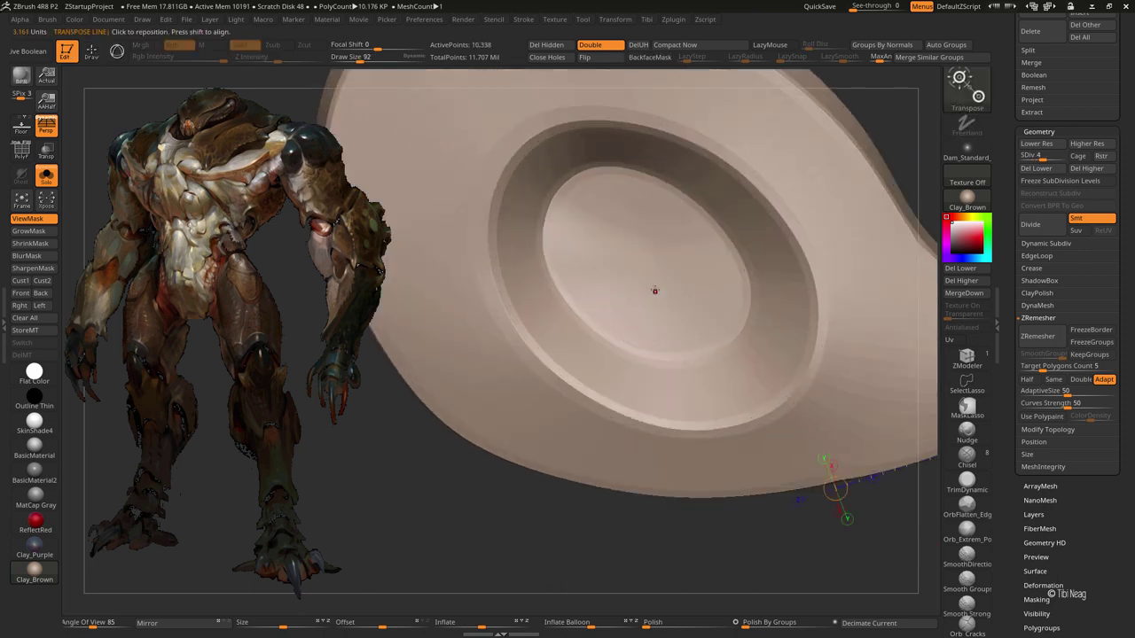
key("q")
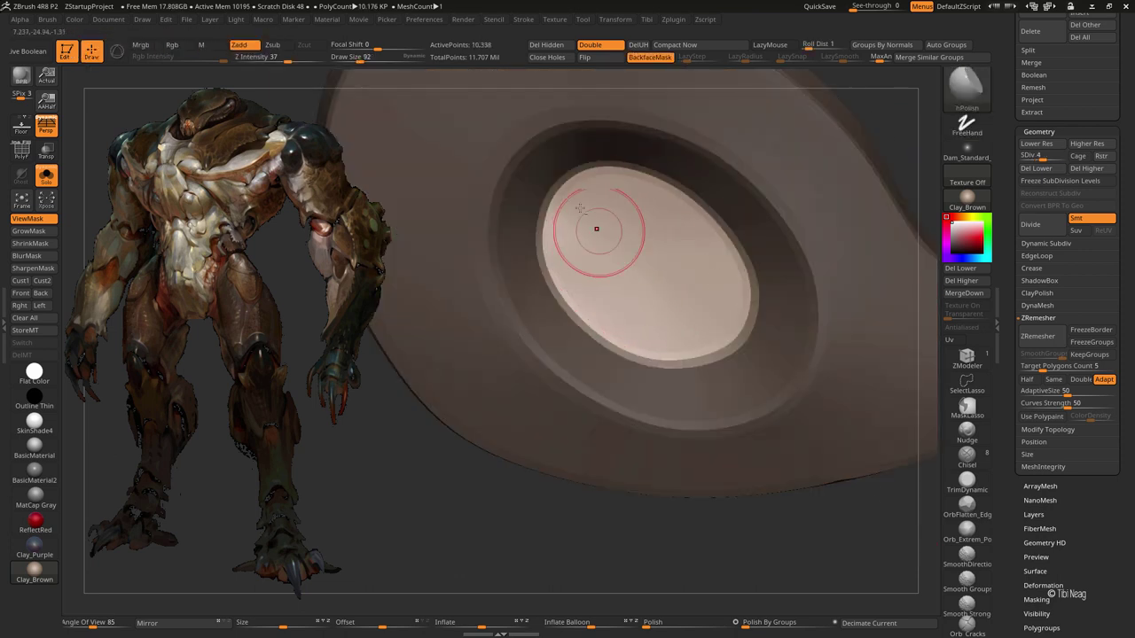
key("d")
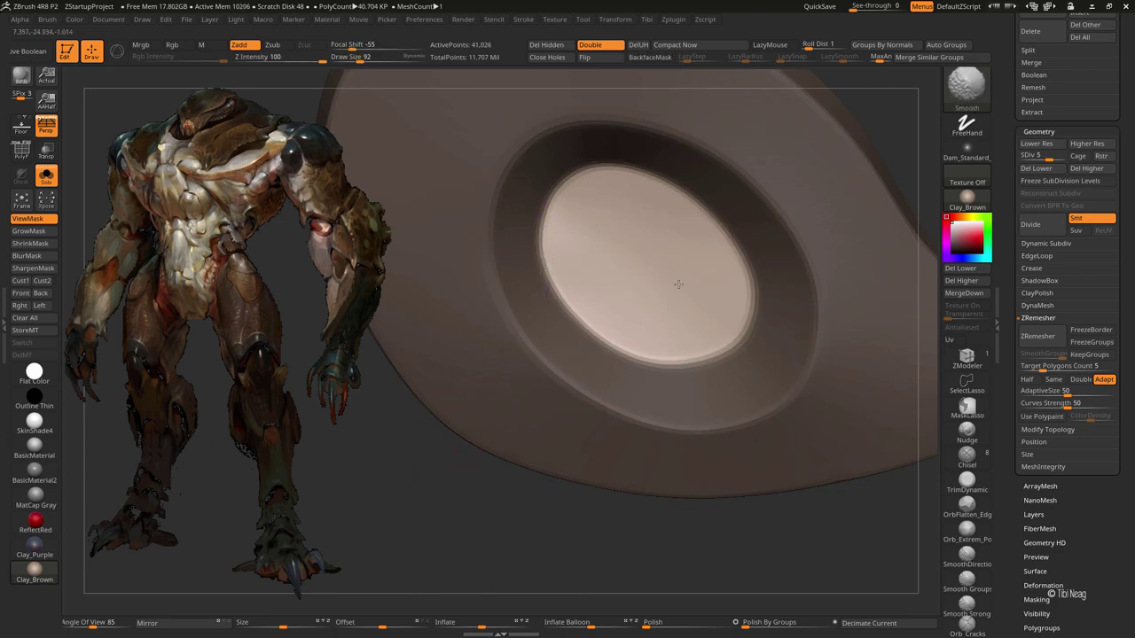
key("d")
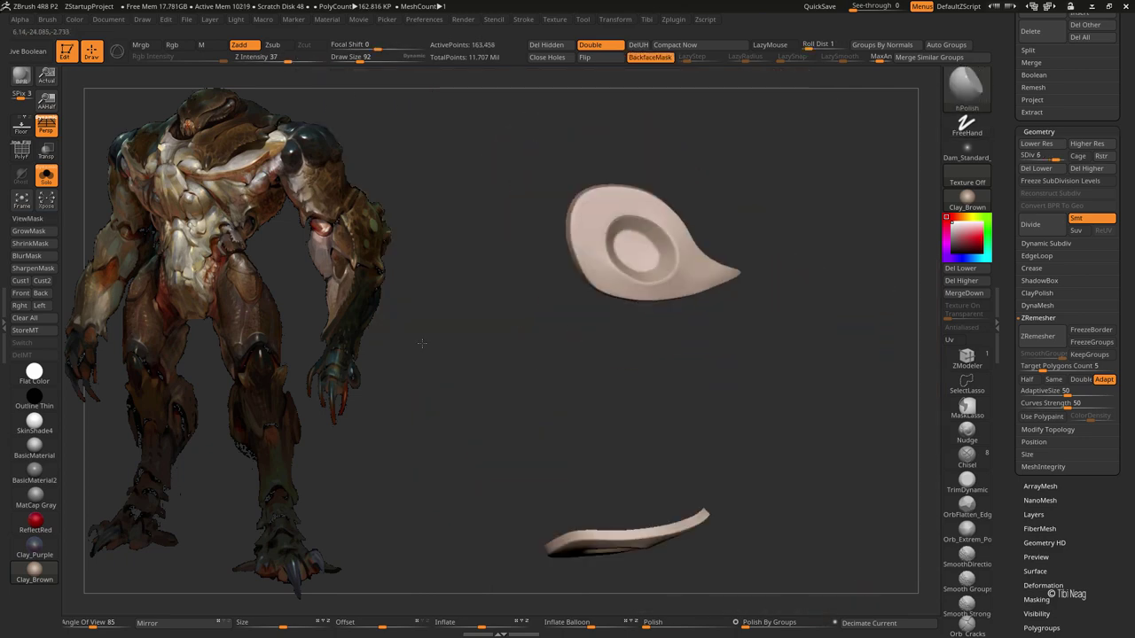
key("shift+d")
key("shift+d")
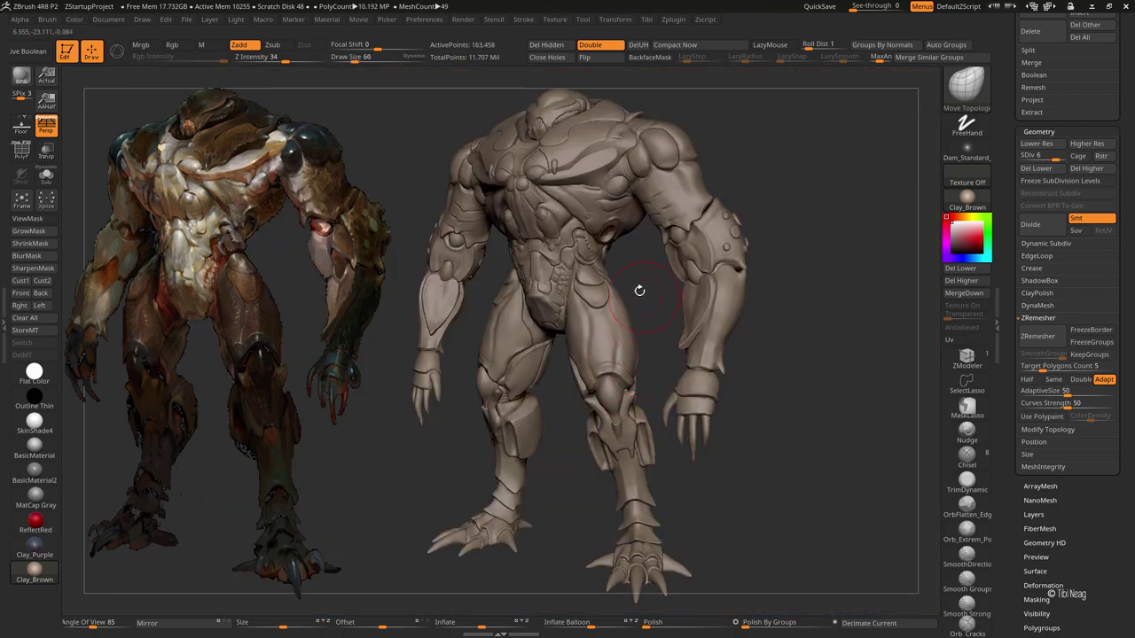
left_click(639, 290, "alt")
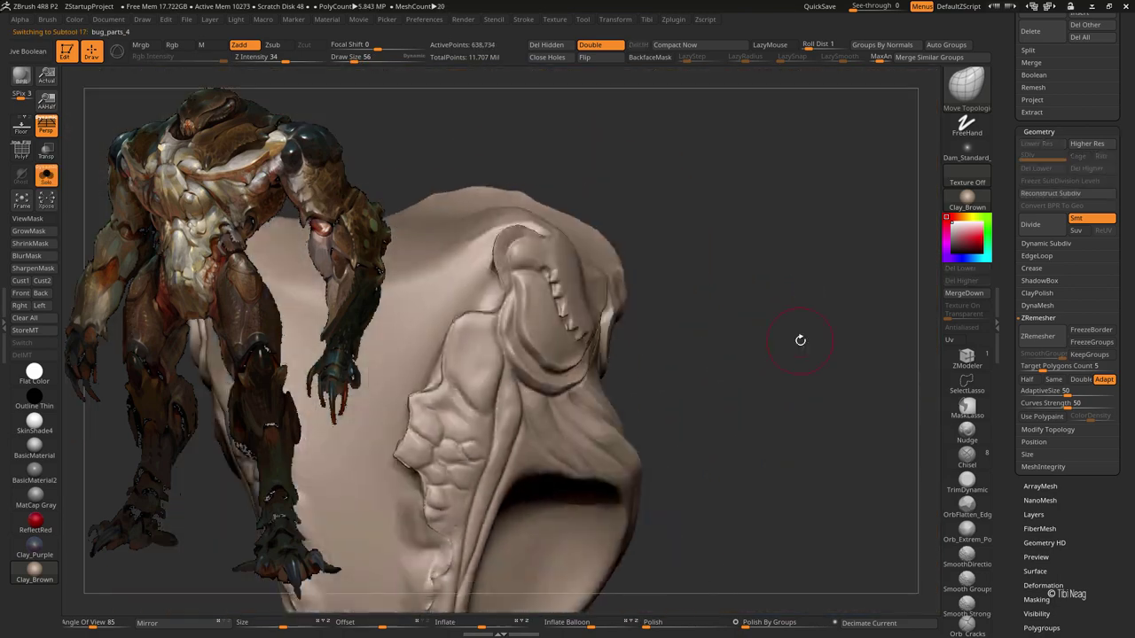
Step: Build up the shoulder piece's top edge with Clay, undoing back to a rounder version and smoothing
left_click_drag(799, 340, 679, 160)
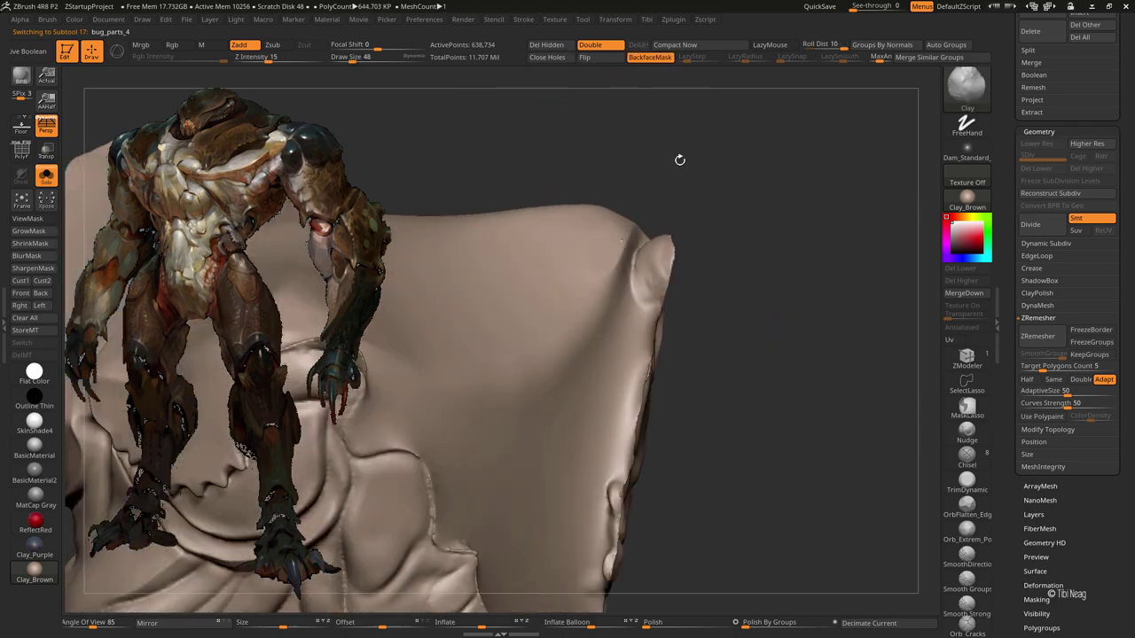
left_click_drag(635, 273, 633, 241)
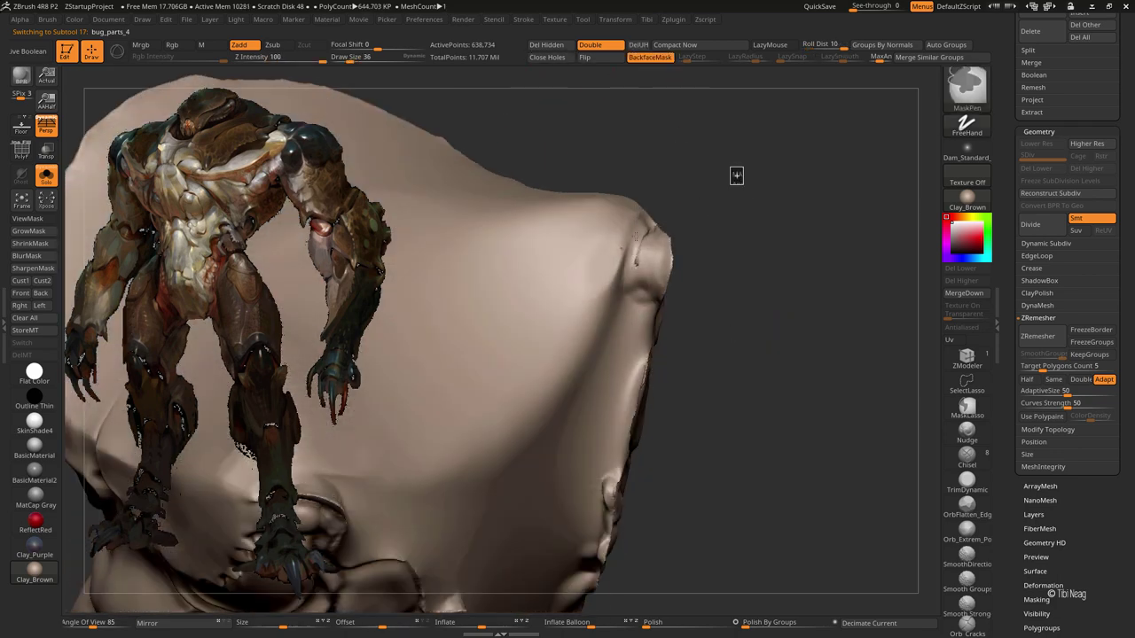
key("ctrl+z")
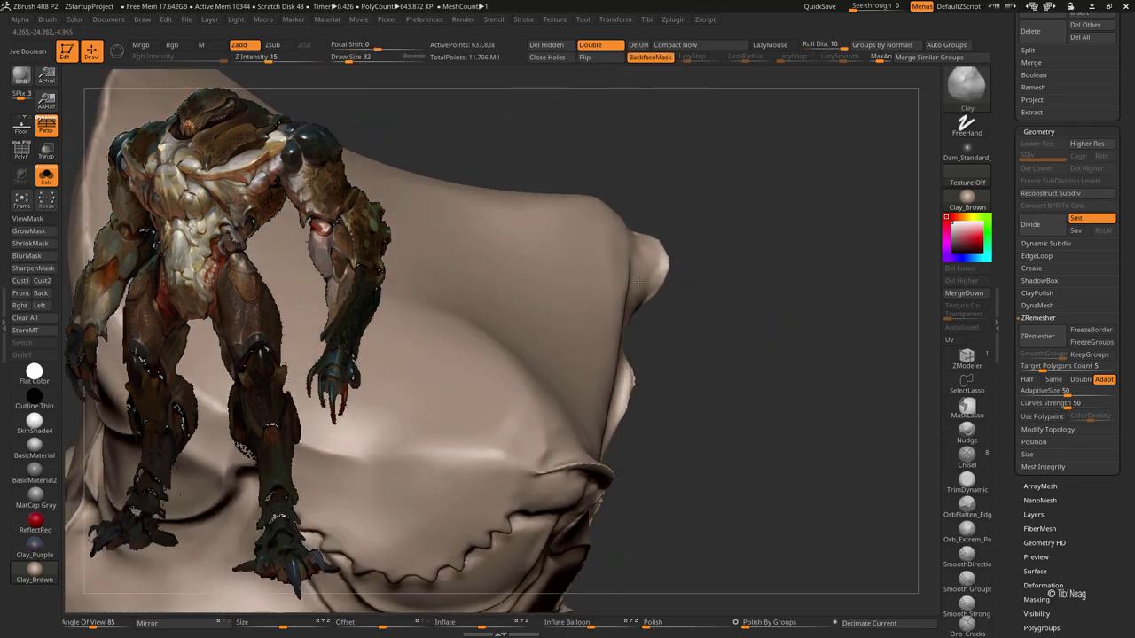
key("ctrl+z")
key("ctrl+z")
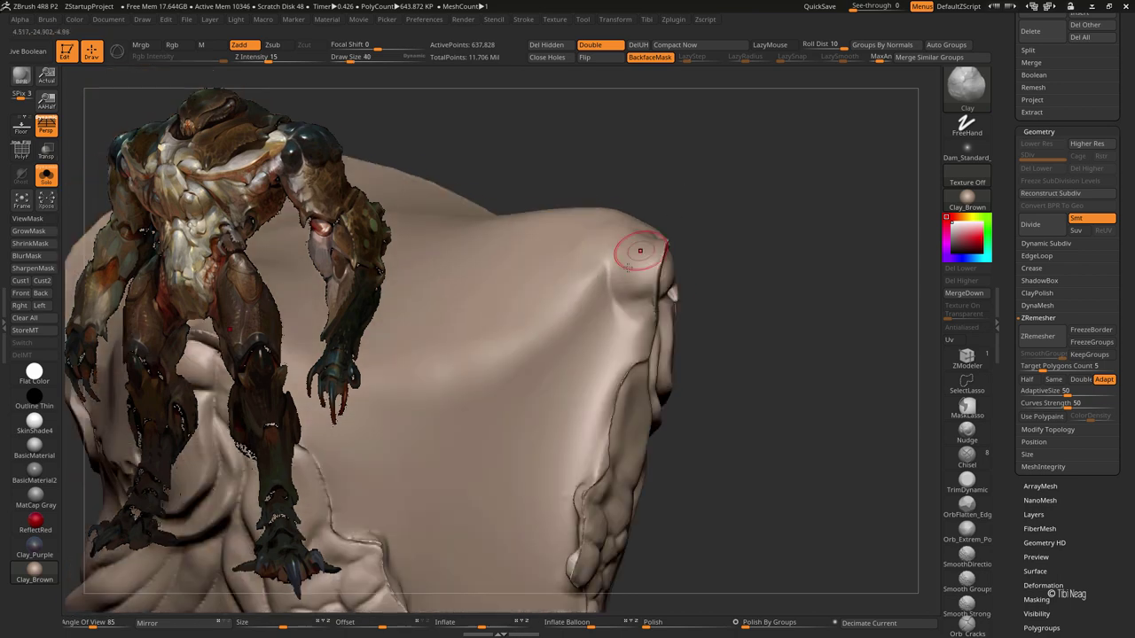
key("ctrl+z")
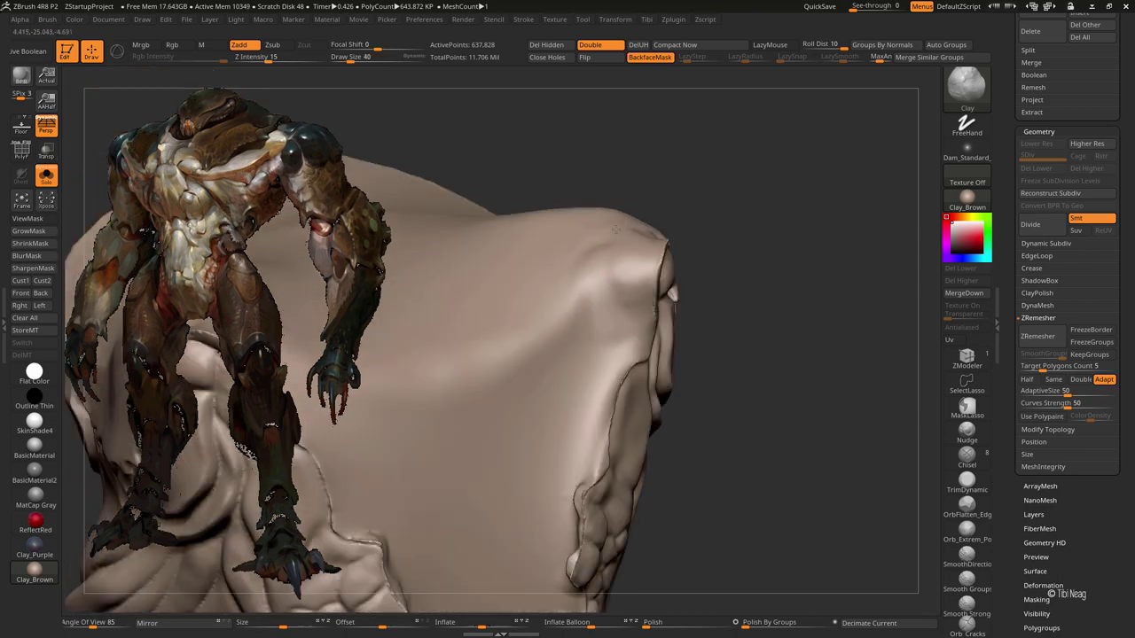
key("ctrl+z")
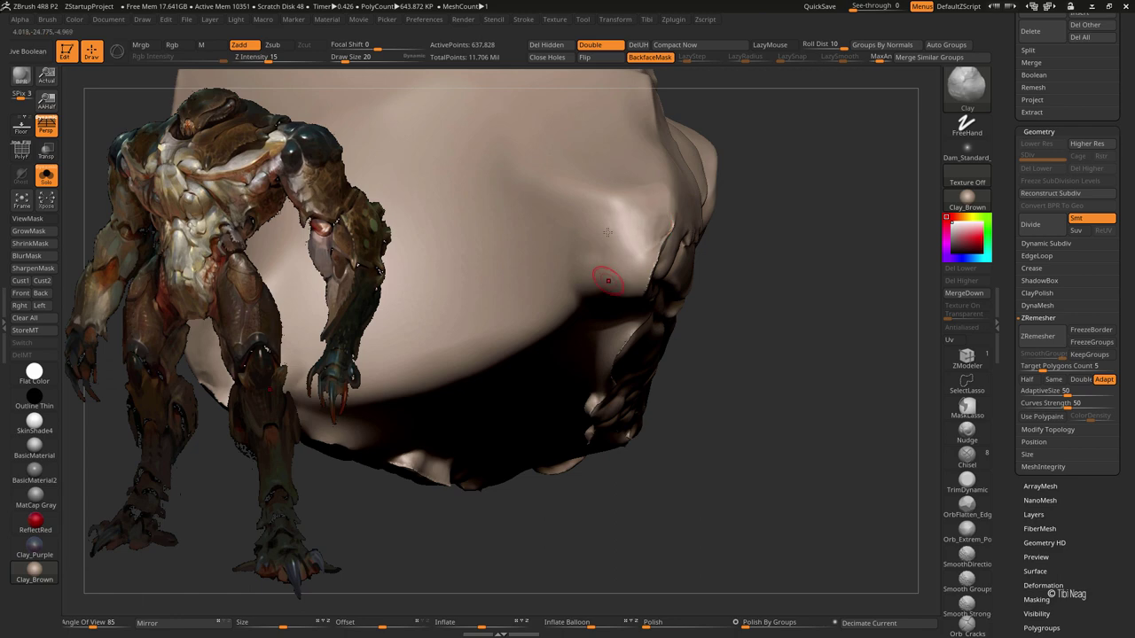
key("shift")
mouse_move(602, 207)
right_mouse_down()
mouse_move(656, 145)
mouse_move(677, 313)
right_mouse_up()
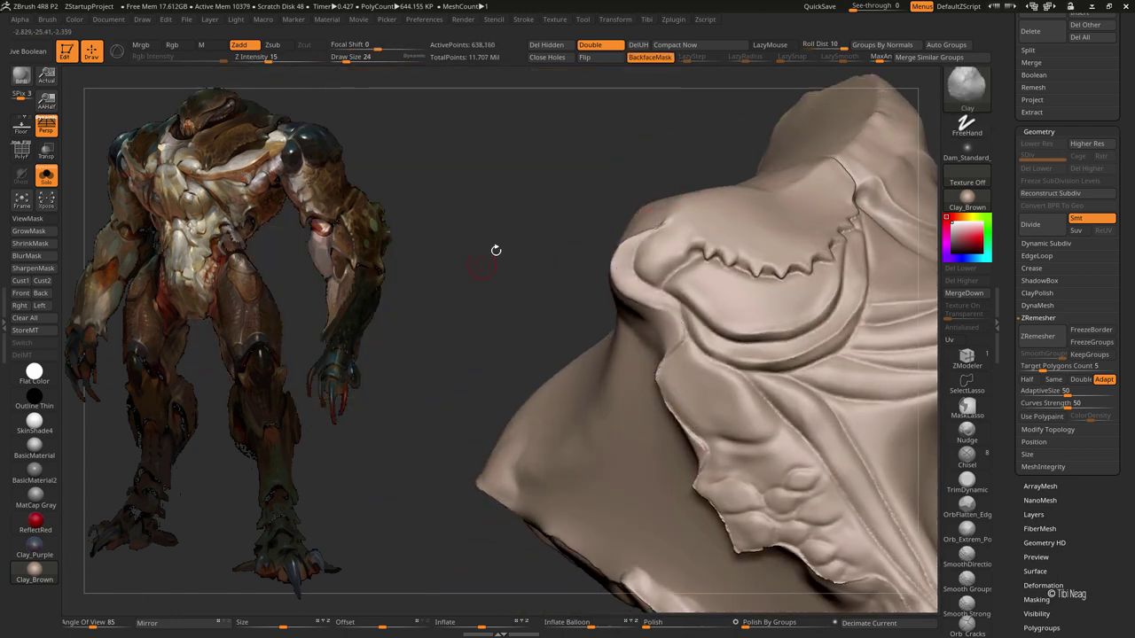
key("ctrl+z")
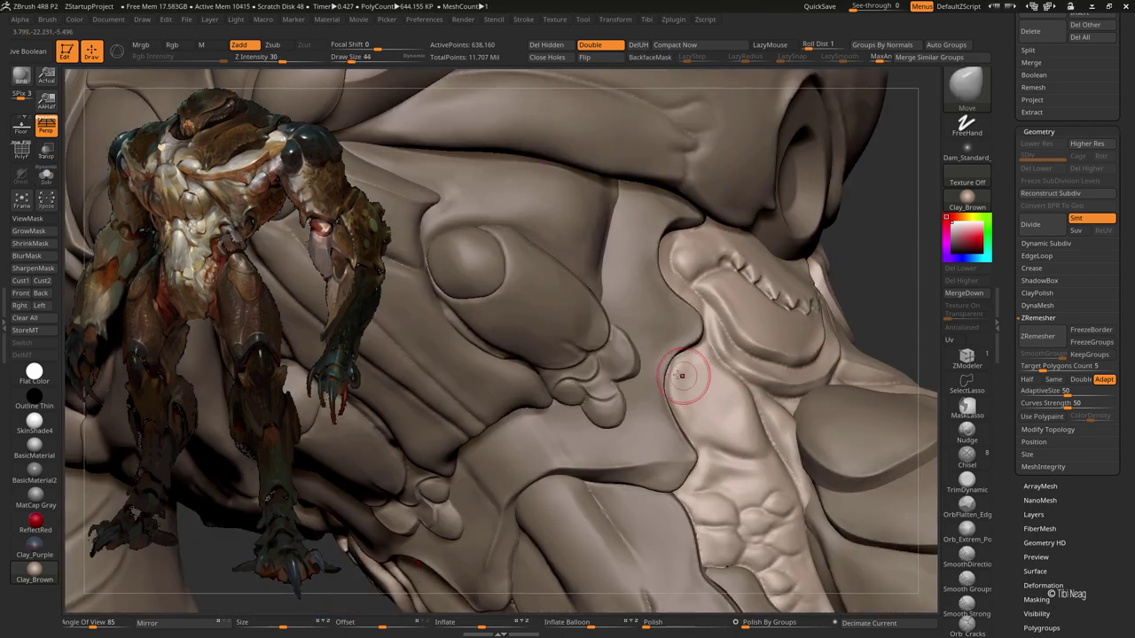
Step: Carve the toothed ridge with a Zsub Standard brush and LazyMouse, resizing the brush and smoothing
key("b")
key("s")
key("t")
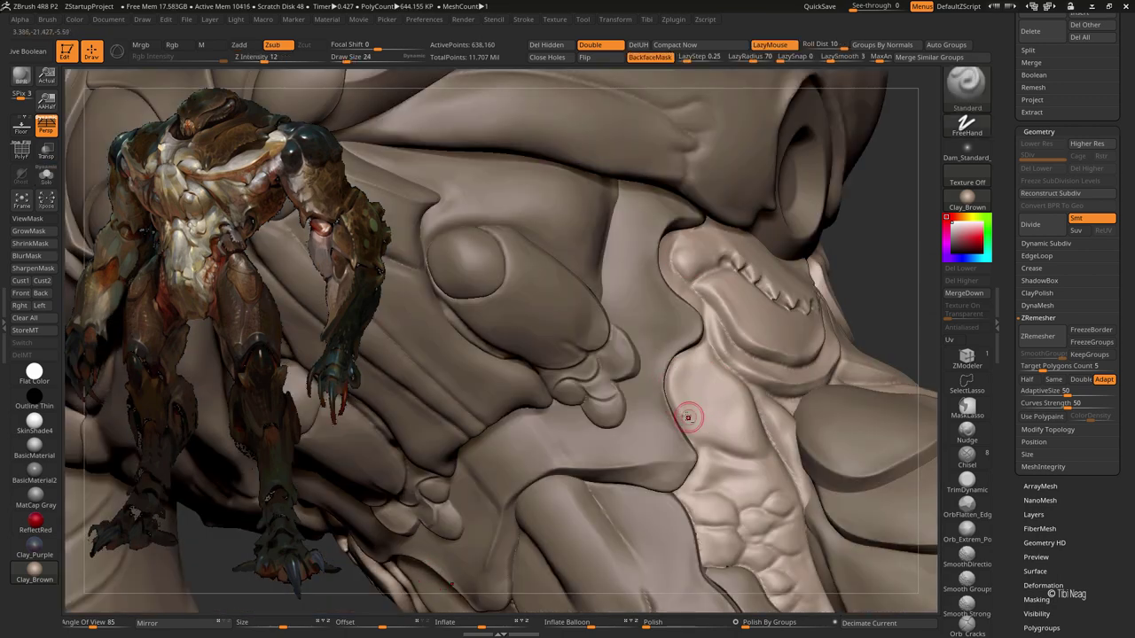
left_click_drag(1117, 266, 1117, 19)
key("bracketleft")
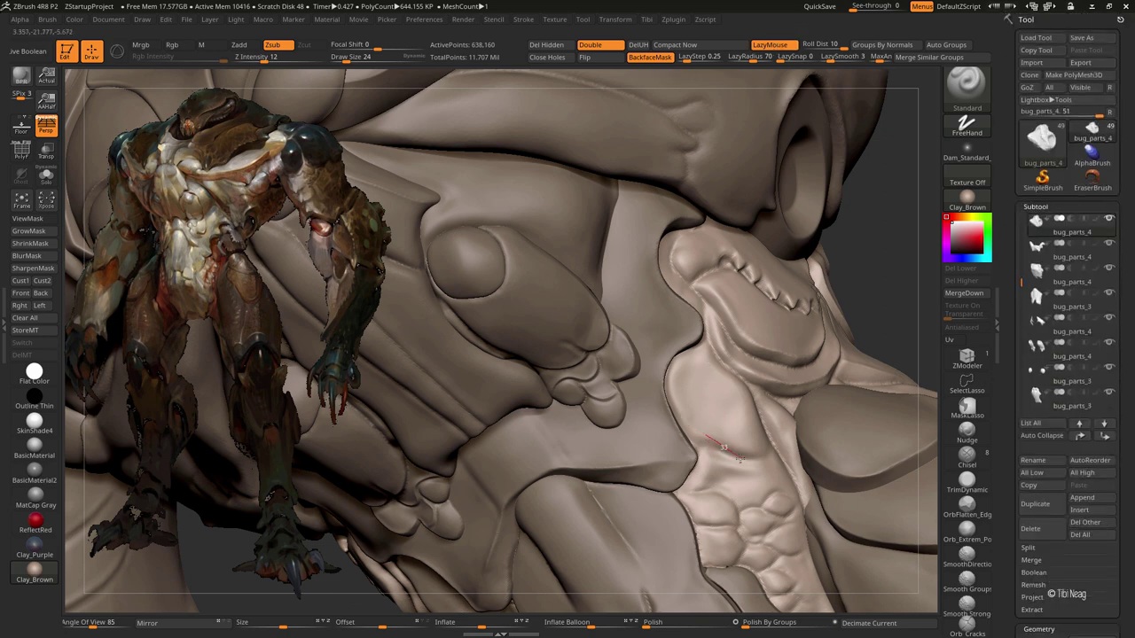
key("l")
key("bracketright")
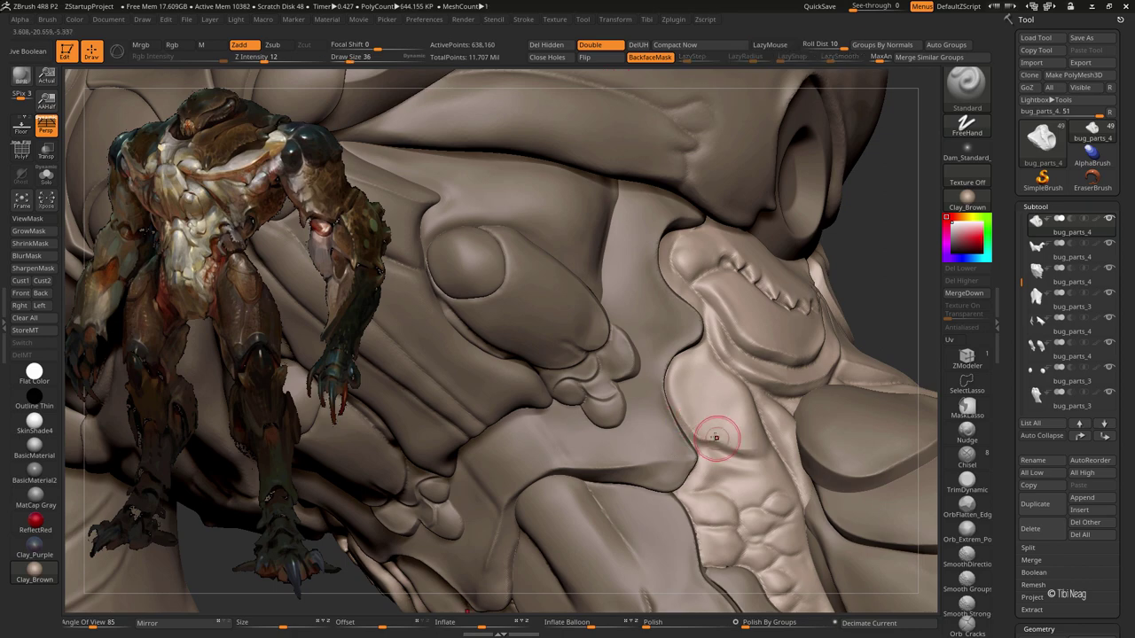
key("shift")
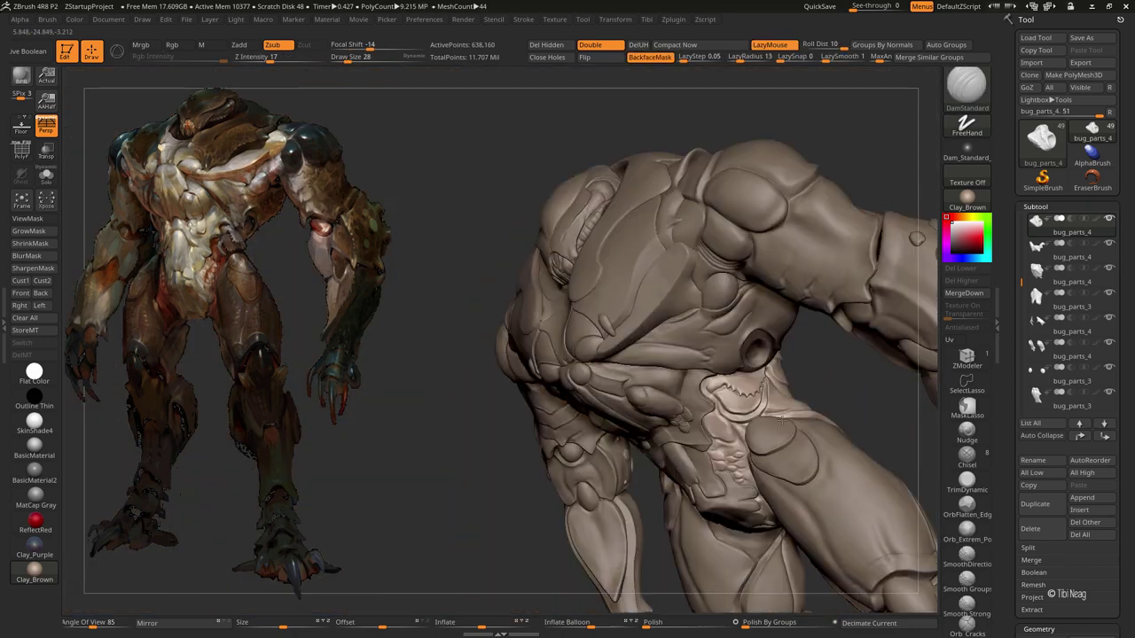
Step: Check polygroups with PolyF, then MaskPen-paint the area above the shoulder piece's teeth
key("shift+f")
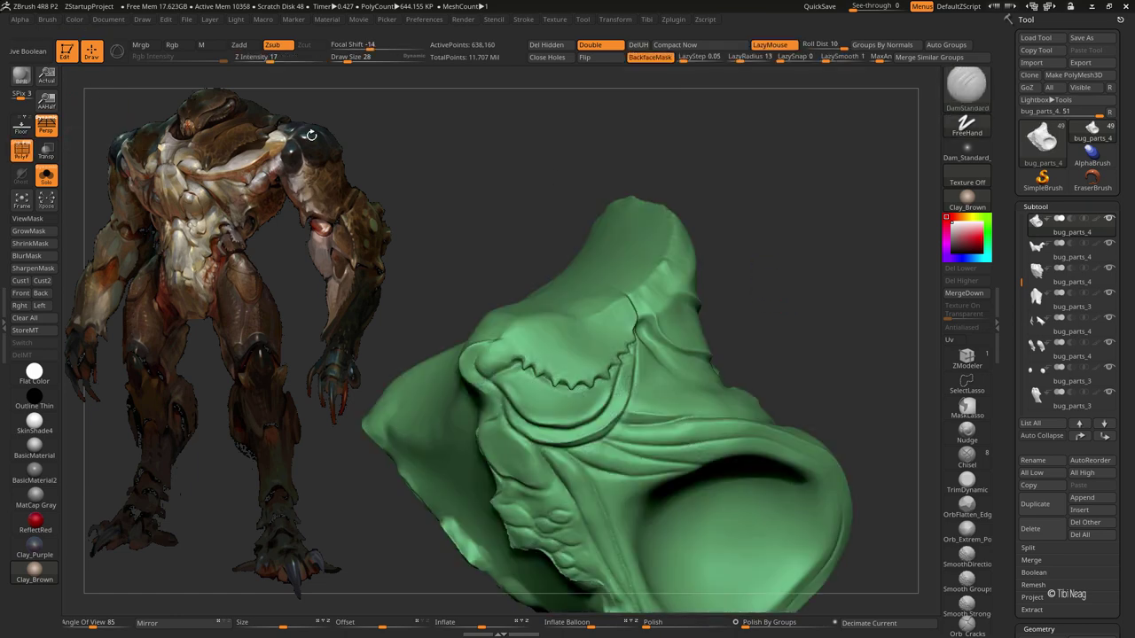
mouse_move(773, 294)
left_mouse_down()
mouse_move(829, 156)
mouse_move(872, 142)
left_mouse_up()
key("shift+f")
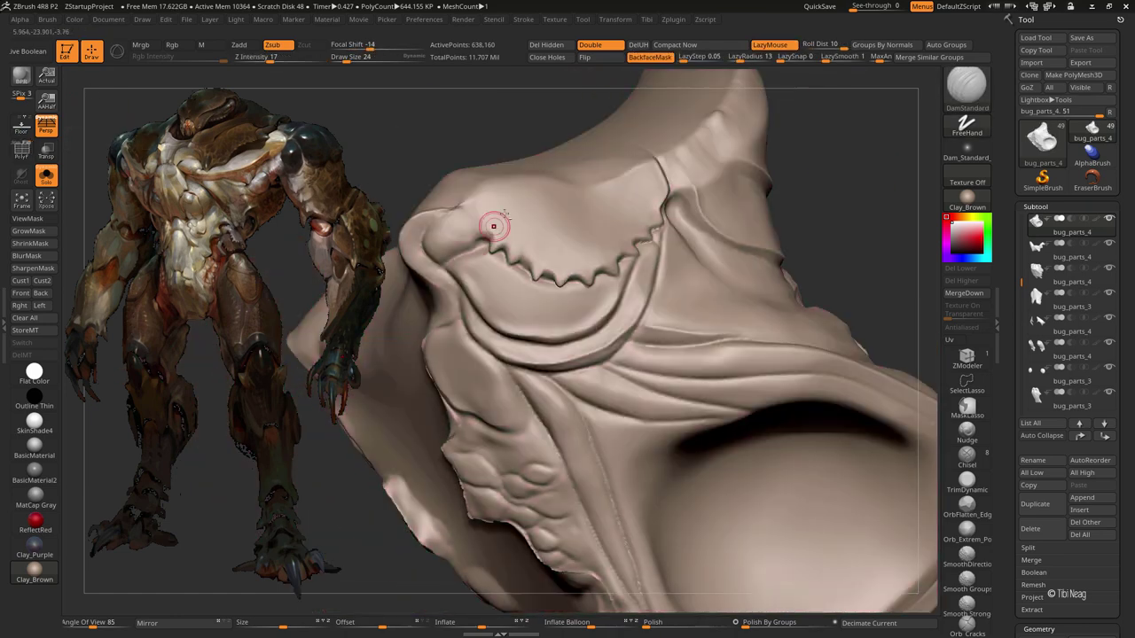
mouse_move(493, 222)
left_mouse_down()
mouse_move(527, 254)
mouse_move(485, 297)
mouse_move(450, 315)
mouse_move(367, 304)
mouse_move(382, 301)
left_mouse_up()
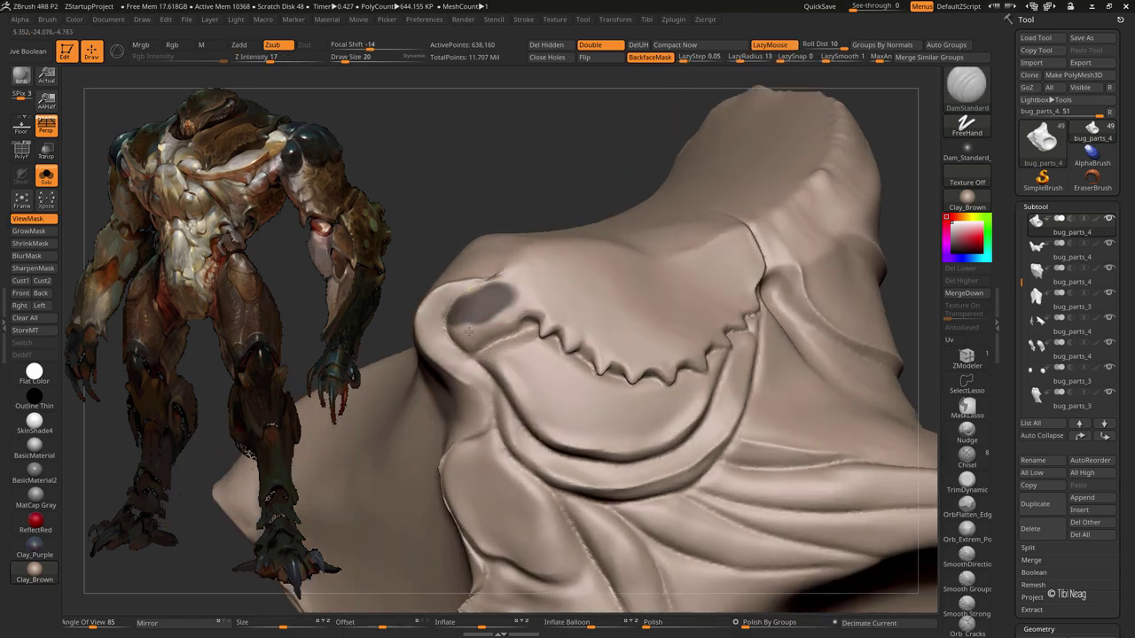
mouse_move(457, 306)
left_mouse_down("ctrl")
mouse_move(537, 306)
mouse_move(603, 338)
mouse_move(761, 271)
mouse_move(530, 253)
left_mouse_up("ctrl")
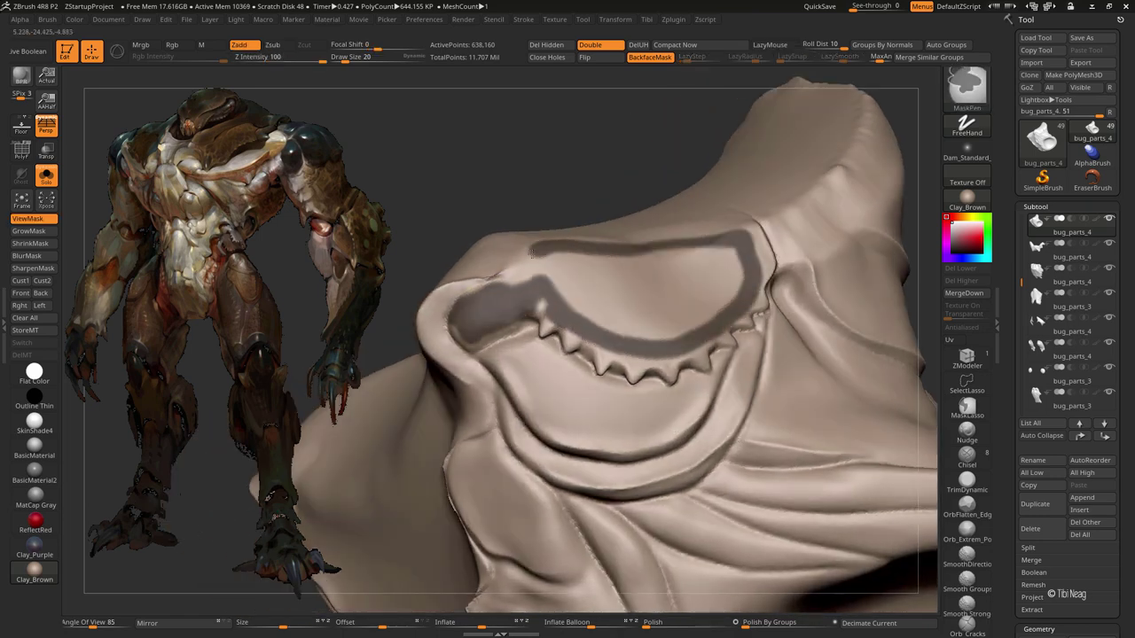
left_click_drag(544, 292, 687, 292, "ctrl")
mouse_move(718, 177)
left_mouse_down()
mouse_move(737, 167)
mouse_move(679, 162)
mouse_move(683, 297)
left_mouse_up()
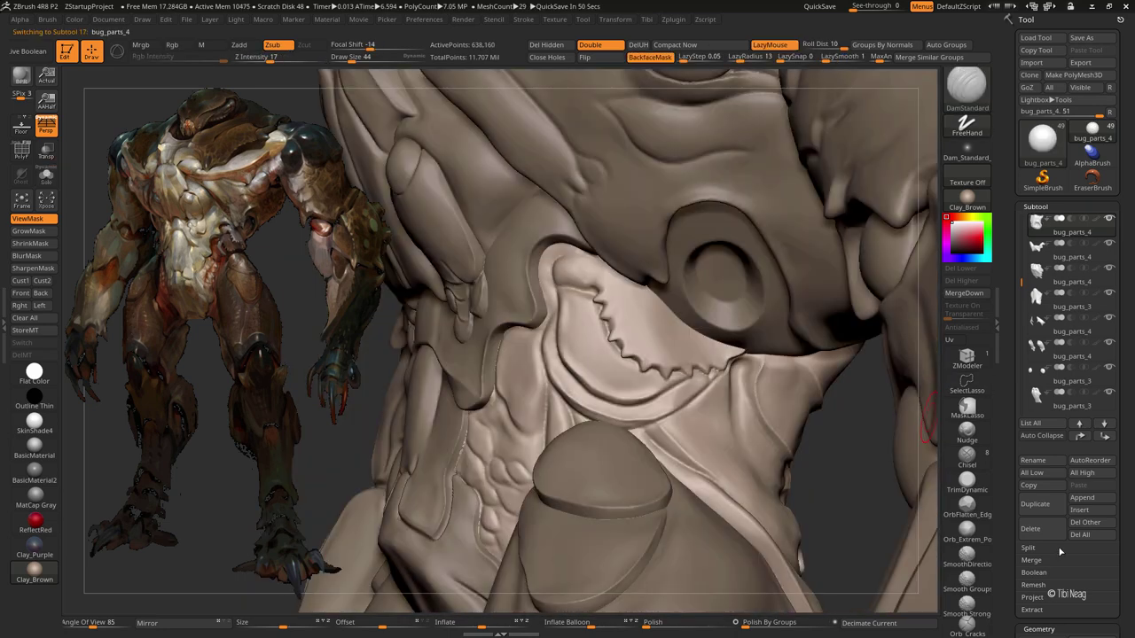
Step: Split the masked area off as its own piece and solo it
left_click(1027, 548)
left_click(1055, 609)
left_click(865, 587)
left_click(46, 176)
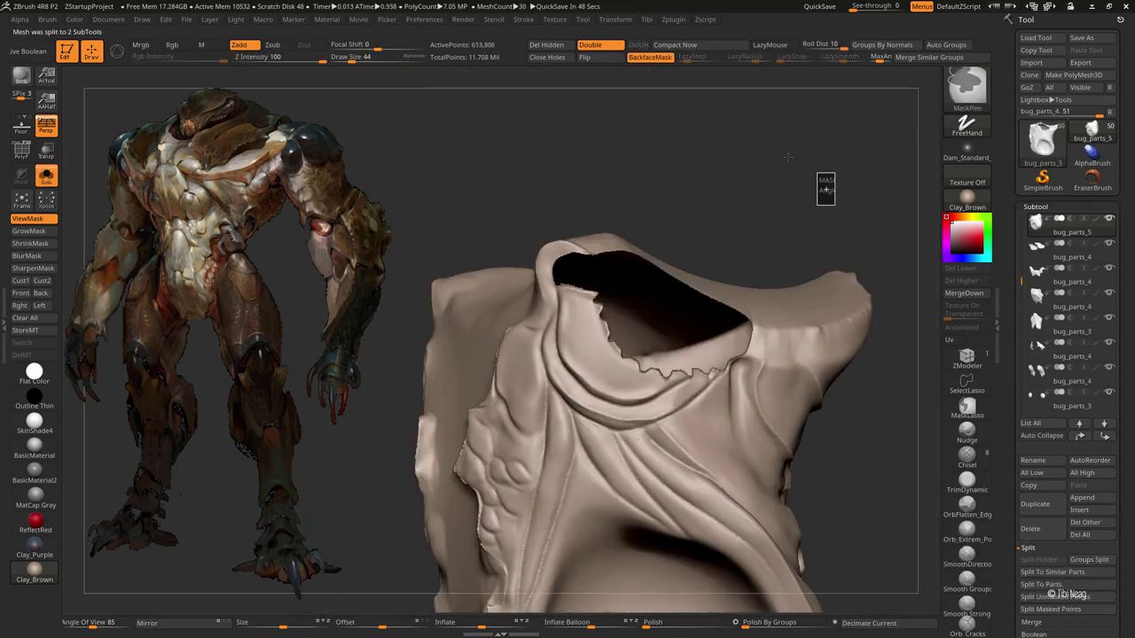
mouse_move(823, 190)
left_mouse_down()
mouse_move(599, 134)
mouse_move(735, 266)
left_mouse_up()
key("ctrl+h")
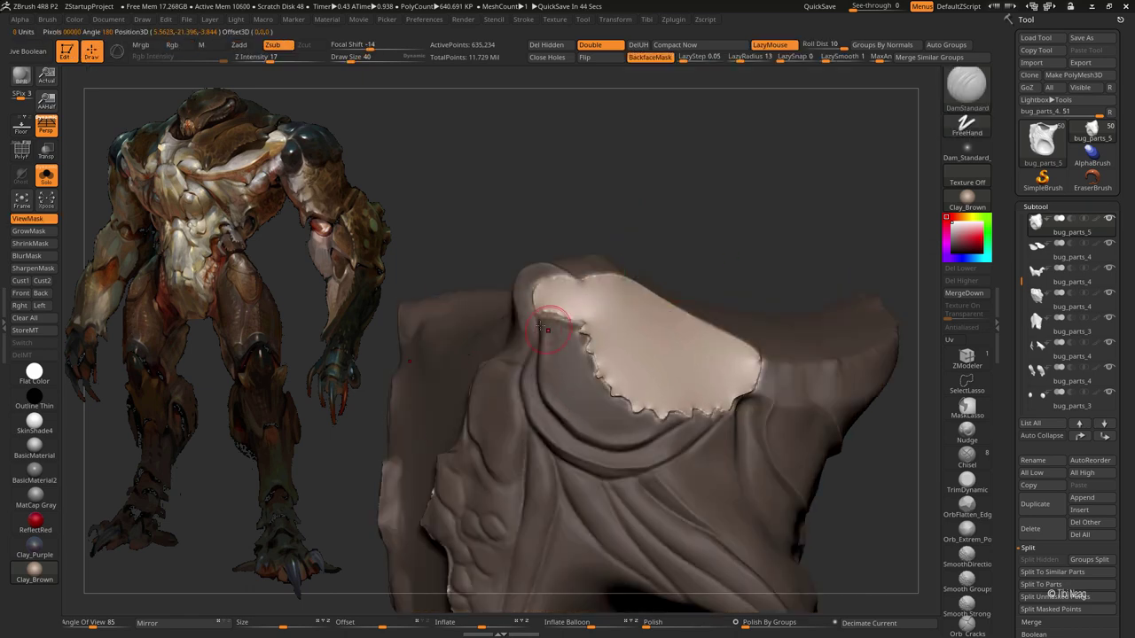
Step: Smooth the shoulder plate's surface, then select the bug_parts_4 piece to view it alone
left_click_drag(549, 285, 573, 289)
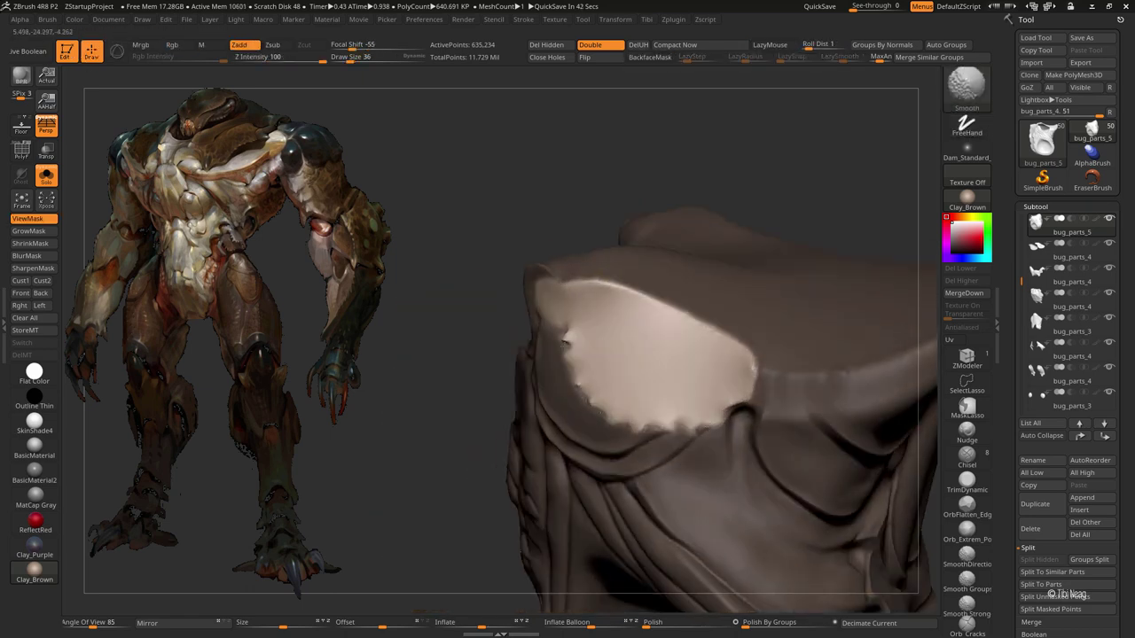
scroll(564, 341, "up", 2)
scroll(561, 344, "up", 1)
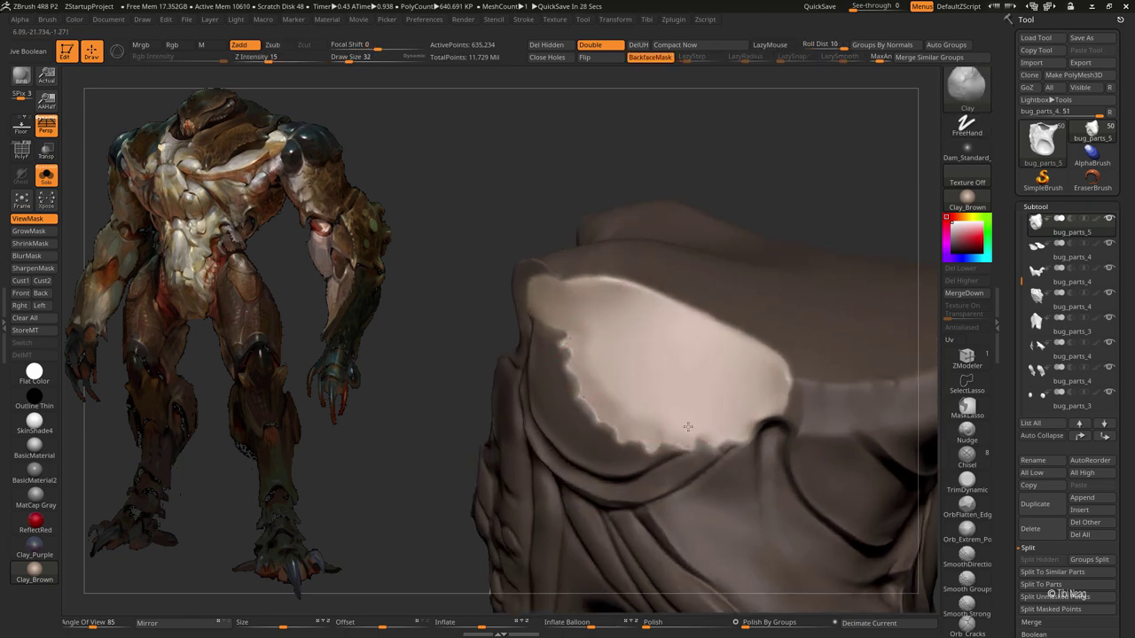
key("shift")
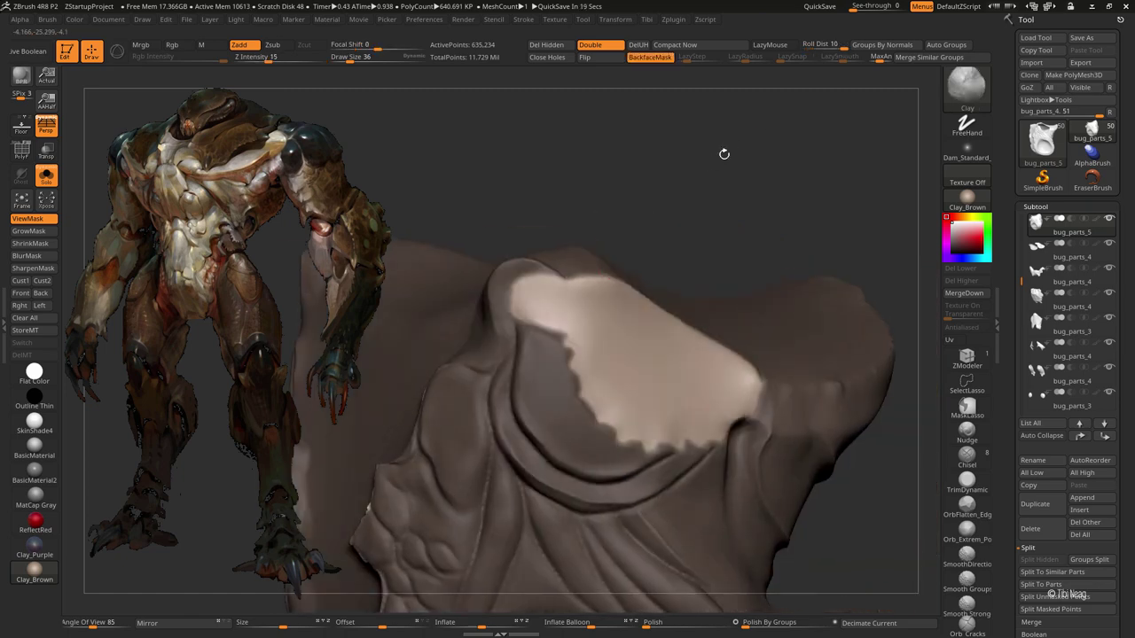
left_click_drag(724, 152, 531, 292)
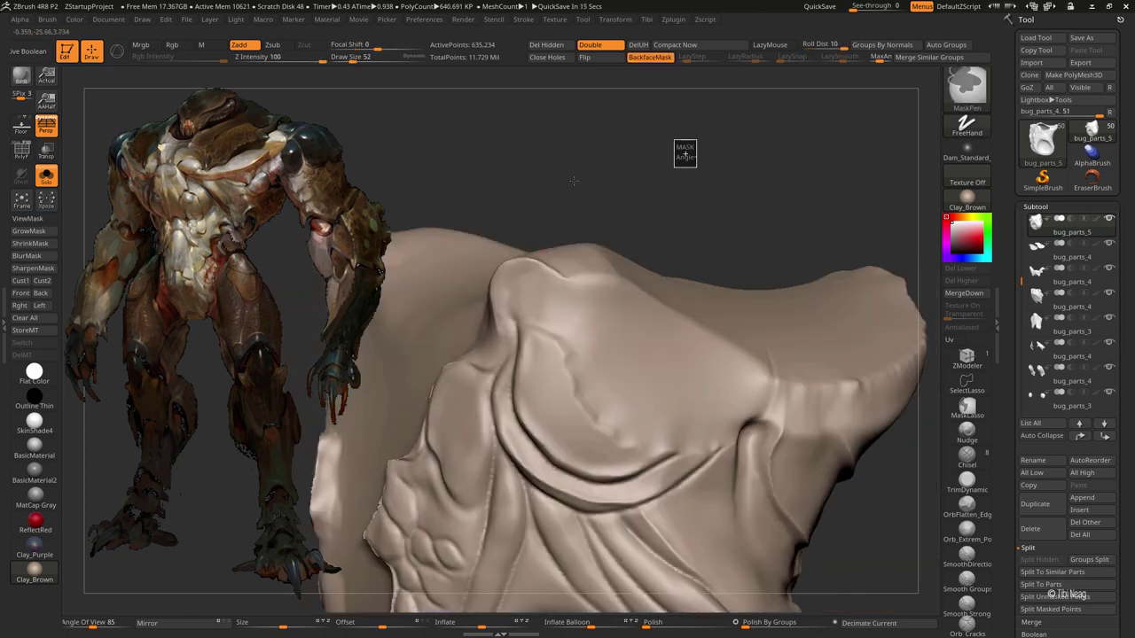
left_click(541, 325, "alt")
left_click_drag(516, 467, 541, 506)
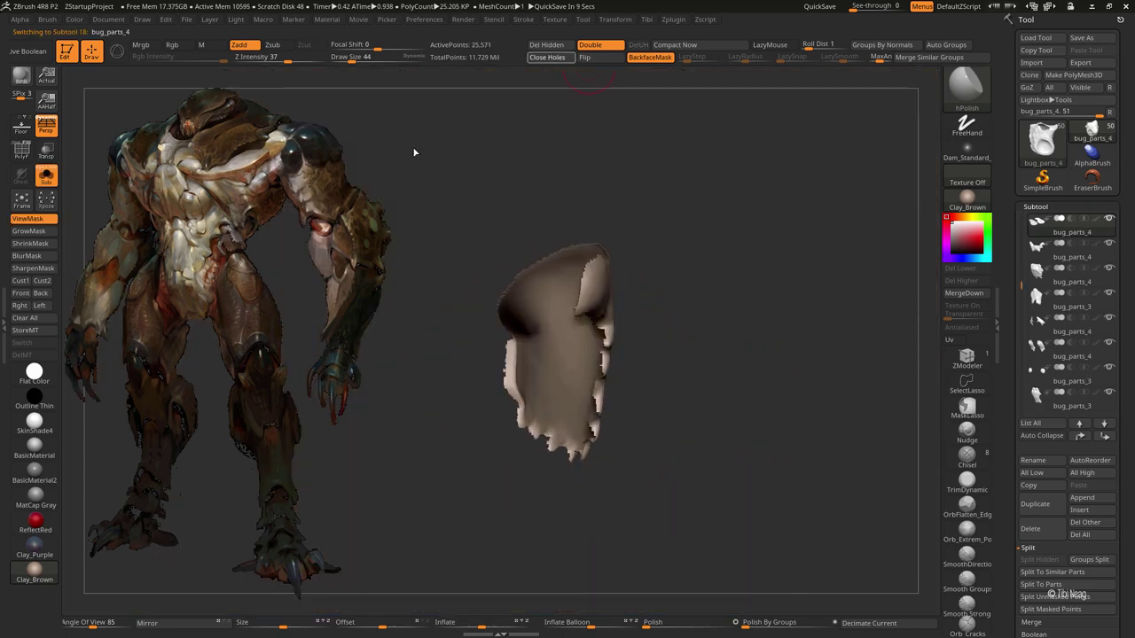
Step: Rotate the toothed piece with Transpose into a diagonal final pose
left_click_drag(413, 152, 704, 185)
key("w")
left_click_drag(532, 294, 709, 292)
left_click_drag(443, 334, 538, 317)
mouse_move(620, 266)
left_mouse_down()
mouse_move(649, 238)
mouse_move(224, 229)
left_mouse_up()
left_click_drag(454, 332, 624, 344)
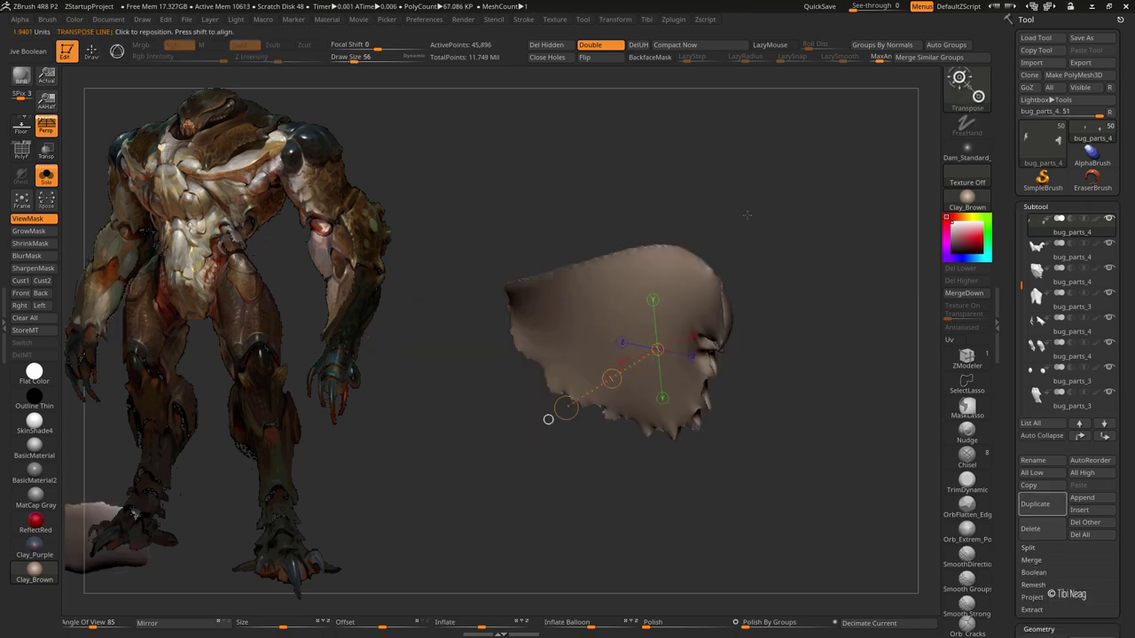
mouse_move(548, 419)
left_mouse_down()
mouse_move(605, 446)
mouse_move(509, 431)
left_mouse_up()
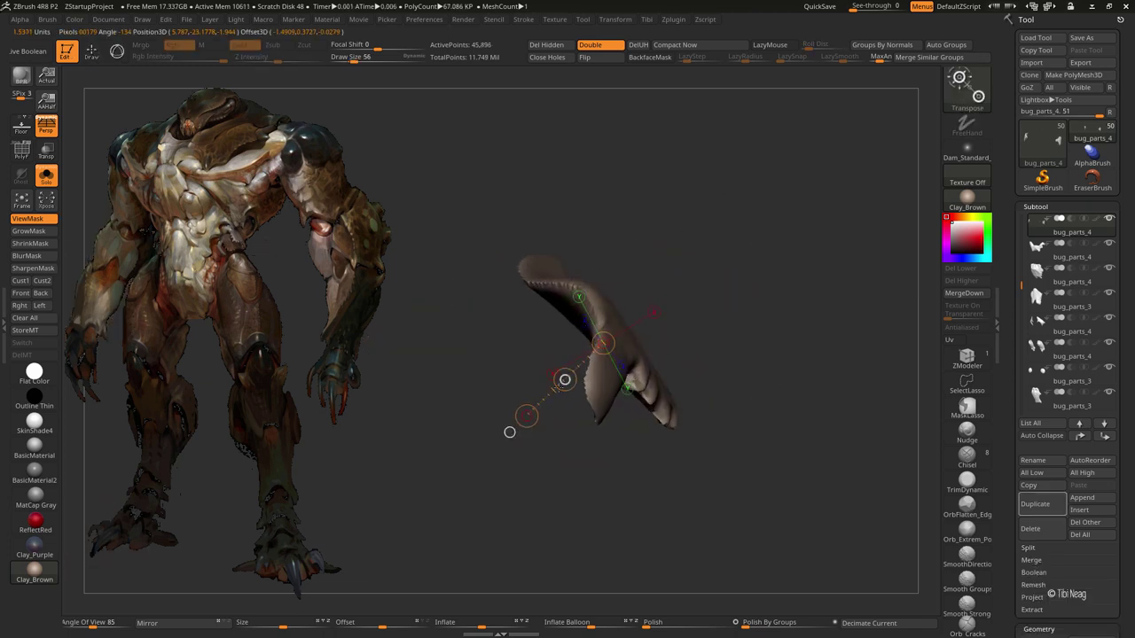
left_click_drag(565, 379, 581, 359)
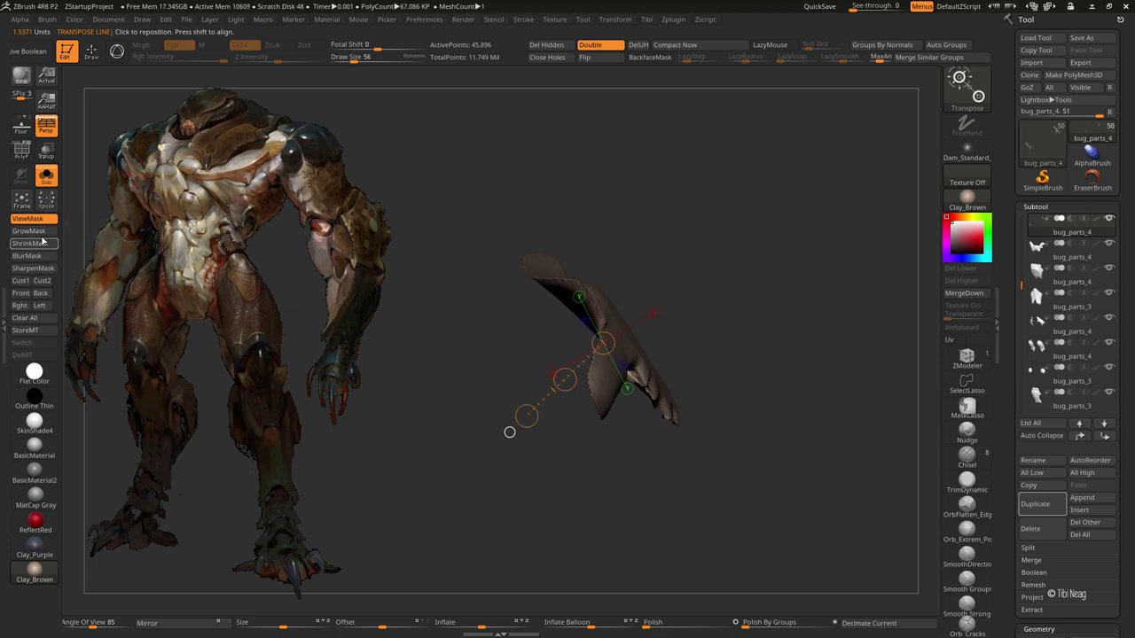
left_click_drag(565, 380, 608, 395)
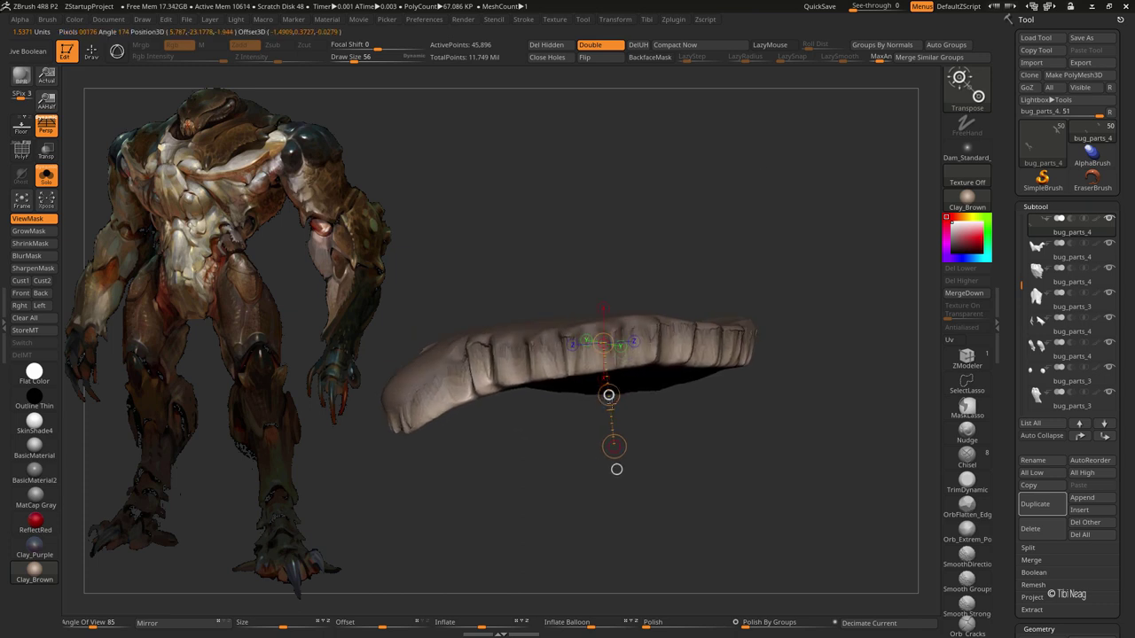
Step: Sculpt the plate with the Clay brush, undoing strokes and adjusting brush size
key("ctrl+z")
key("ctrl+z")
key("ctrl+z")
key("ctrl+z")
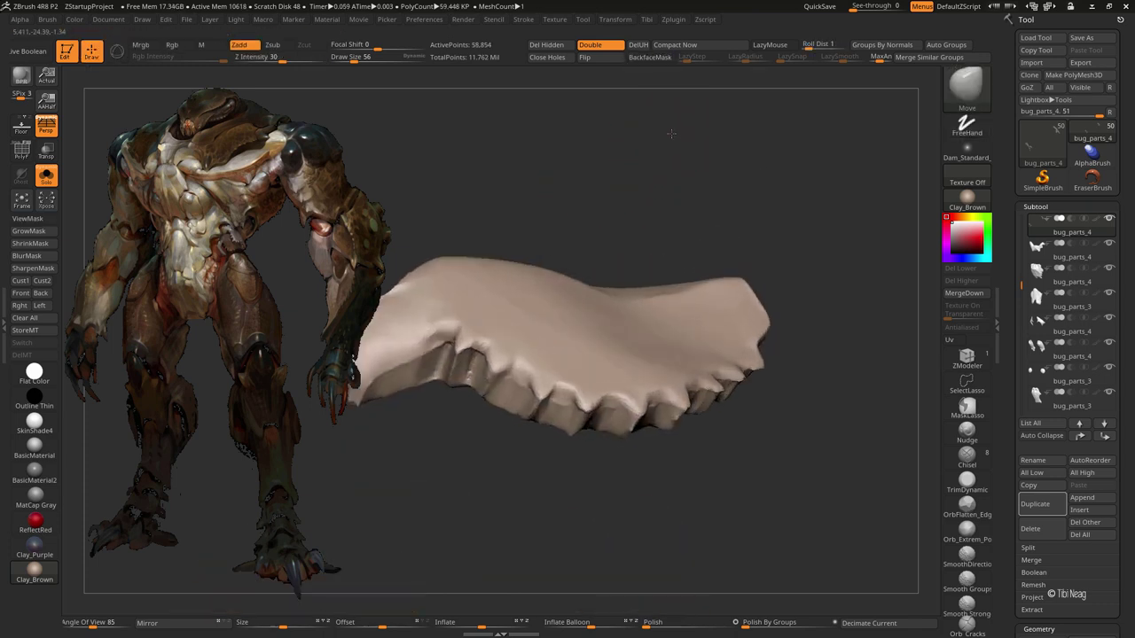
key("b")
key("c")
key("l")
key("ctrl+z")
key("ctrl+z")
key("ctrl+z")
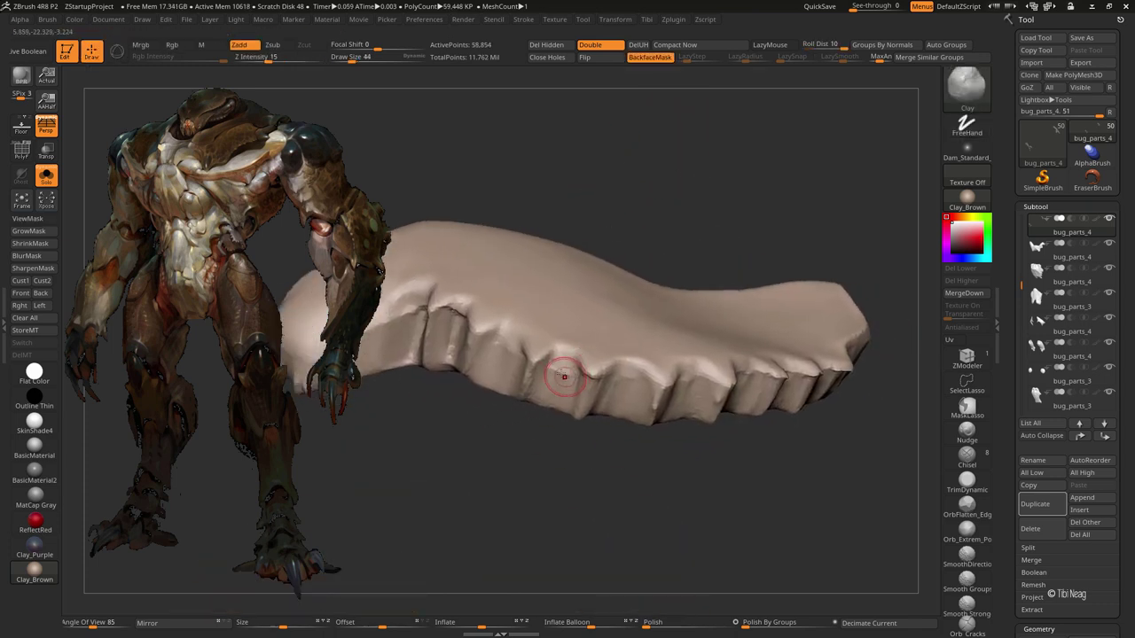
key("ctrl+z")
key("ctrl+z")
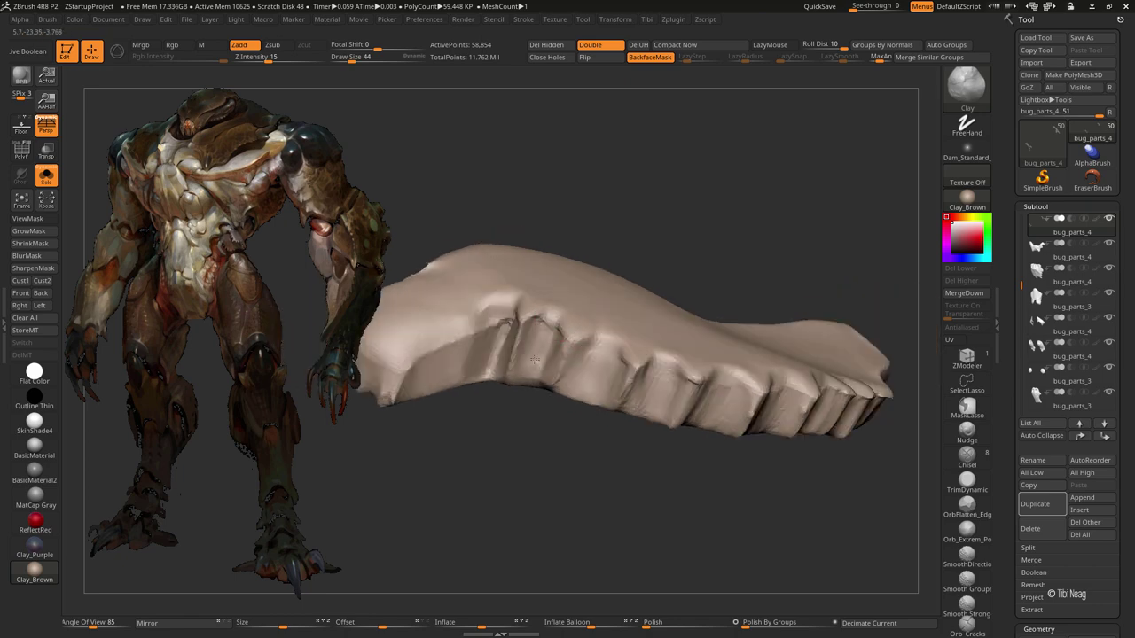
key("ctrl+z")
key("ctrl+z")
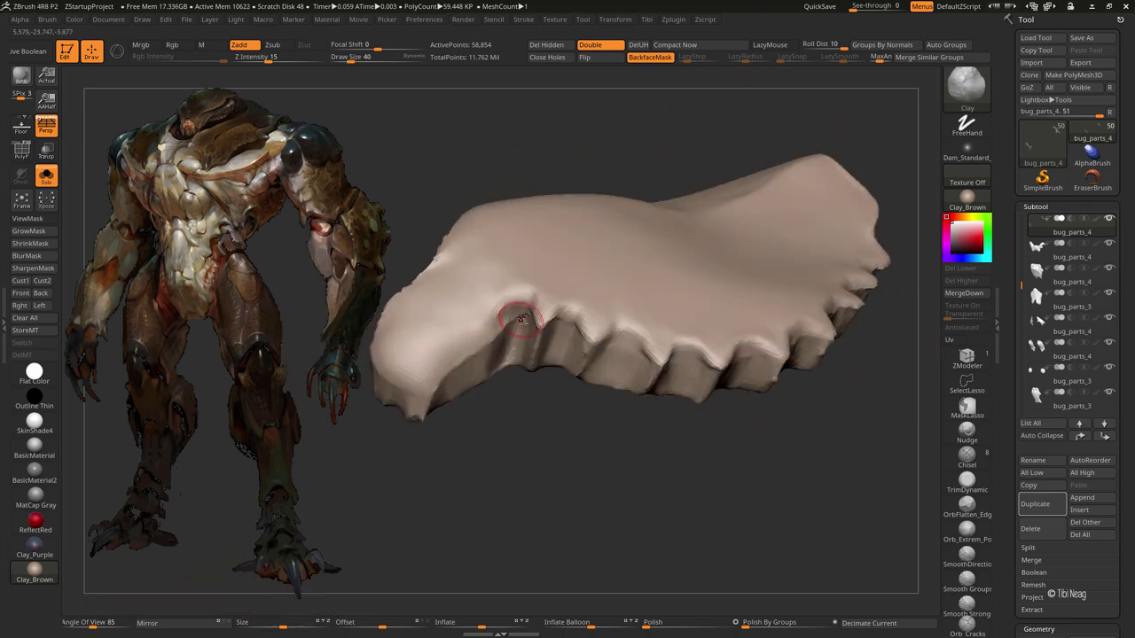
key("ctrl+z")
key("ctrl+z")
key("ctrl+z")
key("ctrl+z")
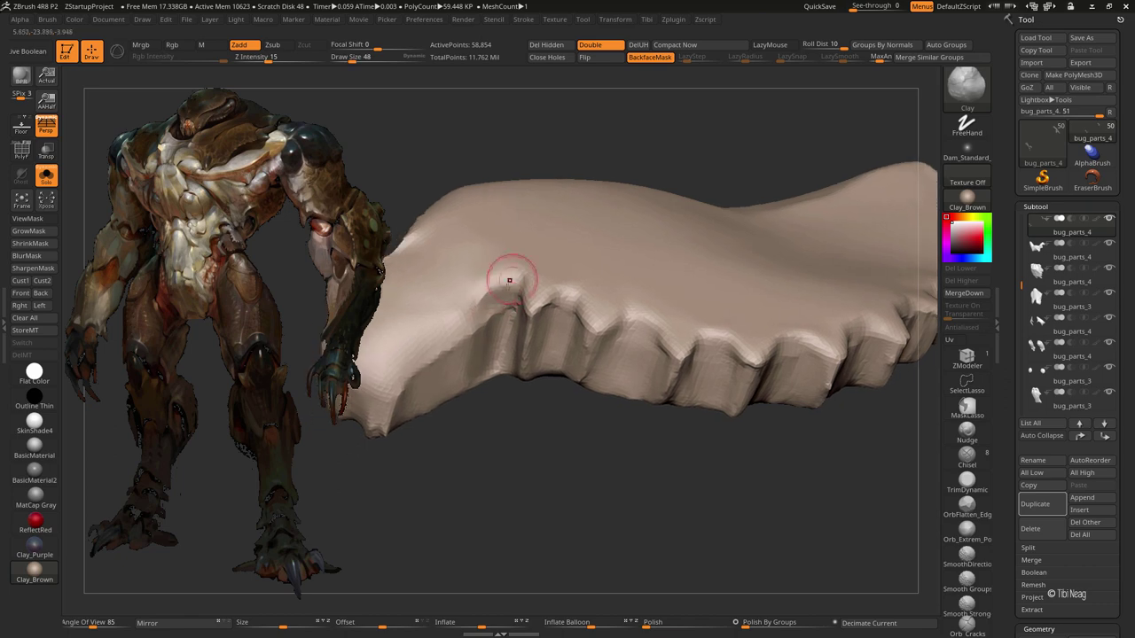
Step: Reshape the plate with Move, toggling Solo to check its fit, and polish its teeth
key("ctrl+z")
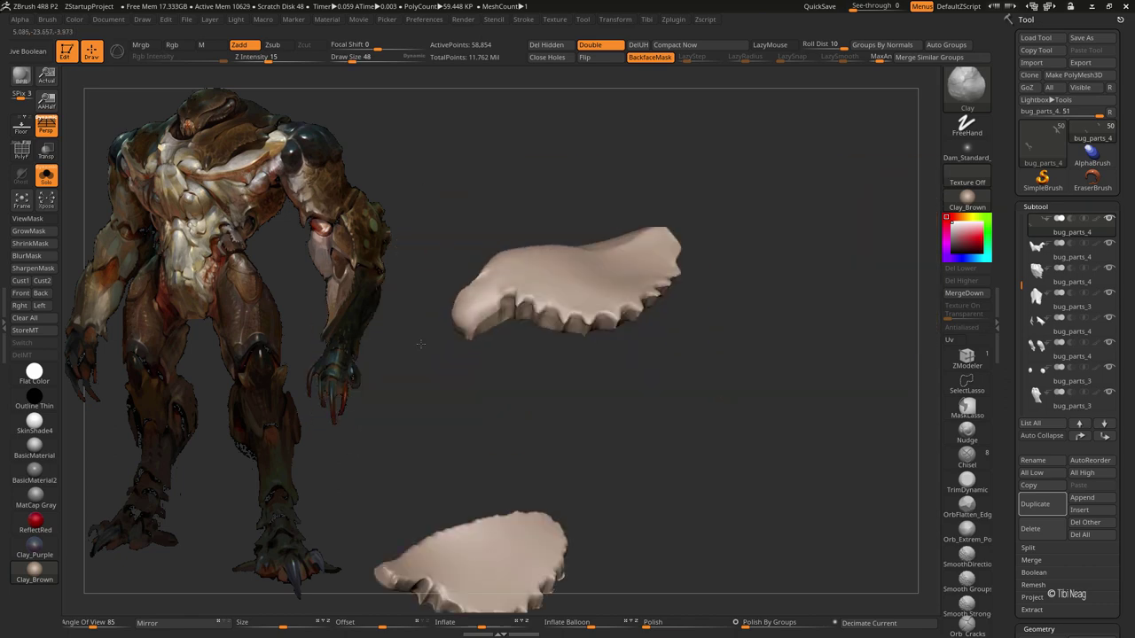
key("ctrl+z")
key("ctrl+z")
key("ctrl+z")
key("ctrl+z")
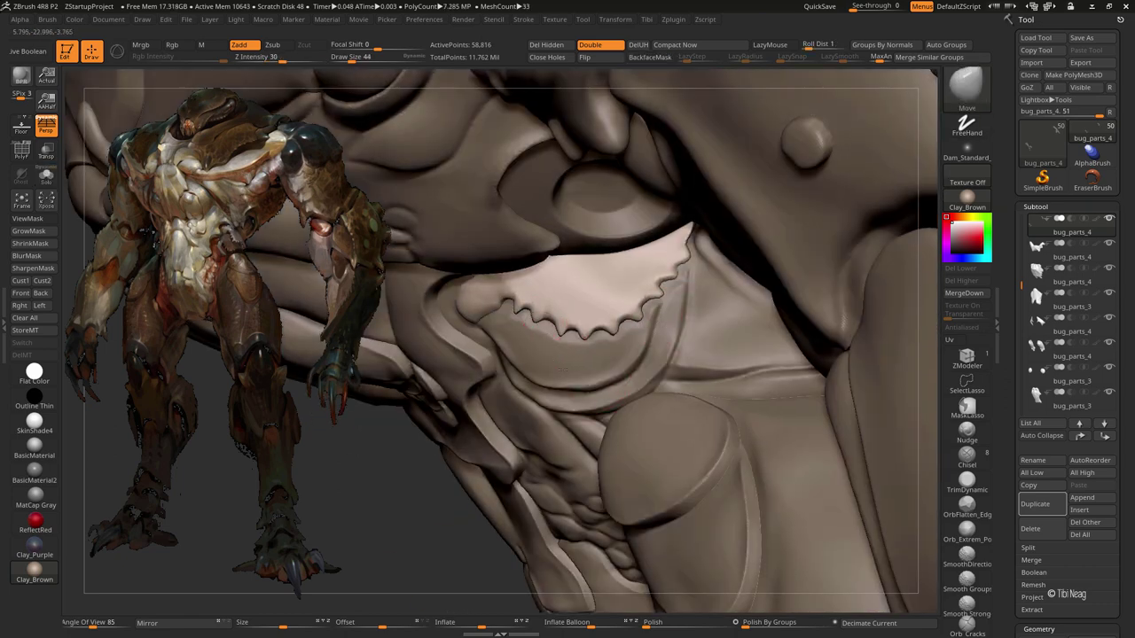
key("ctrl+z")
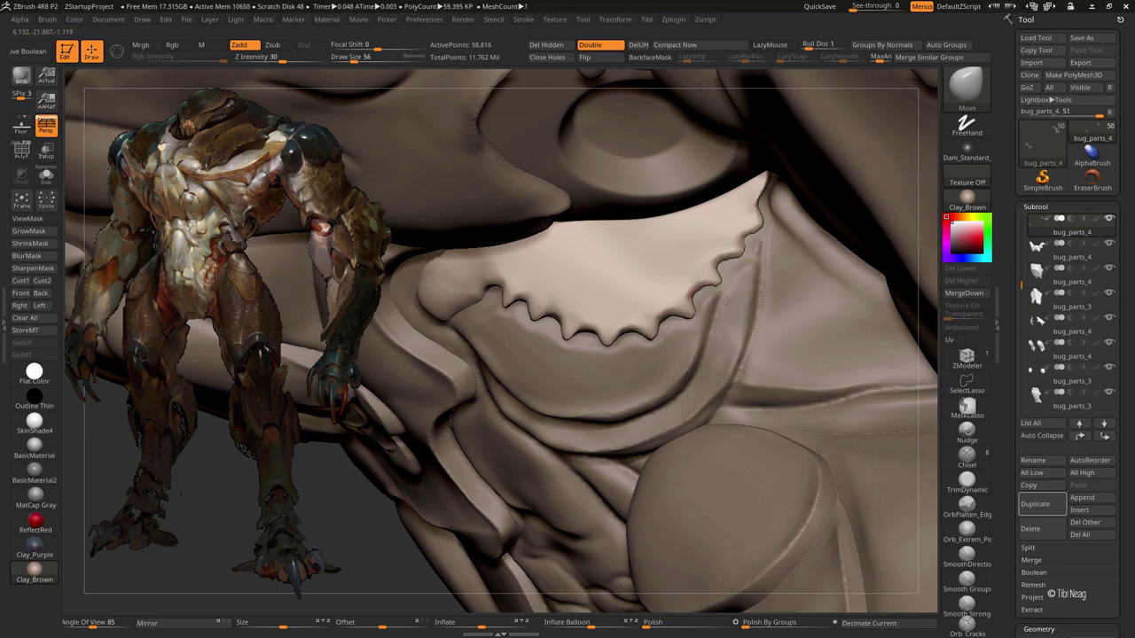
key("ctrl+z")
key("ctrl+z")
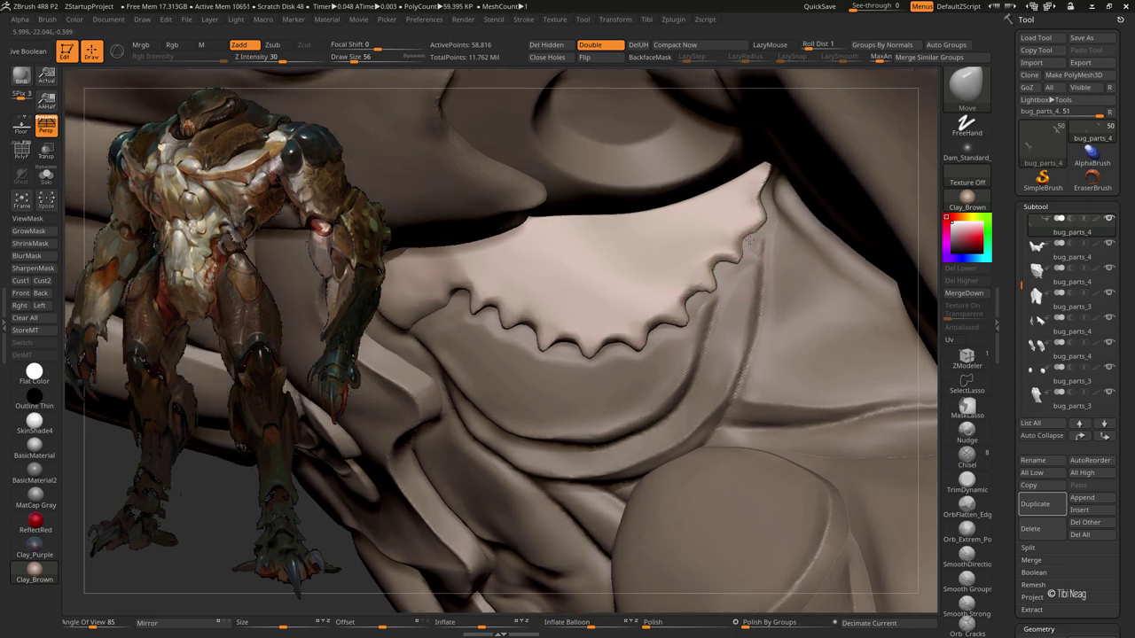
key("ctrl+z")
key("ctrl+z")
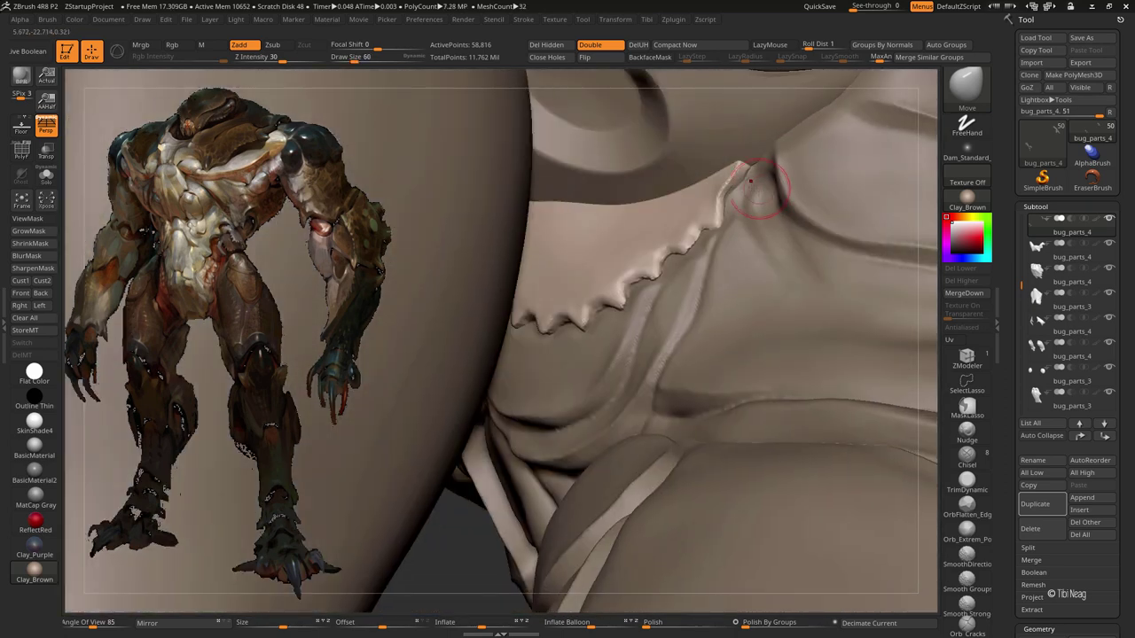
key("ctrl+z")
key("ctrl+z")
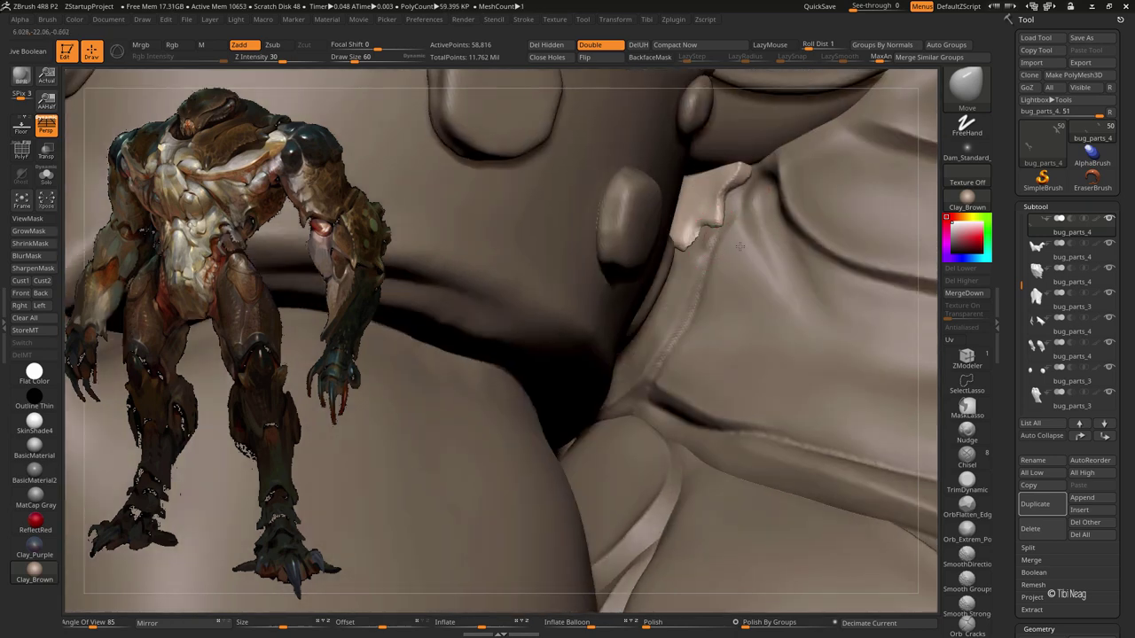
key("ctrl+z")
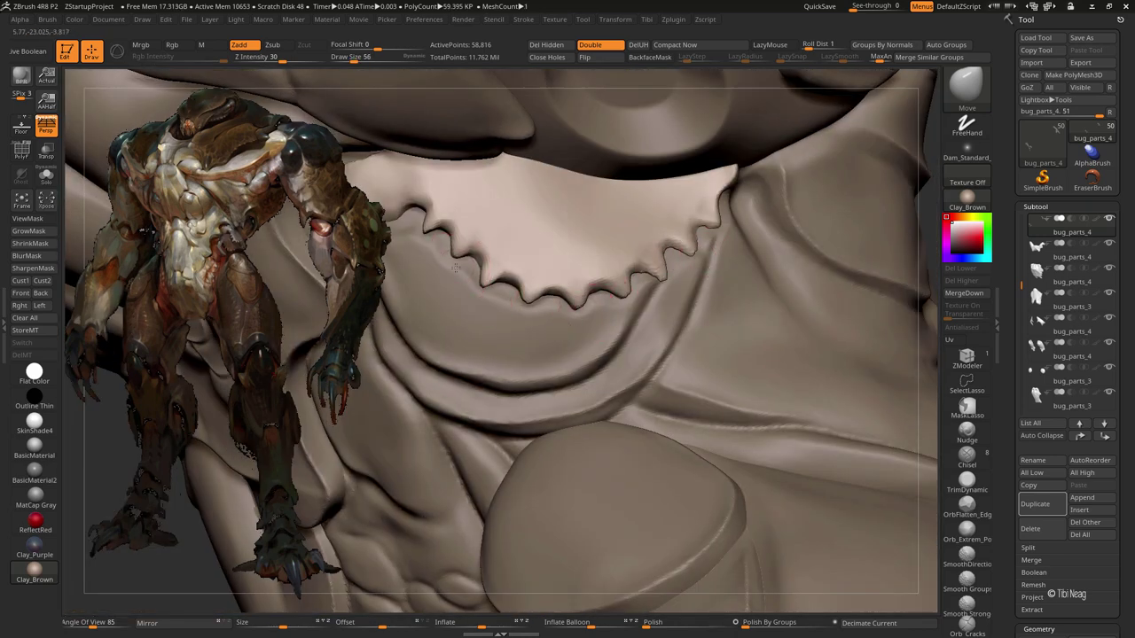
key("ctrl+z")
key("ctrl+z")
key("ctrl+z")
key("ctrl+z")
key("ctrl+z")
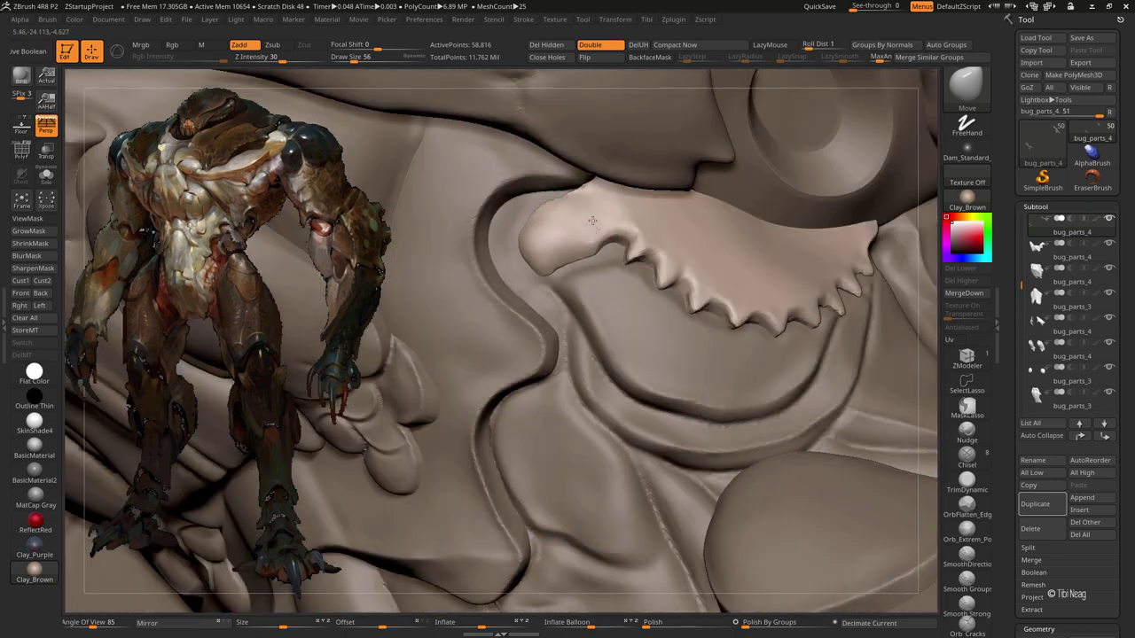
key("ctrl+z")
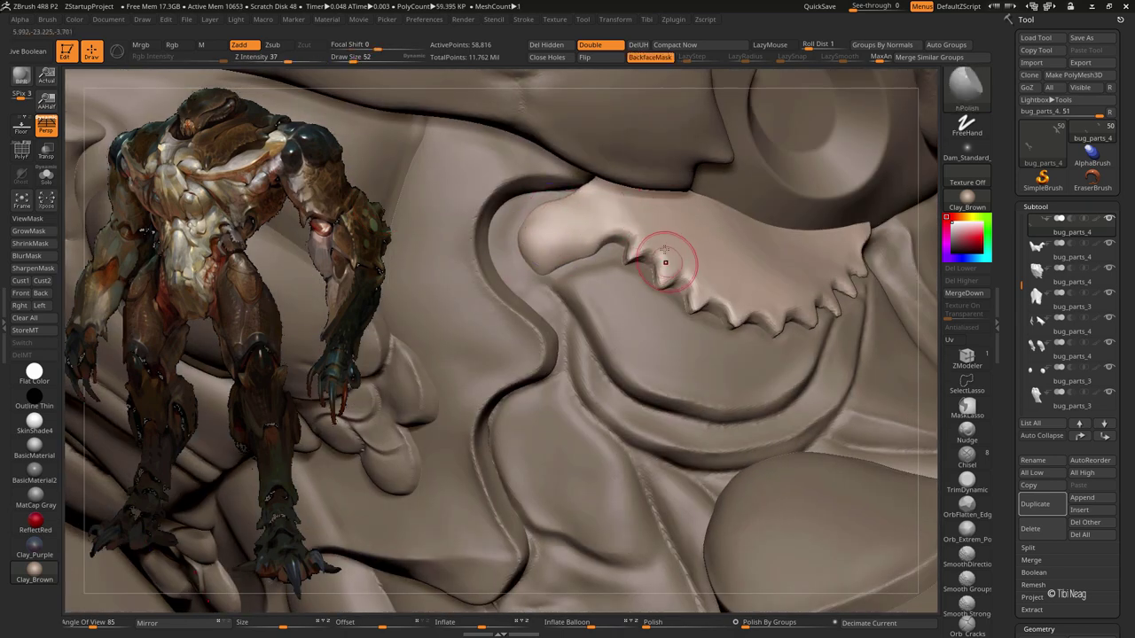
key("ctrl+z")
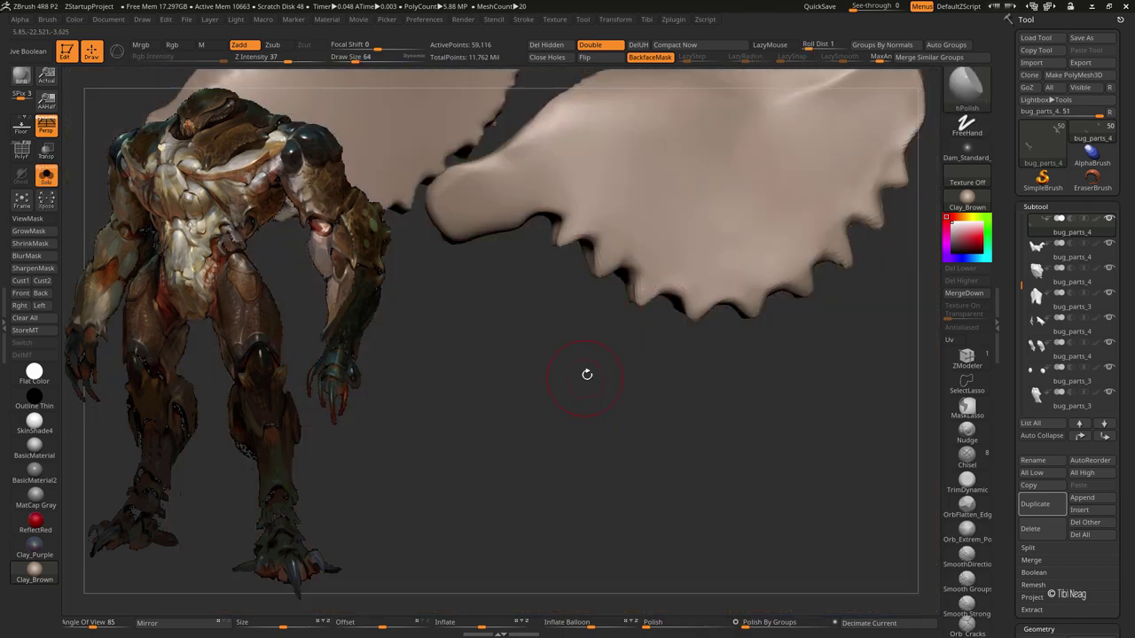
Step: DynaMesh the toothed plate at resolution 96
left_click(1038, 629)
left_click(1037, 449)
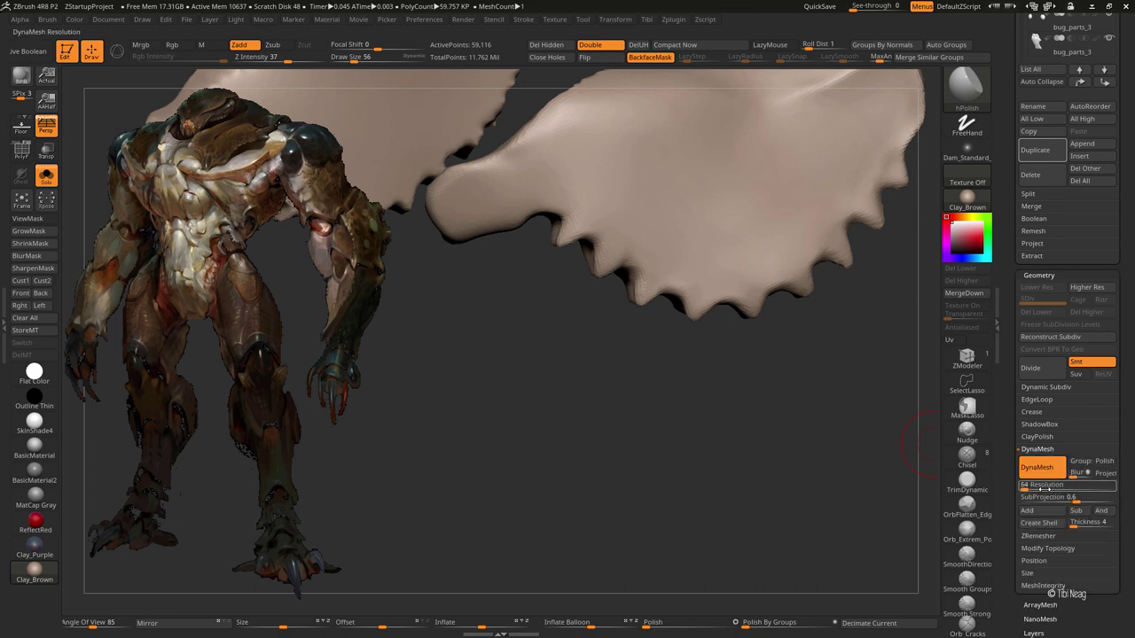
left_click(1036, 467)
key("b")
Step: Pull the plate's toothed edge into a new outline with the Move brush and smooth it
key("m")
key("v")
mouse_move(575, 284)
left_mouse_down()
mouse_move(608, 398)
mouse_move(618, 288)
left_mouse_up()
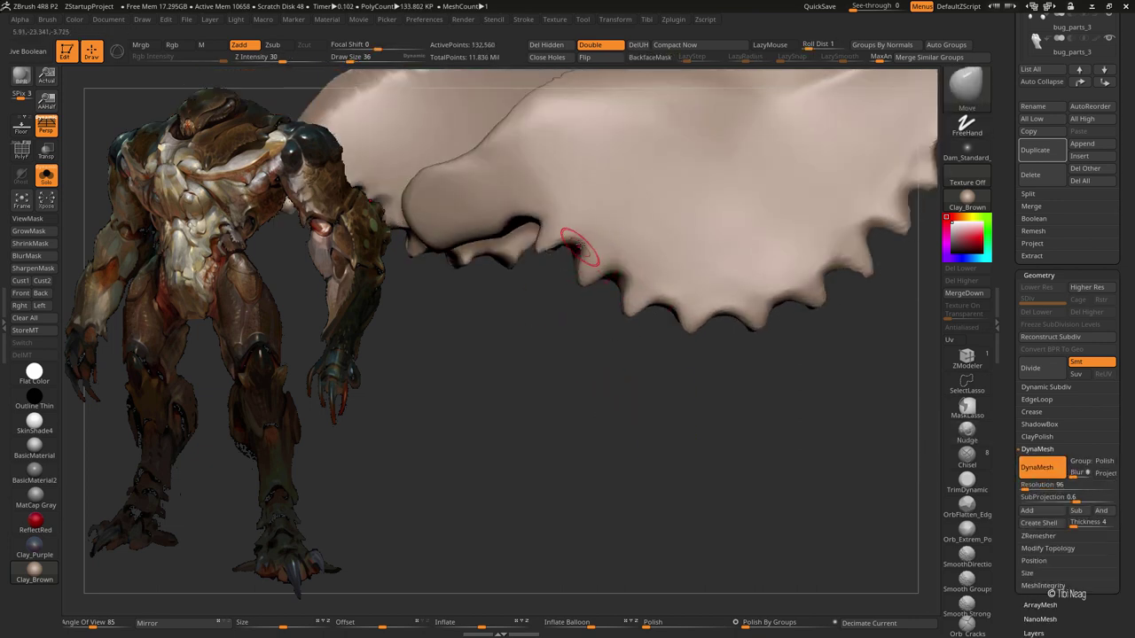
left_click_drag(581, 250, 696, 370)
mouse_move(670, 300)
left_mouse_down()
mouse_move(680, 333)
mouse_move(588, 228)
left_mouse_up()
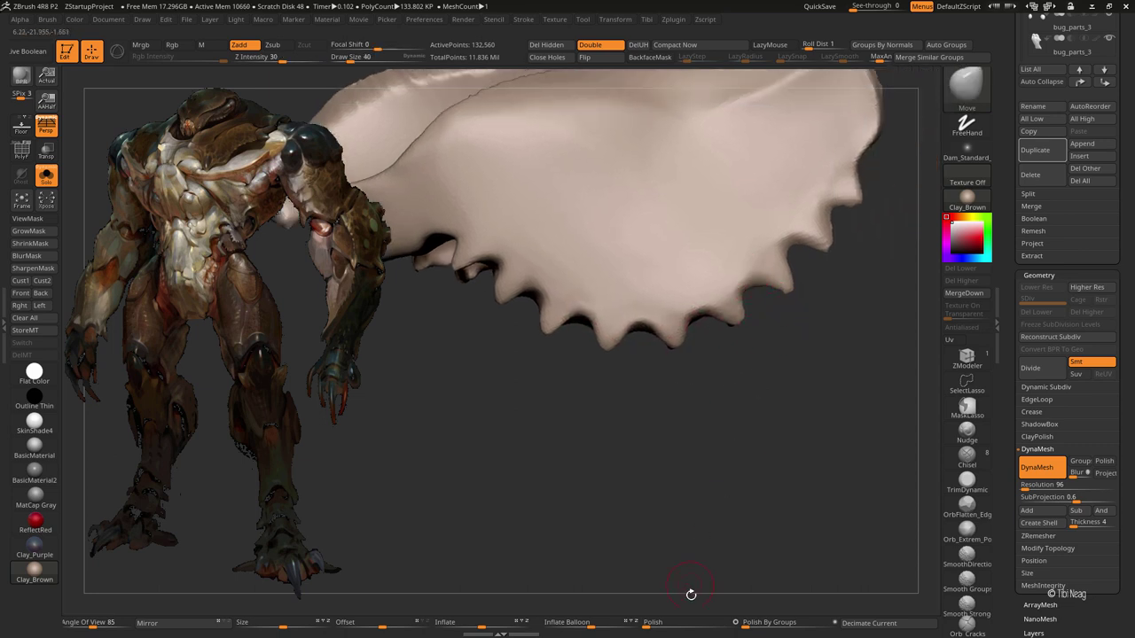
left_click_drag(702, 336, 711, 328)
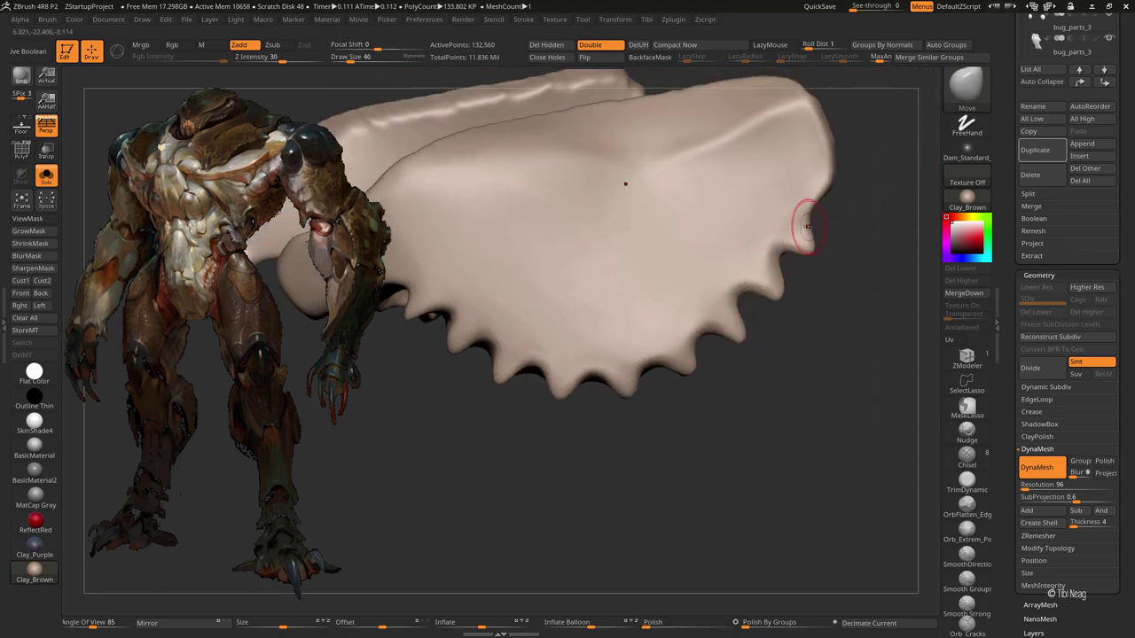
key("shift")
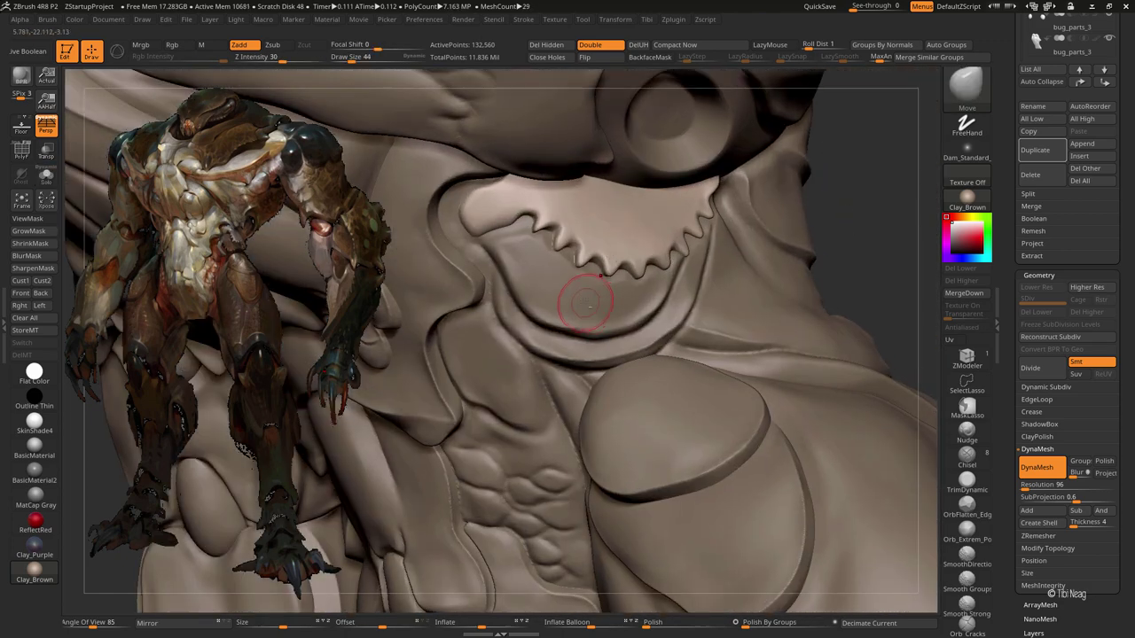
Step: Polish and smooth the bug_parts_5 shoulder plate's surface with a stronger hPolish brush
left_click(585, 303, "alt")
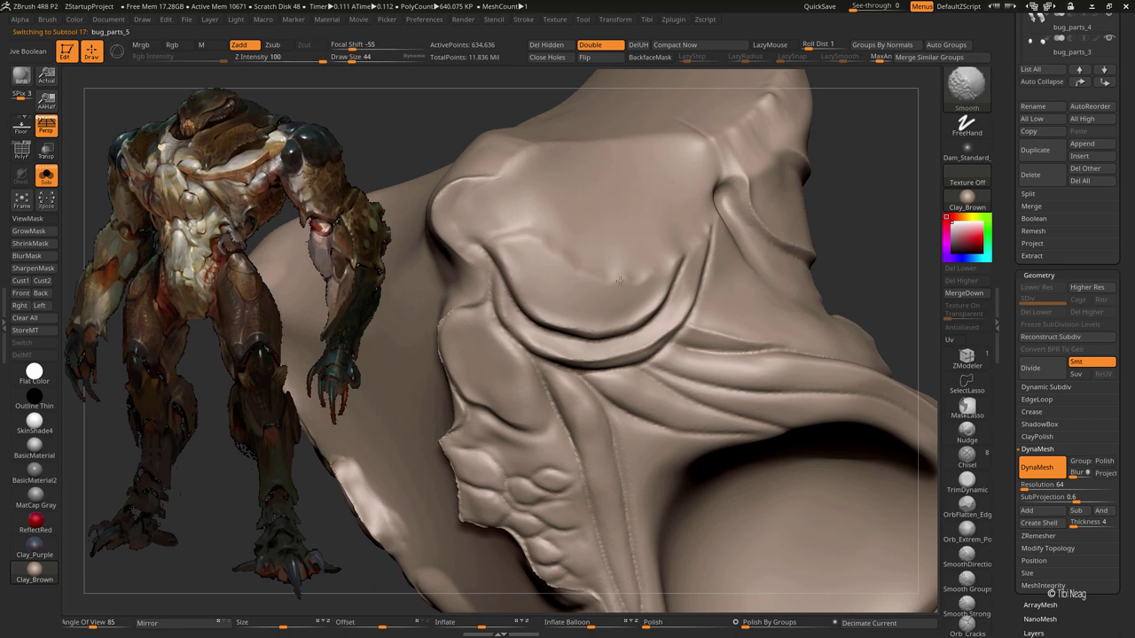
key("b")
key("h")
key("p")
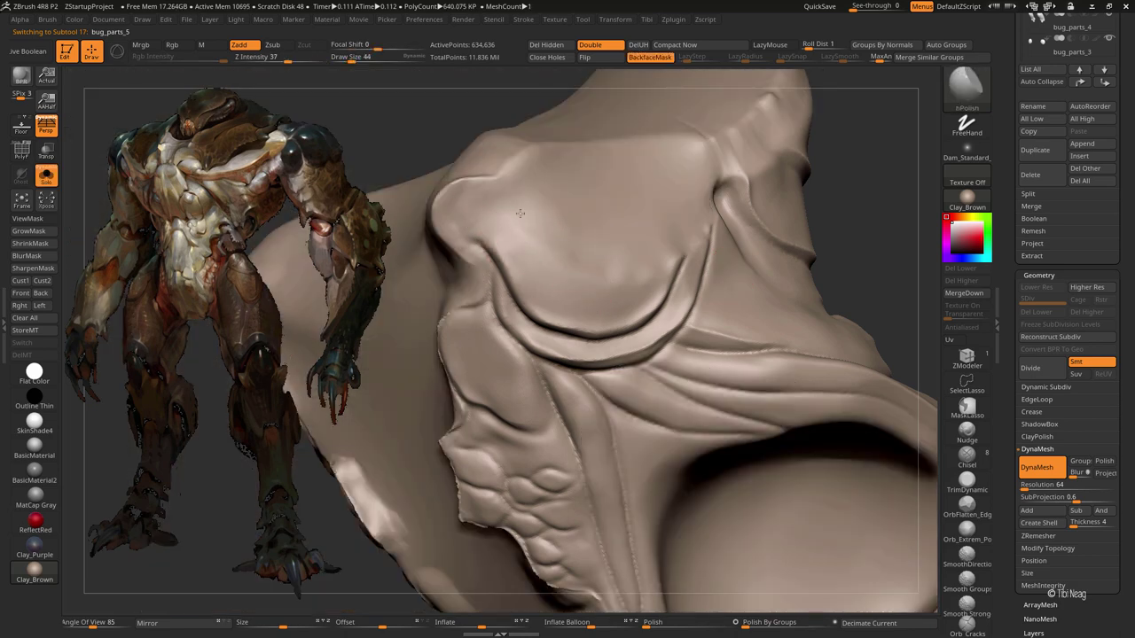
right_click_drag(759, 203, 642, 266)
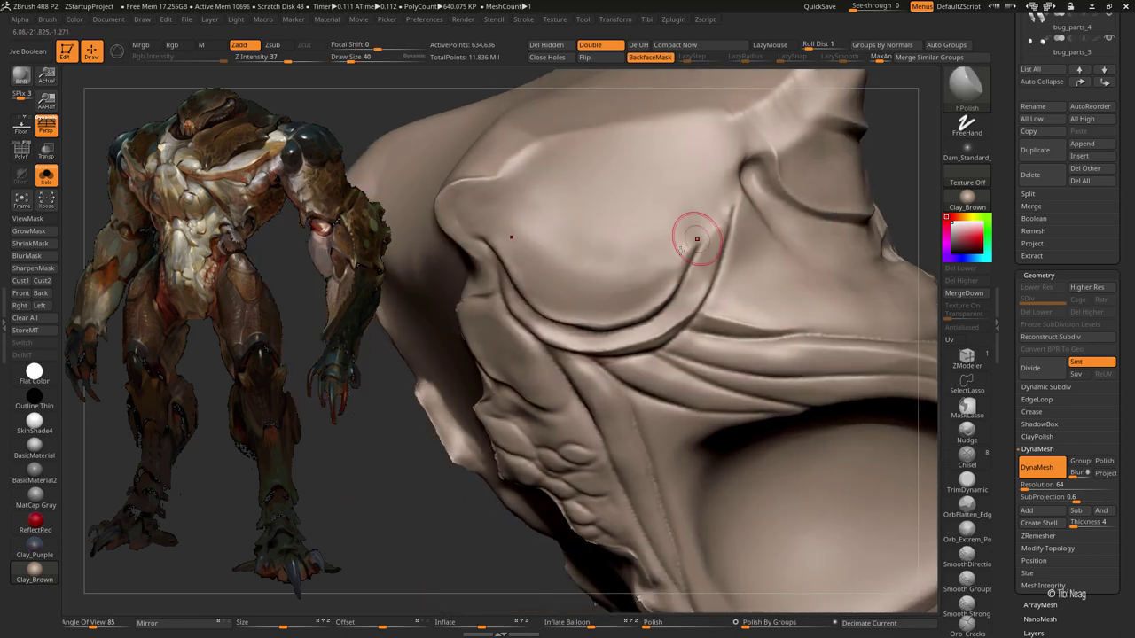
key("shift")
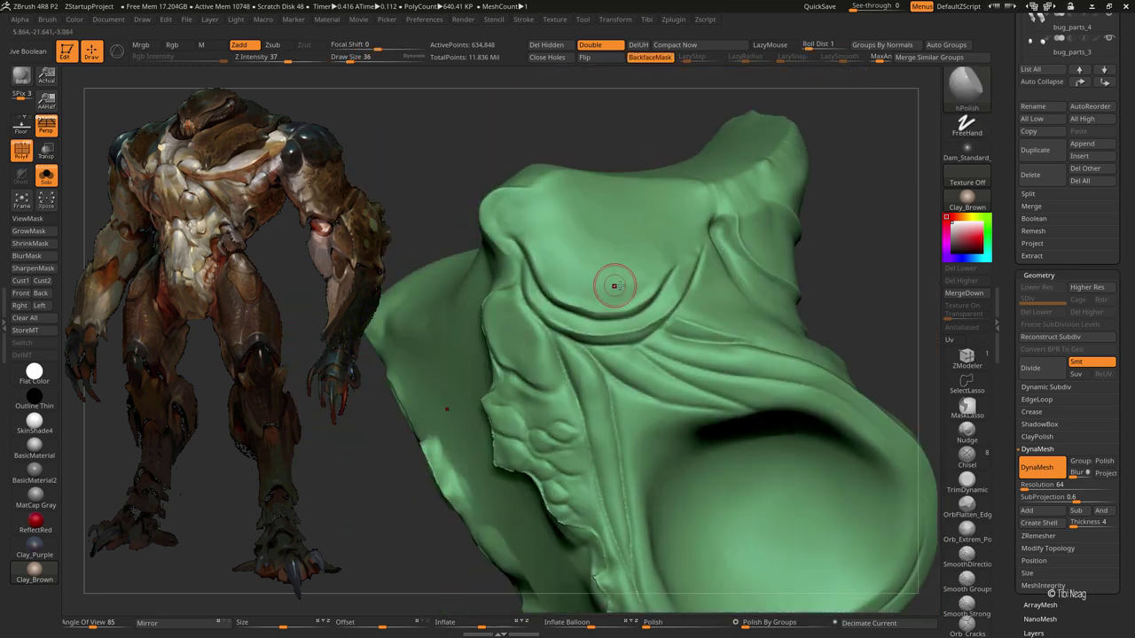
Step: Mask a region of the shoulder plate and split the masked points off
left_click(532, 277, "ctrl")
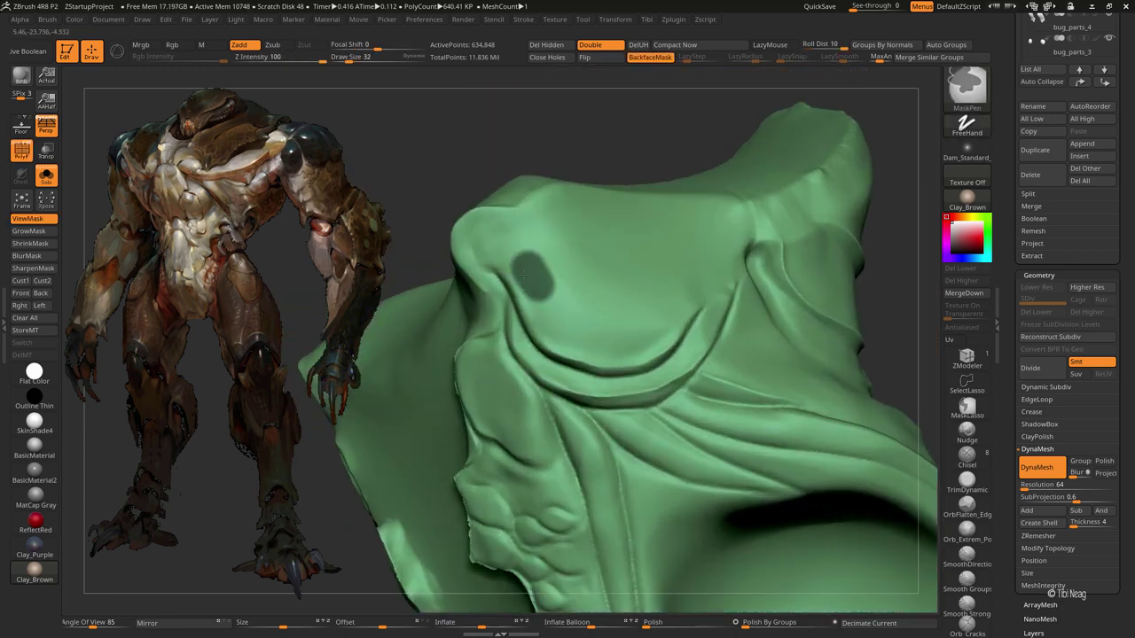
left_click_drag(526, 276, 639, 355, "ctrl")
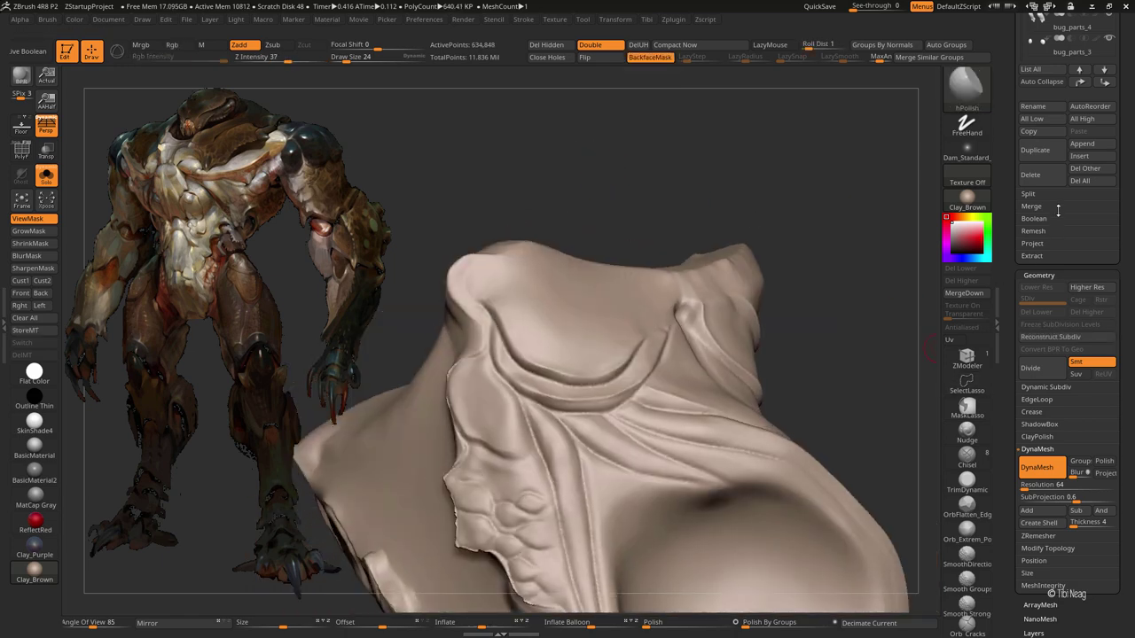
left_click(1028, 194)
left_click(1088, 205)
Step: Confirm the split and load the hPolish brush on the shoulder plate
left_click(864, 226)
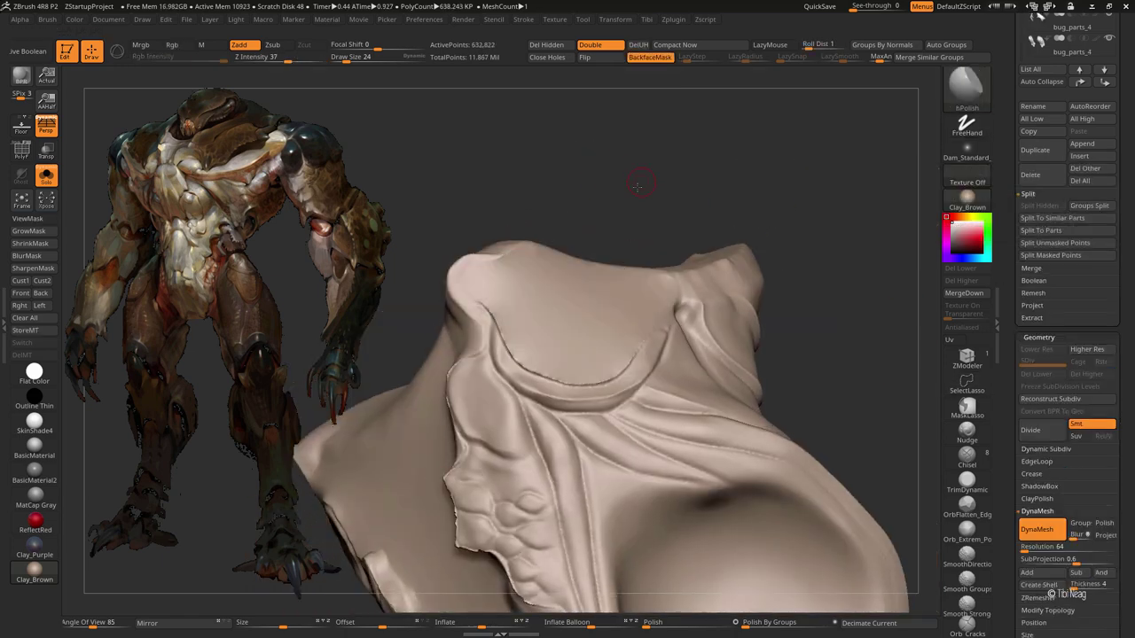
left_click_drag(638, 185, 535, 251)
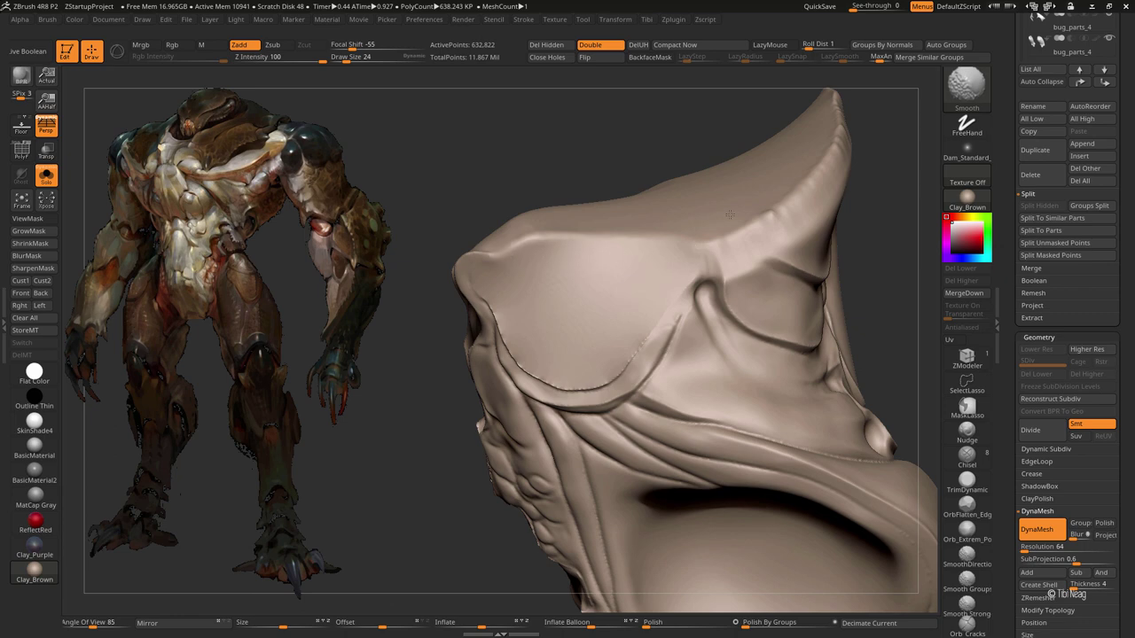
left_click_drag(820, 168, 967, 428)
left_click_drag(895, 437, 810, 453)
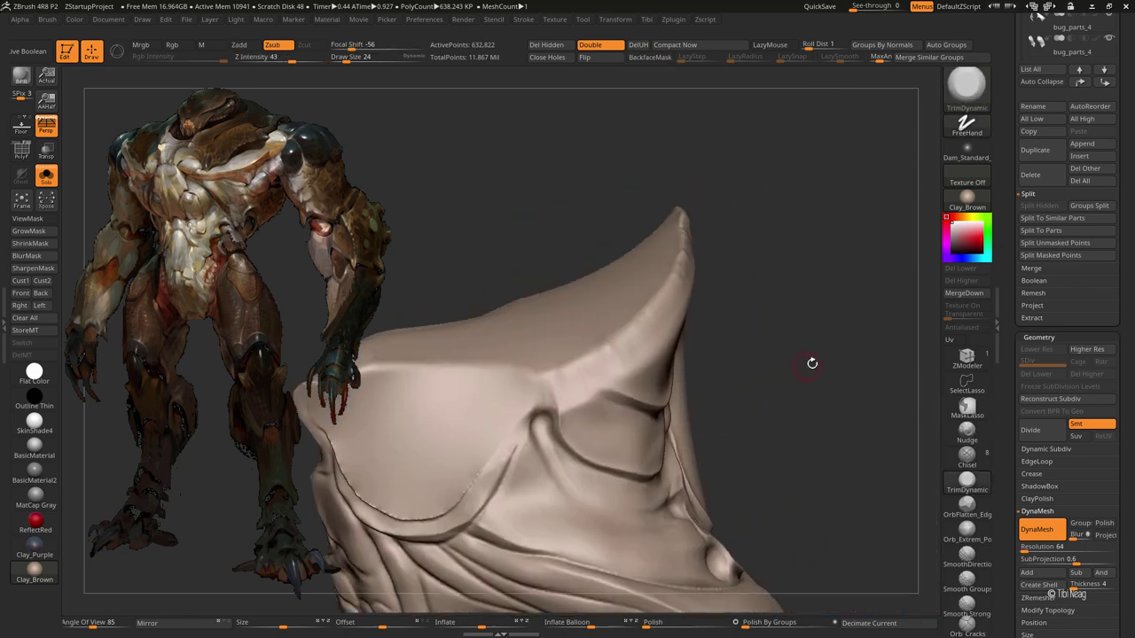
key("b")
key("h")
key("p")
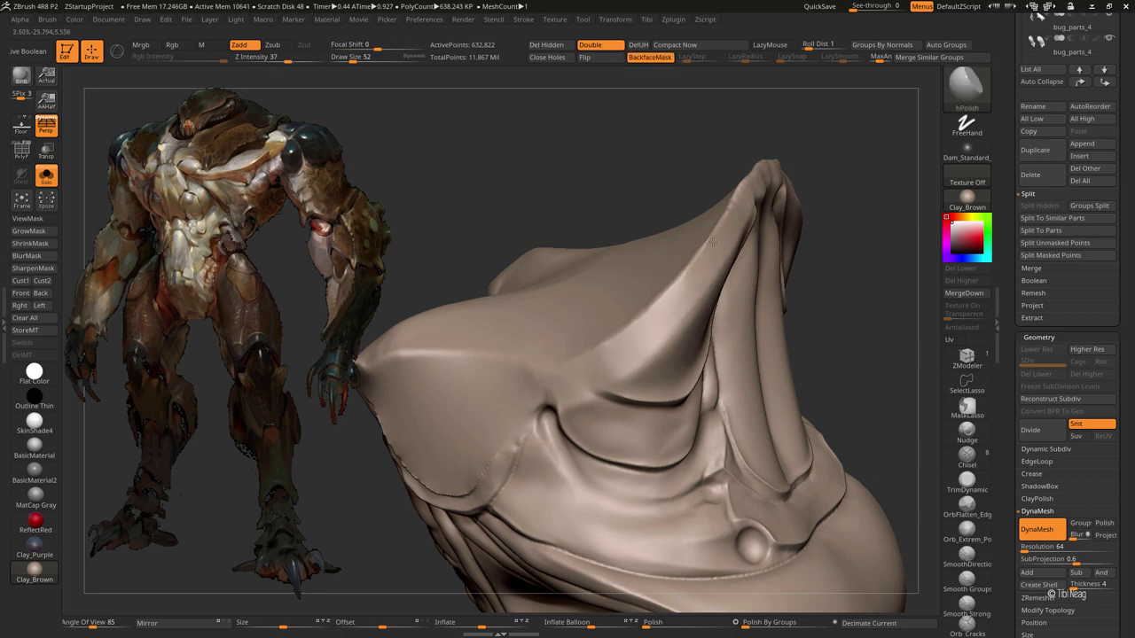
Step: Polish and smooth the shoulder plate's surfaces, checking polygroups with PolyF
left_click_drag(707, 176, 566, 363)
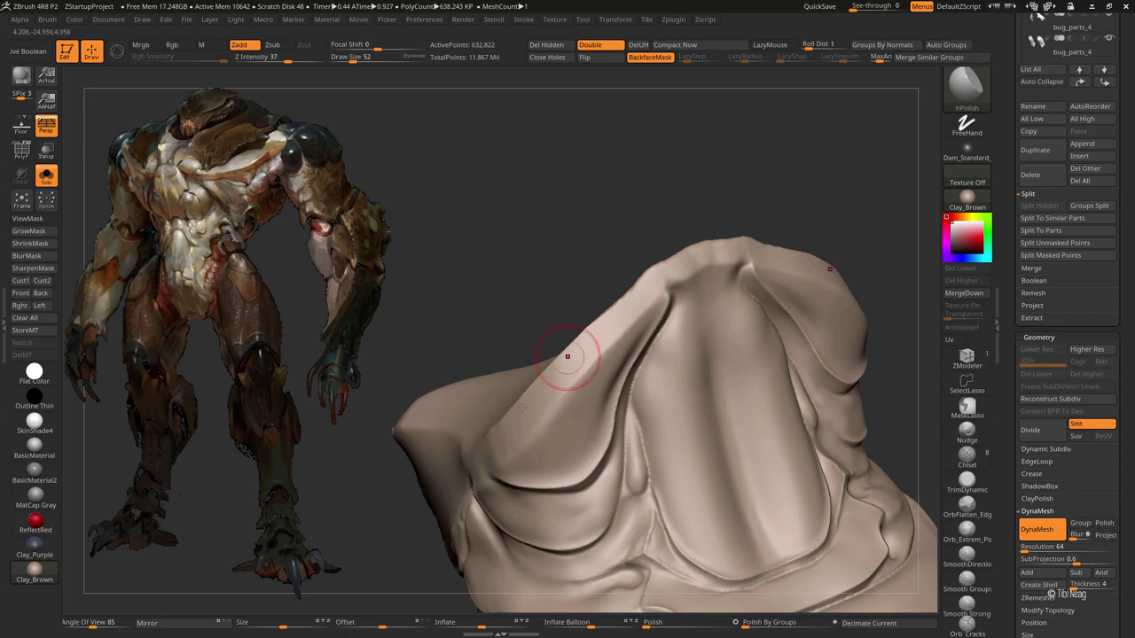
left_click_drag(754, 239, 687, 244)
key("shift")
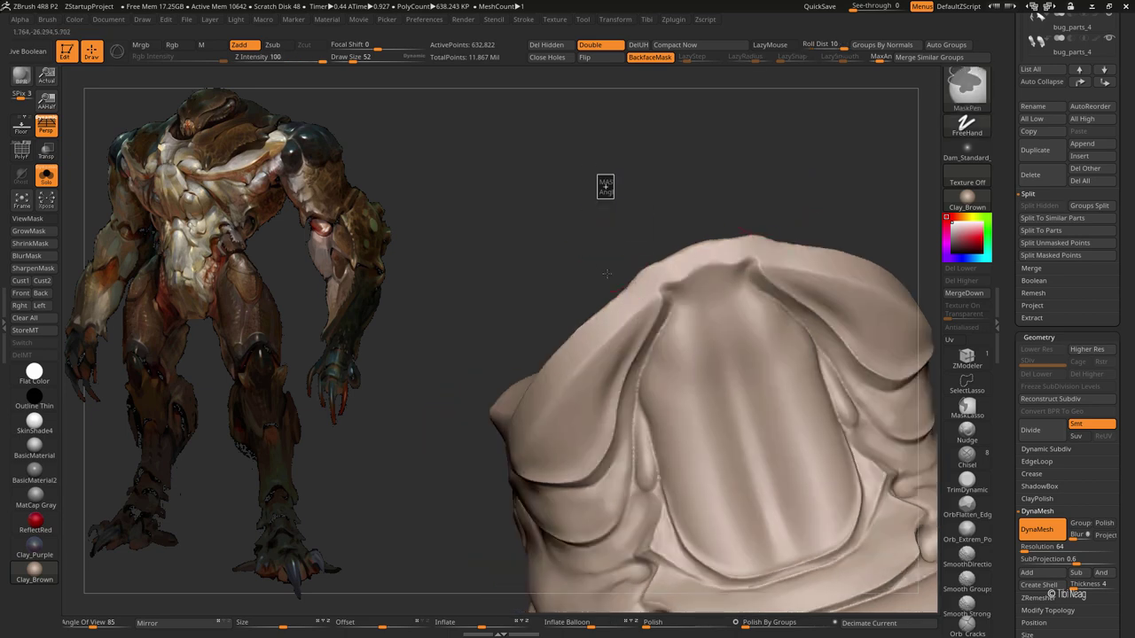
left_click_drag(693, 245, 603, 318)
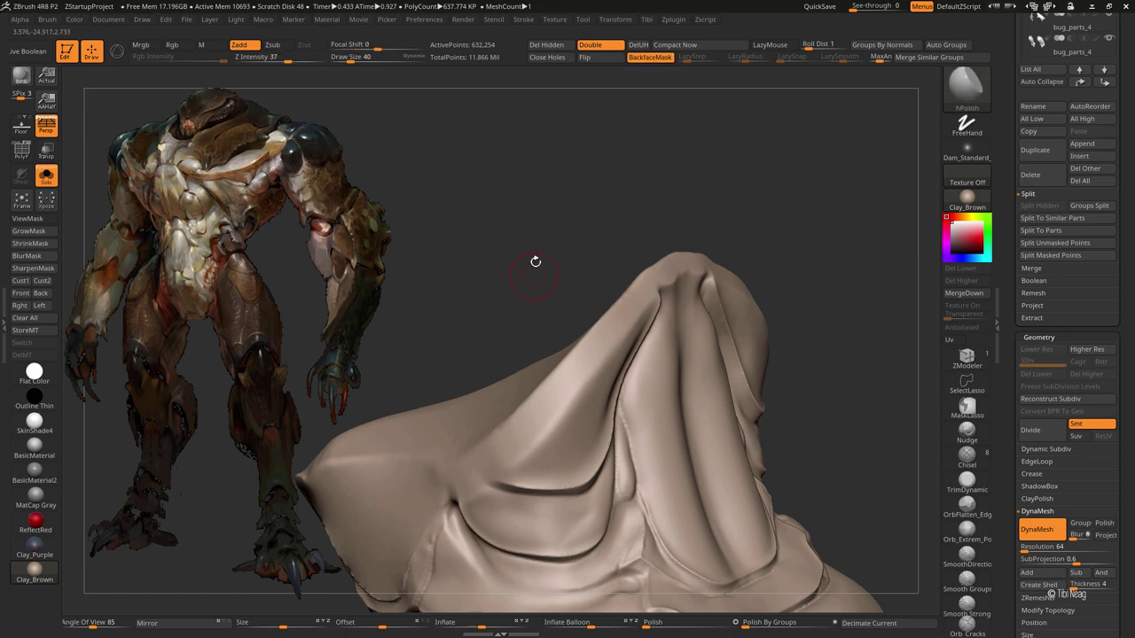
mouse_move(534, 261)
left_mouse_down()
mouse_move(765, 207)
mouse_move(782, 119)
mouse_move(743, 170)
mouse_move(777, 269)
left_mouse_up()
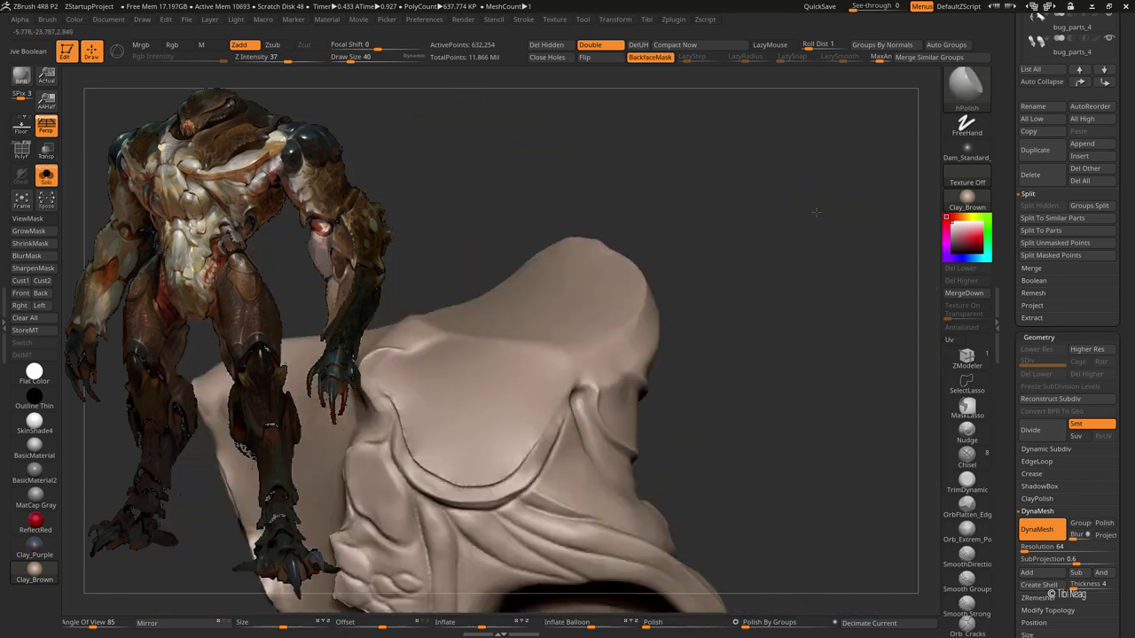
key("shift+f")
left_click_drag(810, 230, 515, 379)
key("shift+f")
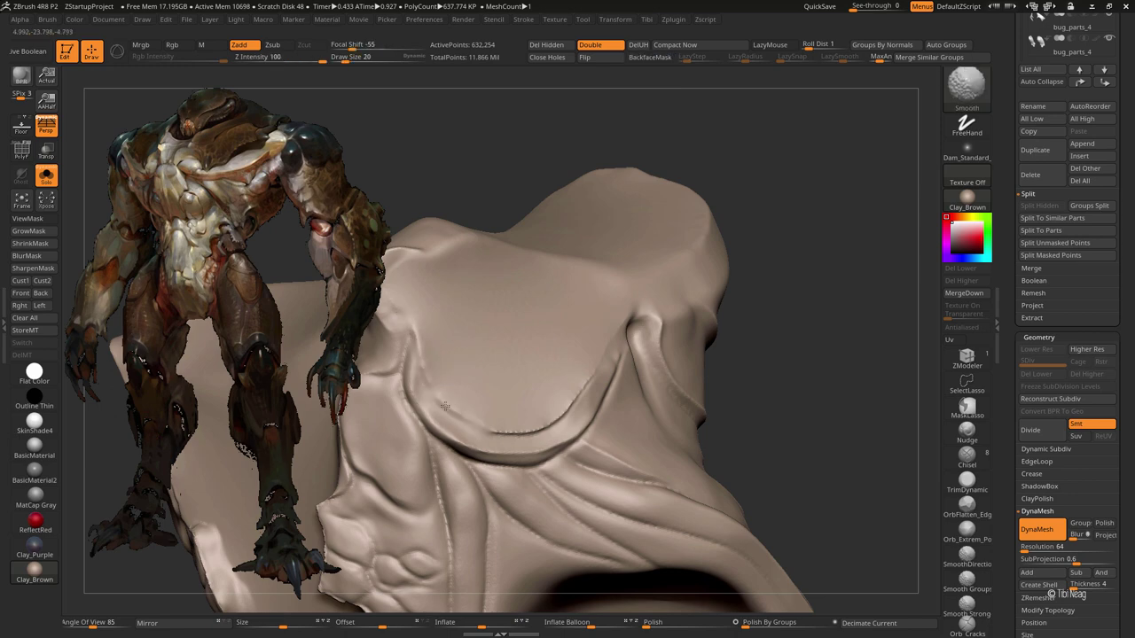
right_click_drag(600, 362, 675, 289)
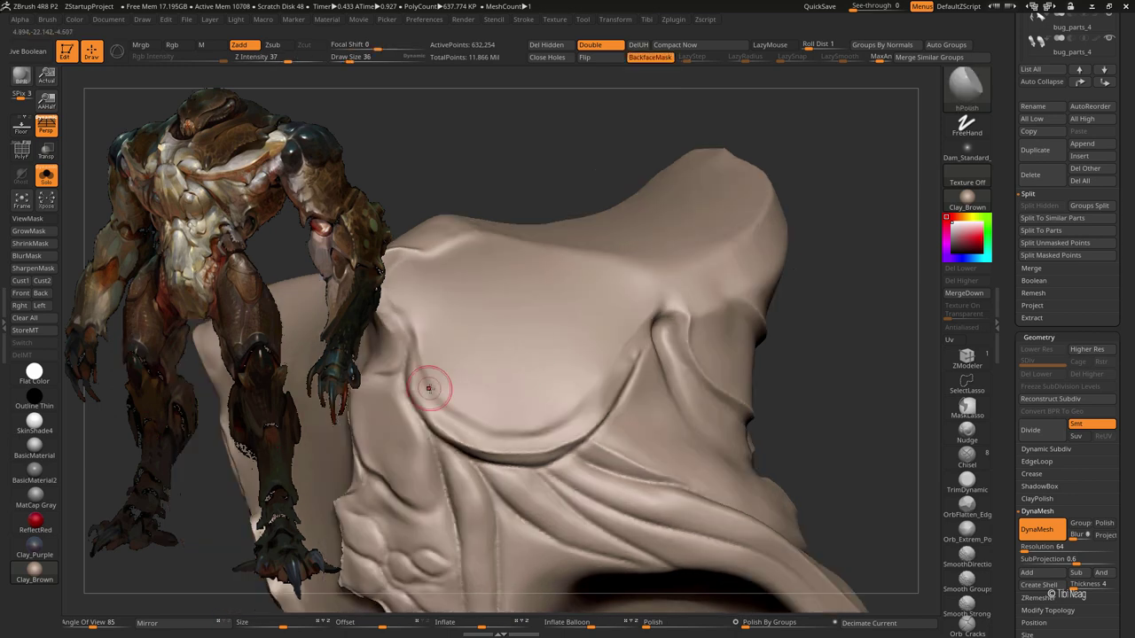
Step: Resize the brush from 40 to 36 and keep refining the plate's surface
key("bracketright")
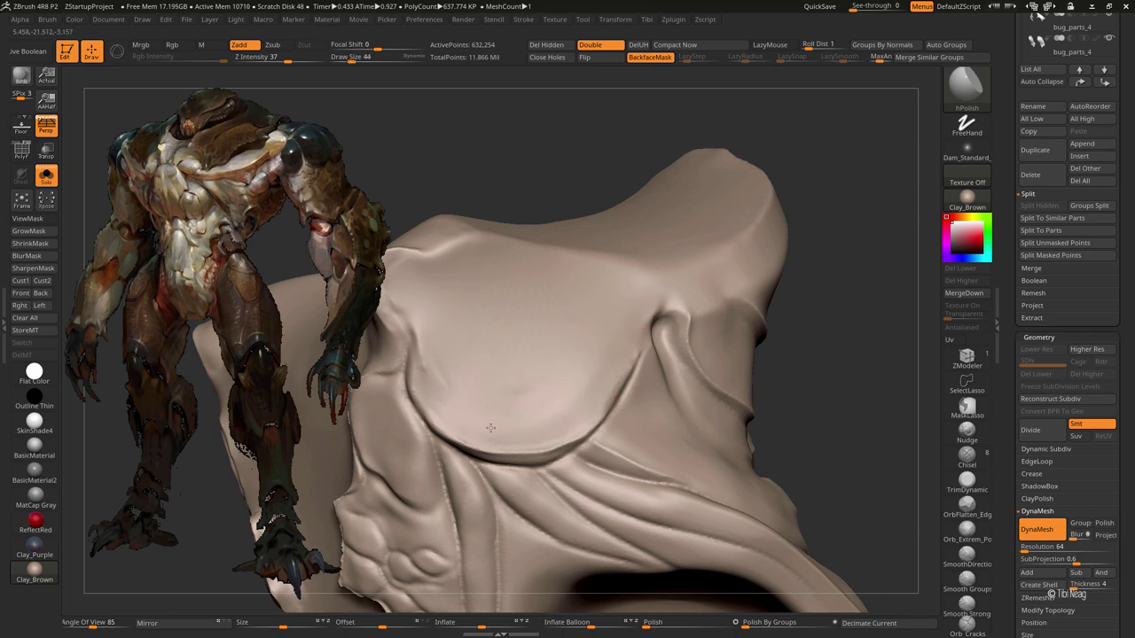
key("bracketleft")
key("bracketleft")
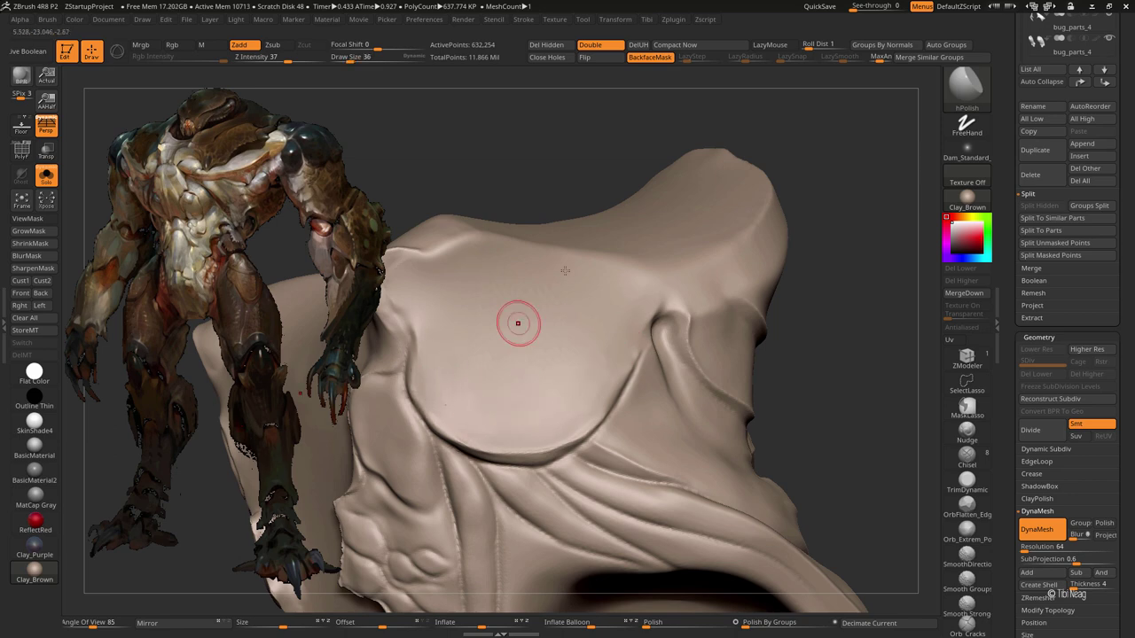
left_click_drag(506, 145, 580, 118)
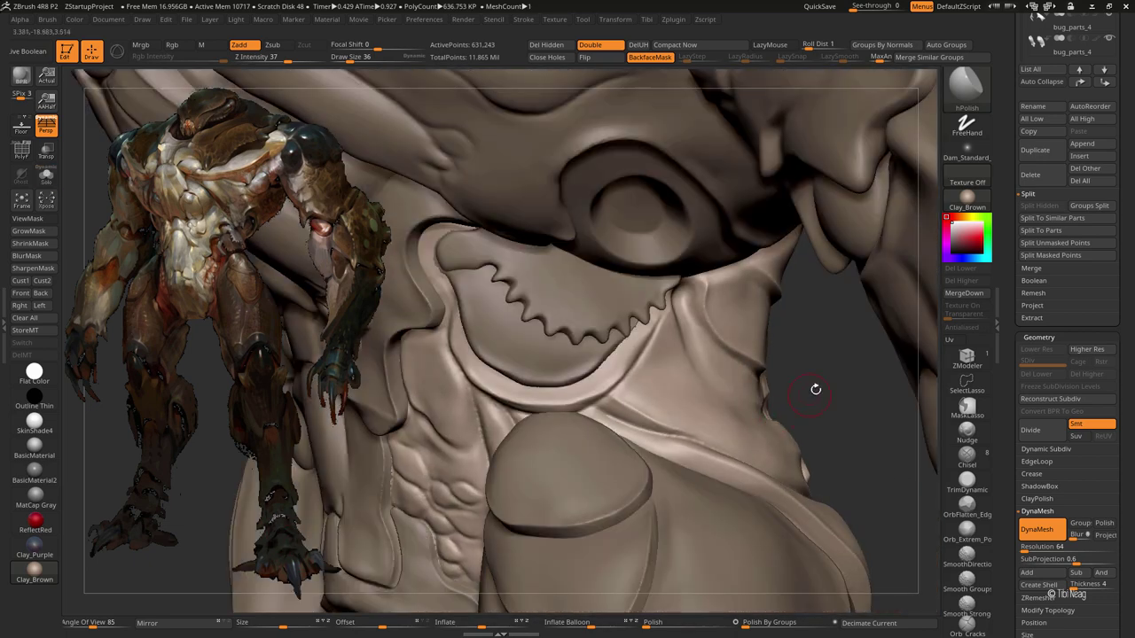
mouse_move(815, 389)
left_mouse_down()
mouse_move(747, 356)
mouse_move(843, 382)
mouse_move(737, 323)
left_mouse_up()
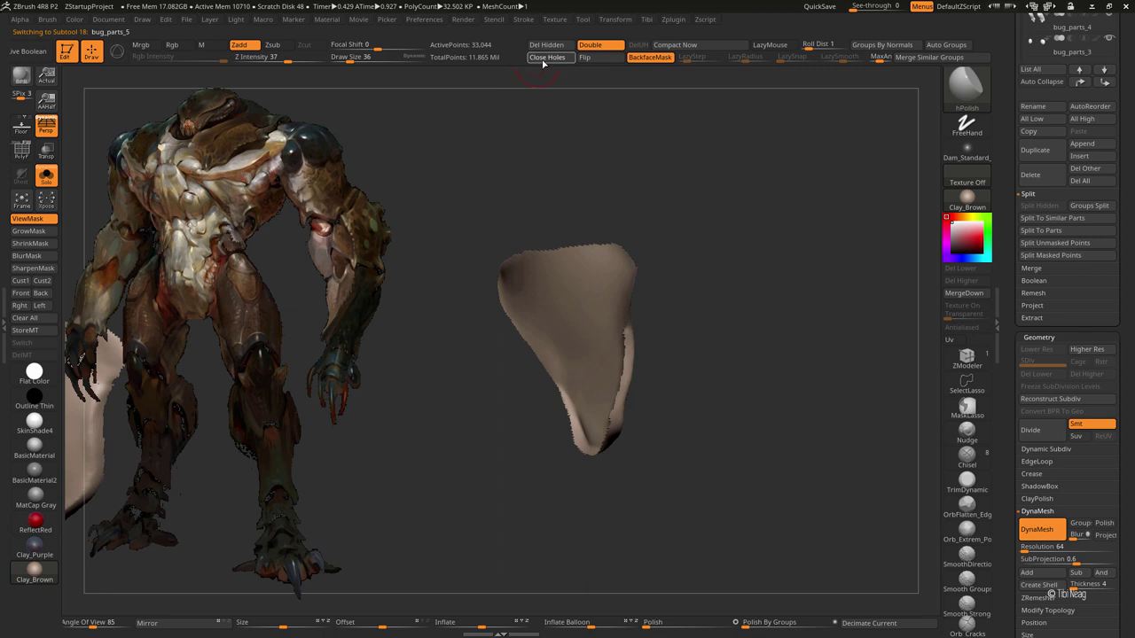
Step: Close the holes in the thin shoulder piece and rotate it from flat to upright
left_click(544, 58)
key("w")
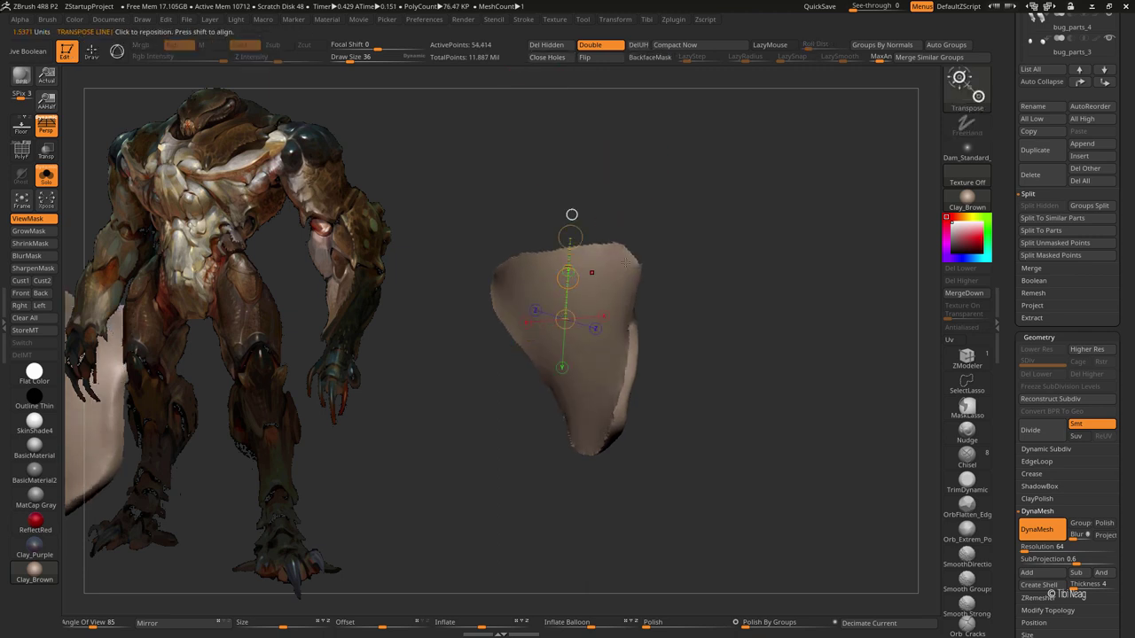
key("q")
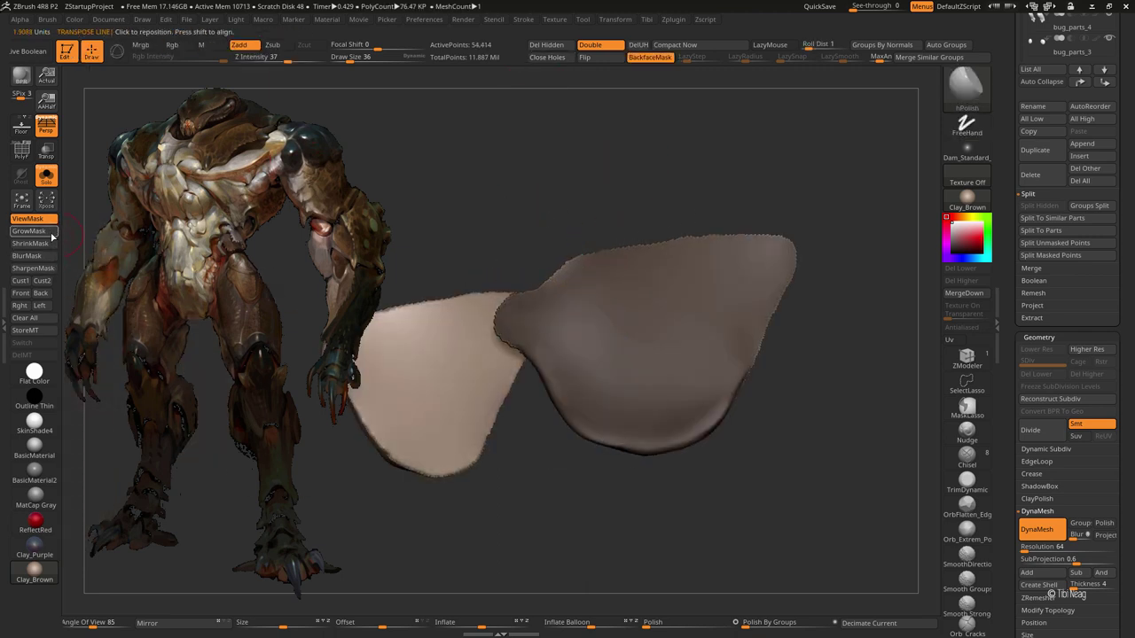
key("w")
left_click_drag(532, 266, 531, 280)
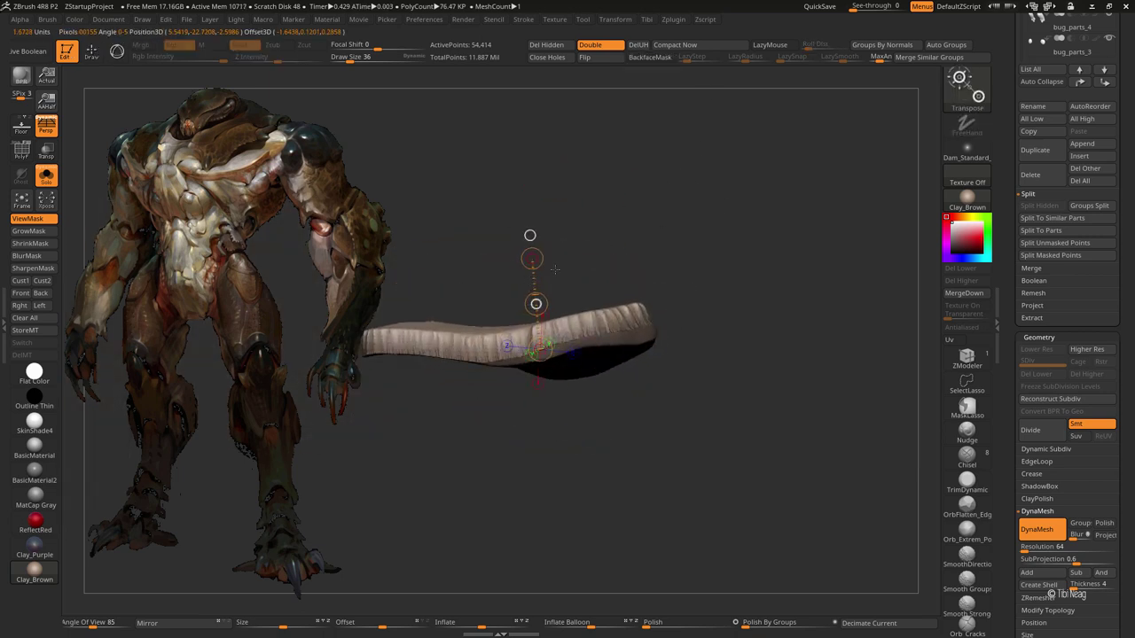
left_click_drag(554, 270, 679, 180)
left_click_drag(539, 349, 458, 310)
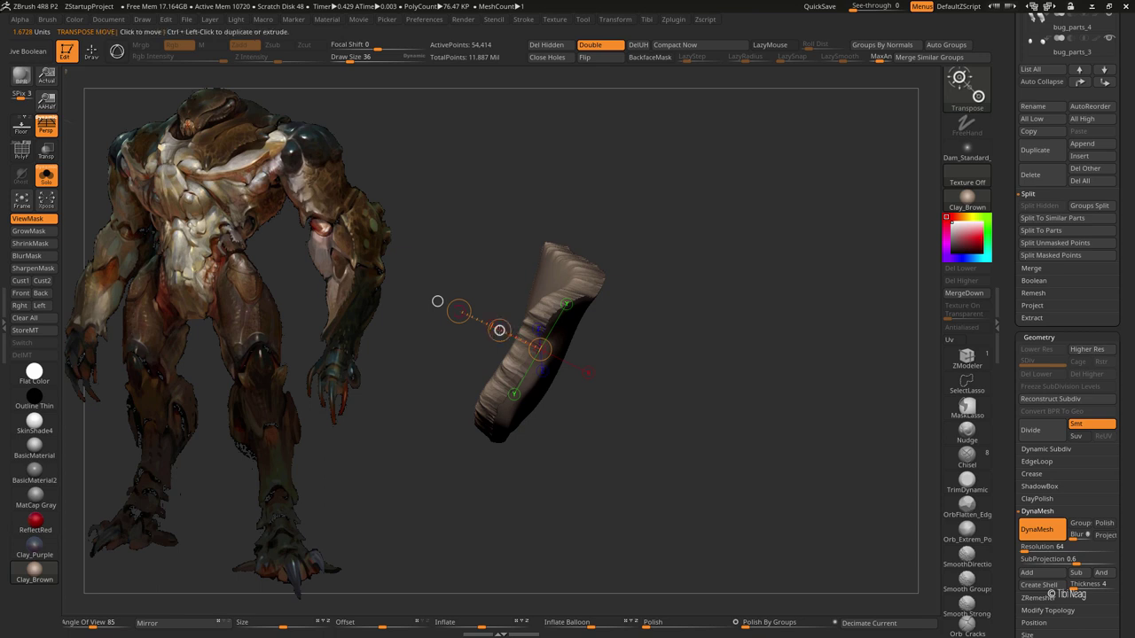
Step: DynaMesh the piece into a denser 72,315-point solid plate and orbit around to inspect it
key("q")
left_click_drag(591, 139, 585, 146, "ctrl")
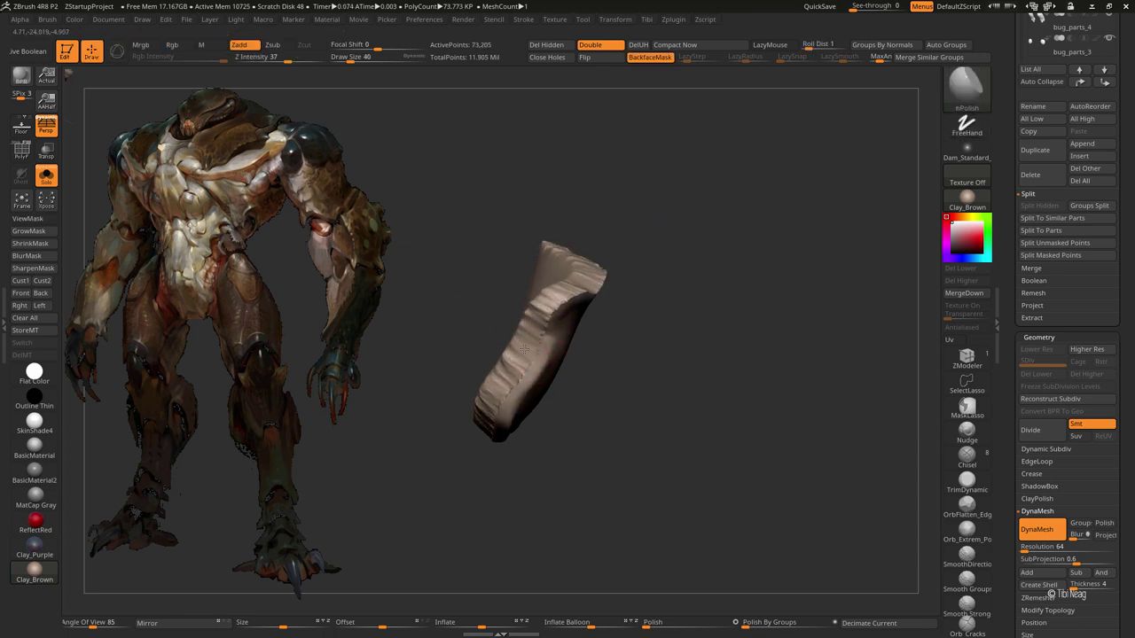
mouse_move(531, 337)
left_mouse_down()
mouse_move(558, 276)
mouse_move(590, 266)
mouse_move(600, 310)
left_mouse_up()
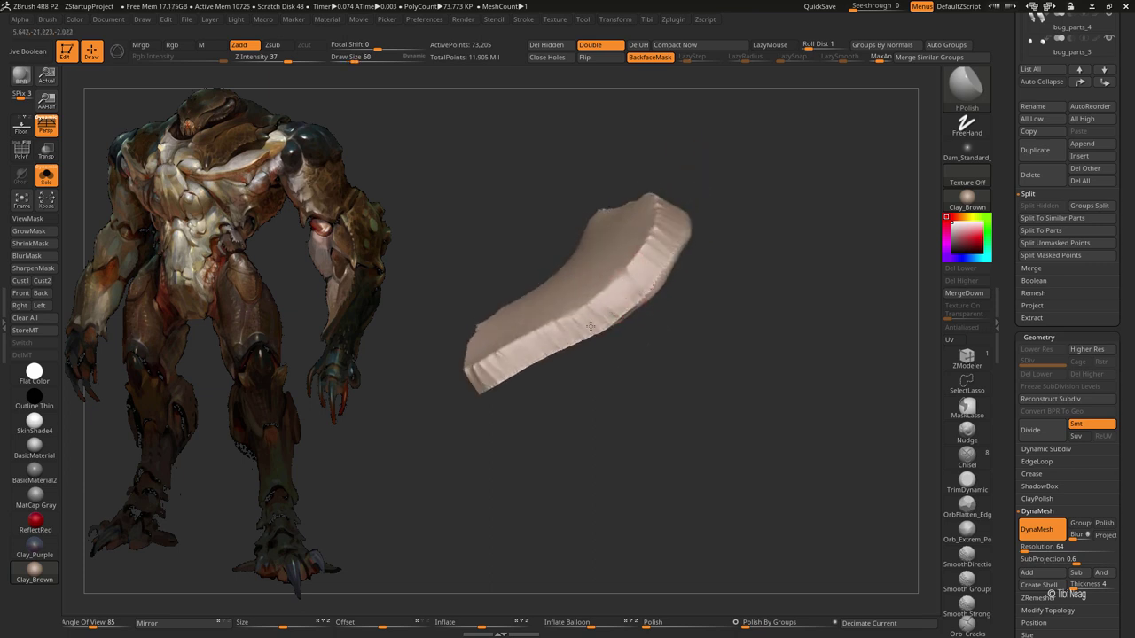
left_click_drag(468, 379, 393, 325)
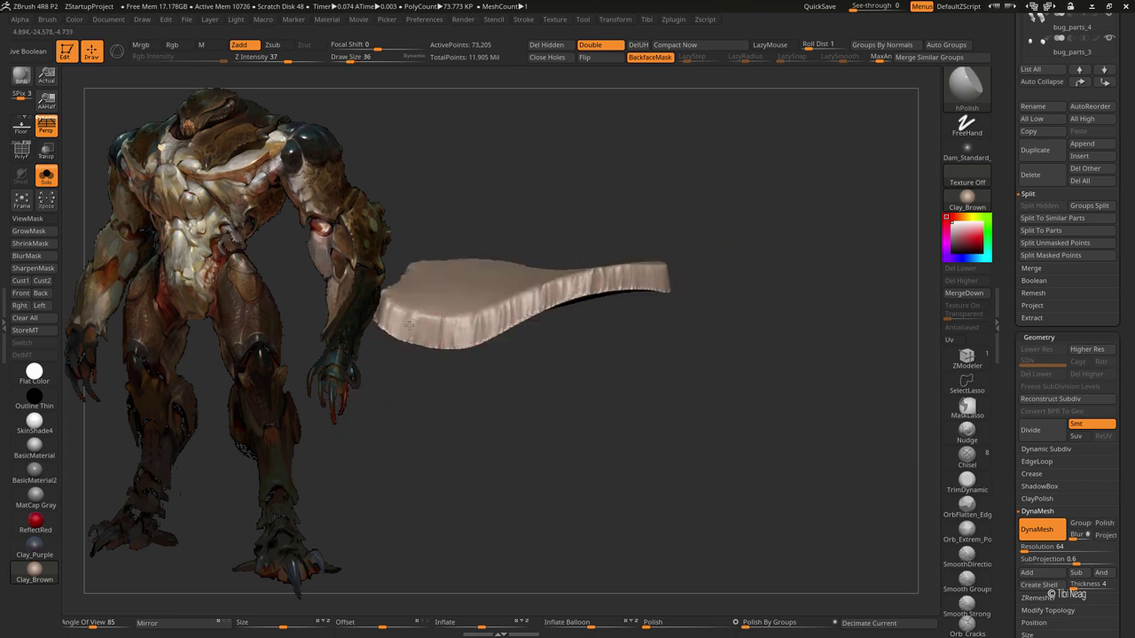
left_click_drag(459, 333, 536, 293)
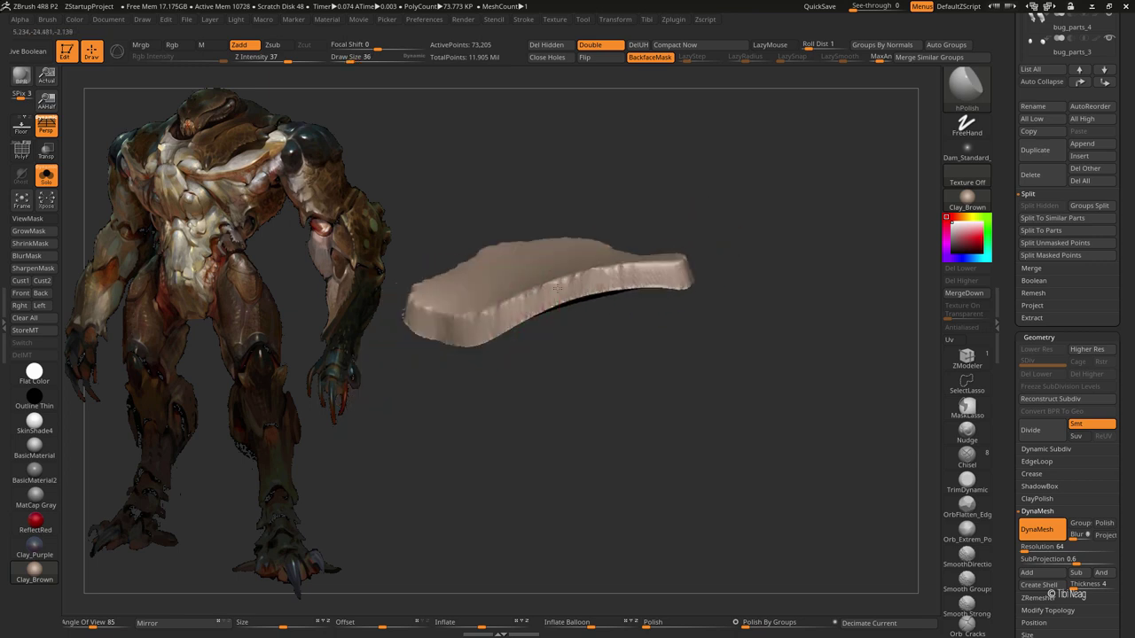
mouse_move(470, 317)
left_mouse_down()
mouse_move(634, 390)
mouse_move(508, 319)
left_mouse_up()
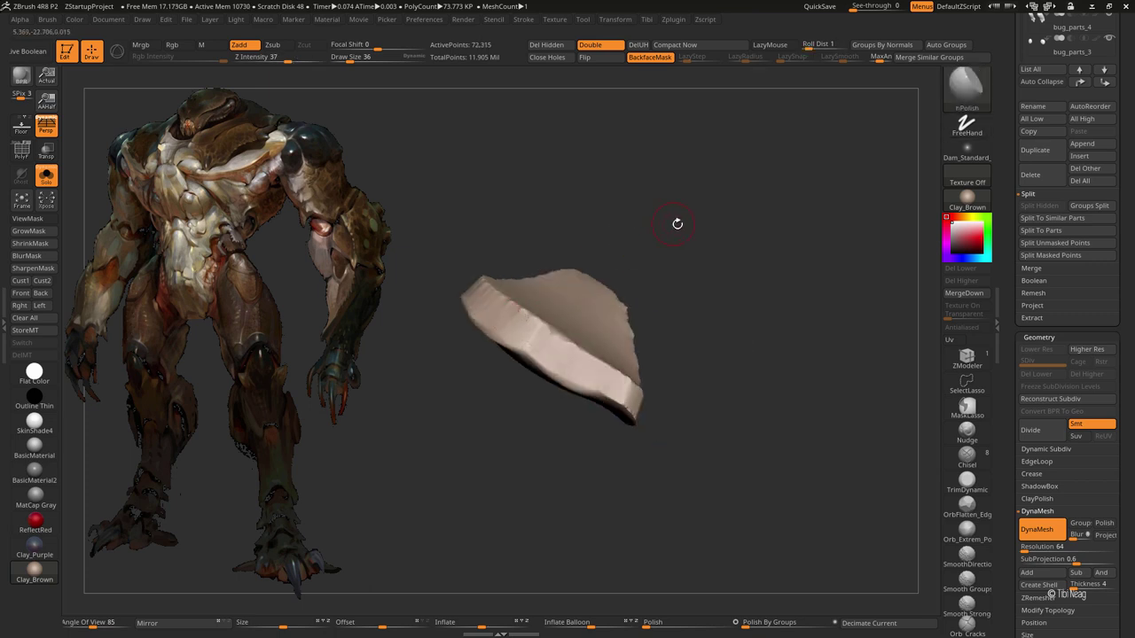
left_click_drag(677, 222, 602, 425)
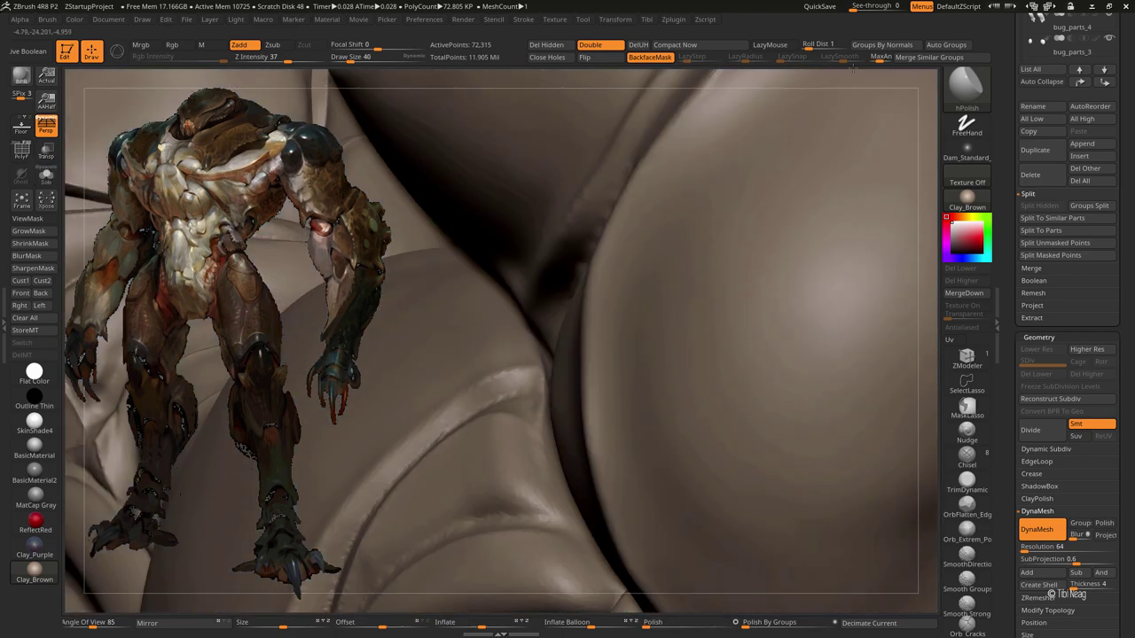
Step: Bring back all armour pieces and zoom in on the toothed plate at the chest
key("f")
mouse_move(646, 262)
left_mouse_down("alt")
mouse_move(778, 297)
mouse_move(658, 254)
left_mouse_up("alt")
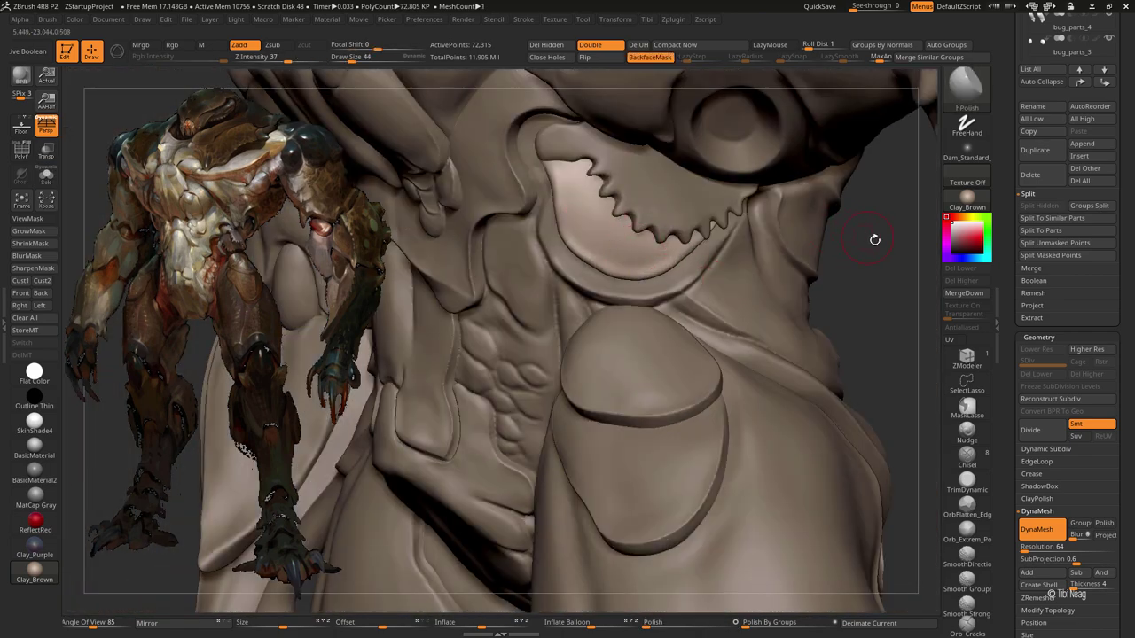
left_click_drag(874, 239, 587, 299)
Step: Select the Move brush (B, M, V) and enlarge it to draw size 32
key("b")
key("m")
key("v")
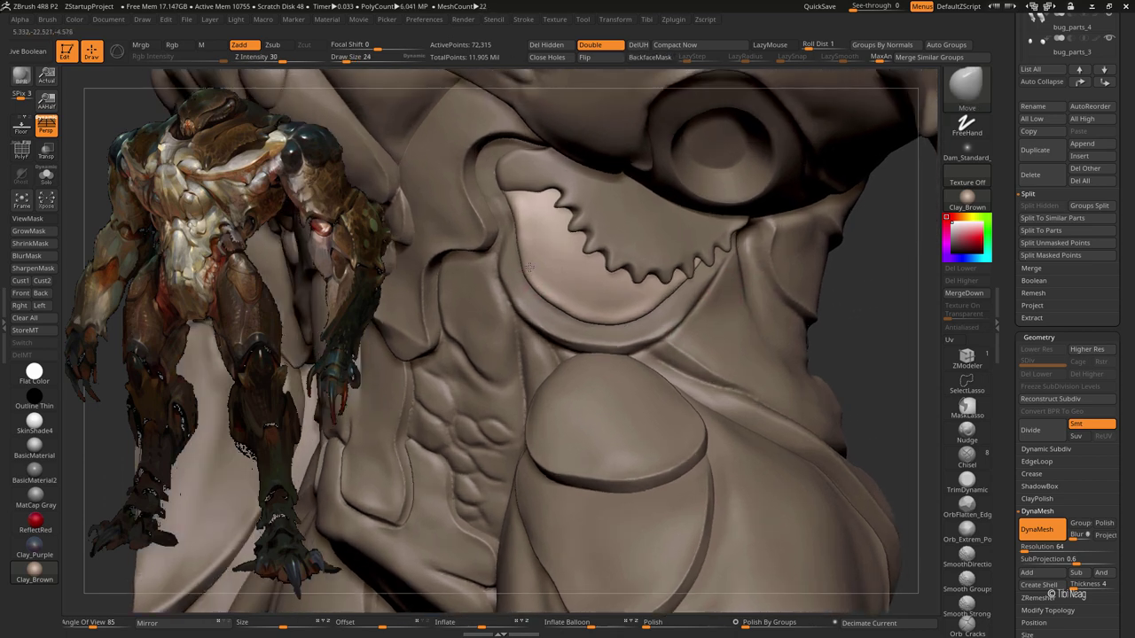
key("bracketright")
key("bracketright")
right_click_drag(528, 277, 535, 256)
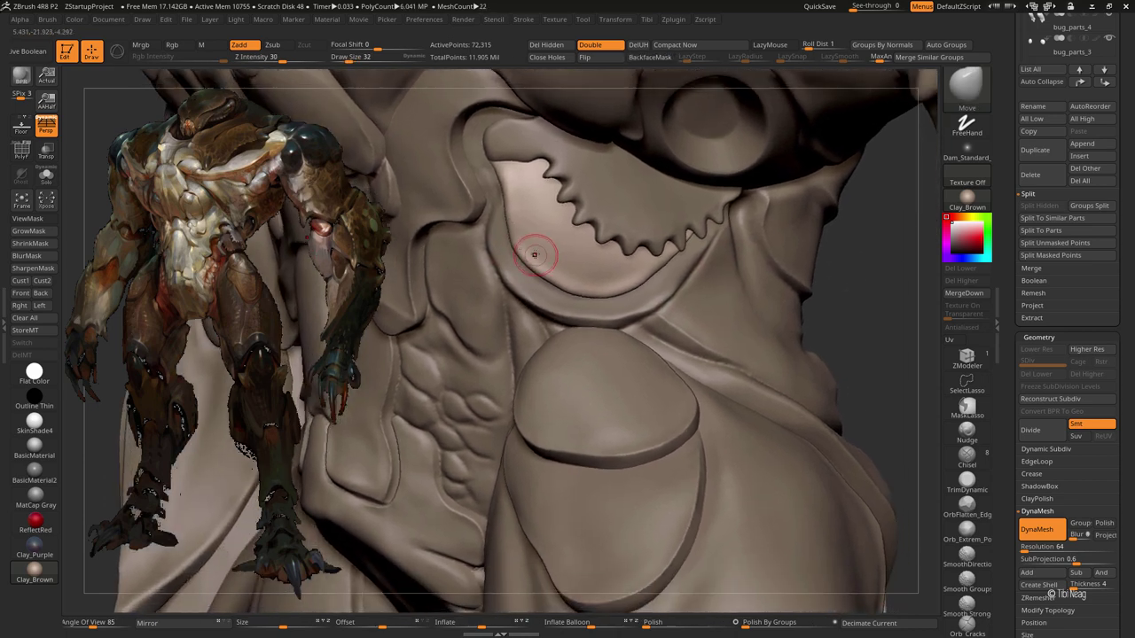
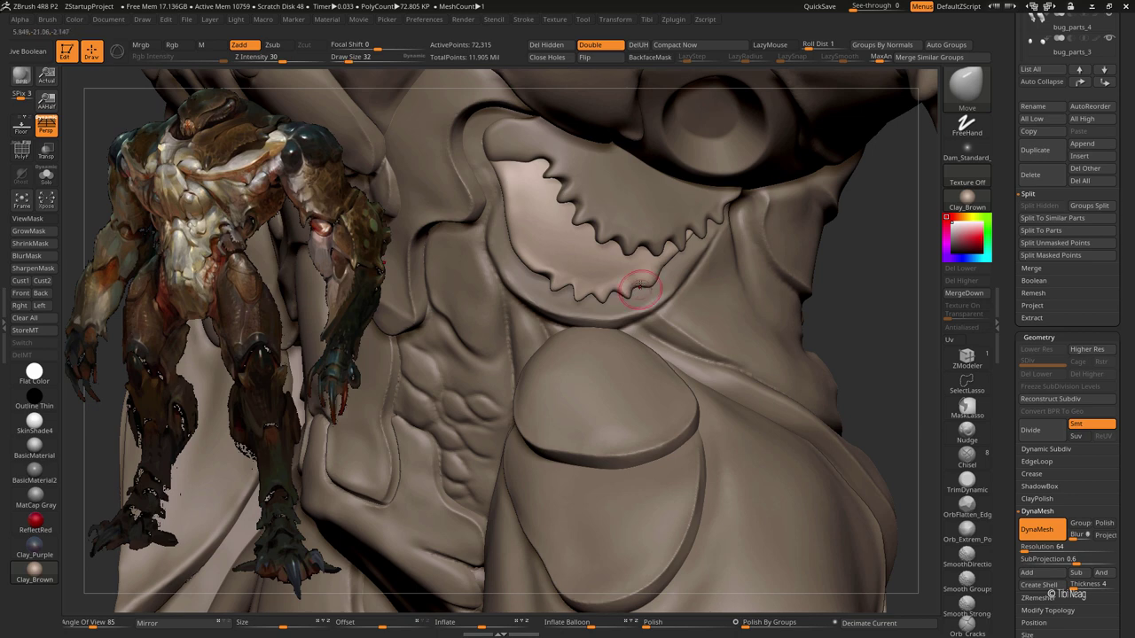
Step: Isolate the jaw plate with Solo and adjust the brush size for reshaping it
right_click_drag(656, 270, 683, 302)
key("ctrl+shift+s")
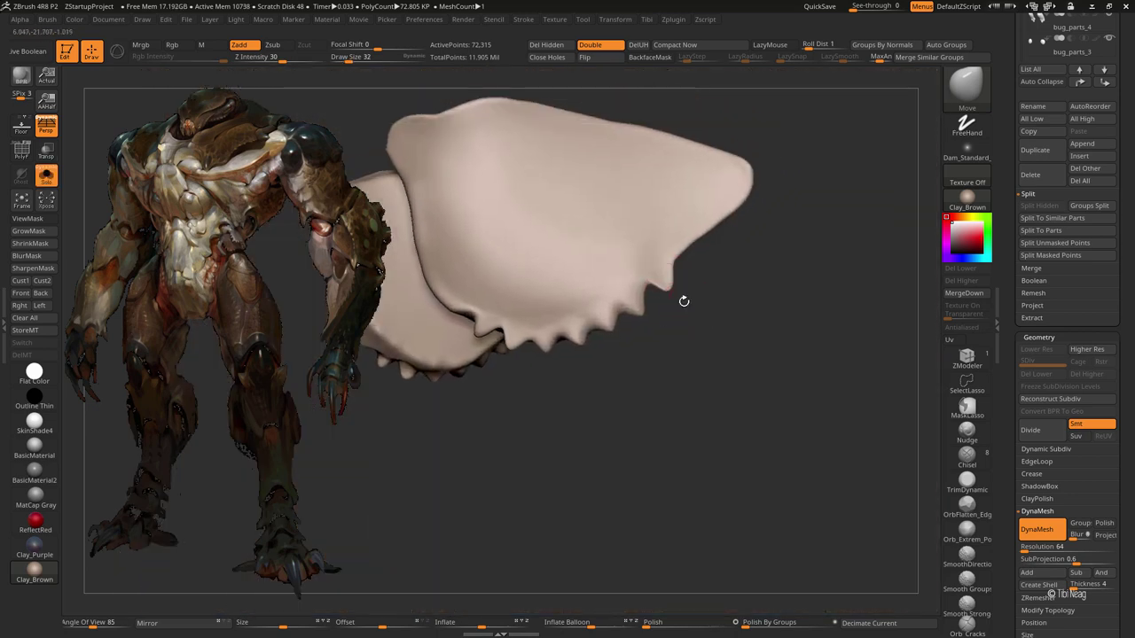
key("bracketright")
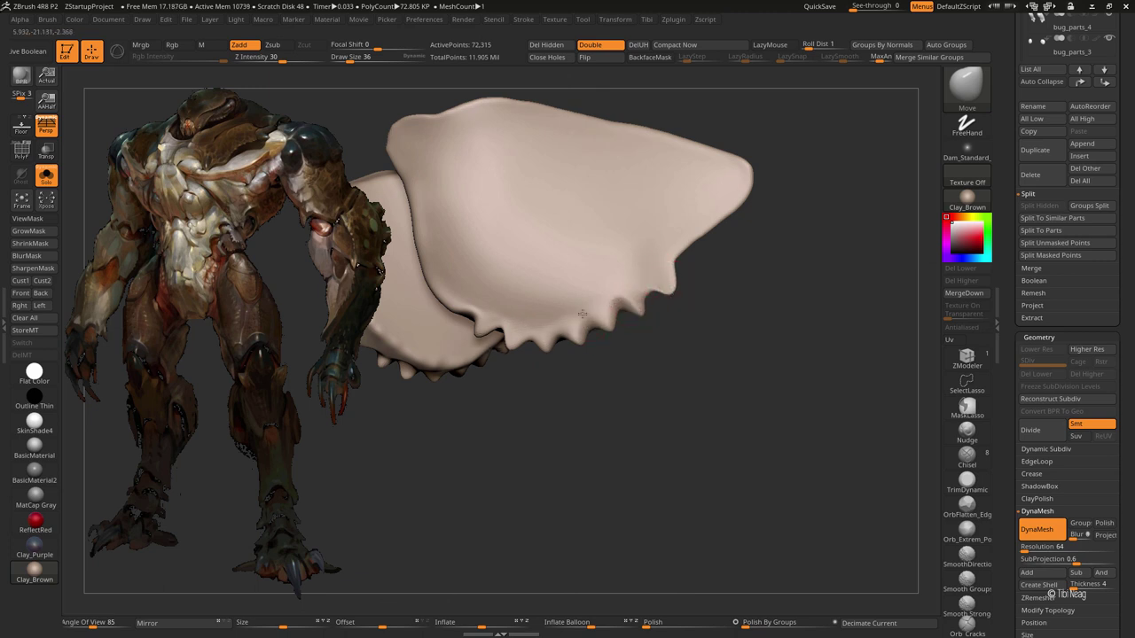
key("bracketleft")
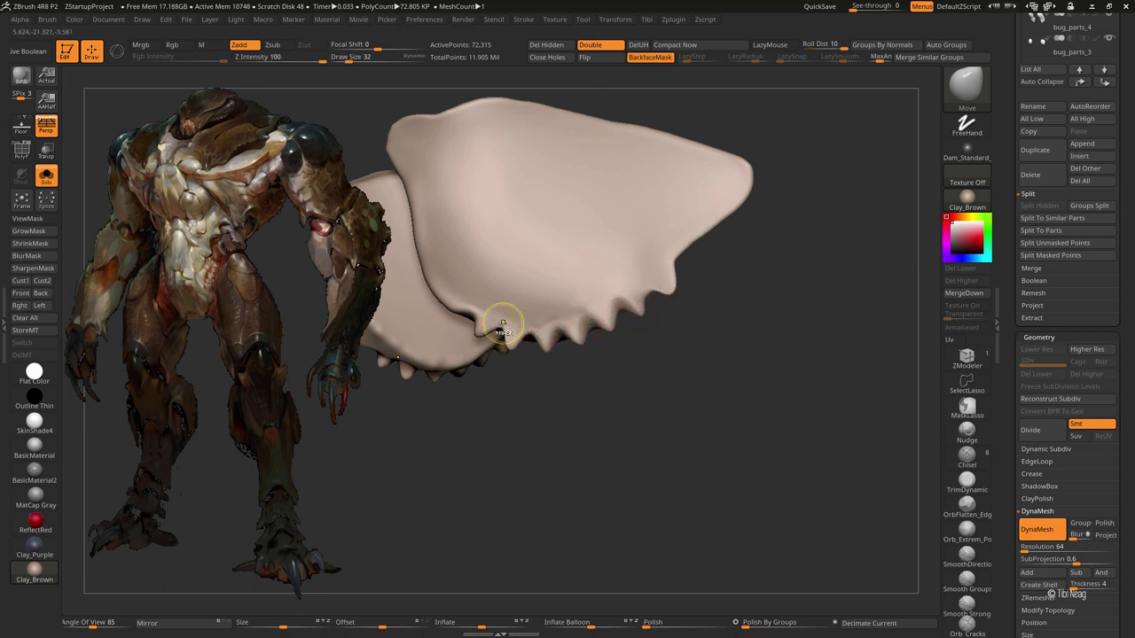
key("ctrl+z")
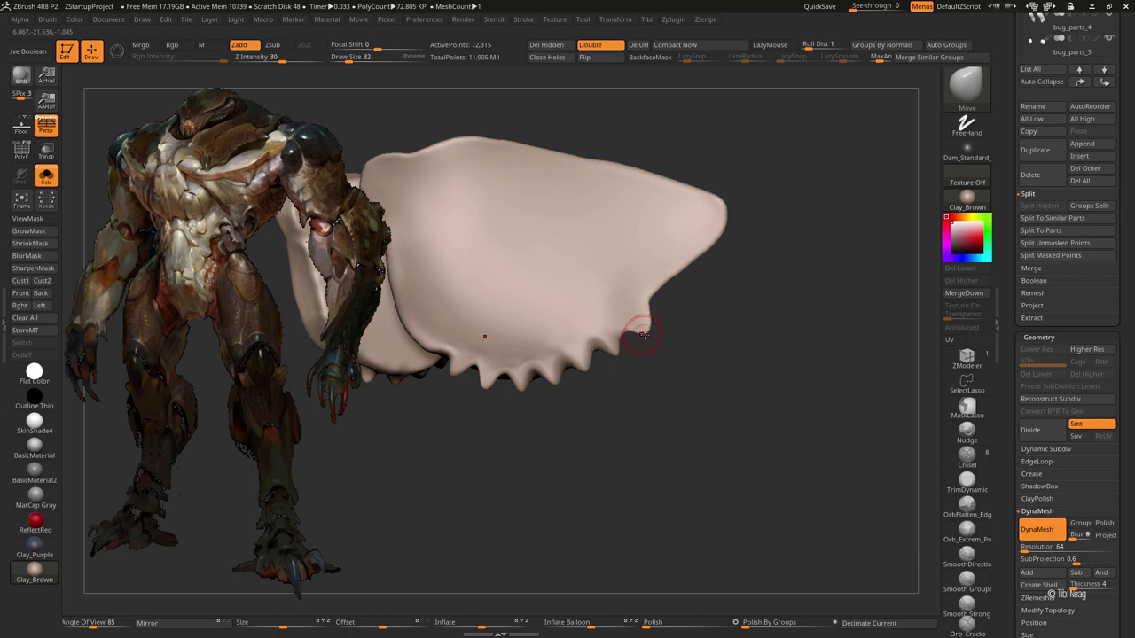
key("bracketleft")
key("ctrl+z")
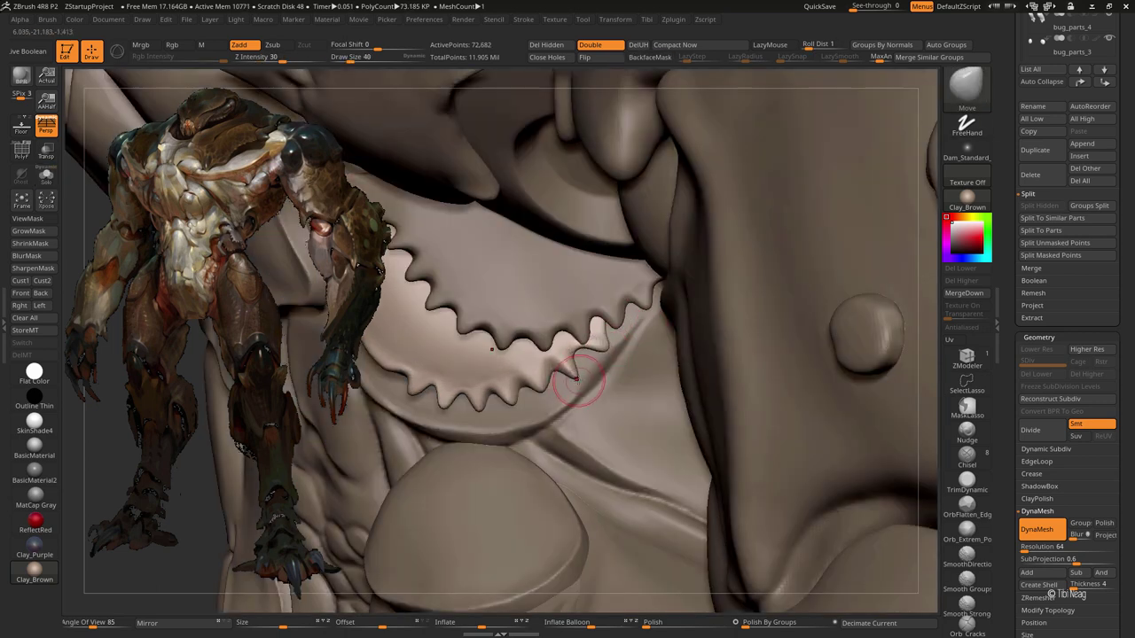
Step: Work the toothed edge with the Inflat and Move brushes while turning toward the jaw
key("b")
key("i")
key("n")
key("b")
key("m")
key("v")
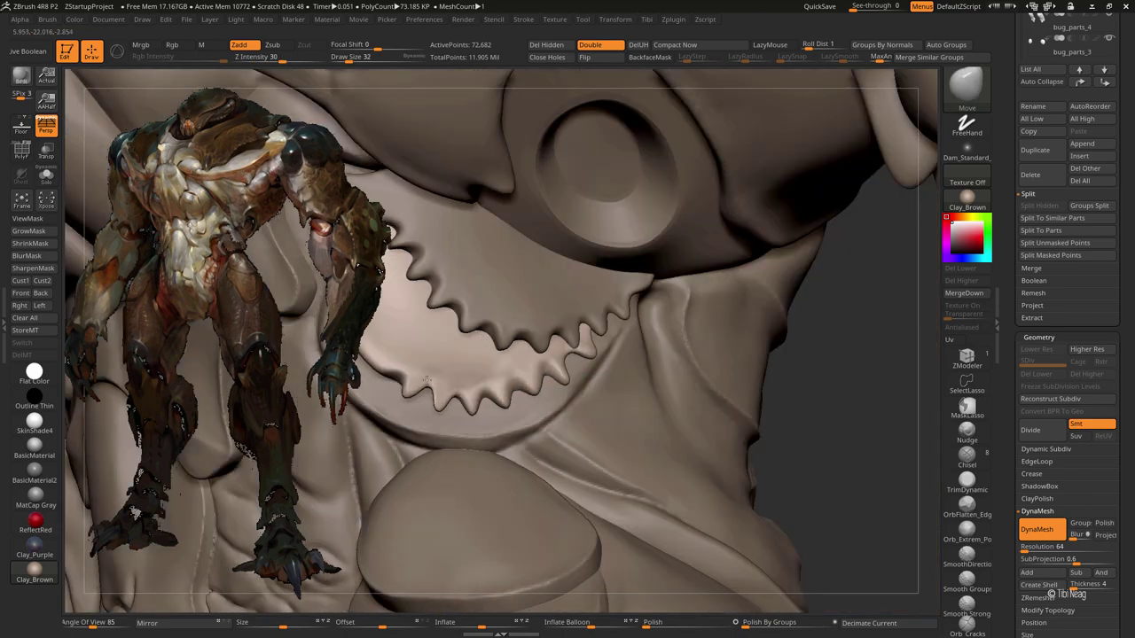
right_click_drag(482, 354, 479, 384)
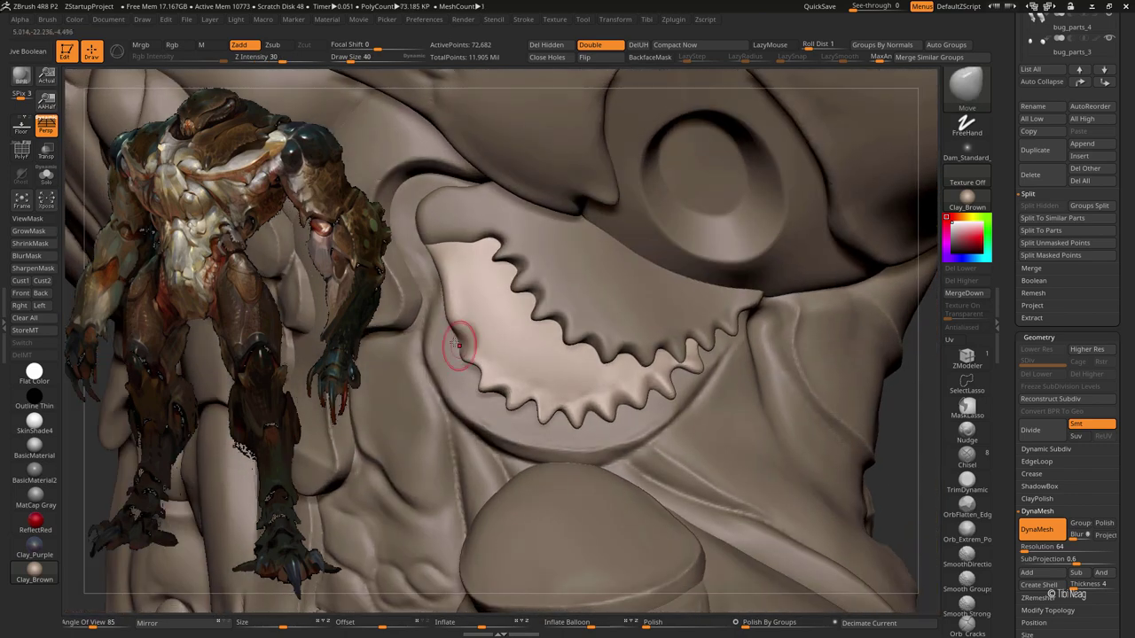
Step: Inflate and pull the jaw edge again with a larger brush, checking it soloed and framed
key("b")
key("i")
key("n")
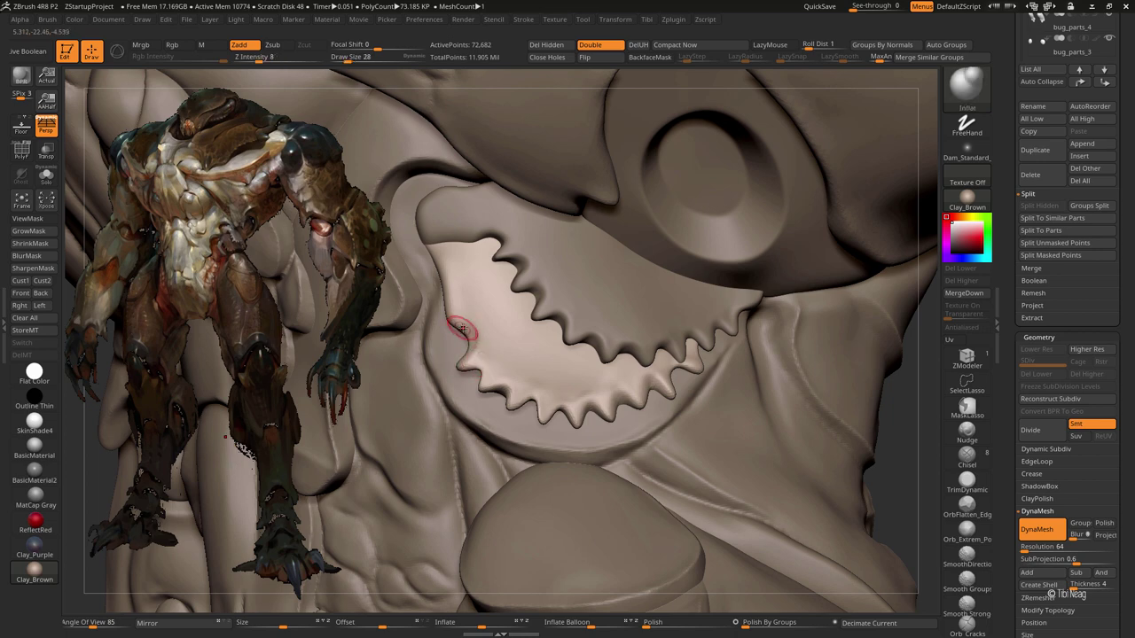
key("b")
key("m")
key("v")
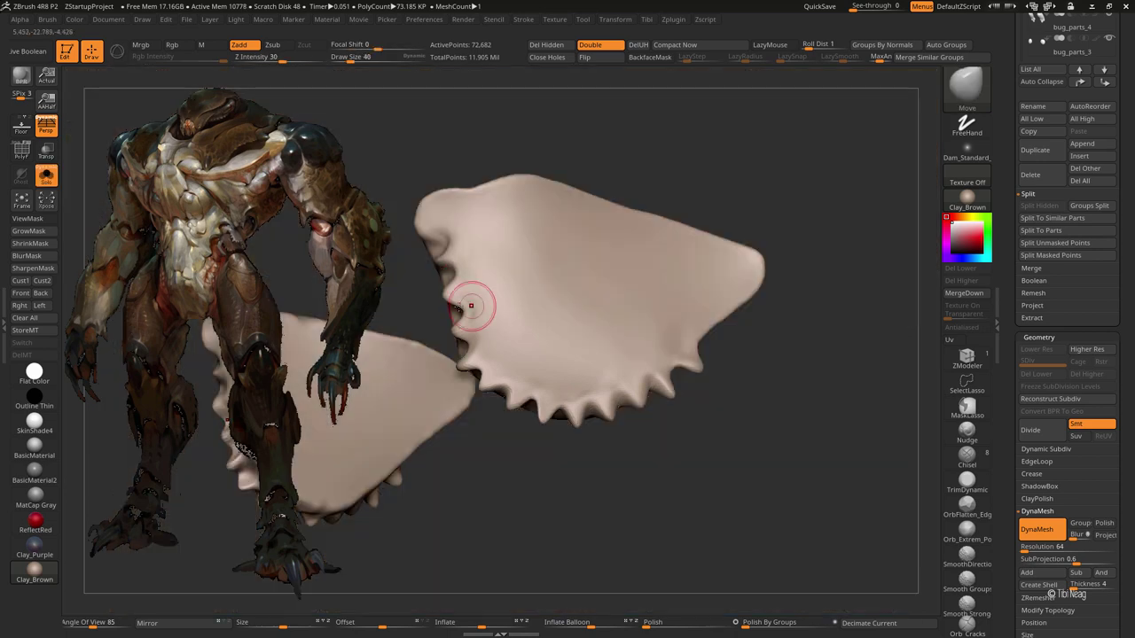
key("bracketright")
key("bracketright")
key("bracketright")
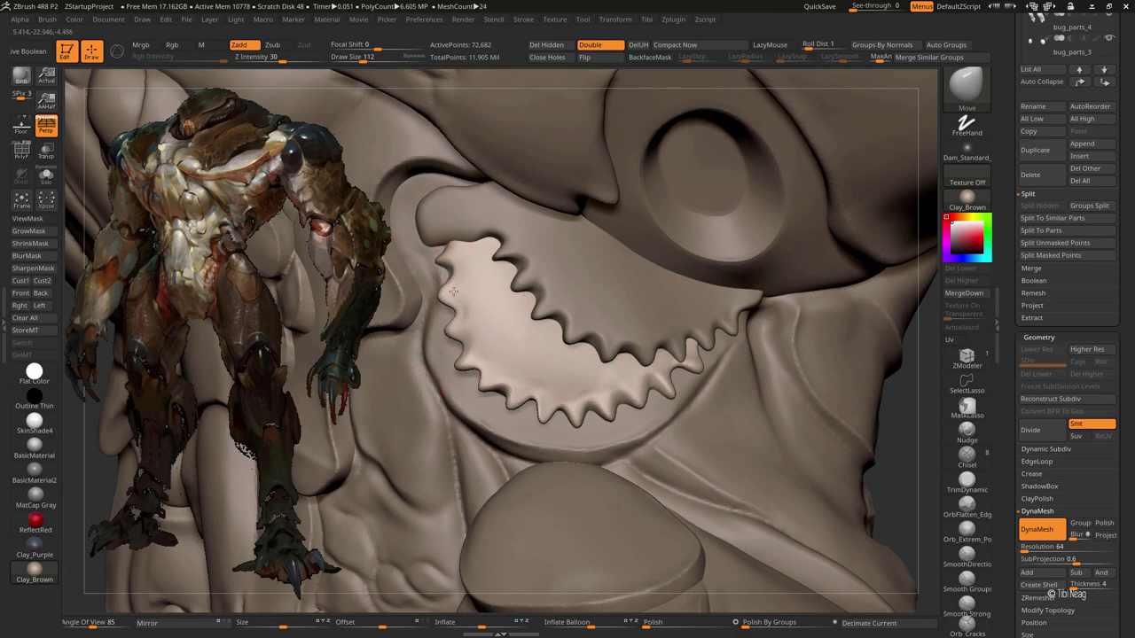
key("shift+s")
key("f")
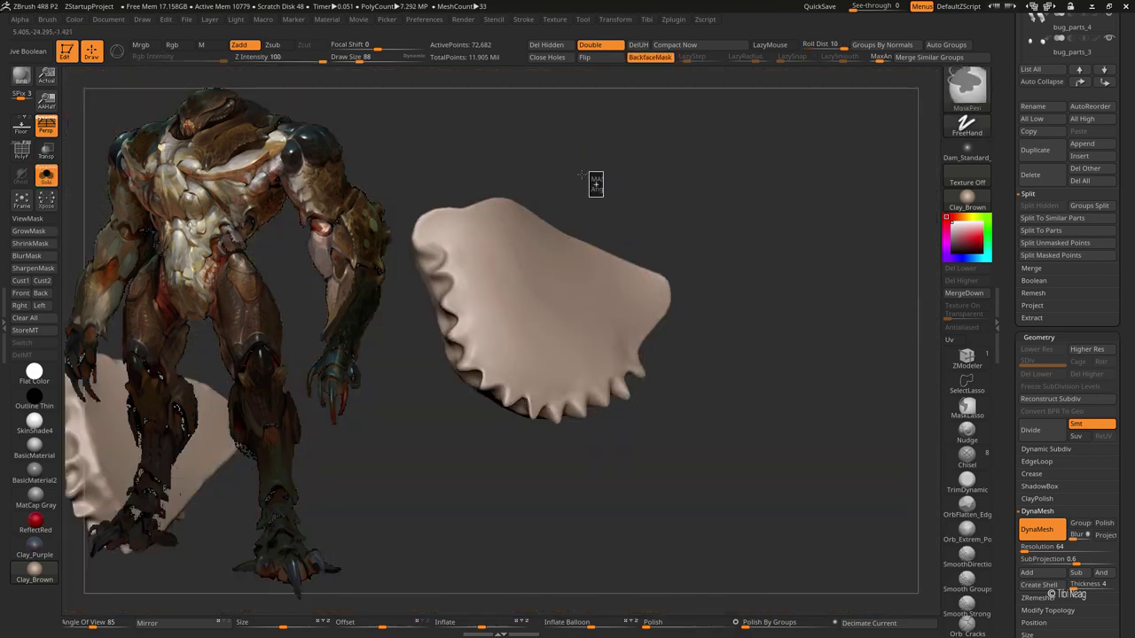
key("shift+s")
Step: Smooth the jaw's teeth, then build up clay on the soloed plate from several angles
key("shift")
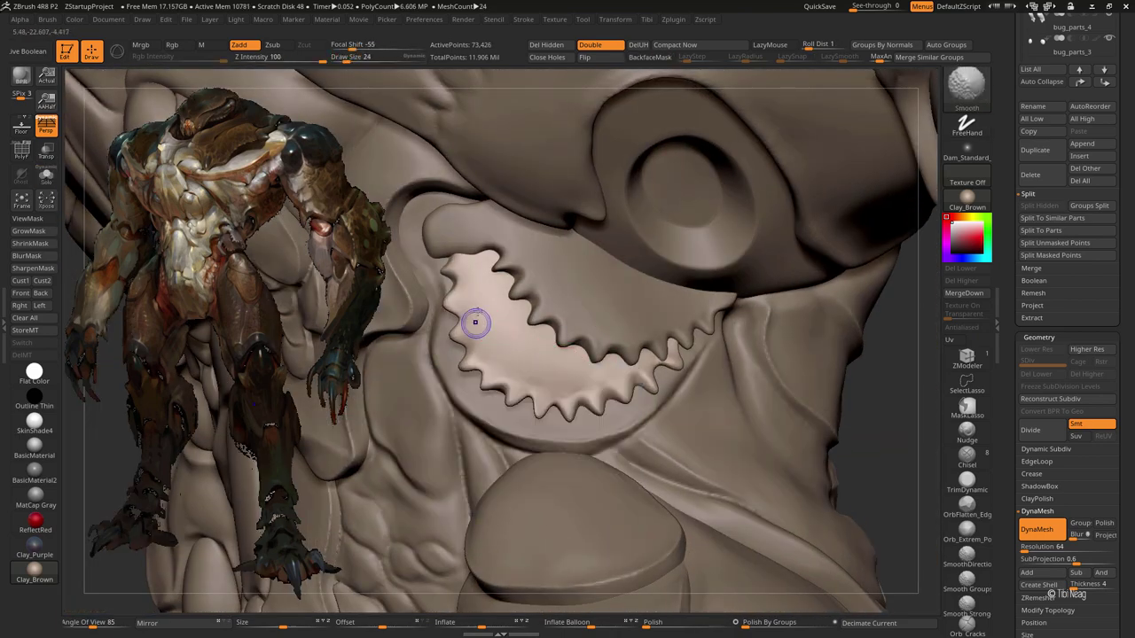
mouse_move(632, 381)
left_mouse_down("shift")
mouse_move(684, 398)
mouse_move(552, 244)
mouse_move(457, 233)
mouse_move(545, 310)
left_mouse_up("shift")
key("shift+s")
key("b")
key("c")
key("l")
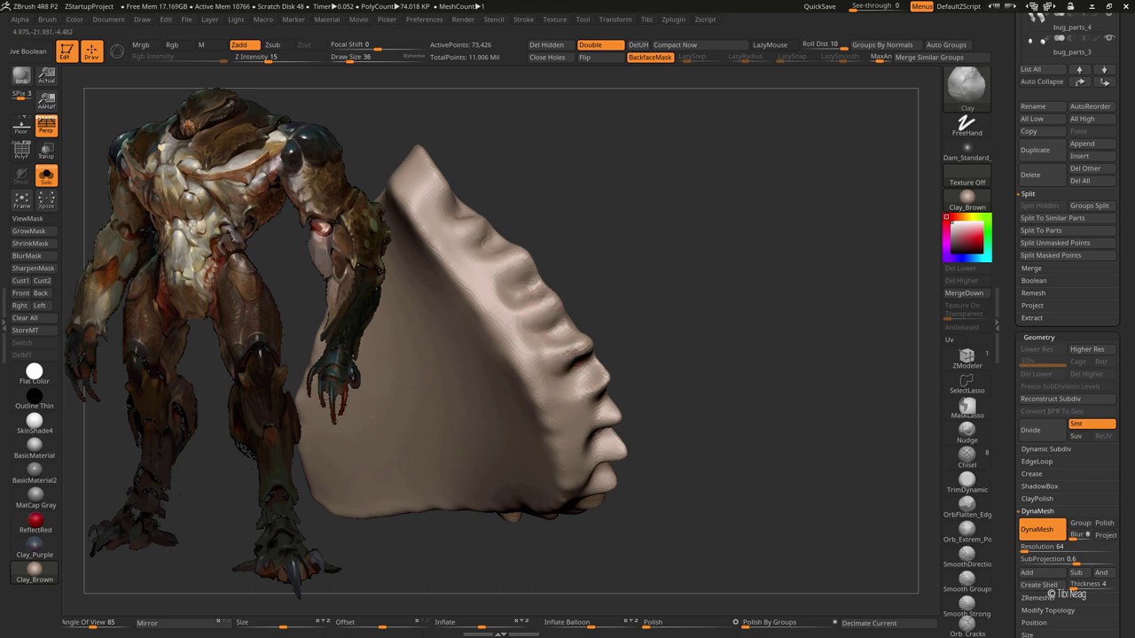
mouse_move(648, 324)
left_mouse_down()
mouse_move(544, 329)
mouse_move(585, 301)
mouse_move(560, 288)
mouse_move(576, 299)
mouse_move(554, 297)
mouse_move(577, 306)
mouse_move(604, 358)
mouse_move(556, 279)
mouse_move(595, 305)
mouse_move(590, 249)
mouse_move(599, 270)
mouse_move(608, 263)
left_mouse_up()
mouse_move(597, 324)
left_mouse_down()
mouse_move(611, 266)
mouse_move(608, 195)
mouse_move(616, 202)
left_mouse_up()
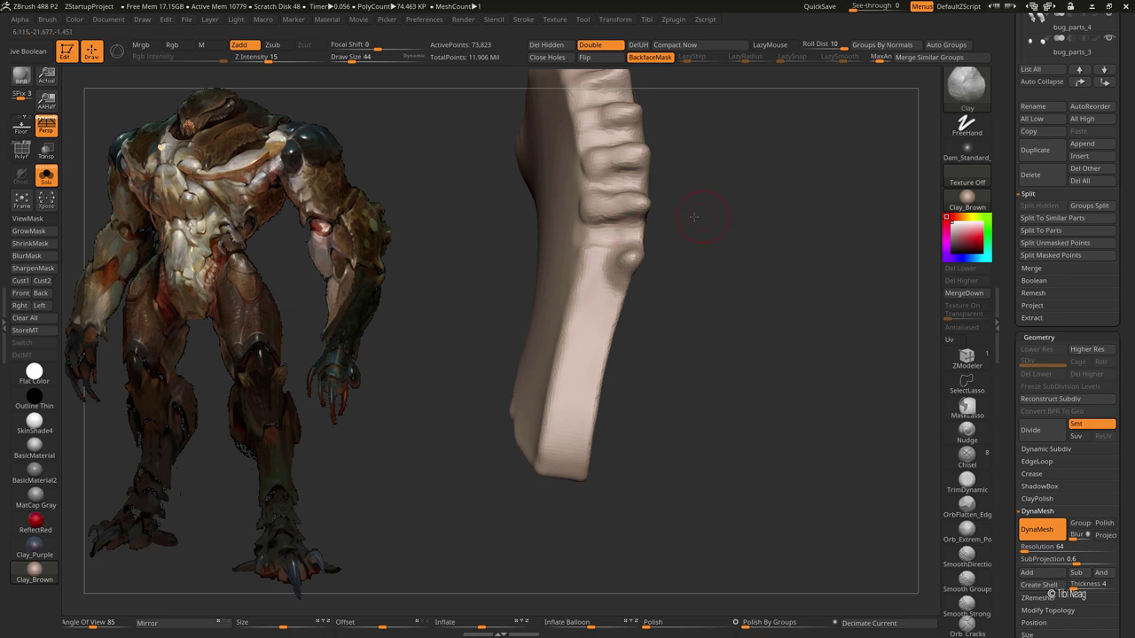
mouse_move(694, 216)
left_mouse_down()
mouse_move(600, 258)
mouse_move(750, 349)
mouse_move(600, 276)
left_mouse_up()
left_click_drag(619, 220, 519, 342)
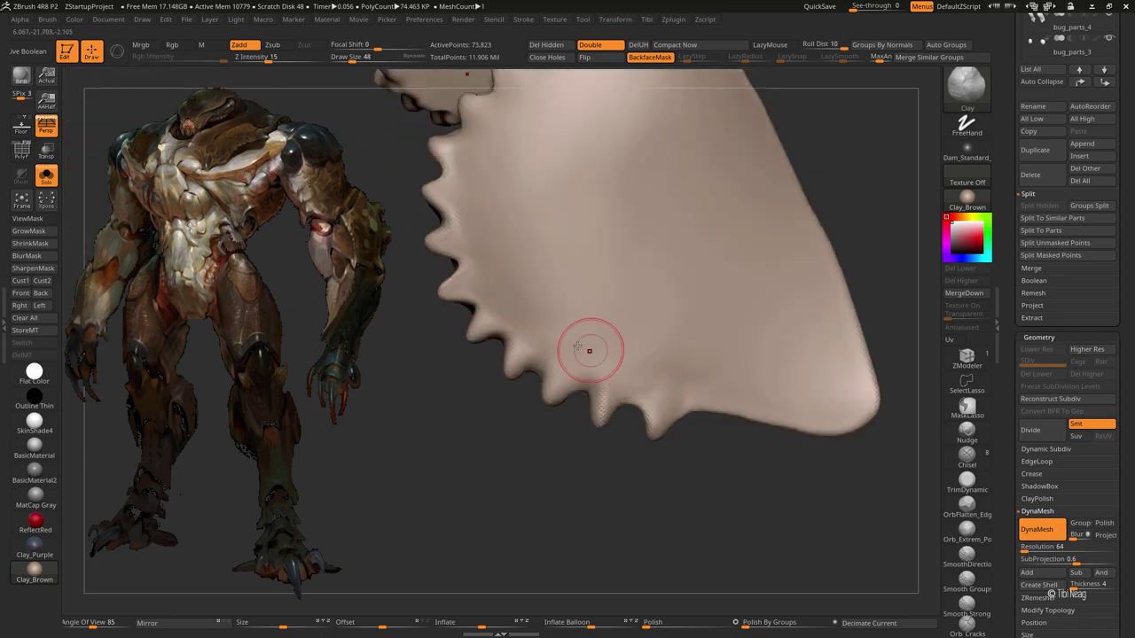
left_click_drag(451, 190, 482, 215)
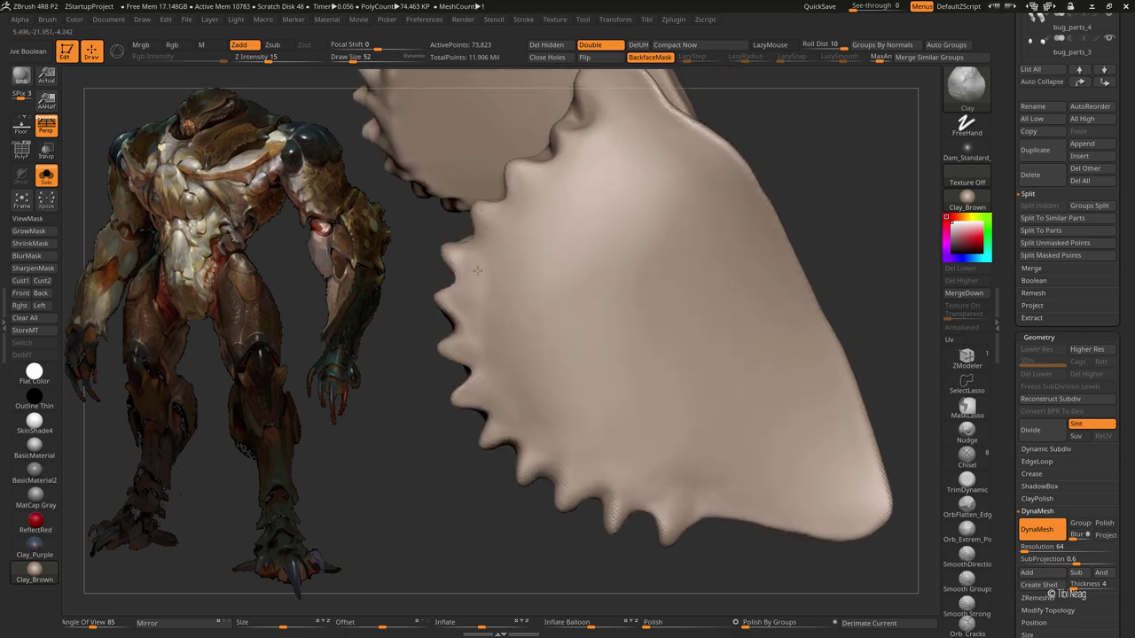
Step: Pull the jaw plate's top spike upward with the Move brush, checking it against the body
key("b")
key("m")
key("v")
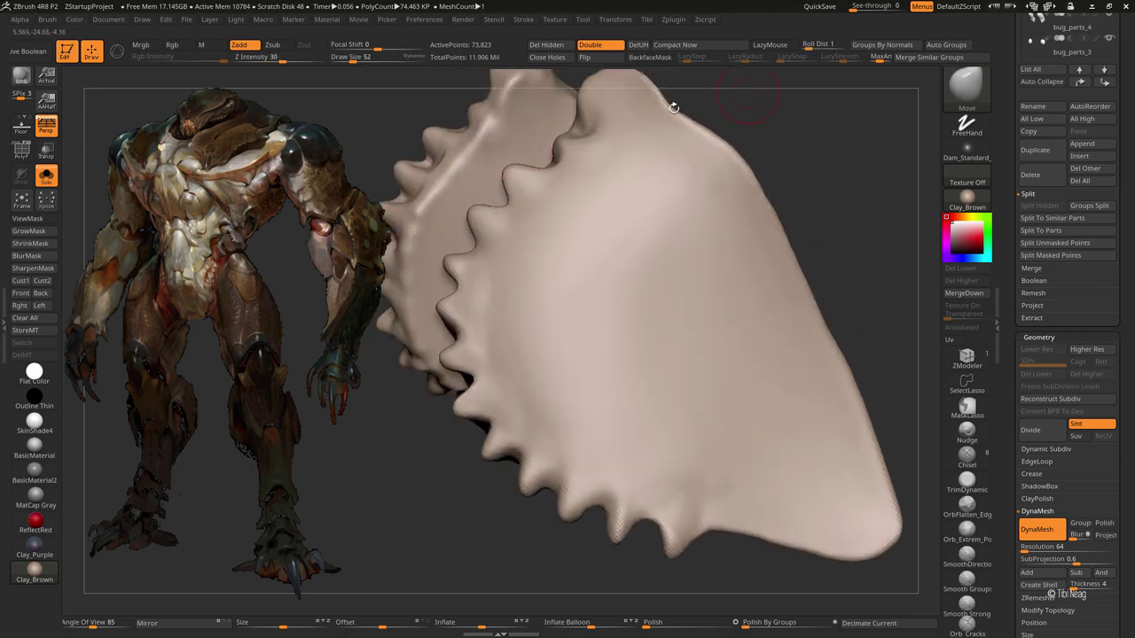
key("alt+s")
left_click_drag(550, 139, 558, 120)
key("alt+s")
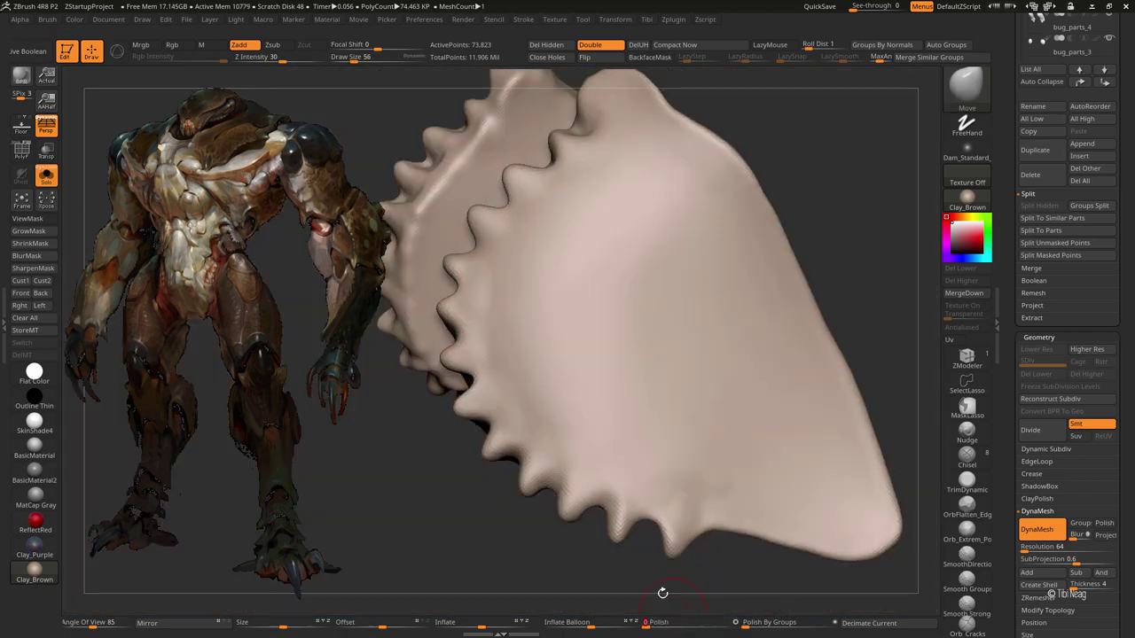
key("alt+s")
right_click_drag(462, 356, 468, 335)
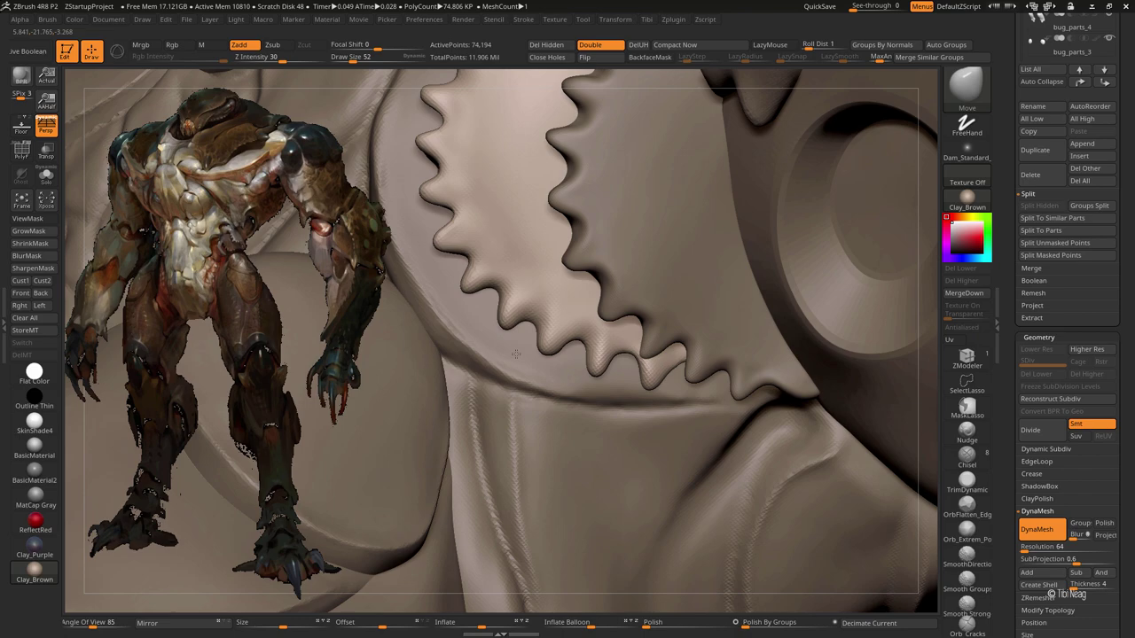
mouse_move(558, 142)
right_mouse_down("ctrl")
mouse_move(801, 196)
mouse_move(692, 266)
right_mouse_up("ctrl")
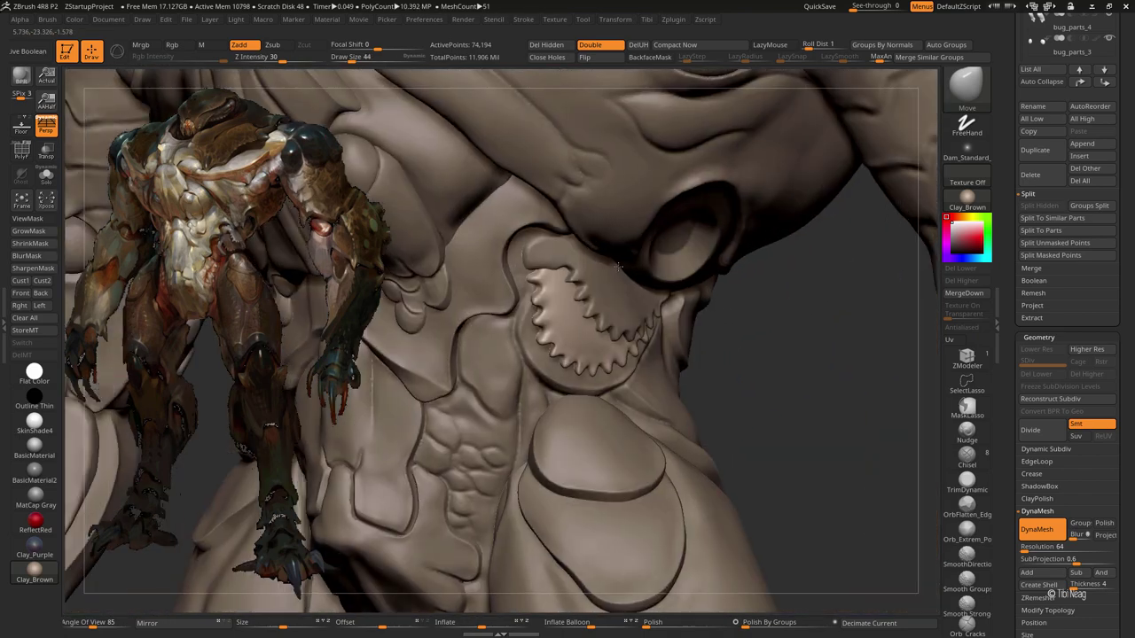
Step: Polish the jaw plate with hPolish, then unsolo and frame the whole creature
left_click(568, 337, "alt")
left_click(46, 174)
key("b")
key("h")
key("p")
key("ctrl+shift+s")
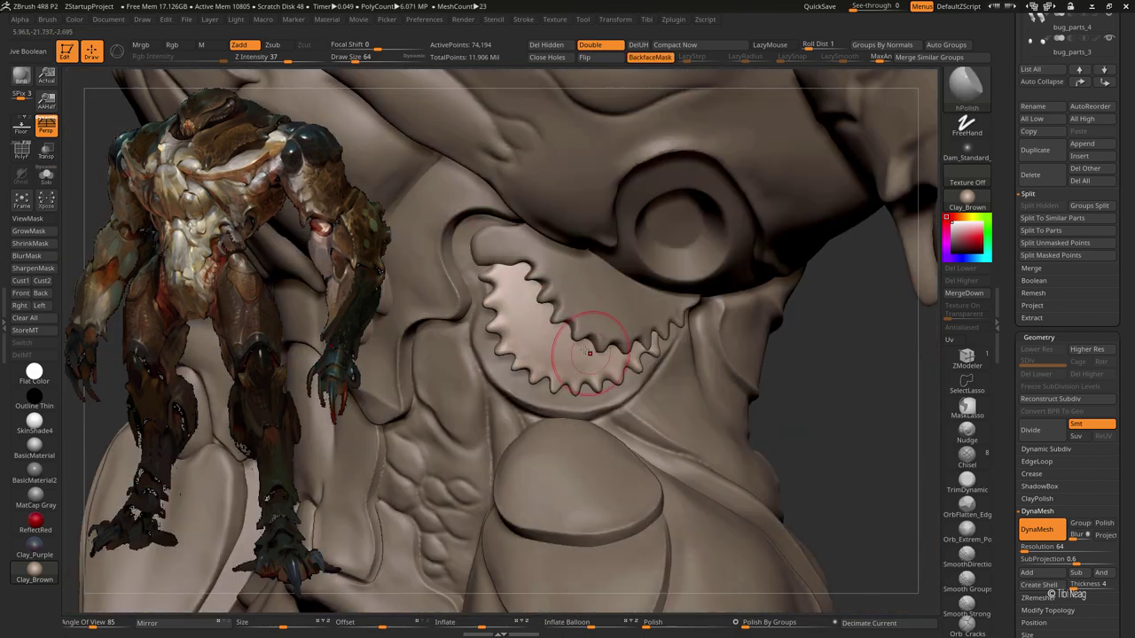
key("ctrl+shift+s")
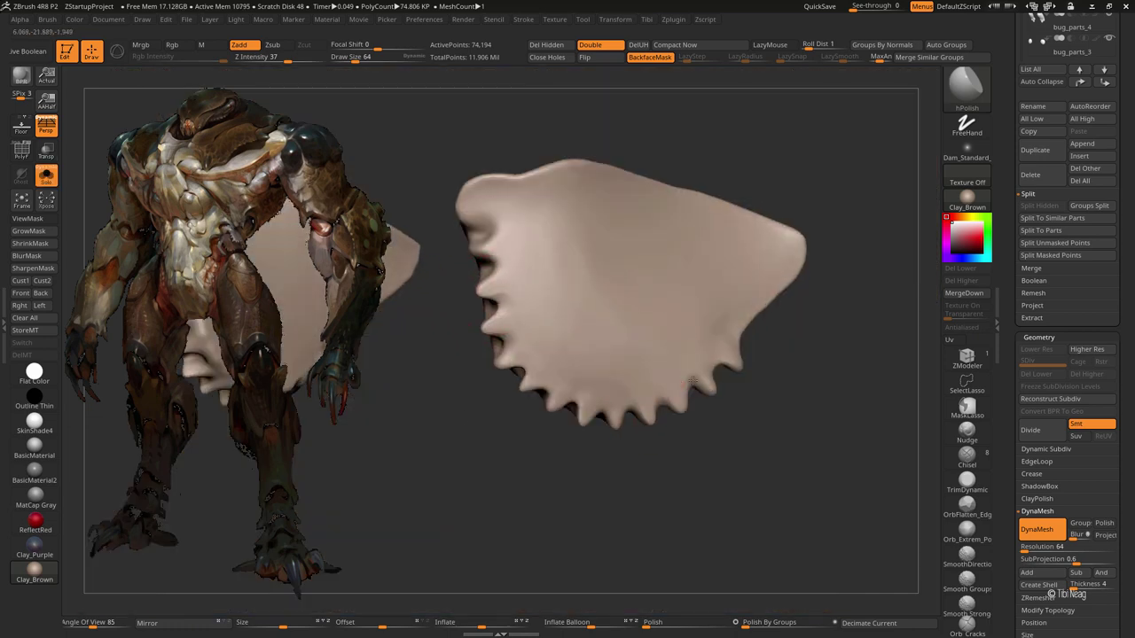
key("ctrl+shift+s")
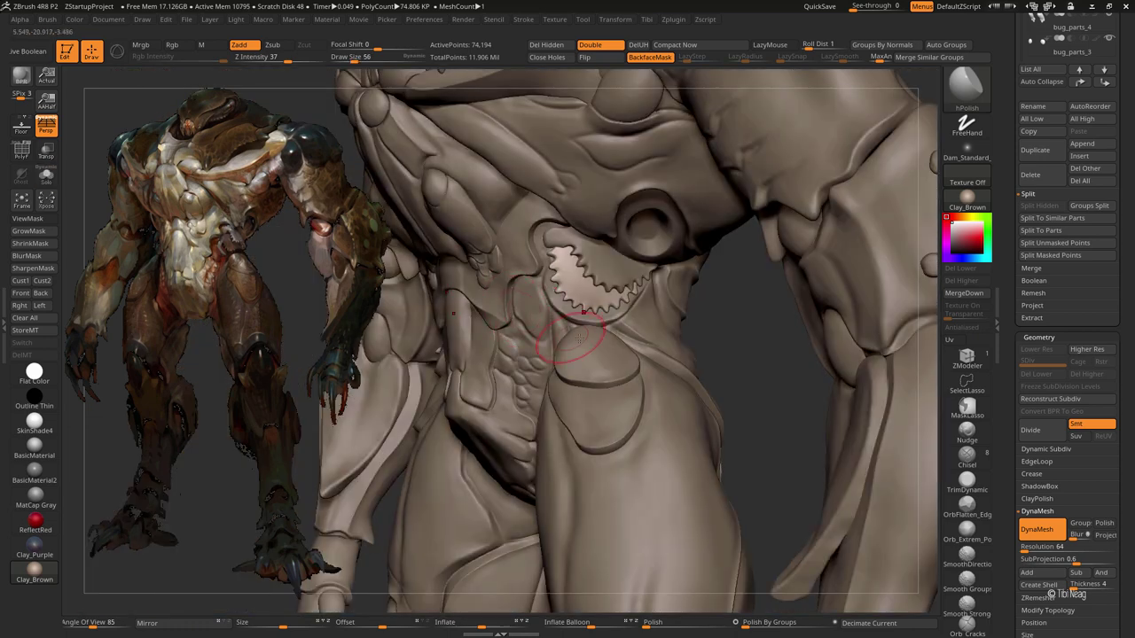
key("f")
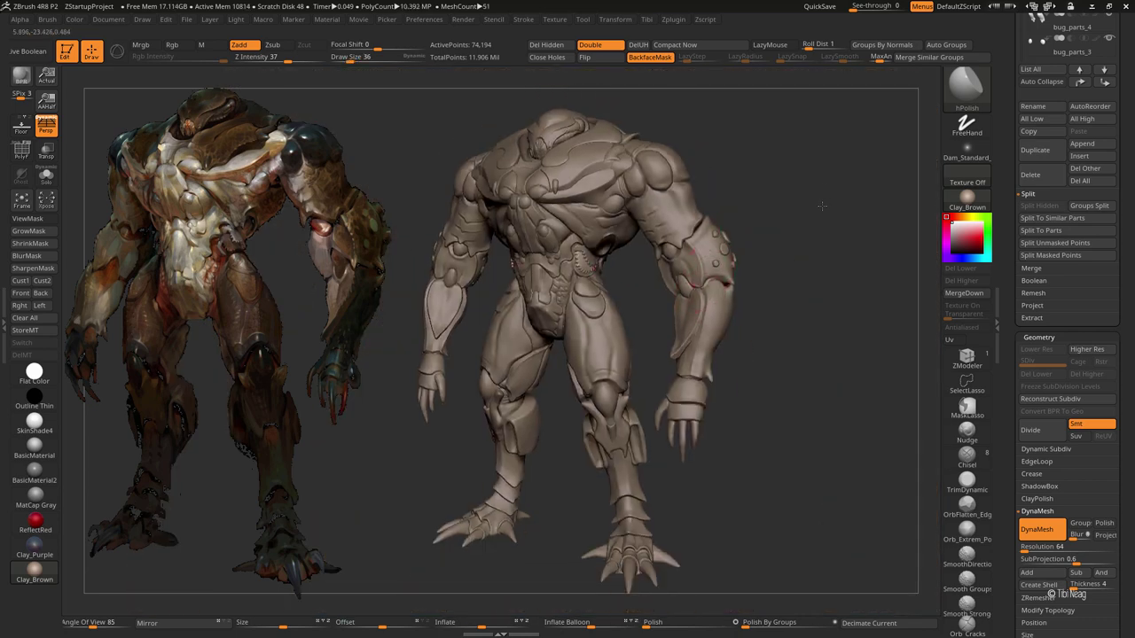
right_click_drag(694, 297, 795, 207, "ctrl")
Step: Save the Bug51 subtool as a ZTool, then mask a strip on bug_parts_6's upper socket rim
key("ctrl+shift+s")
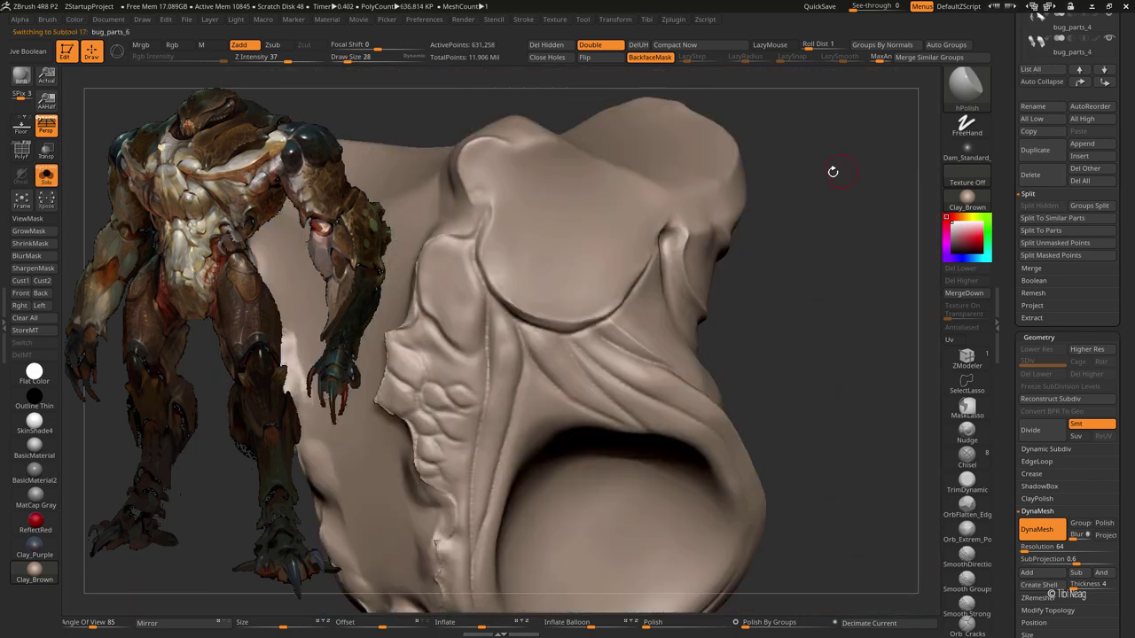
scroll(1020, 237, "up", 5)
left_click(1020, 237)
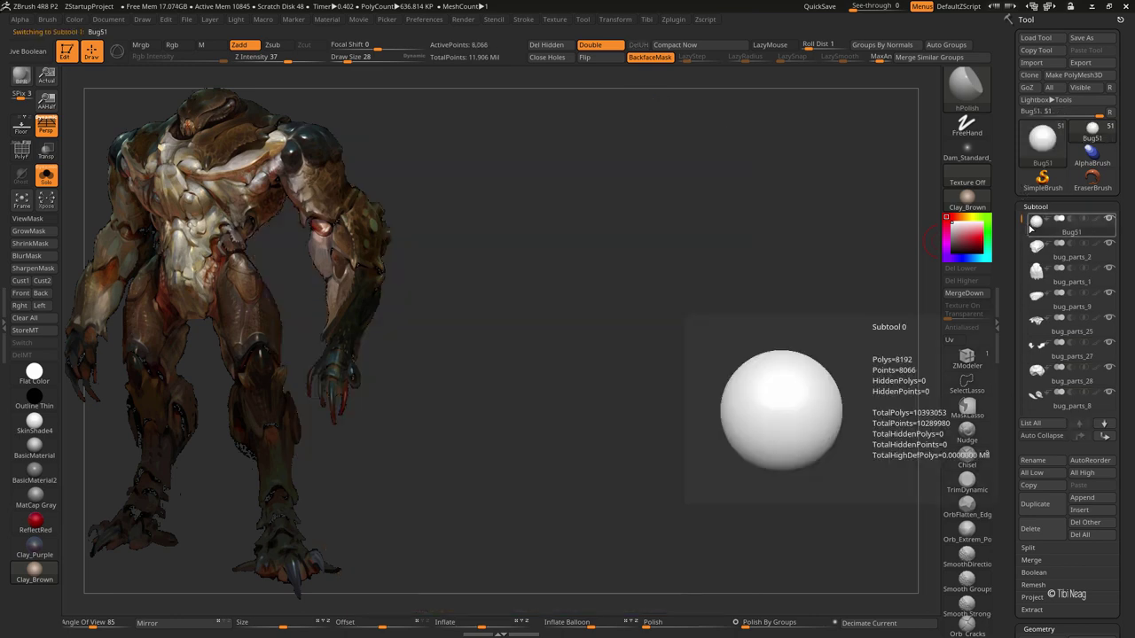
key("ctrl+s")
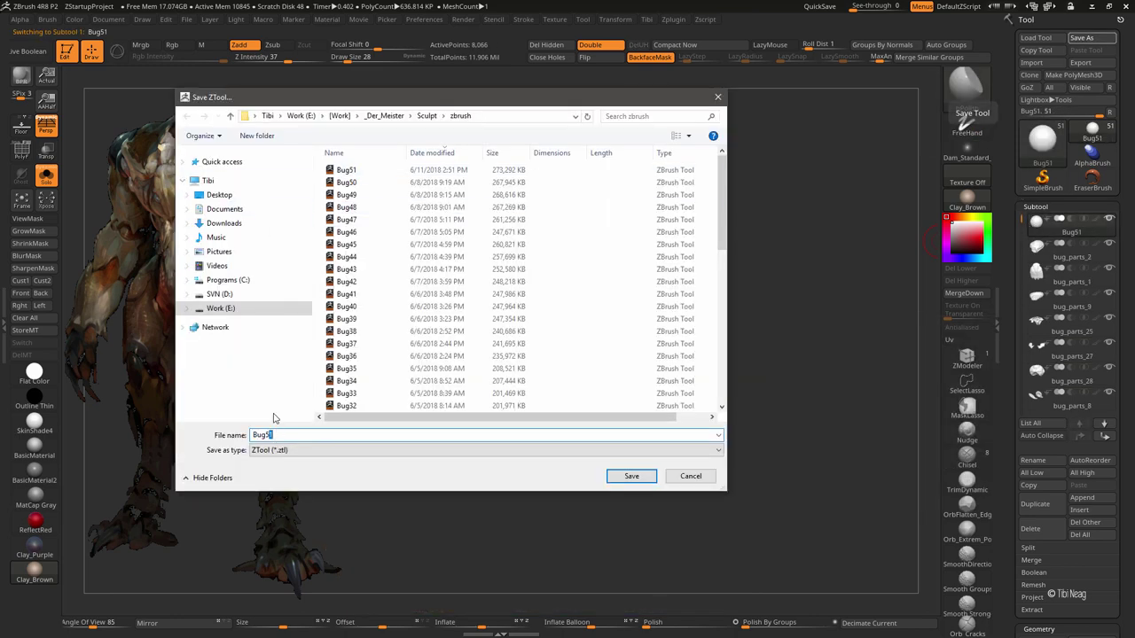
key("Return")
mouse_move(524, 263)
right_mouse_down()
mouse_move(494, 228)
mouse_move(486, 240)
right_mouse_up()
left_click_drag(486, 217, 471, 305, "ctrl")
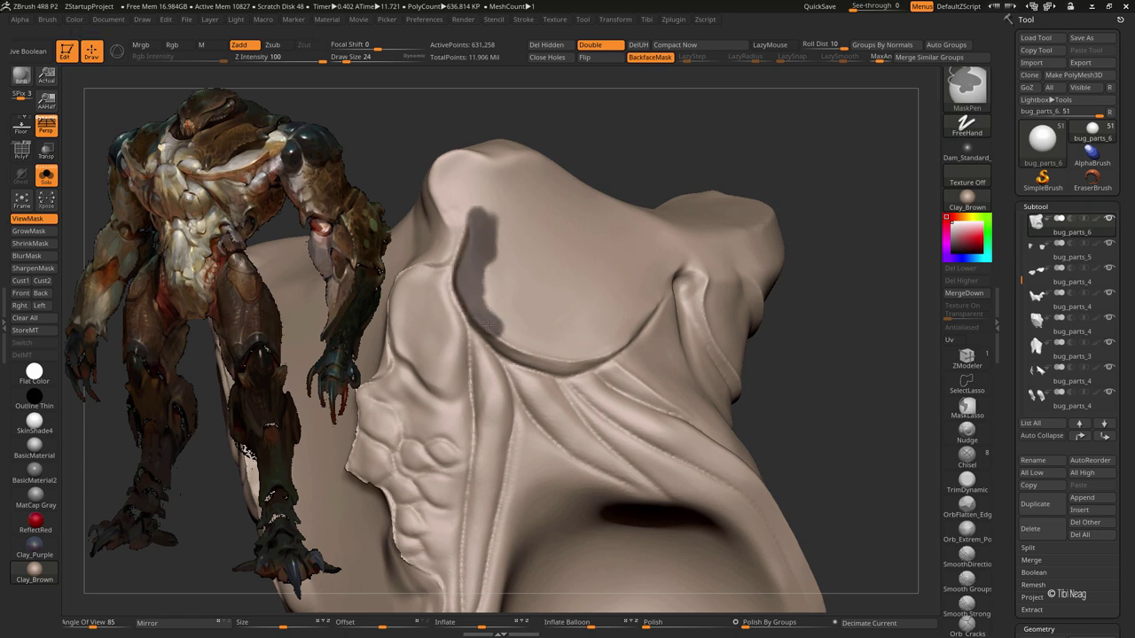
Step: Extend the mask over the socket's upper rim and right side, then Split Masked Points into bug_parts_7
mouse_move(498, 341)
left_mouse_down("ctrl")
mouse_move(506, 222)
mouse_move(571, 282)
mouse_move(576, 335)
mouse_move(543, 359)
mouse_move(612, 297)
mouse_move(598, 314)
mouse_move(530, 251)
mouse_move(475, 248)
mouse_move(612, 284)
mouse_move(489, 248)
mouse_move(550, 229)
mouse_move(558, 251)
mouse_move(635, 310)
mouse_move(622, 327)
left_mouse_up("ctrl")
mouse_move(525, 329)
left_mouse_down()
mouse_move(609, 375)
mouse_move(652, 362)
mouse_move(631, 363)
mouse_move(656, 323)
left_mouse_up()
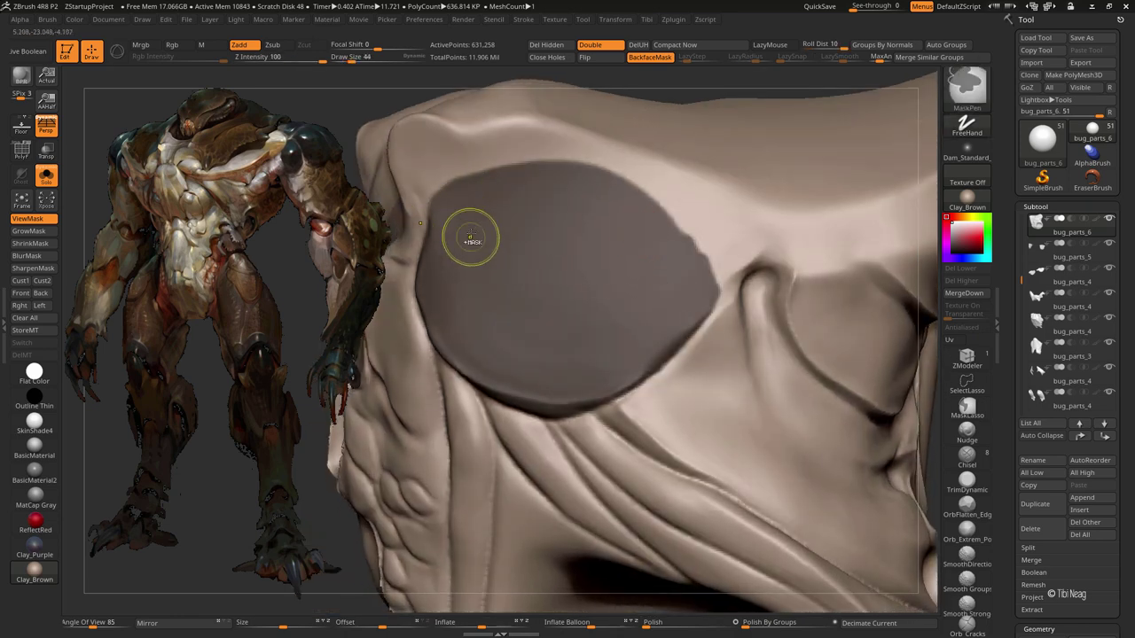
mouse_move(469, 234)
left_mouse_down("ctrl")
mouse_move(514, 164)
mouse_move(646, 197)
mouse_move(684, 294)
left_mouse_up("ctrl")
right_click_drag(676, 238, 524, 268)
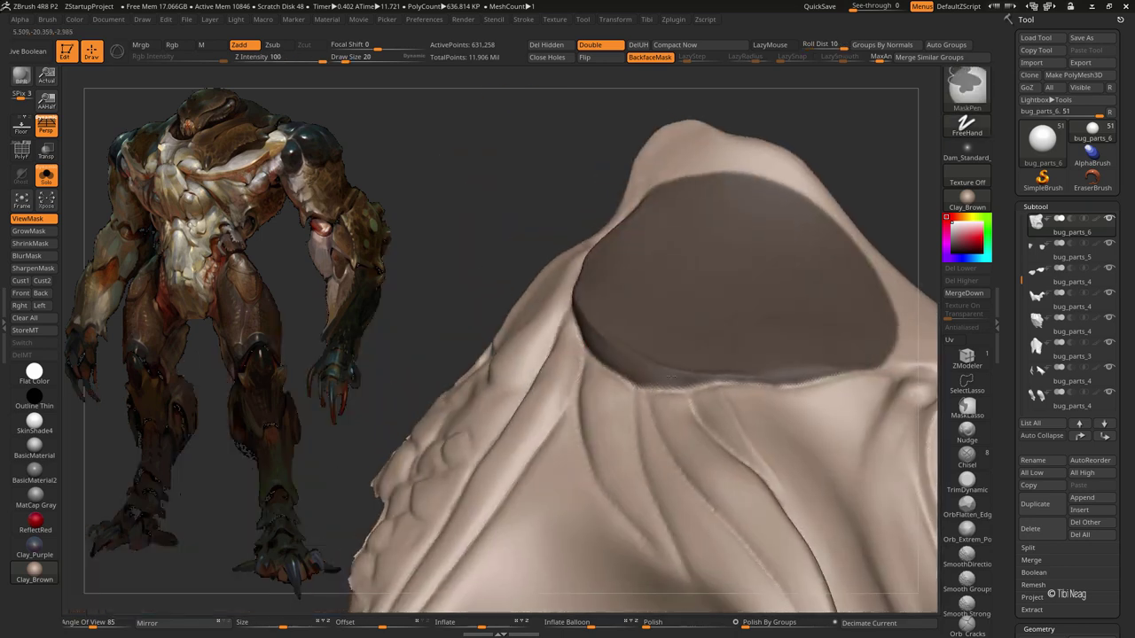
right_click_drag(840, 362, 688, 305)
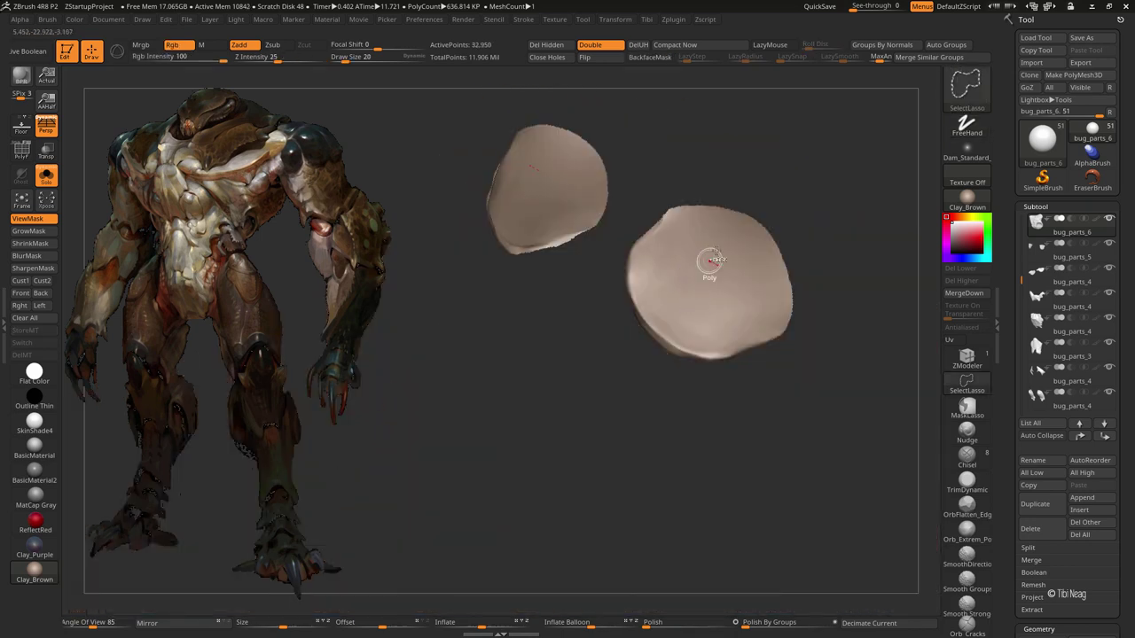
left_click(1054, 547)
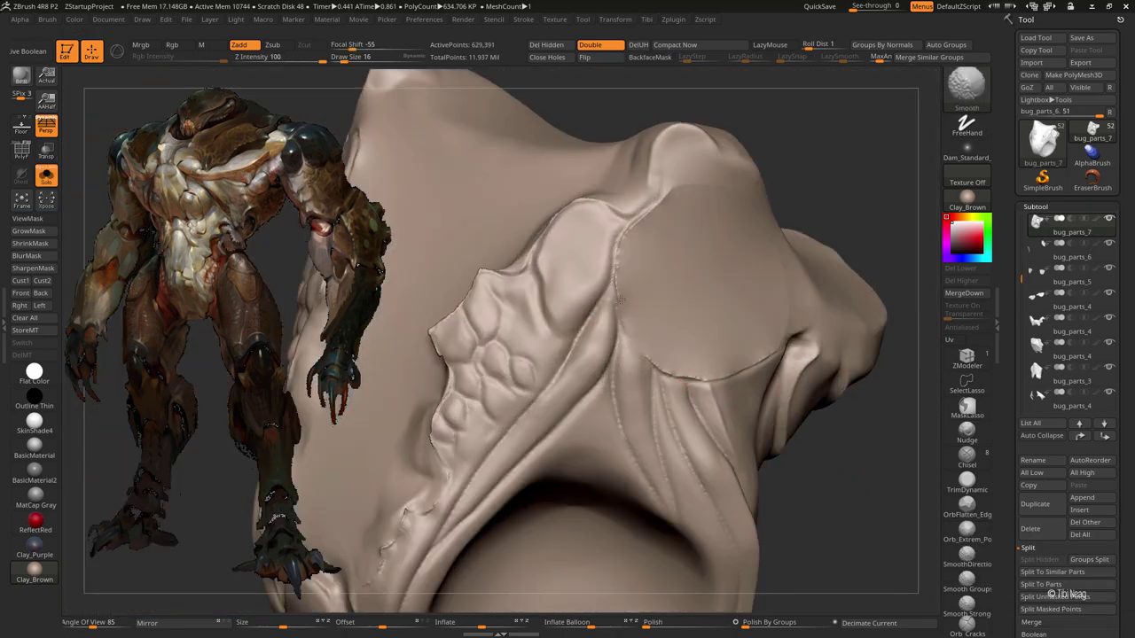
Step: Polish and smooth the crease on top of the bump with hPolish and Smooth, then frame the plate
key("b")
key("h")
key("p")
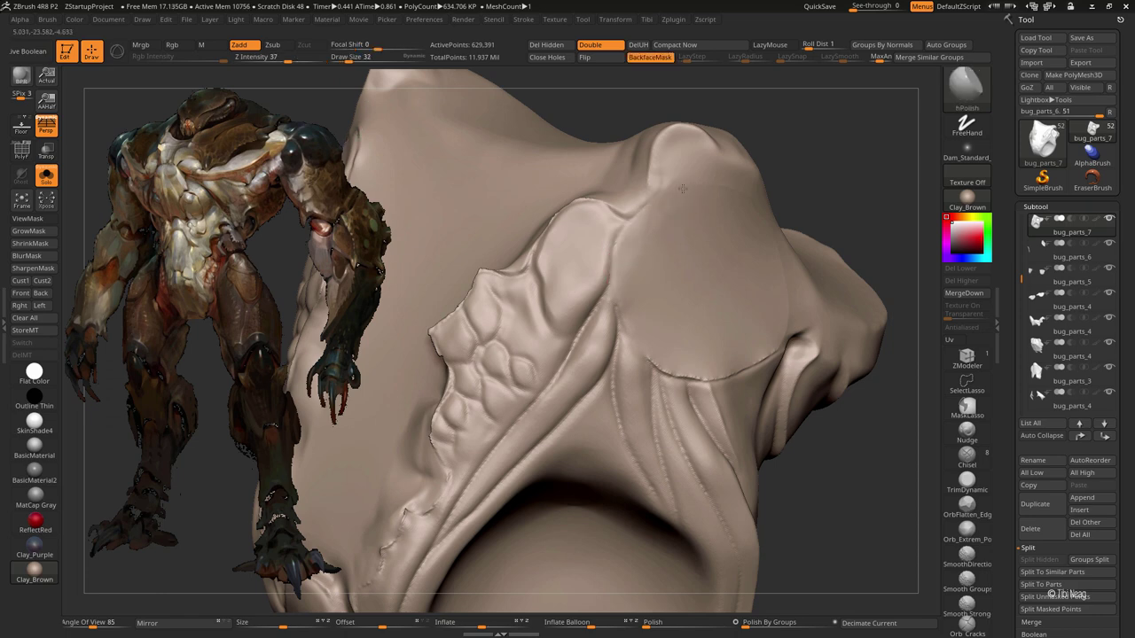
key("bracketright")
mouse_move(706, 168)
left_mouse_down()
mouse_move(664, 183)
mouse_move(679, 171)
left_mouse_up()
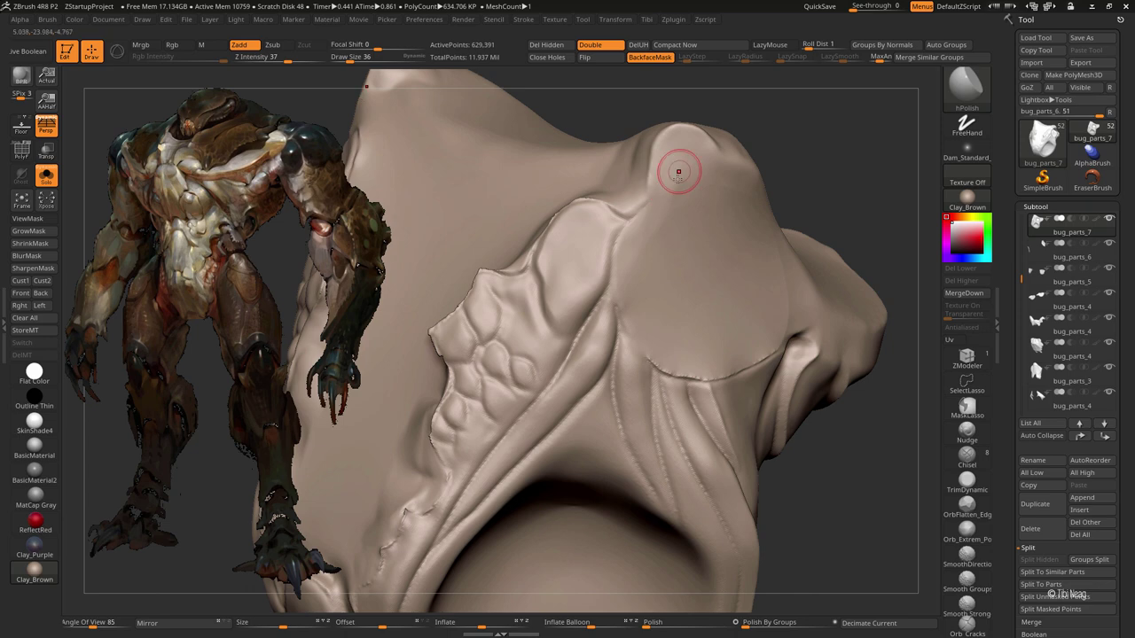
key("bracketleft")
right_click_drag(631, 287, 657, 303)
key("shift")
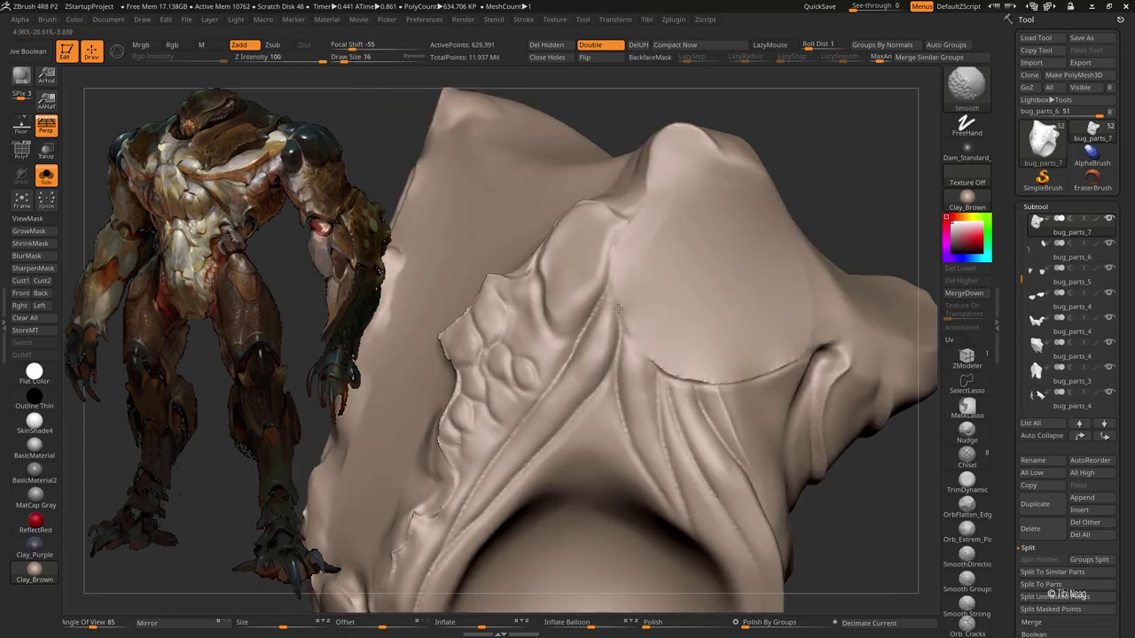
right_click_drag(698, 203, 577, 354)
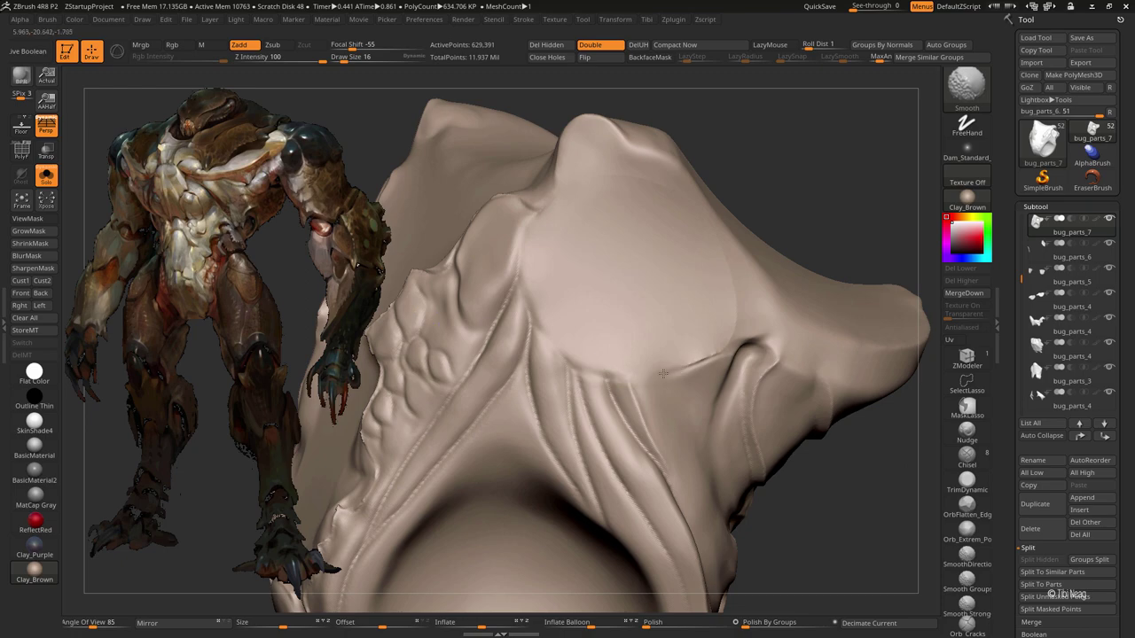
mouse_move(718, 349)
right_mouse_down()
mouse_move(672, 346)
mouse_move(412, 189)
mouse_move(481, 339)
right_mouse_up()
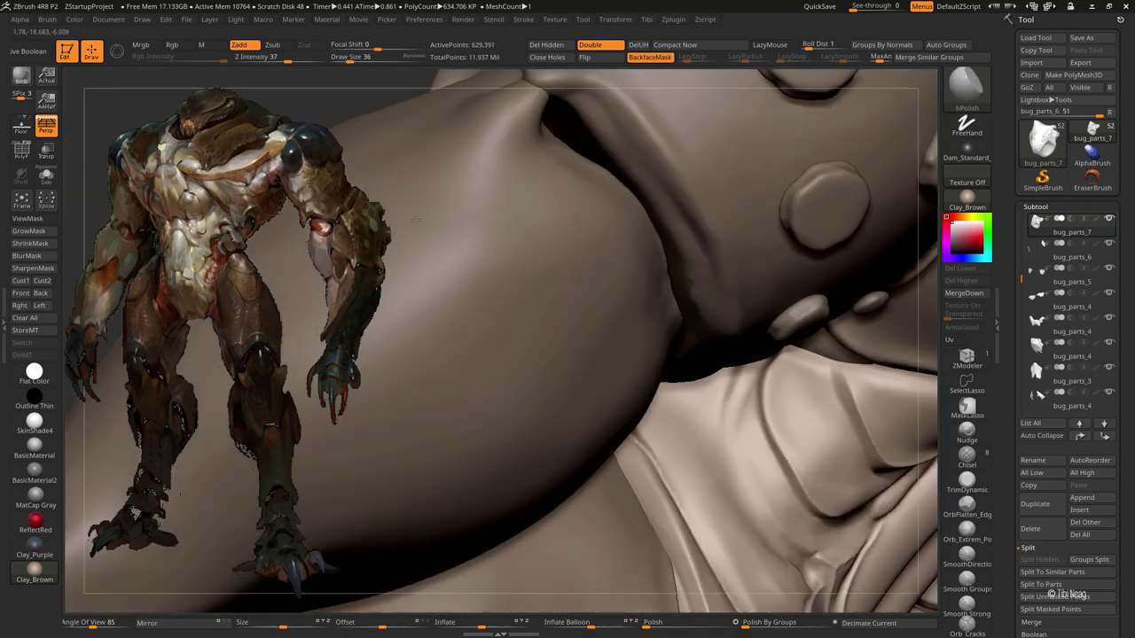
key("f")
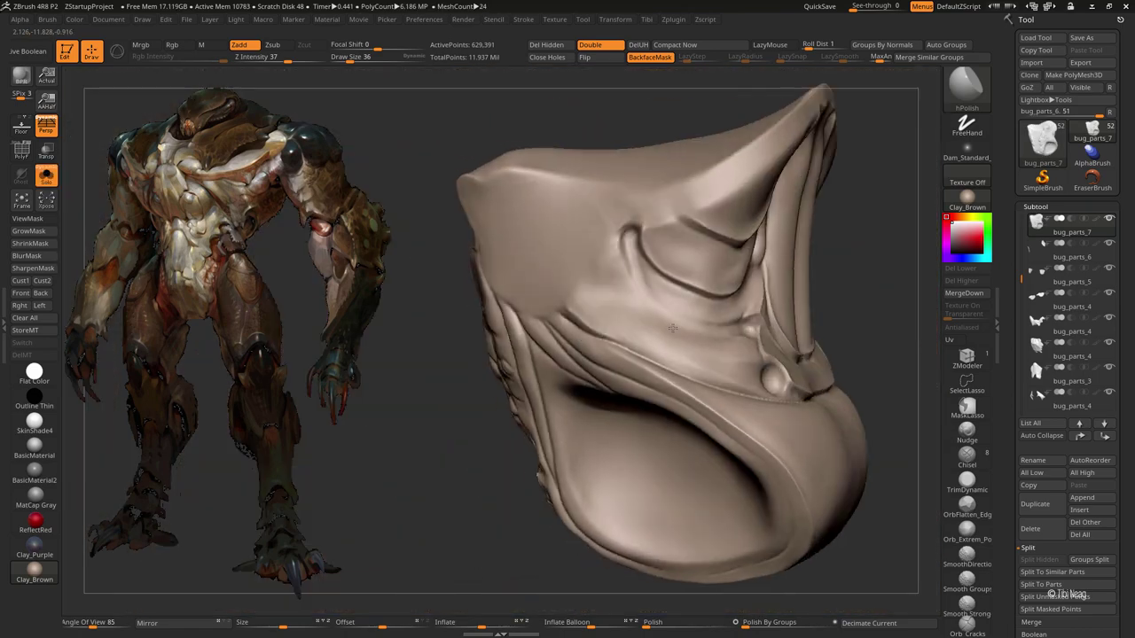
right_click_drag(672, 328, 618, 382)
Step: Build up clay along the plate's lower ridges with the Clay brush, resizing the brush as needed
key("b")
key("c")
key("l")
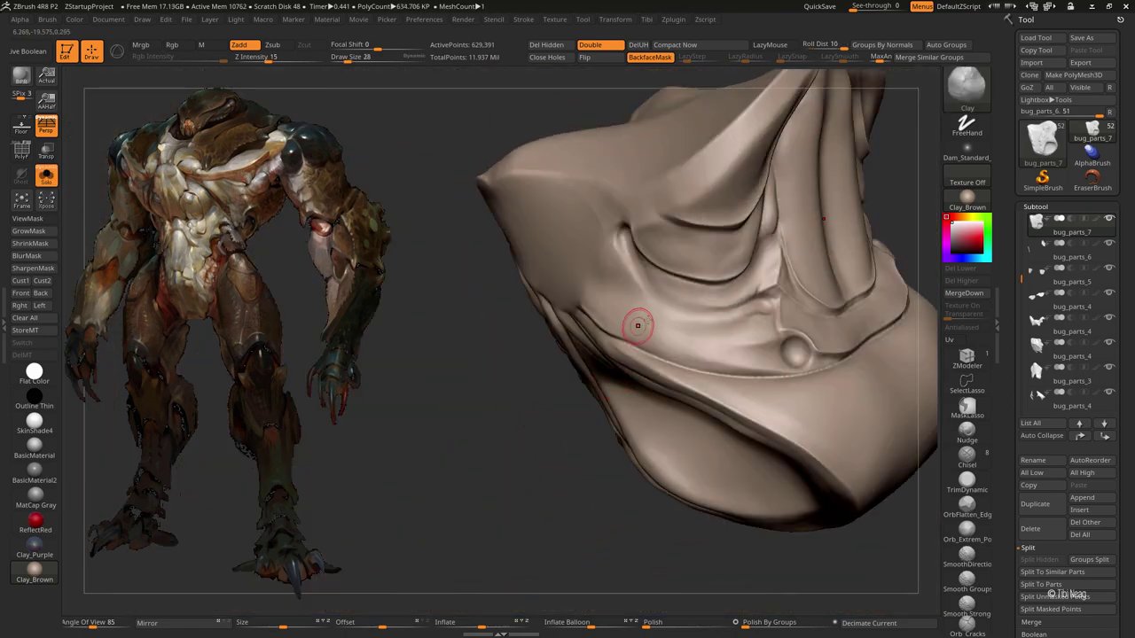
right_click_drag(655, 291, 636, 250)
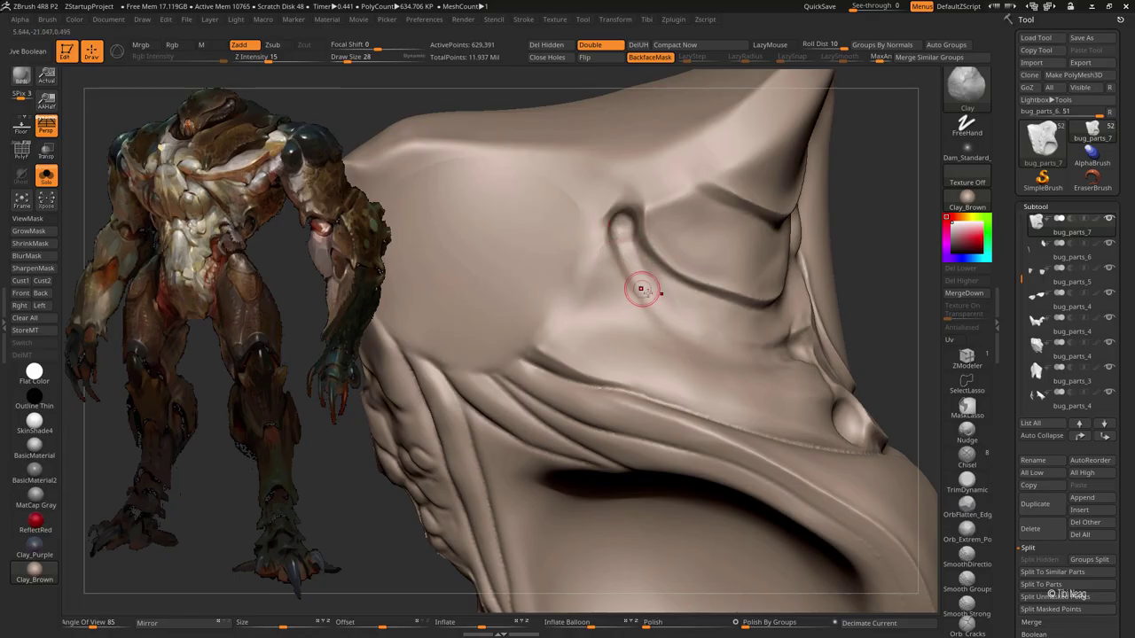
right_click_drag(700, 338, 711, 330)
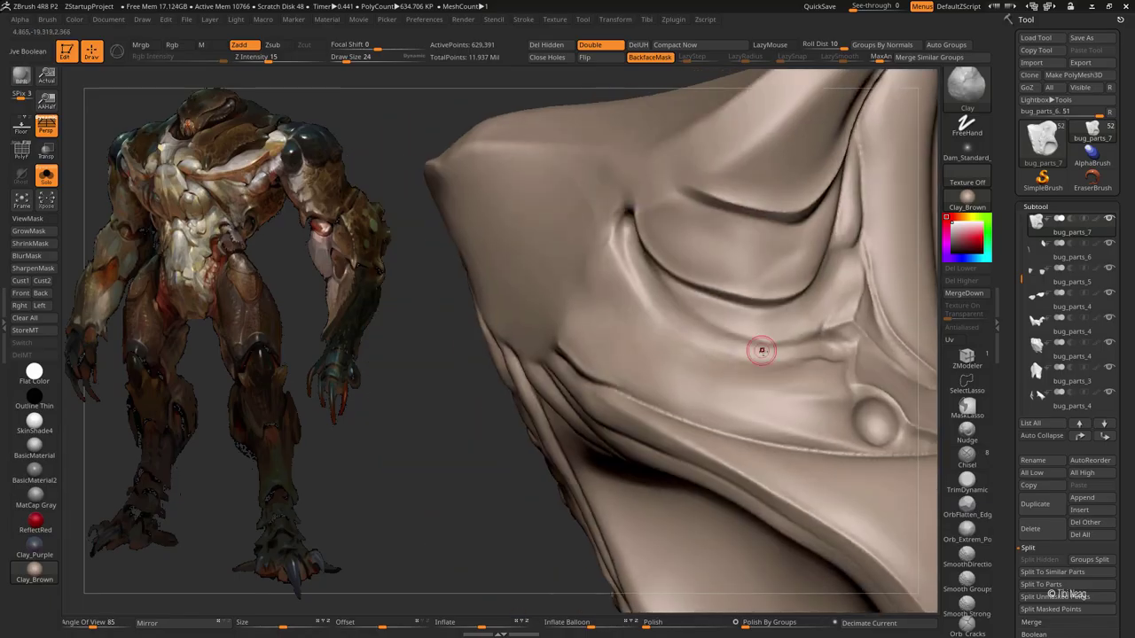
right_click_drag(821, 350, 653, 352)
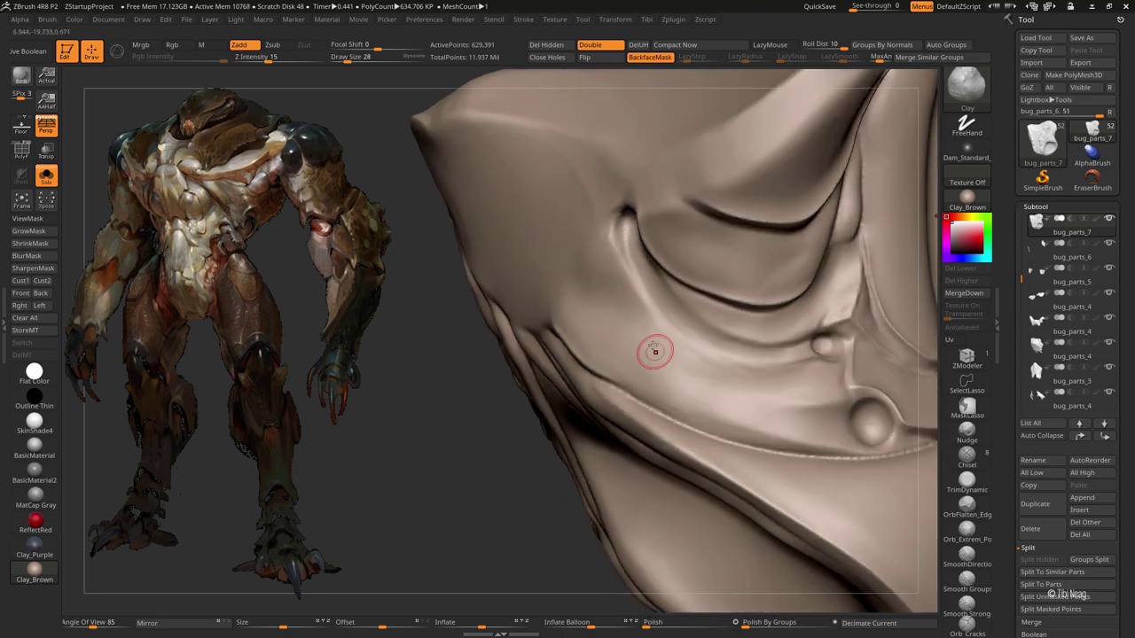
key("bracketright")
key("bracketright")
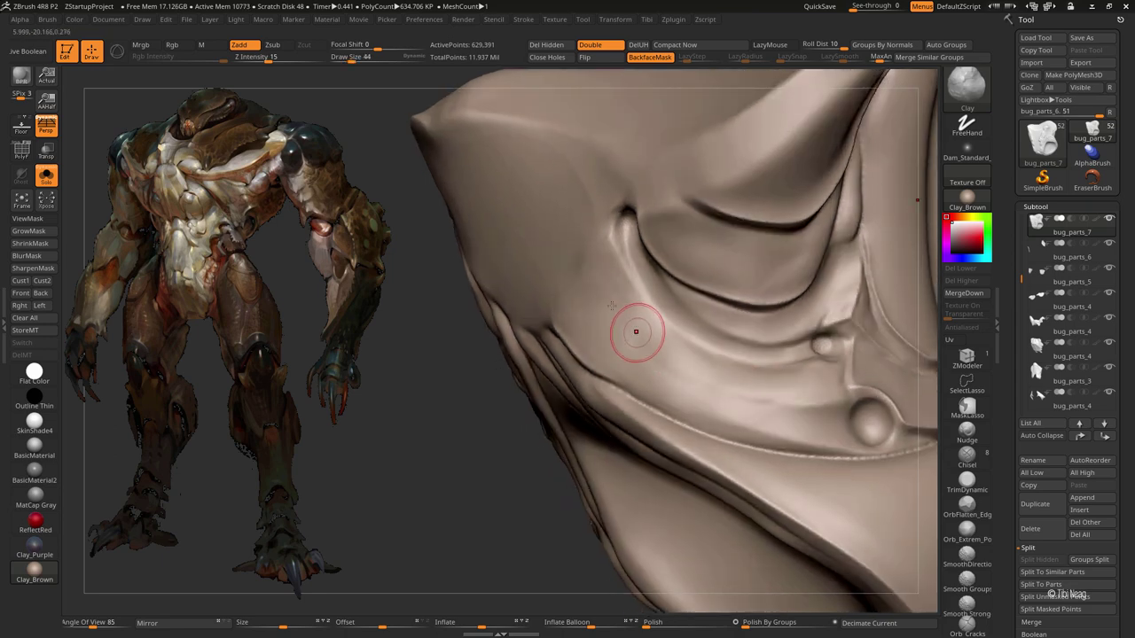
key("bracketleft")
right_click_drag(636, 332, 611, 354)
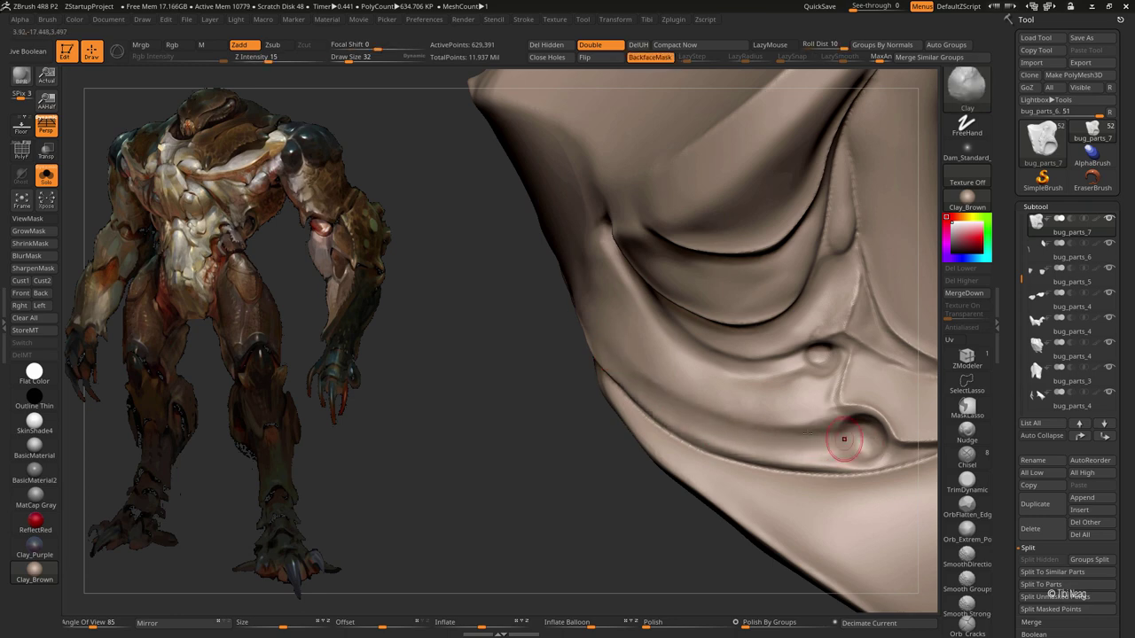
key("f")
right_click_drag(572, 385, 730, 364)
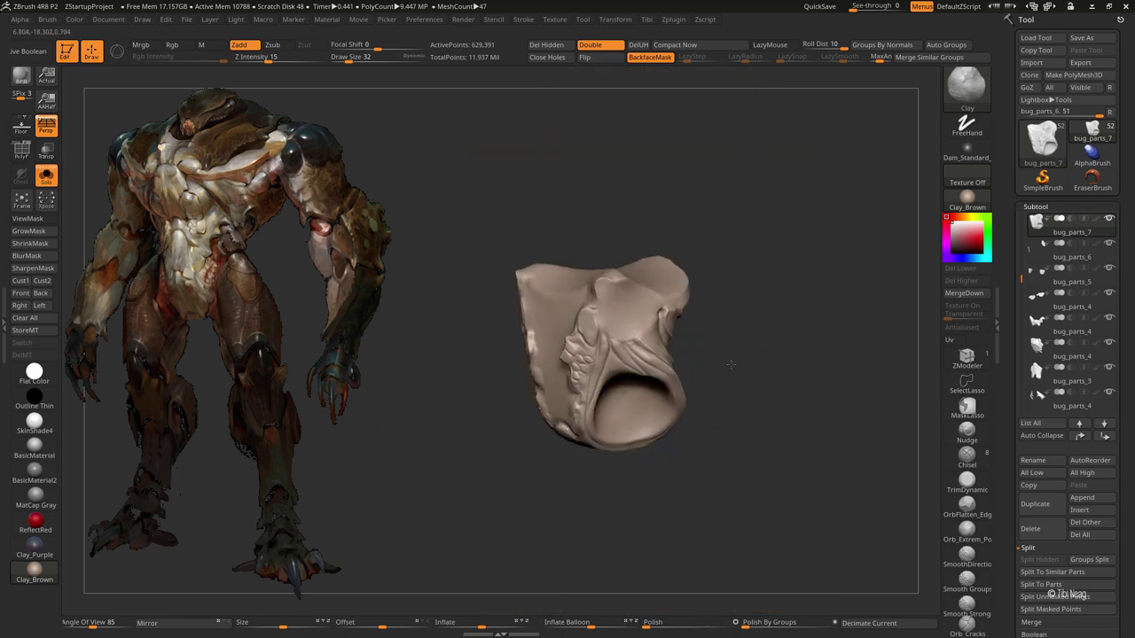
left_click_drag(750, 343, 752, 324)
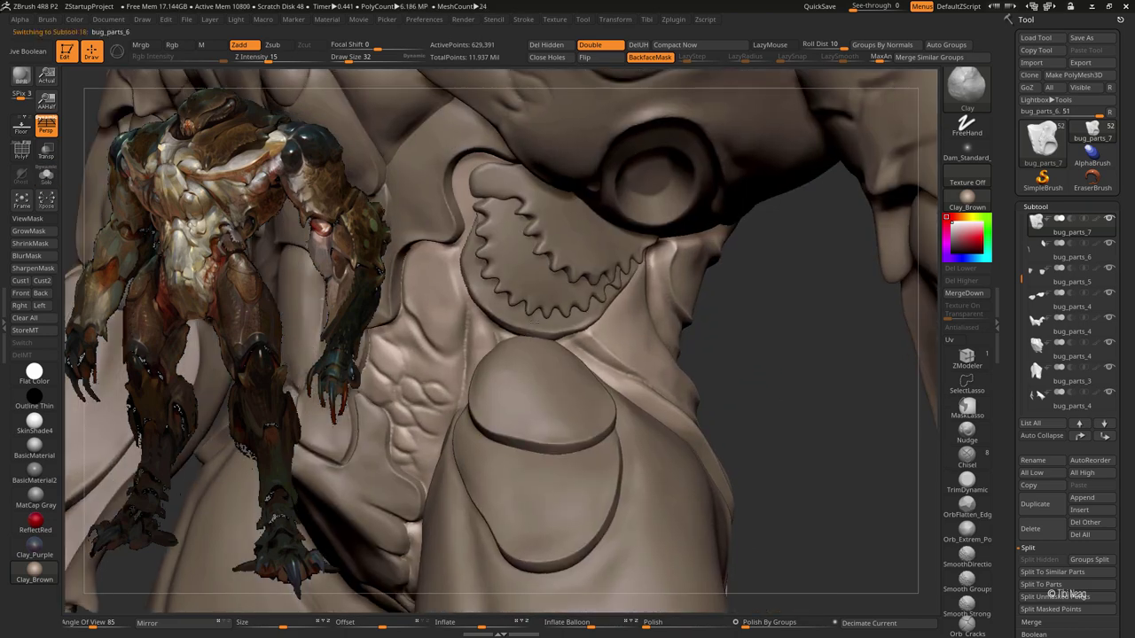
Step: Isolate the curved plate, position it with a transpose line, then show the full model
key("shift+s")
left_click_drag(674, 292, 557, 104)
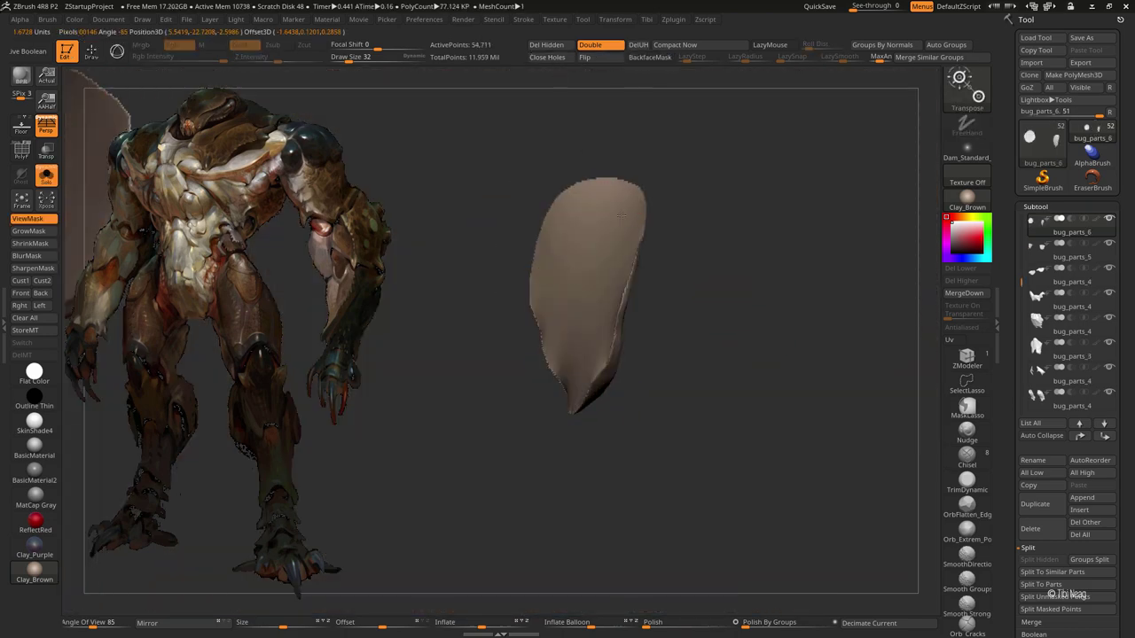
left_click_drag(545, 182, 623, 215)
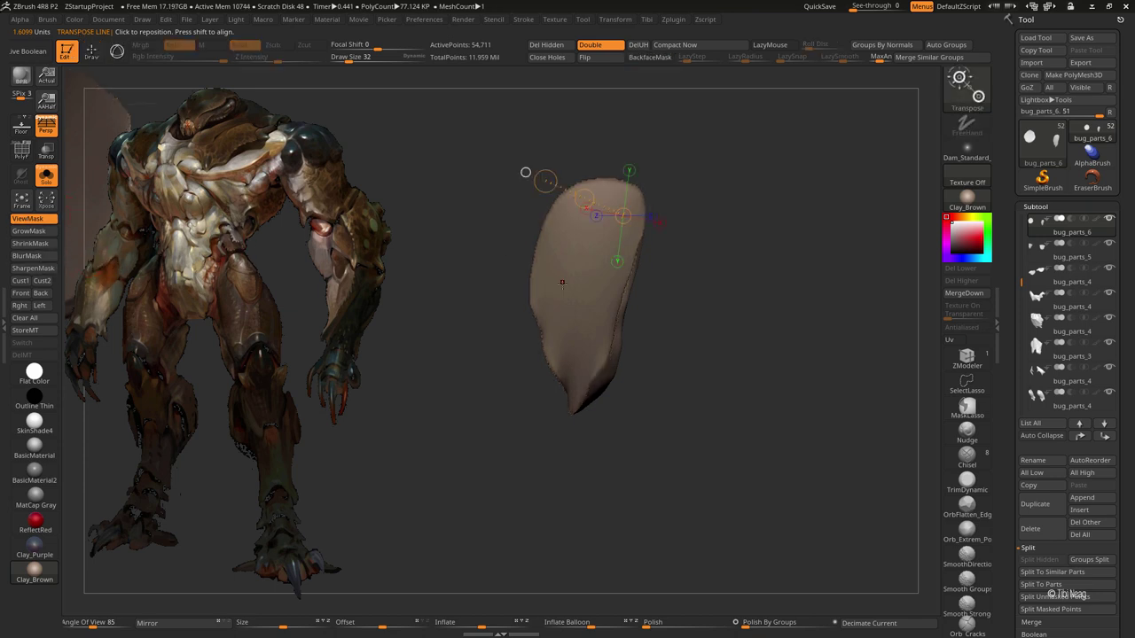
mouse_move(562, 282)
left_mouse_down()
mouse_move(751, 352)
mouse_move(656, 177)
mouse_move(683, 207)
mouse_move(689, 445)
left_mouse_up()
key("q")
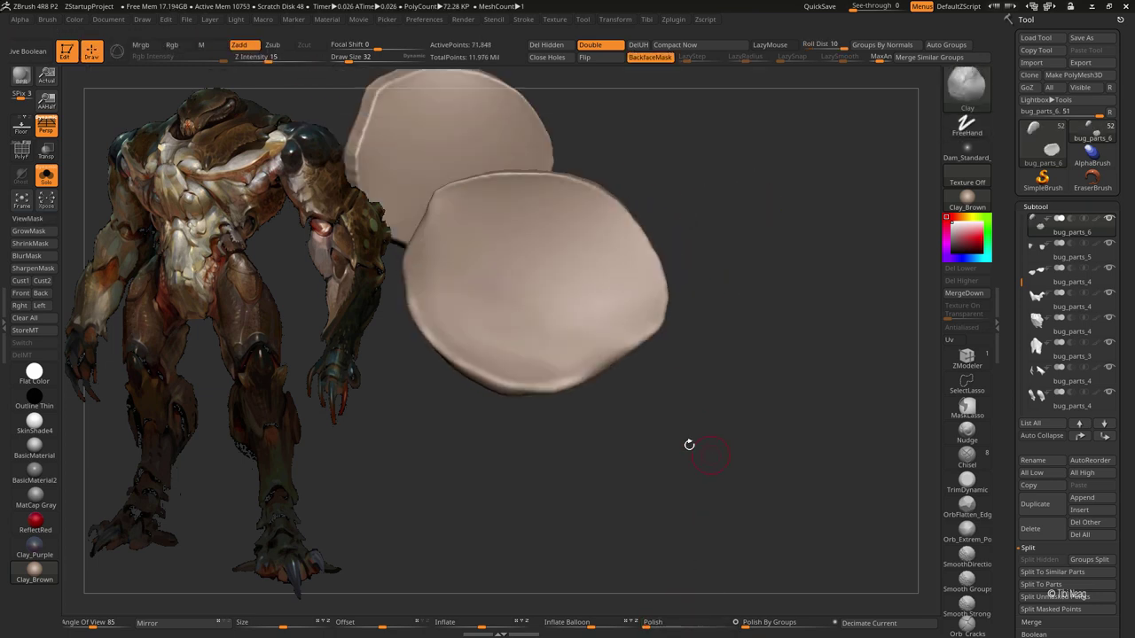
key("alt+s")
Step: Set up the Standard brush with Alpha 51 and LazyMouse enabled
key("b")
key("s")
key("t")
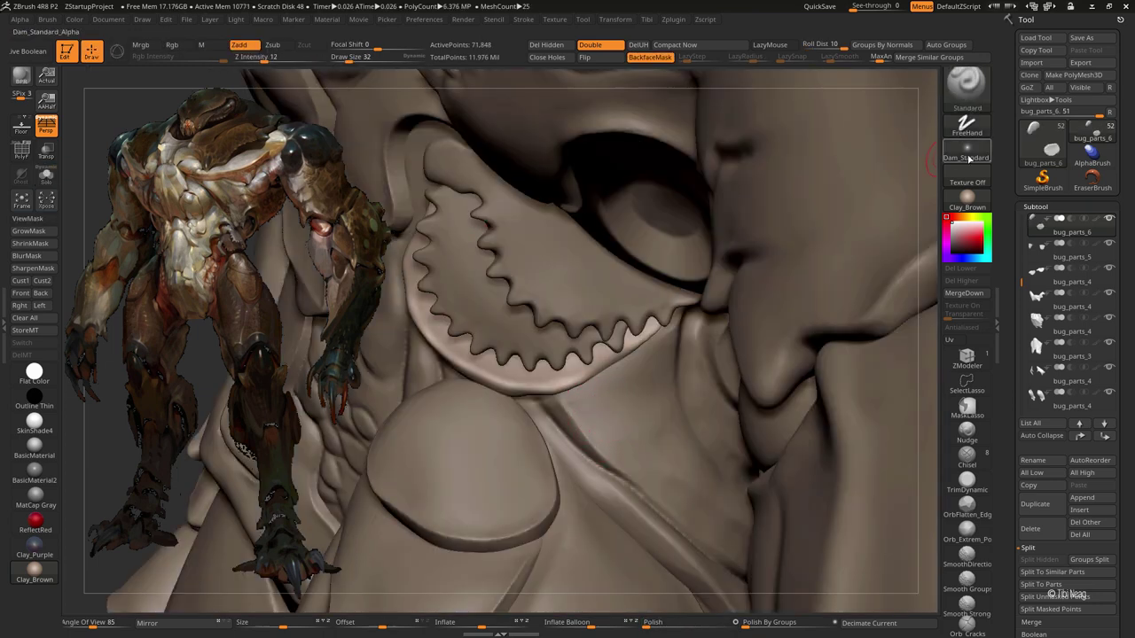
left_click(967, 149)
left_click(760, 315)
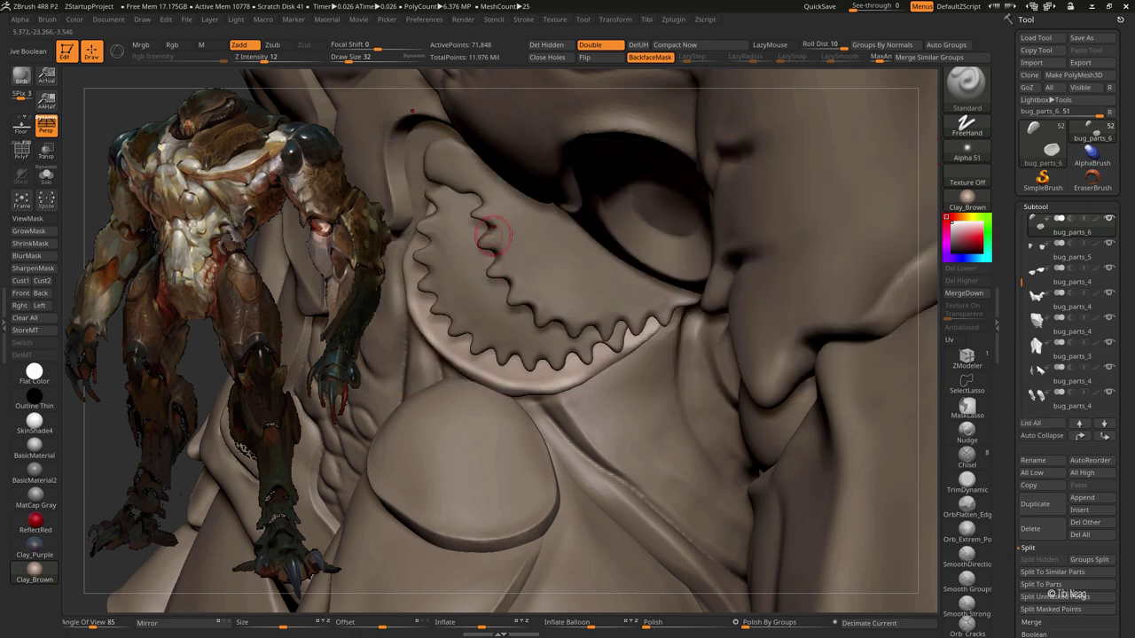
left_click(768, 45)
mouse_move(583, 356)
right_mouse_down()
mouse_move(697, 434)
mouse_move(677, 375)
right_mouse_up()
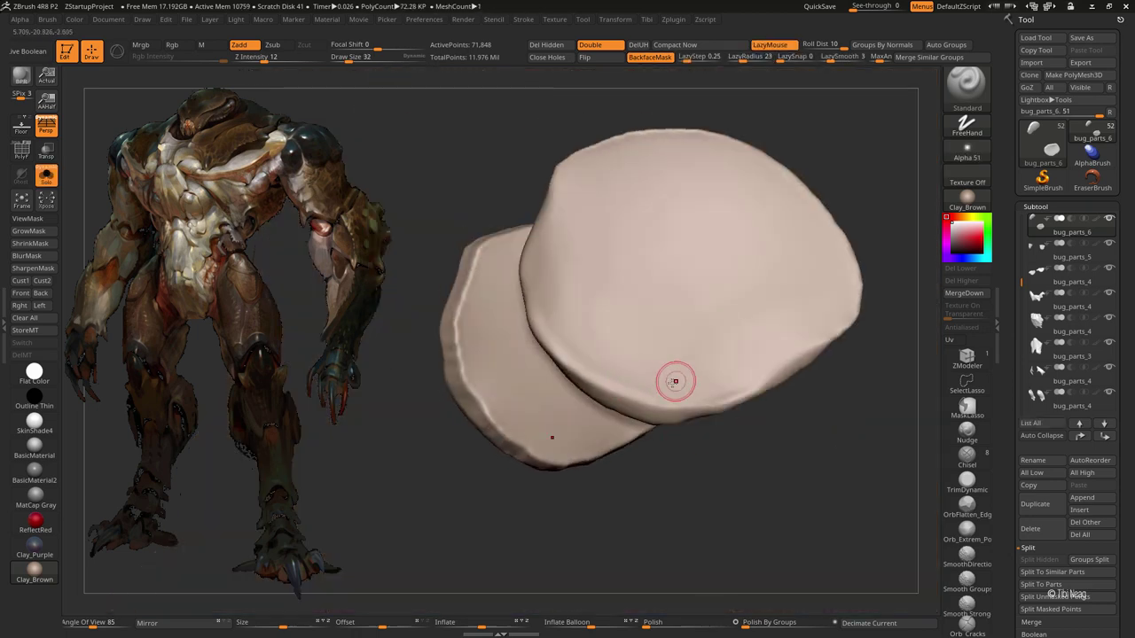
mouse_move(542, 349)
right_mouse_down()
mouse_move(619, 405)
mouse_move(654, 388)
right_mouse_up()
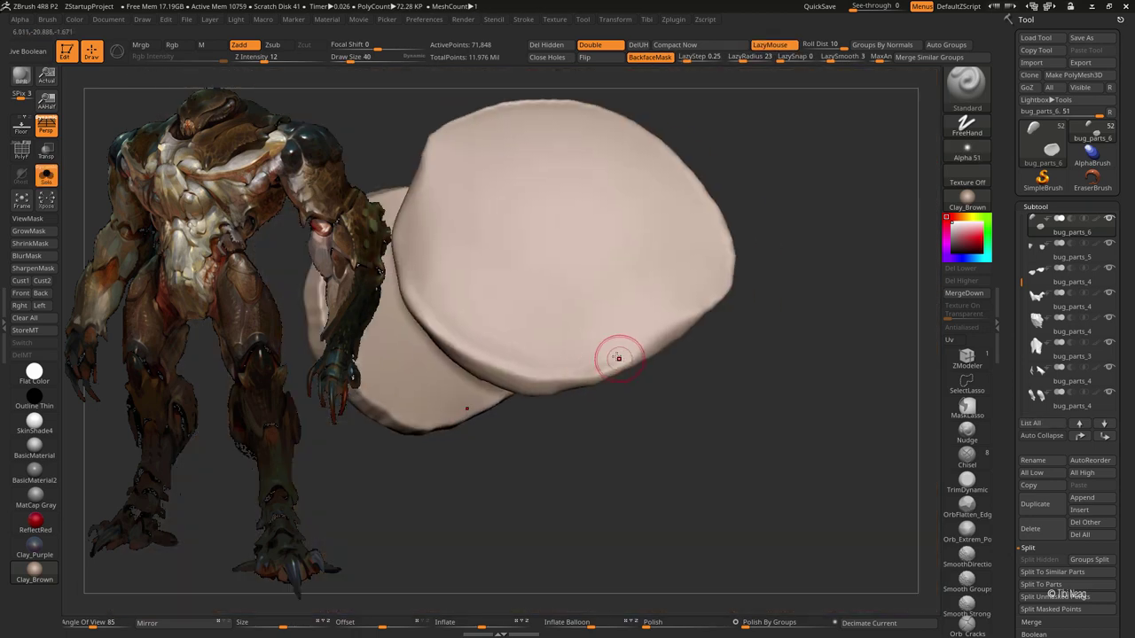
Step: Inspect the new plate's thickness and broad face from several angles, adjusting Draw Size
key("bracketright")
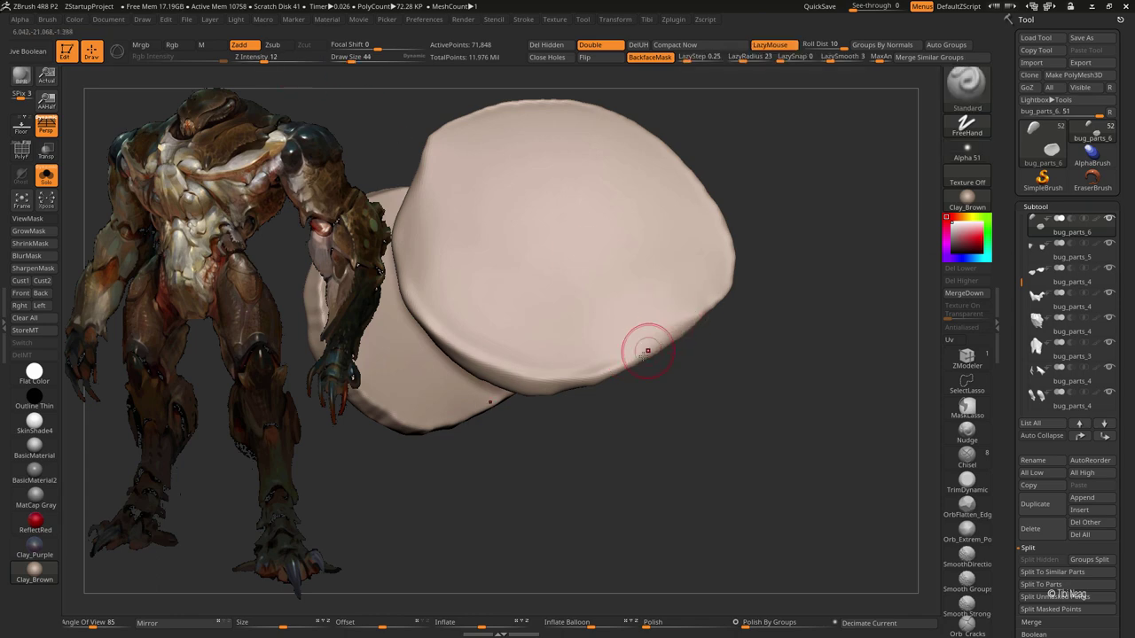
mouse_move(745, 354)
right_mouse_down()
mouse_move(680, 446)
mouse_move(550, 342)
right_mouse_up()
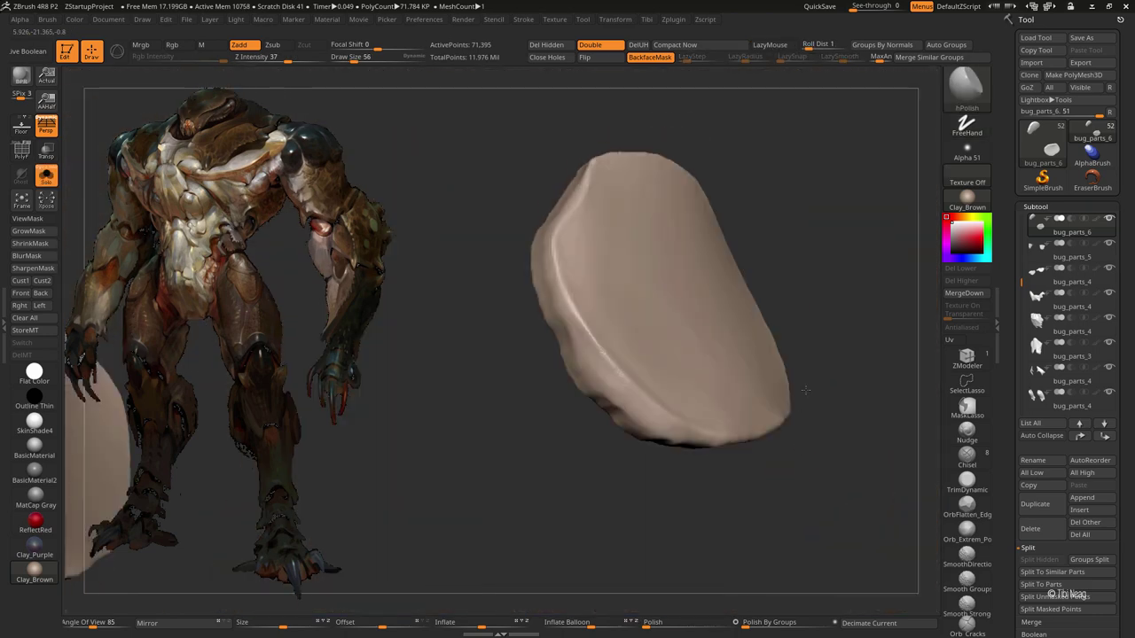
right_click_drag(656, 230, 697, 219)
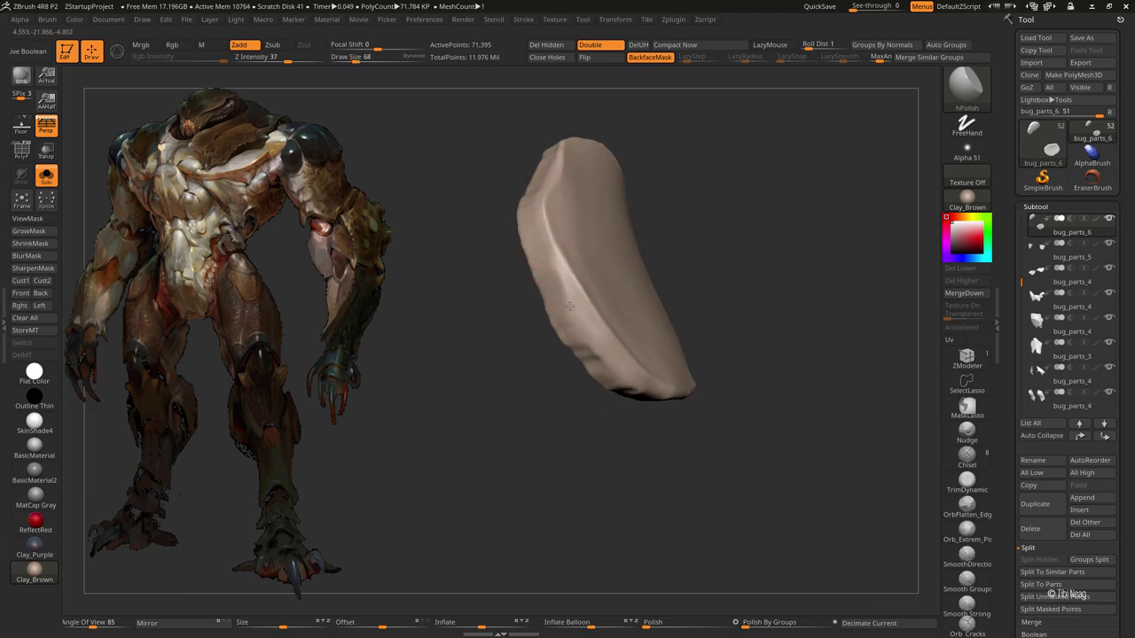
right_click_drag(569, 306, 708, 250)
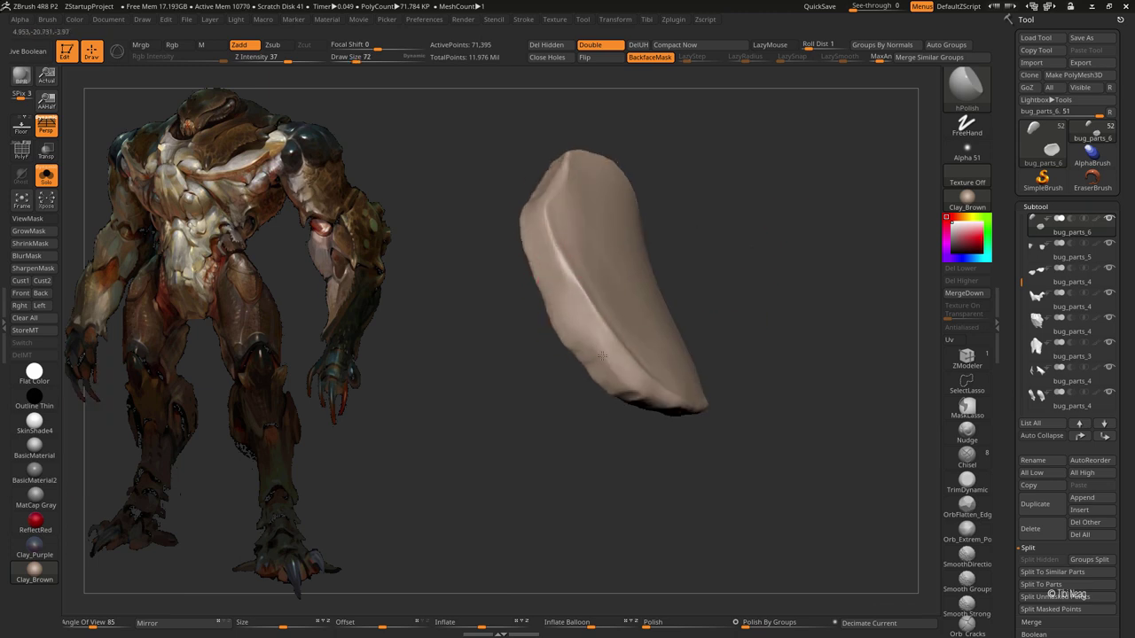
right_click_drag(601, 355, 557, 324)
mouse_move(688, 273)
right_mouse_down()
mouse_move(630, 372)
mouse_move(697, 162)
mouse_move(615, 368)
mouse_move(679, 425)
right_mouse_up()
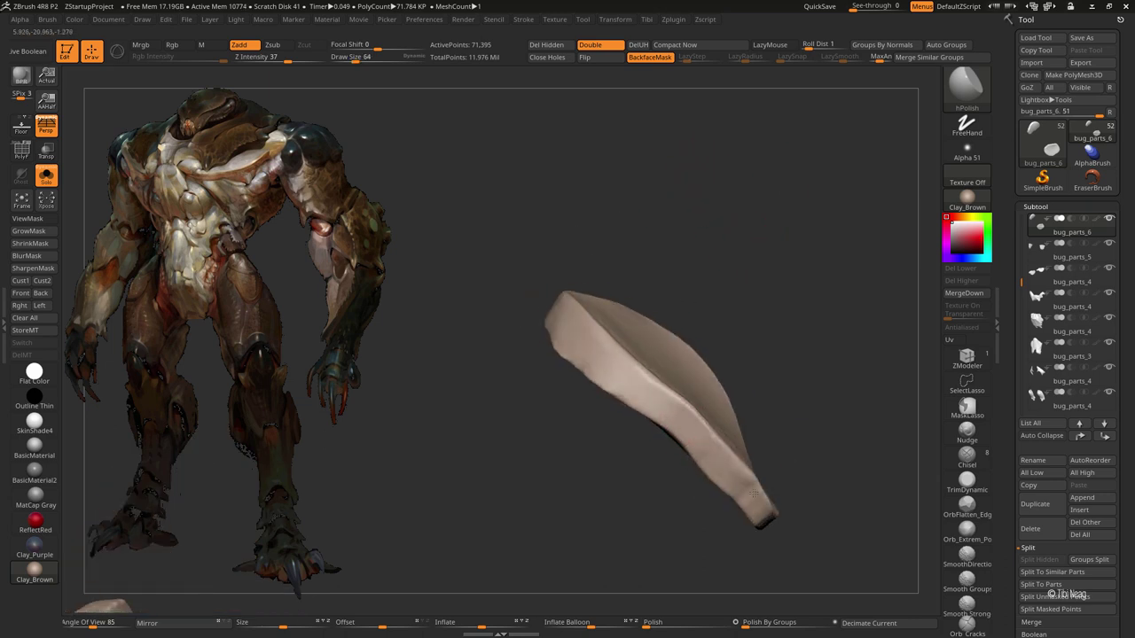
mouse_move(549, 305)
right_mouse_down()
mouse_move(561, 341)
mouse_move(737, 256)
mouse_move(548, 353)
right_mouse_up()
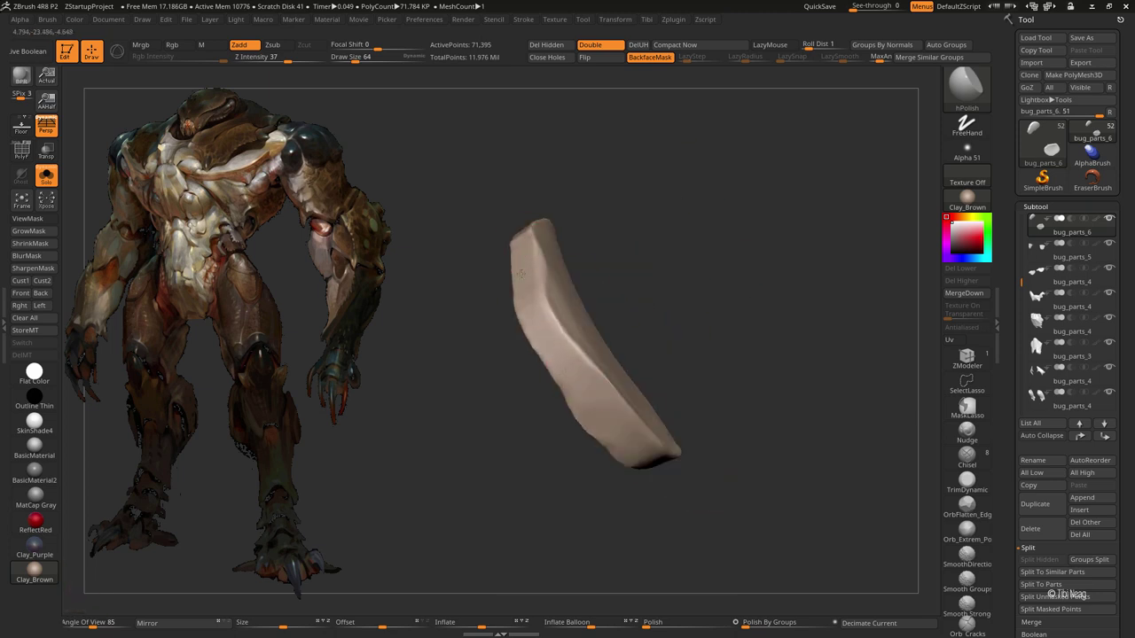
right_click_drag(521, 274, 608, 228)
key("bracketleft")
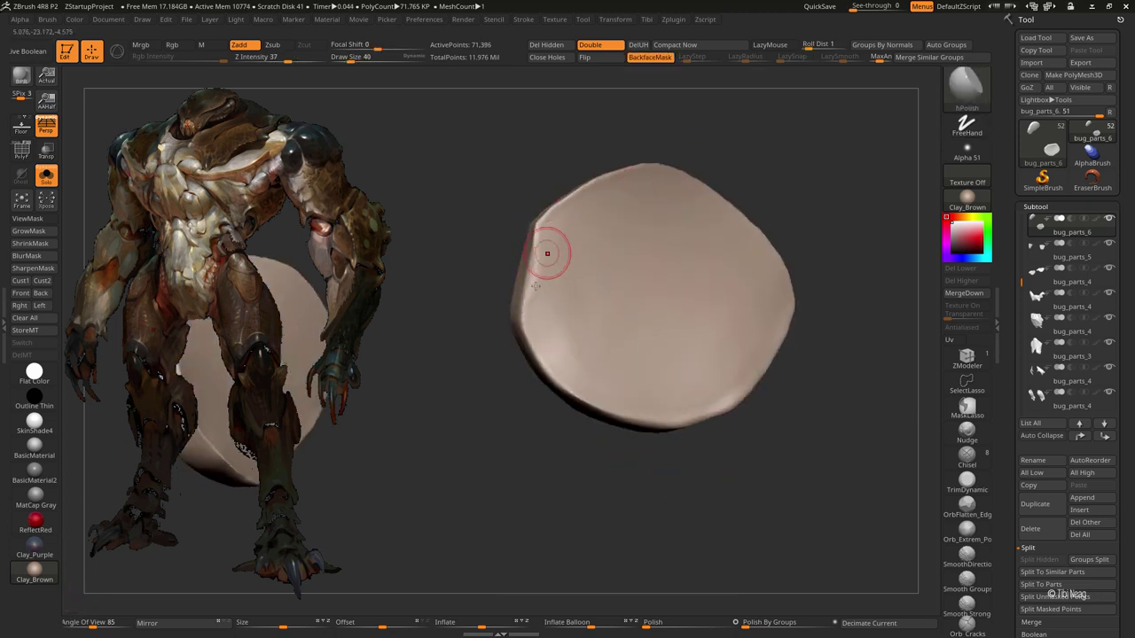
key("bracketright")
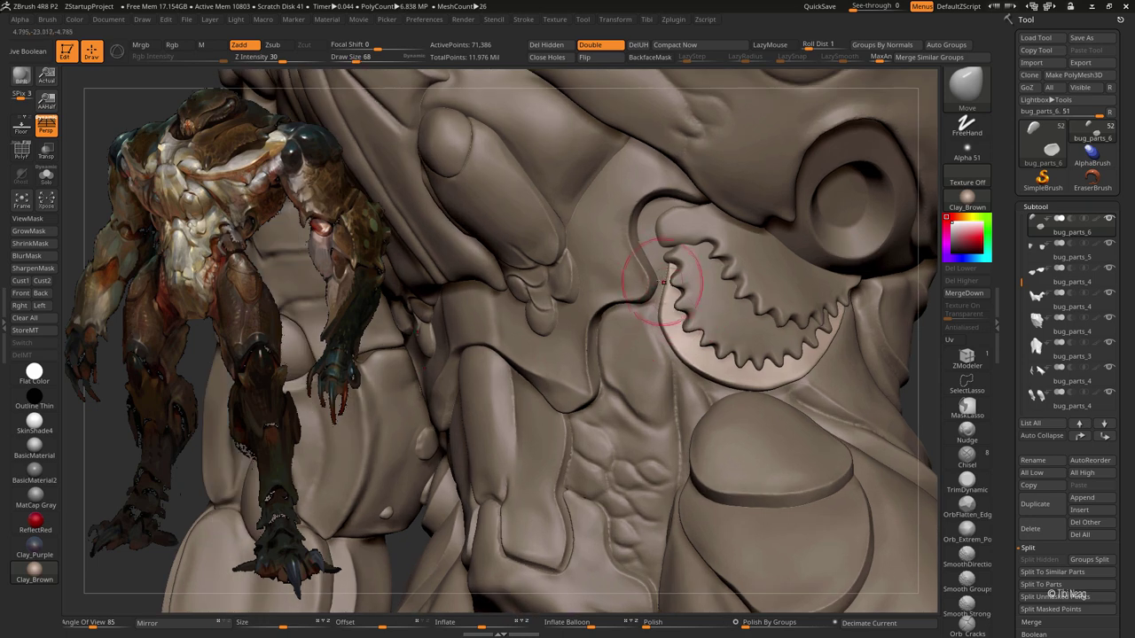
Step: Push the gear plate's left edge down and outward, then orbit to a three-quarter abdomen view
left_click_drag(663, 282, 628, 328)
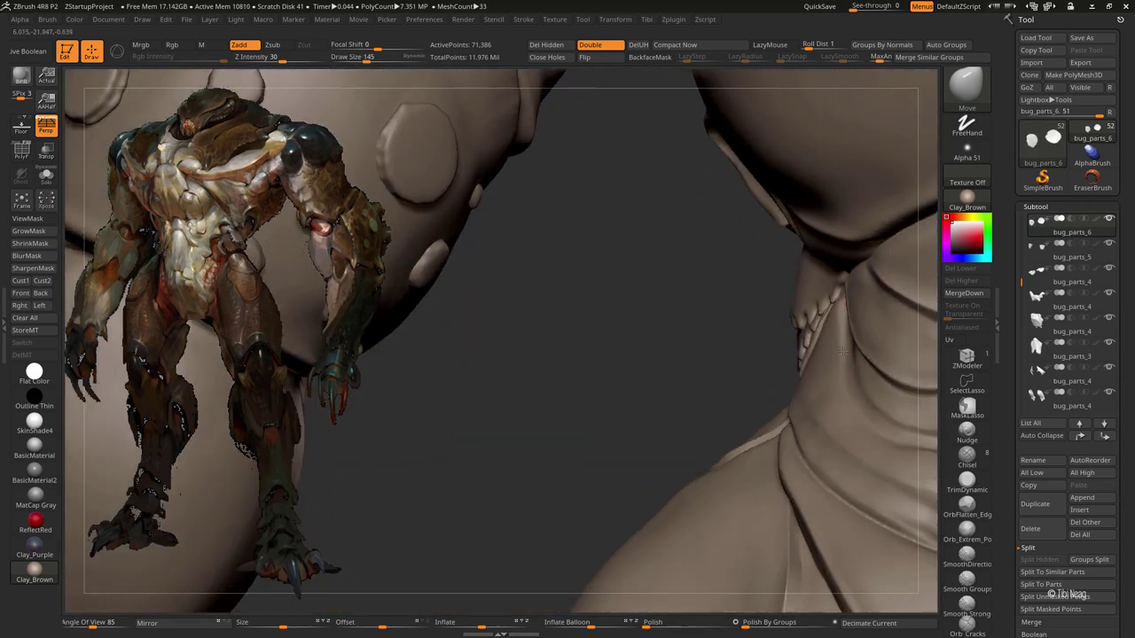
left_click_drag(783, 344, 824, 320)
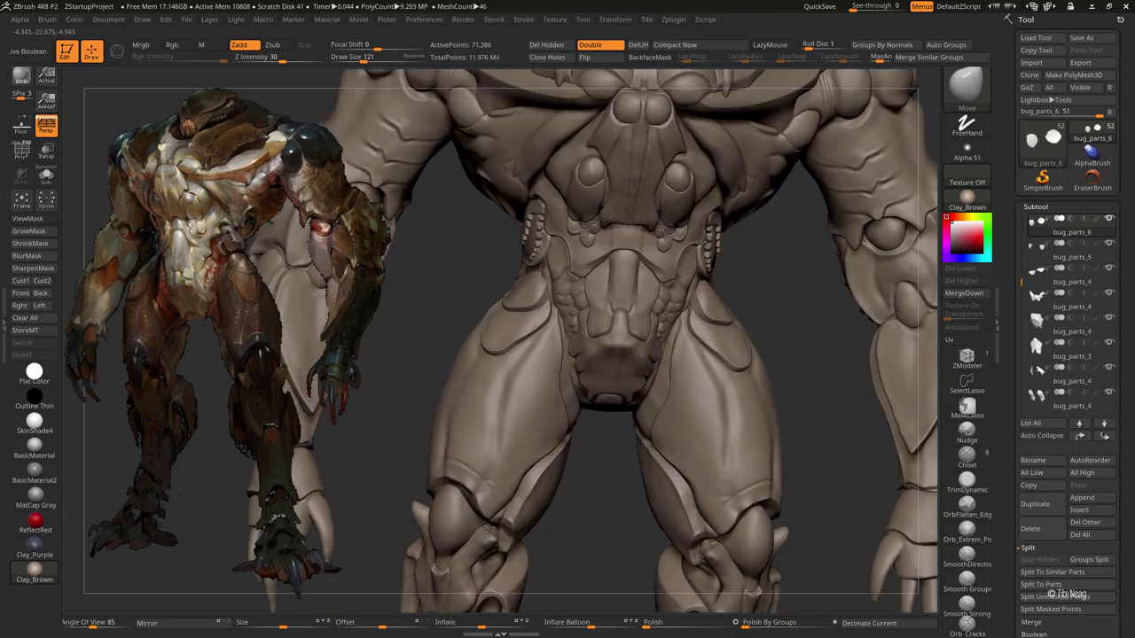
left_click_drag(610, 212, 651, 275)
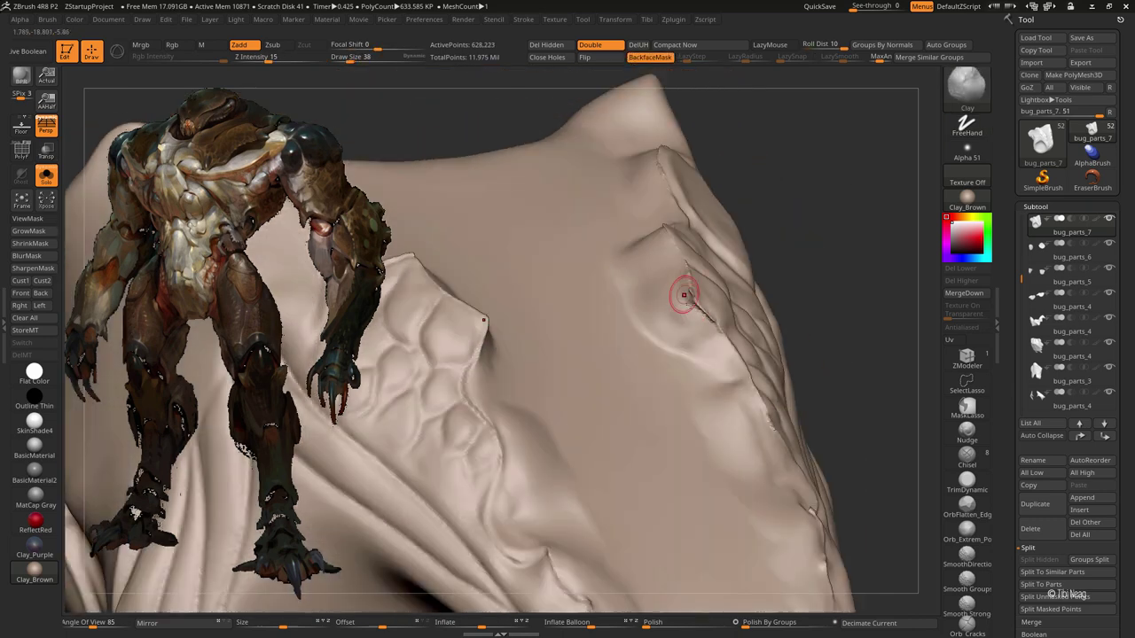
Step: Build up clay along the torso crease, smooth it, and pull it up to the right
mouse_move(684, 348)
left_mouse_down()
mouse_move(704, 340)
mouse_move(664, 310)
left_mouse_up()
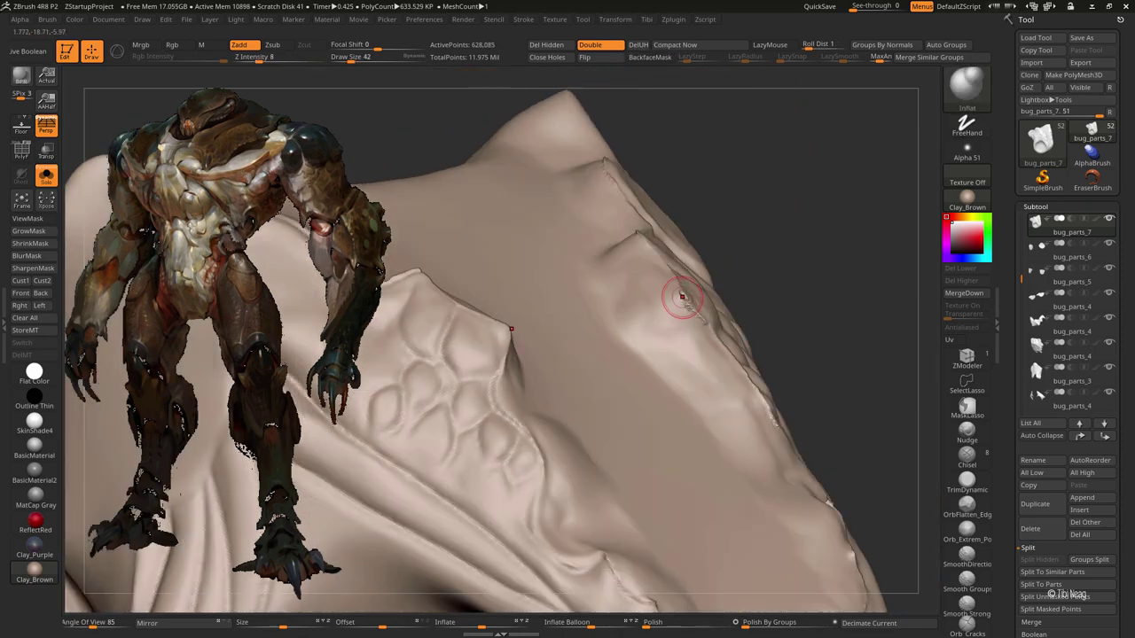
key("shift")
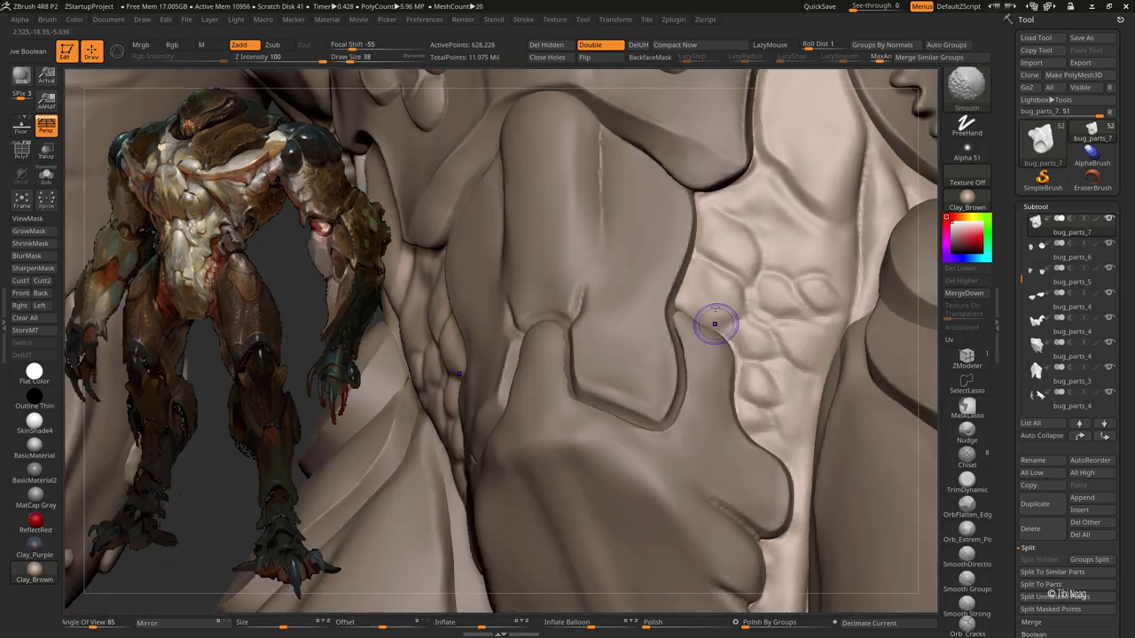
left_click_drag(700, 208, 747, 177)
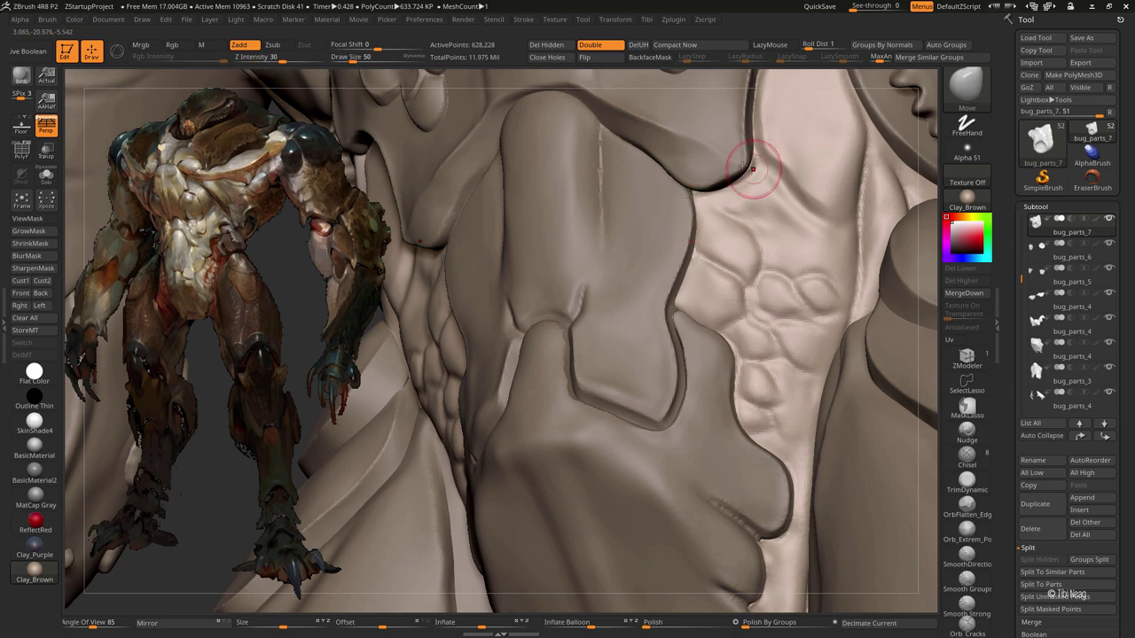
key("s")
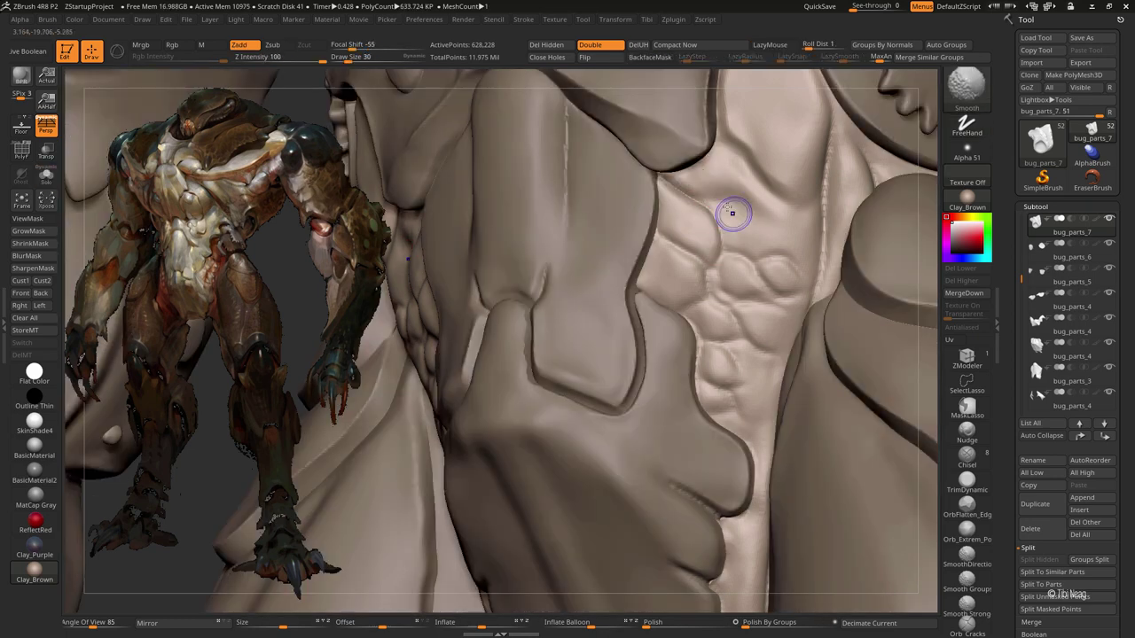
Step: Carve a DamStandard groove diagonally down the chest and add a little clay across it
key("b")
key("d")
key("s")
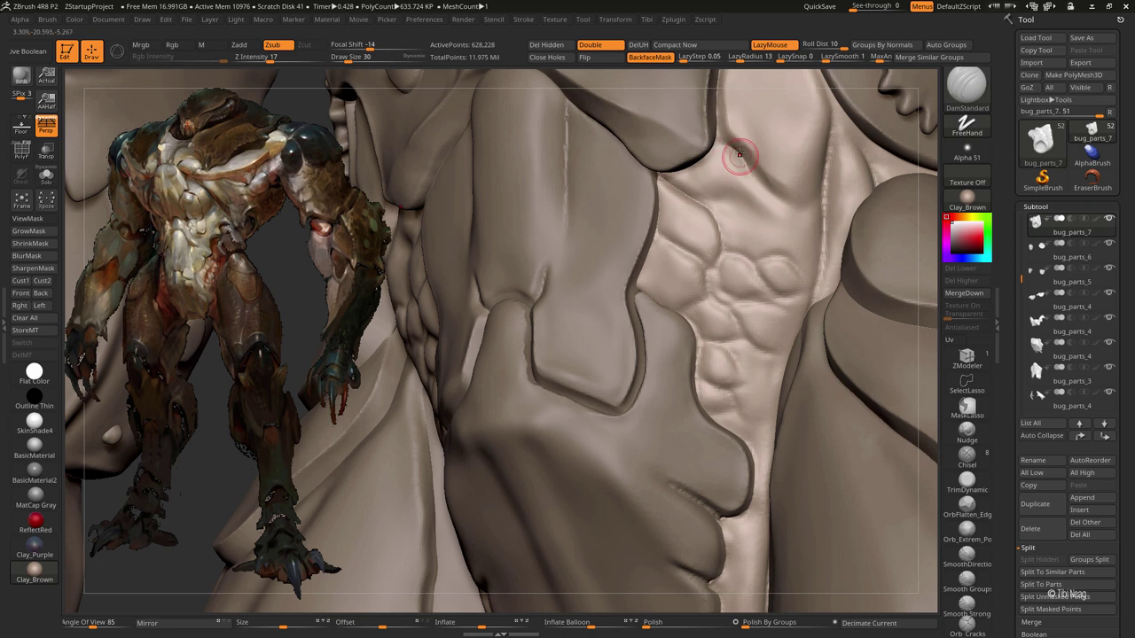
left_click_drag(739, 155, 800, 211)
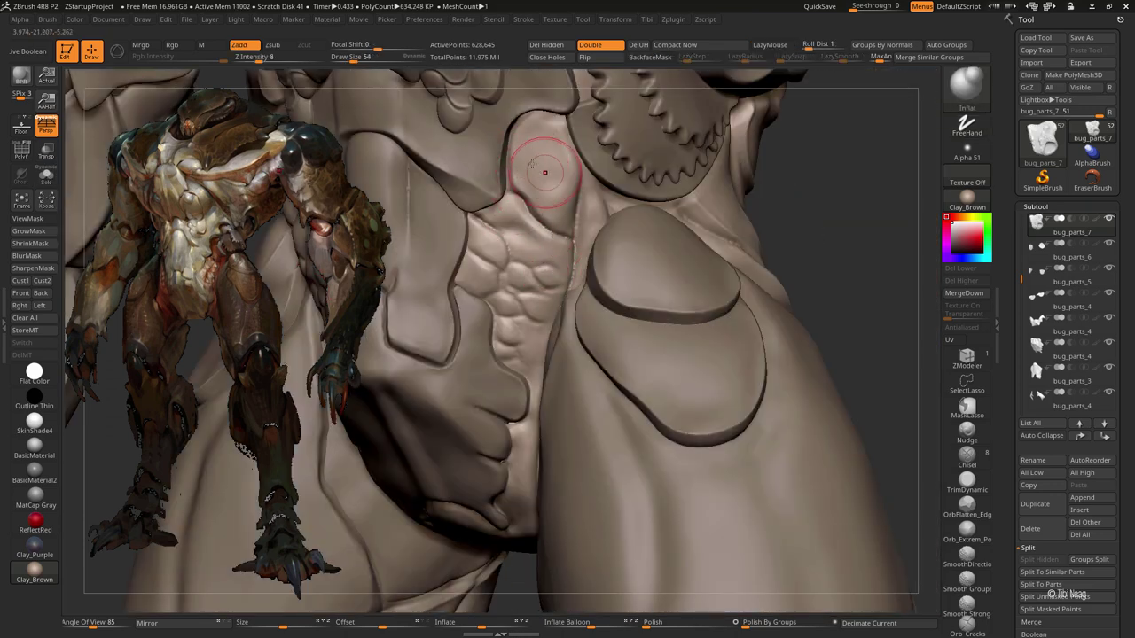
key("b")
key("c")
key("l")
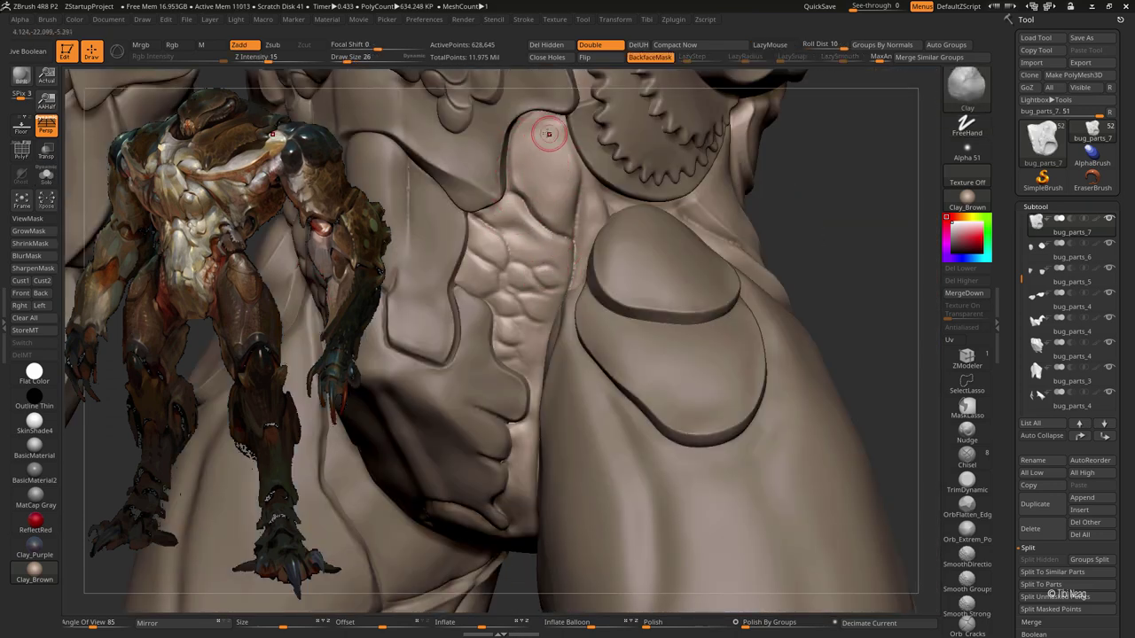
left_click_drag(523, 170, 561, 169)
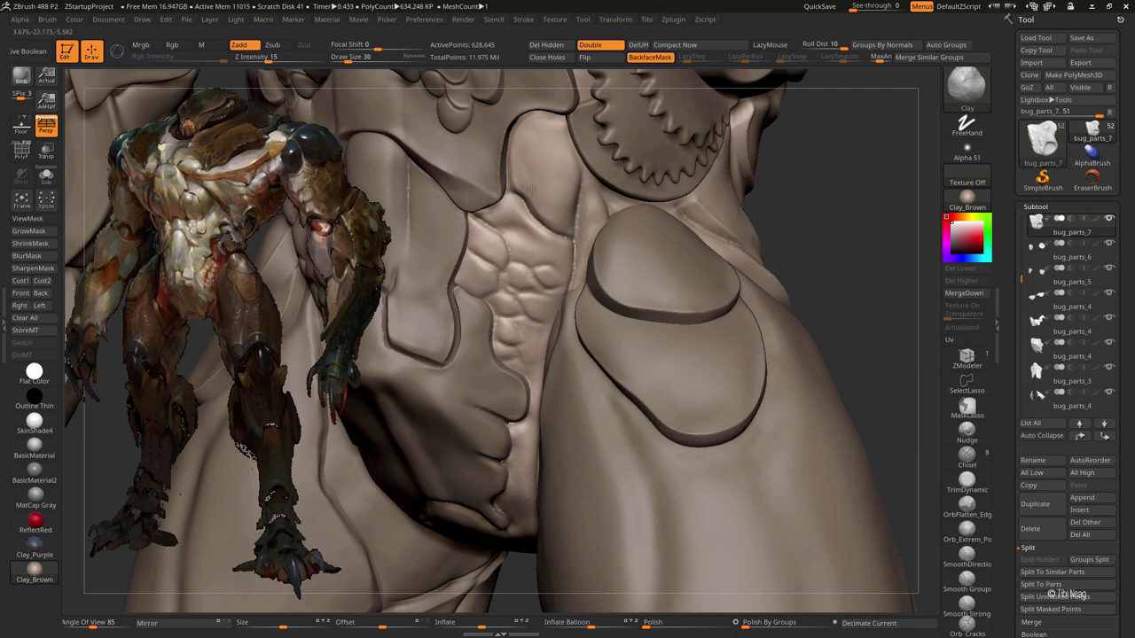
left_click_drag(828, 186, 527, 126)
Step: Zoom into the hip area and solo the torso piece with DamStandard selected
key("b")
key("m")
key("v")
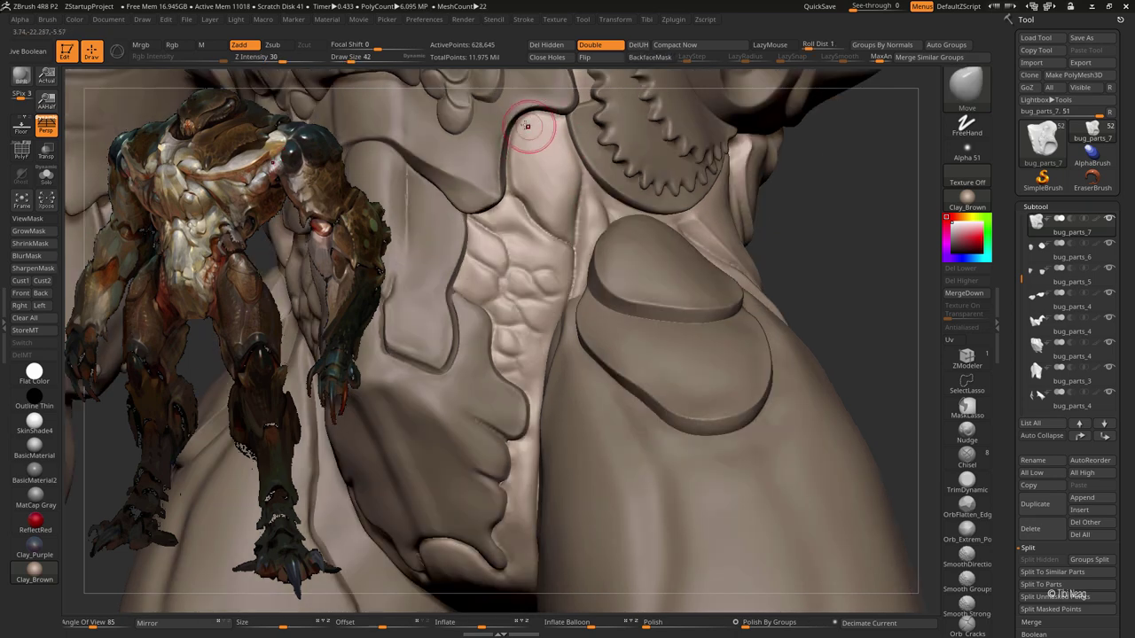
key("f")
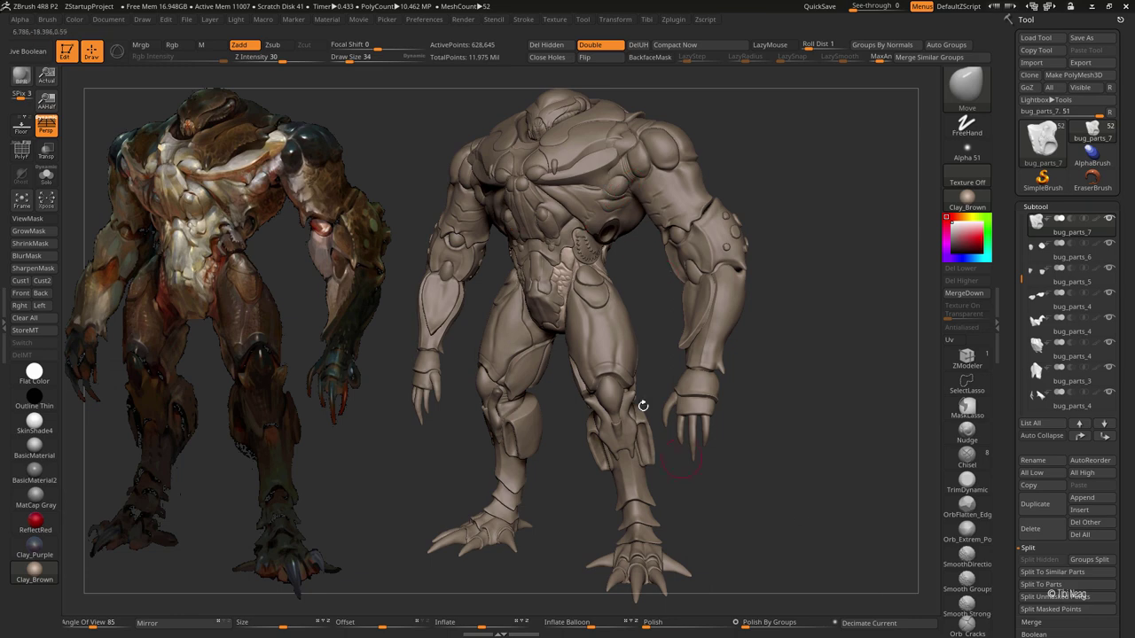
mouse_move(661, 387)
right_mouse_down("ctrl")
mouse_move(651, 279)
mouse_move(545, 276)
mouse_move(531, 253)
right_mouse_up("ctrl")
key("b")
key("d")
key("s")
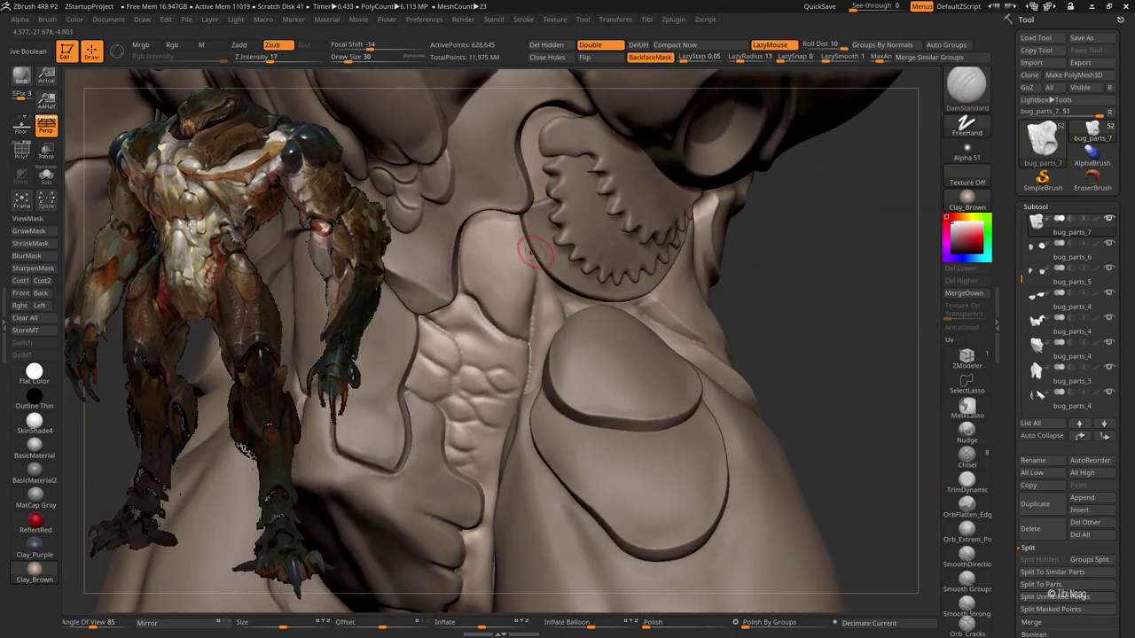
right_click_drag(462, 260, 479, 226)
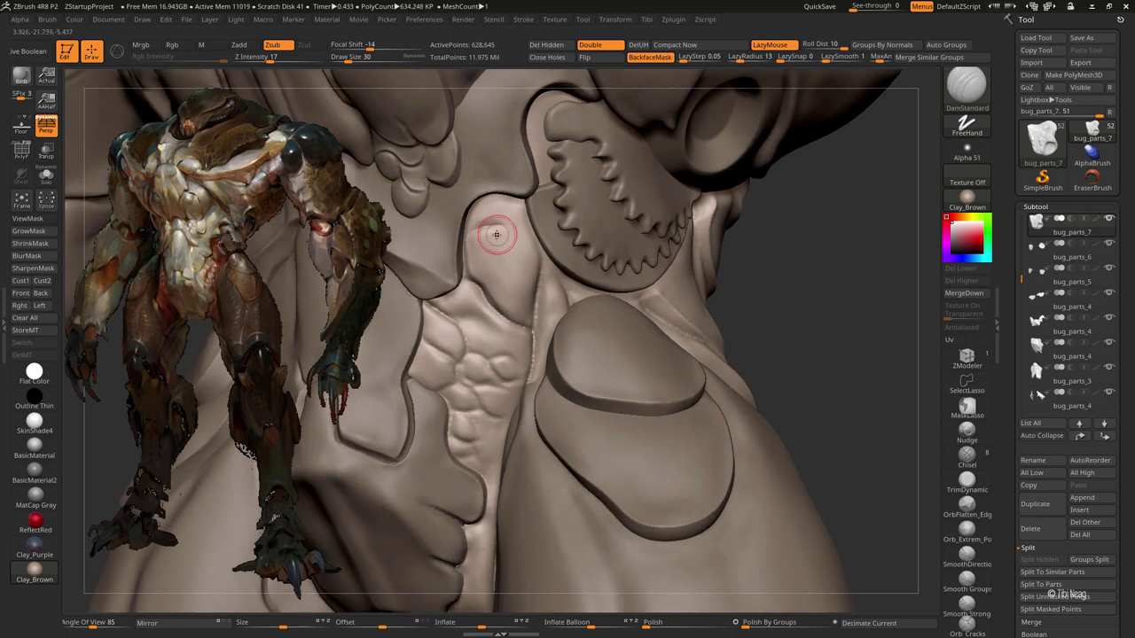
key("shift+alt+s")
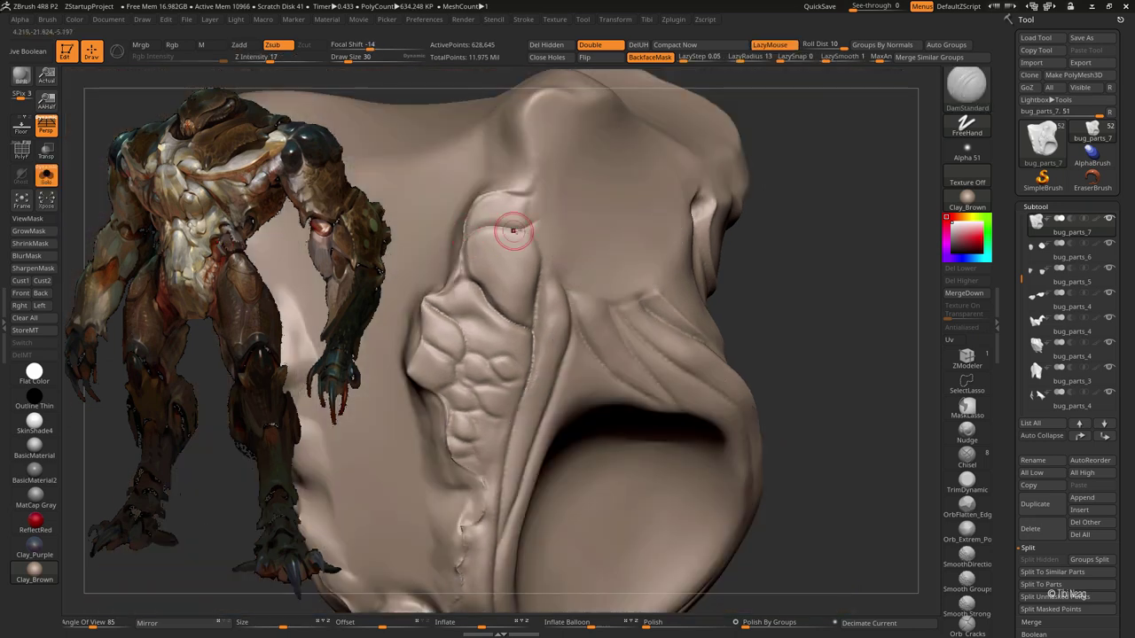
Step: Enlarge the brush and orbit to a straight front view of the pelvis
key("b")
key("c")
key("l")
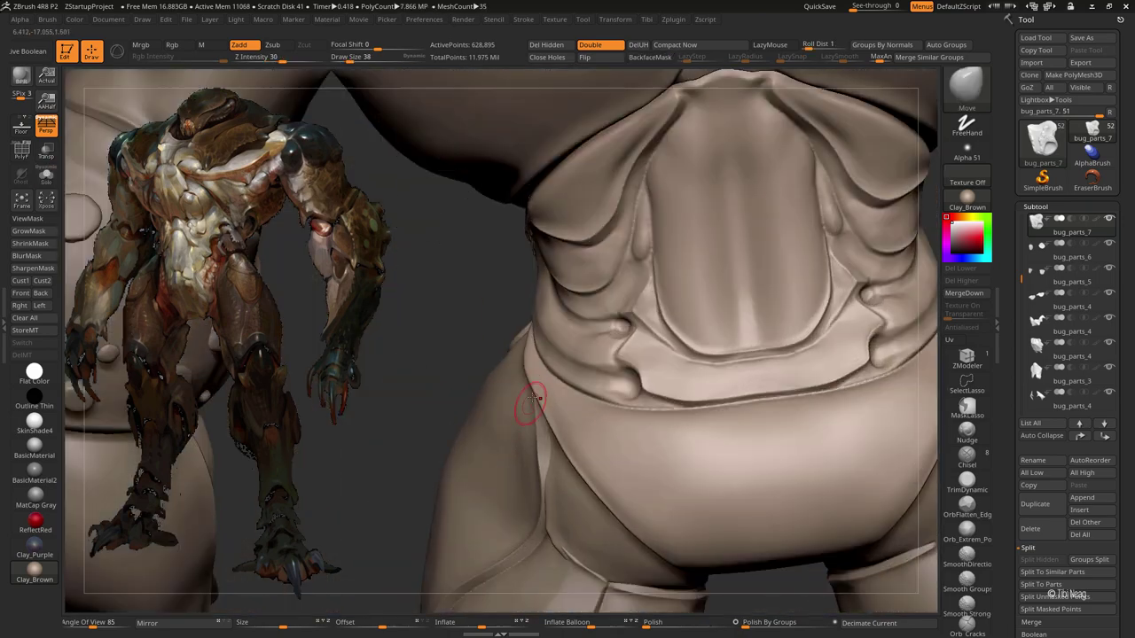
key("bracketright")
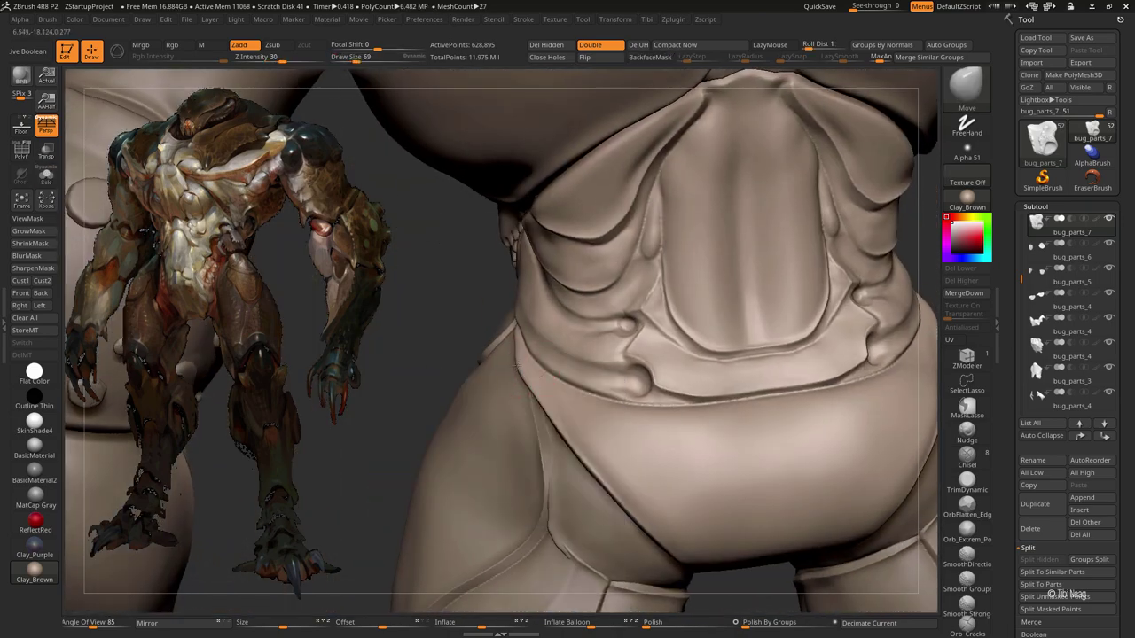
left_click_drag(525, 377, 454, 330, "shift")
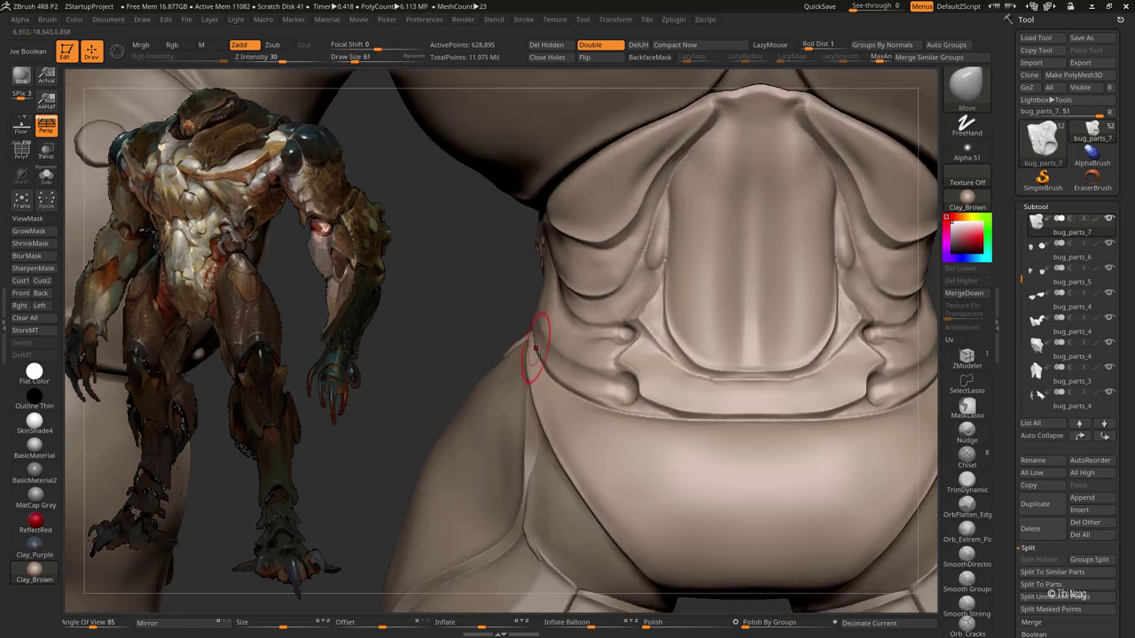
left_click_drag(541, 399, 430, 263, "alt")
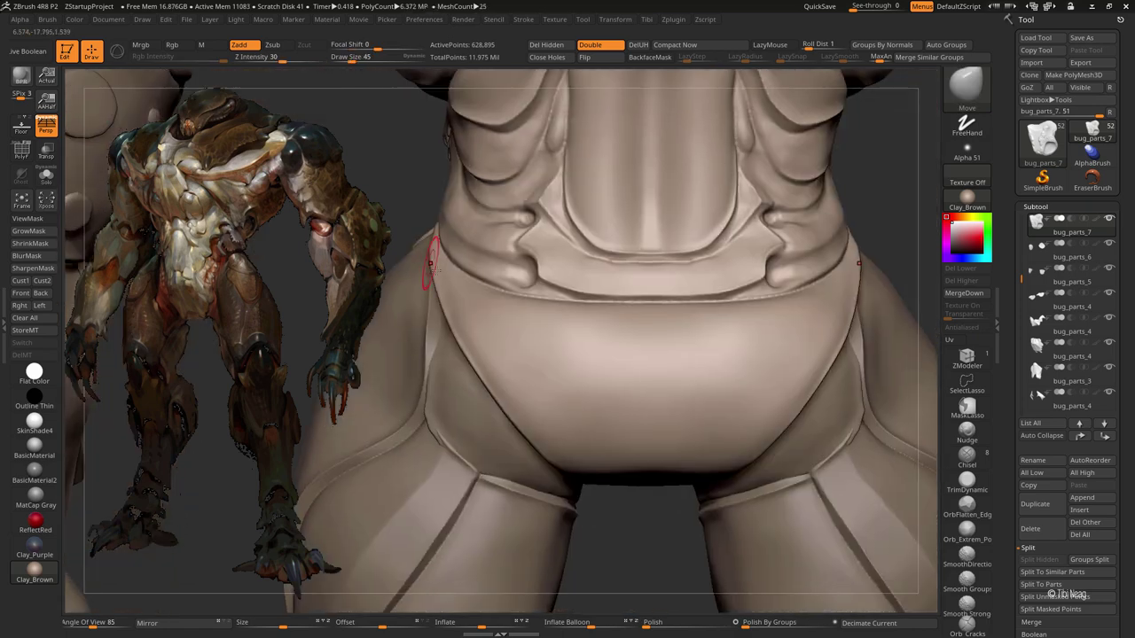
mouse_move(567, 497)
left_mouse_down()
mouse_move(623, 545)
mouse_move(623, 301)
left_mouse_up()
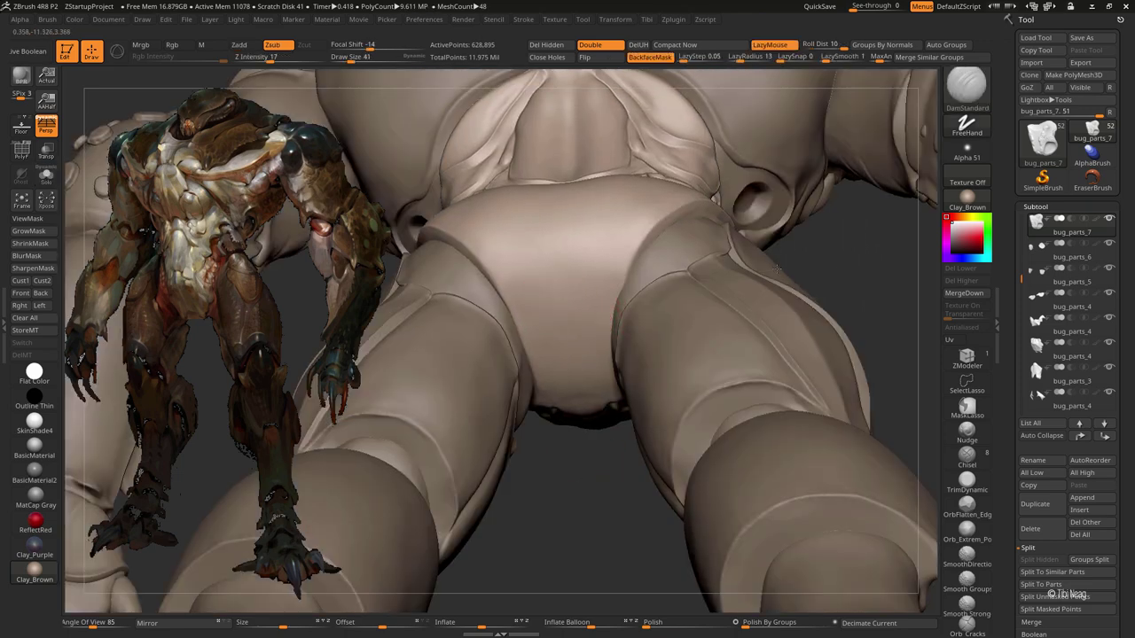
left_click_drag(547, 286, 594, 332, "shift")
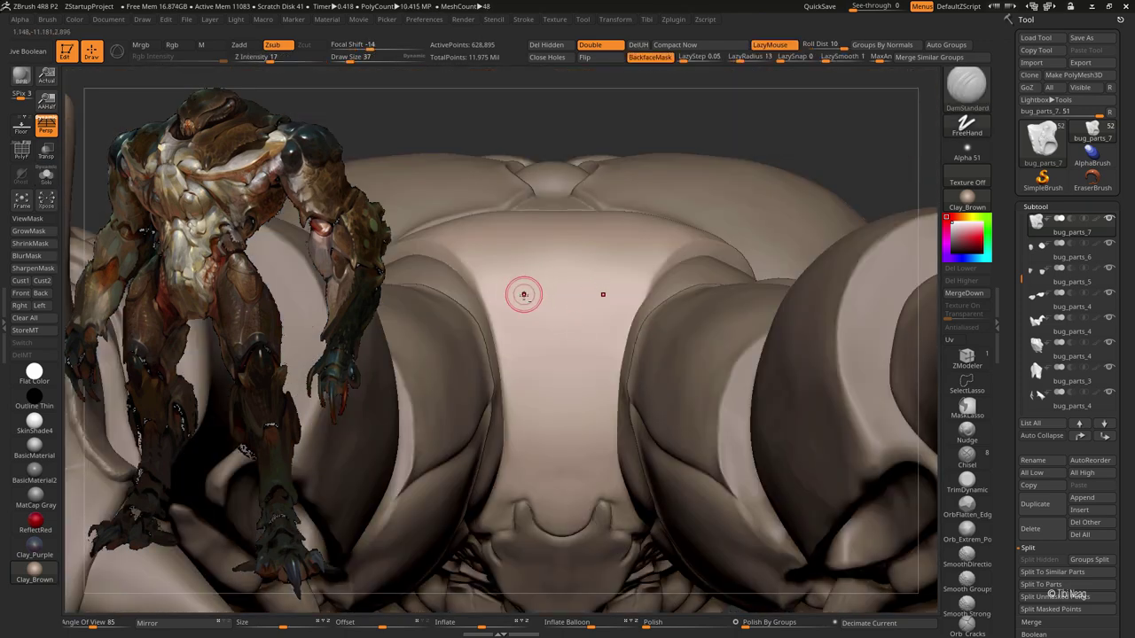
Step: Raise LazyRadius and carve a mirrored groove up the front of the pelvis plate
left_click_drag(734, 58, 745, 59)
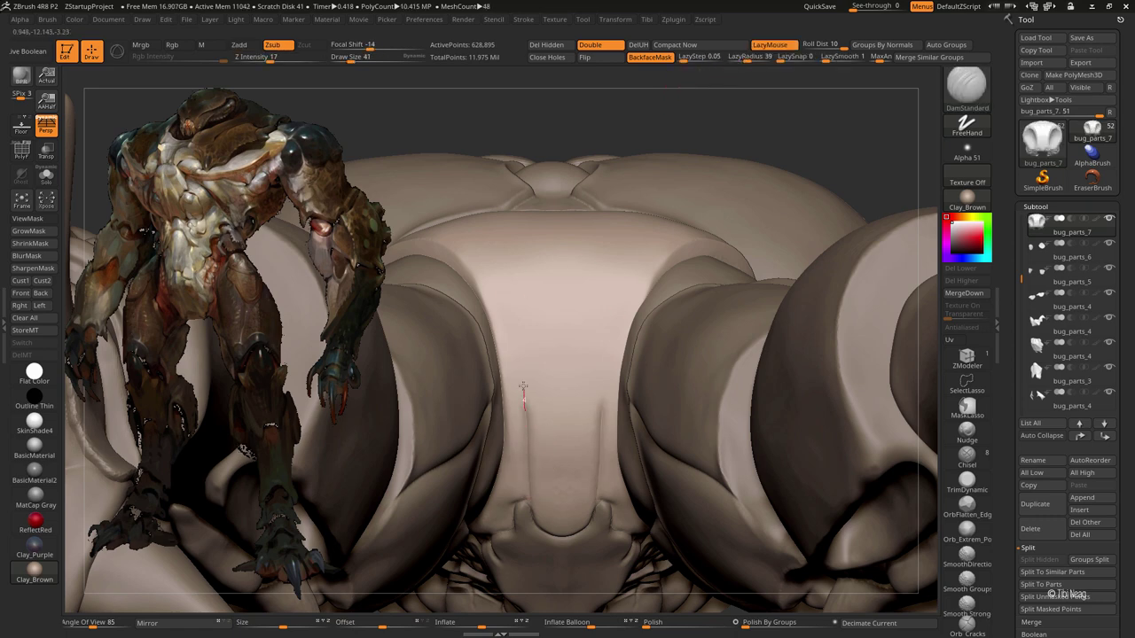
left_click_drag(523, 386, 515, 324)
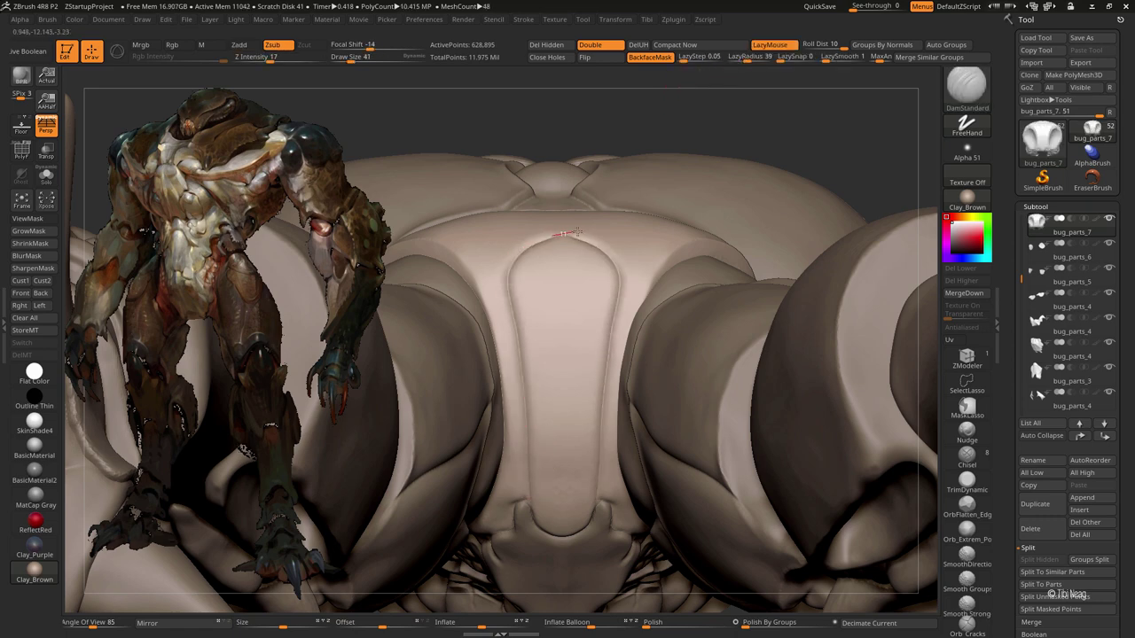
mouse_move(758, 103)
left_mouse_down()
mouse_move(798, 200)
mouse_move(558, 456)
mouse_move(514, 296)
mouse_move(517, 223)
mouse_move(531, 217)
mouse_move(514, 200)
mouse_move(574, 206)
mouse_move(611, 259)
left_mouse_up()
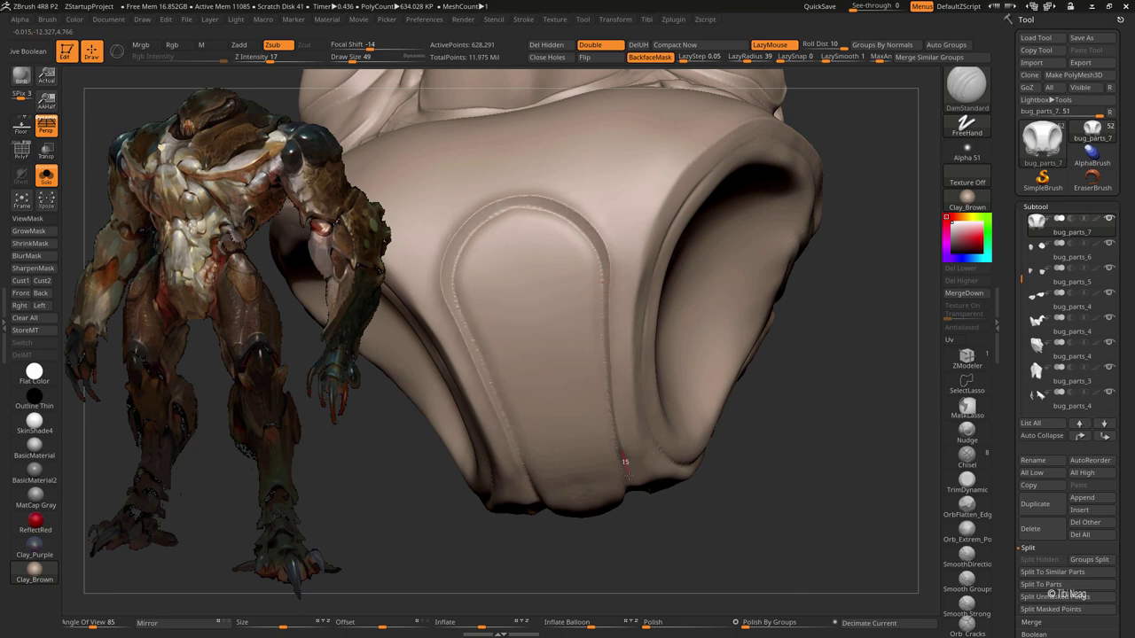
Step: Build up clay along the groove under the collar plate's left bump
mouse_move(632, 512)
left_mouse_down()
mouse_move(552, 304)
mouse_move(641, 387)
left_mouse_up()
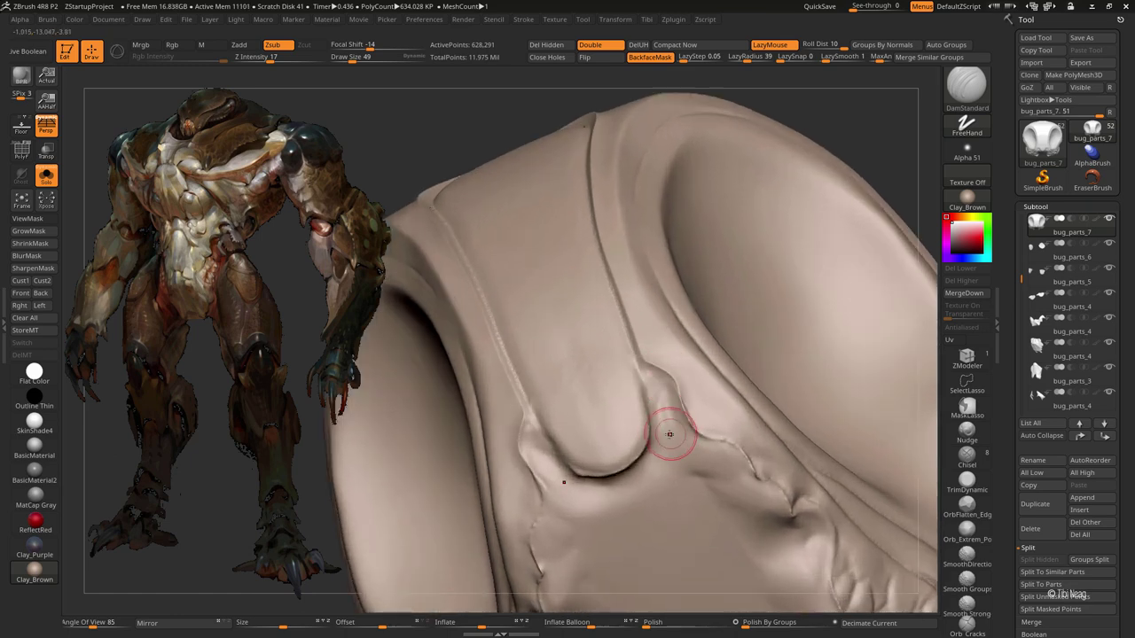
key("b")
key("c")
key("l")
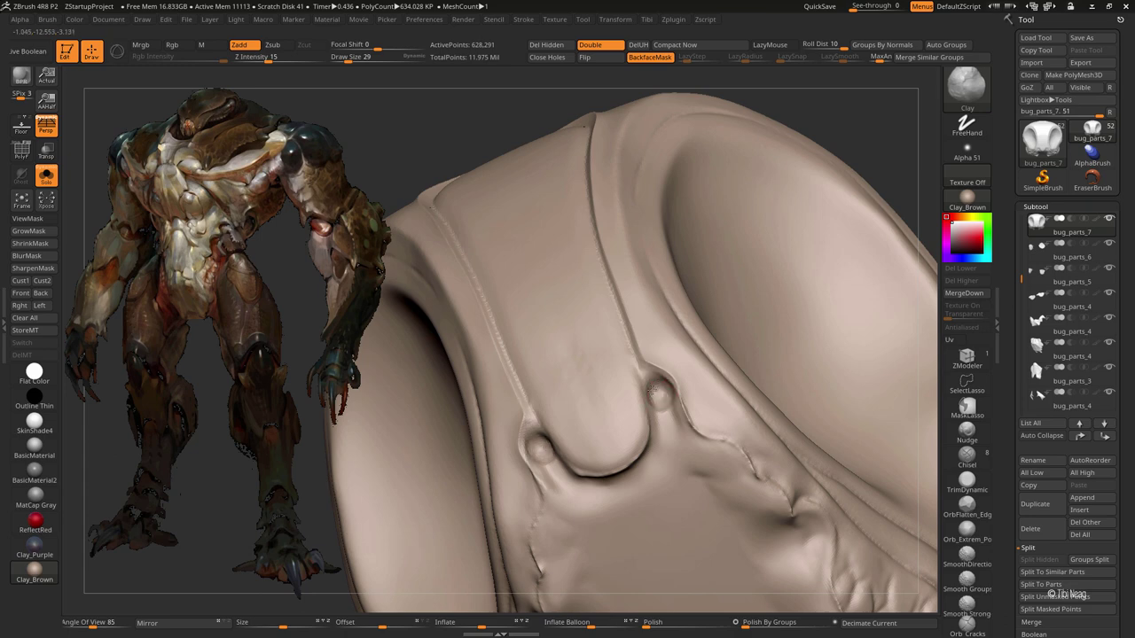
left_click_drag(567, 461, 601, 469)
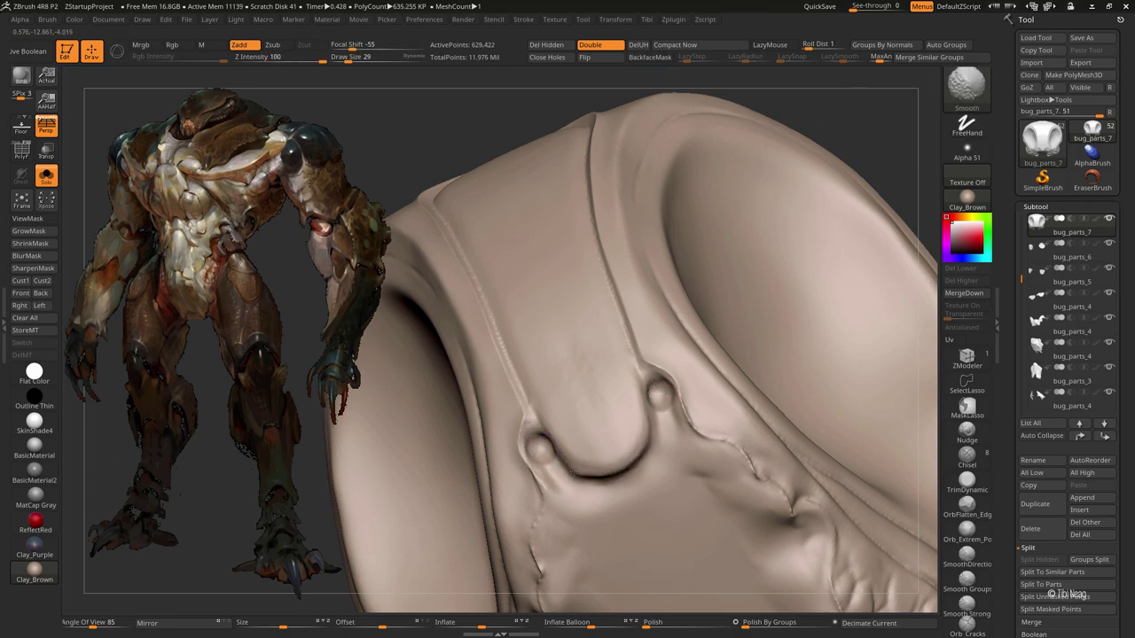
Step: Deepen the collar's upper grooves with DamStandard, then smooth the head plate socket
key("b")
key("d")
key("s")
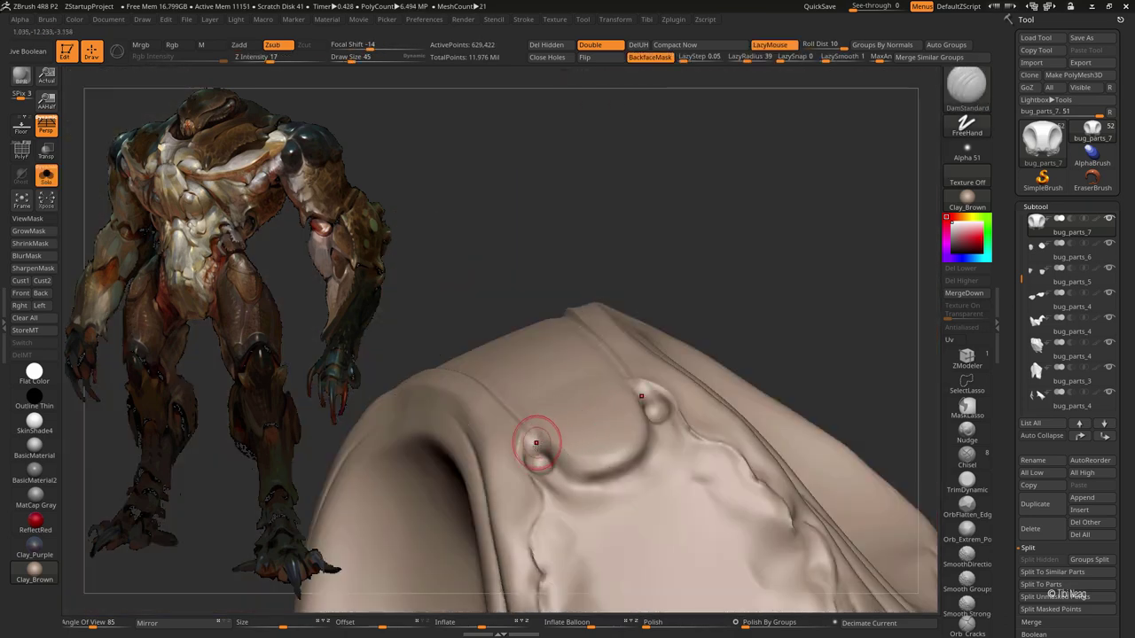
mouse_move(542, 454)
right_mouse_down()
mouse_move(519, 246)
mouse_move(544, 385)
right_mouse_up()
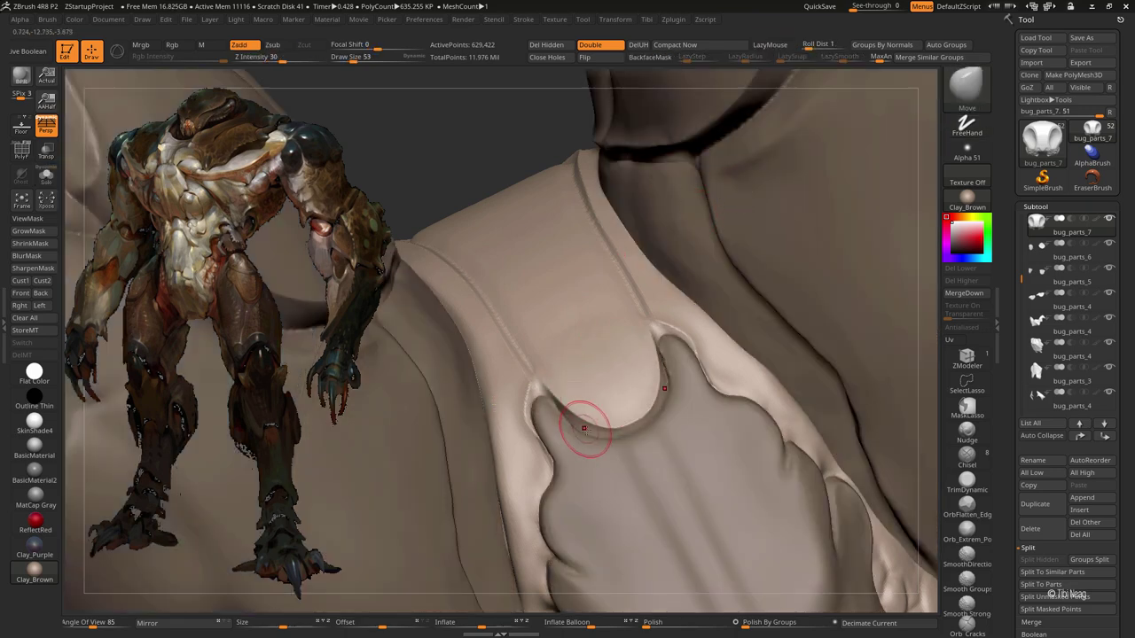
right_click_drag(580, 418, 598, 446)
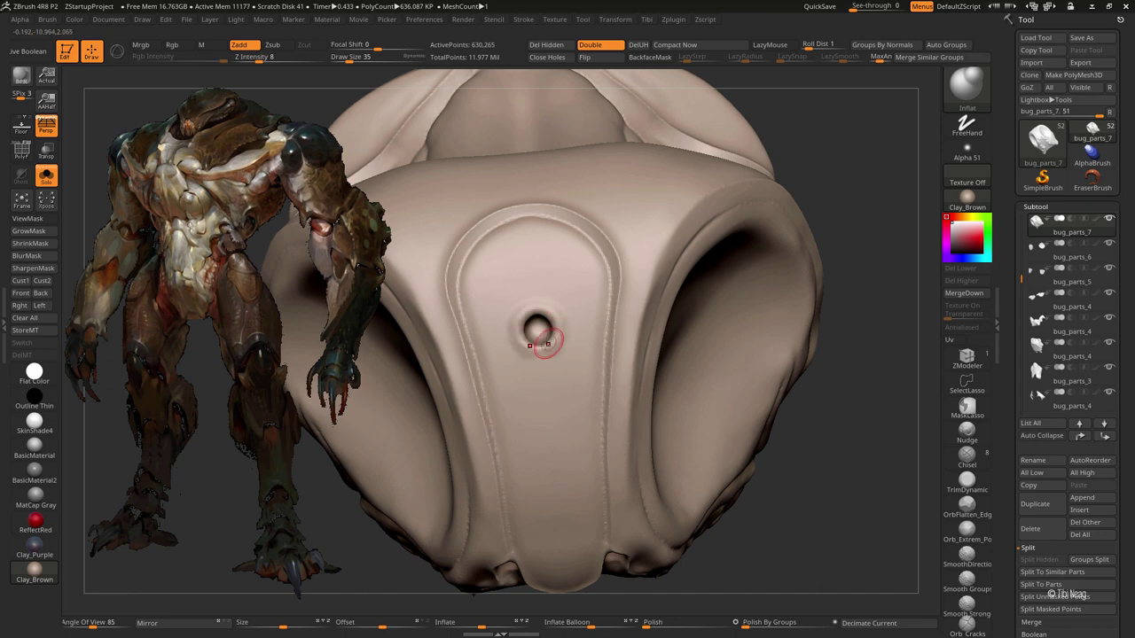
key("shift")
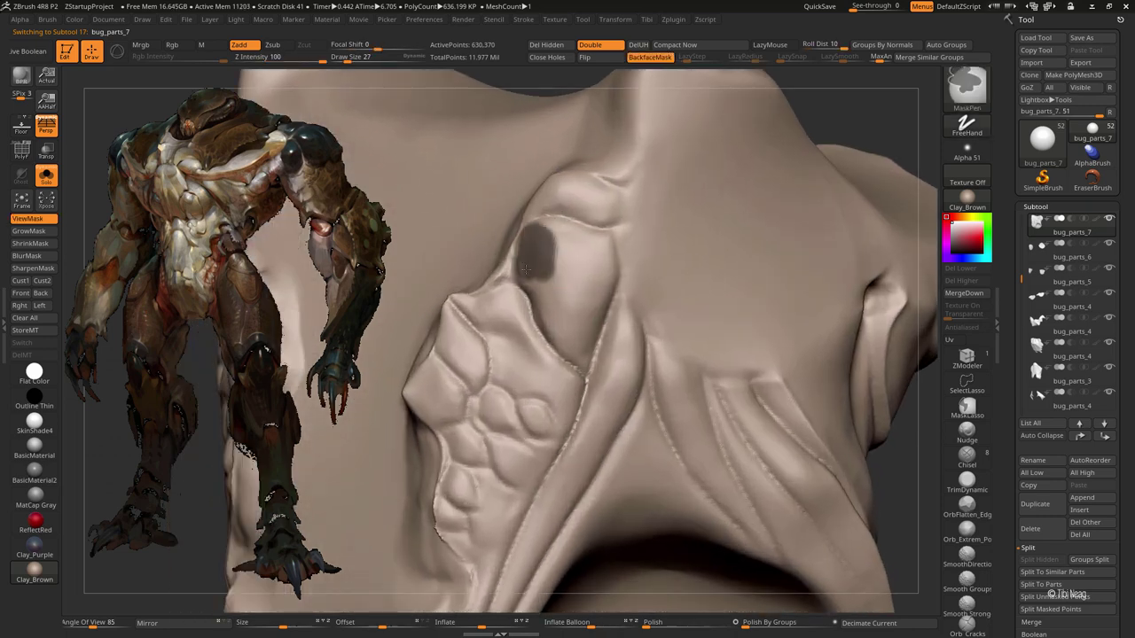
Step: Mask the whole eye socket and extract it as the new subtool bug_parts_8
mouse_move(546, 318)
left_mouse_down("ctrl")
mouse_move(538, 254)
mouse_move(555, 232)
left_mouse_up("ctrl")
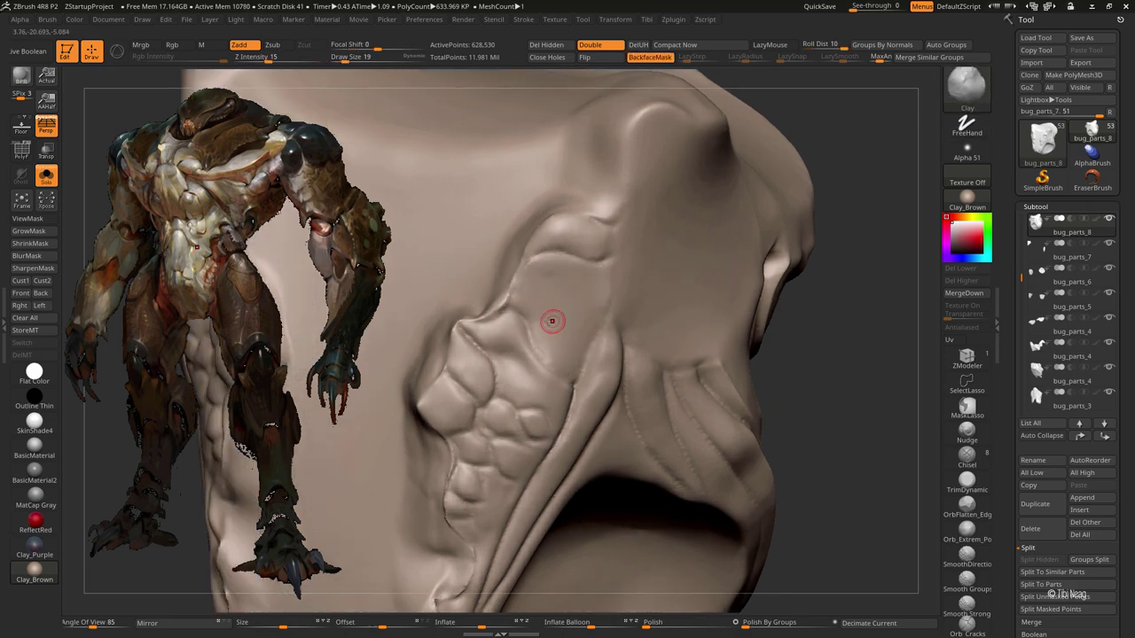
key("shift")
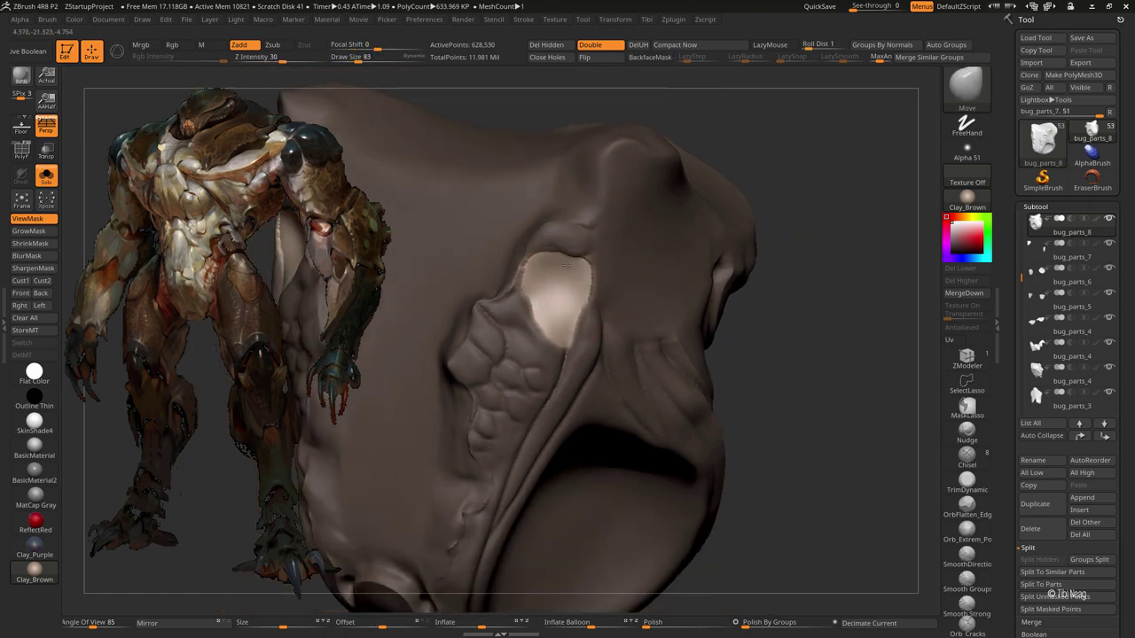
Step: Smooth the socket patch, rotate it with Transpose, and unsolo to show the whole creature
key("shift")
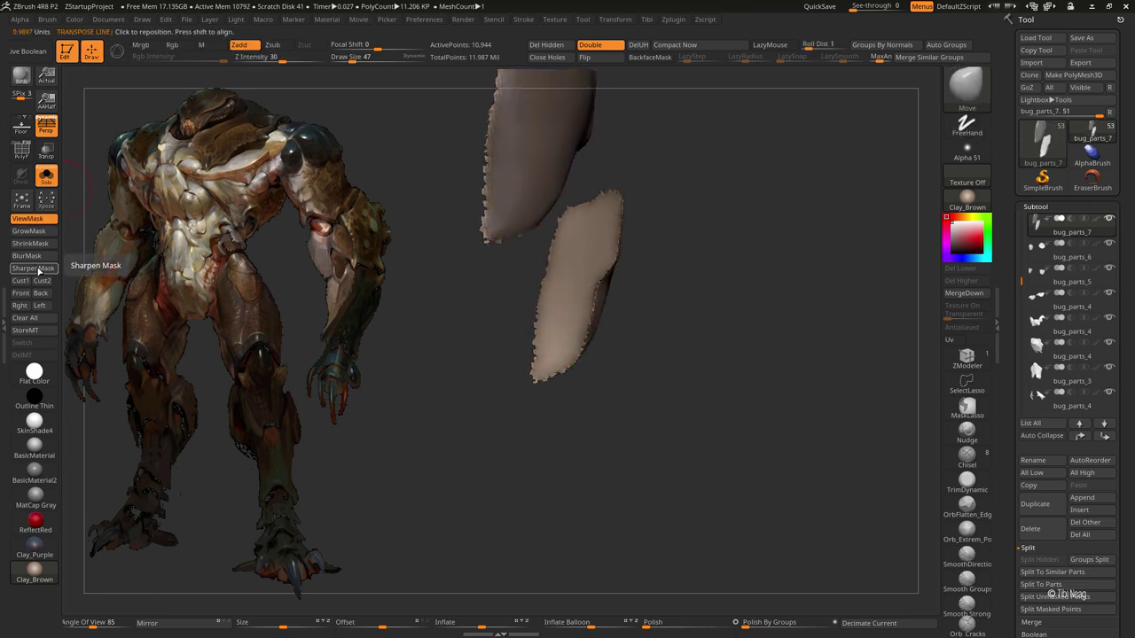
key("w")
mouse_move(486, 306)
left_mouse_down()
mouse_move(540, 226)
mouse_move(532, 180)
left_mouse_up()
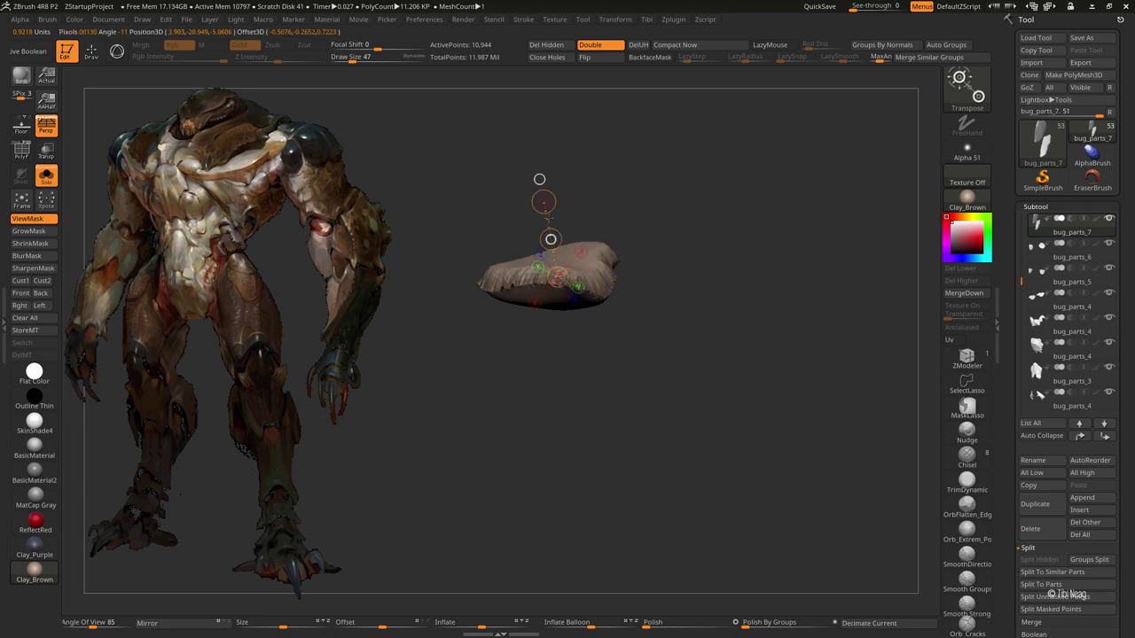
key("q")
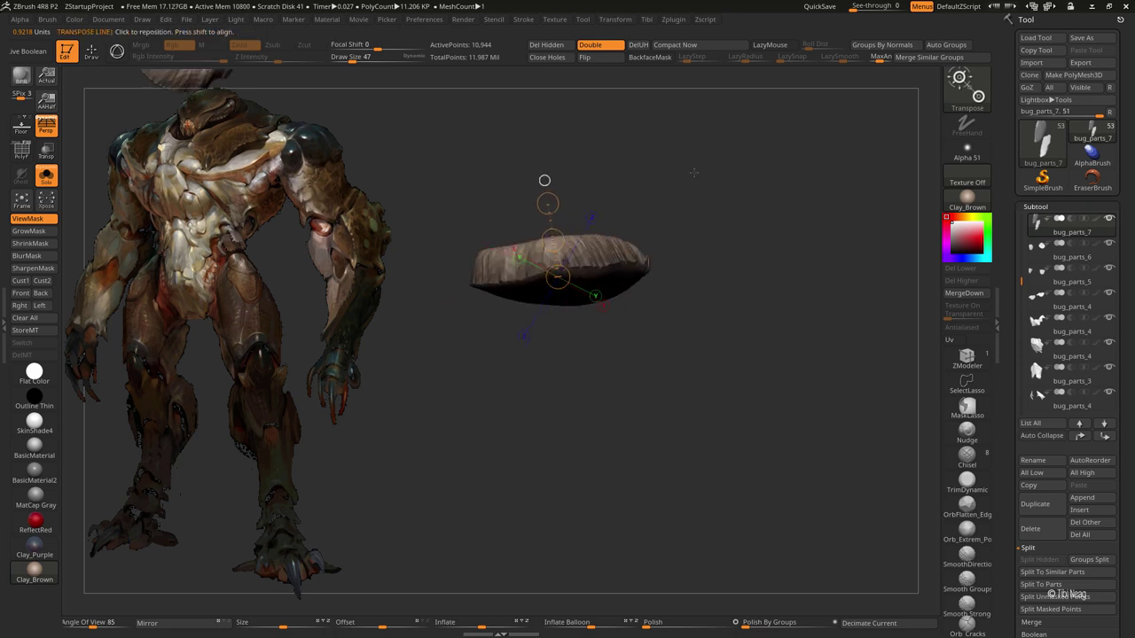
mouse_move(545, 175)
left_mouse_down()
mouse_move(664, 149)
mouse_move(540, 190)
mouse_move(712, 438)
left_mouse_up()
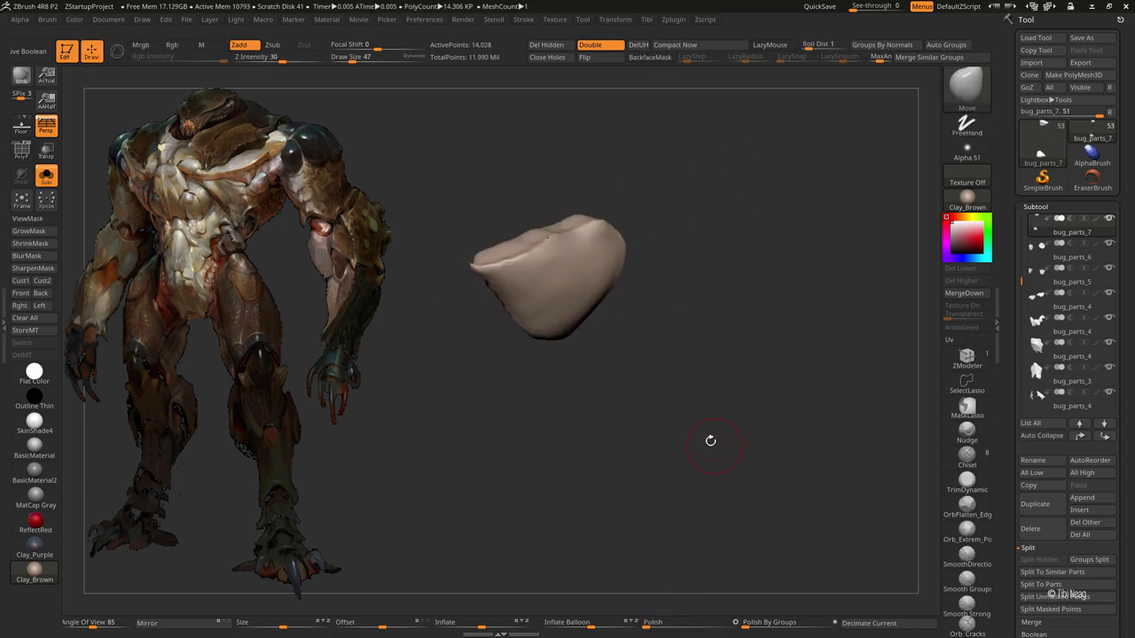
key("ctrl+shift+s")
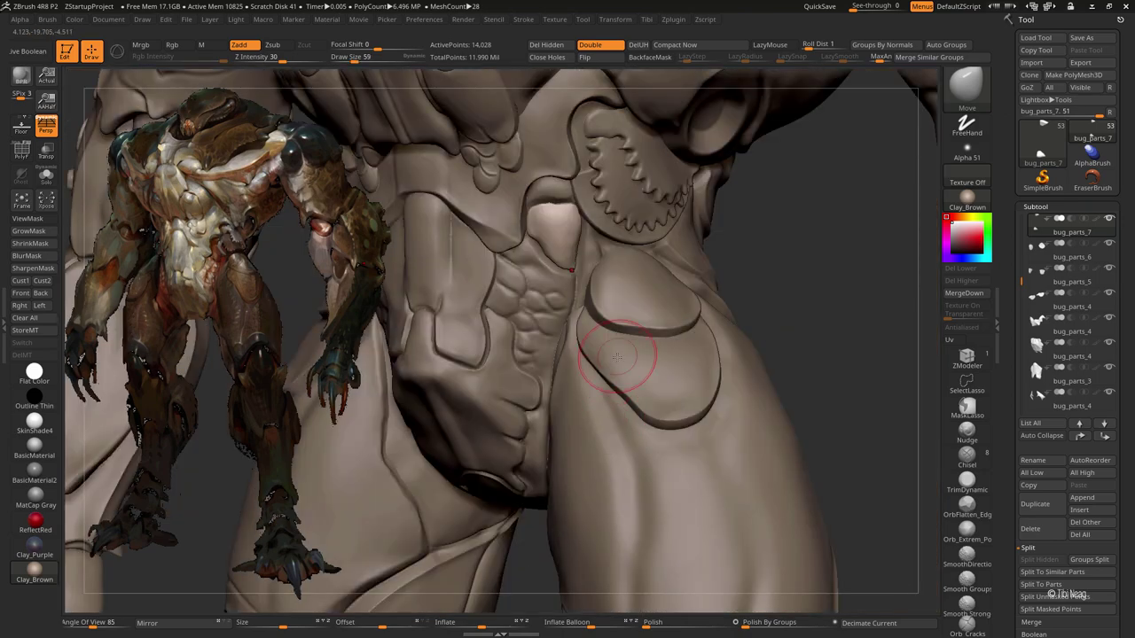
Step: Solo the pale chest plate and smooth its shape
right_click_drag(541, 273, 567, 293)
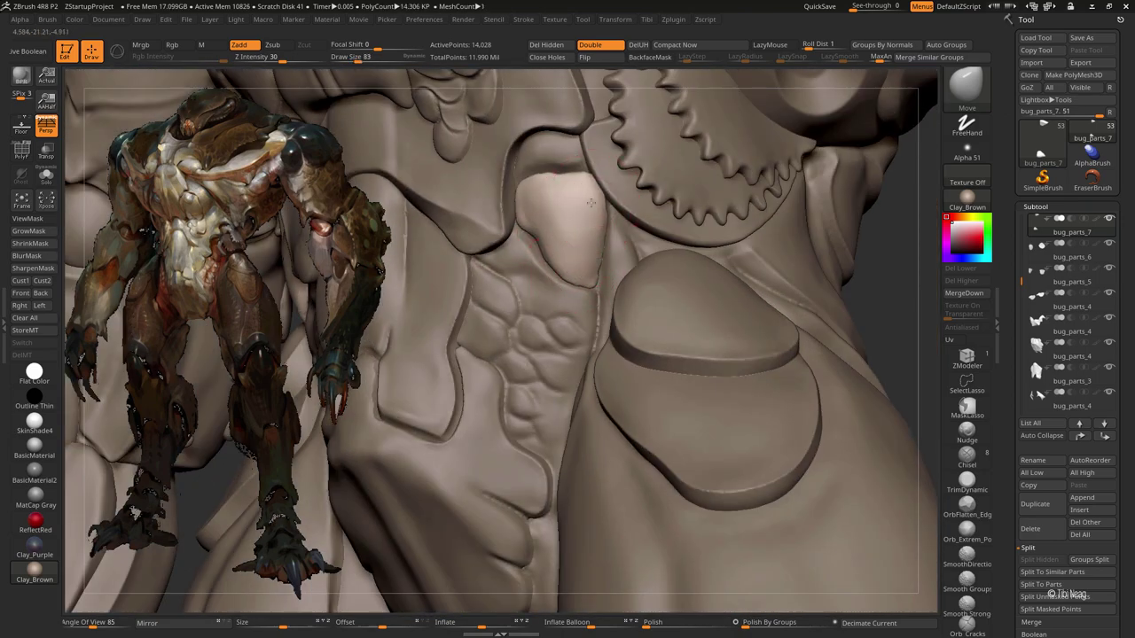
right_click_drag(597, 203, 532, 177)
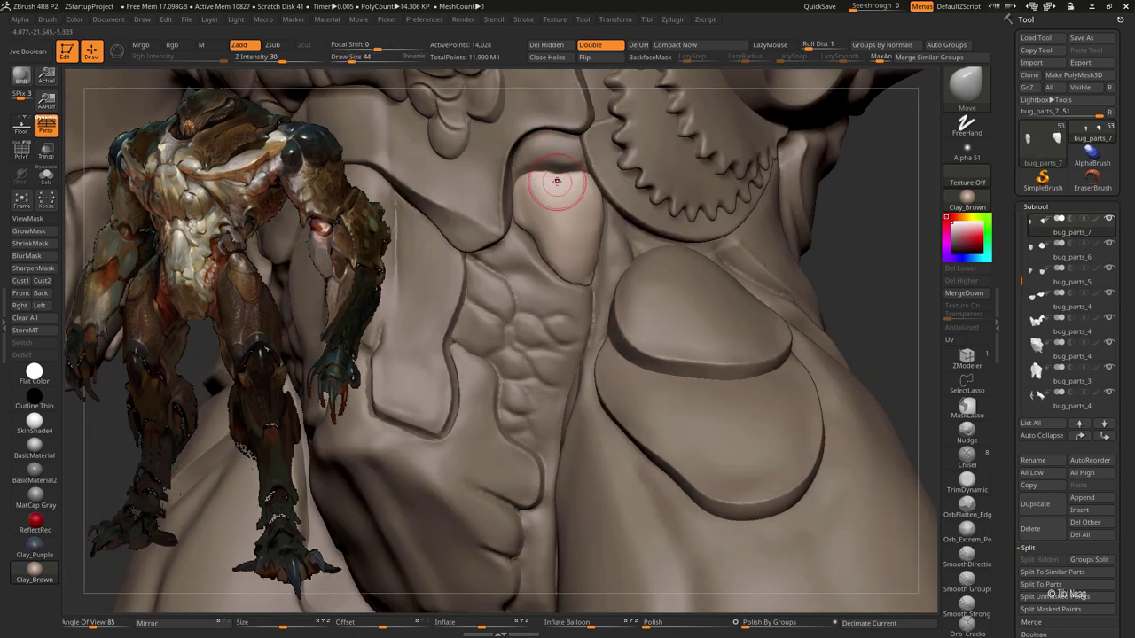
right_click_drag(509, 216, 508, 215)
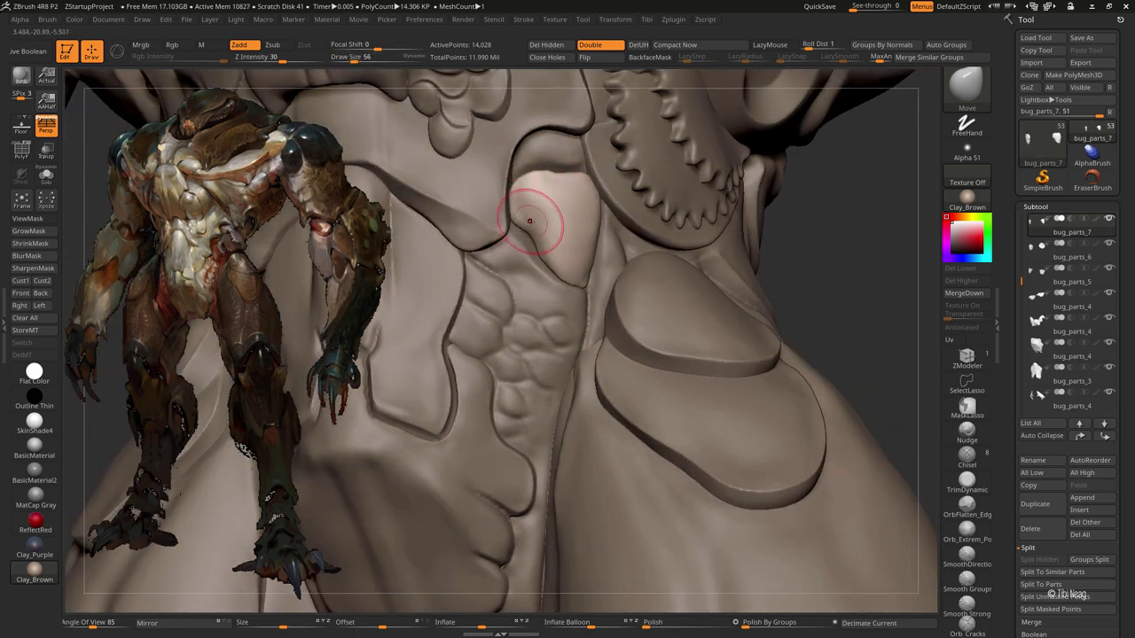
key("shift+s")
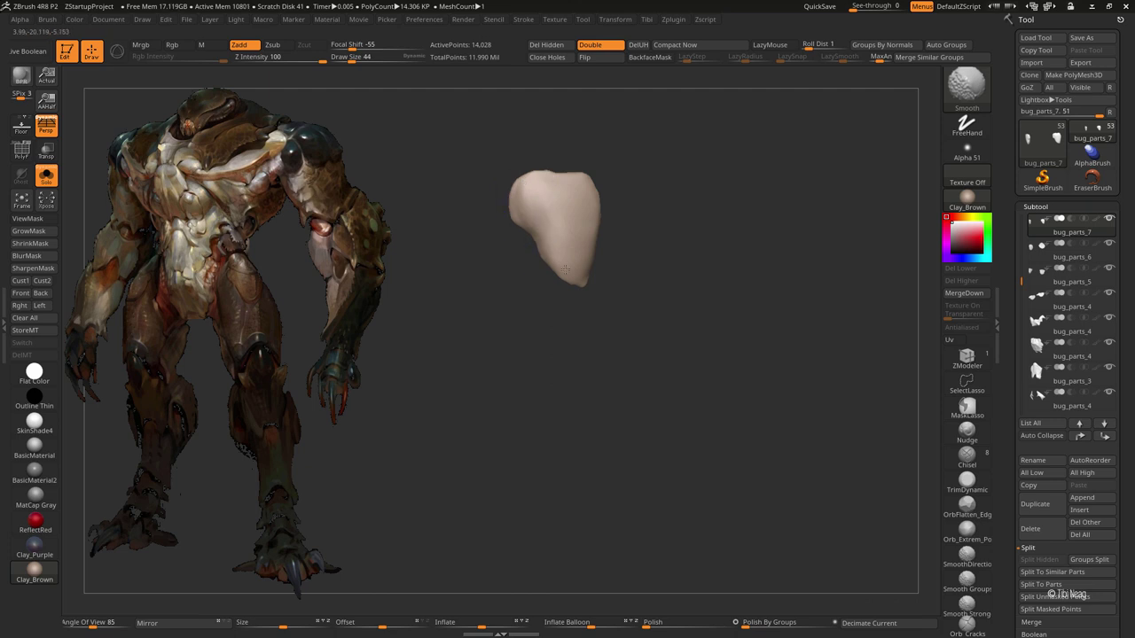
left_click_drag(518, 196, 604, 265)
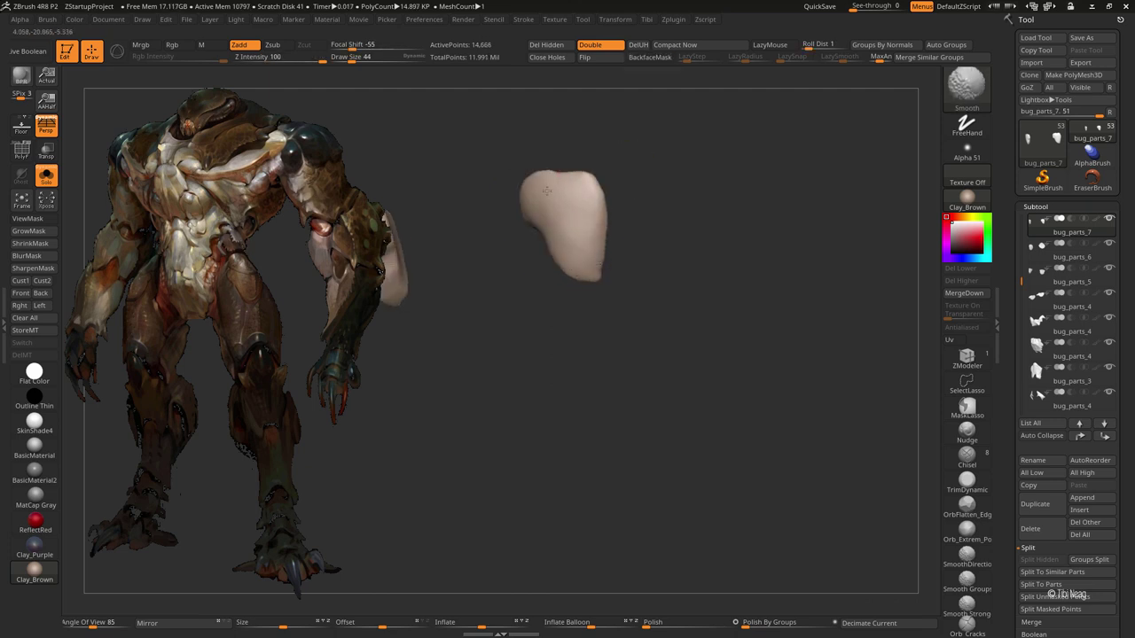
Step: With the full model shown, push the plate into a curved shell using the Move brush
key("shift+s")
key("b")
key("m")
key("v")
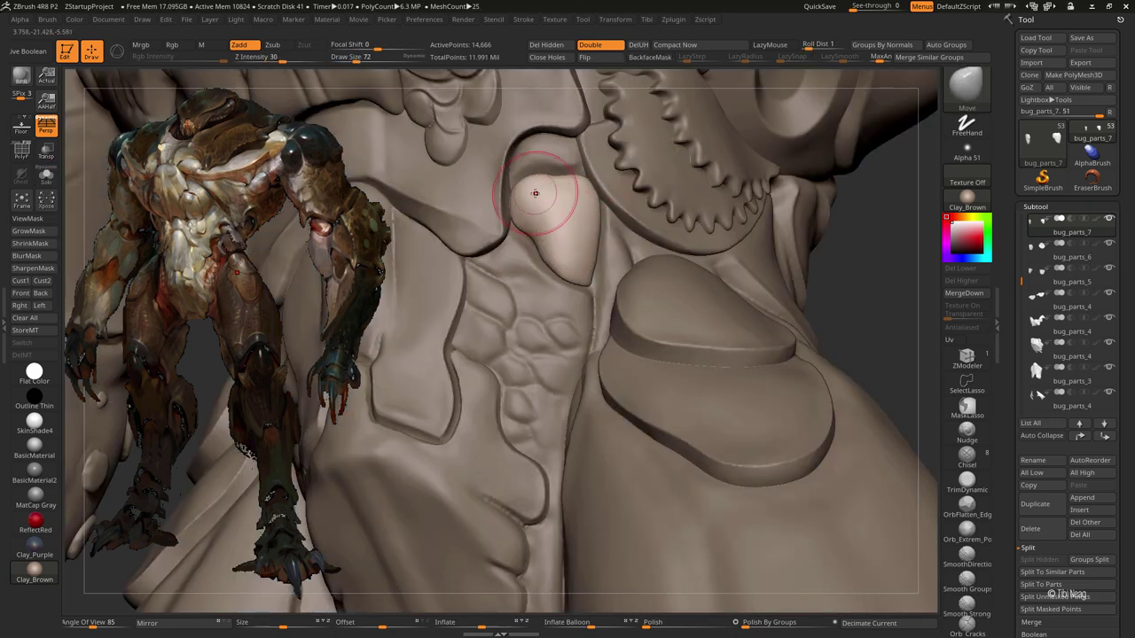
key("f")
right_click_drag(632, 257, 606, 327, "alt")
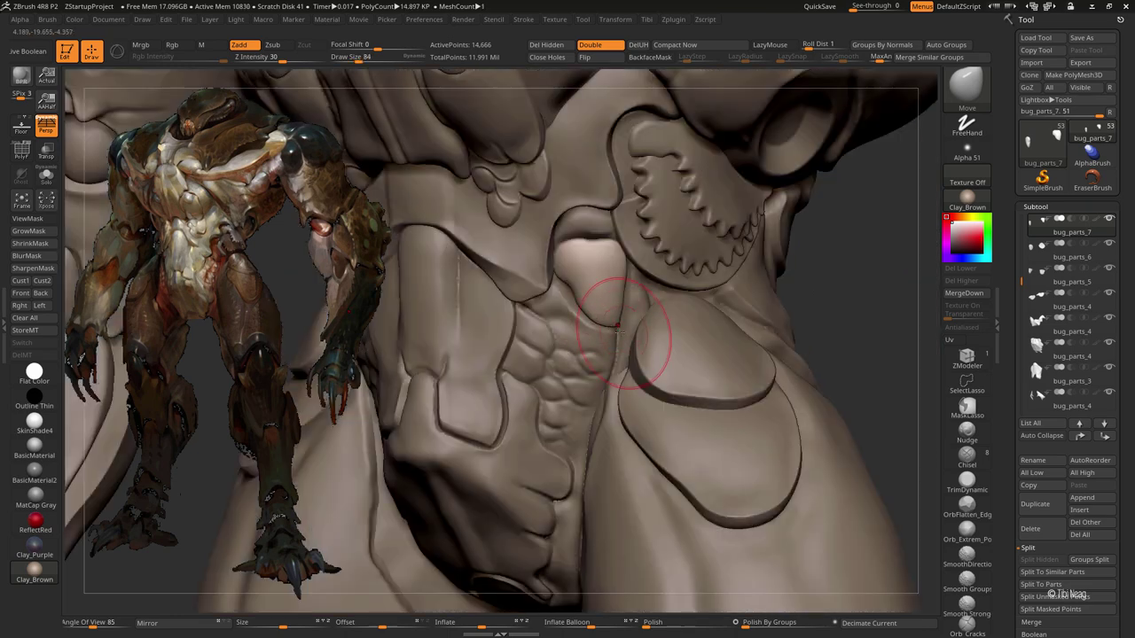
mouse_move(598, 235)
right_mouse_down()
mouse_move(602, 307)
mouse_move(467, 316)
right_mouse_up()
right_click_drag(600, 307, 610, 266)
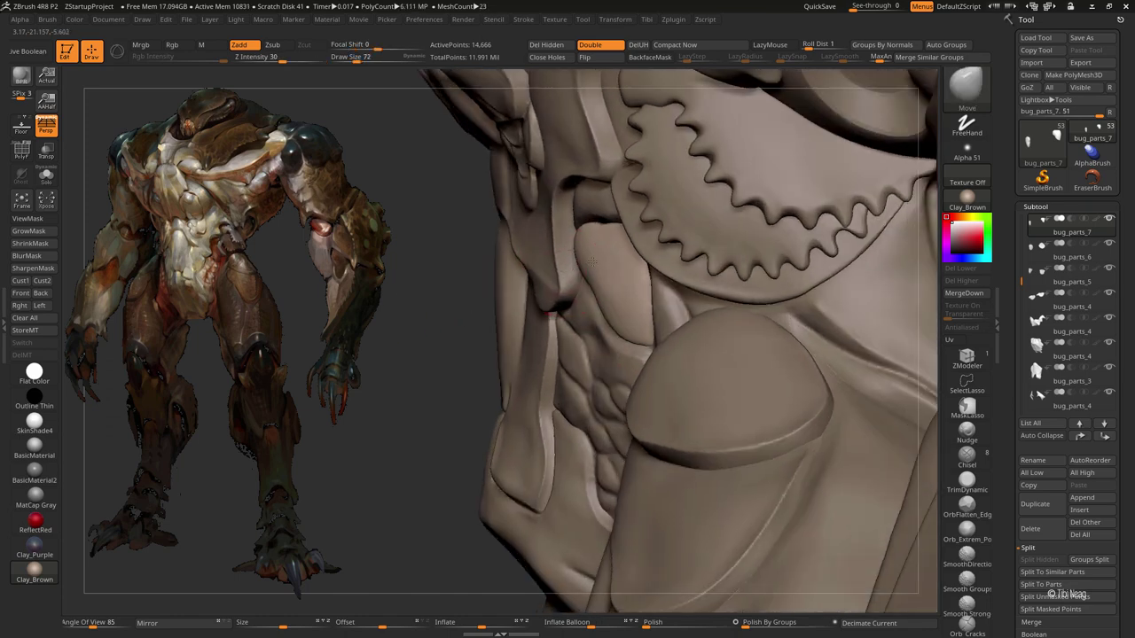
Step: Isolate the plate again and carve its crease with DamStandard and the Dam_Standard alpha
key("ctrl")
key("shift+alt+s")
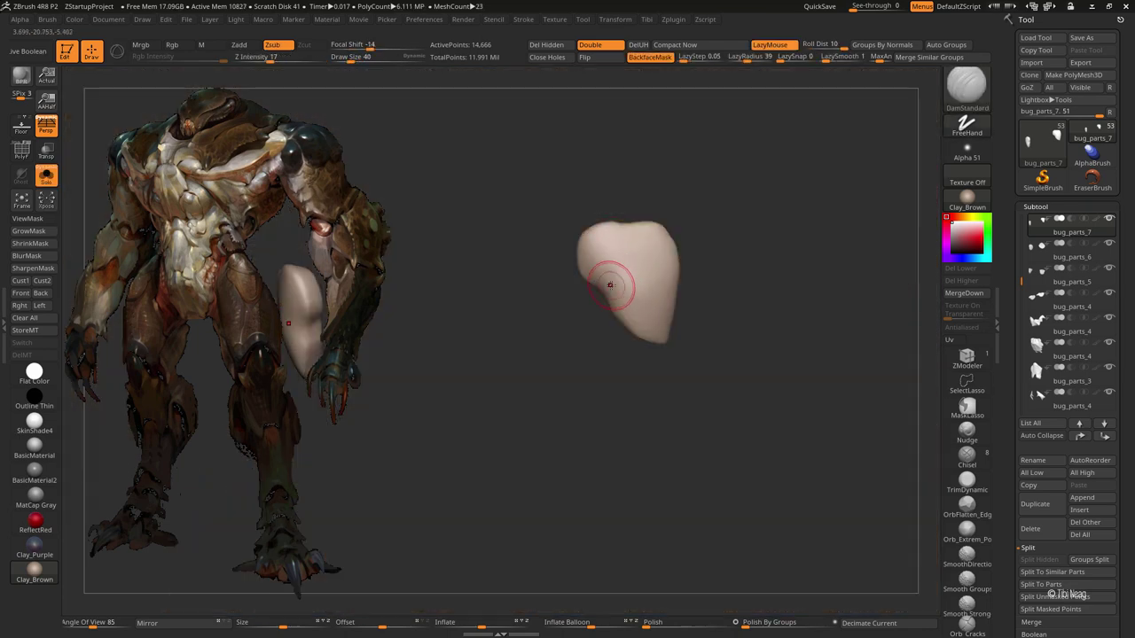
mouse_move(619, 296)
right_mouse_down()
mouse_move(630, 298)
mouse_move(618, 298)
right_mouse_up()
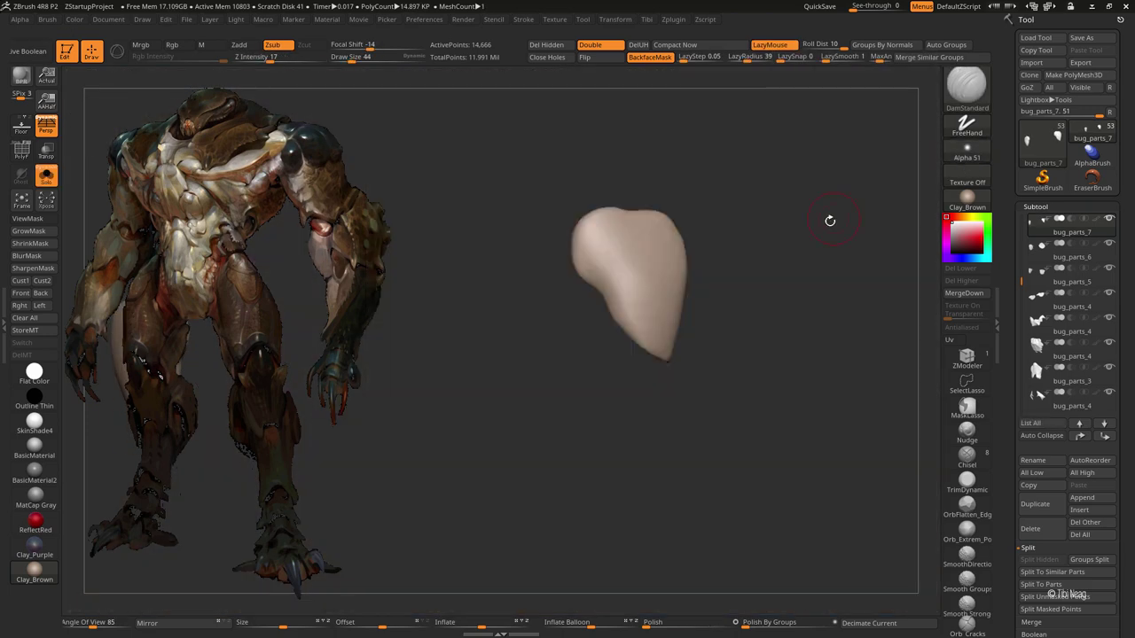
key("a")
left_click(848, 341)
left_click_drag(602, 295, 622, 294)
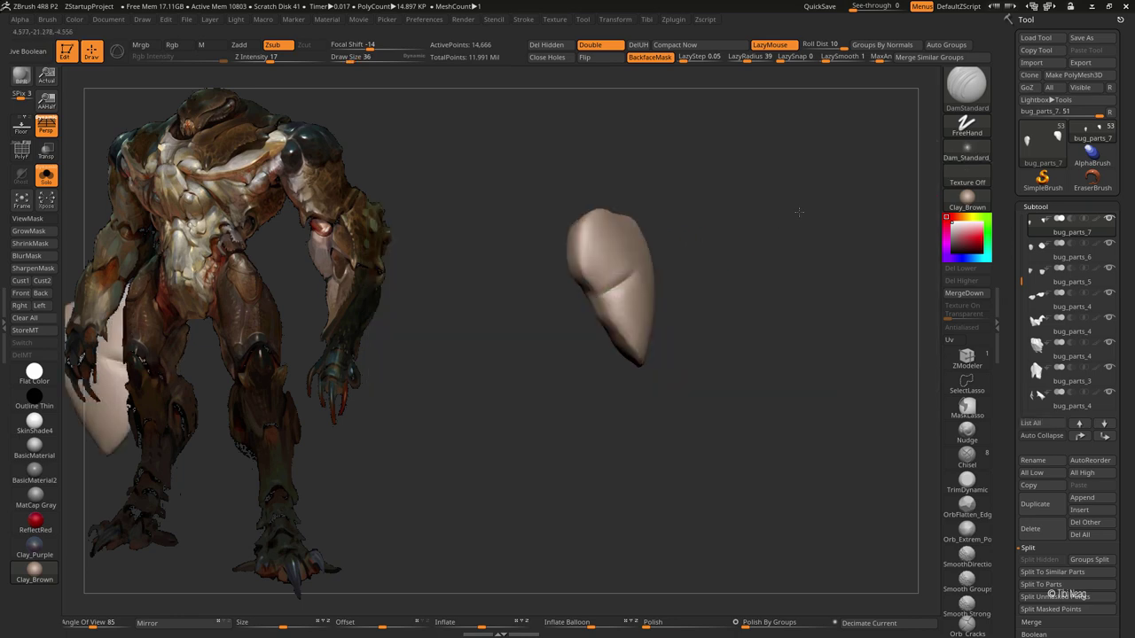
right_click_drag(593, 295, 636, 260)
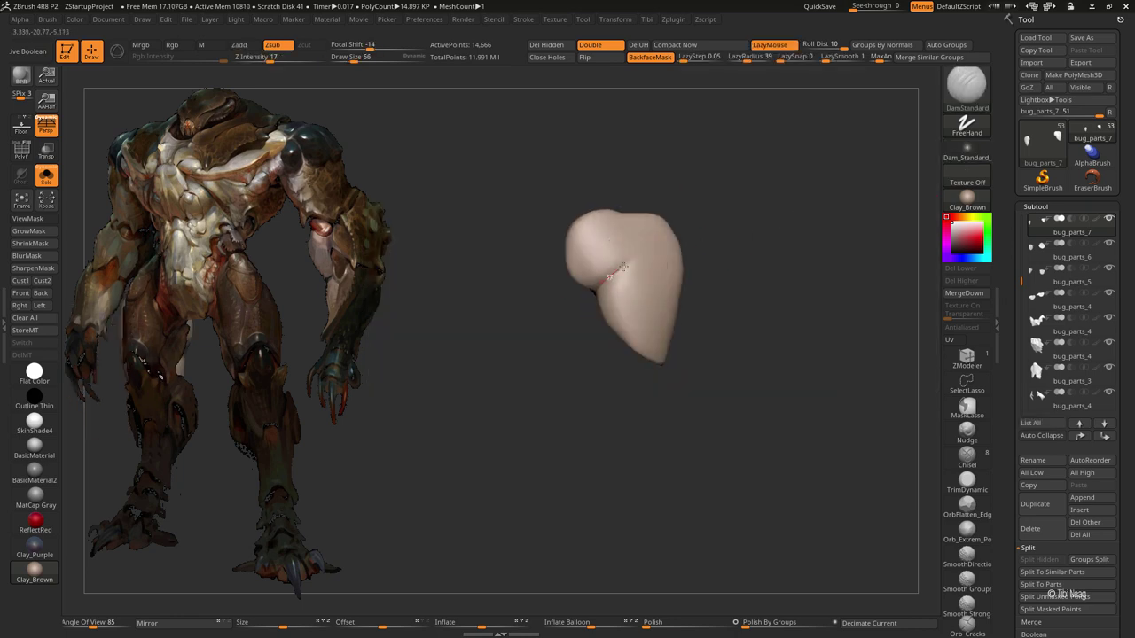
Step: Show the full creature again and frame it from the front with the Move brush active
key("ctrl+shift+s")
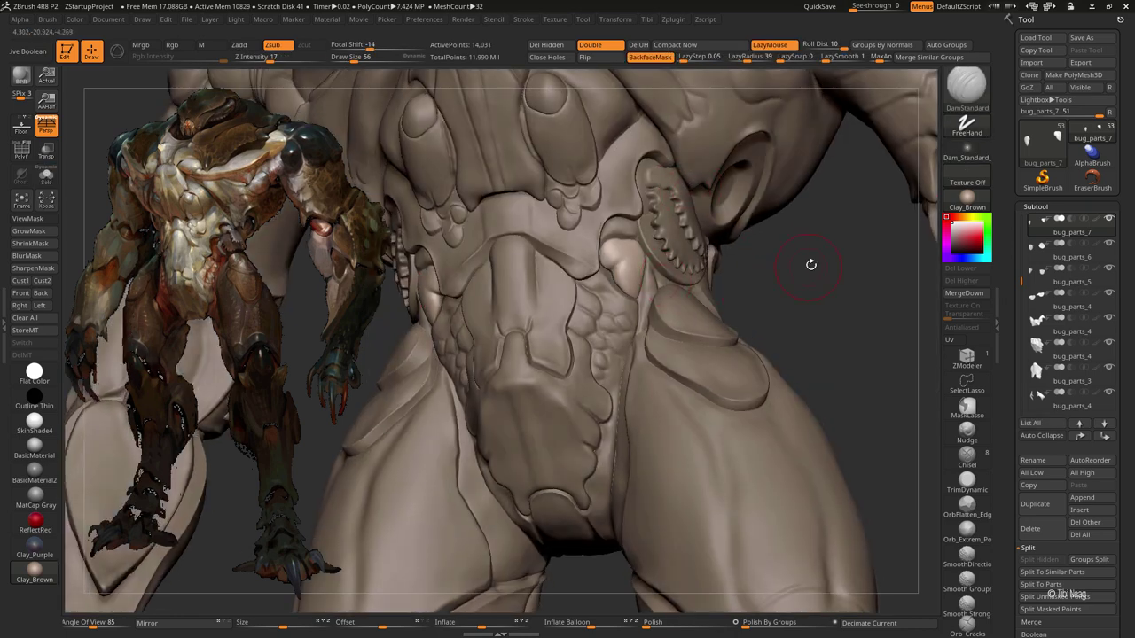
left_click_drag(810, 264, 622, 322)
key("b")
key("m")
key("v")
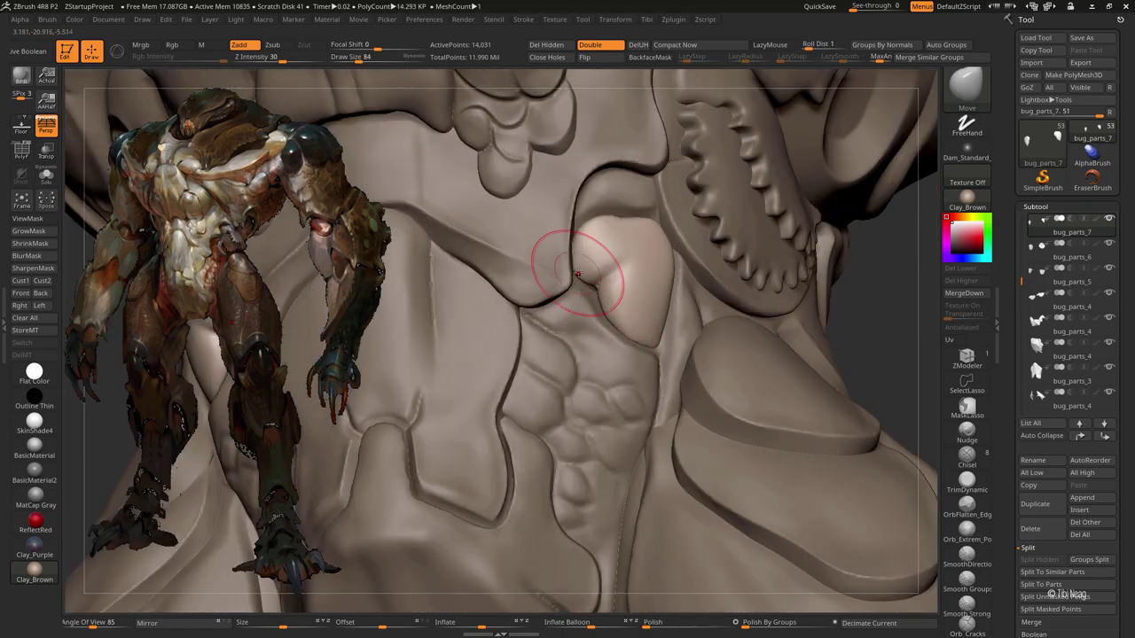
right_click_drag(570, 253, 523, 227)
Step: Select and solo bug_parts_4, then build up clay on its broad surface
key("f")
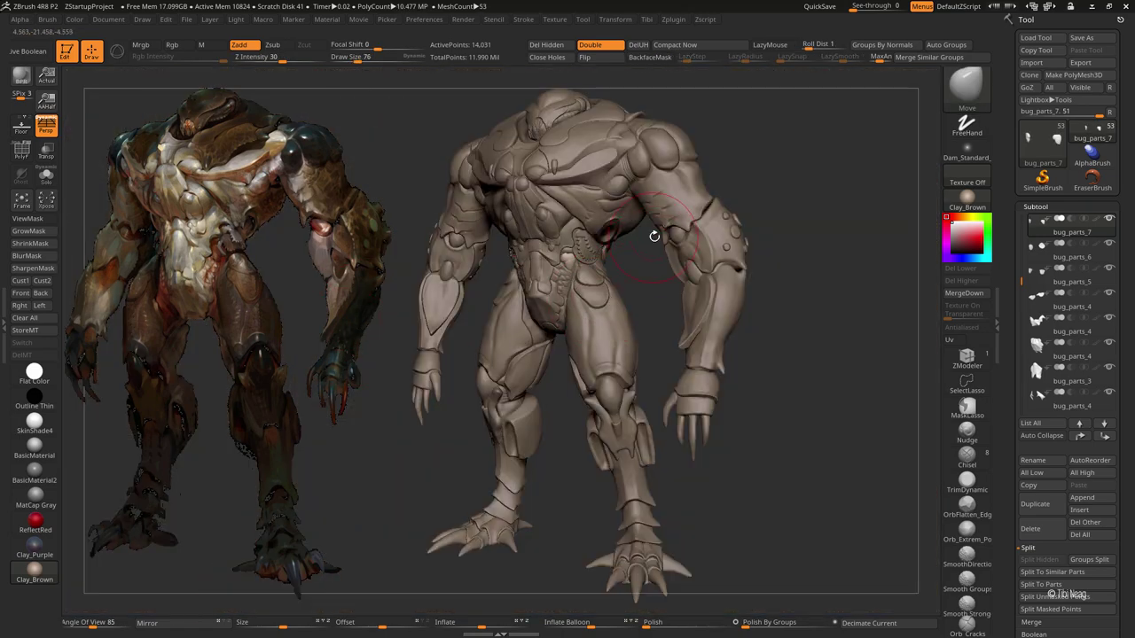
left_click(655, 236, "alt")
key("ctrl+shift+s")
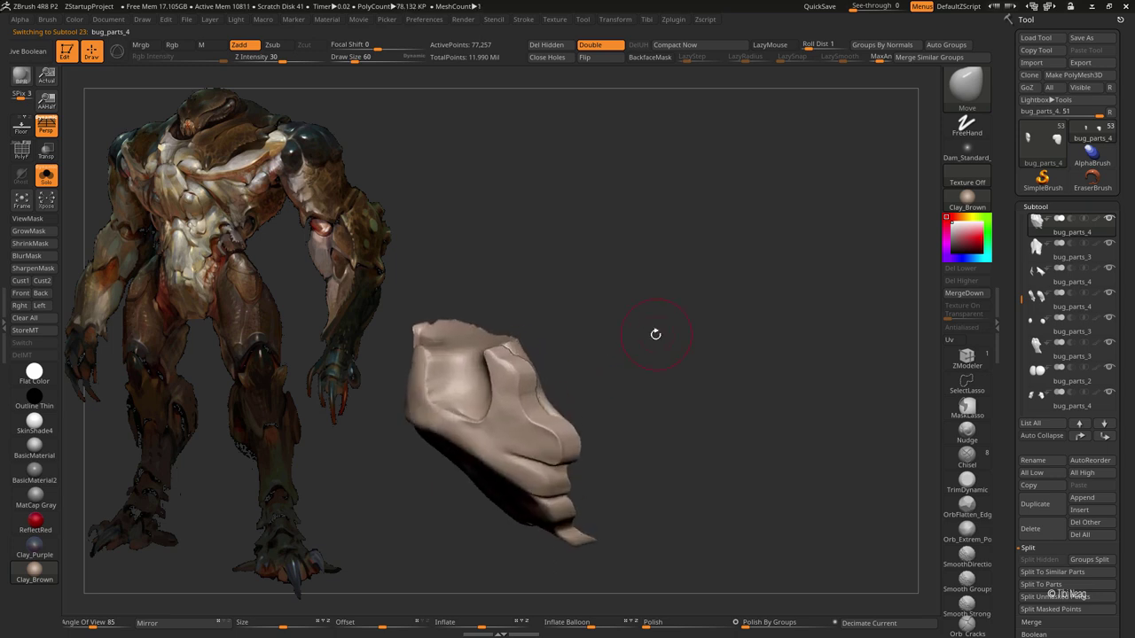
left_click_drag(655, 333, 577, 329)
key("b")
key("c")
key("l")
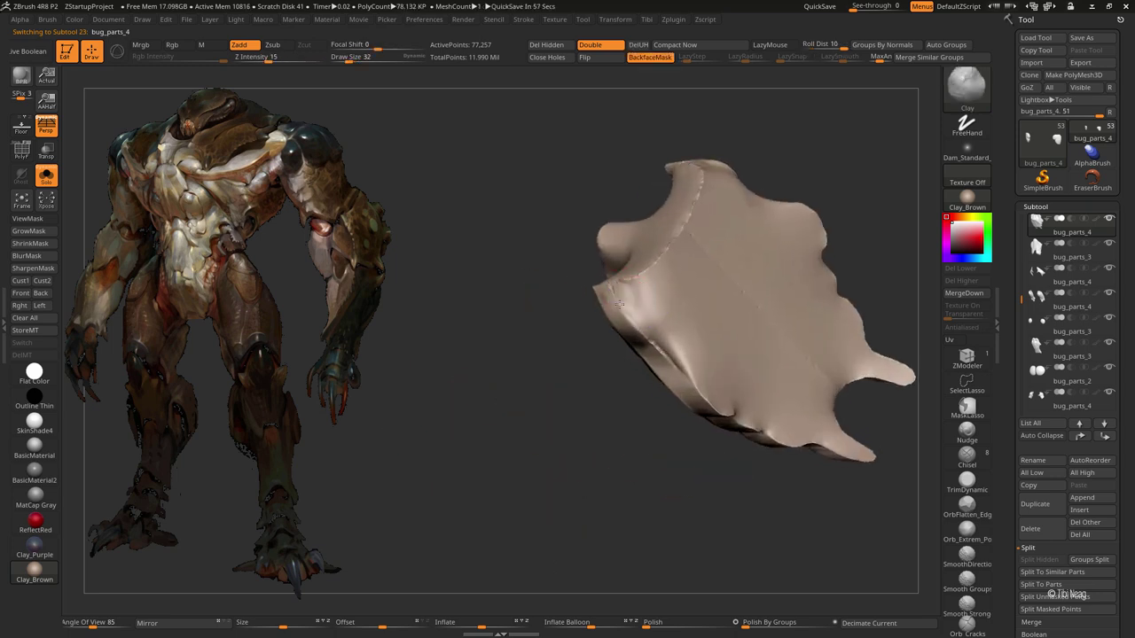
Step: Flatten areas of the bug_parts_4 plate with TrimDynamic from several angles
mouse_move(704, 393)
left_mouse_down()
mouse_move(586, 405)
mouse_move(613, 471)
mouse_move(621, 312)
left_mouse_up()
key("b")
key("t")
key("d")
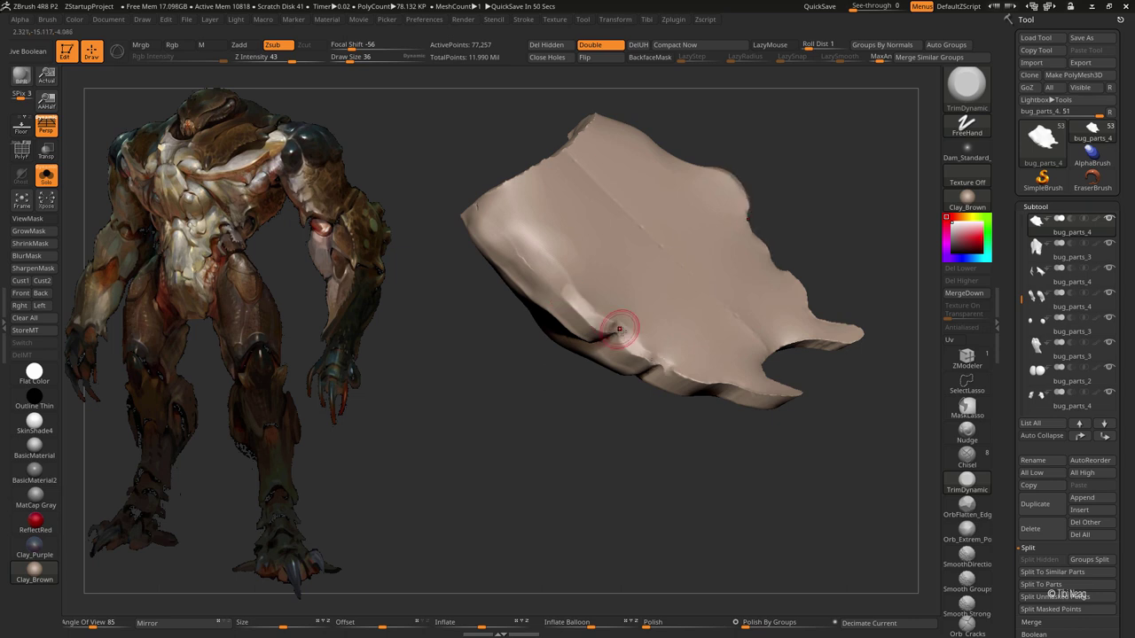
left_click_drag(748, 213, 776, 180)
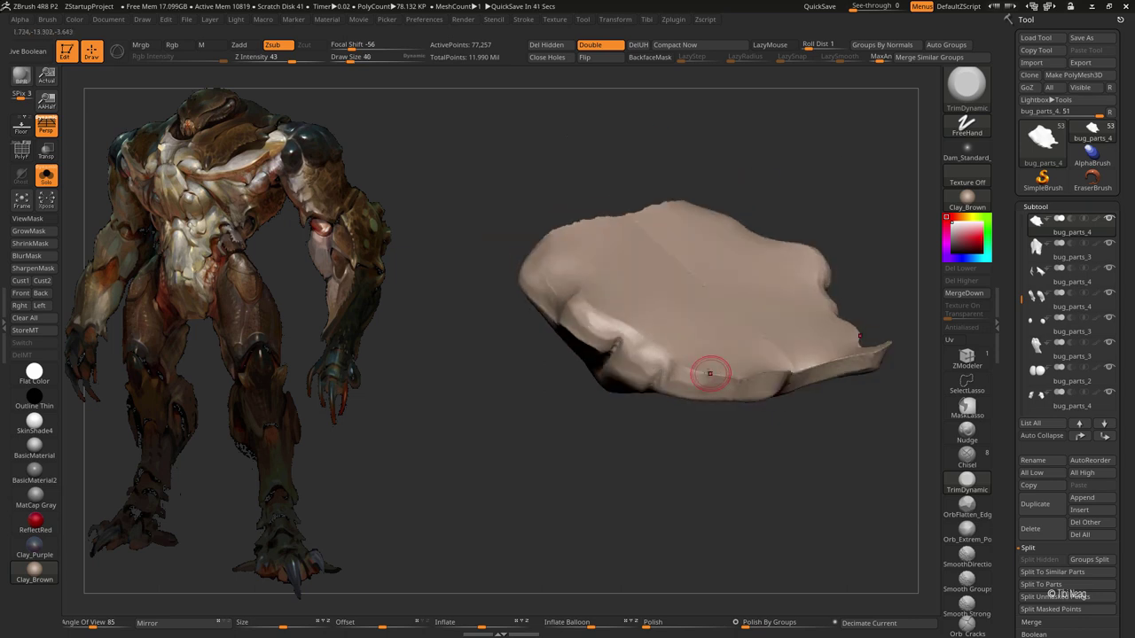
left_click_drag(714, 378, 776, 404)
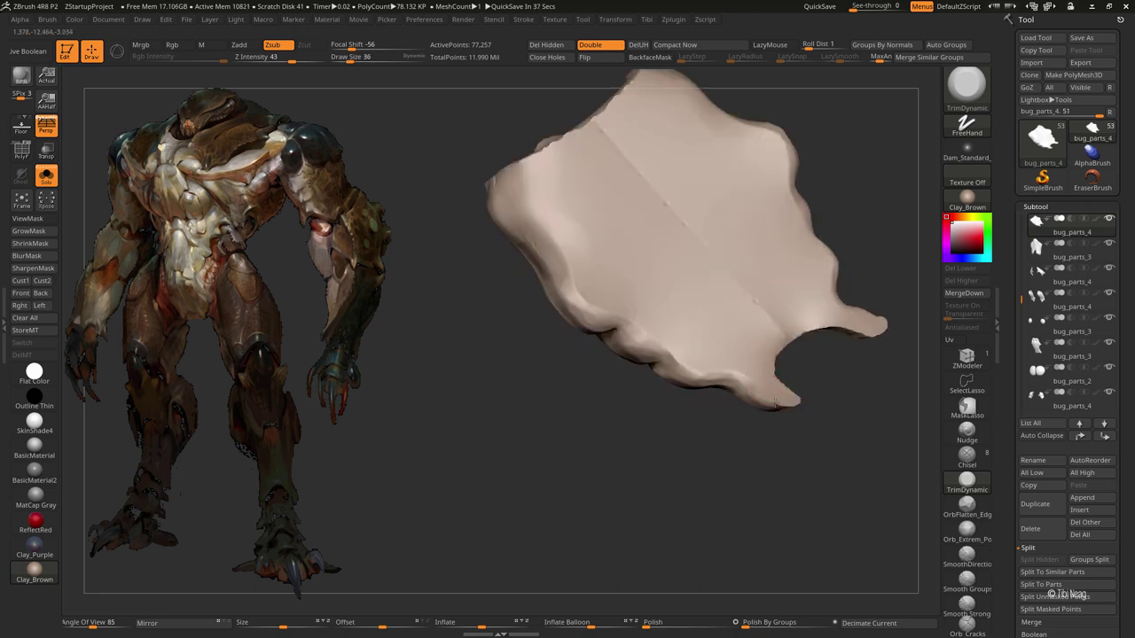
mouse_move(843, 412)
left_mouse_down()
mouse_move(789, 404)
mouse_move(825, 396)
left_mouse_up()
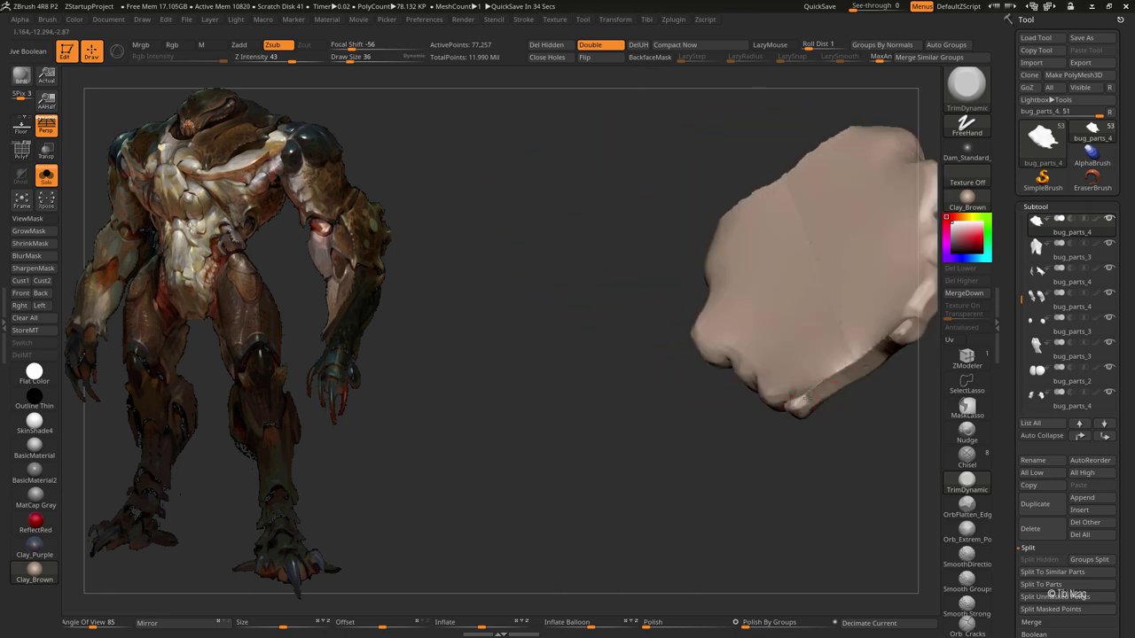
mouse_move(791, 322)
left_mouse_down()
mouse_move(733, 387)
mouse_move(782, 358)
mouse_move(540, 453)
mouse_move(567, 423)
mouse_move(881, 263)
left_mouse_up()
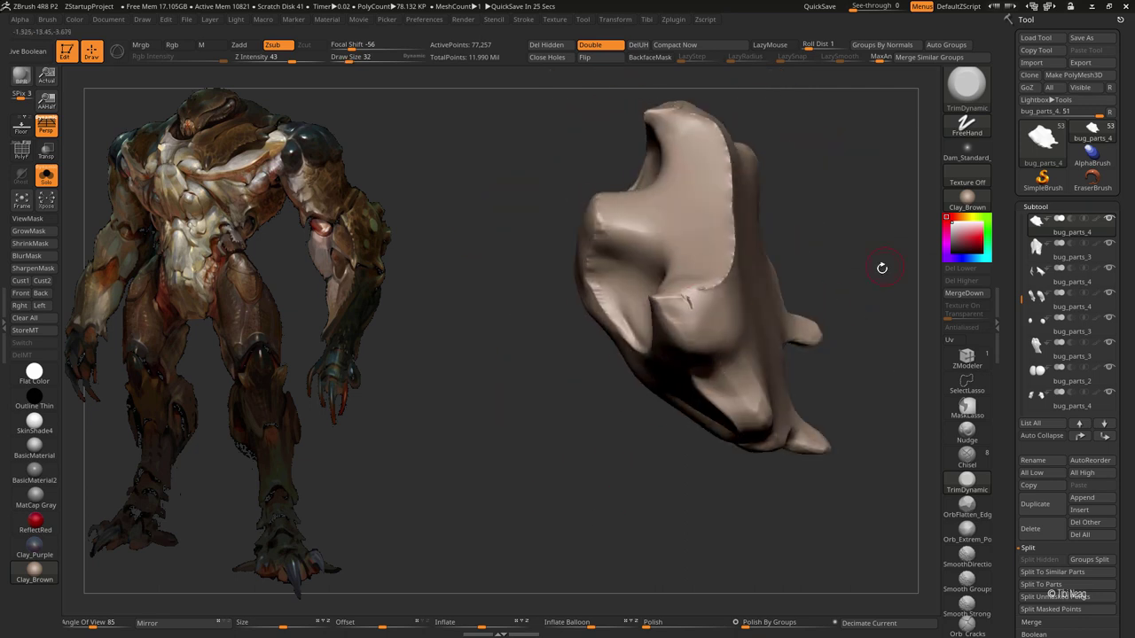
left_click_drag(695, 296, 727, 254, "alt")
mouse_move(711, 153)
left_mouse_down()
mouse_move(577, 304)
mouse_move(684, 213)
mouse_move(579, 249)
left_mouse_up()
Step: Inflate the surface and smooth the plate's left ridge
key("b")
key("i")
key("n")
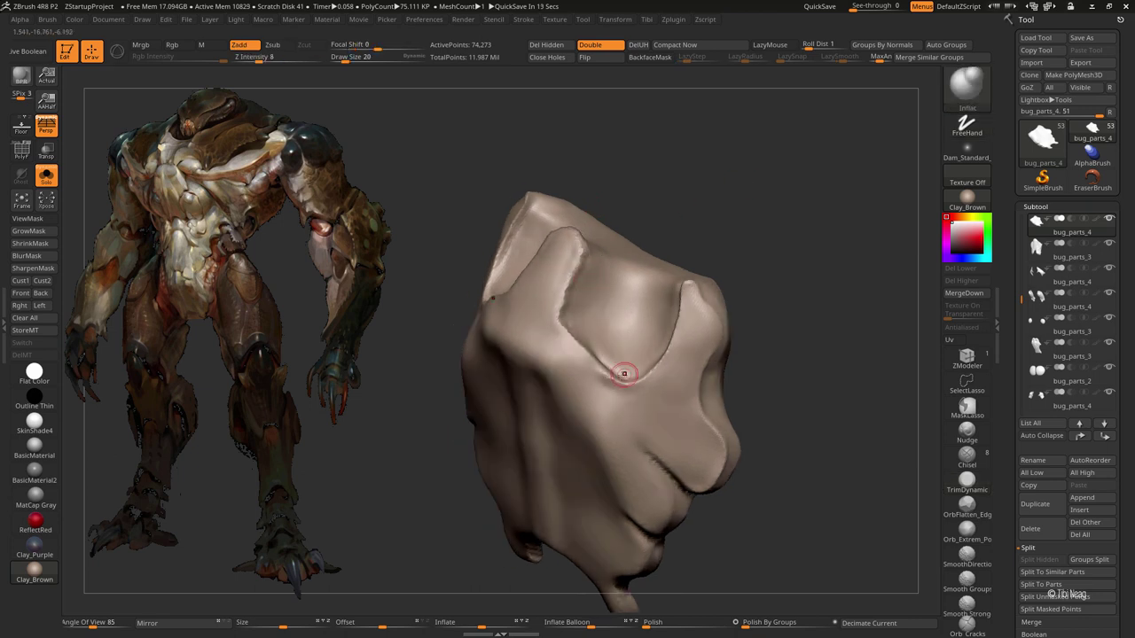
key("shift")
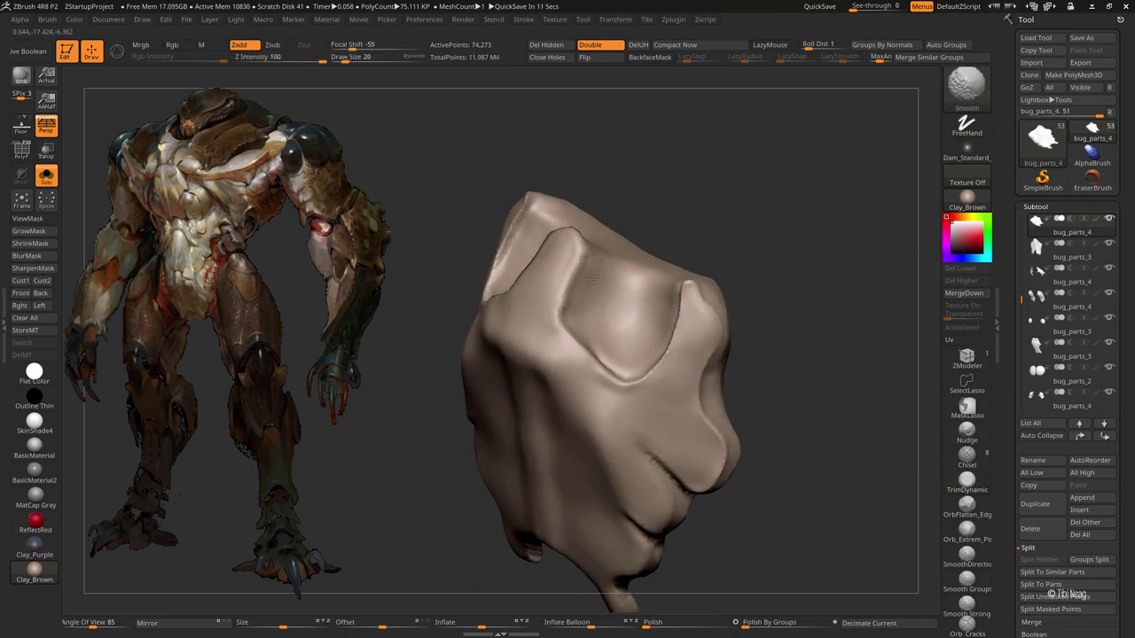
left_click_drag(590, 278, 697, 256, "shift")
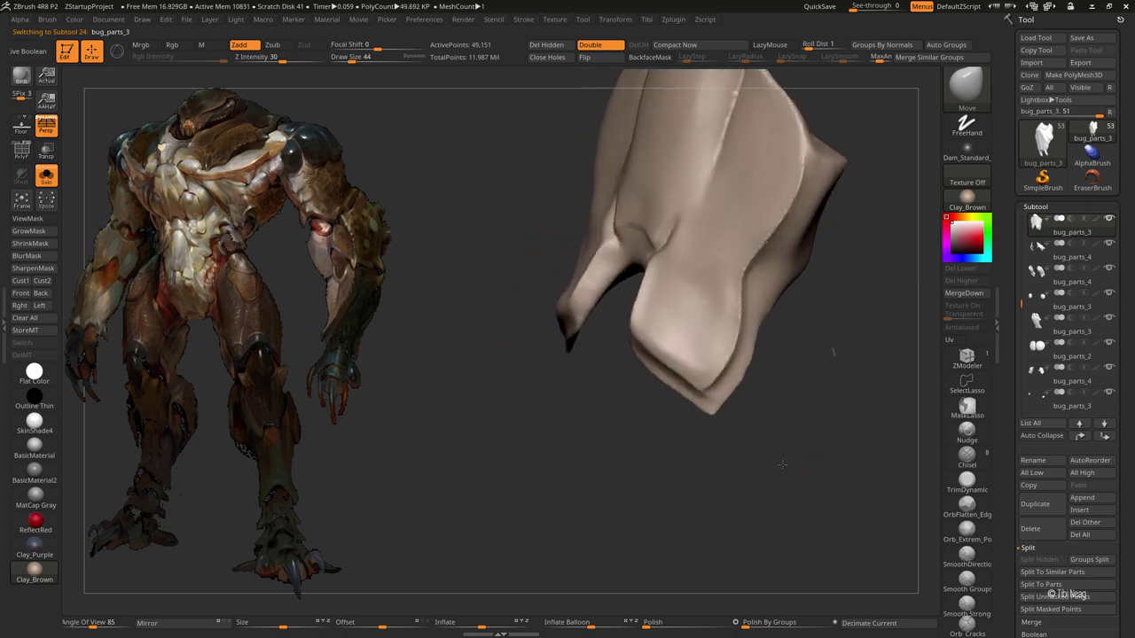
Step: Polish the lower edges of the bug_parts_3 plate with hPolish
left_click_drag(745, 381, 739, 443)
left_click_drag(692, 341, 719, 333)
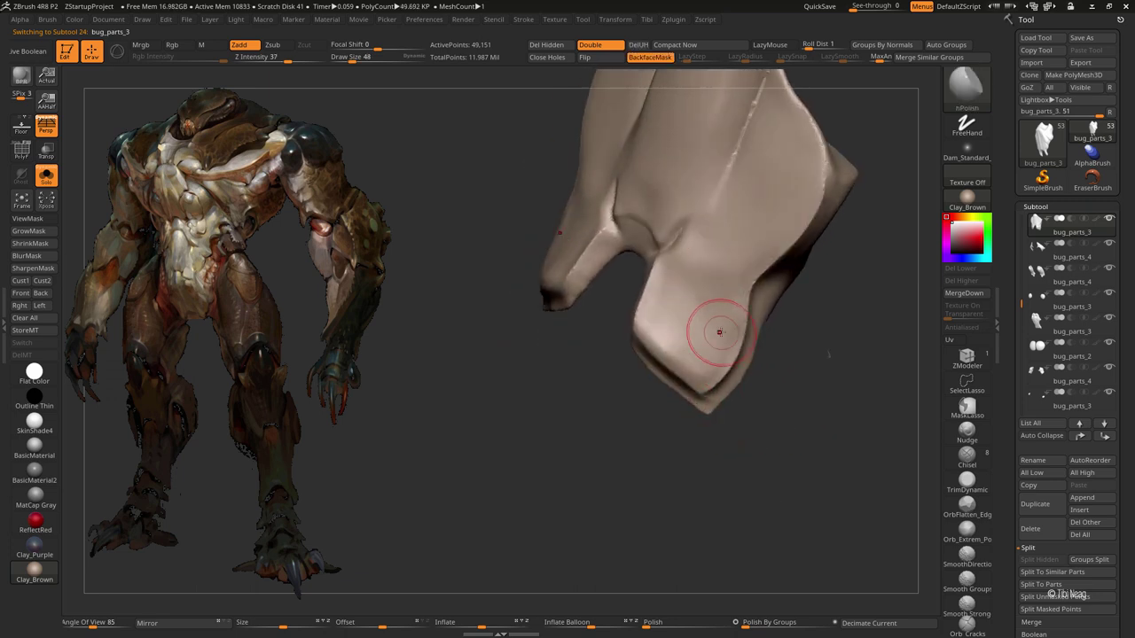
left_click_drag(786, 397, 720, 343)
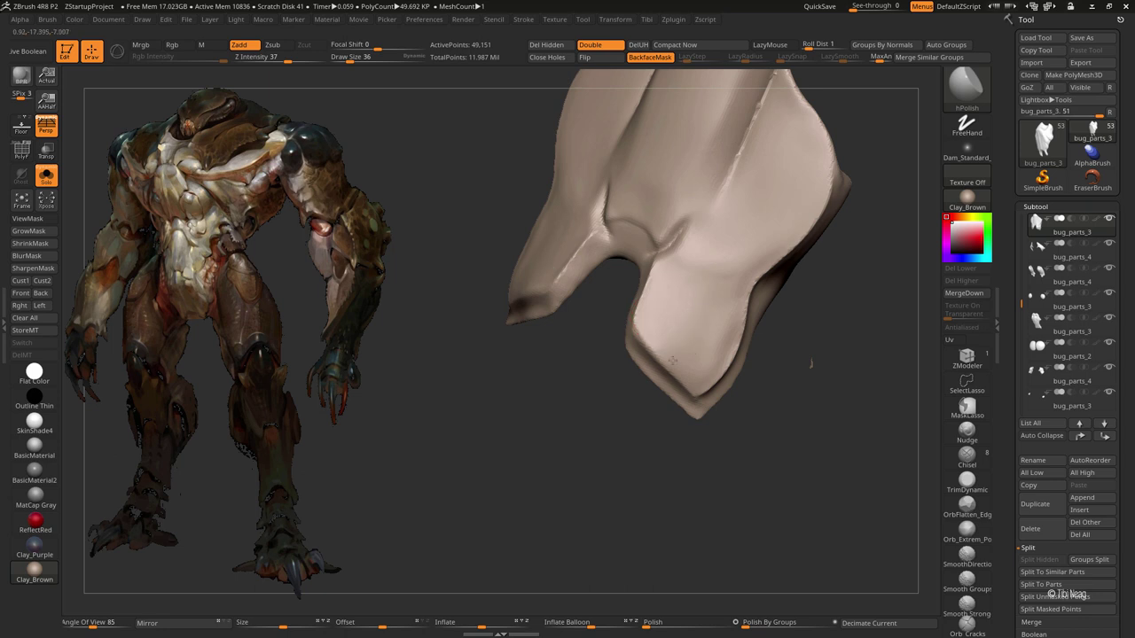
left_click_drag(810, 363, 826, 366)
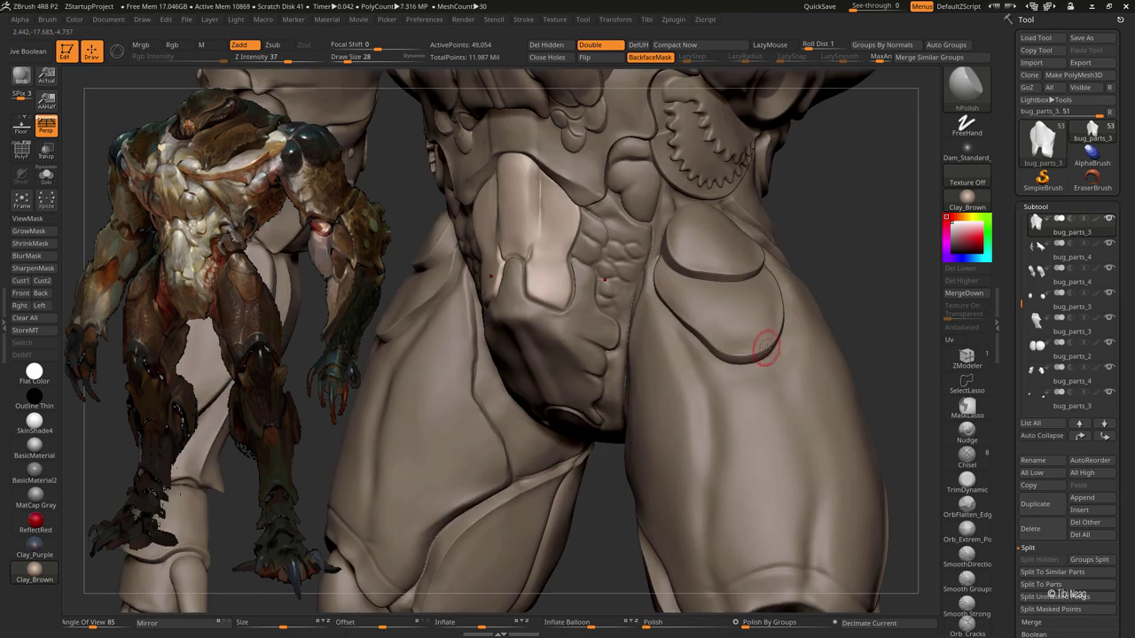
Step: Select the groin plate bug_parts_4 and frame it from the front with DamStandard
left_click_drag(839, 244, 861, 185)
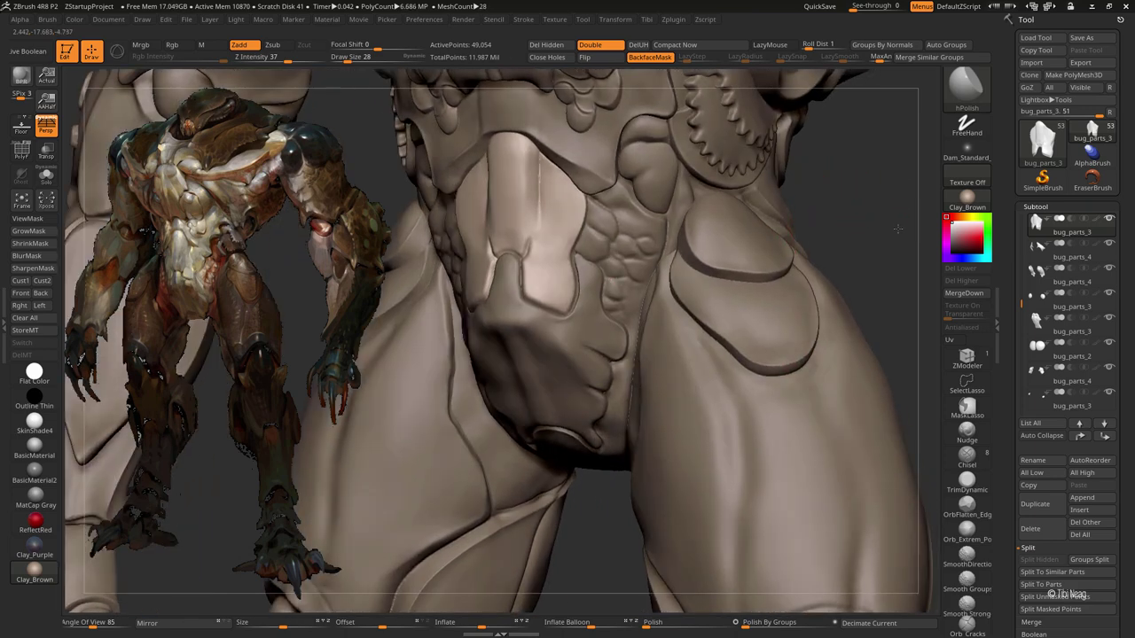
left_click_drag(876, 217, 538, 283)
left_click(523, 329, "alt")
key("b")
key("d")
key("s")
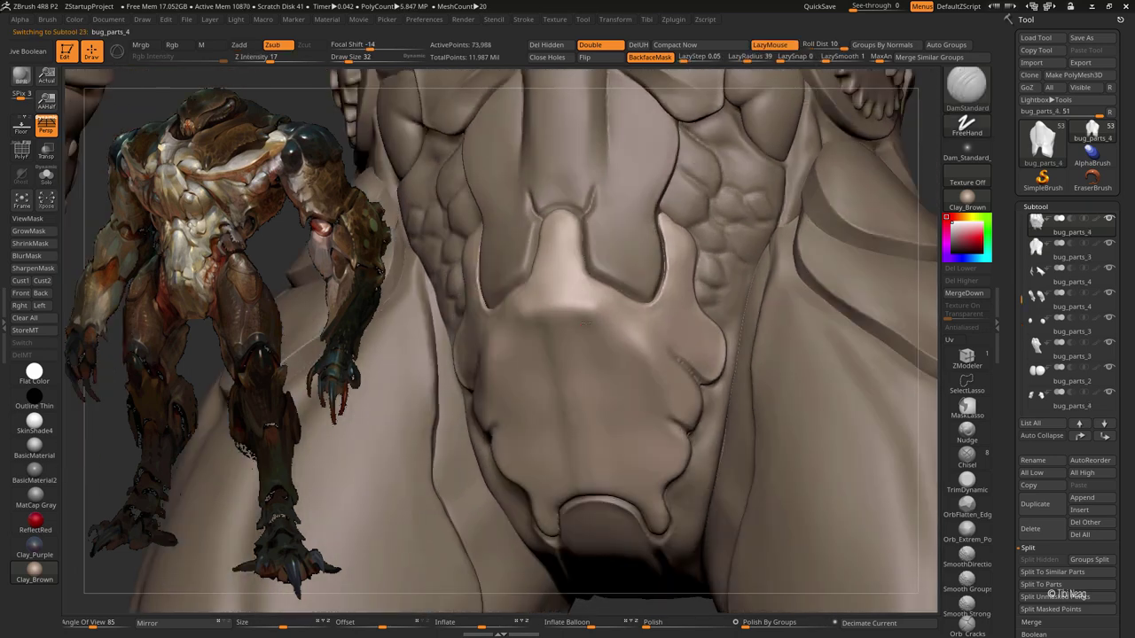
mouse_move(583, 323)
left_mouse_down()
mouse_move(585, 285)
mouse_move(578, 323)
mouse_move(589, 303)
mouse_move(592, 335)
left_mouse_up()
Step: Widen the brush slightly and carve a groove along the groin plate's centre ridge
key("]")
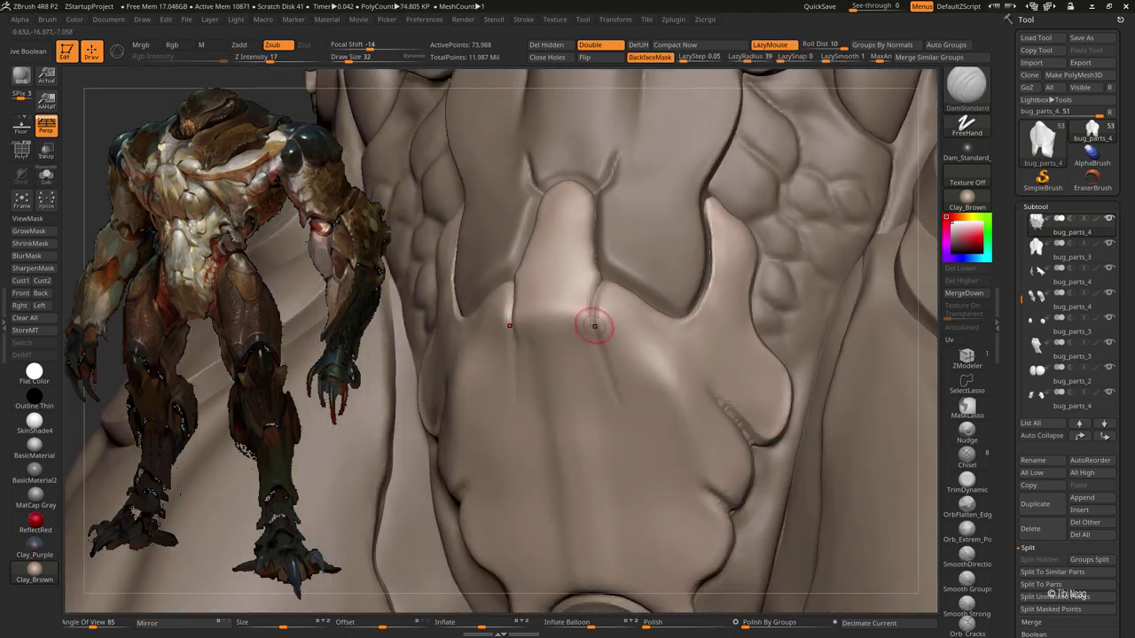
key("]")
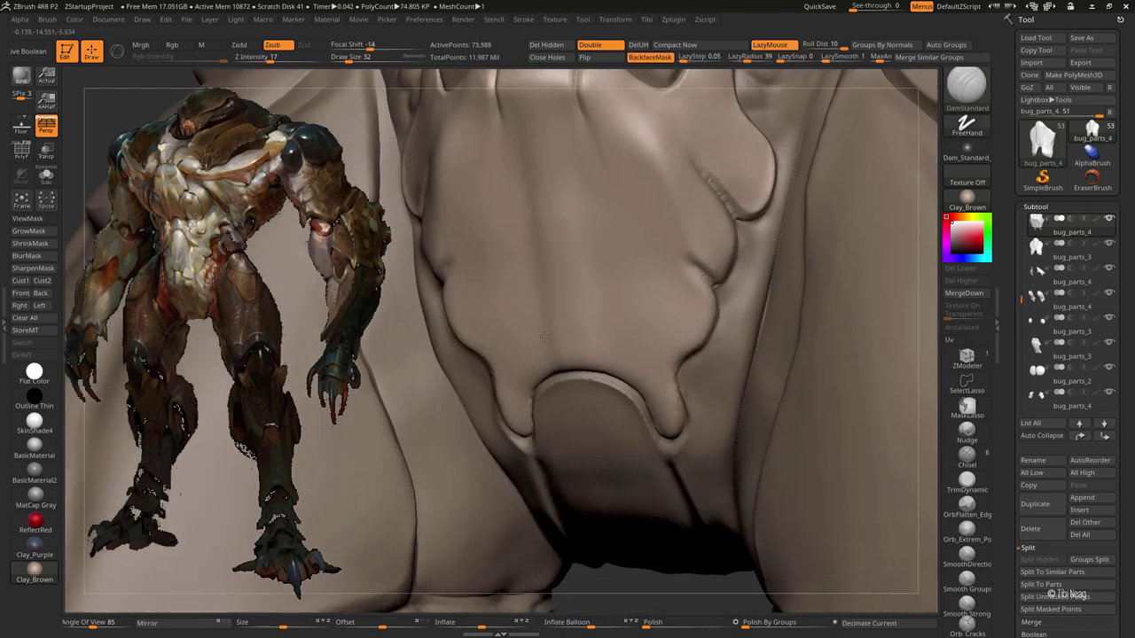
mouse_move(565, 408)
right_mouse_down()
mouse_move(584, 389)
mouse_move(597, 192)
mouse_move(577, 233)
right_mouse_up()
key("]")
key("]")
key("[")
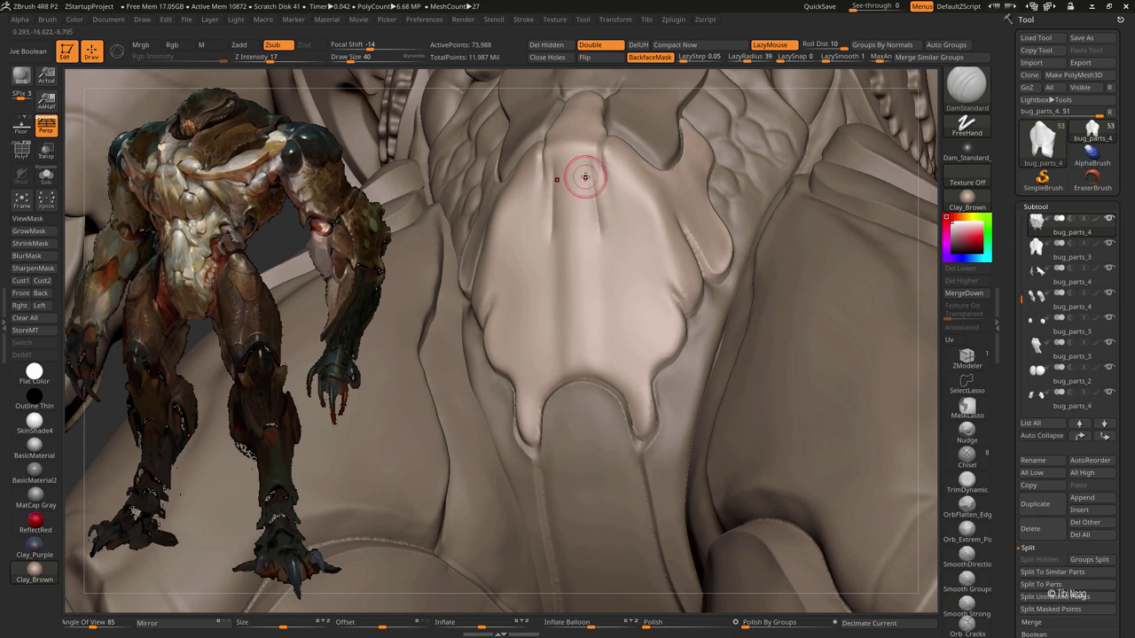
left_click_drag(586, 178, 588, 161)
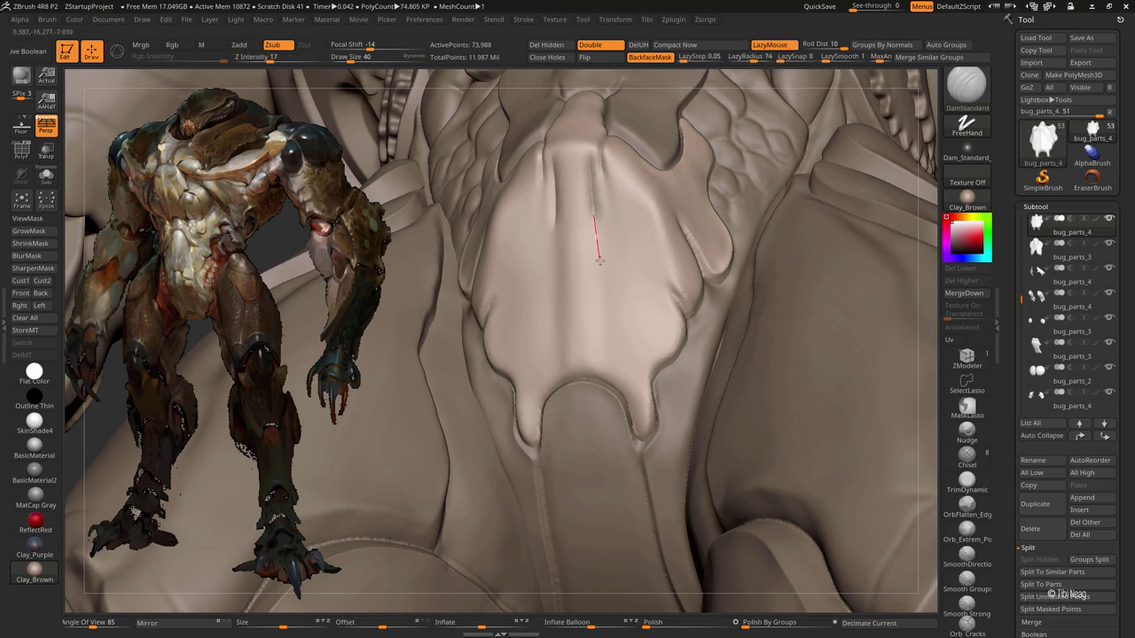
left_click_drag(599, 323, 592, 207)
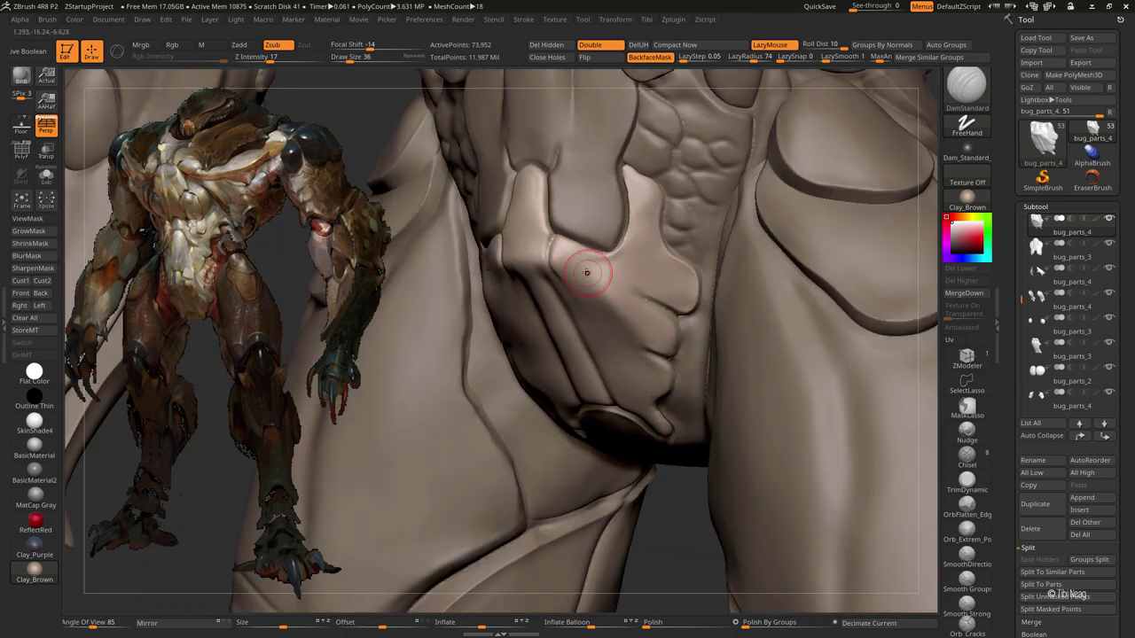
Step: Touch up the carved groove with the Clay and hPolish brushes
key("b")
key("c")
key("l")
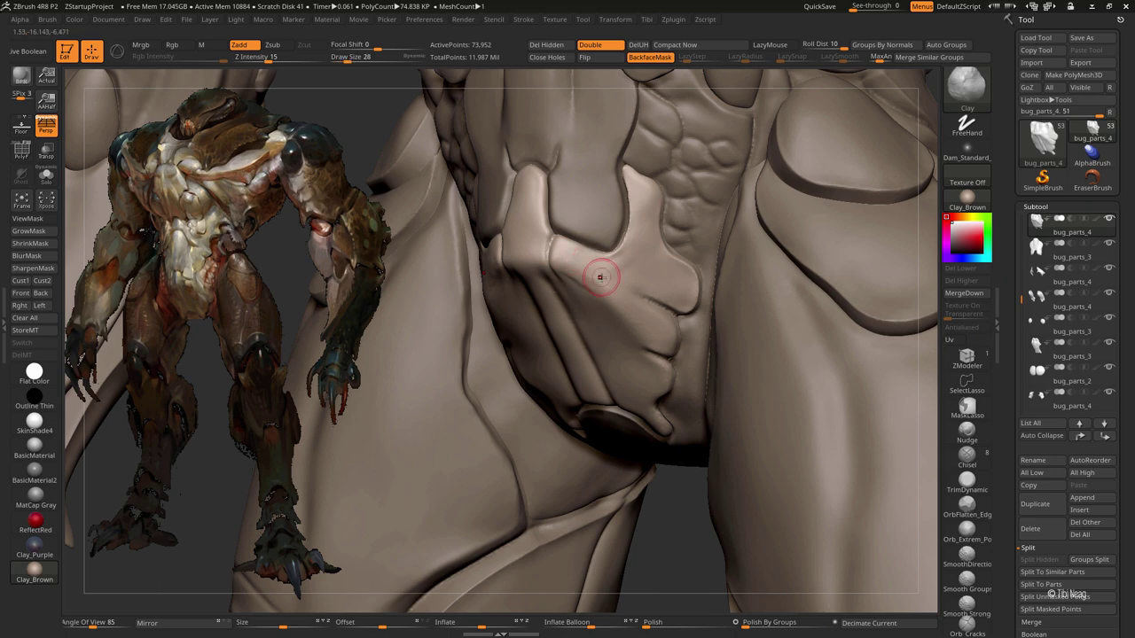
key("b")
key("h")
key("p")
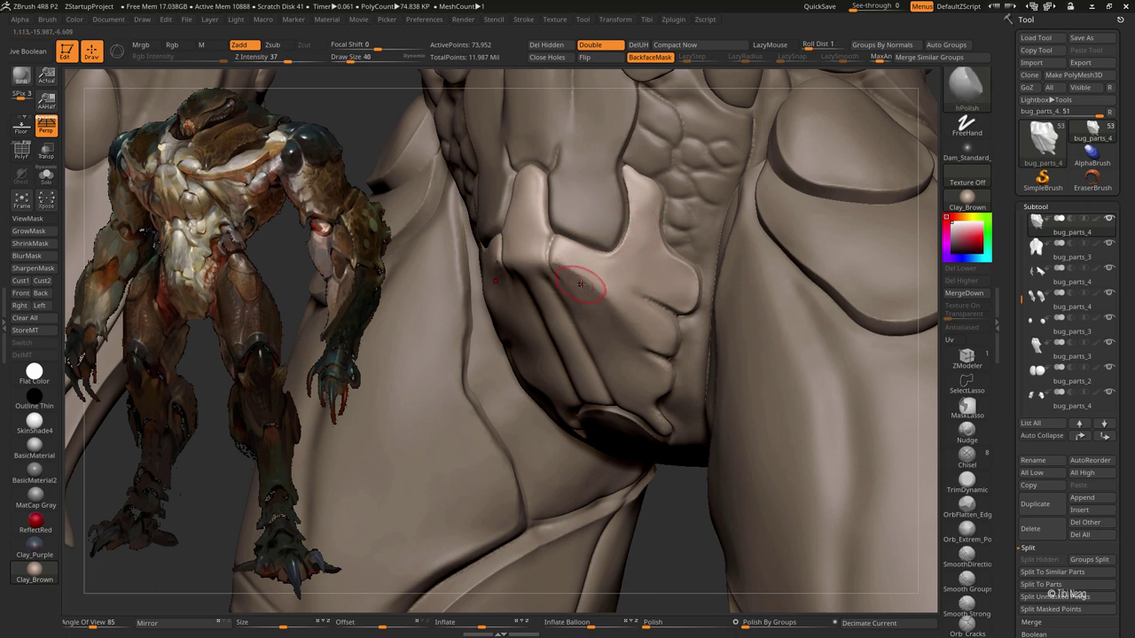
Step: Solo the groin plate to check it from all sides, then select the next bug_parts_4 plate
key("alt+s")
mouse_move(534, 349)
left_mouse_down()
mouse_move(689, 301)
mouse_move(748, 230)
mouse_move(443, 416)
left_mouse_up()
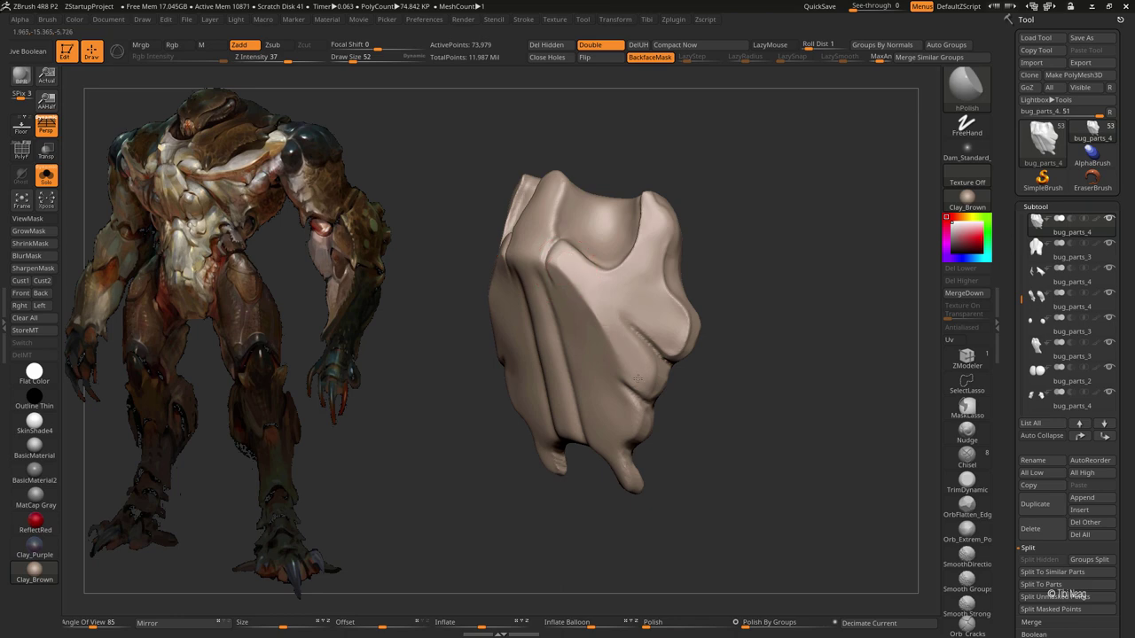
left_click_drag(563, 258, 523, 220)
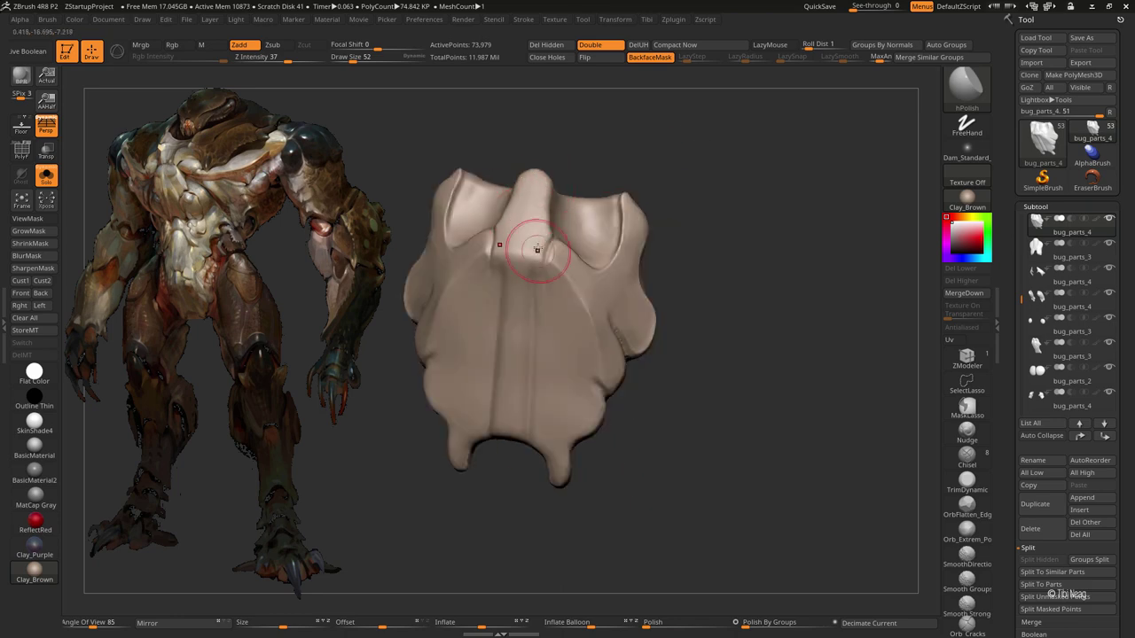
left_click_drag(532, 279, 691, 321)
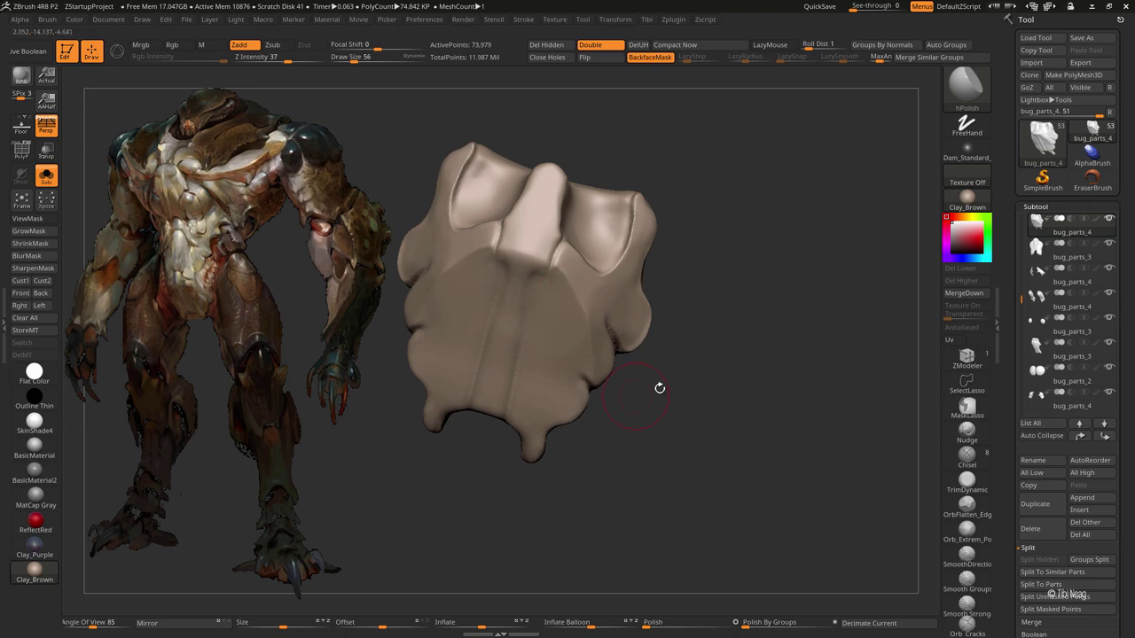
left_click_drag(660, 388, 517, 435)
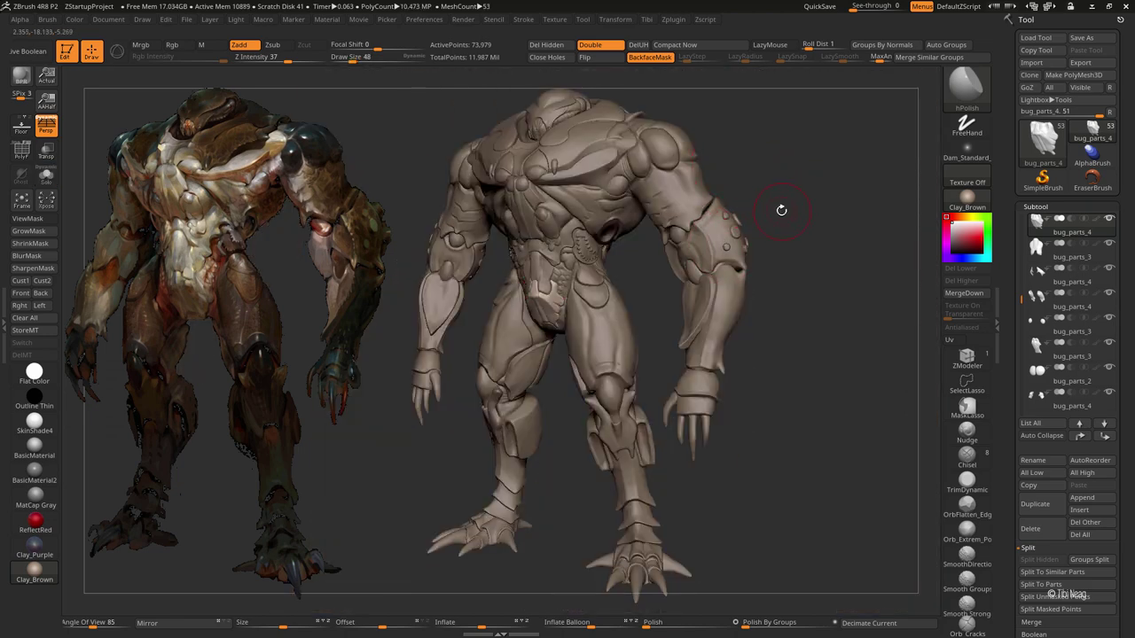
left_click(572, 279, "alt")
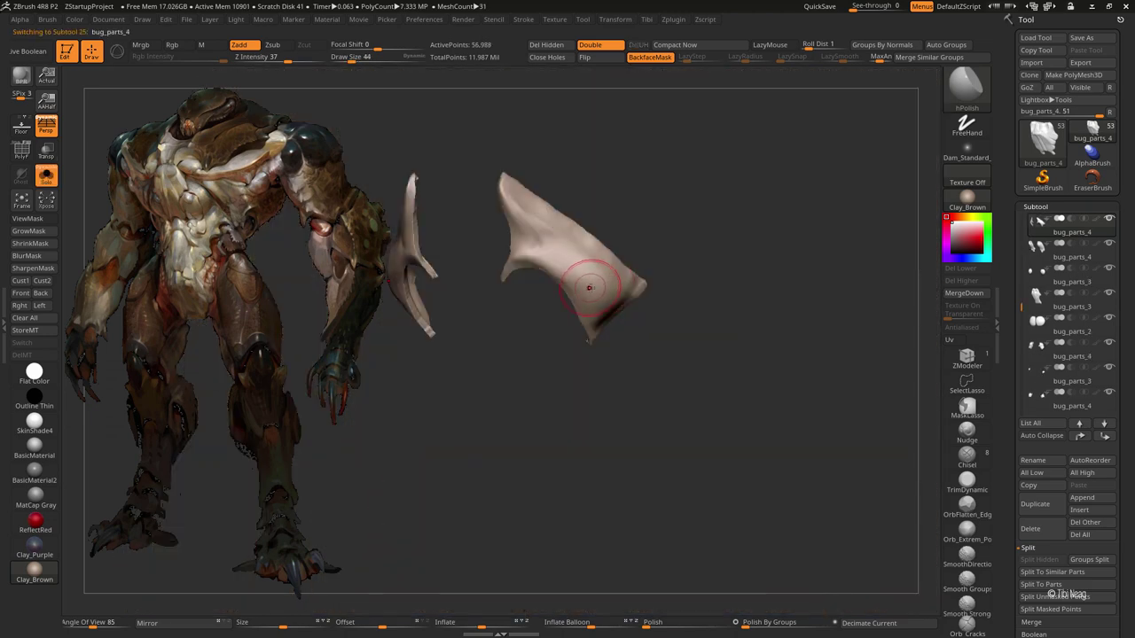
Step: Smooth the surface near the crease, then solo the current piece and rotate around it
left_click_drag(588, 299, 681, 207)
key("shift+s")
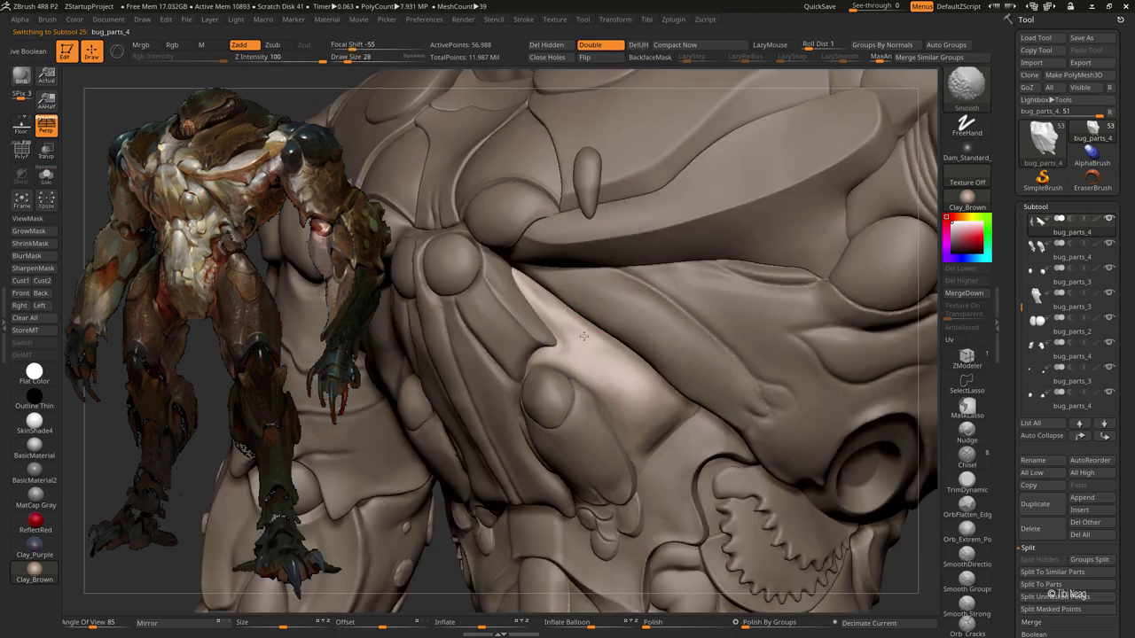
left_click_drag(523, 305, 572, 355, "shift")
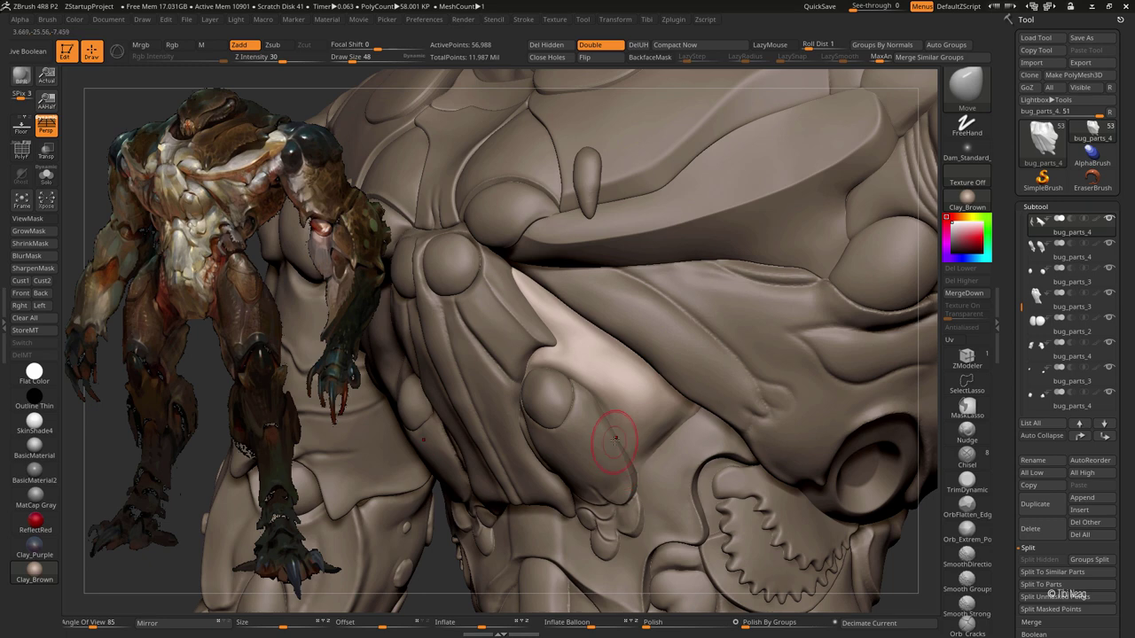
key("shift")
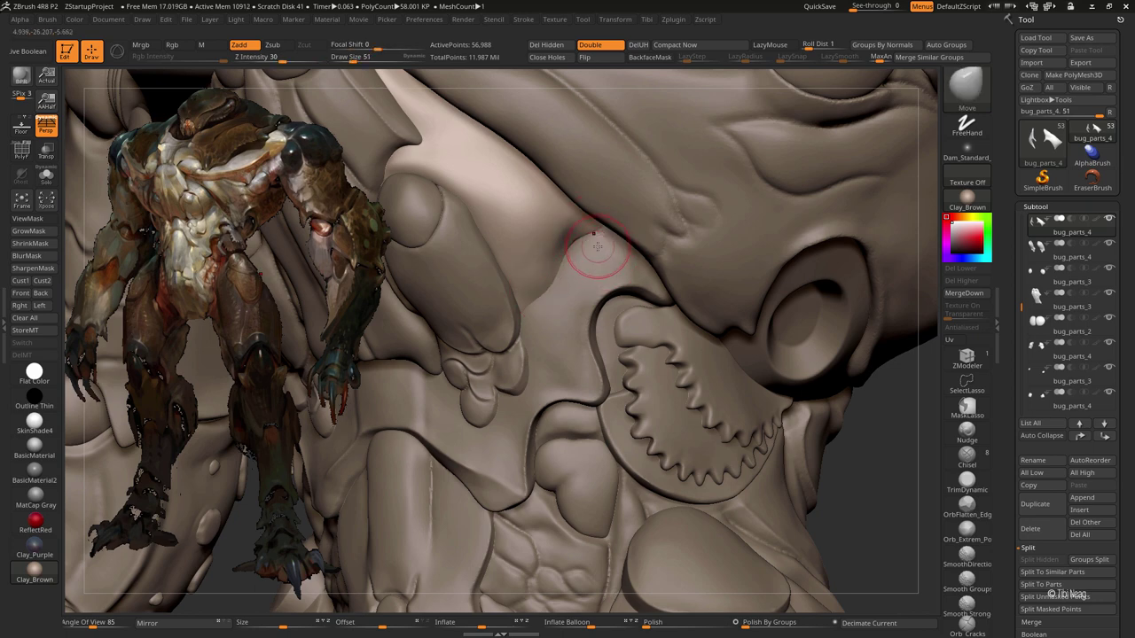
key("ctrl+shift+s")
left_click_drag(633, 334, 658, 329)
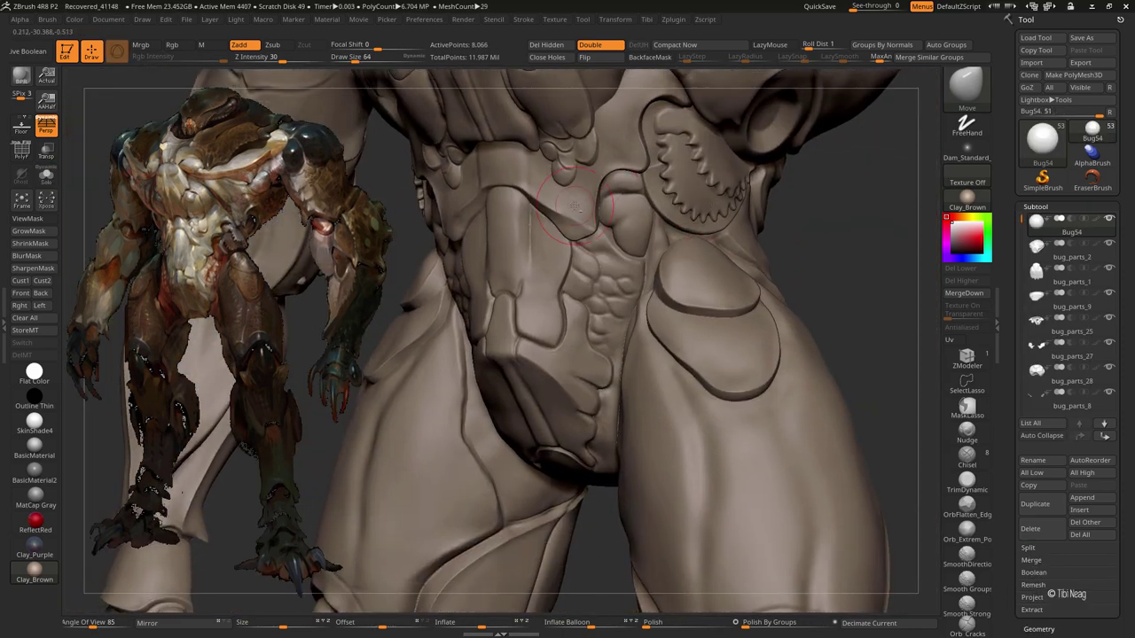
Step: Select the ribbed abdomen piece (bug_parts_8), solo it, and choose the DamStandard brush
right_click_drag(575, 205, 568, 303)
left_click(569, 303, "alt")
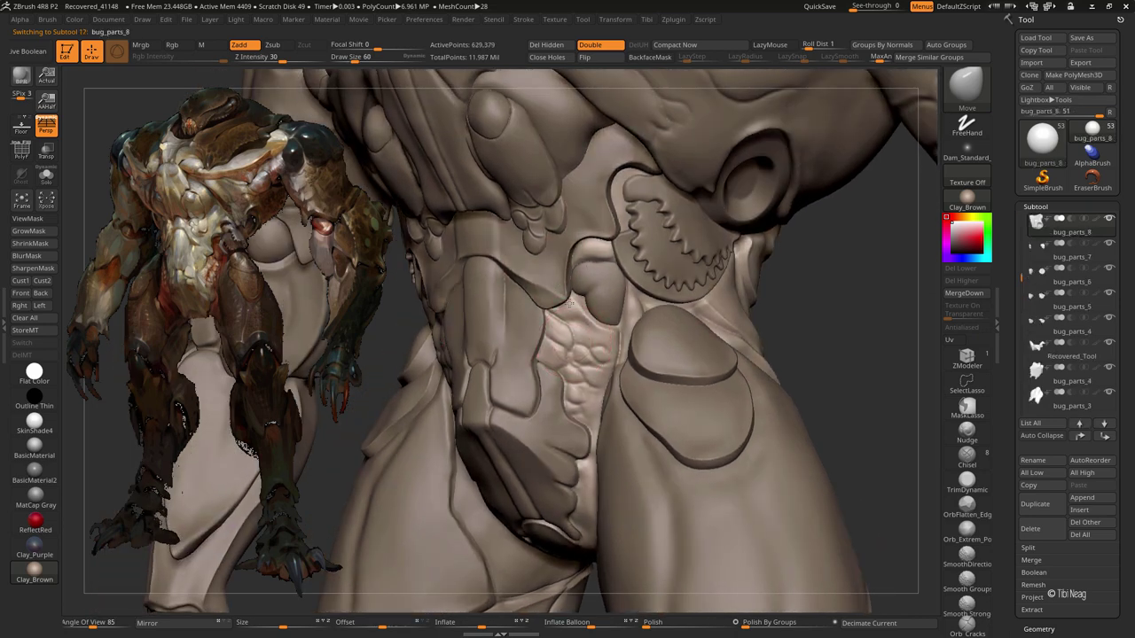
key("ctrl+shift+s")
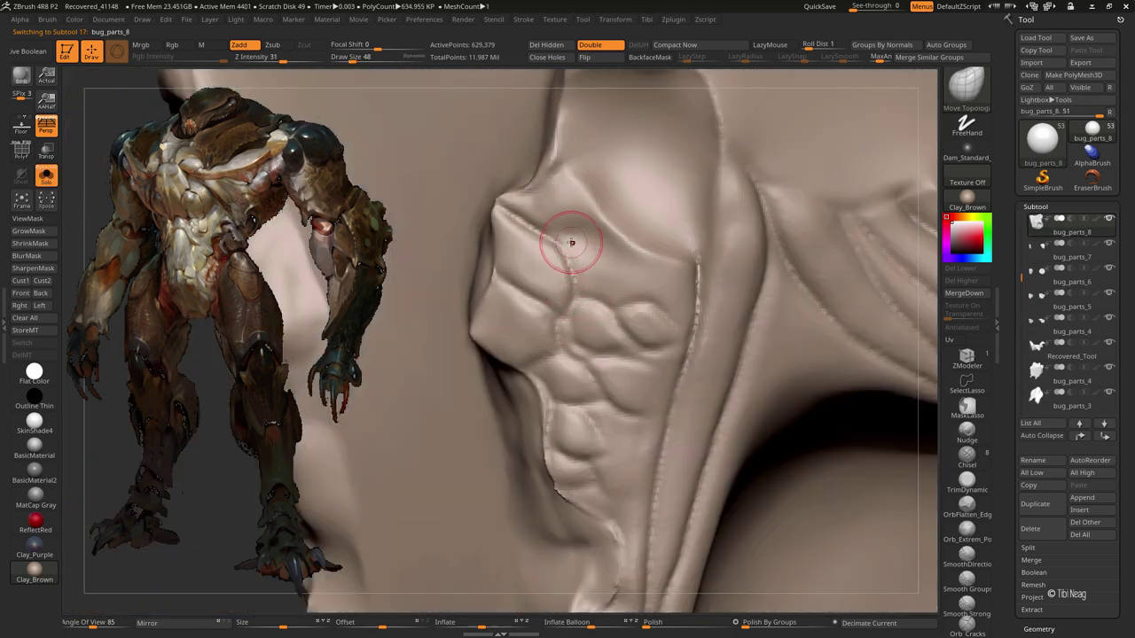
key("b")
key("d")
key("s")
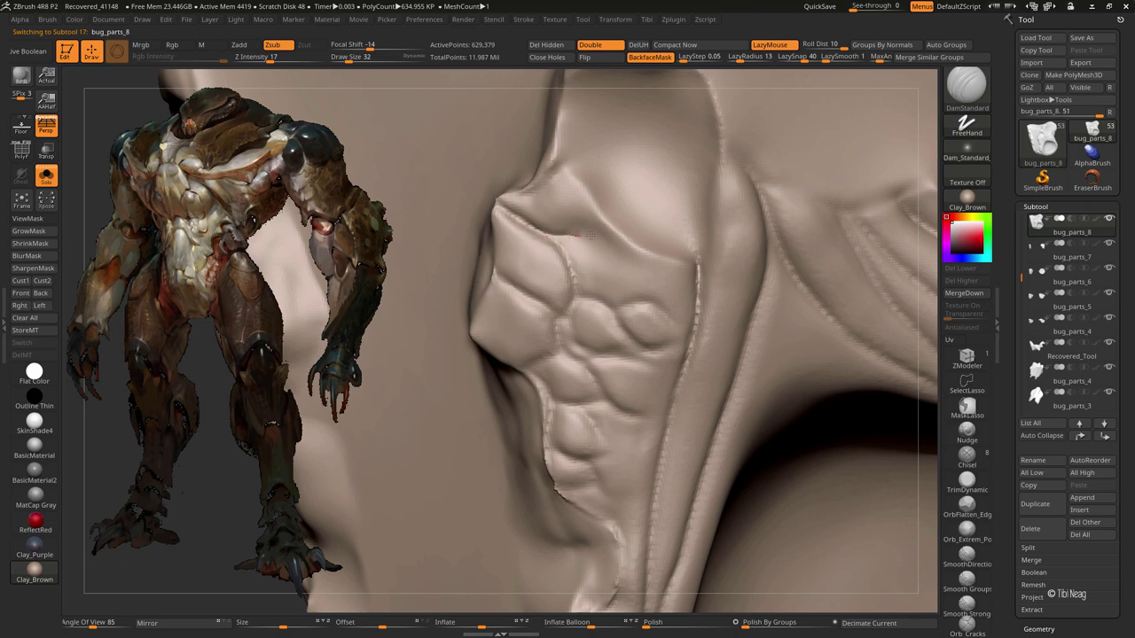
Step: Remesh the soloed abdomen piece with Geometry > DynaMesh
key("ctrl+shift+s")
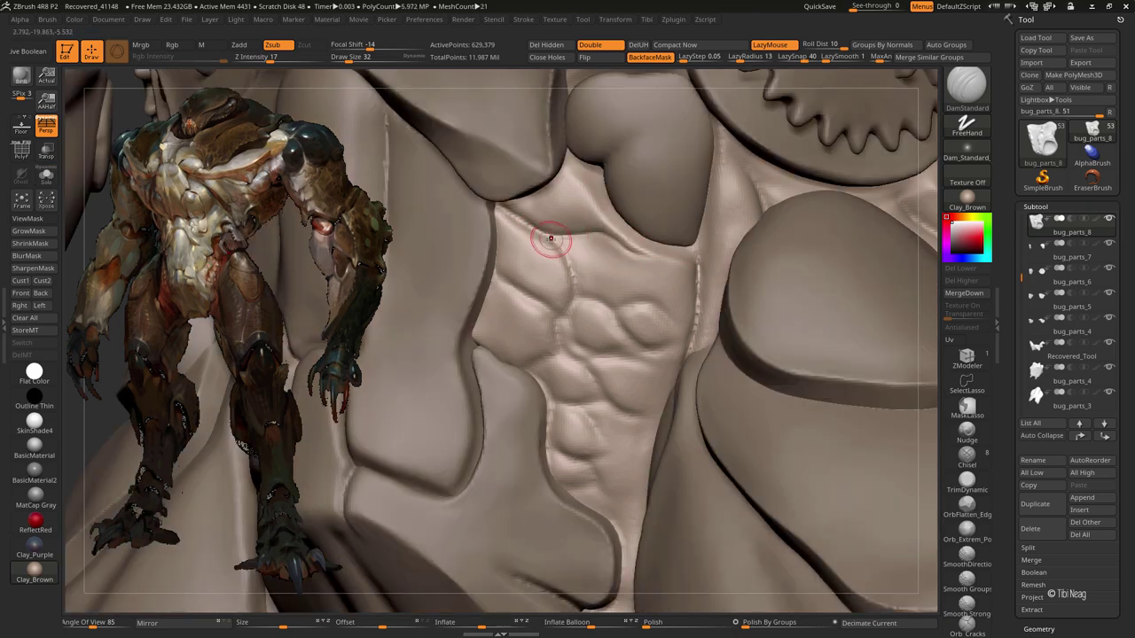
key("ctrl+shift+s")
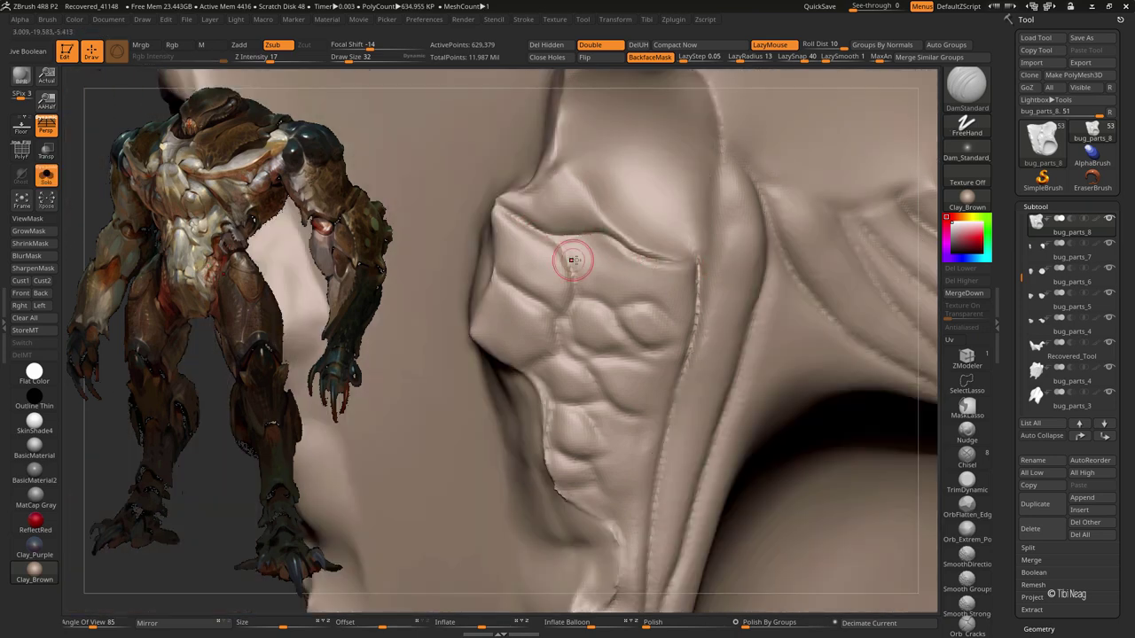
left_click_drag(461, 266, 332, 405)
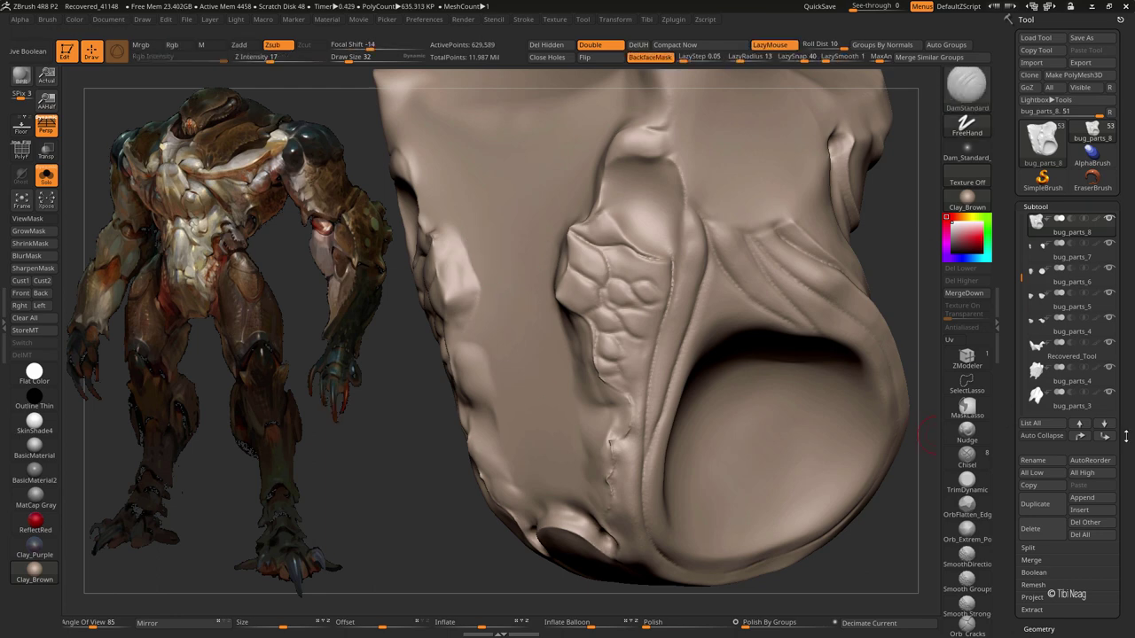
left_click(1039, 628)
left_click(1032, 460)
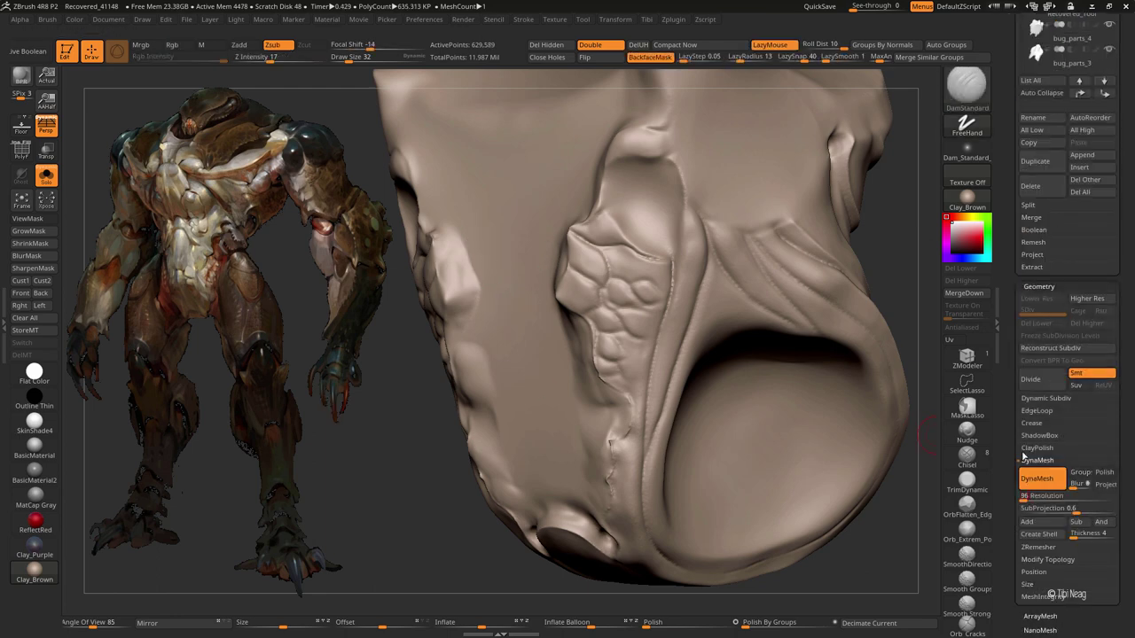
left_click_drag(387, 461, 365, 463, "ctrl")
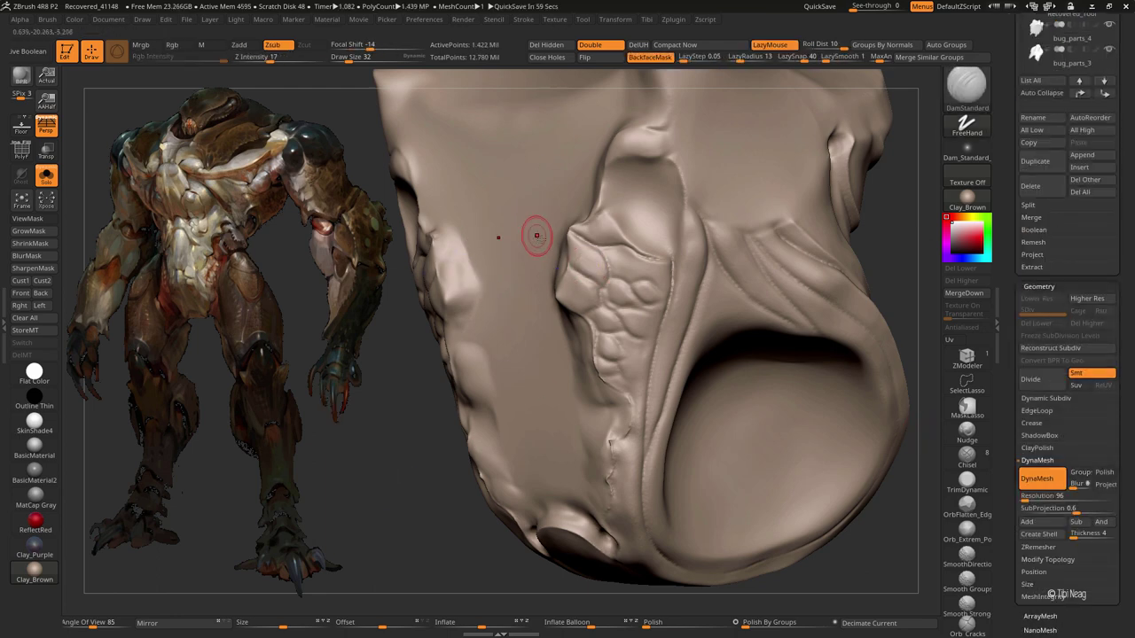
Step: Paint a mask down the long central panel of the belly plate
key("ctrl+shift+s")
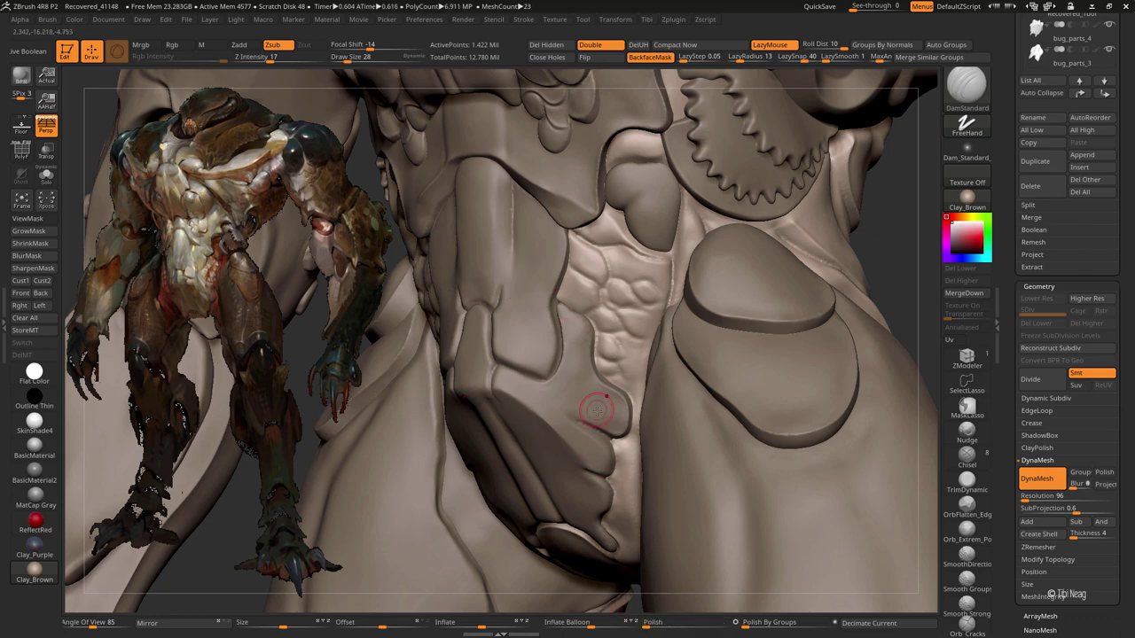
key("f")
left_click_drag(664, 261, 768, 323)
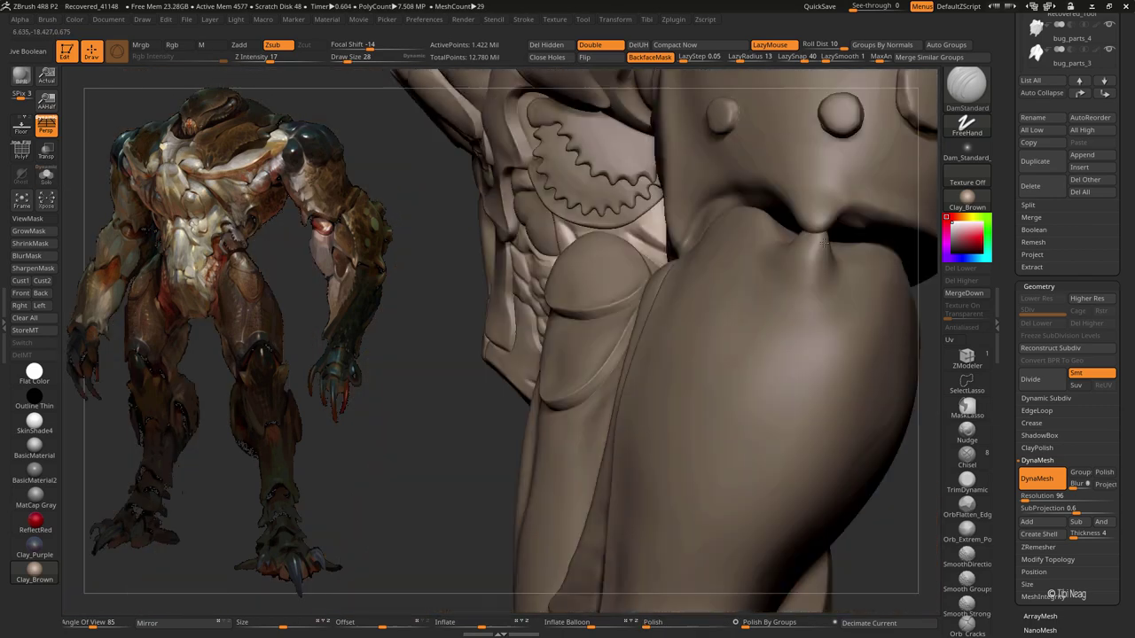
key("ctrl+shift+s")
left_click_drag(824, 243, 620, 284)
key("shift+f")
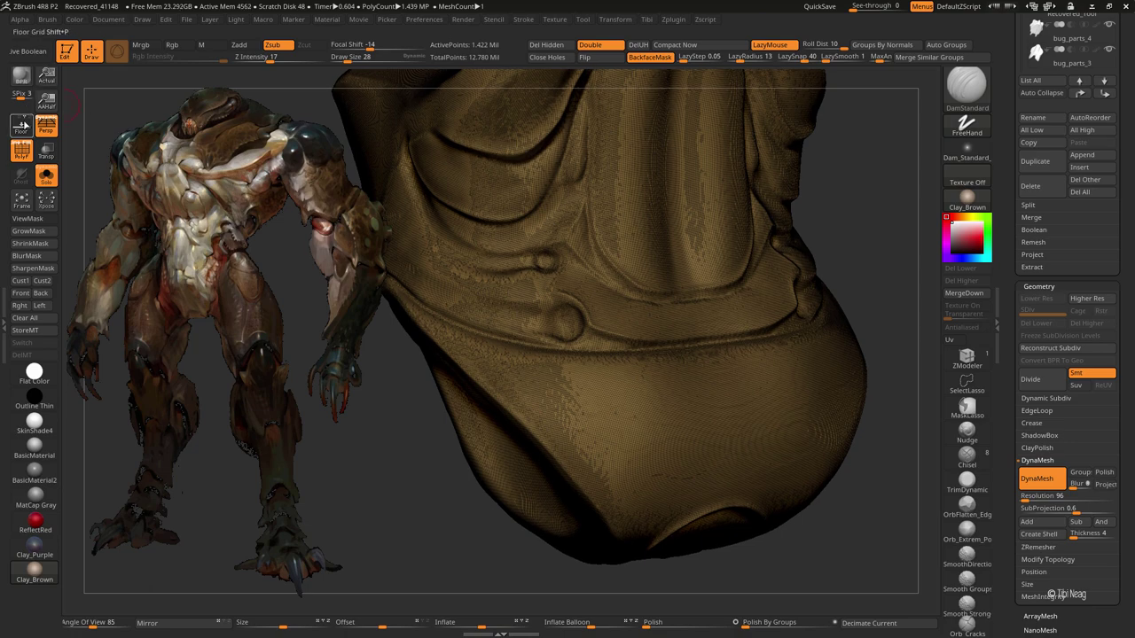
key("shift+f")
key("f")
mouse_move(522, 418)
left_mouse_down()
mouse_move(666, 426)
mouse_move(772, 223)
mouse_move(727, 257)
left_mouse_up()
key("ctrl+shift+s")
left_click_drag(535, 252, 520, 390, "ctrl")
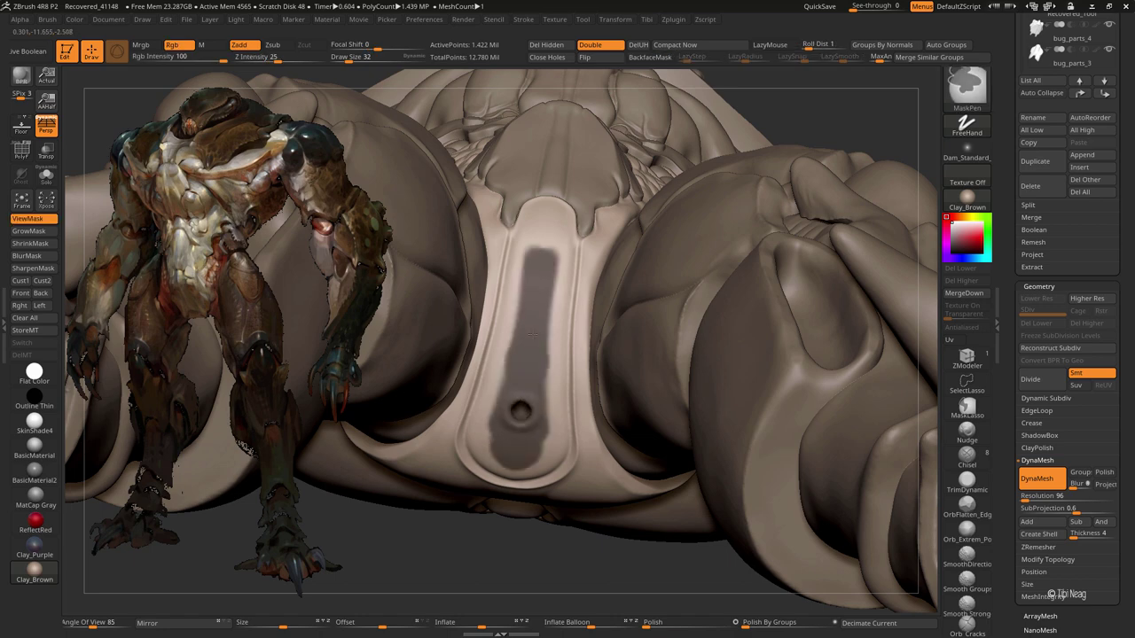
Step: Split the masked centre panel off as its own subtool with Split Masked Points
mouse_move(531, 334)
left_mouse_down("ctrl")
mouse_move(543, 203)
mouse_move(488, 434)
mouse_move(465, 435)
left_mouse_up("ctrl")
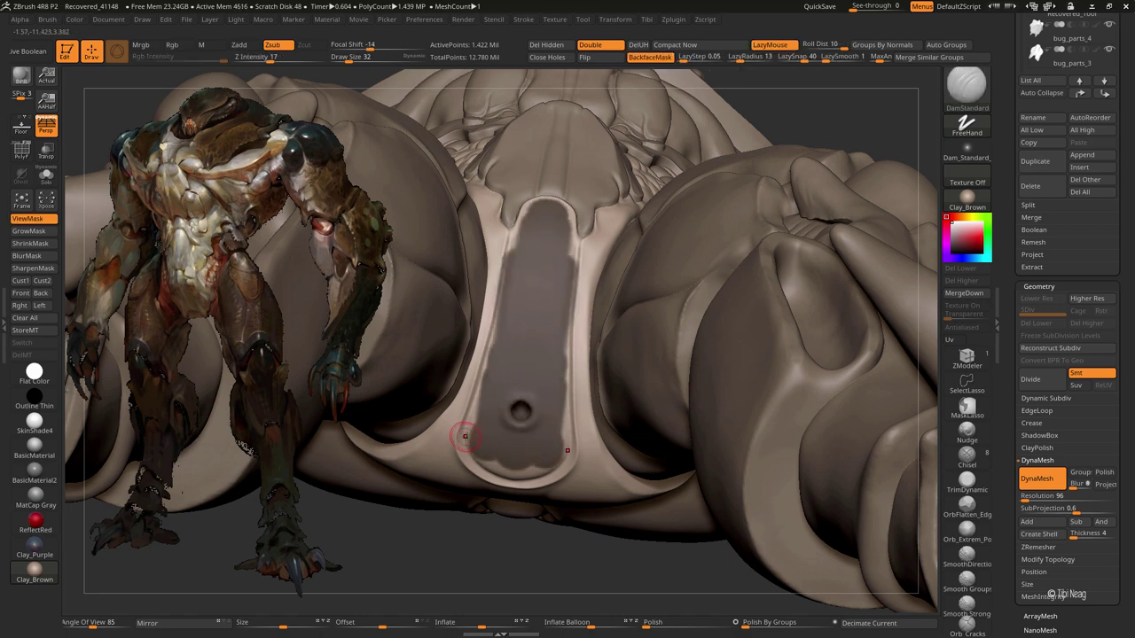
key("ctrl+shift+s")
key("ctrl+w")
left_click(573, 274, "ctrl+shift")
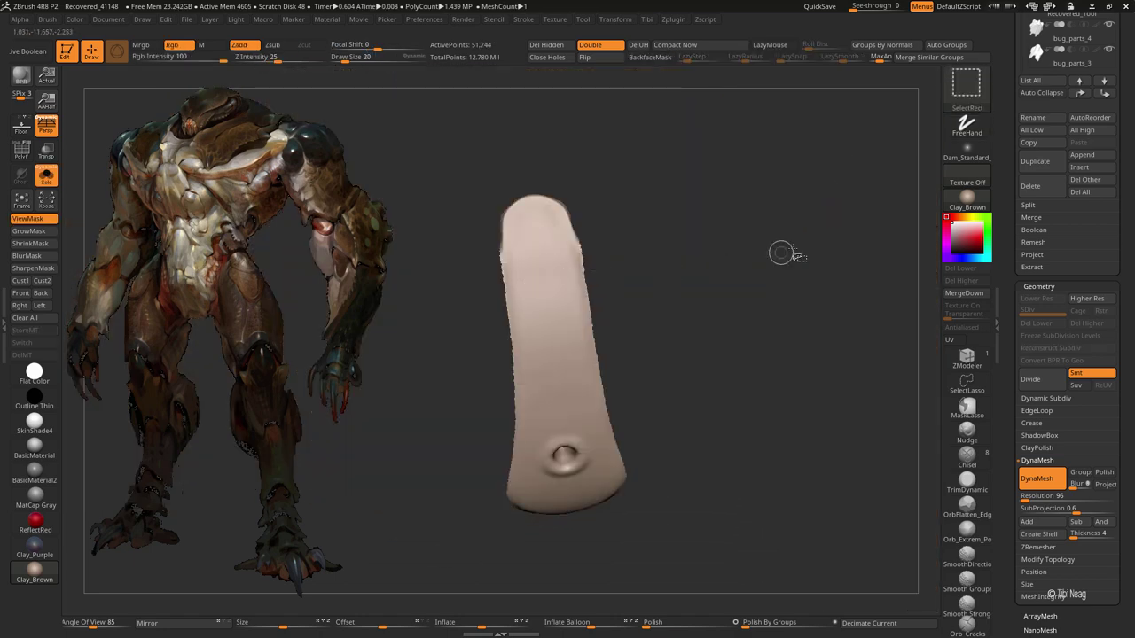
left_click(785, 253, "ctrl+shift")
left_click(1050, 206)
left_click(1089, 216)
left_click(929, 240)
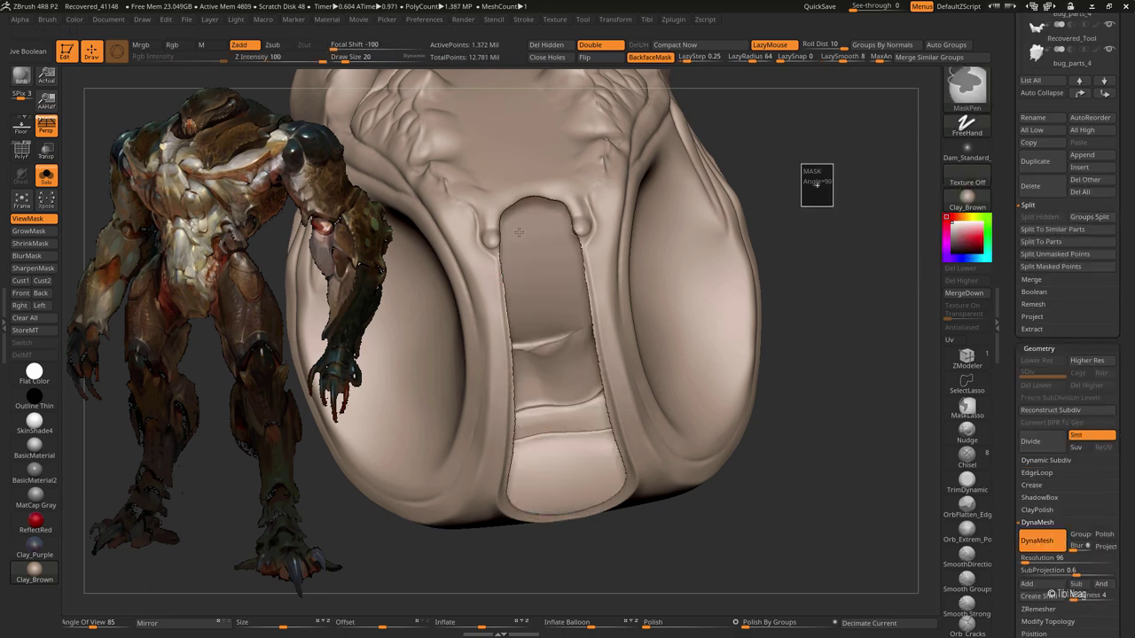
Step: Polish and Balloon-inflate the centre panel into a smooth rounded bulge
key("w")
left_click(552, 257, "ctrl")
key("q")
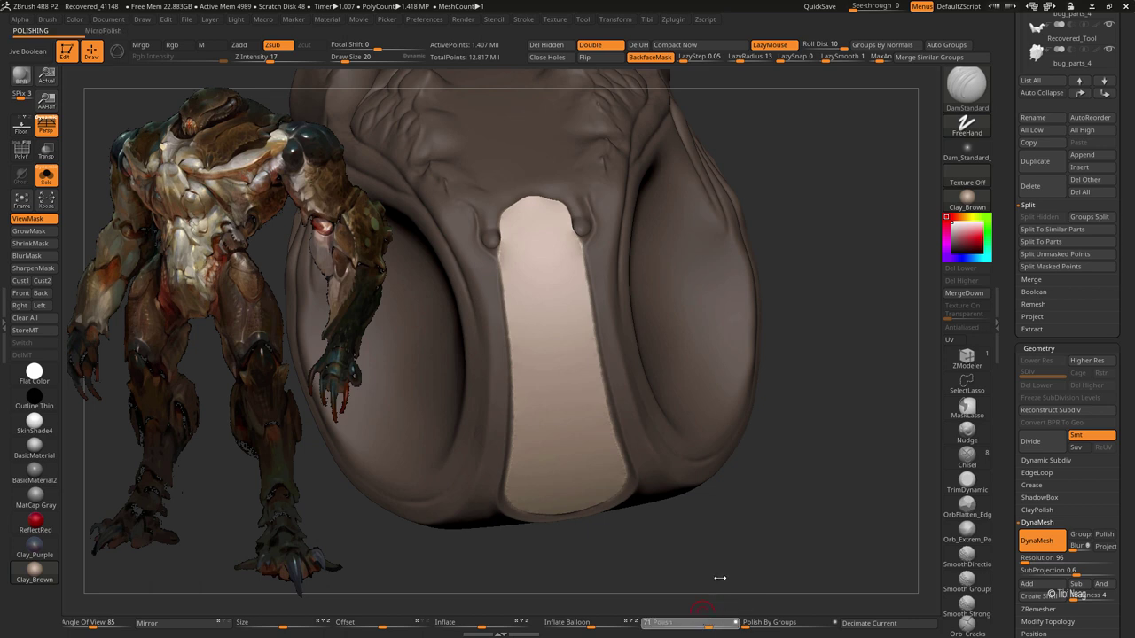
left_click_drag(653, 418, 723, 315)
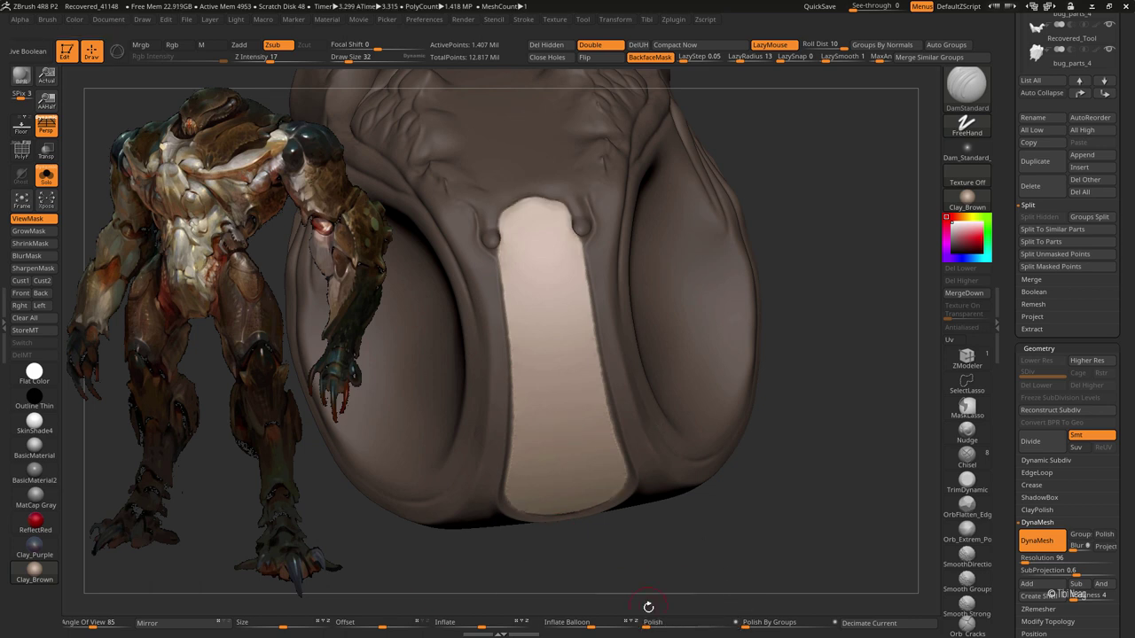
left_click_drag(568, 625, 585, 532)
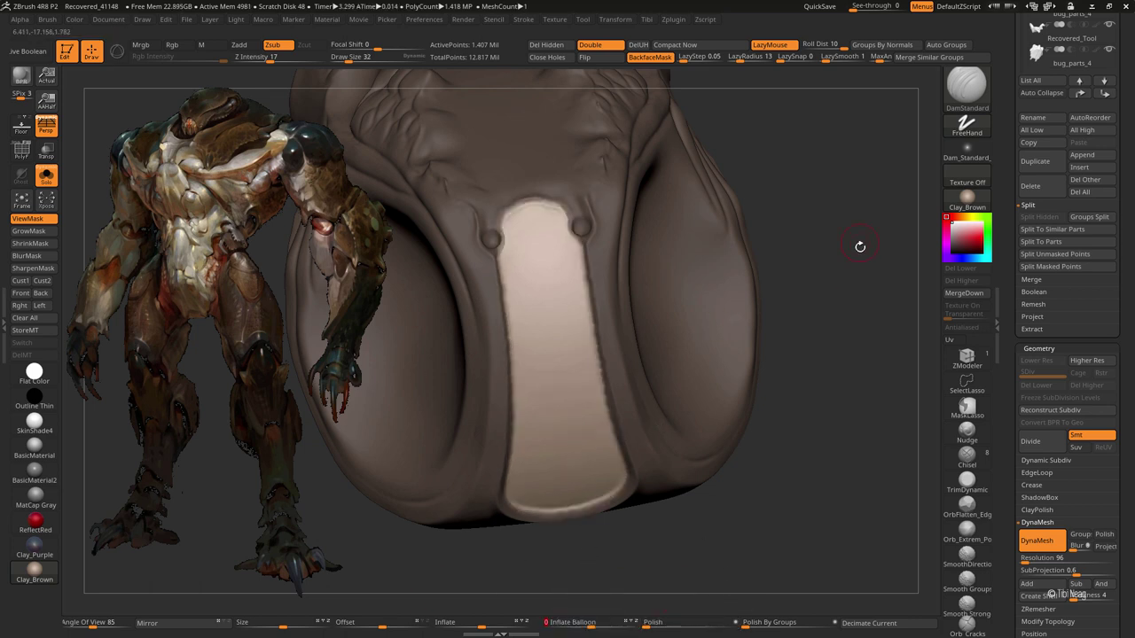
mouse_move(660, 623)
left_mouse_down()
mouse_move(552, 185)
mouse_move(568, 172)
left_mouse_up()
key("ctrl+h")
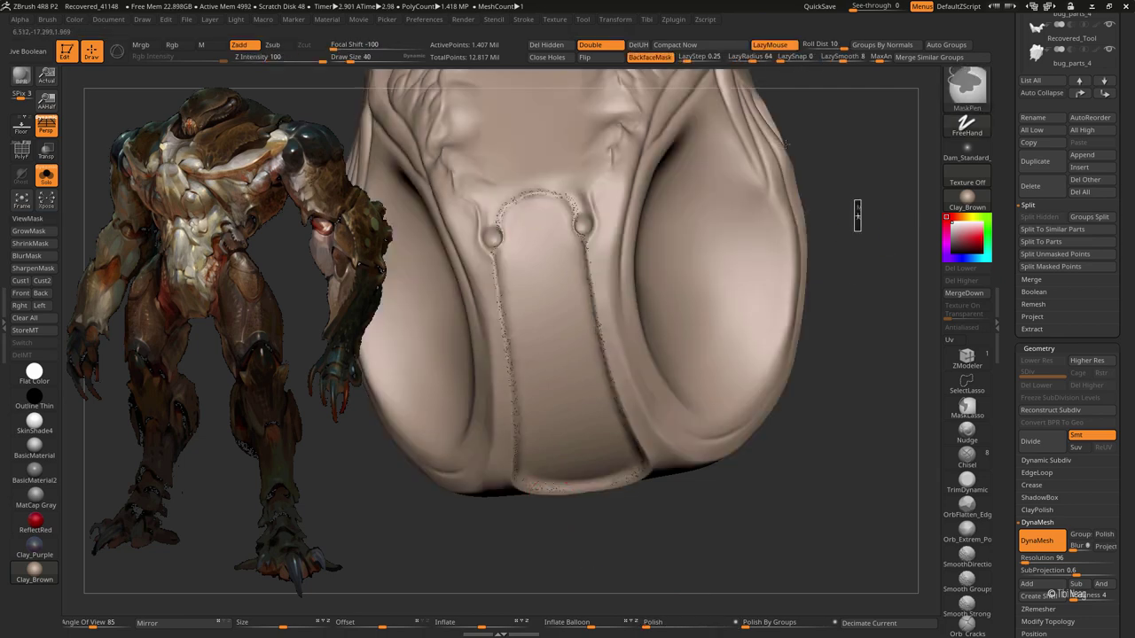
Step: Select the curved tusk piece, bug_parts_8, and view it in Solo
left_click_drag(797, 145, 773, 230)
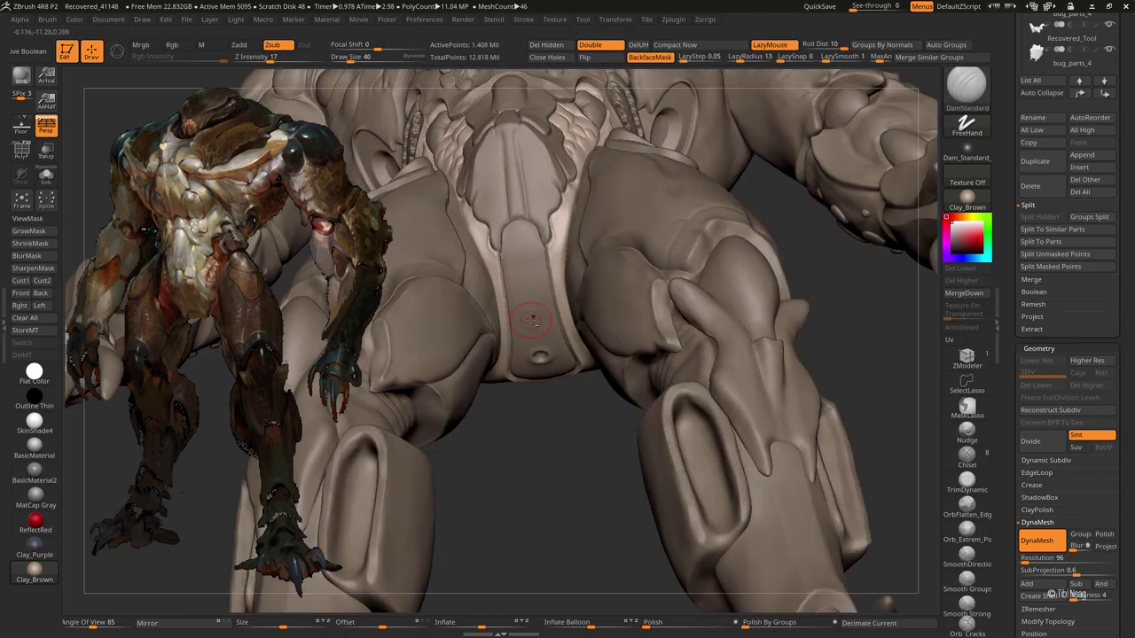
left_click(532, 319, "alt")
key("shift+ctrl+s")
mouse_move(718, 220)
left_mouse_down()
mouse_move(738, 207)
mouse_move(791, 109)
left_mouse_up()
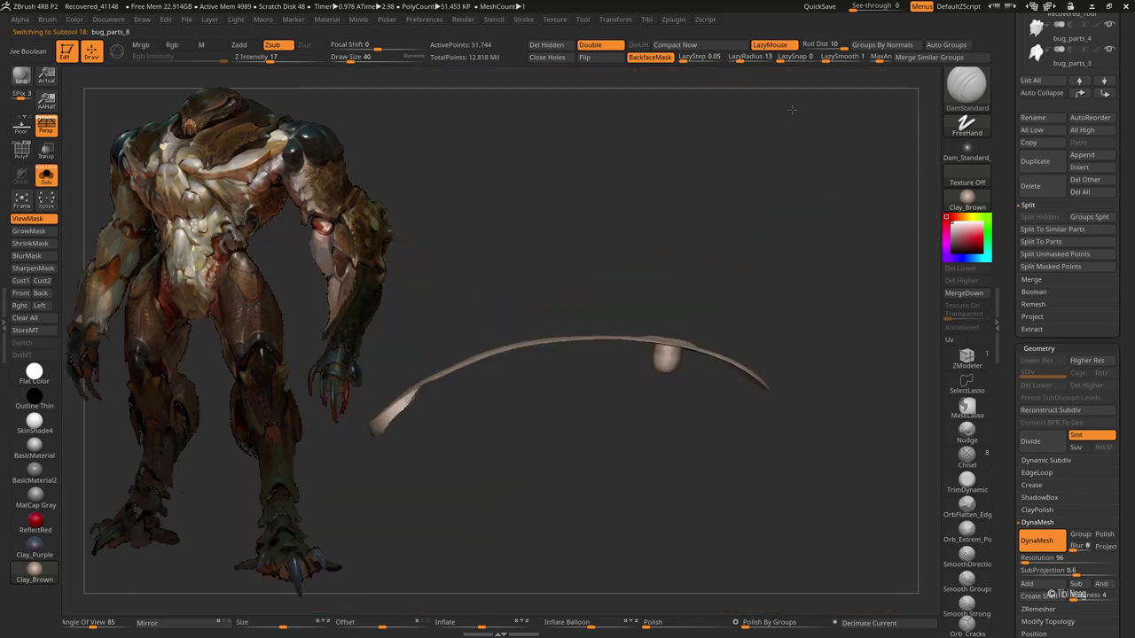
Step: Hide the bulb and surrounding surface to leave a round hole, then add an Edgeloop Masked Border
key("p")
mouse_move(633, 144)
left_mouse_down()
mouse_move(646, 445)
mouse_move(542, 396)
mouse_move(577, 367)
left_mouse_up()
mouse_move(684, 418)
left_mouse_down()
mouse_move(532, 454)
mouse_move(616, 418)
left_mouse_up()
mouse_move(682, 443)
left_mouse_down("ctrl+shift")
mouse_move(537, 330)
mouse_move(506, 335)
mouse_move(517, 49)
left_mouse_up("ctrl+shift")
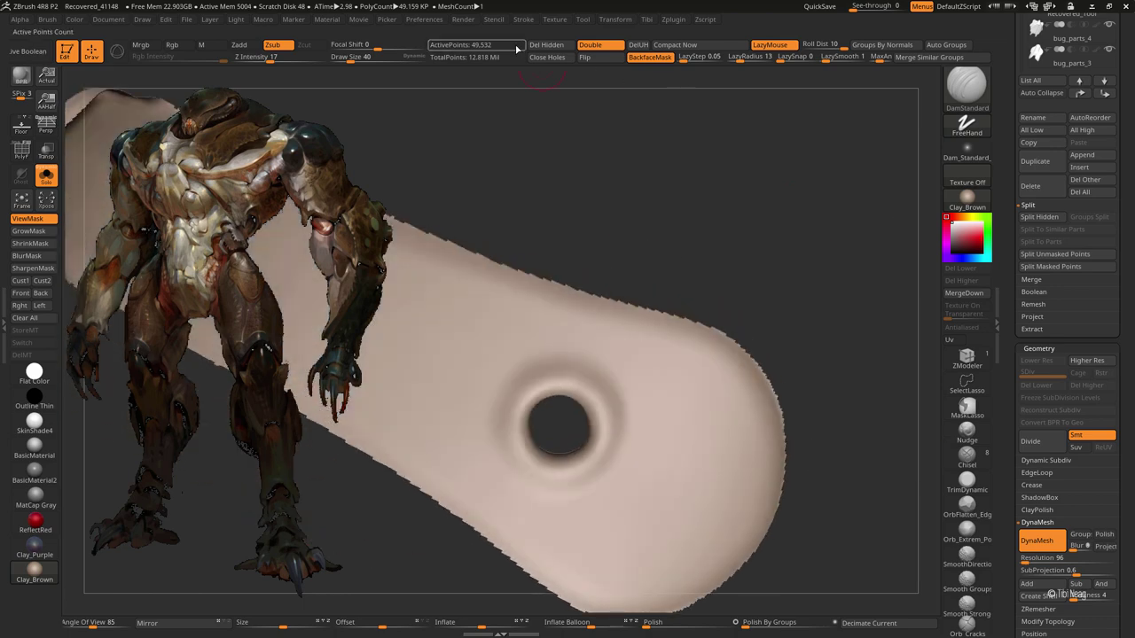
mouse_move(550, 372)
left_mouse_down("alt")
mouse_move(611, 319)
mouse_move(593, 261)
left_mouse_up("alt")
left_click_drag(547, 330, 603, 375, "ctrl+shift")
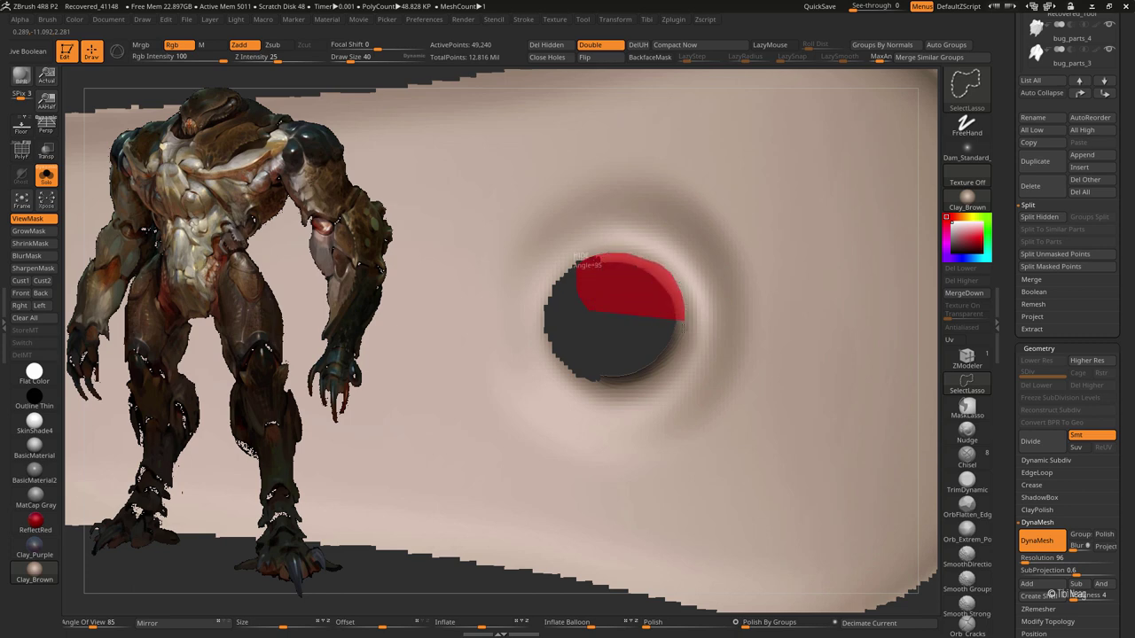
mouse_move(576, 258)
left_mouse_down("ctrl+shift")
mouse_move(604, 306)
mouse_move(608, 266)
left_mouse_up("ctrl+shift")
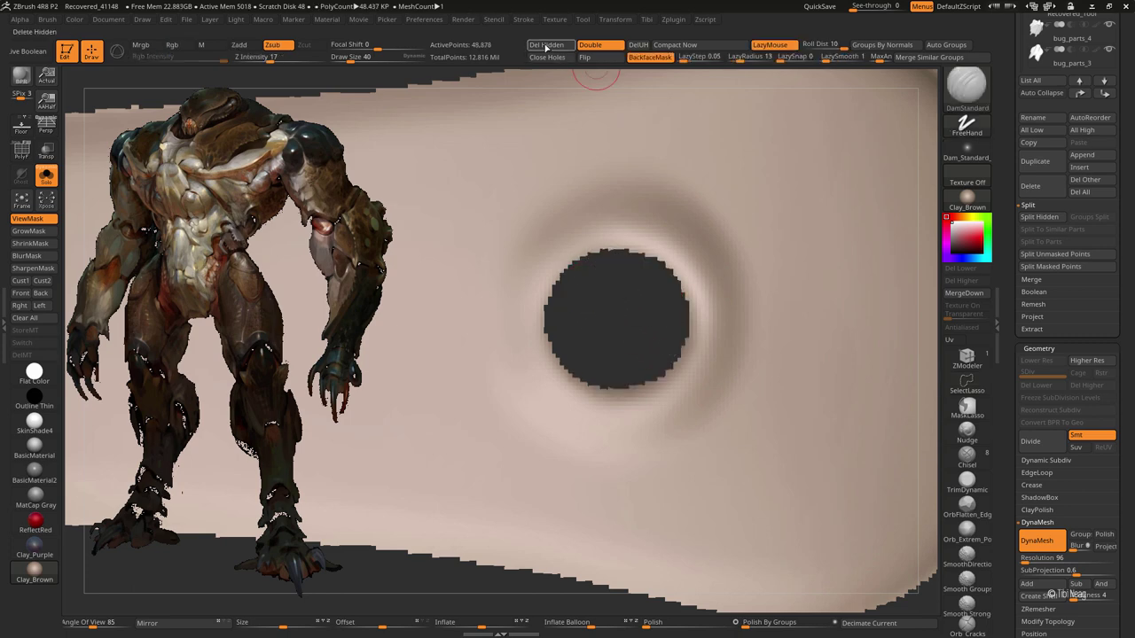
left_click(1036, 472)
left_click(1055, 485)
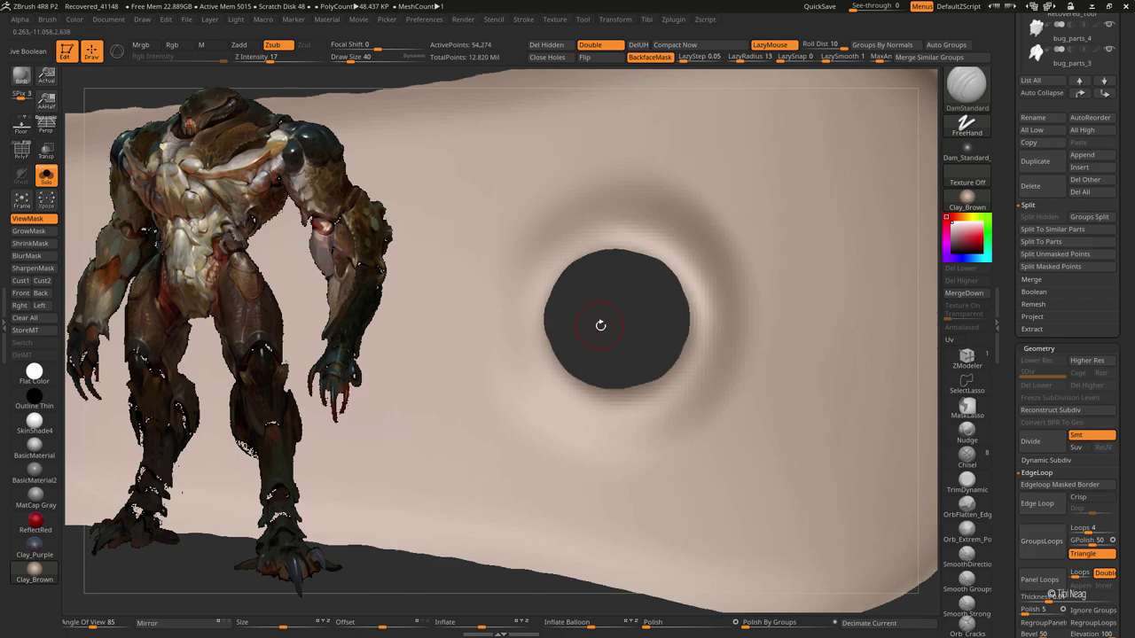
Step: Pick the Move brush and draw a Transpose line from the paddle base
key("b")
key("m")
key("v")
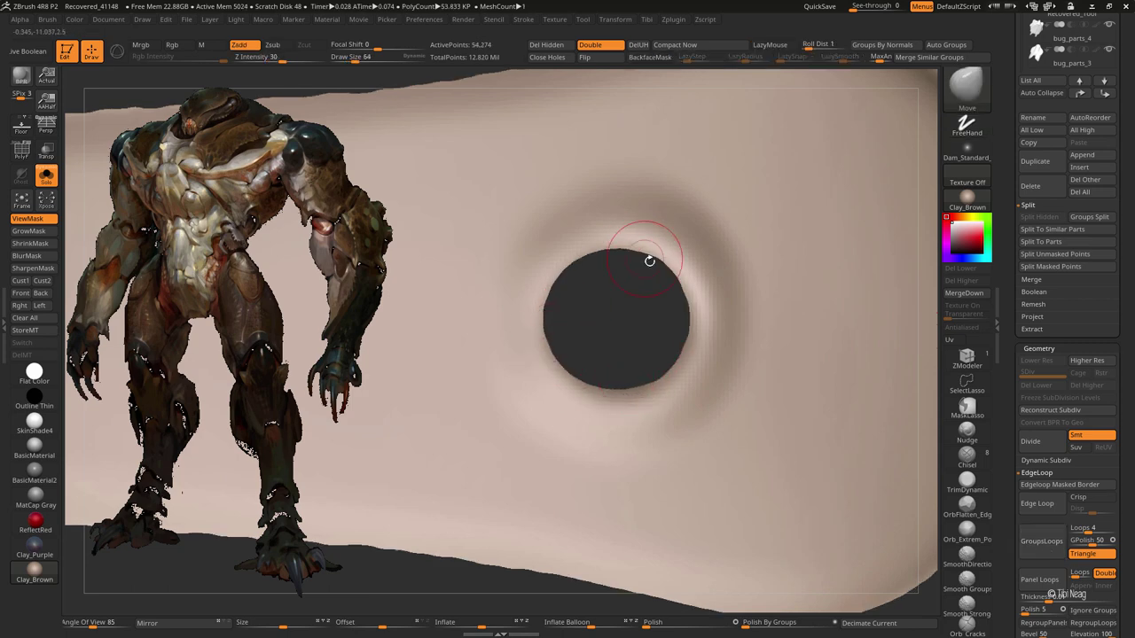
mouse_move(661, 311)
left_mouse_down()
mouse_move(639, 164)
mouse_move(651, 203)
left_mouse_up()
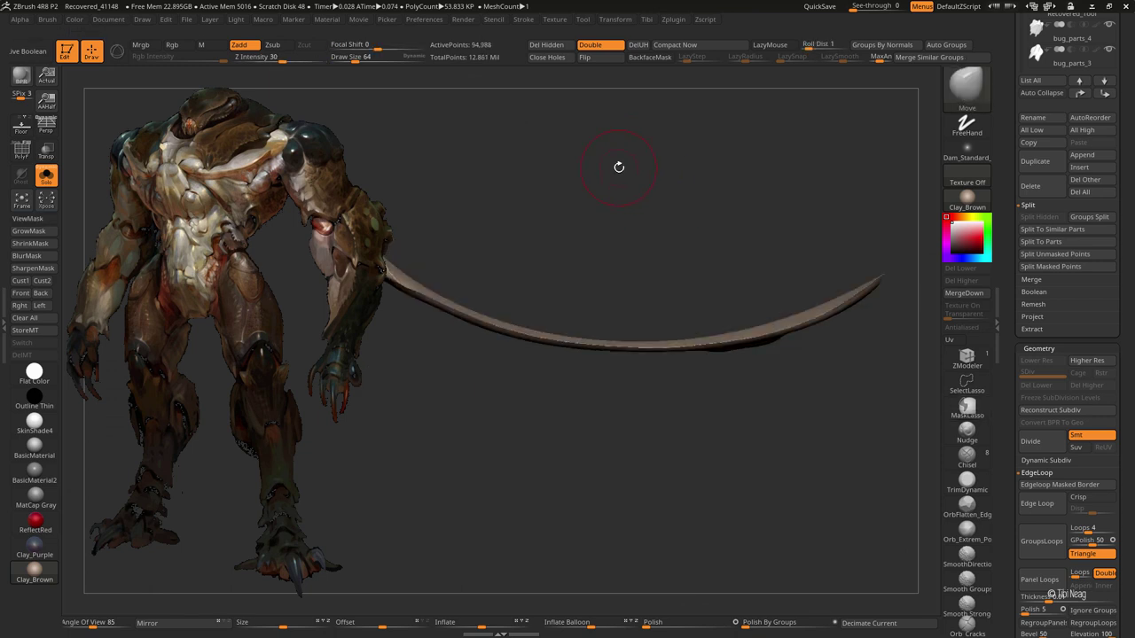
left_click_drag(618, 167, 689, 137)
key("w")
left_click_drag(422, 287, 319, 373)
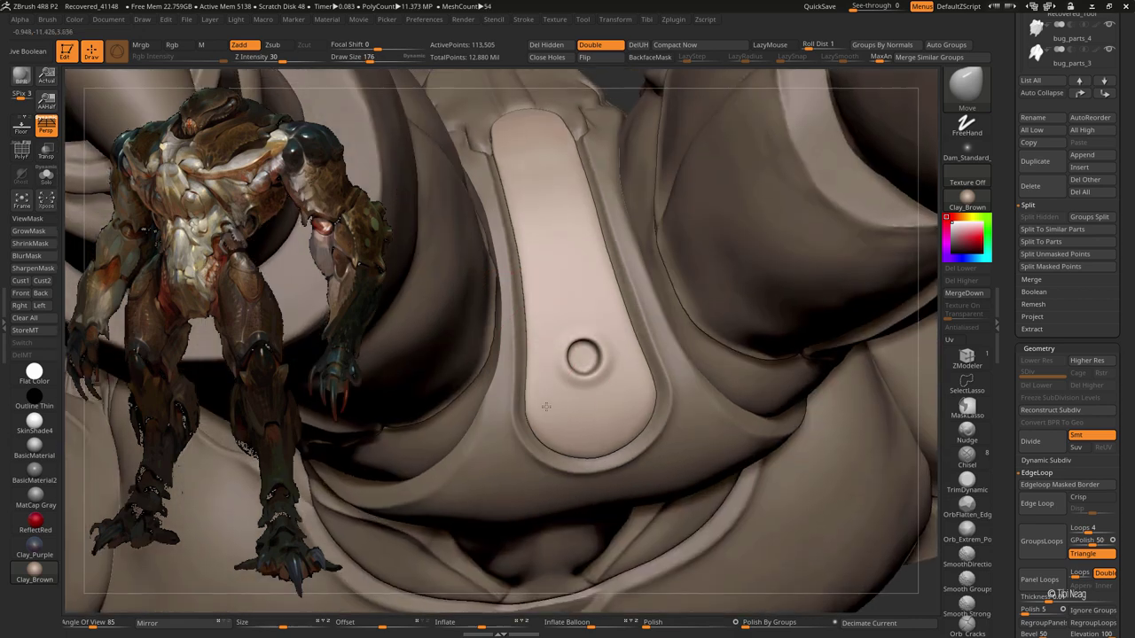
Step: Frame the figure and solo the bug_parts_9 abdomen piece to inspect it
right_click_drag(547, 328, 577, 451)
left_click_drag(541, 425, 544, 424)
key("f")
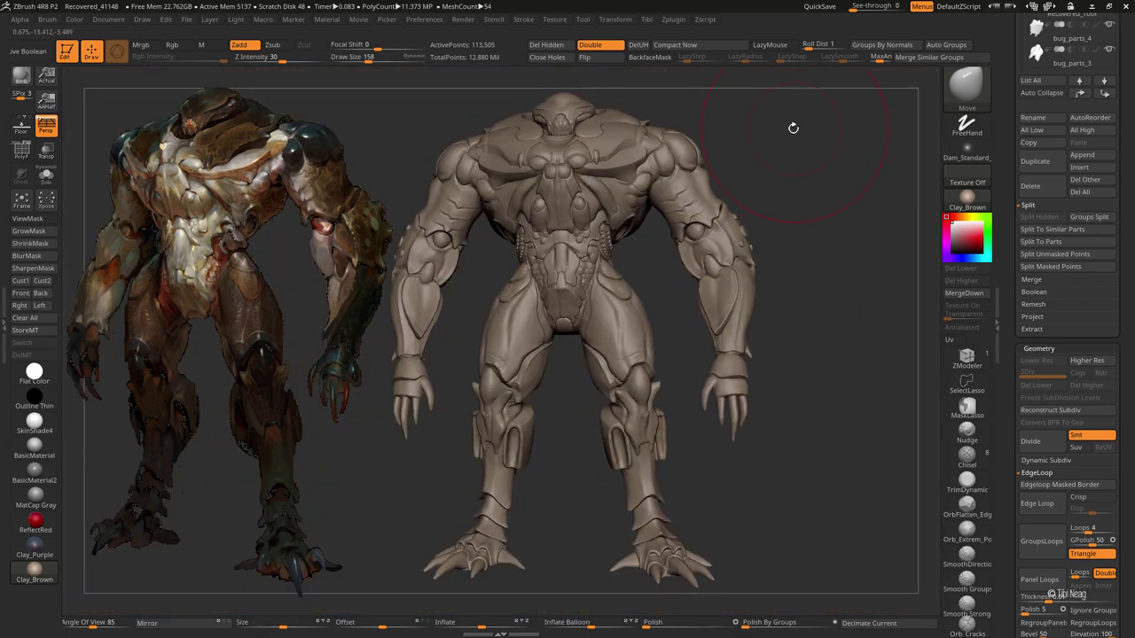
key("ctrl+shift+s")
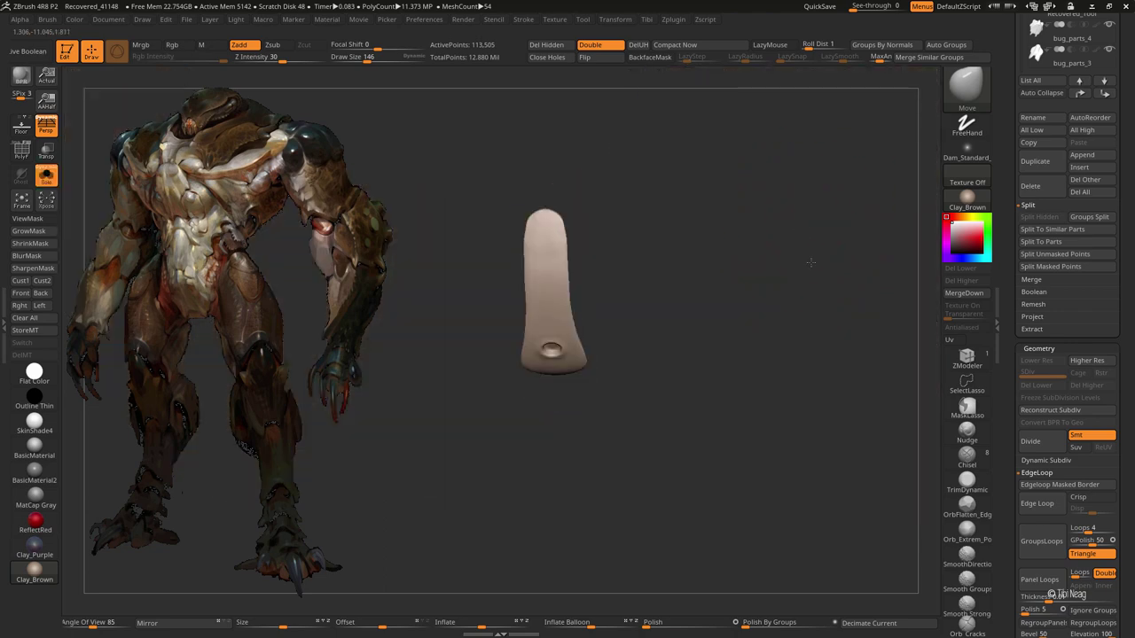
key("ctrl+shift+s")
key("ctrl+shift+s")
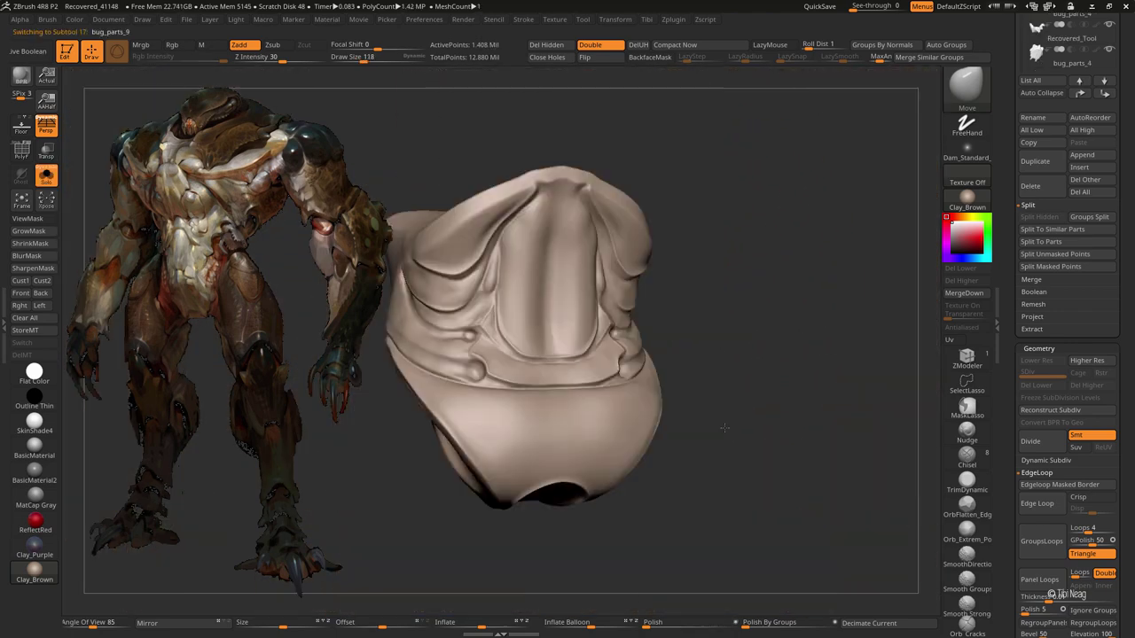
key("shift+f")
key("f")
key("shift+f")
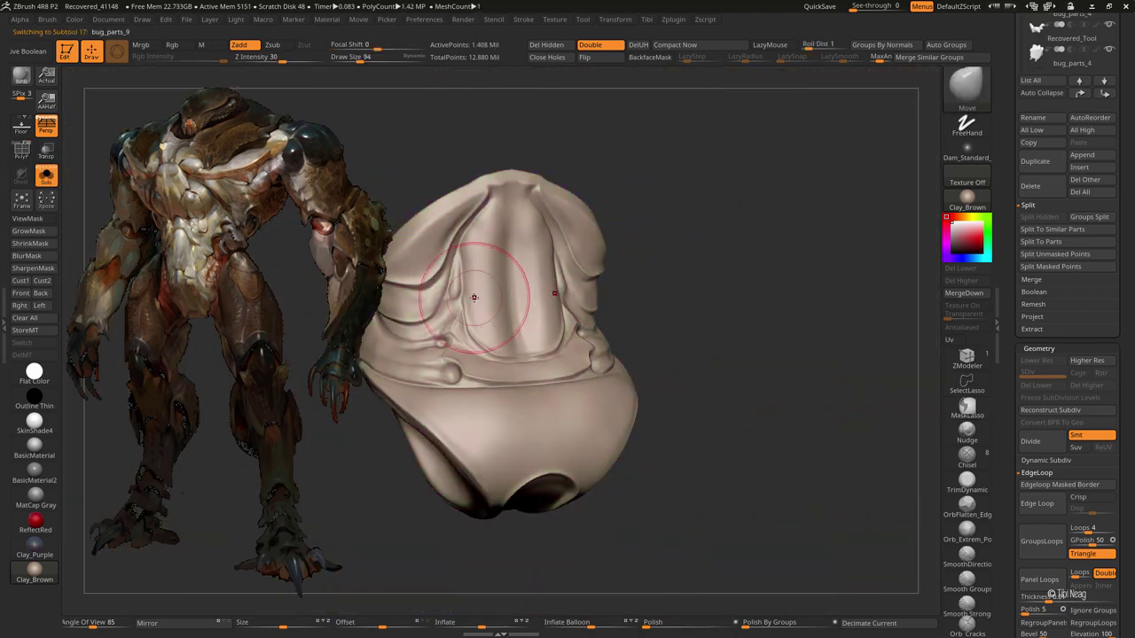
key("ctrl+shift+s")
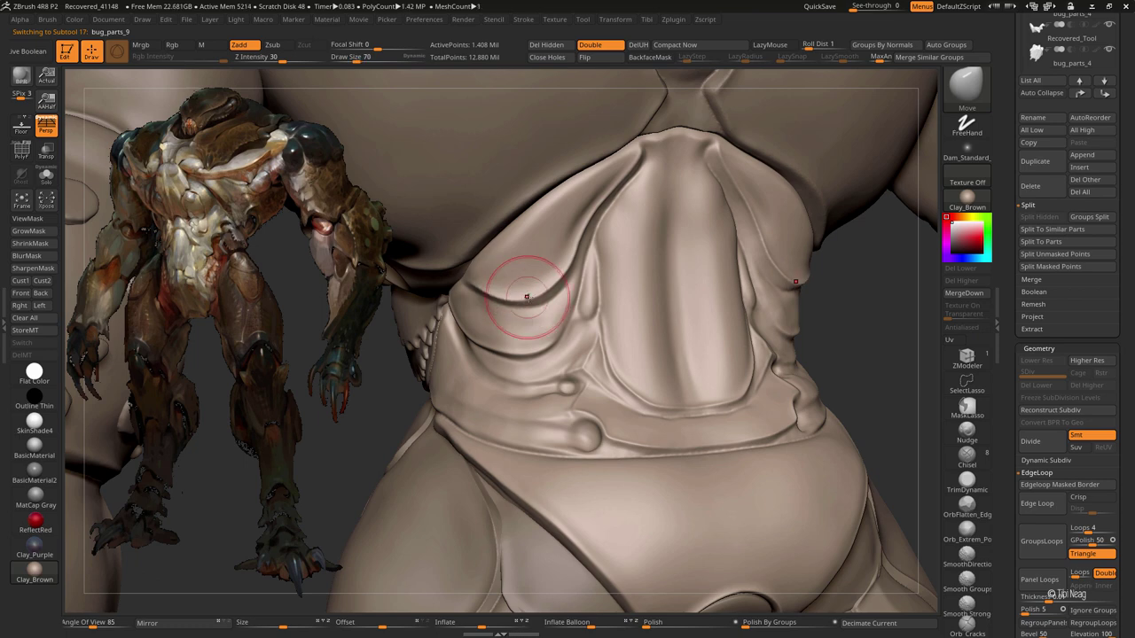
key("ctrl+minus")
mouse_move(346, 375)
left_mouse_down("alt")
mouse_move(387, 357)
mouse_move(330, 335)
mouse_move(424, 317)
left_mouse_up("alt")
key("ctrl+shift+s")
Step: Polish the abdomen piece's folds with the hPolish brush
key("b")
key("c")
key("l")
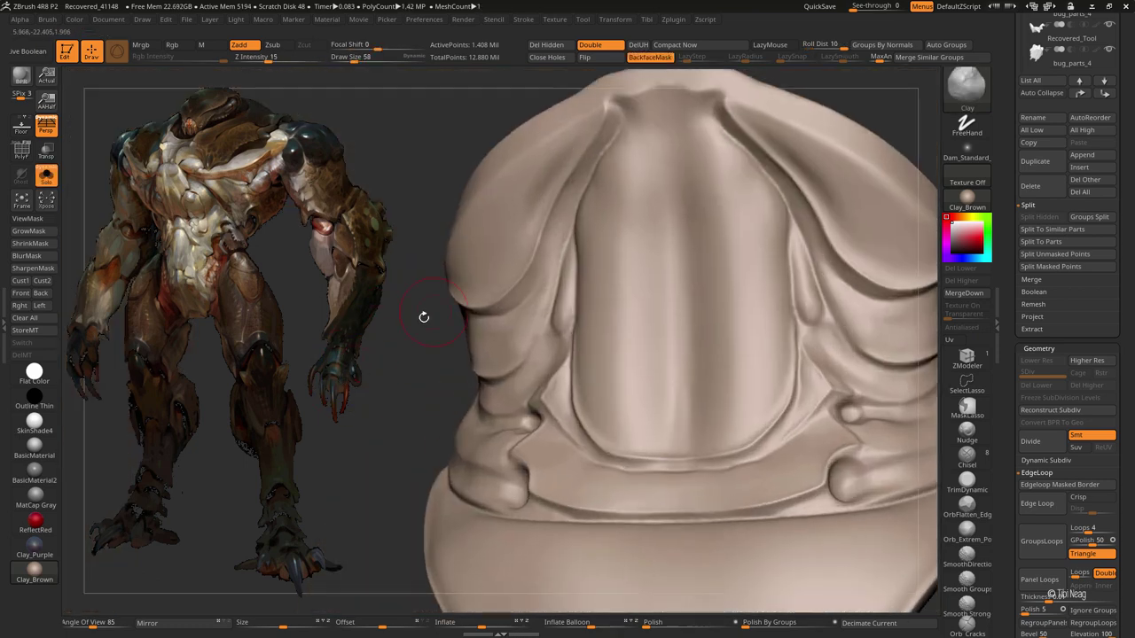
key("b")
key("h")
key("p")
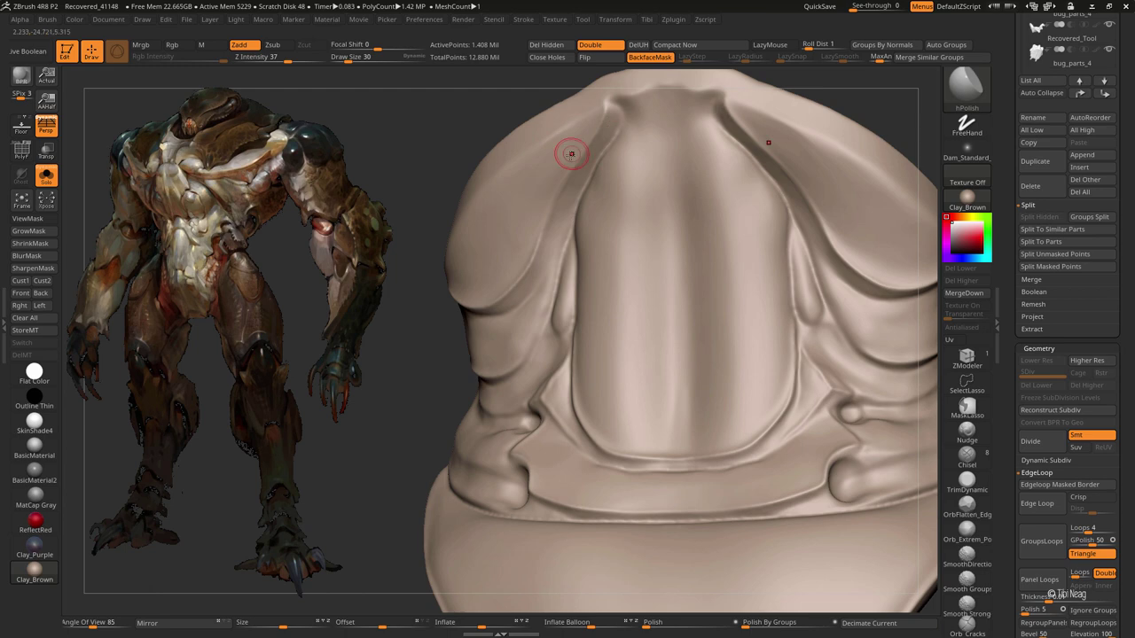
key("ctrl")
right_click_drag(545, 183, 524, 231)
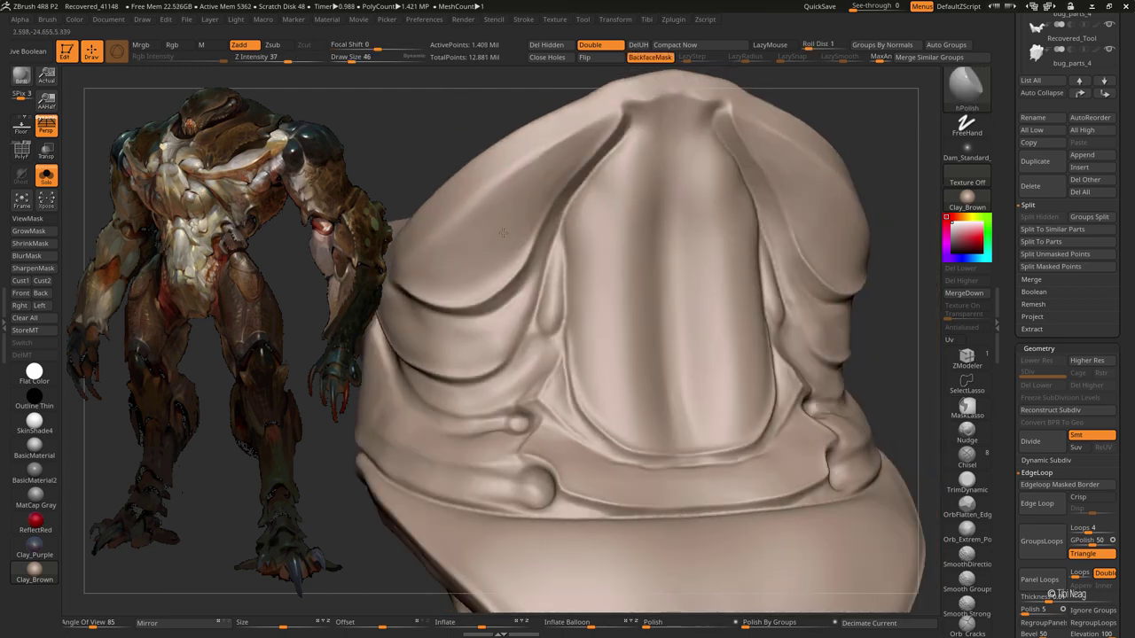
mouse_move(453, 107)
right_mouse_down()
mouse_move(621, 222)
mouse_move(783, 285)
mouse_move(760, 248)
right_mouse_up()
Step: Shape the soloed torso plate's folds with the Move brush
key("b")
key("m")
key("v")
key("alt+s")
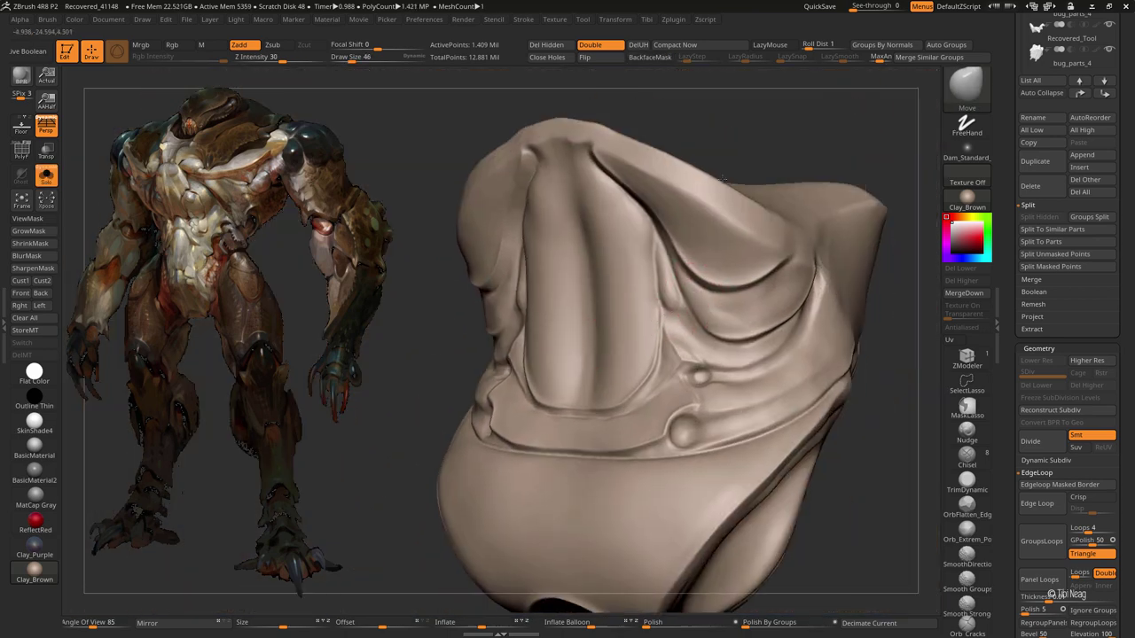
right_click_drag(736, 293, 666, 383)
Step: Polish the rims of the U-shaped belly panel crisper with hPolish, adjusting brush size
key("b")
key("h")
key("p")
key("bracketleft")
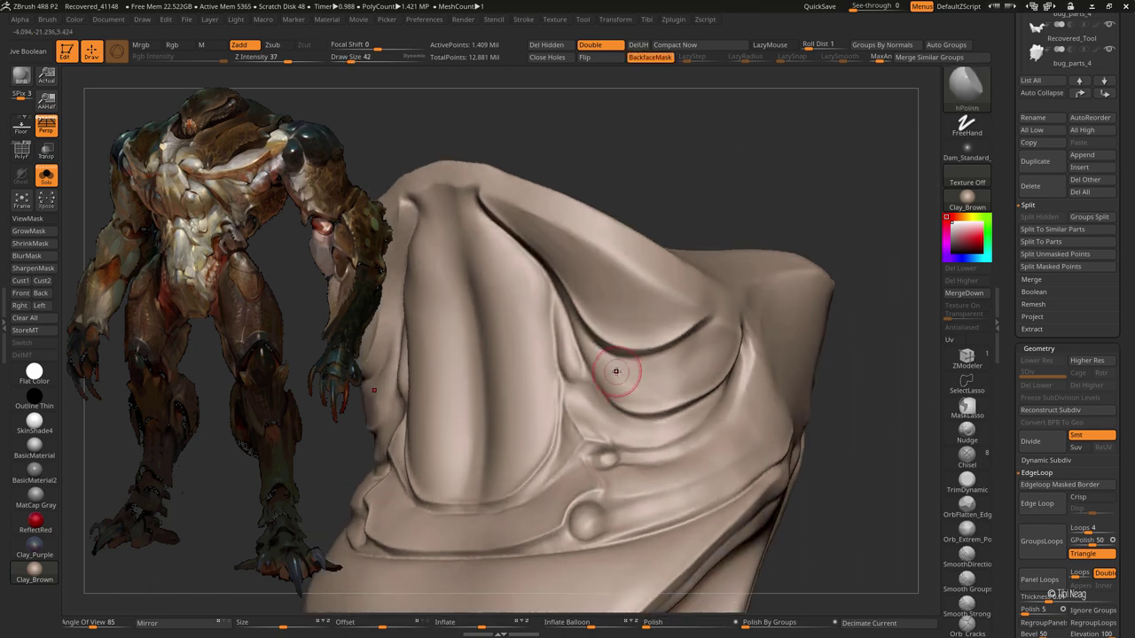
left_click_drag(748, 200, 686, 374)
mouse_move(685, 374)
right_mouse_down()
mouse_move(653, 370)
mouse_move(683, 391)
right_mouse_up()
key("bracketleft")
key("bracketright")
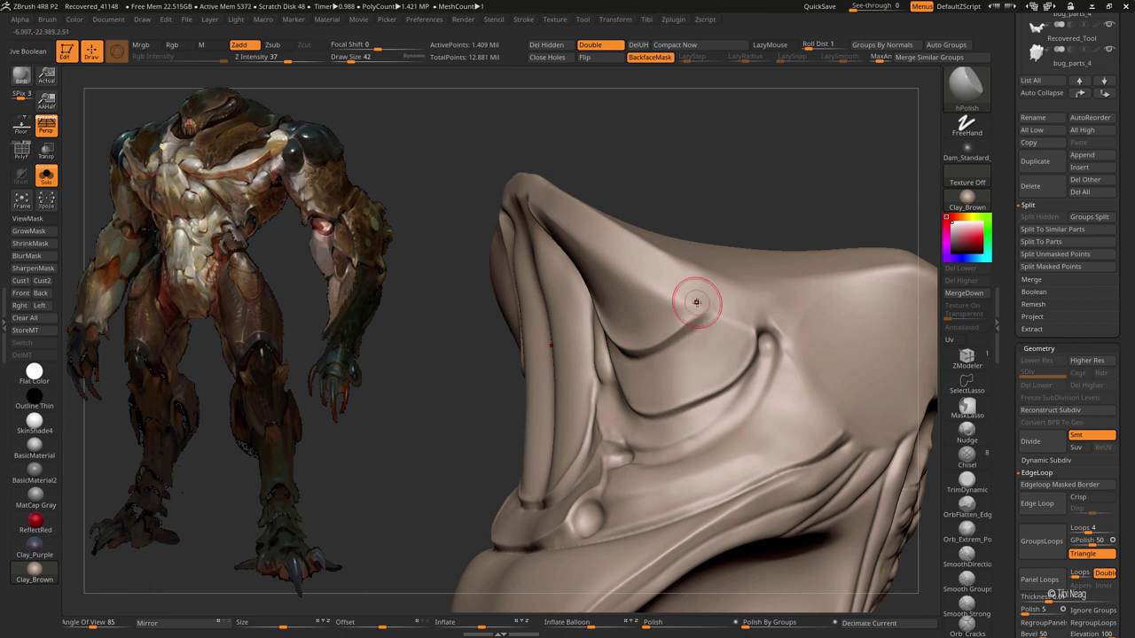
mouse_move(696, 302)
right_mouse_down()
mouse_move(739, 185)
mouse_move(807, 150)
mouse_move(845, 216)
mouse_move(510, 360)
right_mouse_up()
key("bracketright")
key("bracketleft")
key("bracketleft")
key("bracketleft")
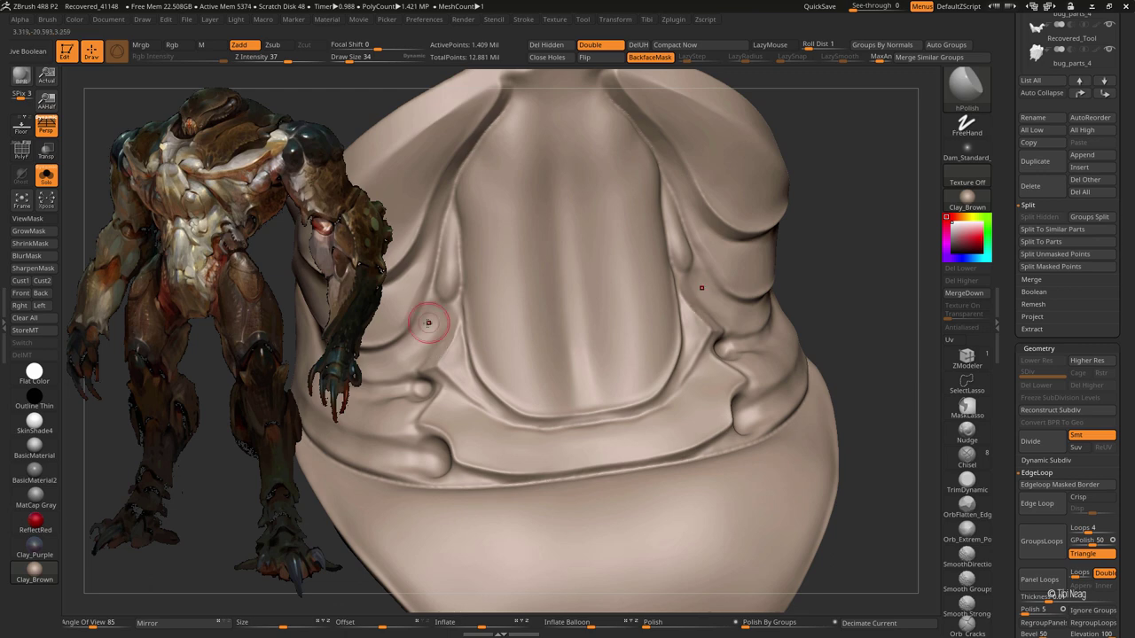
key("bracketright")
key("bracketright")
key("bracketright")
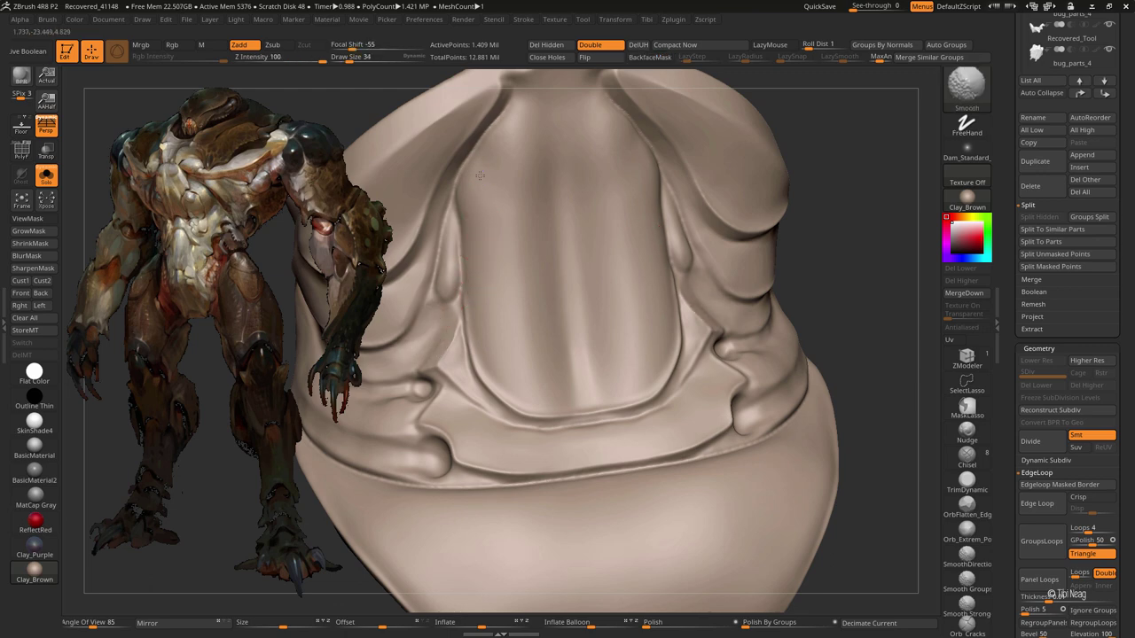
mouse_move(740, 258)
right_mouse_down()
mouse_move(919, 243)
mouse_move(820, 178)
mouse_move(724, 207)
mouse_move(640, 182)
mouse_move(709, 230)
mouse_move(830, 271)
mouse_move(875, 207)
mouse_move(683, 215)
right_mouse_up()
Step: Bring back the other pieces, zoom in on the abdomen, and select DamStandard
key("ctrl+shift+s")
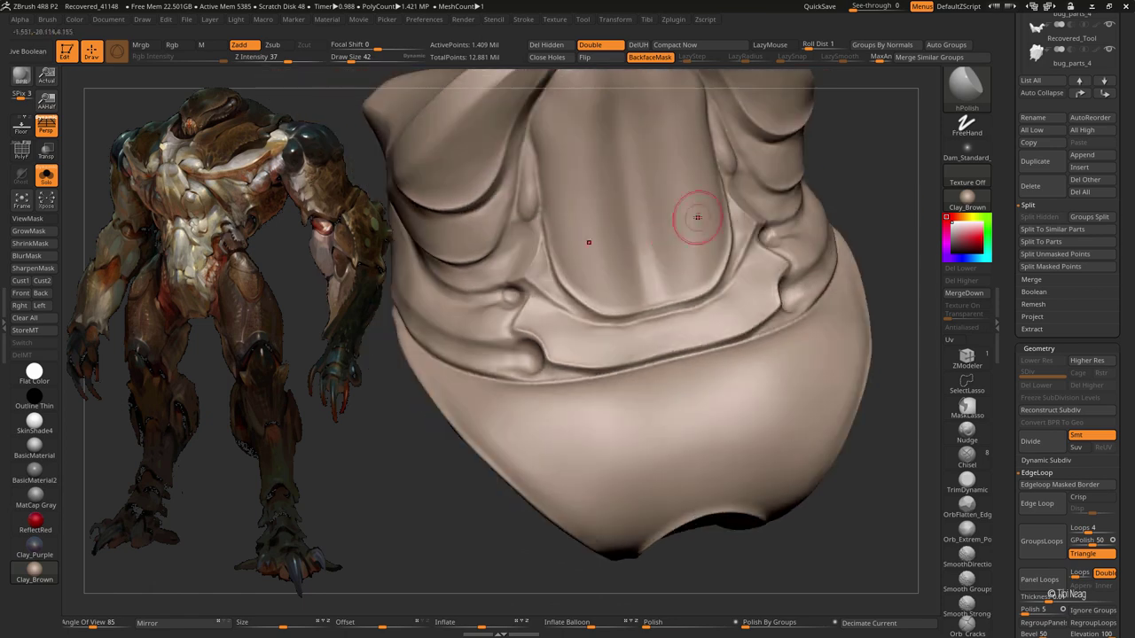
key("ctrl+shift+s")
right_click_drag(822, 147, 641, 231)
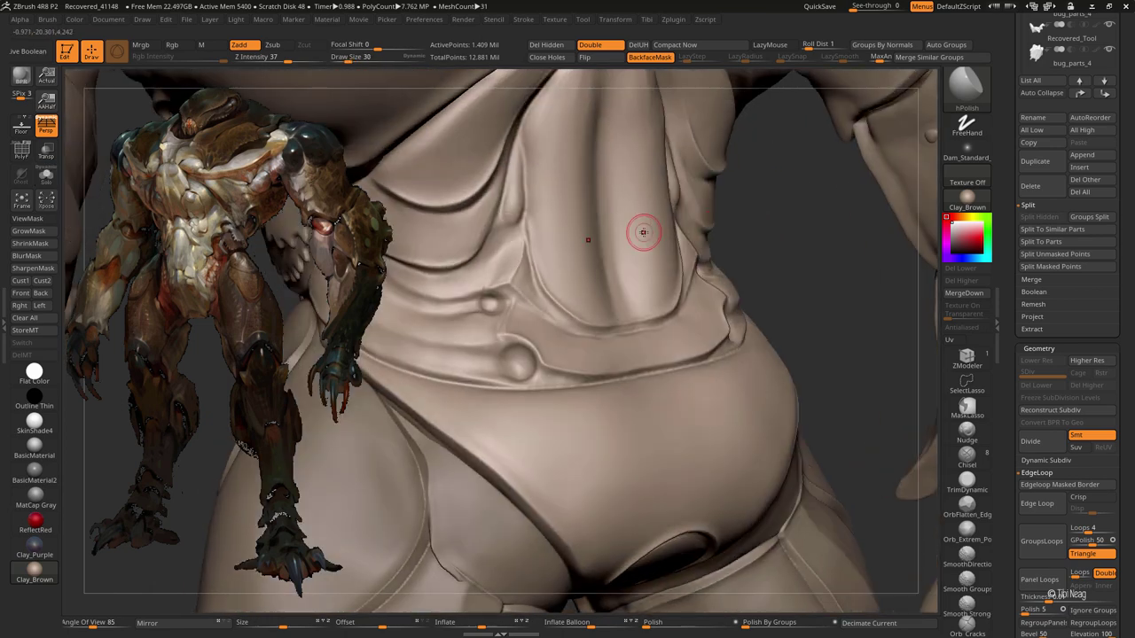
key("b")
key("d")
key("s")
mouse_move(515, 195)
right_mouse_down()
mouse_move(527, 169)
mouse_move(527, 223)
right_mouse_up()
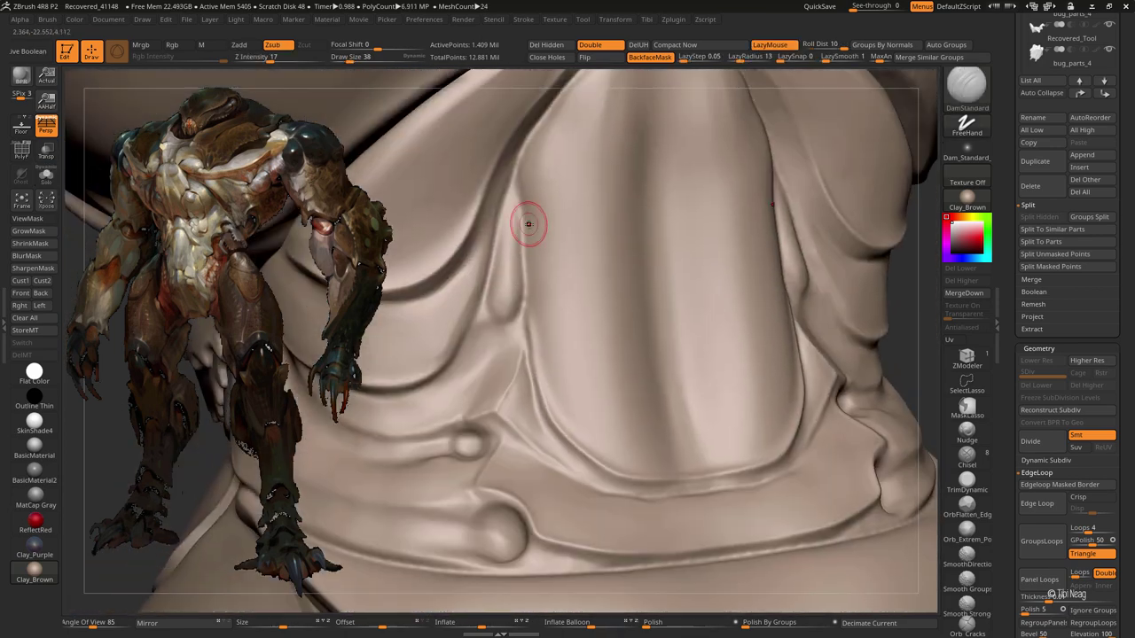
Step: Solo the abdomen piece and lengthen LazyMouse stroke smoothing for steadier carving
right_click_drag(473, 274, 514, 190)
key("ctrl+shift+s")
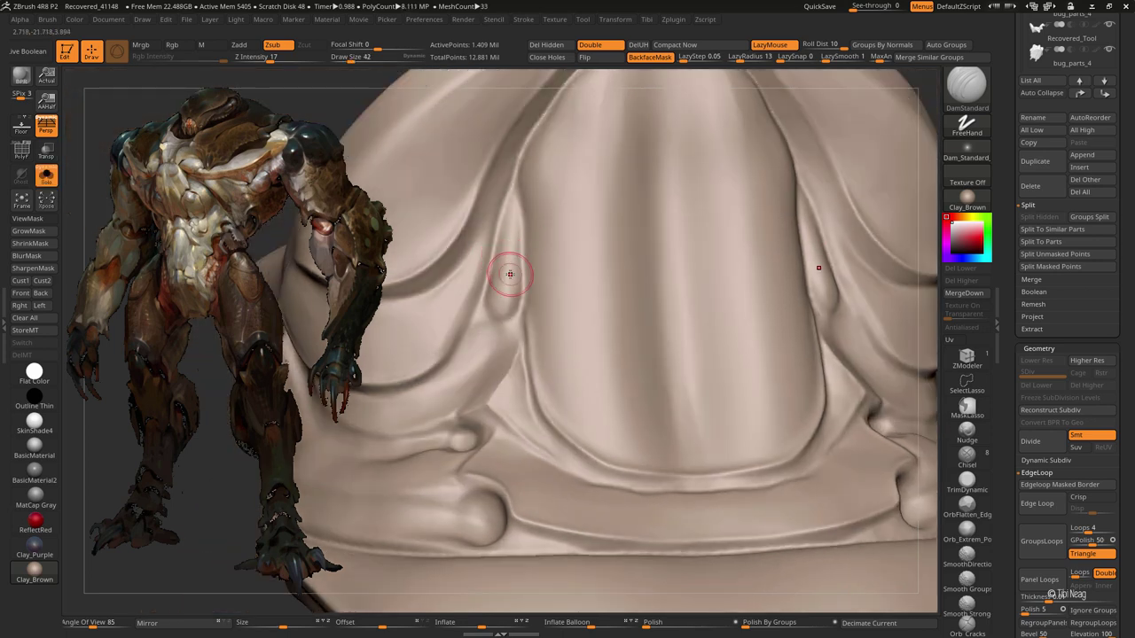
right_click_drag(506, 272, 477, 349)
mouse_move(440, 430)
right_mouse_down()
mouse_move(431, 375)
mouse_move(395, 406)
mouse_move(401, 417)
mouse_move(372, 401)
right_mouse_up()
left_click(753, 56)
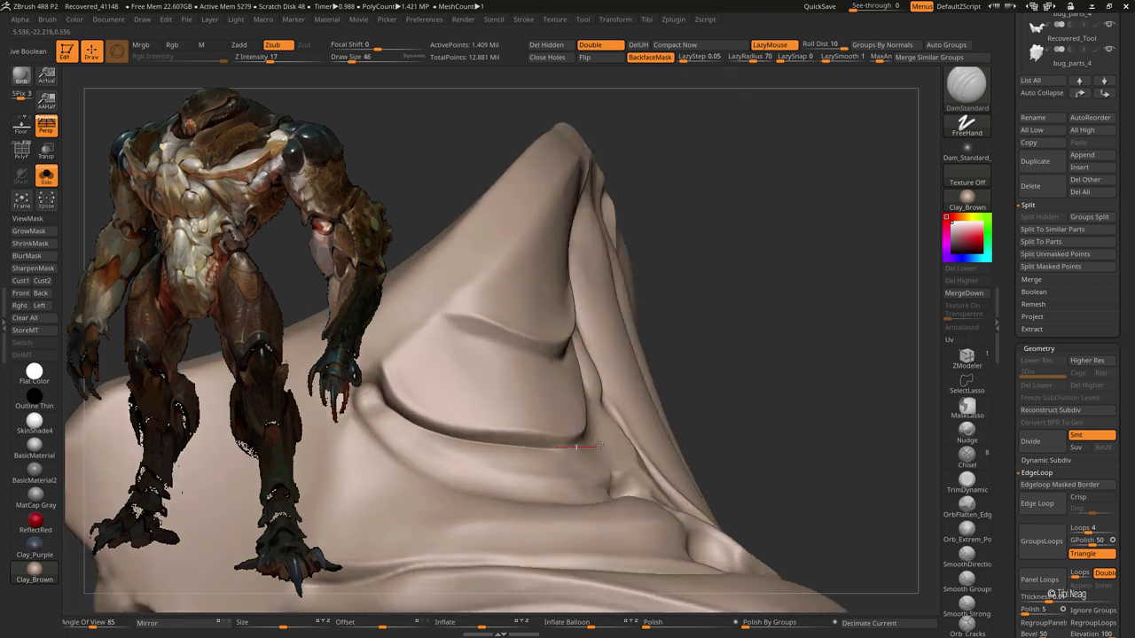
right_click_drag(578, 446, 508, 456)
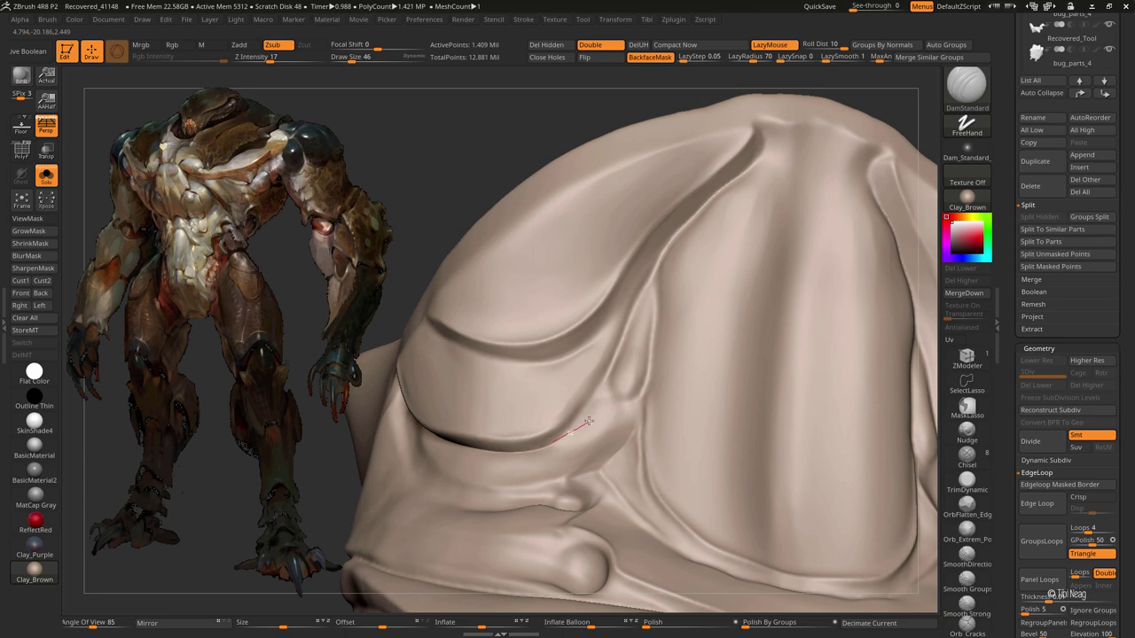
Step: Carve creases along the belly folds, extending them up to the top ridge
left_click_drag(623, 327, 686, 223)
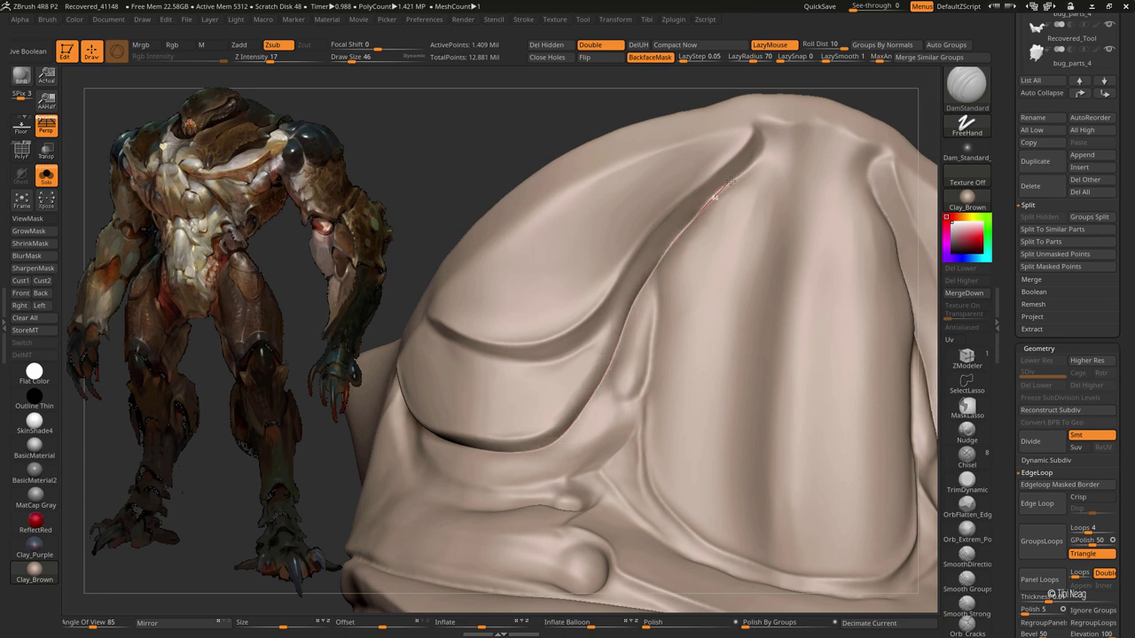
left_click_drag(763, 159, 785, 124)
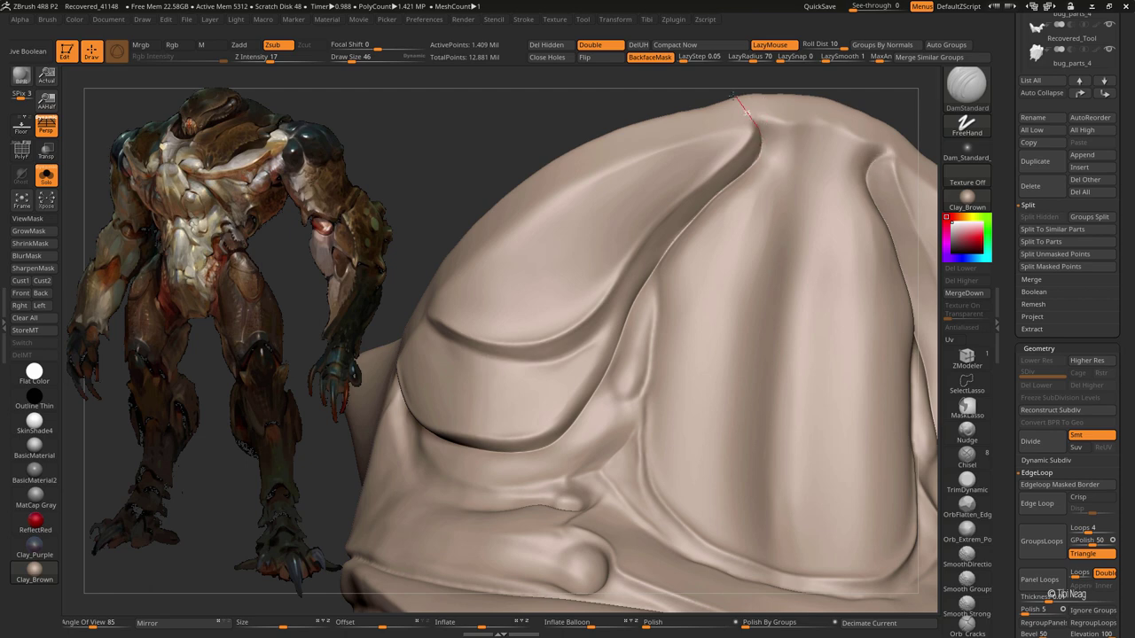
right_click_drag(511, 346, 435, 347)
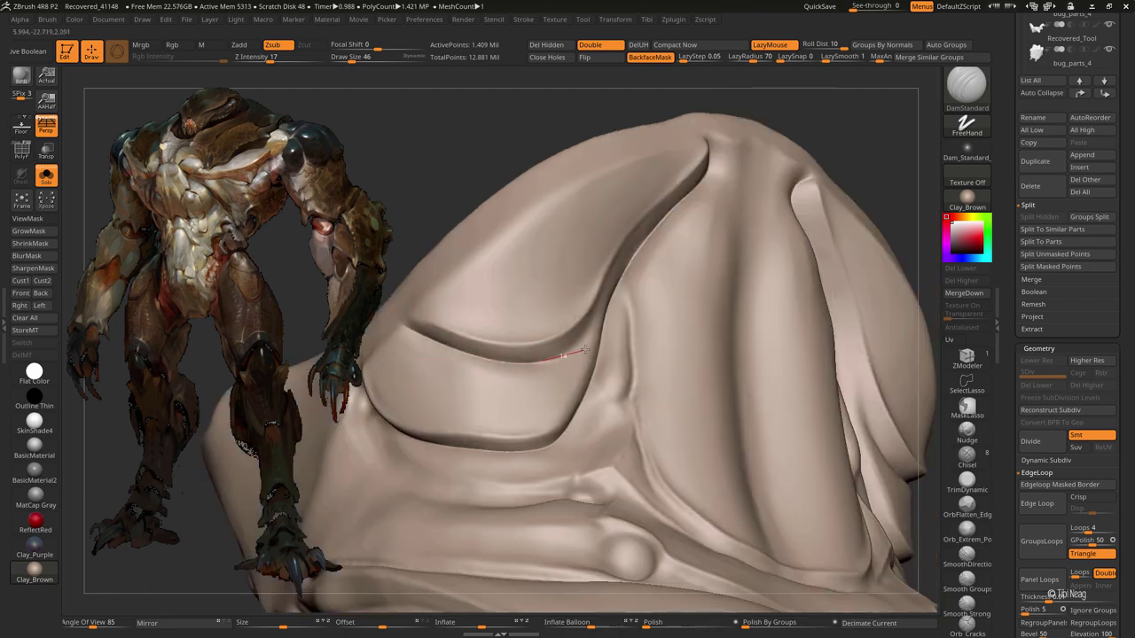
right_click_drag(582, 339, 562, 336)
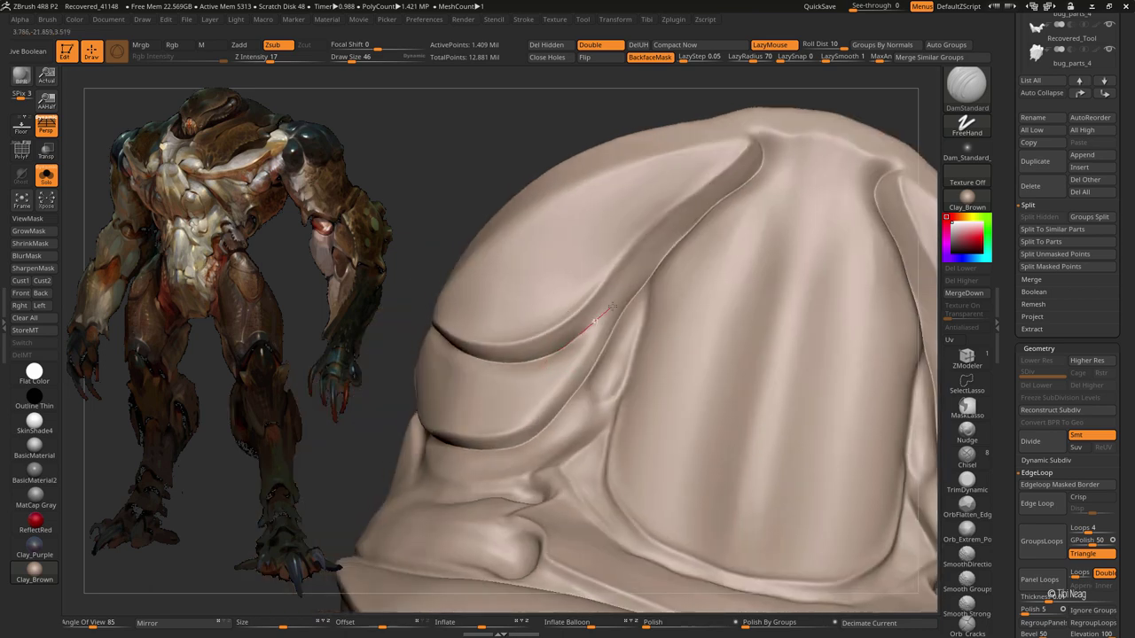
left_click_drag(628, 287, 554, 354)
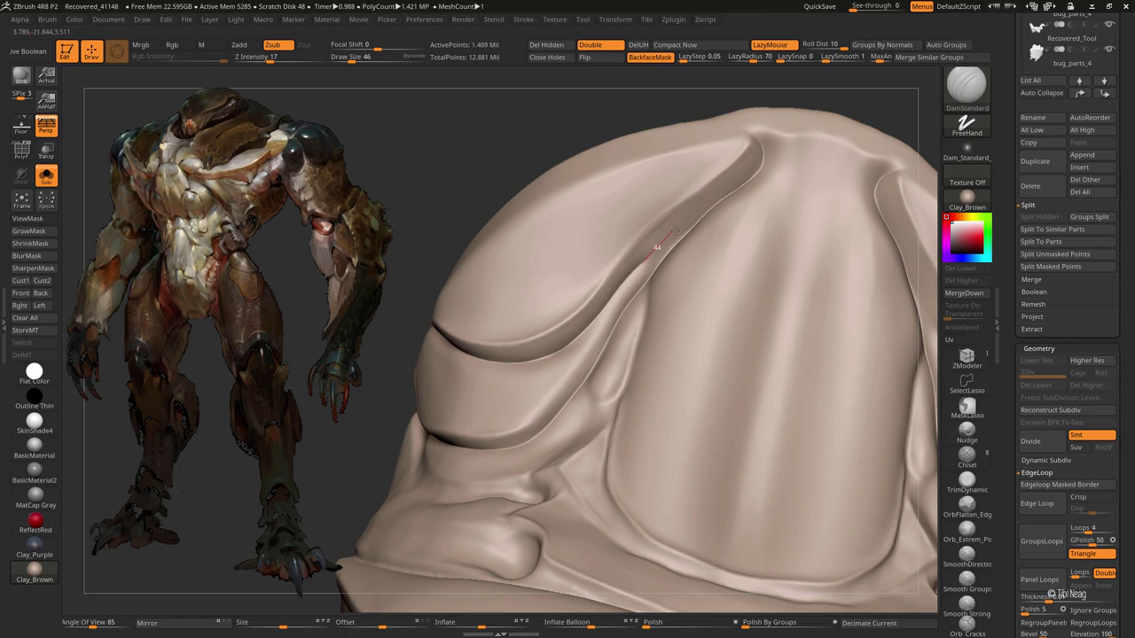
left_click_drag(660, 234, 547, 355)
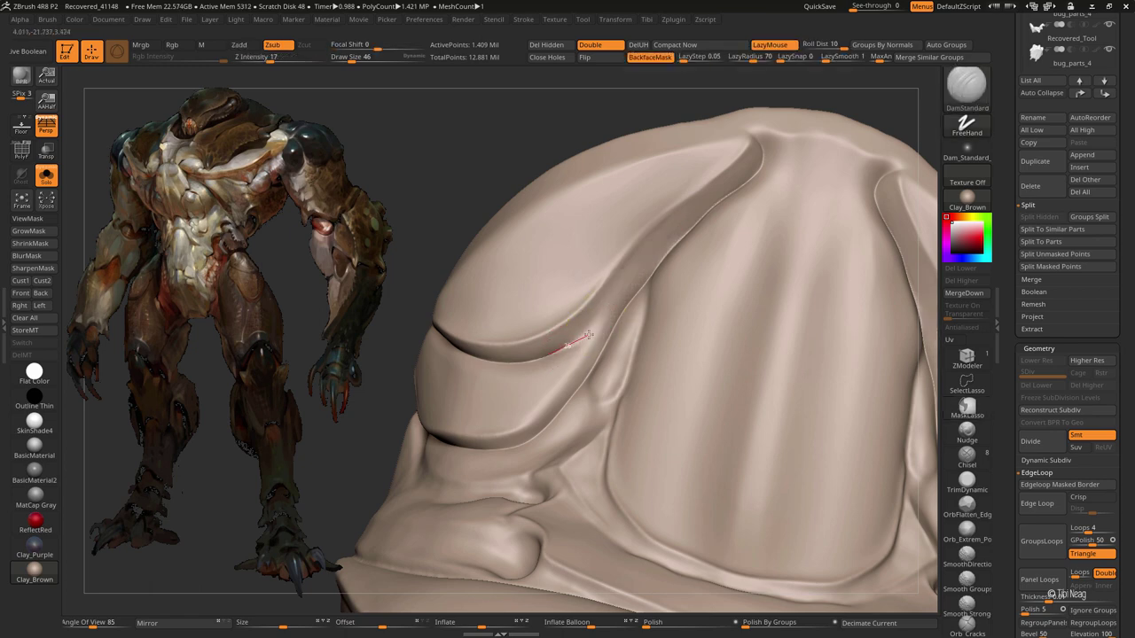
left_click_drag(602, 315, 641, 283)
left_click_drag(632, 232, 616, 317)
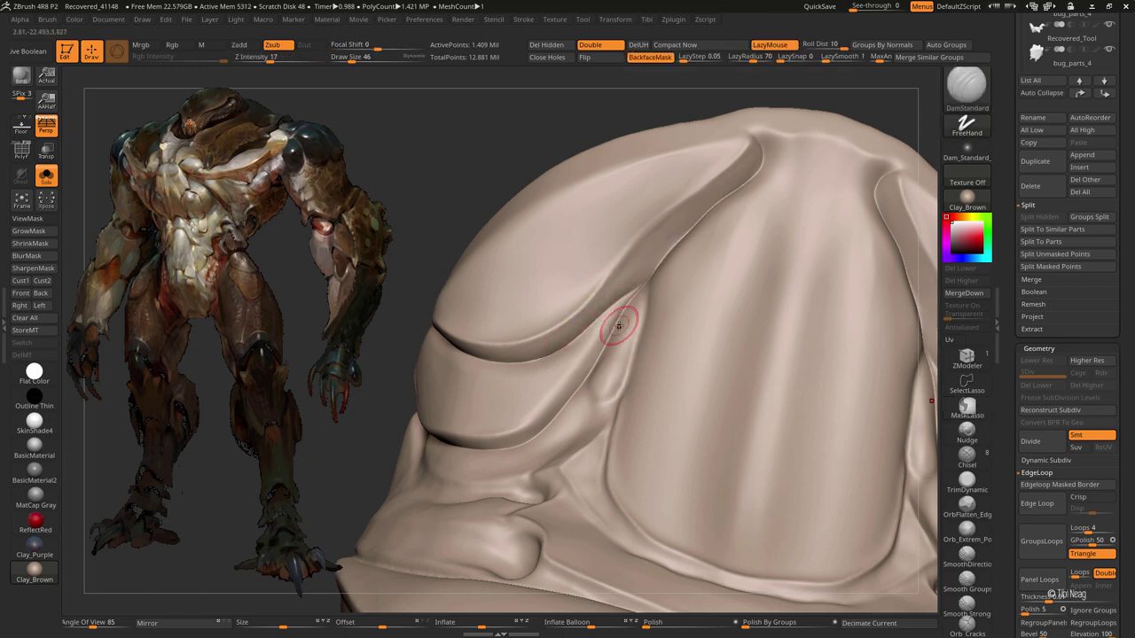
Step: Carve creases along the inner fold and belly plate fold, then check the round bumps
mouse_move(615, 316)
right_mouse_down()
mouse_move(621, 337)
mouse_move(597, 335)
right_mouse_up()
left_click_drag(596, 373, 641, 378)
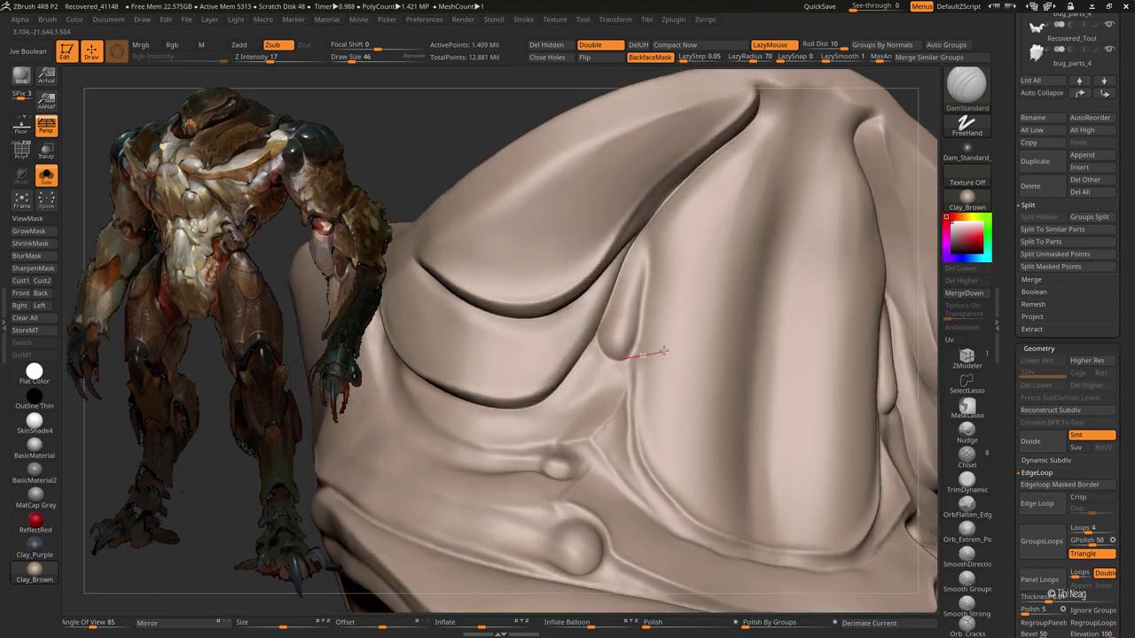
left_click_drag(646, 271, 650, 232)
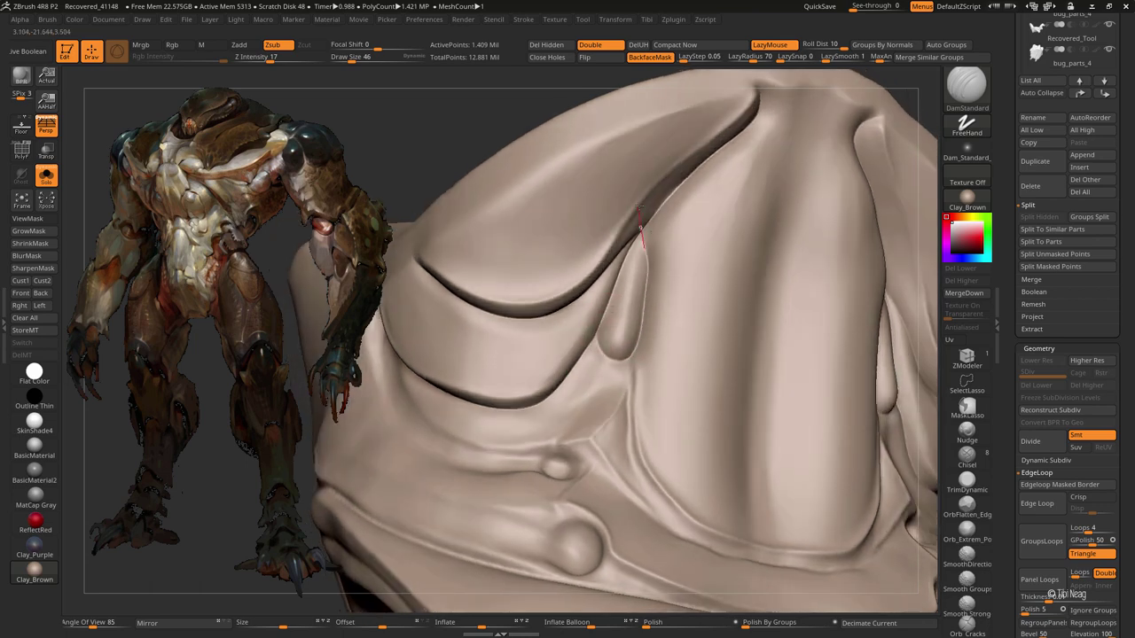
mouse_move(662, 187)
right_mouse_down()
mouse_move(633, 190)
mouse_move(608, 223)
right_mouse_up()
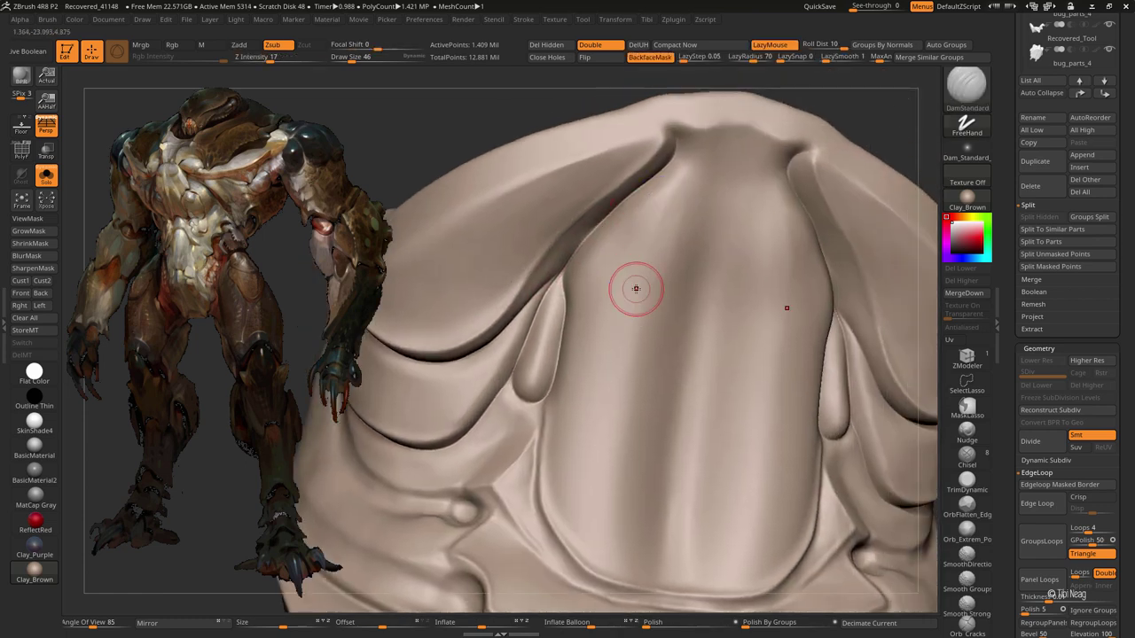
right_click_drag(633, 283, 622, 232)
right_click_drag(452, 292, 524, 314)
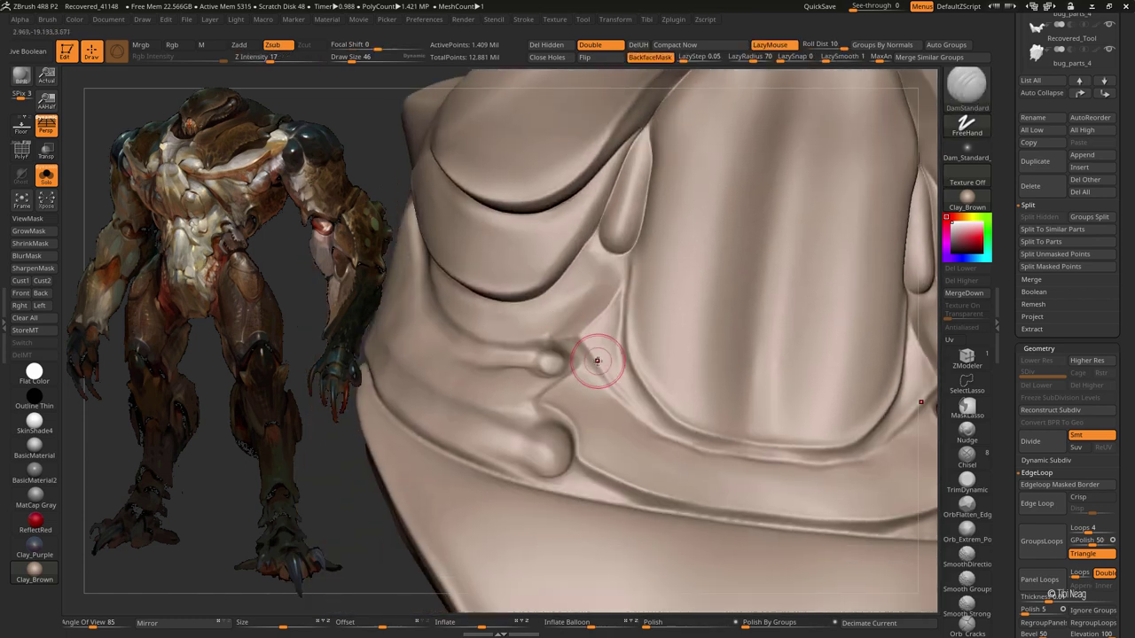
mouse_move(539, 450)
right_mouse_down()
mouse_move(451, 299)
mouse_move(532, 362)
mouse_move(530, 387)
right_mouse_up()
Step: Work the fold surfaces with Clay then hPolish, undoing the last stroke
key("b")
key("c")
key("l")
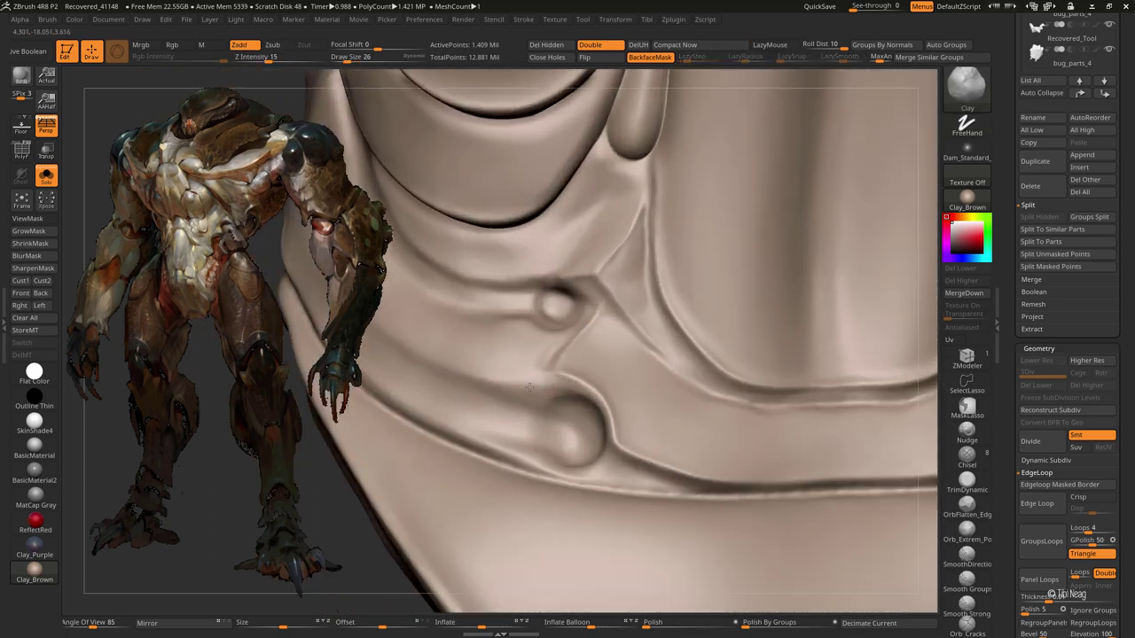
key("b")
key("h")
key("p")
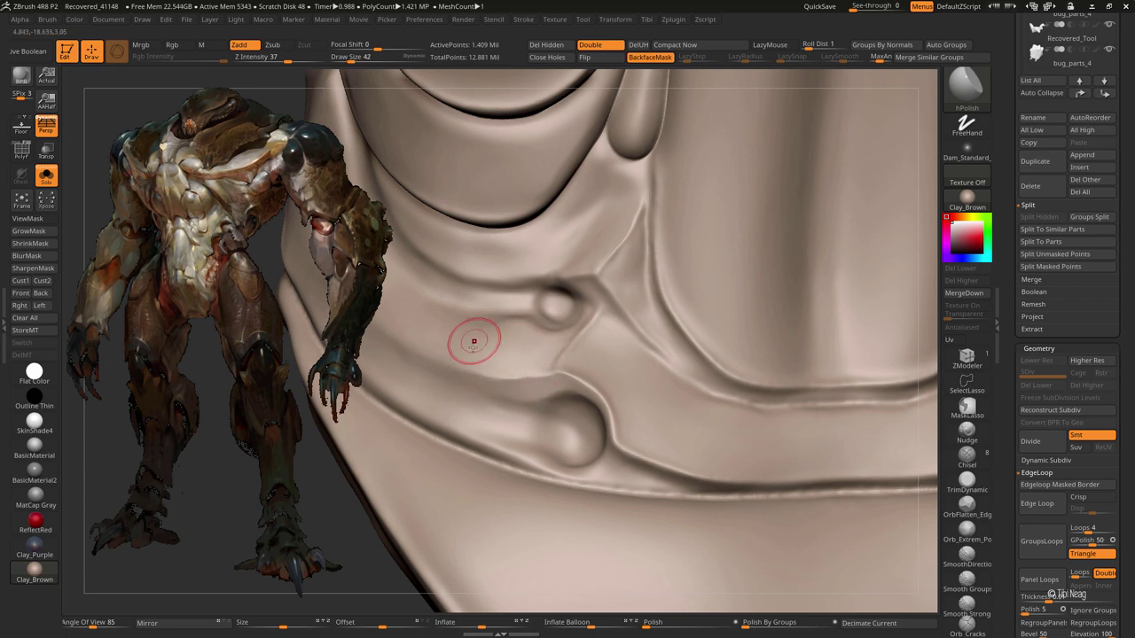
right_click_drag(471, 337, 532, 354)
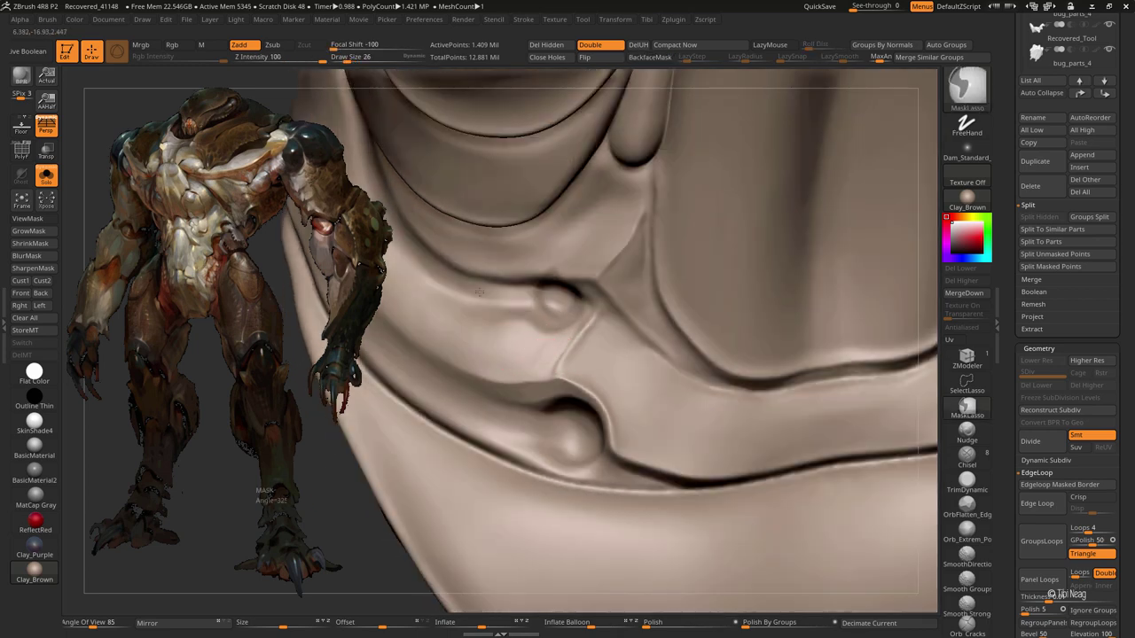
key("ctrl+z")
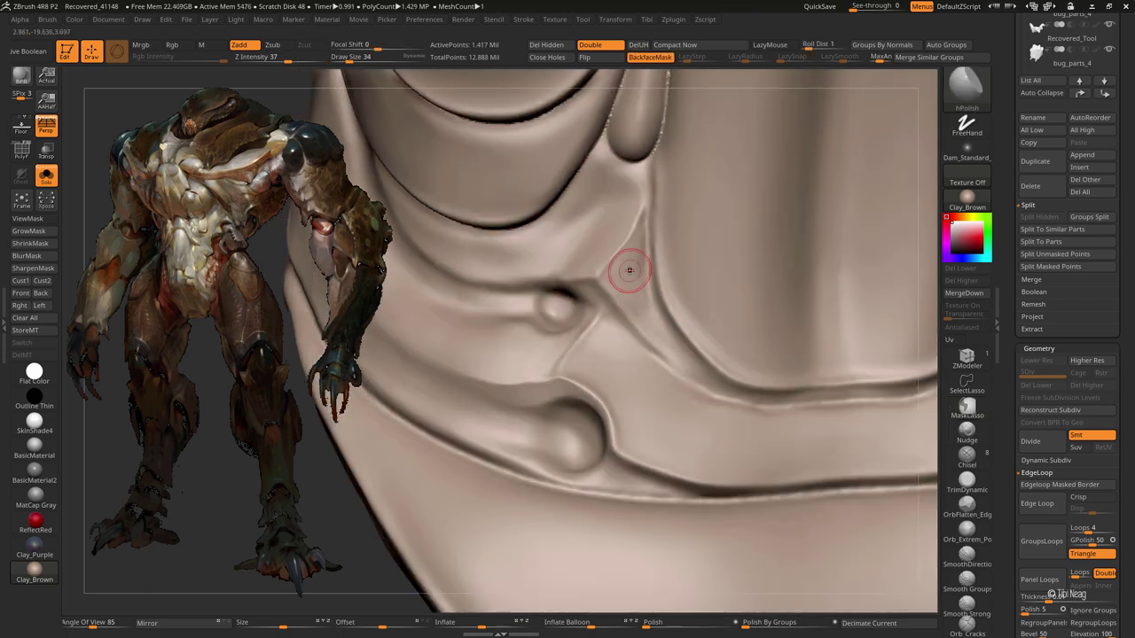
Step: Solo and polish the thigh armour plate, then make bug_parts_21 the active subtool
mouse_move(597, 222)
right_mouse_down()
mouse_move(567, 266)
mouse_move(475, 296)
mouse_move(799, 252)
mouse_move(803, 205)
mouse_move(752, 241)
mouse_move(529, 233)
right_mouse_up()
key("f")
key("alt+s")
key("alt+s")
key("alt+s")
key("alt+s")
key("alt+s")
key("alt+s")
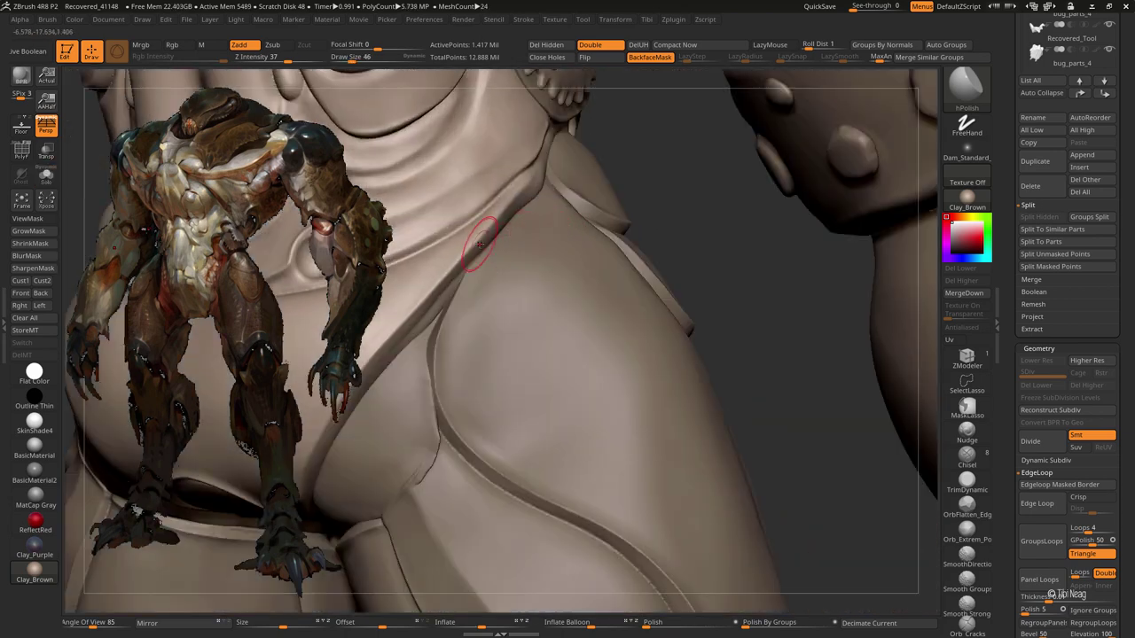
key("alt+s")
key("alt+s")
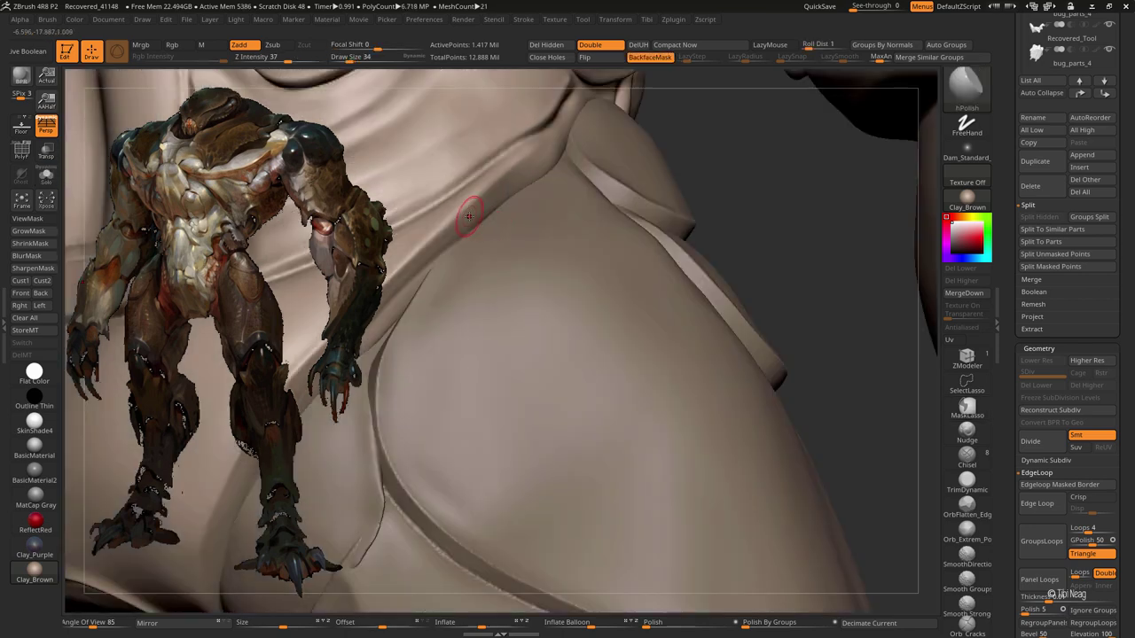
mouse_move(555, 156)
right_mouse_down()
mouse_move(710, 154)
mouse_move(583, 155)
right_mouse_up()
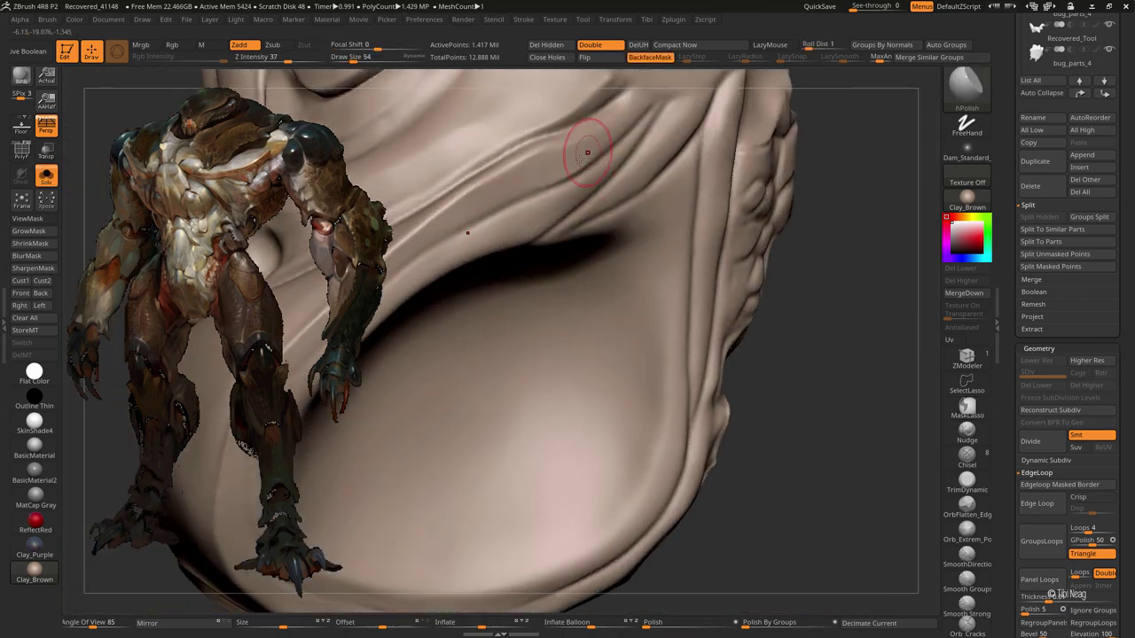
key("alt+s")
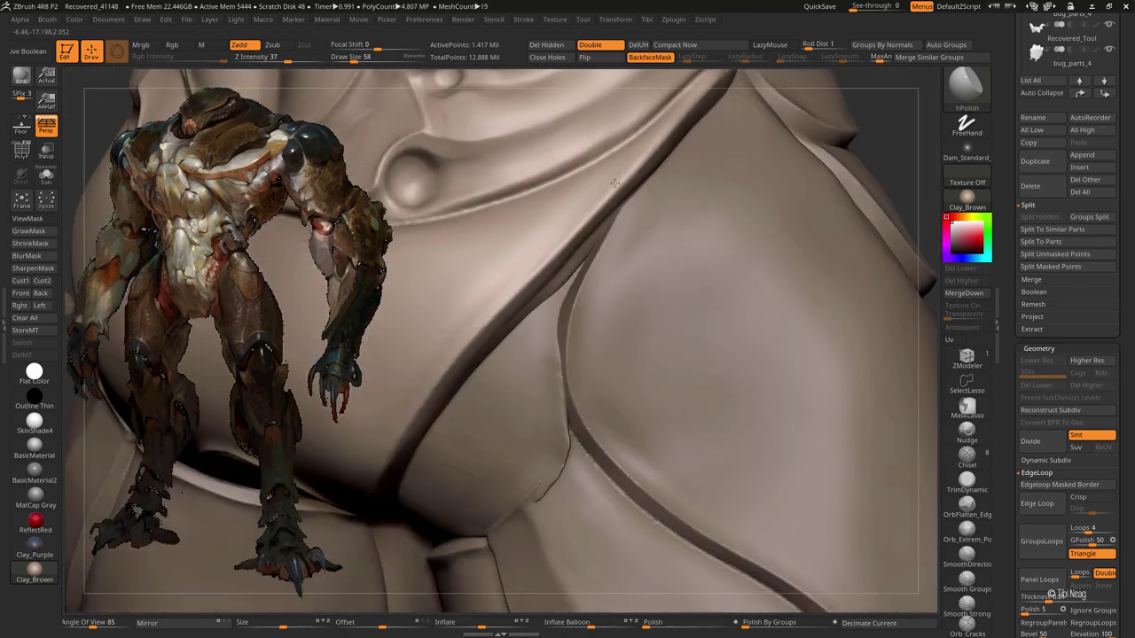
right_click_drag(639, 177, 560, 315)
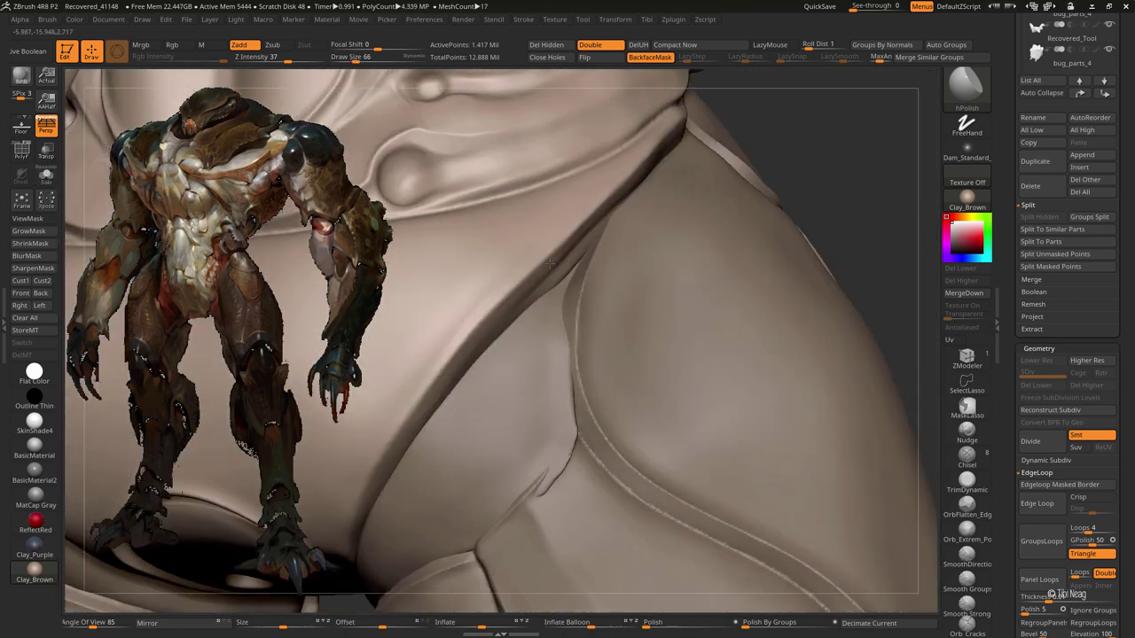
Step: Reshape the bug_parts_21 hip plate with the Move brush, then smooth it
key("b")
key("m")
key("v")
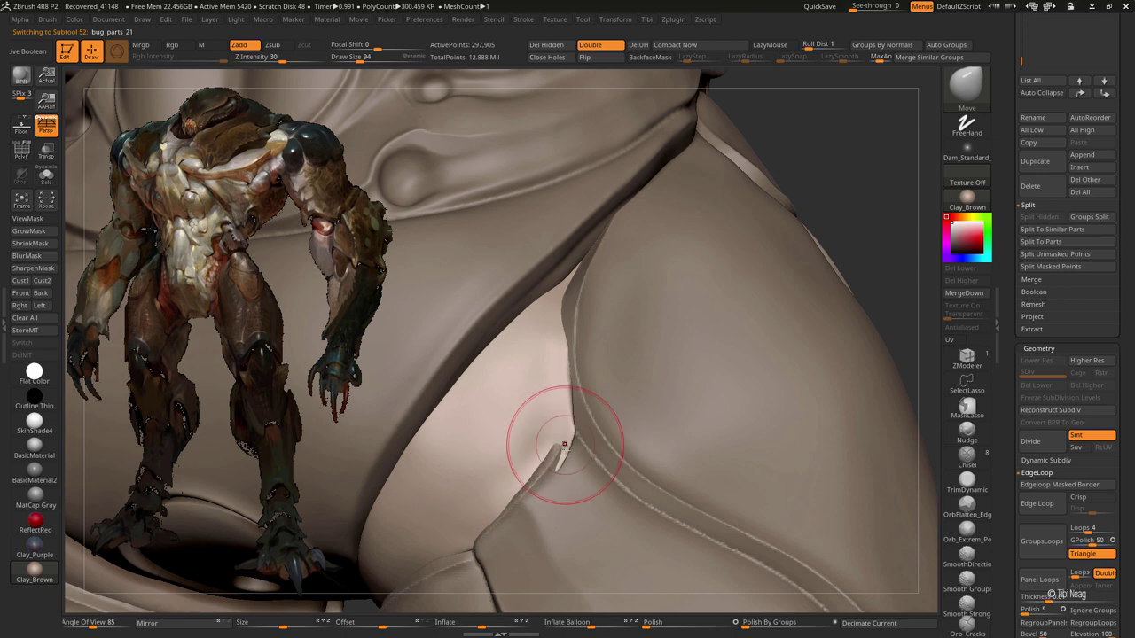
mouse_move(566, 423)
right_mouse_down()
mouse_move(745, 395)
mouse_move(588, 443)
mouse_move(560, 421)
mouse_move(519, 431)
mouse_move(550, 396)
mouse_move(564, 428)
right_mouse_up()
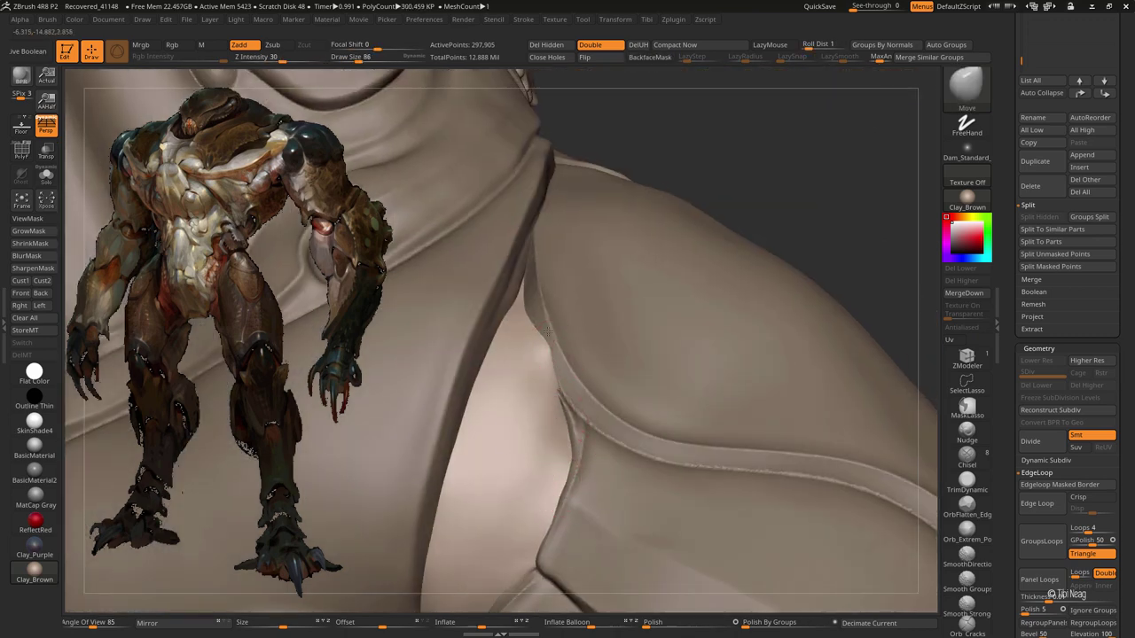
key("shift")
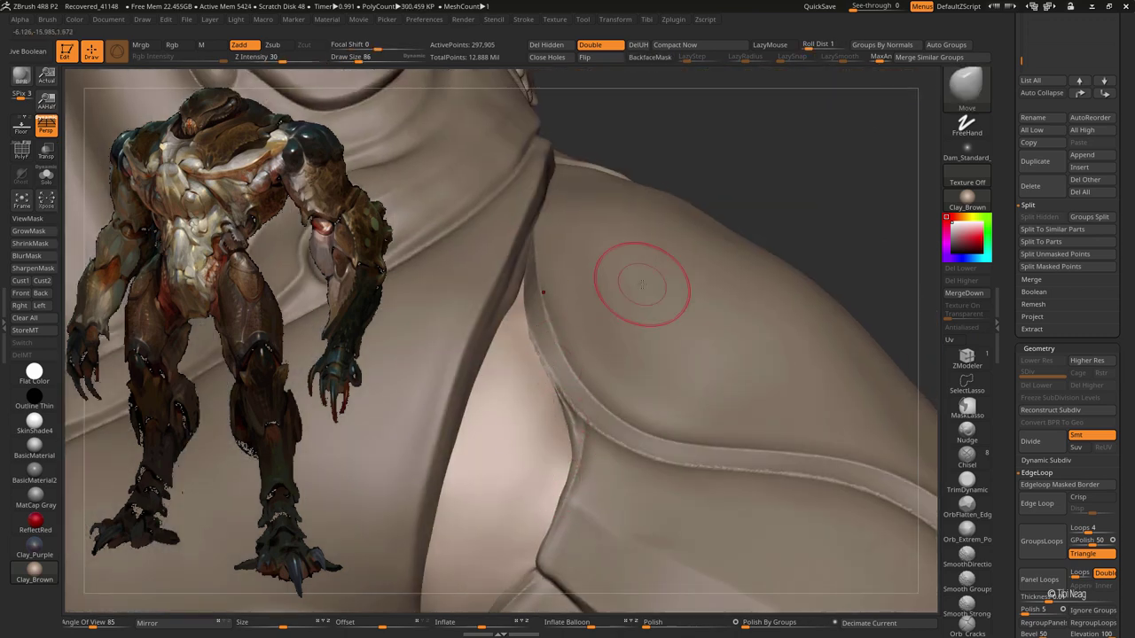
mouse_move(633, 283)
right_mouse_down()
mouse_move(639, 222)
mouse_move(561, 458)
right_mouse_up()
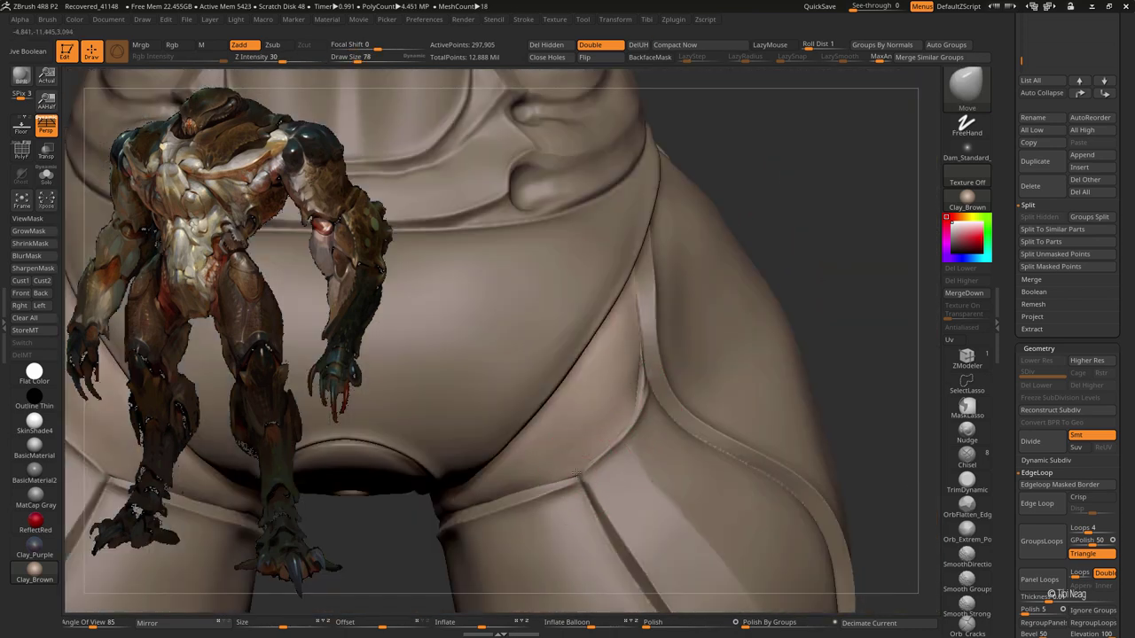
Step: Smooth the bug_parts_22 leg plate from a side view at brush size 42
left_click(620, 461, "alt")
mouse_move(621, 461)
right_mouse_down()
mouse_move(587, 370)
mouse_move(562, 410)
right_mouse_up()
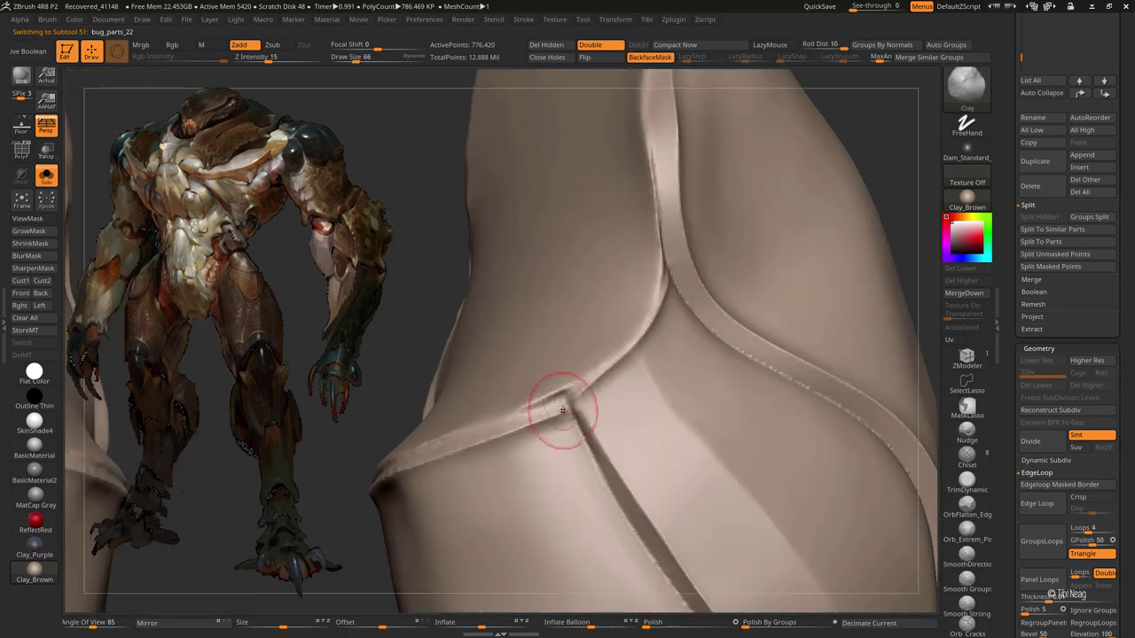
key("bracketleft")
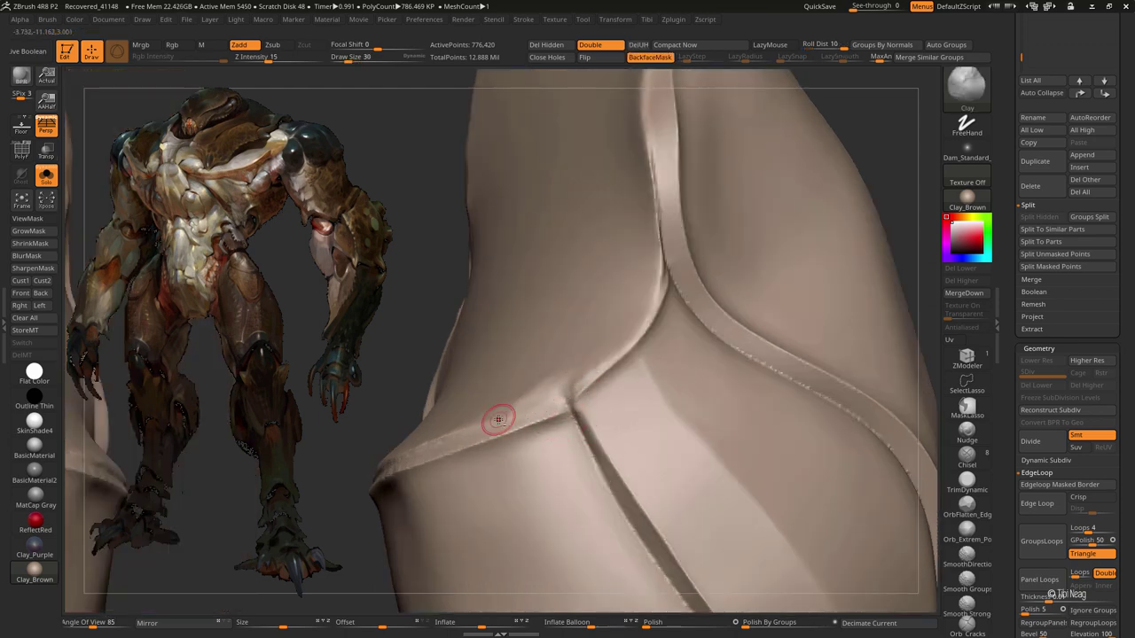
key("shift")
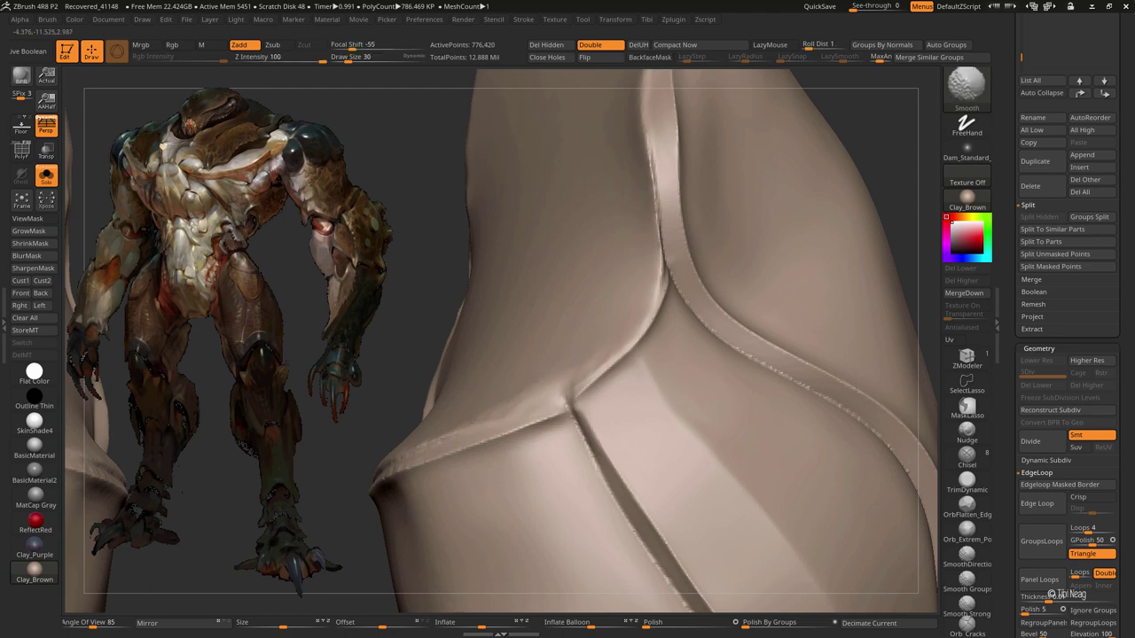
key("f")
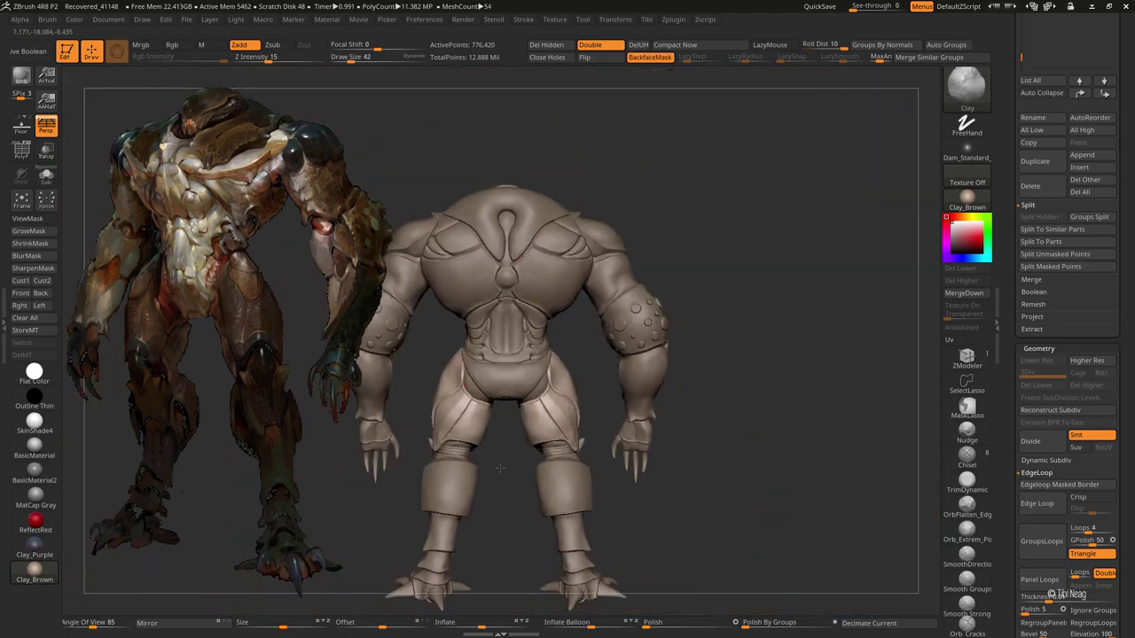
Step: Inflate the surface of the bug_parts_21 pelvis piece
left_click(497, 354, "alt")
key("f")
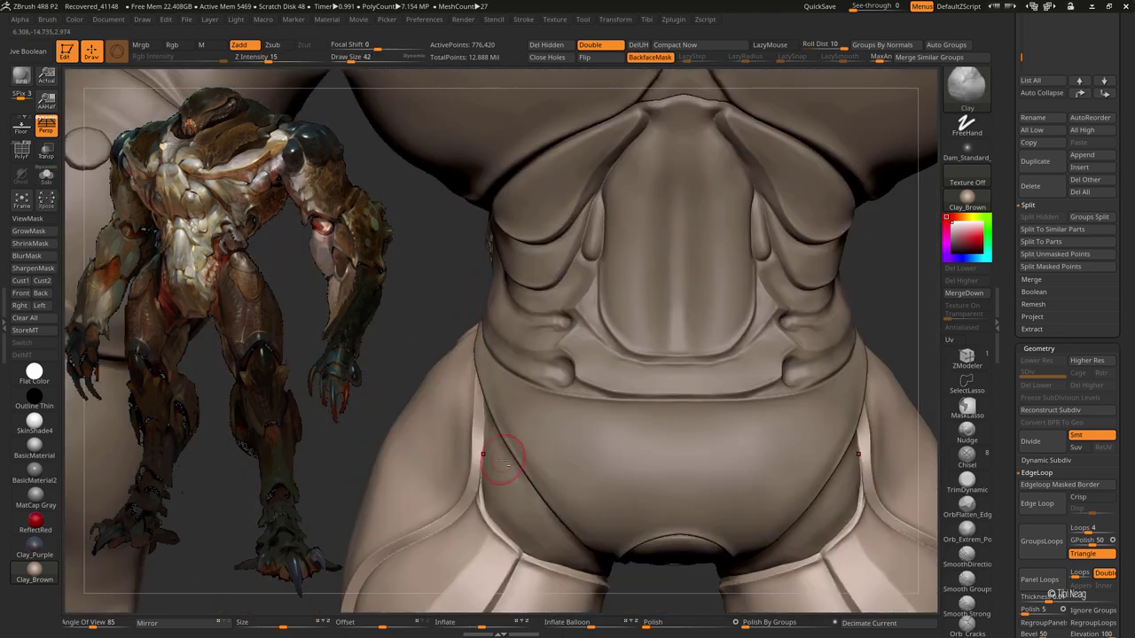
key("shift")
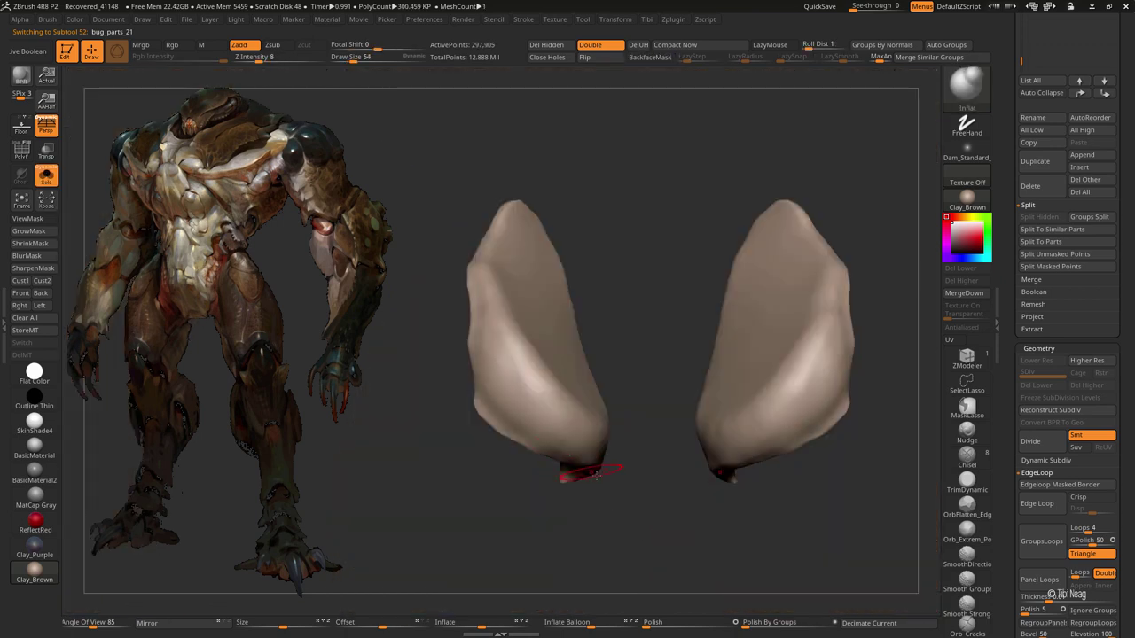
left_click_drag(489, 368, 471, 393)
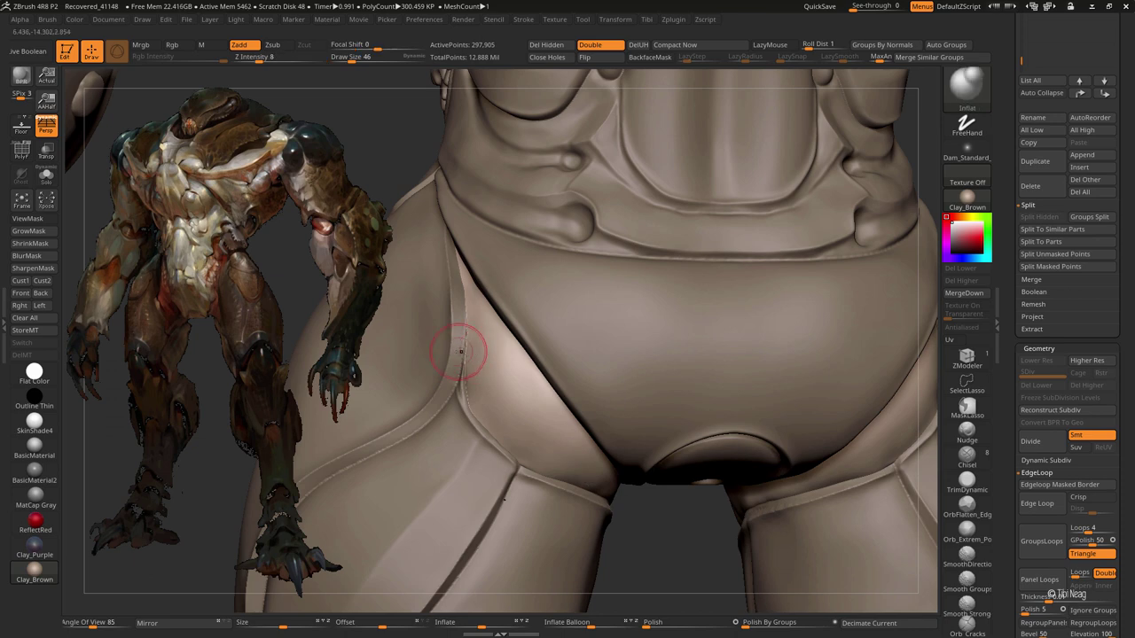
Step: Isolate bug_parts_22 and flatten its surface into crisp planes with trim and hPolish
left_click(455, 346, "alt")
key("f")
left_click_drag(566, 321, 479, 302)
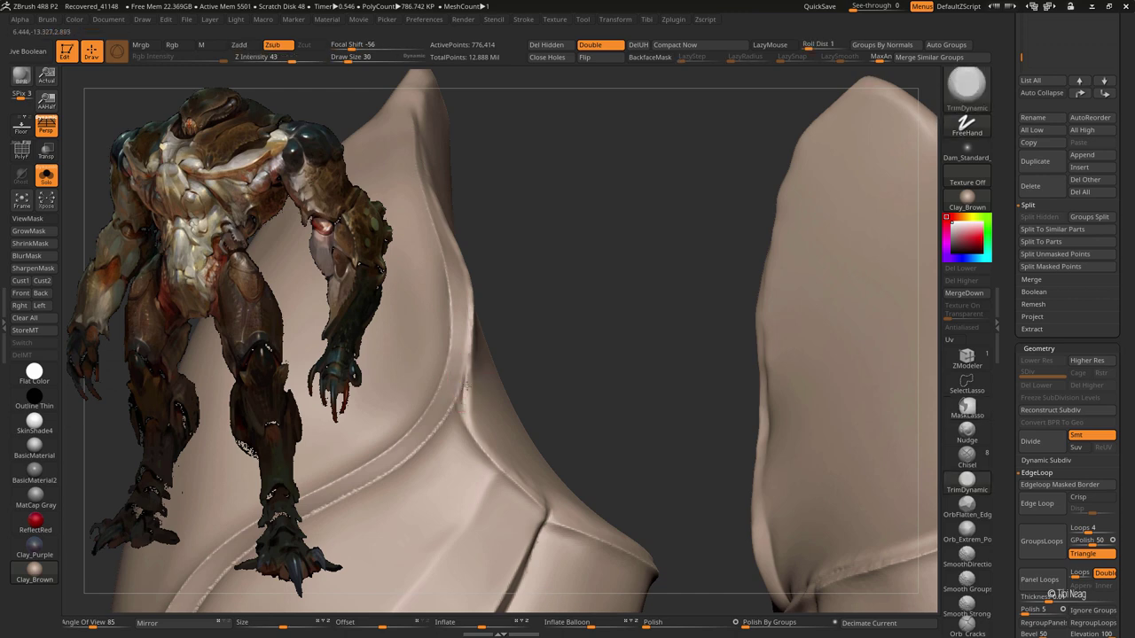
left_click_drag(466, 354, 468, 326)
key("b")
key("h")
key("p")
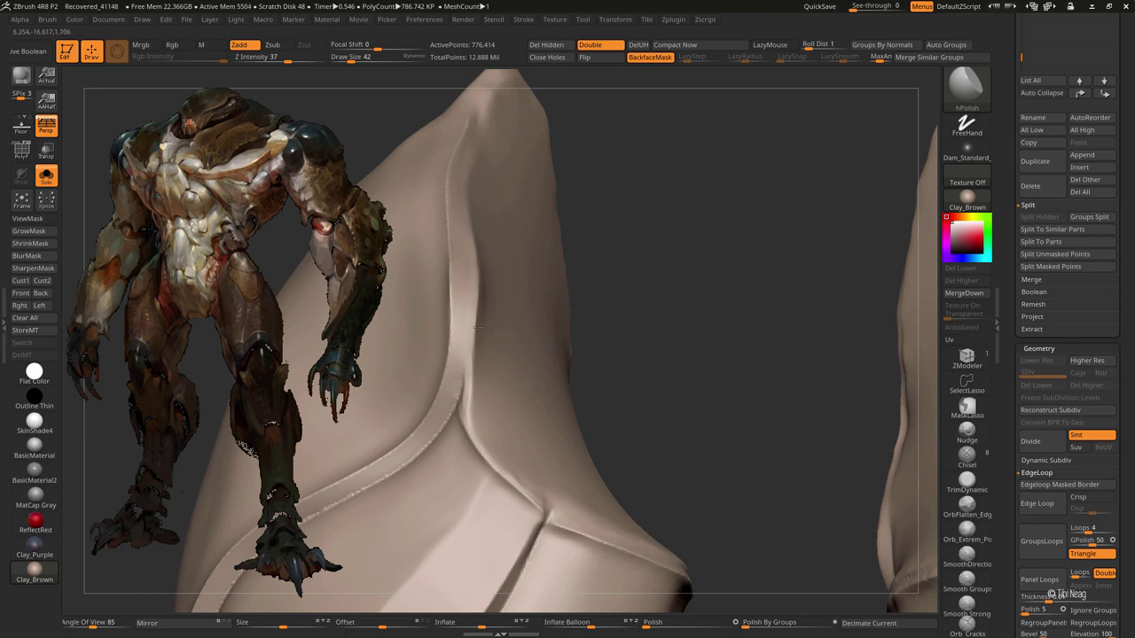
left_click_drag(477, 328, 477, 290)
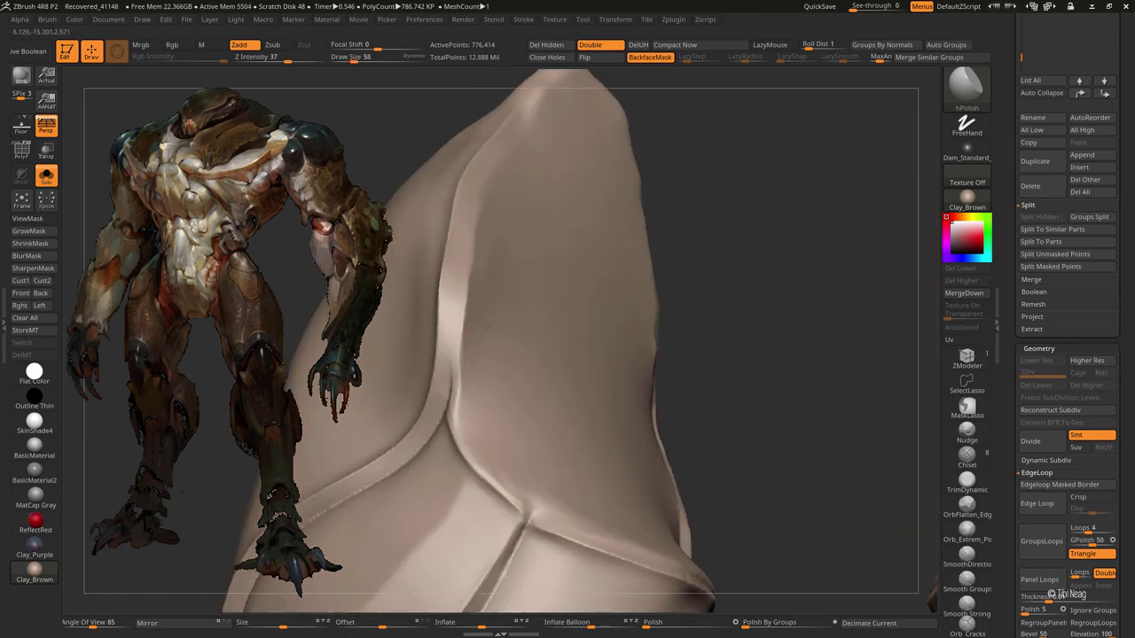
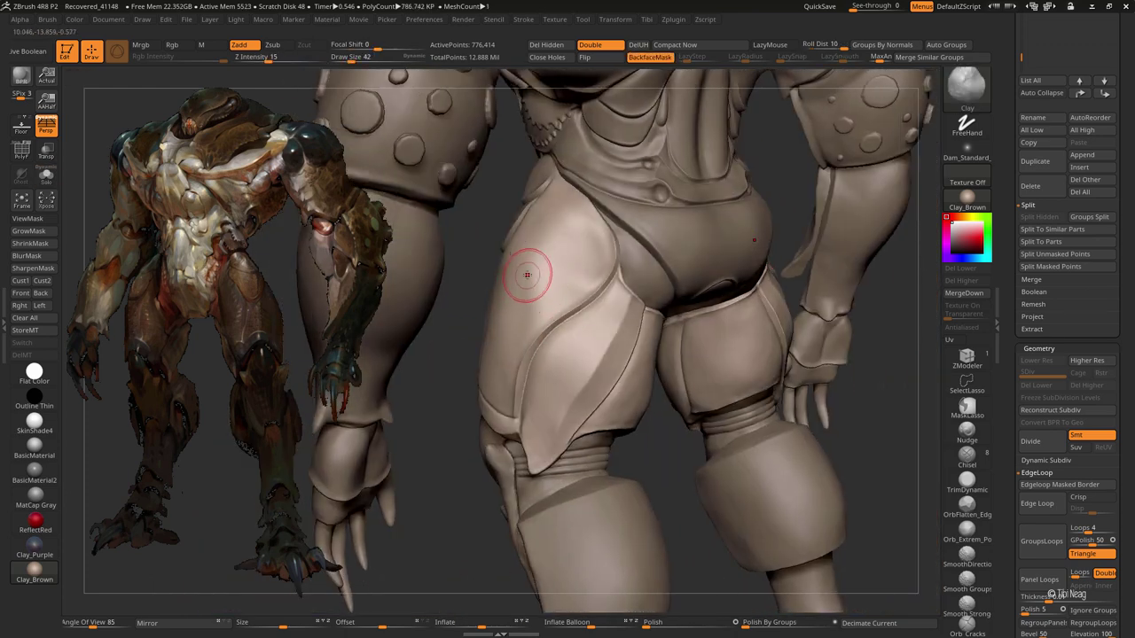
Step: Solo the abdomen armour and mask its whole central groove with MaskPen
left_click(598, 317, "ctrl+shift")
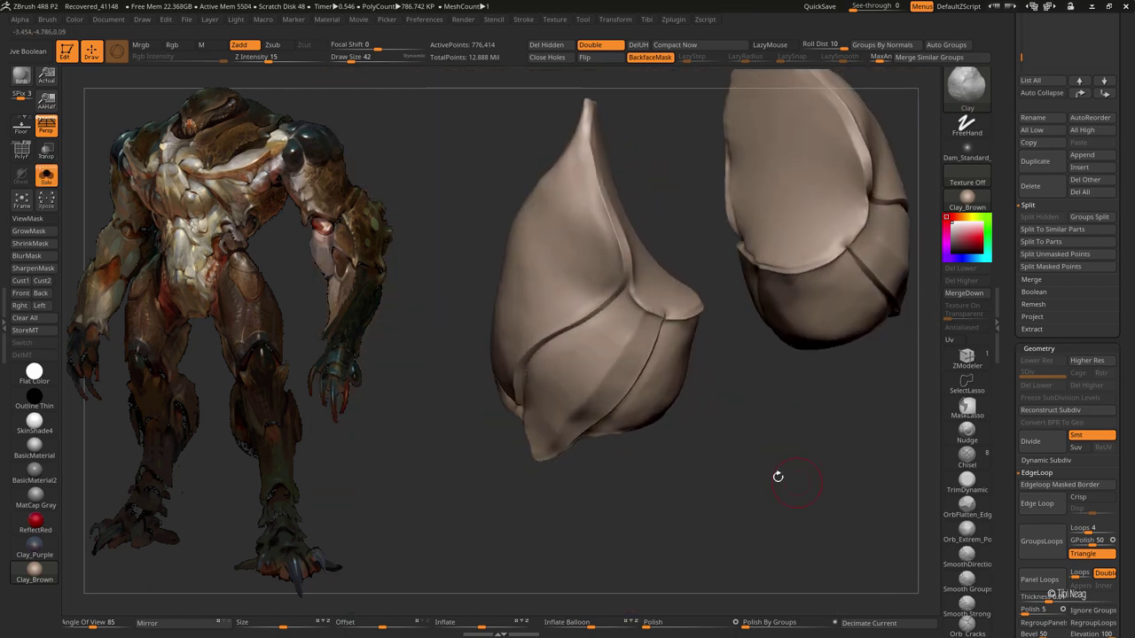
key("shift")
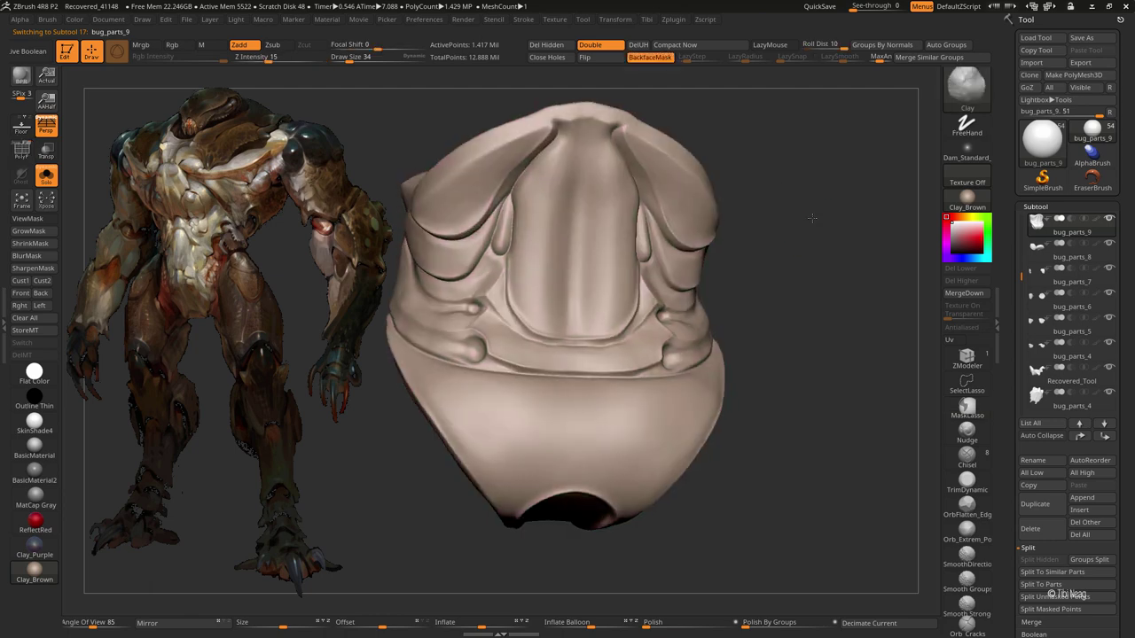
key("b")
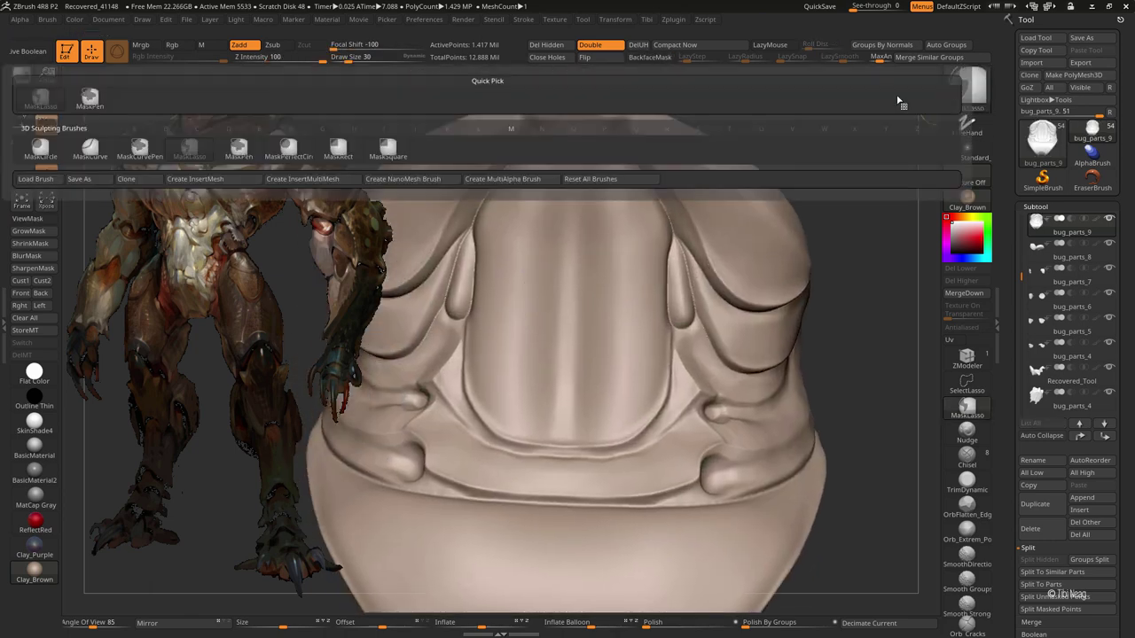
key("m")
key("p")
left_click_drag(570, 199, 574, 340, "ctrl")
left_click_drag(572, 142, 543, 416, "ctrl")
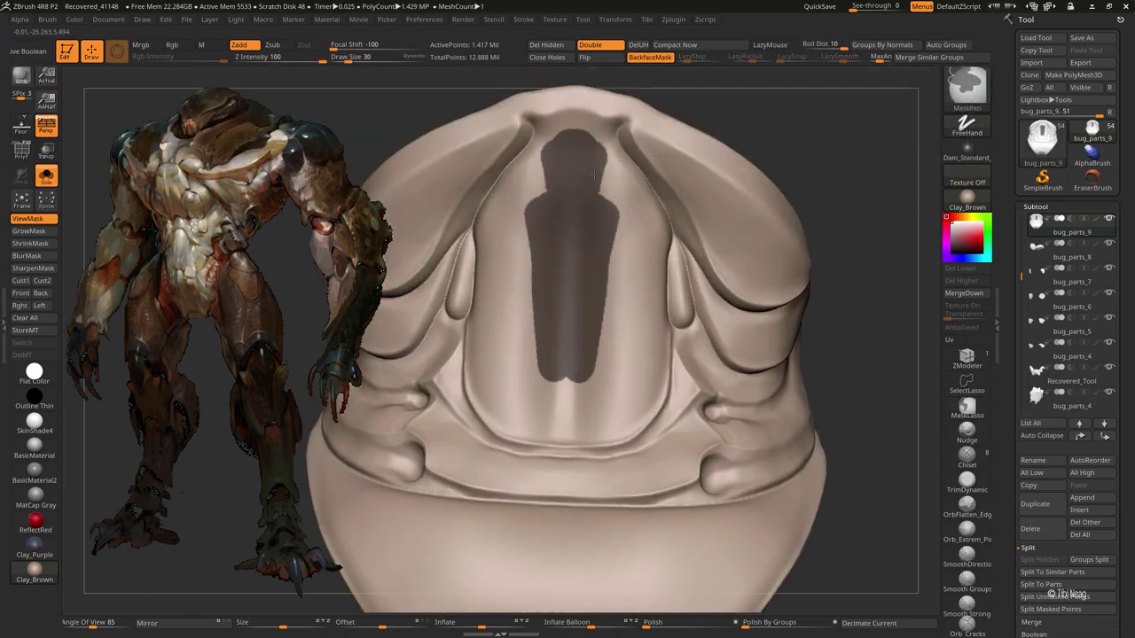
right_click_drag(542, 416, 603, 390)
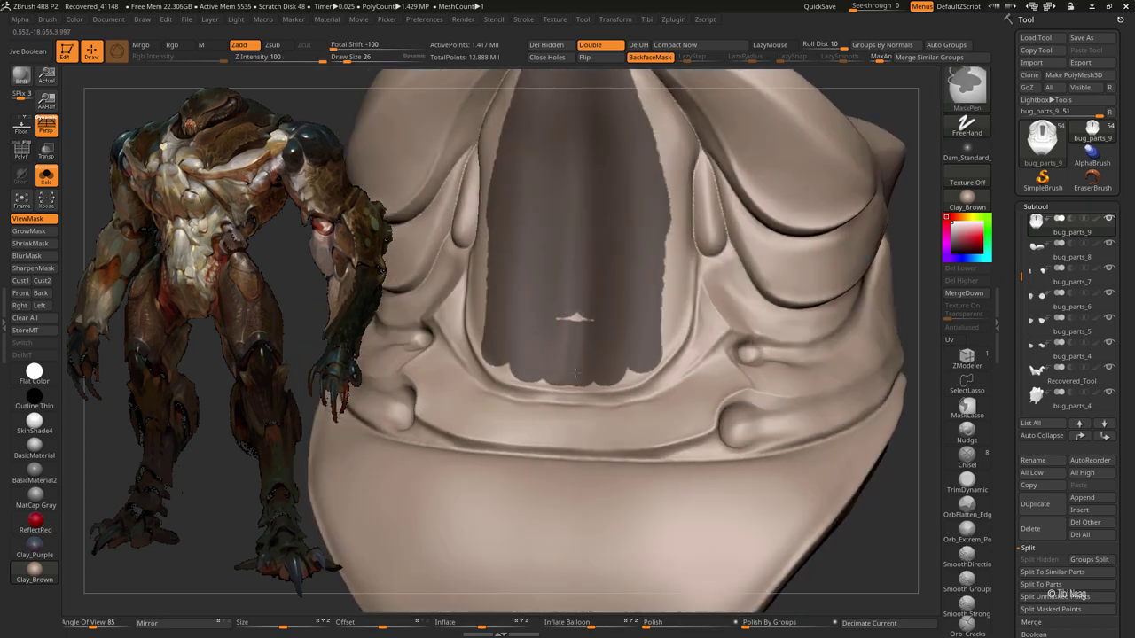
left_click_drag(510, 380, 618, 379, "ctrl")
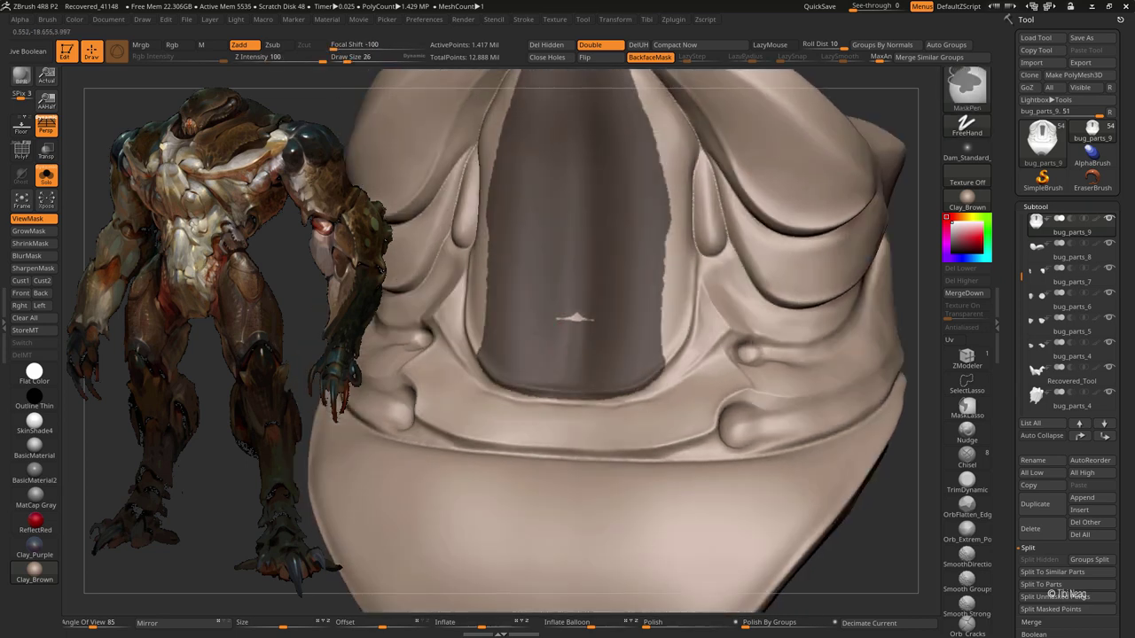
left_click_drag(575, 316, 576, 373, "ctrl")
right_click_drag(576, 373, 533, 162)
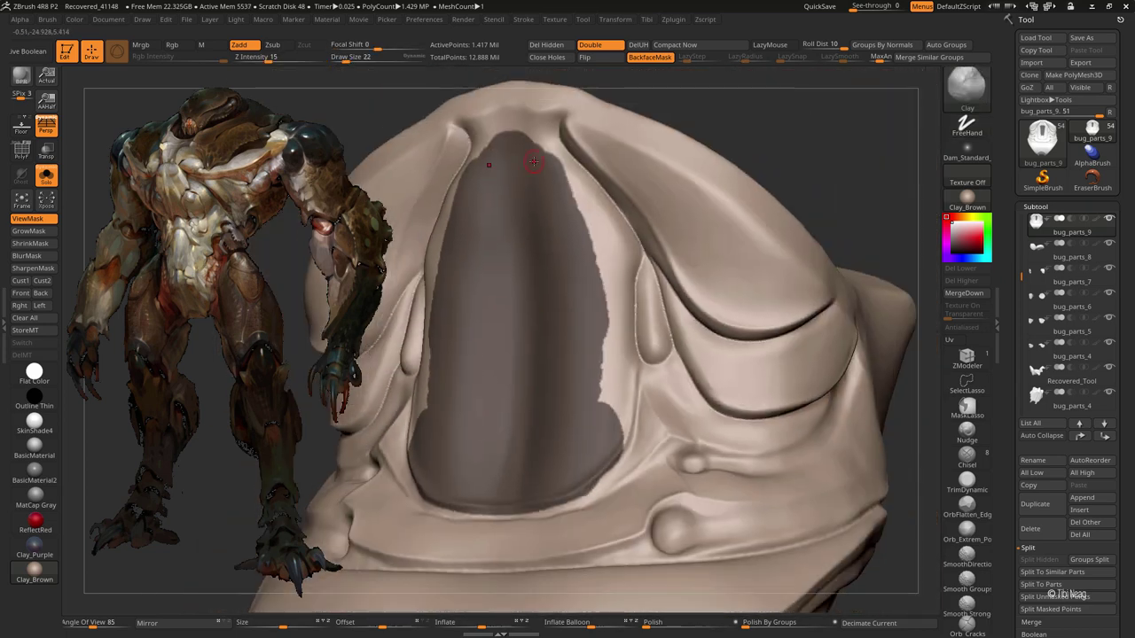
left_click_drag(533, 162, 605, 396, "ctrl")
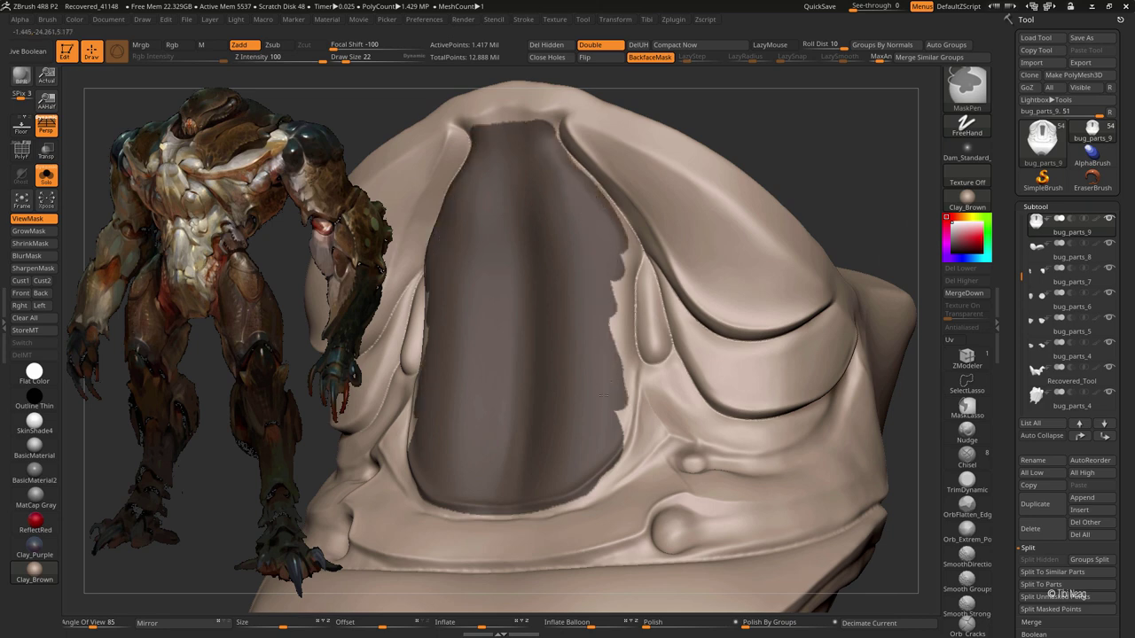
right_click_drag(603, 396, 573, 393)
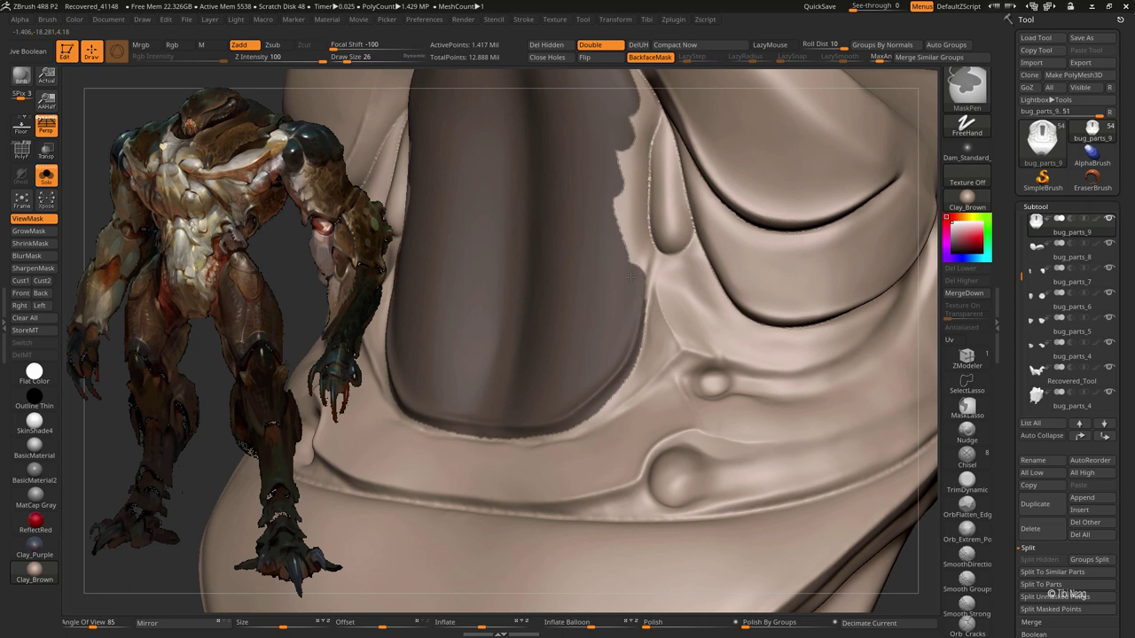
Step: Polygroup the masked groove and Groups Split it off as bug_parts_10
key("f")
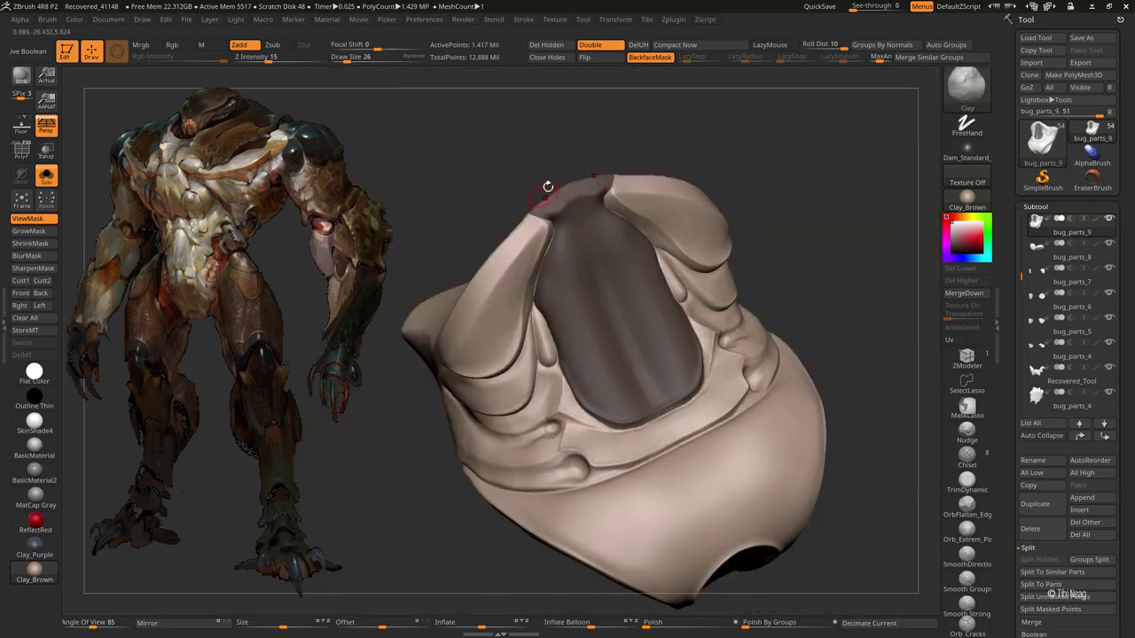
right_click_drag(537, 190, 664, 210)
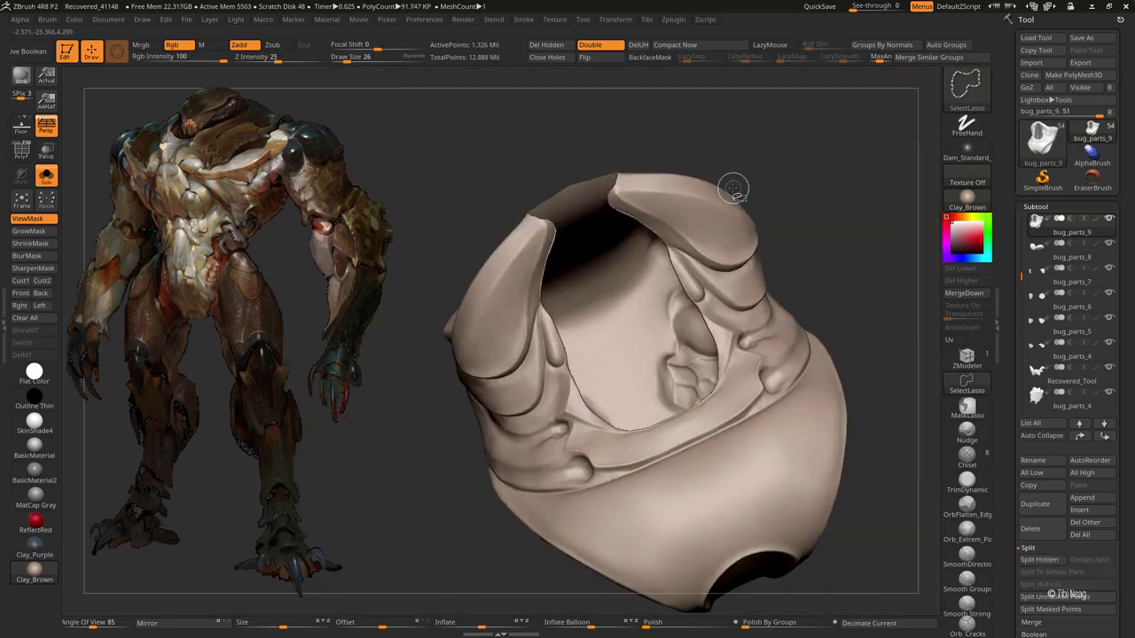
left_click(1086, 560)
left_click(933, 585)
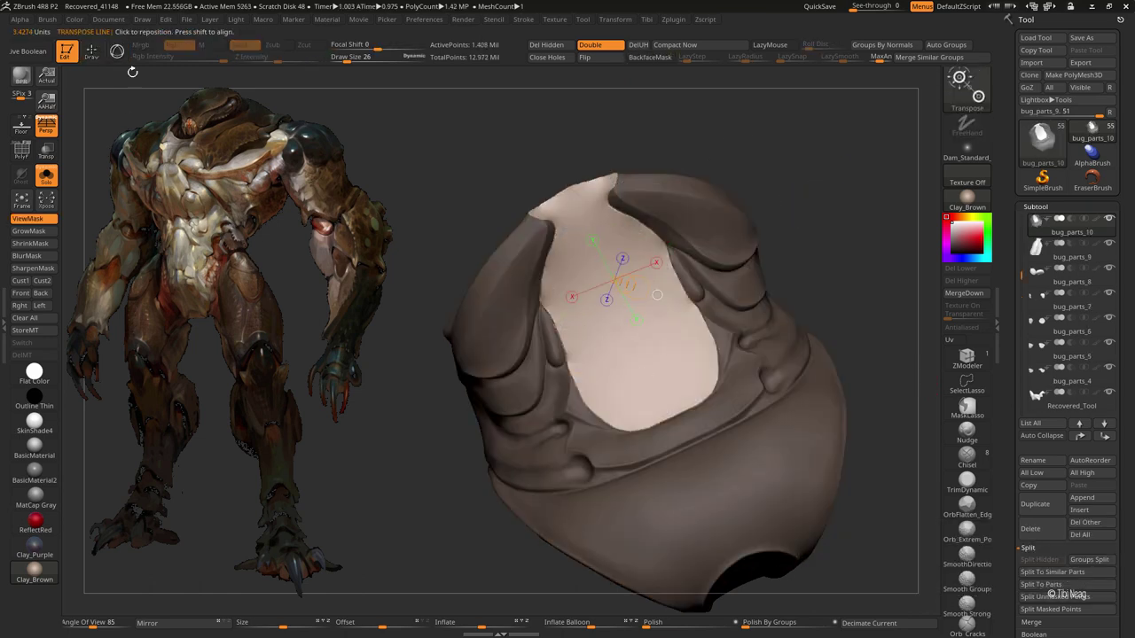
Step: Polish the abdomen shell's surface and plate edges, then unmask a patch inside the cavity
left_click(714, 631)
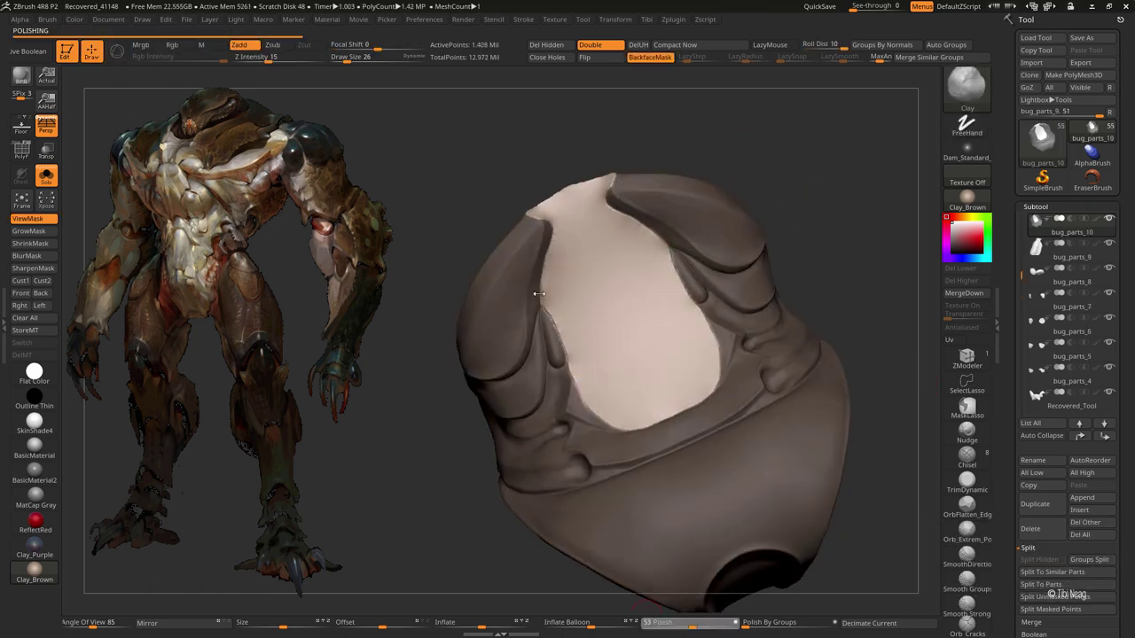
key("ctrl+h")
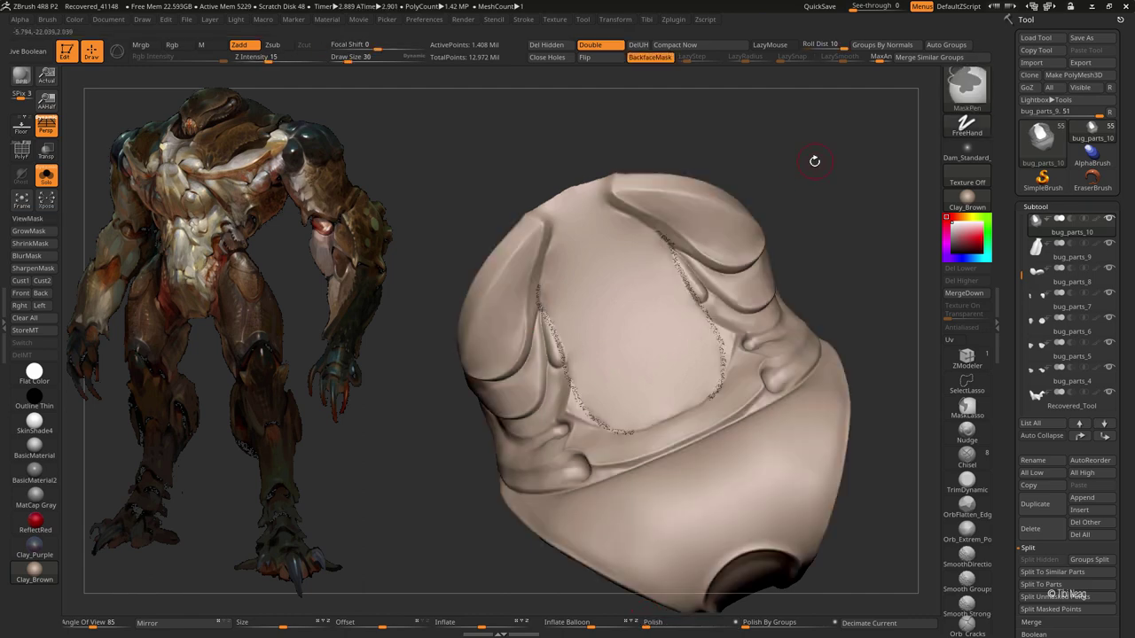
left_click_drag(810, 162, 807, 152)
key("ctrl+h")
mouse_move(792, 278)
left_mouse_down("ctrl+alt")
mouse_move(652, 354)
mouse_move(707, 409)
left_mouse_up("ctrl+alt")
Step: Flatten the cavity's bulge and smooth its edges with Move and Smooth, then clear the mask
key("b")
key("m")
key("v")
key("space")
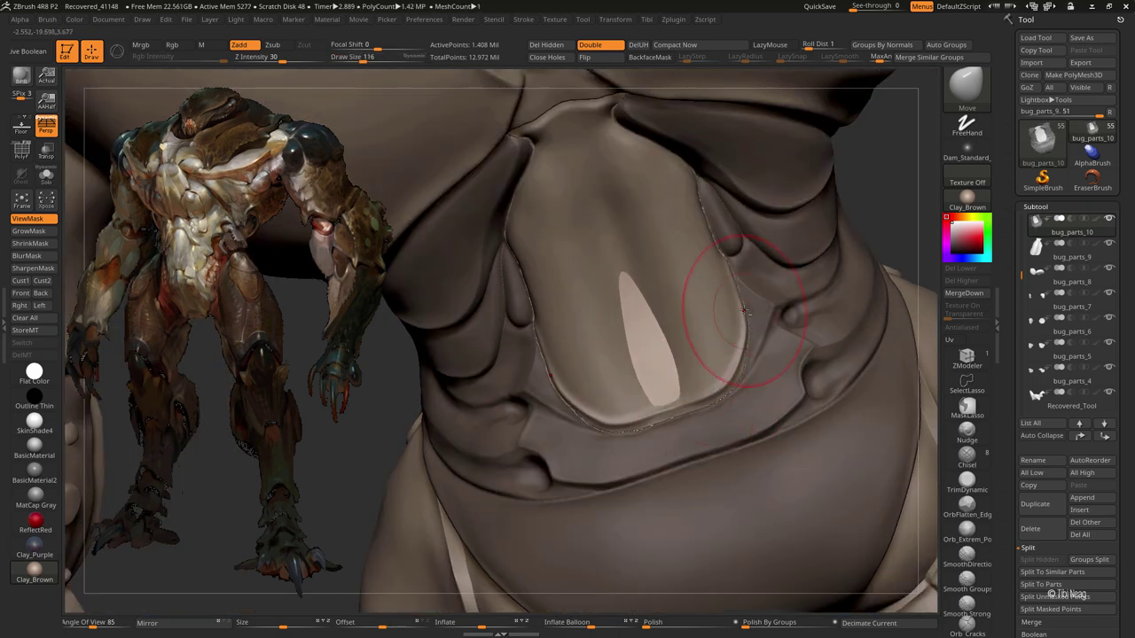
right_click_drag(497, 215, 511, 270)
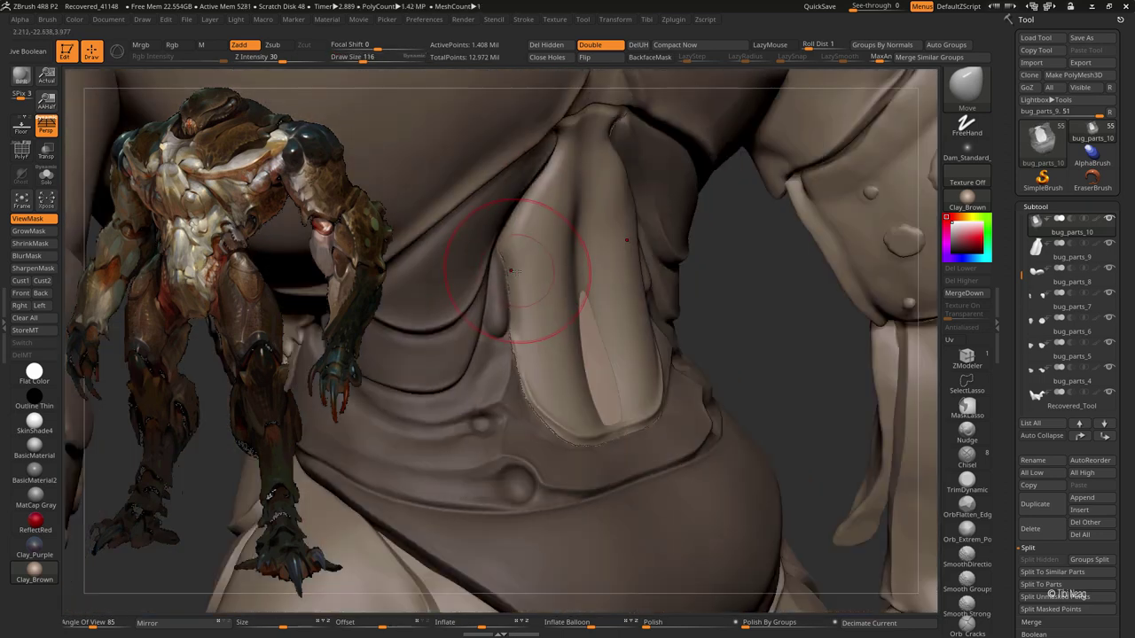
mouse_move(529, 381)
right_mouse_down()
mouse_move(621, 349)
mouse_move(627, 422)
right_mouse_up()
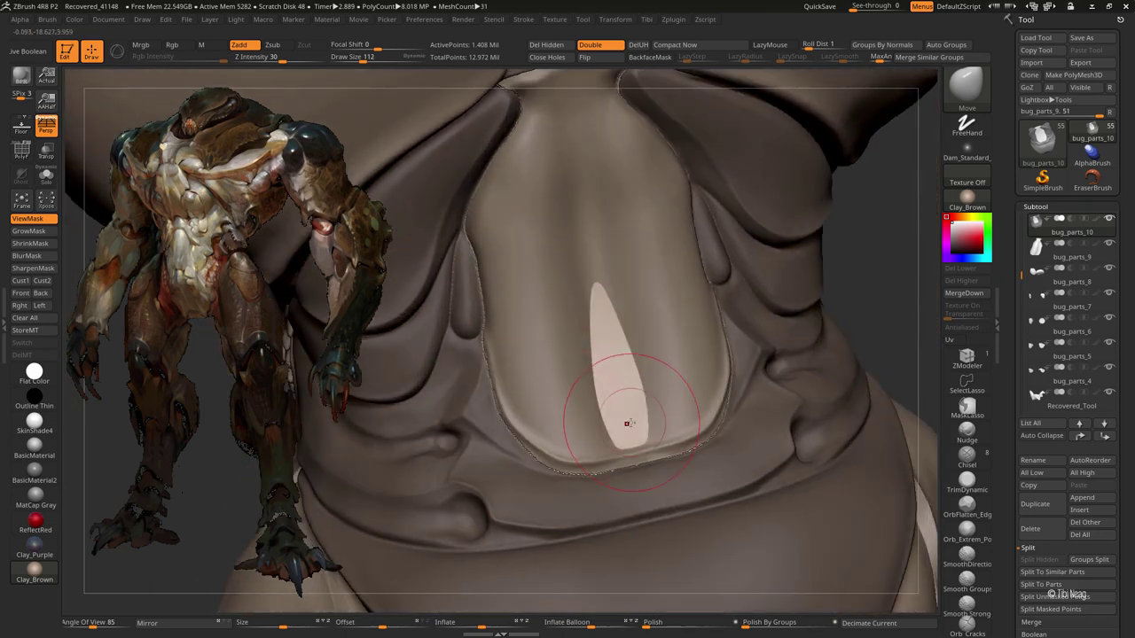
left_click_drag(630, 414, 608, 302, "shift")
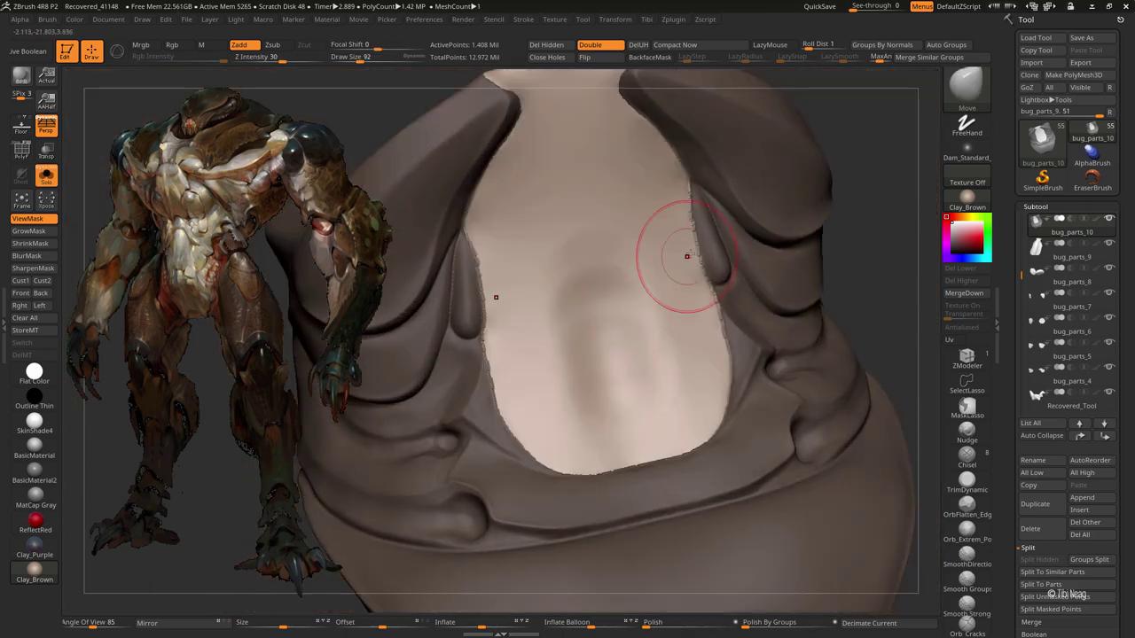
left_click_drag(656, 223, 679, 307, "shift")
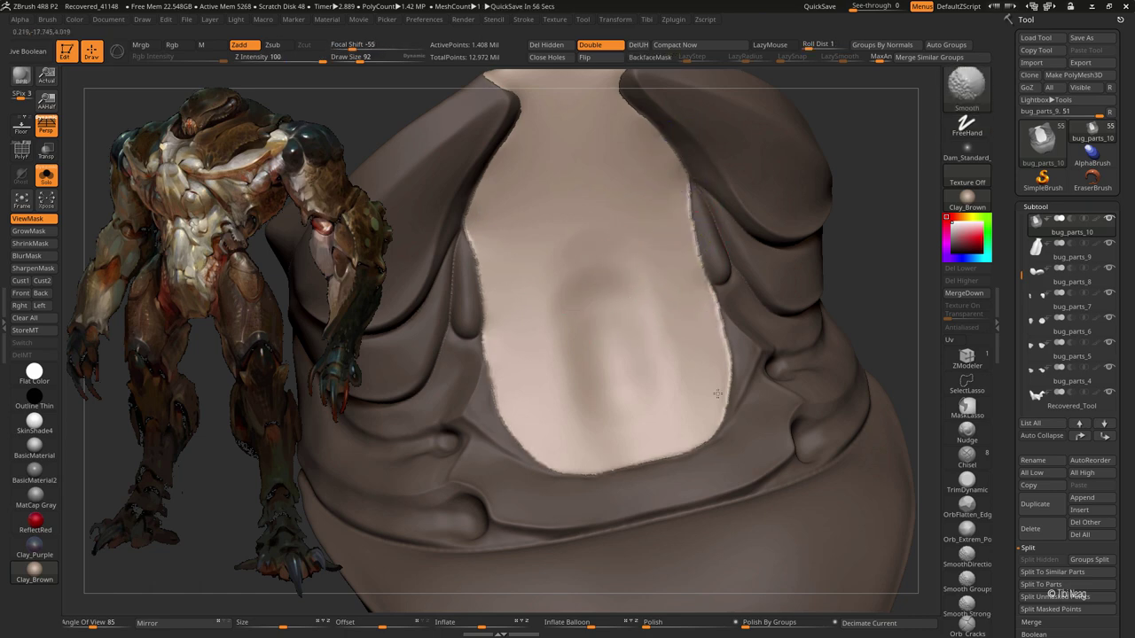
key("f")
left_click(781, 151, "ctrl")
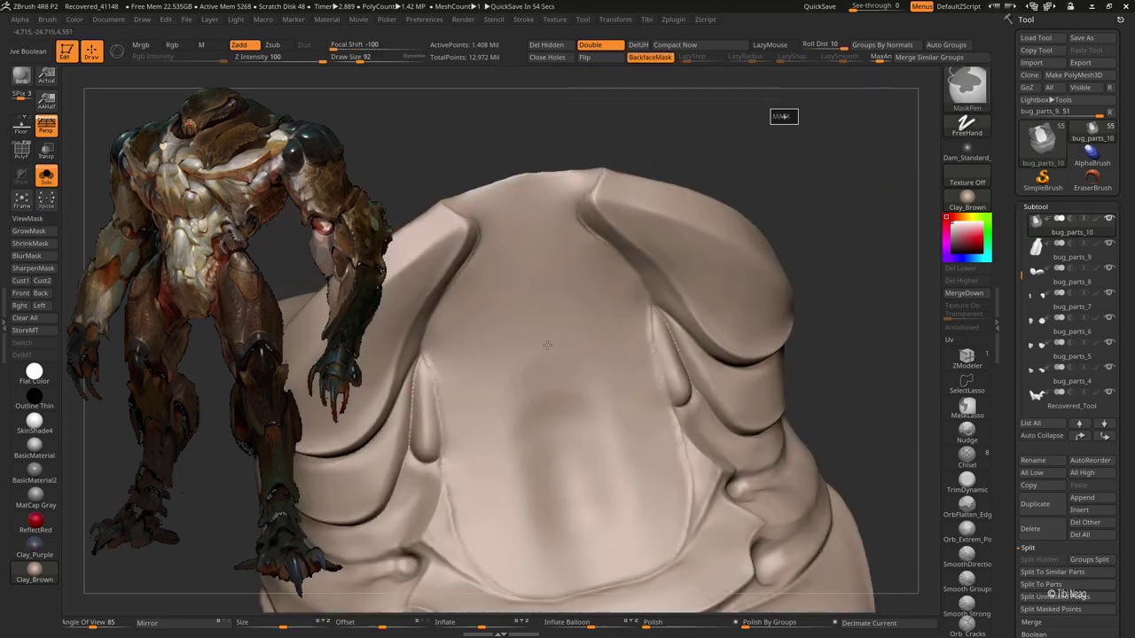
right_click_drag(549, 381, 554, 343)
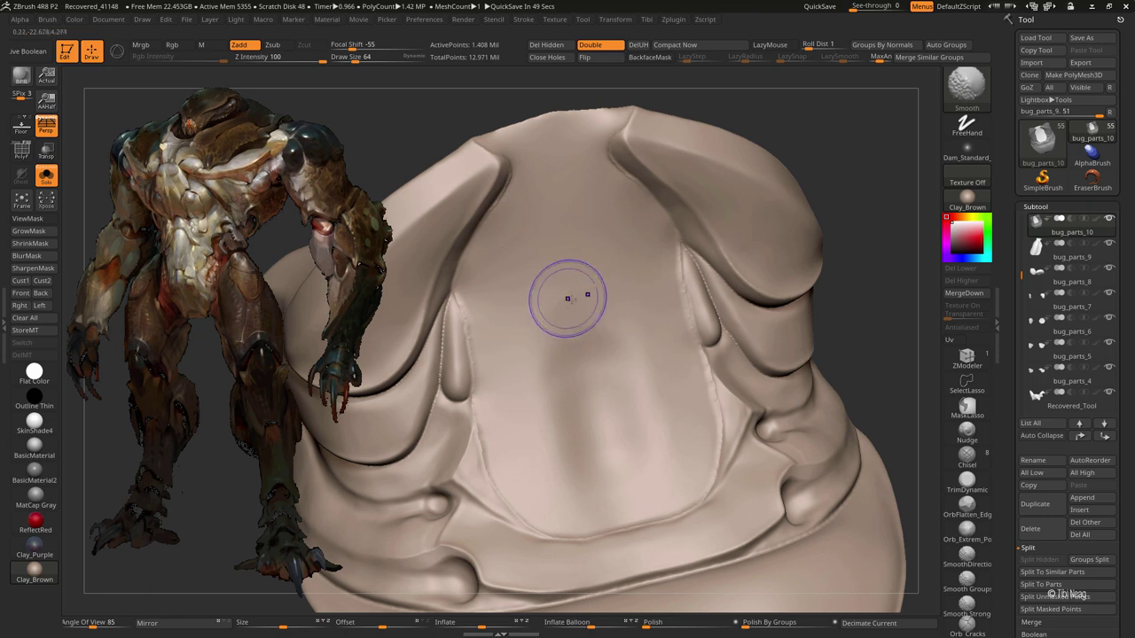
Step: Solo bug_parts_9 from a front view of the torso
mouse_move(747, 215)
right_mouse_down()
mouse_move(671, 210)
mouse_move(576, 402)
mouse_move(697, 286)
right_mouse_up()
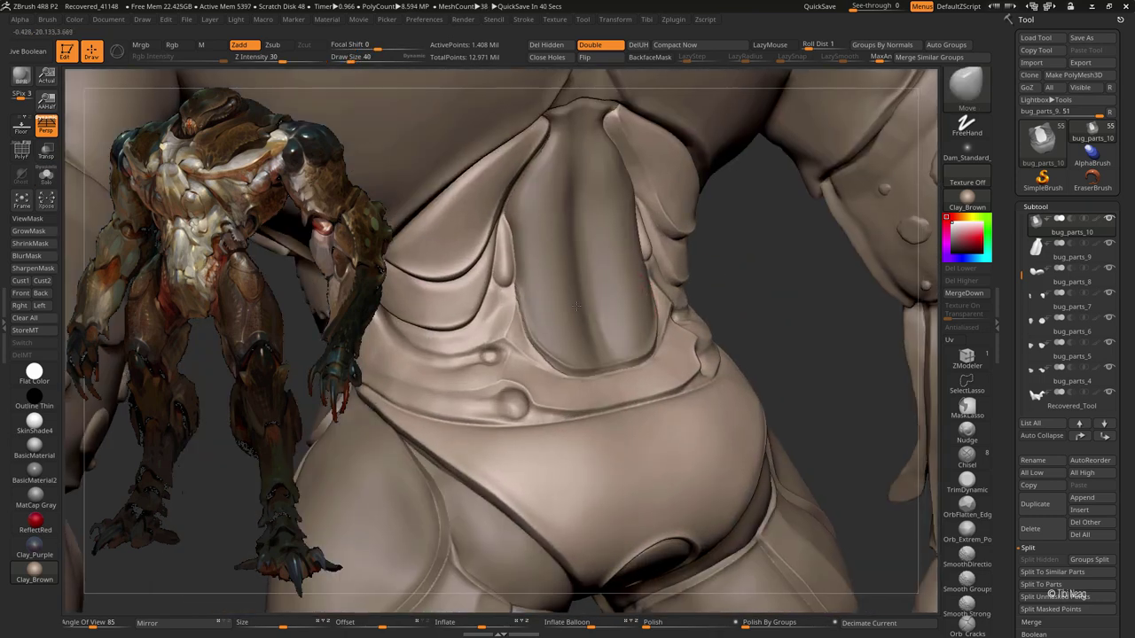
mouse_move(576, 307)
right_mouse_down()
mouse_move(770, 205)
mouse_move(743, 266)
mouse_move(653, 152)
mouse_move(698, 219)
mouse_move(638, 226)
right_mouse_up()
left_click(591, 303, "alt")
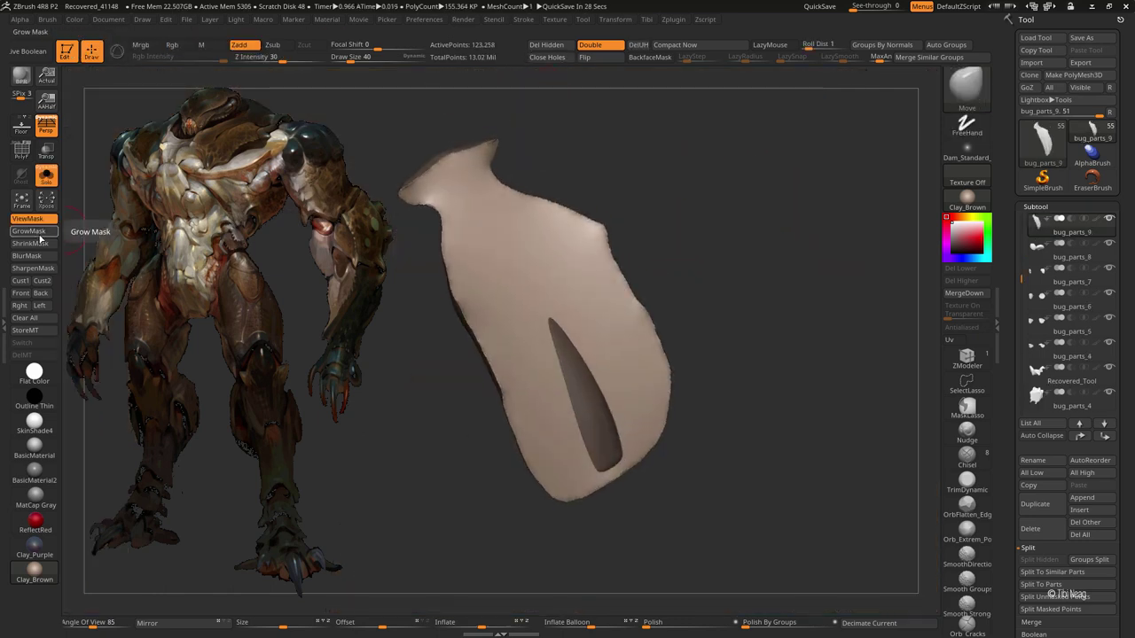
Step: Transpose and hPolish the bug_parts_9 groove plate, then bring the bug_parts_10 shell back
right_click_drag(732, 275, 692, 305)
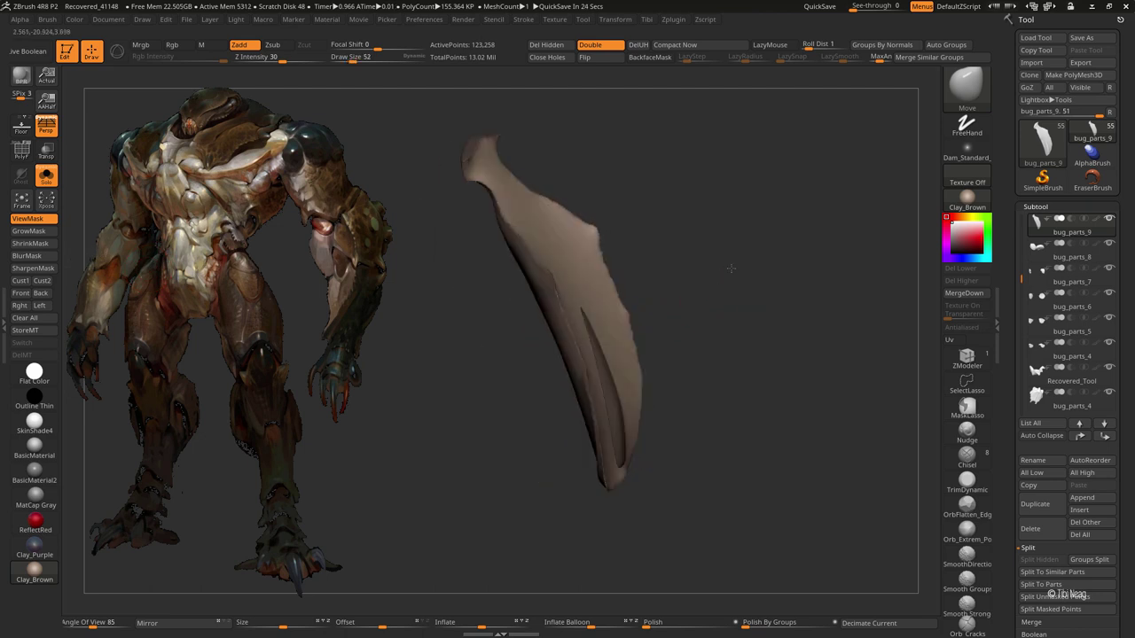
right_click_drag(570, 370, 692, 294)
key("w")
mouse_move(567, 382)
left_mouse_down()
mouse_move(665, 382)
mouse_move(618, 383)
left_mouse_up()
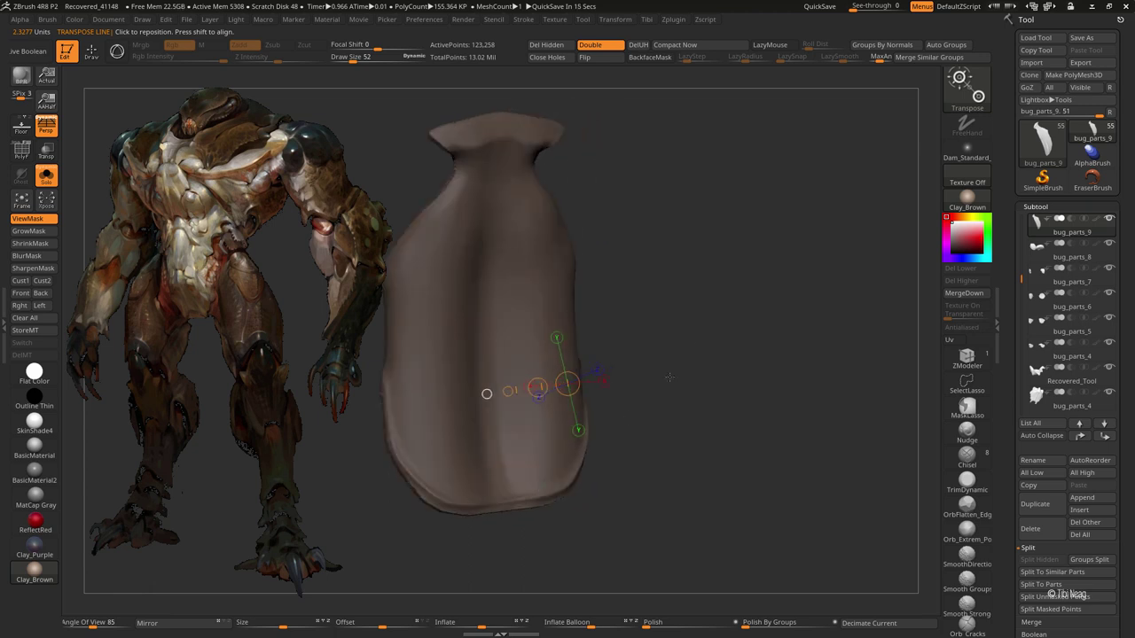
key("q")
mouse_move(618, 382)
right_mouse_down()
mouse_move(659, 235)
mouse_move(683, 249)
right_mouse_up()
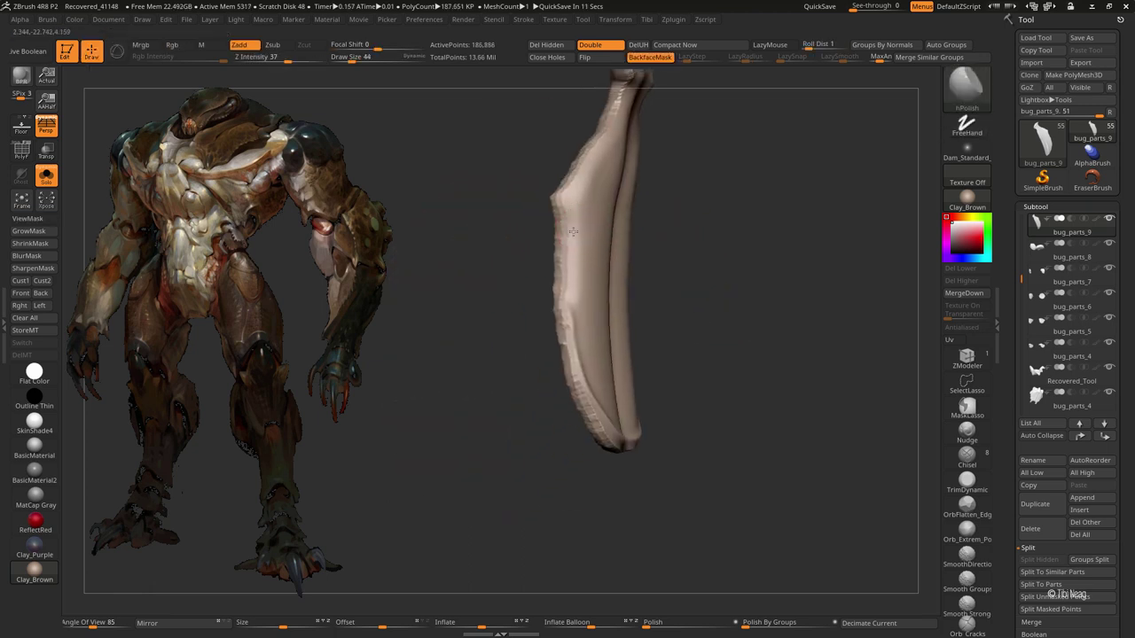
right_click_drag(529, 279, 560, 274)
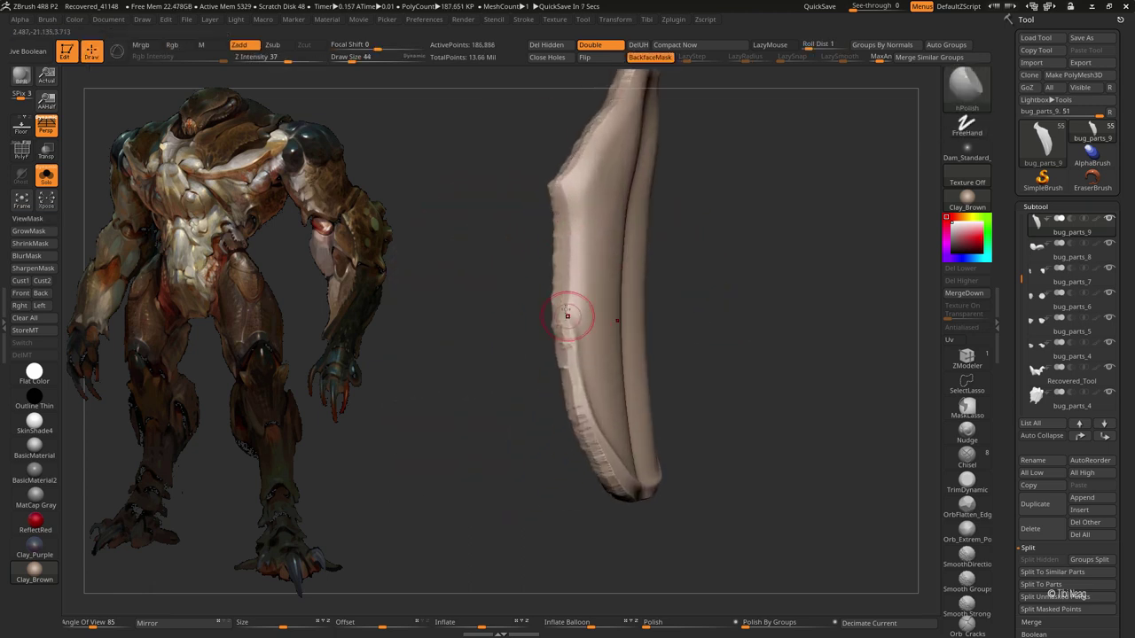
right_click_drag(560, 275, 541, 261)
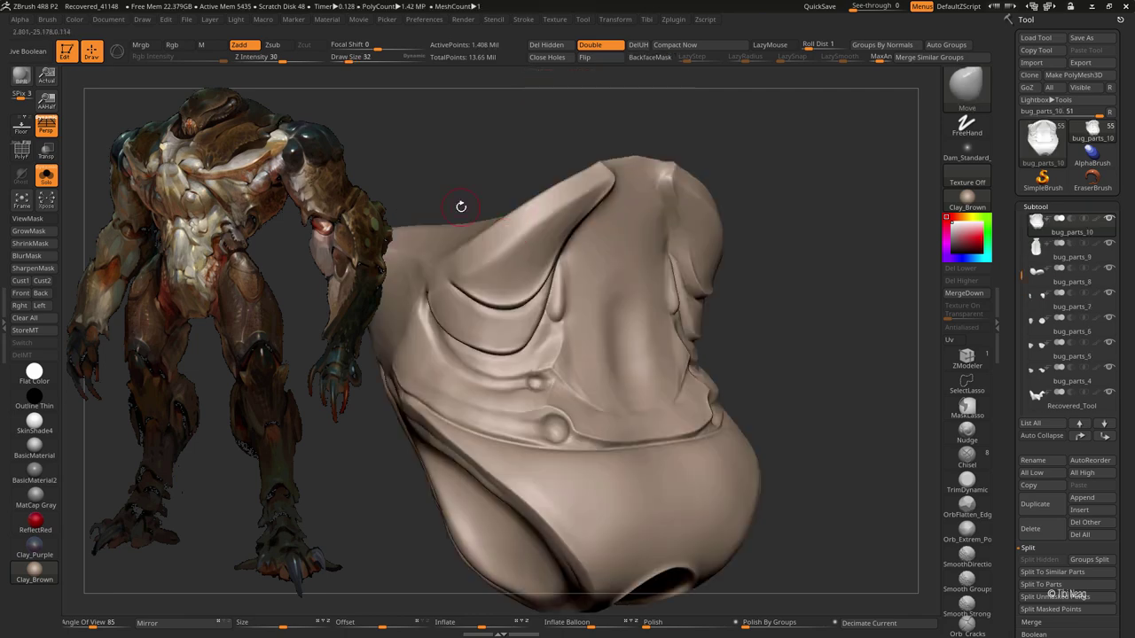
right_click_drag(461, 203, 459, 131)
key("alt+Tab")
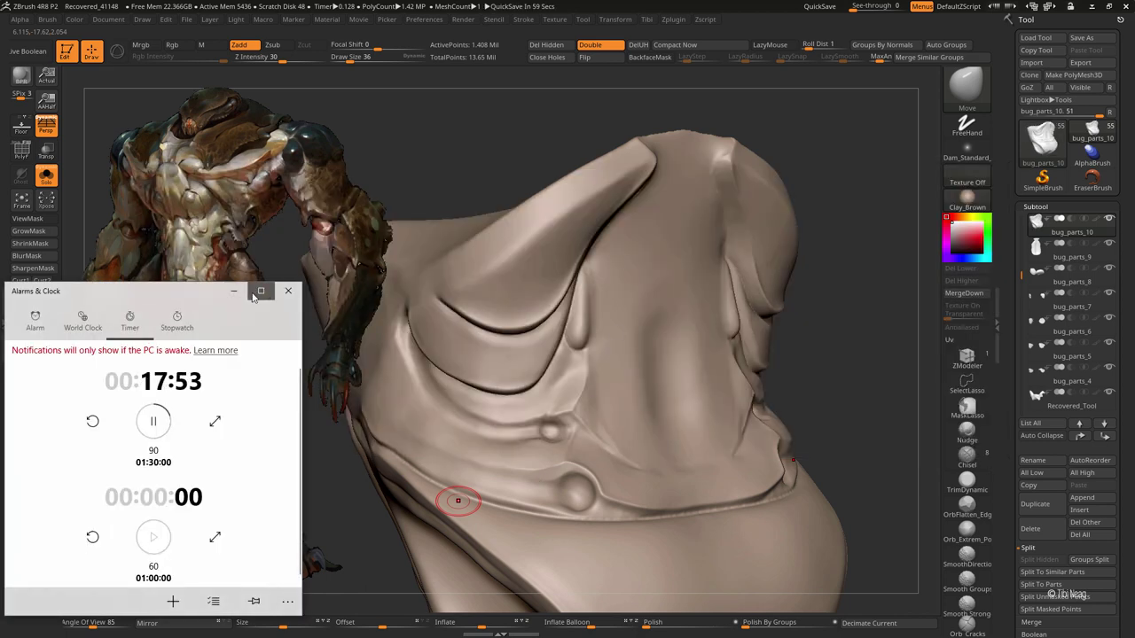
Step: Mask patches on the top of the torso piece and across the upper head area
left_click(233, 291)
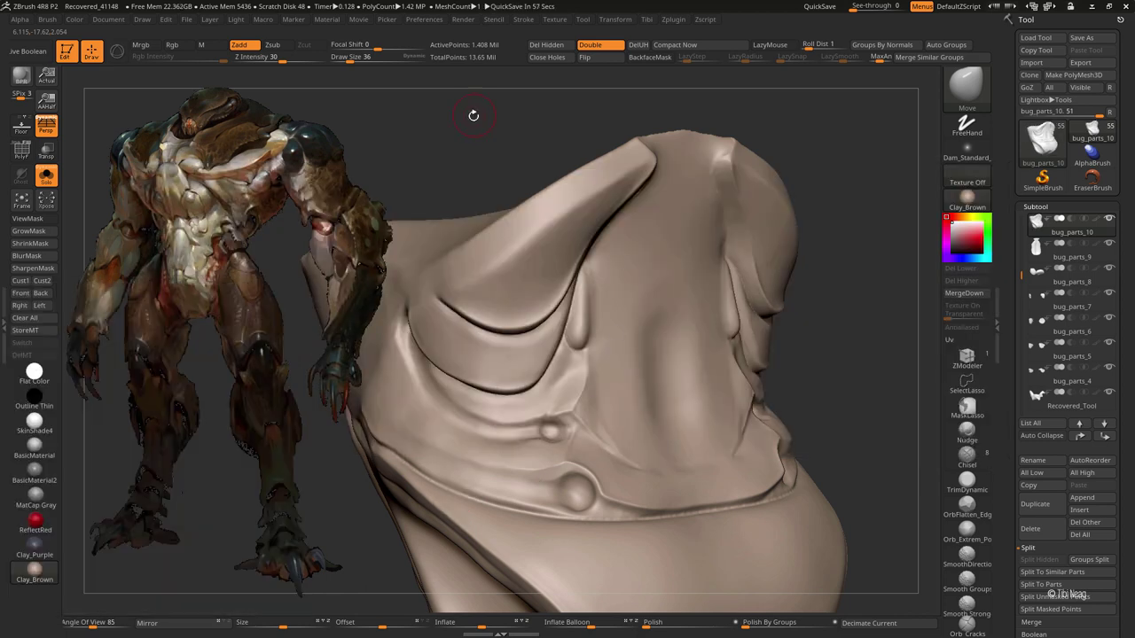
mouse_move(471, 116)
right_mouse_down()
mouse_move(439, 291)
mouse_move(515, 181)
right_mouse_up()
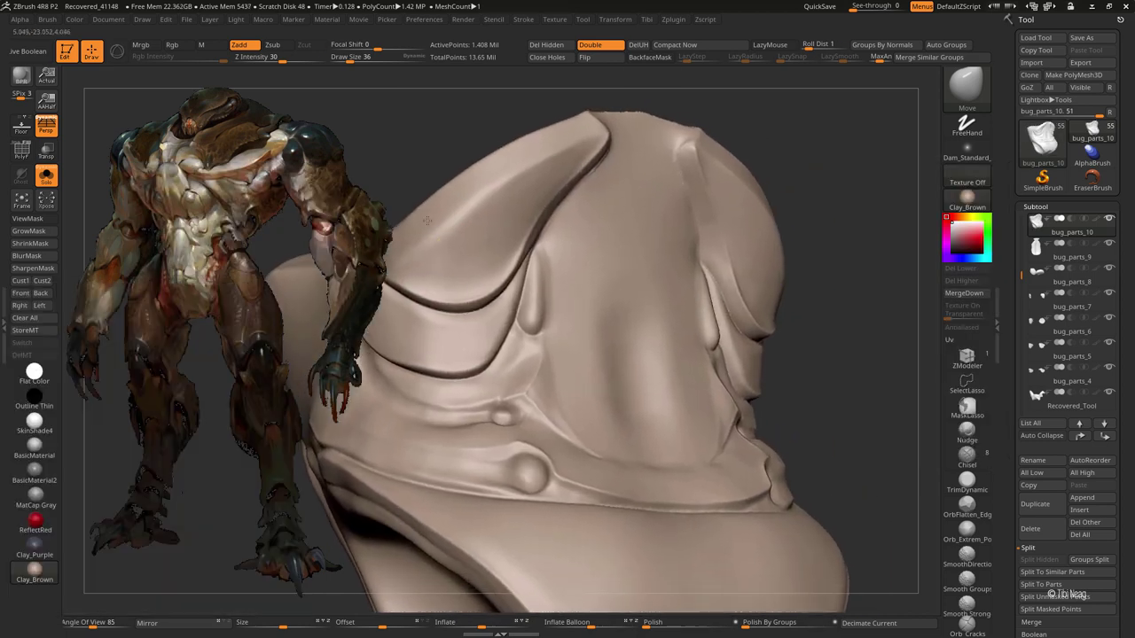
left_click_drag(514, 182, 461, 293, "ctrl")
mouse_move(456, 203)
right_mouse_down()
mouse_move(502, 235)
mouse_move(461, 266)
right_mouse_up()
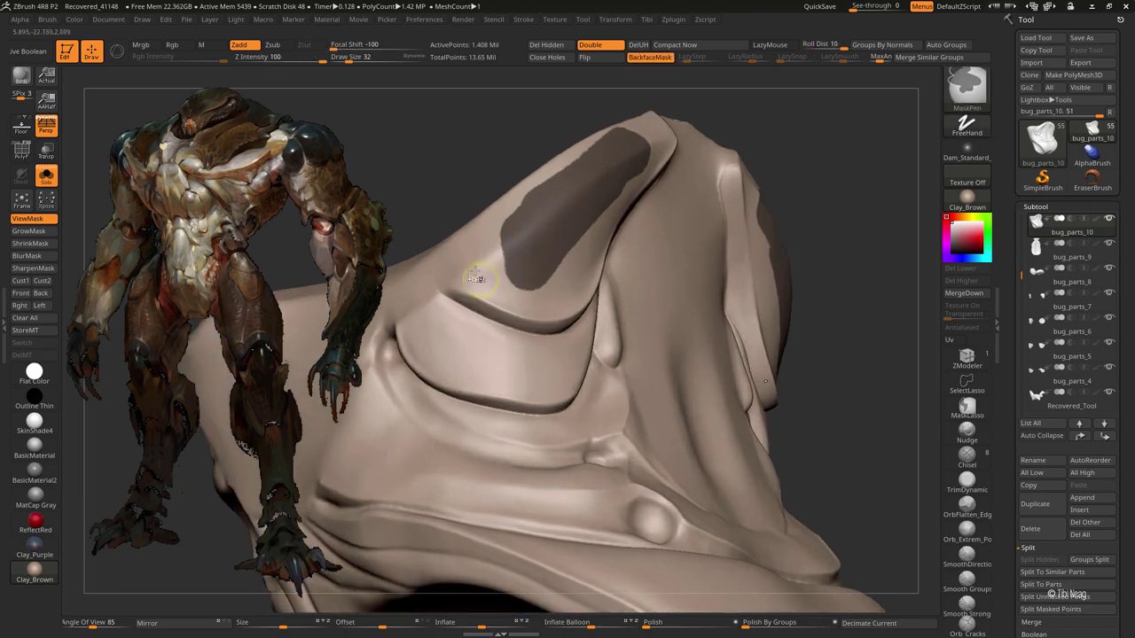
mouse_move(460, 266)
left_mouse_down("ctrl")
mouse_move(443, 293)
mouse_move(494, 227)
left_mouse_up("ctrl")
right_click_drag(536, 204, 433, 299)
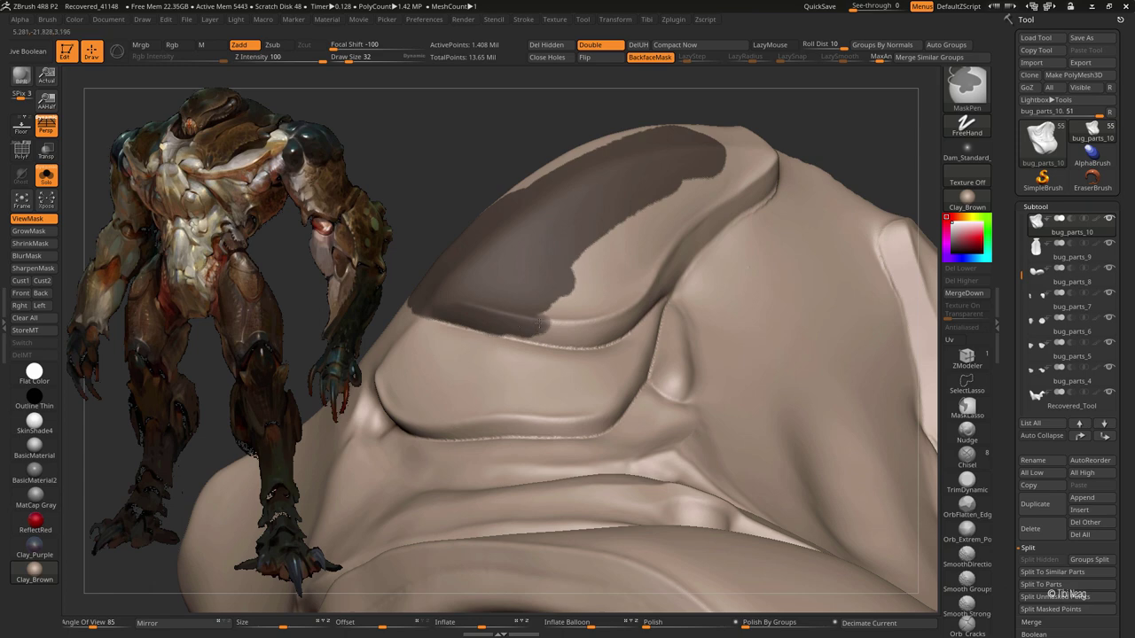
mouse_move(525, 329)
right_mouse_down()
mouse_move(525, 349)
mouse_move(547, 313)
right_mouse_up()
left_click_drag(561, 334, 718, 251, "ctrl")
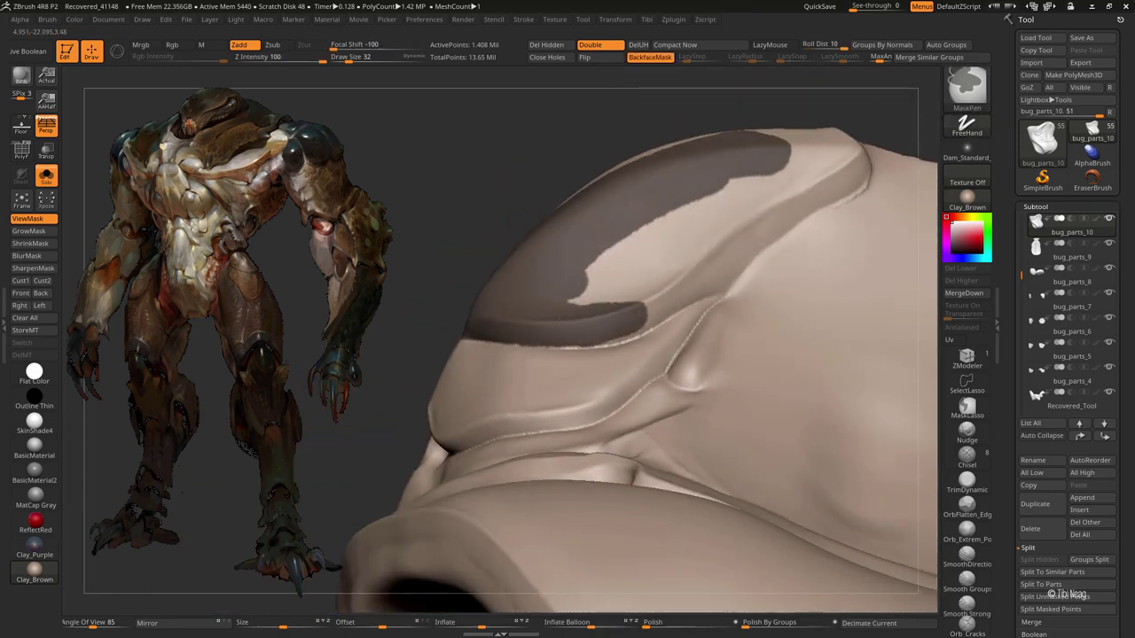
right_click_drag(592, 324, 575, 352, "ctrl")
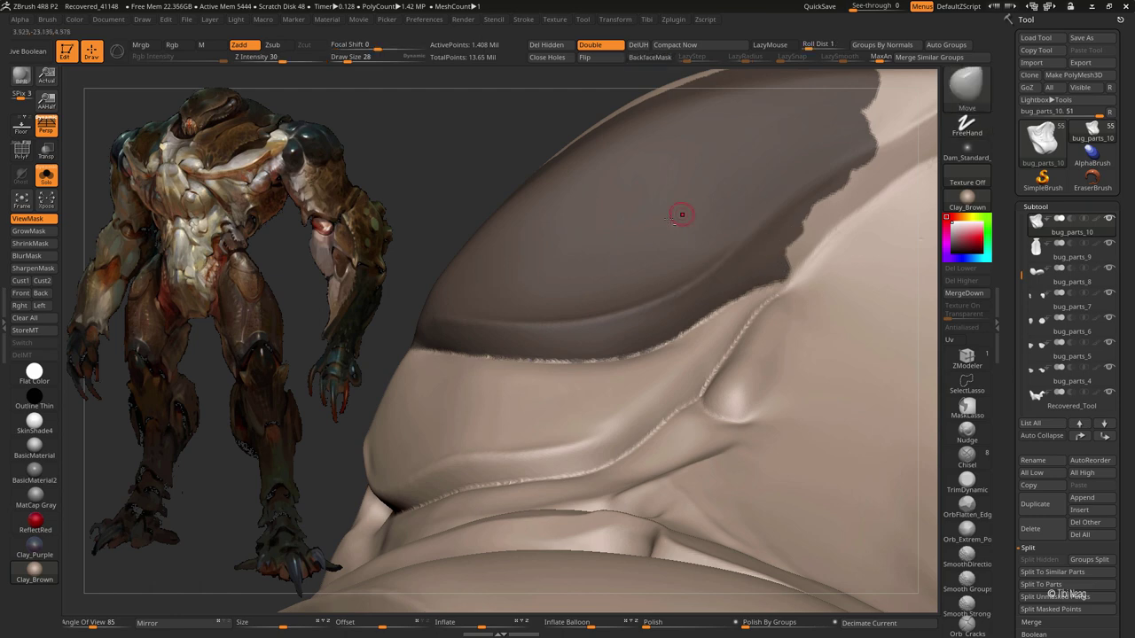
Step: Extend the mask along the upper ridge and extract it with Polish as bug_parts_11
right_click_drag(679, 213, 575, 304)
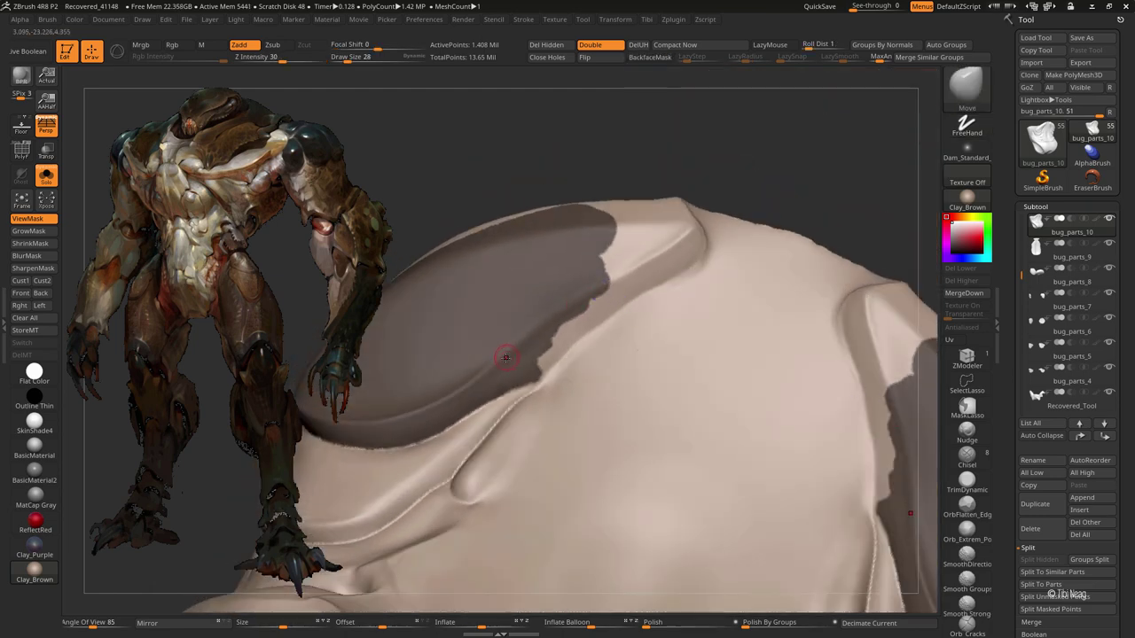
mouse_move(506, 358)
left_mouse_down("ctrl")
mouse_move(529, 363)
mouse_move(656, 259)
left_mouse_up("ctrl")
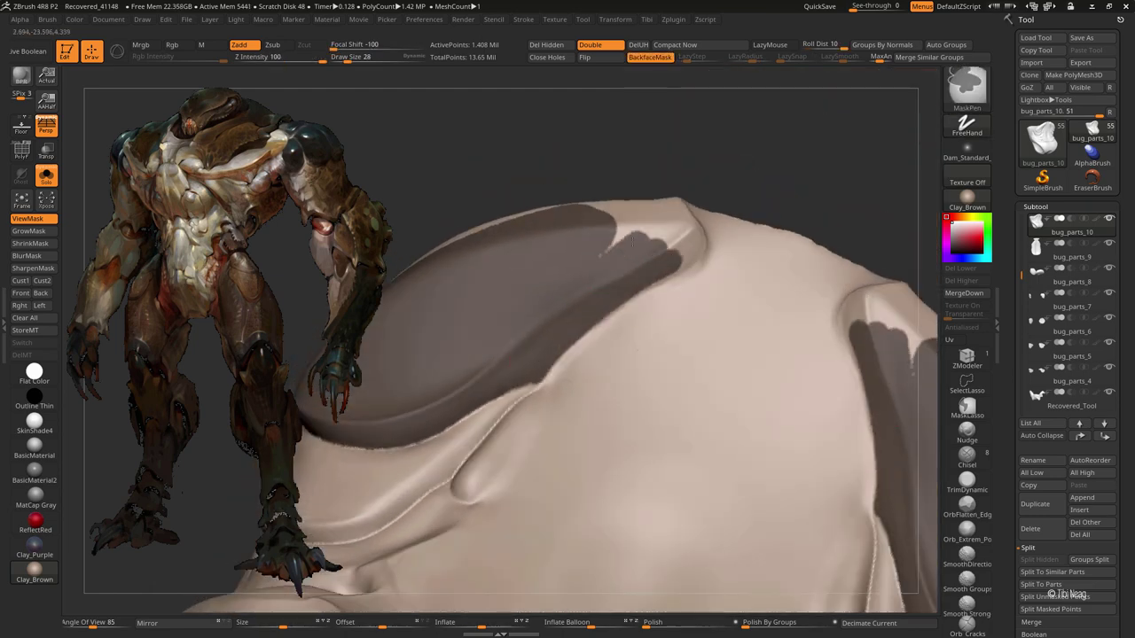
right_click_drag(679, 259, 683, 266)
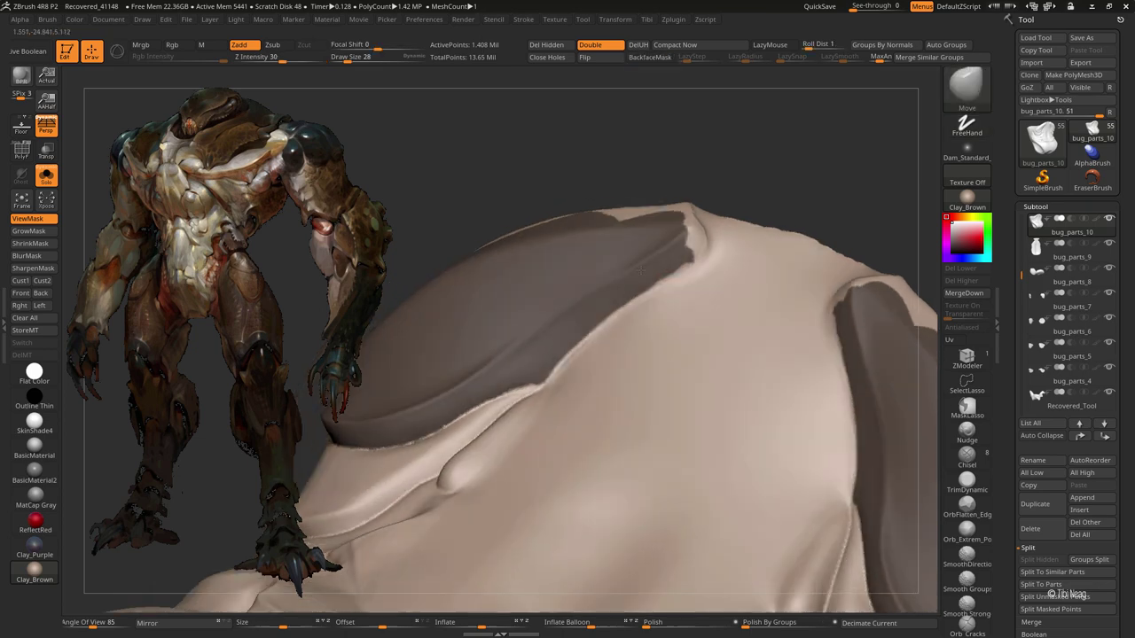
mouse_move(623, 203)
right_mouse_down()
mouse_move(646, 235)
mouse_move(687, 191)
right_mouse_up()
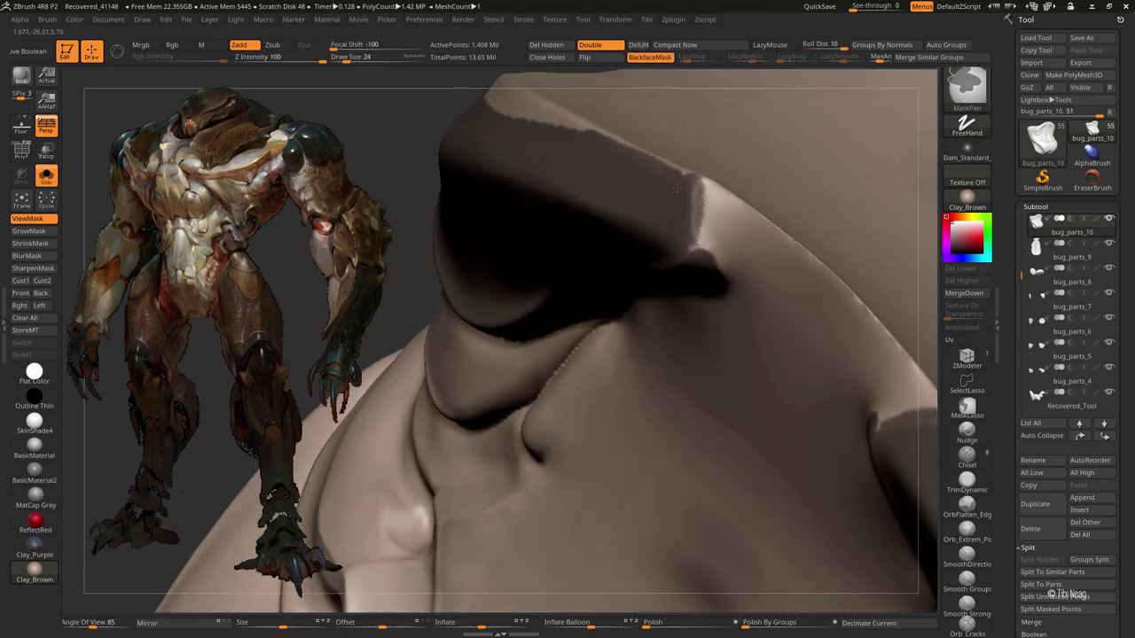
left_click_drag(696, 177, 692, 229, "ctrl")
left_click_drag(710, 277, 714, 190, "ctrl")
mouse_move(715, 191)
right_mouse_down()
mouse_move(621, 249)
mouse_move(514, 287)
mouse_move(440, 252)
mouse_move(460, 205)
right_mouse_up()
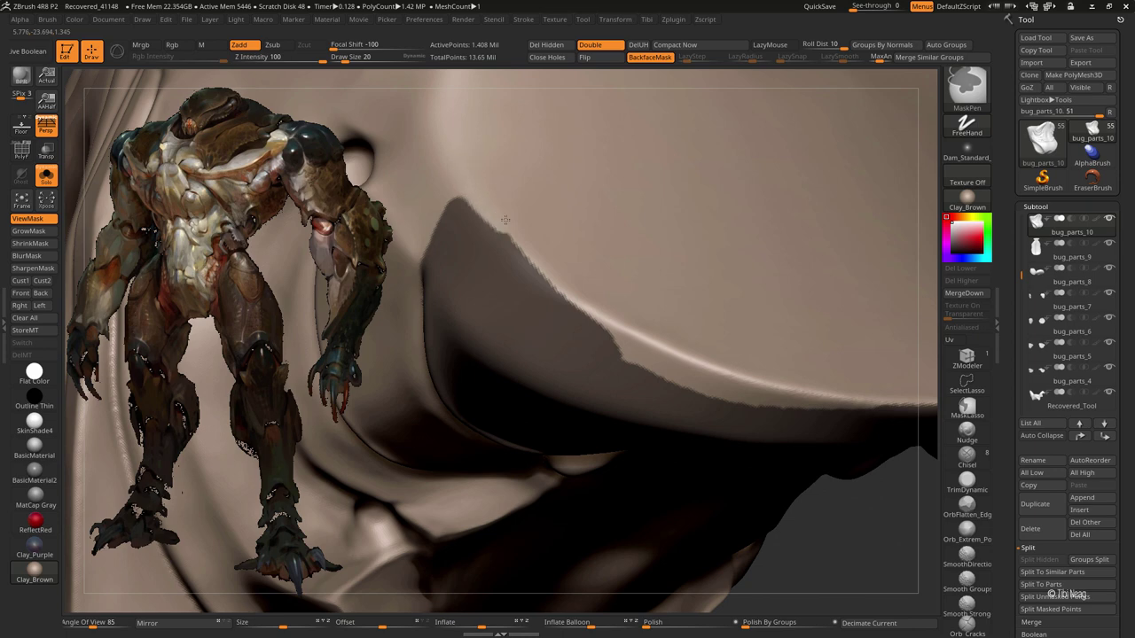
mouse_move(540, 253)
right_mouse_down()
mouse_move(526, 223)
mouse_move(438, 286)
right_mouse_up()
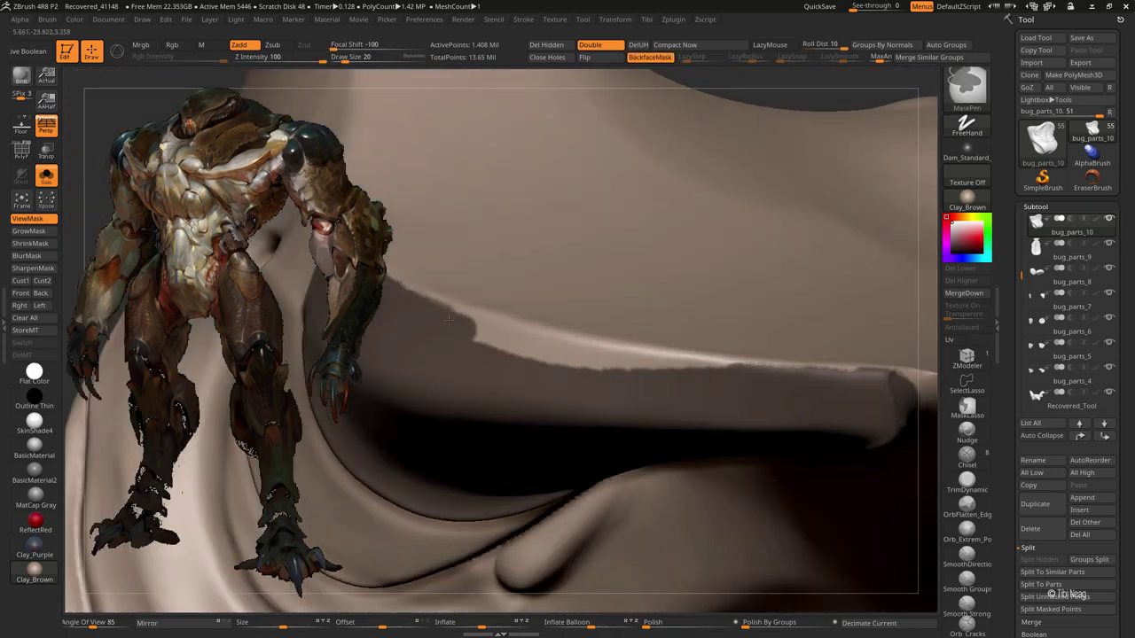
left_click_drag(518, 339, 603, 361, "ctrl")
right_click_drag(676, 369, 593, 384)
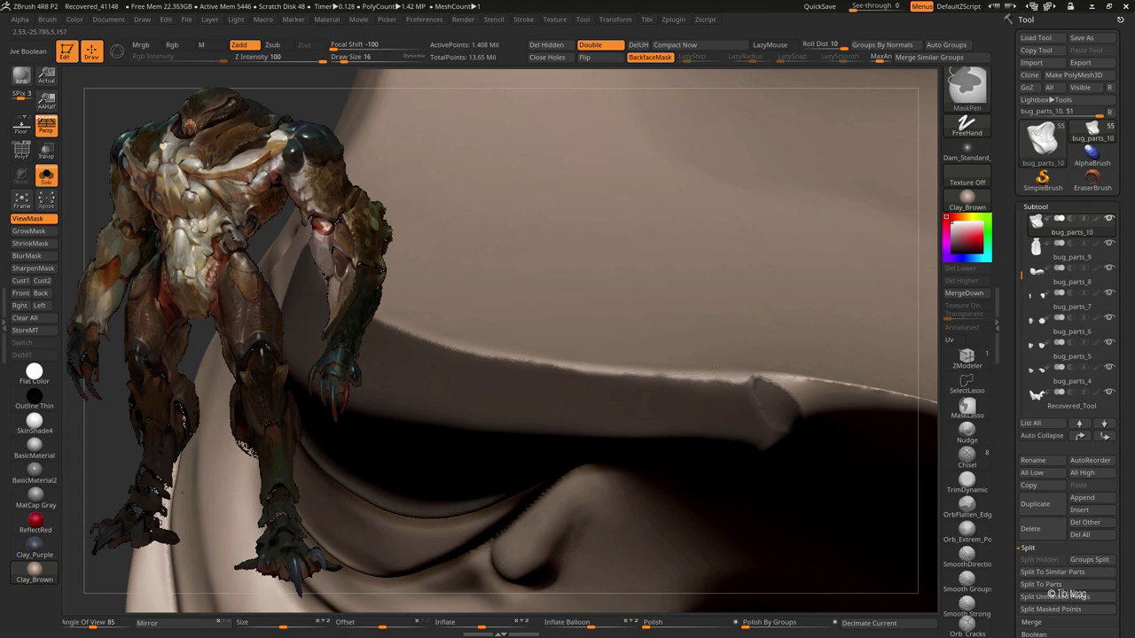
mouse_move(712, 369)
right_mouse_down()
mouse_move(689, 421)
mouse_move(630, 414)
mouse_move(617, 401)
mouse_move(608, 223)
mouse_move(610, 288)
mouse_move(570, 183)
mouse_move(590, 169)
right_mouse_up()
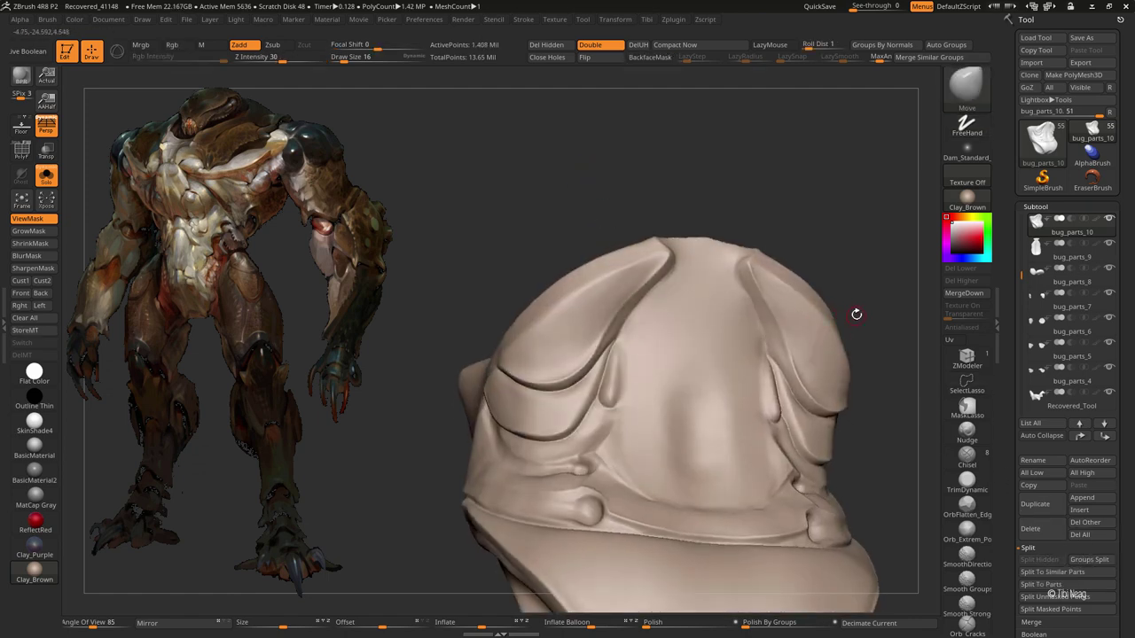
left_click(691, 622)
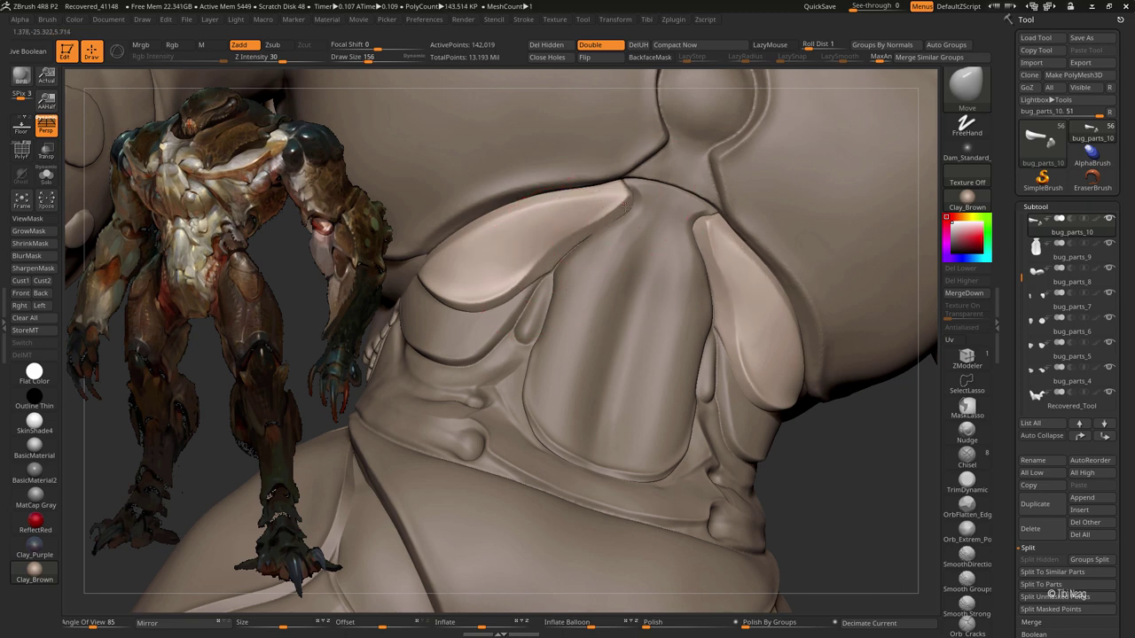
Step: Sharpen and deepen the crease along the chest pad's lower edge with the Move brush
mouse_move(544, 263)
right_mouse_down()
mouse_move(409, 275)
mouse_move(473, 309)
mouse_move(610, 226)
right_mouse_up()
left_click_drag(416, 297, 626, 209)
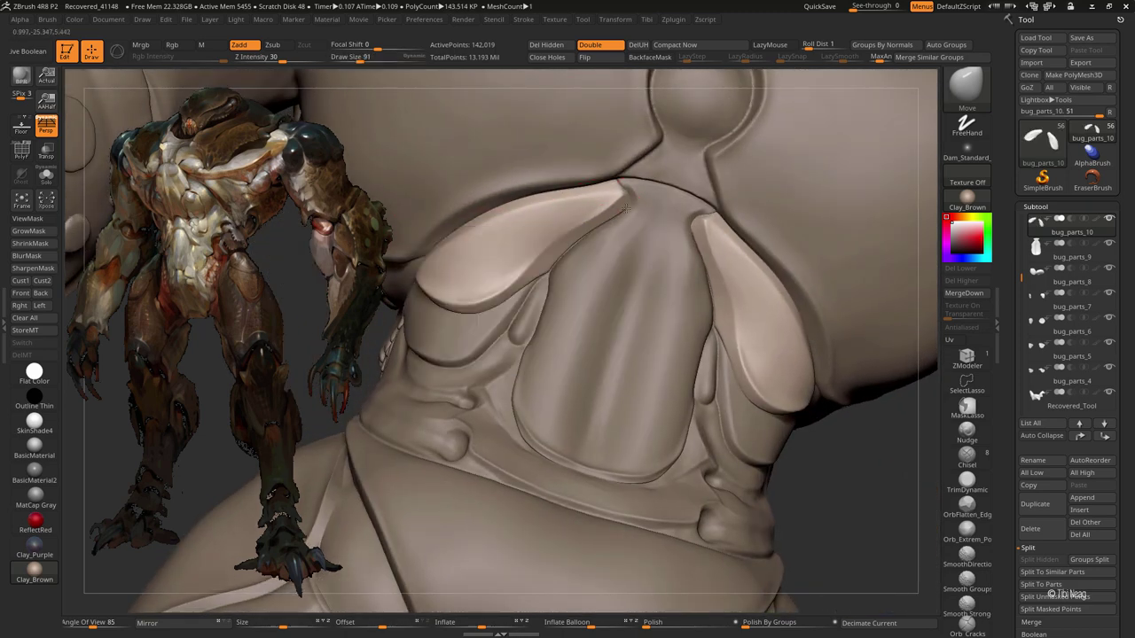
mouse_move(544, 240)
left_mouse_down()
mouse_move(603, 222)
mouse_move(627, 201)
left_mouse_up()
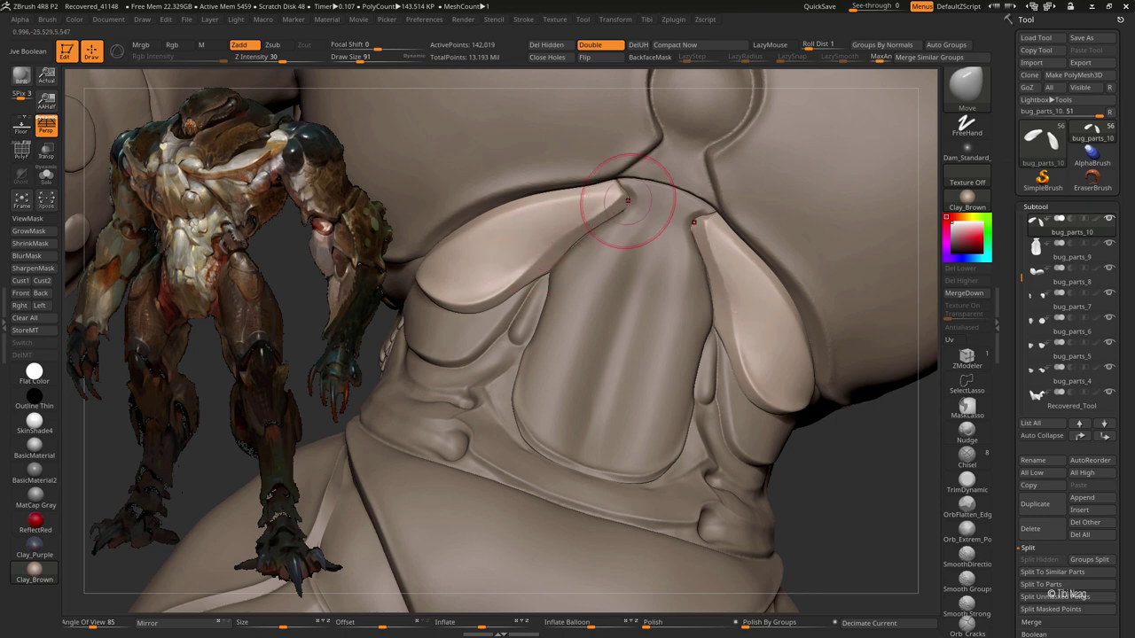
right_click_drag(521, 305, 621, 372, "shift")
Step: Select the central abdomen plate, then make bug_parts_11 active and solo it
left_click(587, 360, "alt")
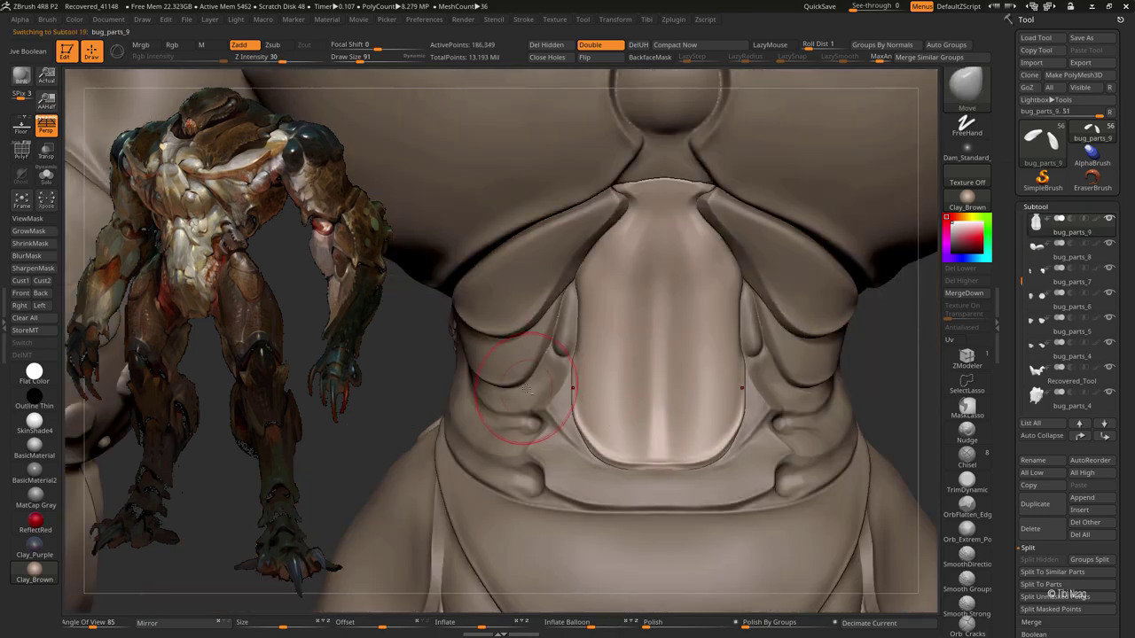
left_click(660, 266, "alt")
key("shift")
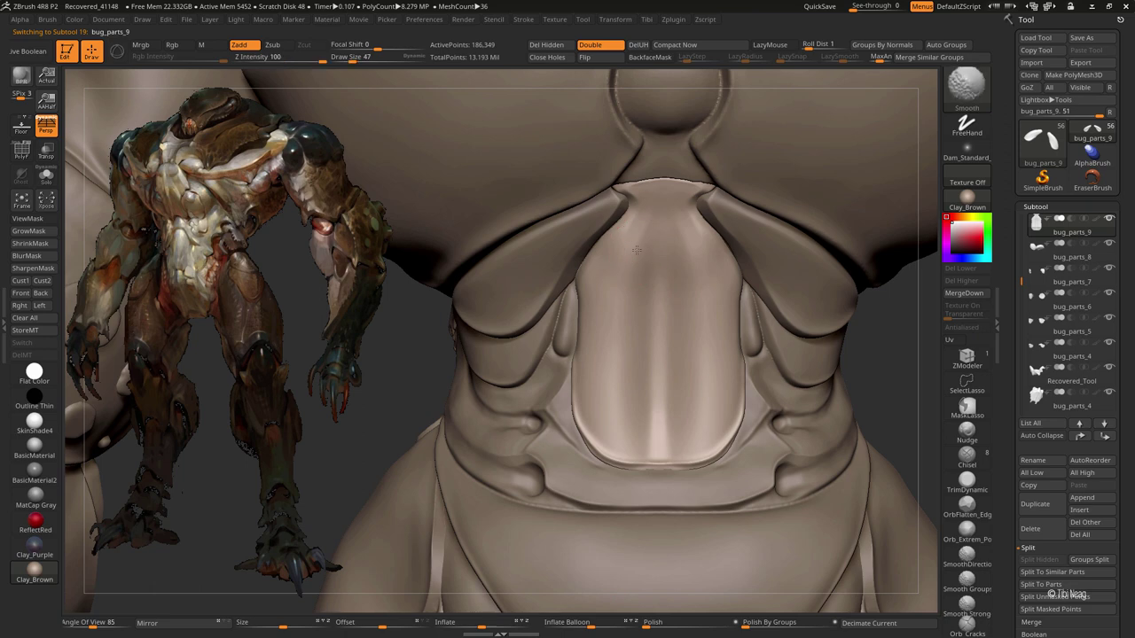
left_click(532, 364, "alt")
left_click(46, 176)
Step: Mask the horn-like ridge and upper dome of bug_parts_11 with MaskPen
mouse_move(496, 266)
left_mouse_down()
mouse_move(556, 105)
mouse_move(496, 213)
left_mouse_up()
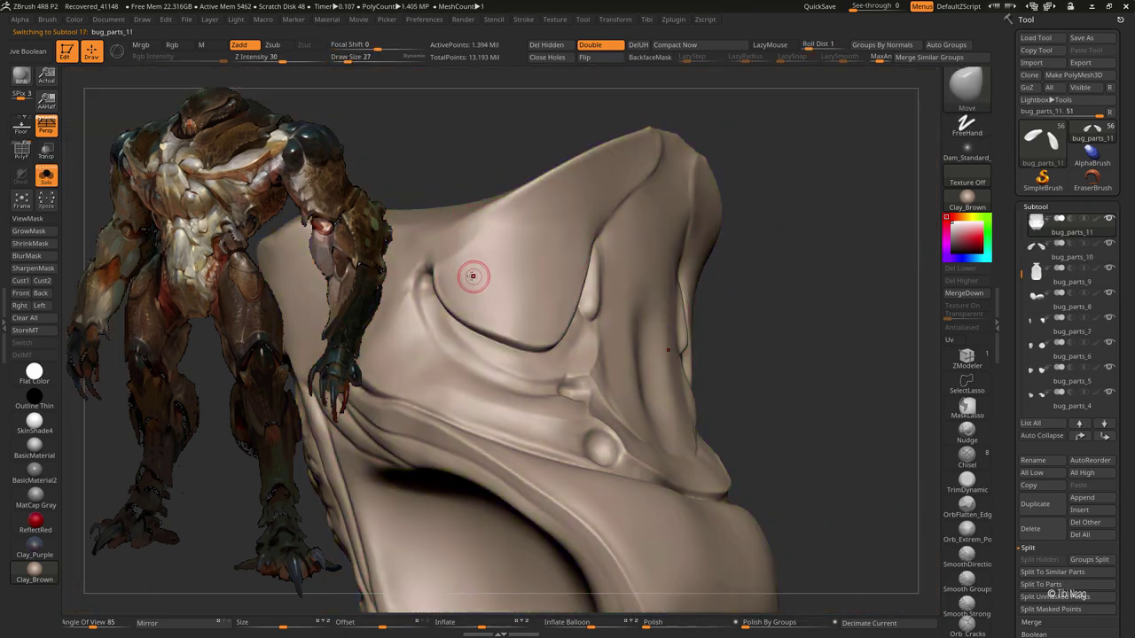
left_click_drag(470, 271, 457, 292, "ctrl")
mouse_move(451, 167)
left_mouse_down()
mouse_move(478, 231)
mouse_move(487, 354)
mouse_move(558, 278)
mouse_move(585, 354)
left_mouse_up()
left_click_drag(727, 222, 674, 284)
left_click_drag(483, 310, 576, 222, "ctrl")
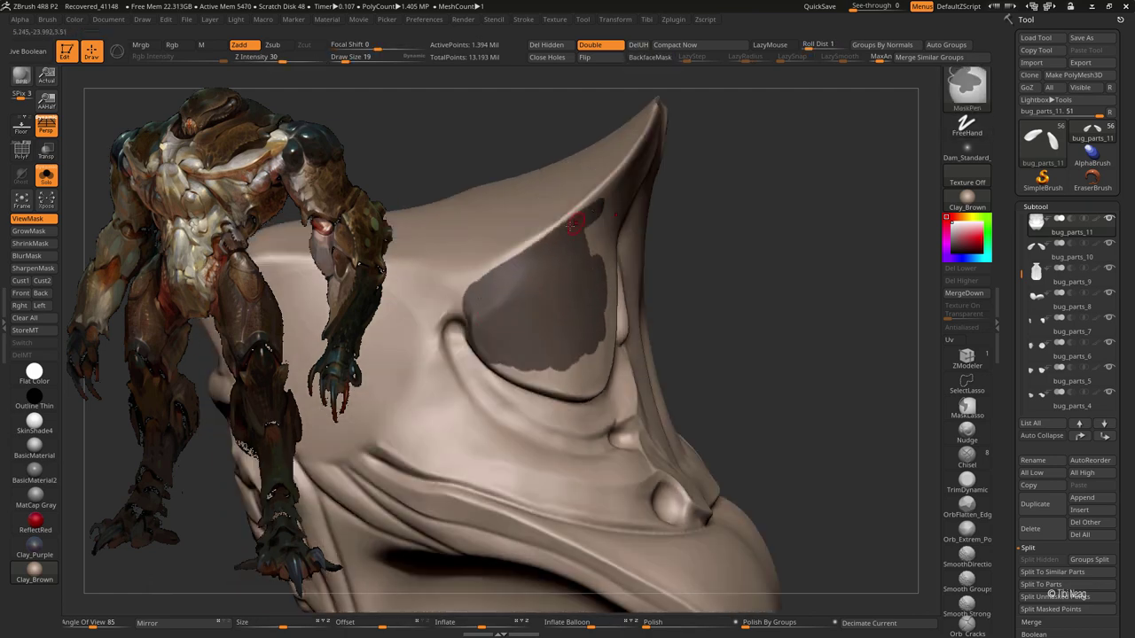
left_click_drag(798, 177, 727, 230)
mouse_move(594, 231)
left_mouse_down("ctrl")
mouse_move(629, 190)
mouse_move(694, 181)
left_mouse_up("ctrl")
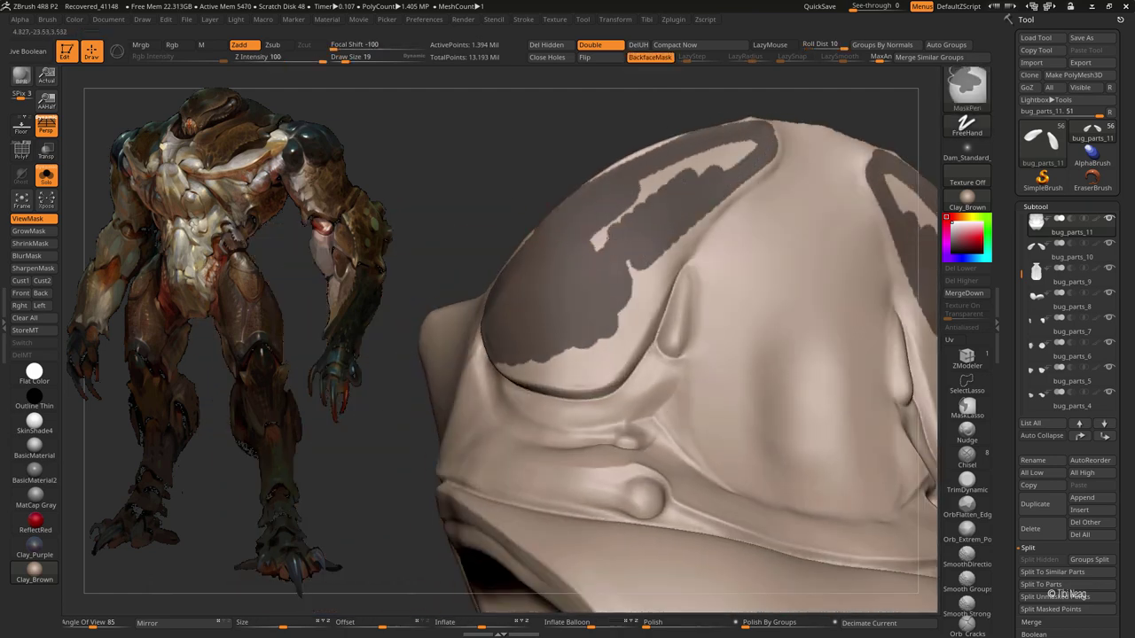
mouse_move(532, 142)
left_mouse_down()
mouse_move(496, 266)
mouse_move(460, 335)
left_mouse_up()
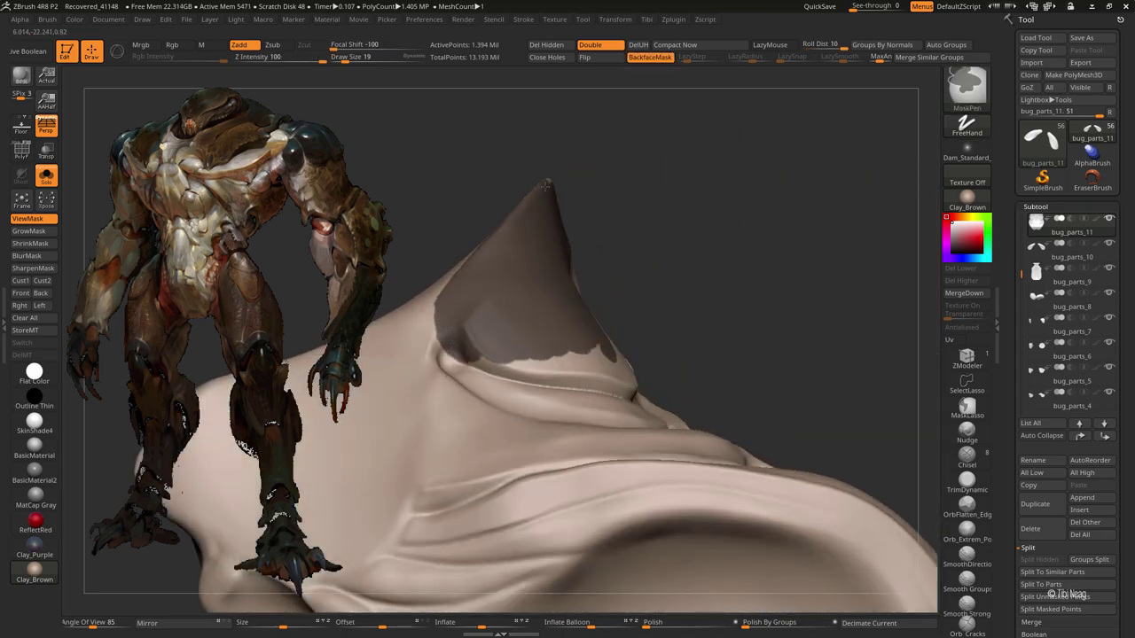
left_click_drag(545, 184, 433, 347)
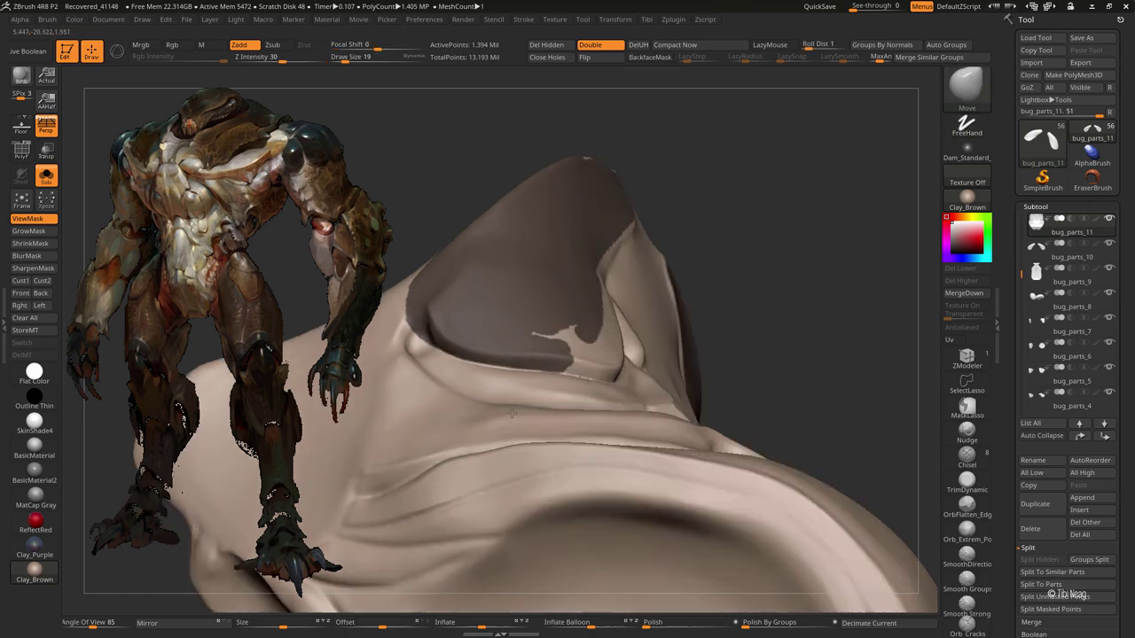
mouse_move(554, 363)
left_mouse_down()
mouse_move(544, 349)
mouse_move(597, 313)
mouse_move(494, 350)
left_mouse_up()
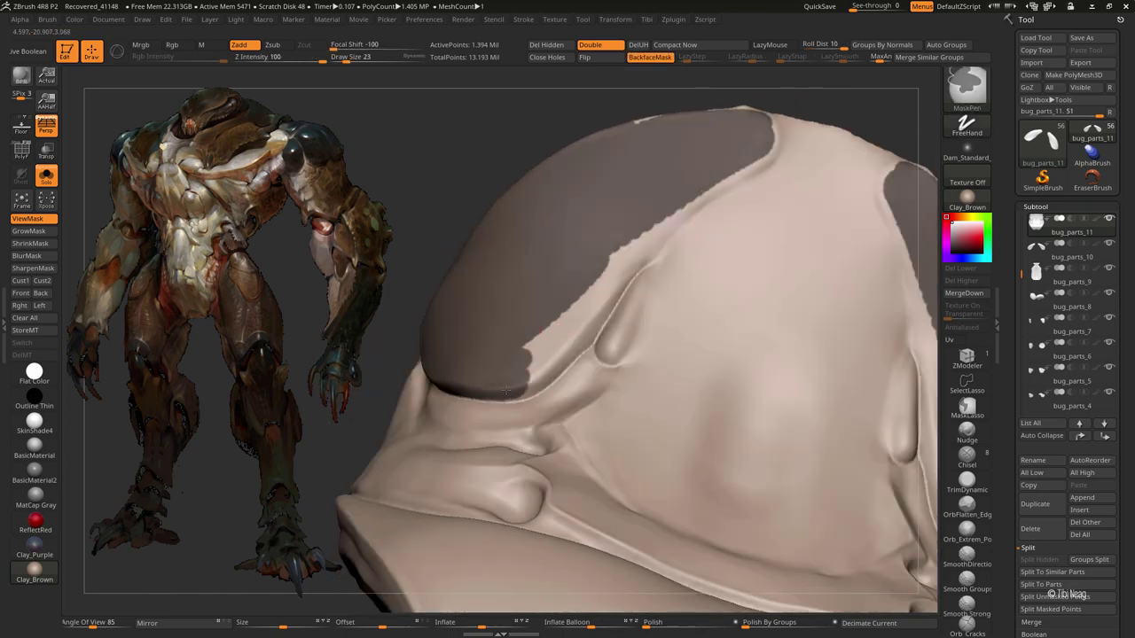
mouse_move(533, 386)
left_mouse_down("ctrl")
mouse_move(565, 289)
mouse_move(572, 326)
mouse_move(586, 332)
mouse_move(599, 286)
mouse_move(657, 241)
left_mouse_up("ctrl")
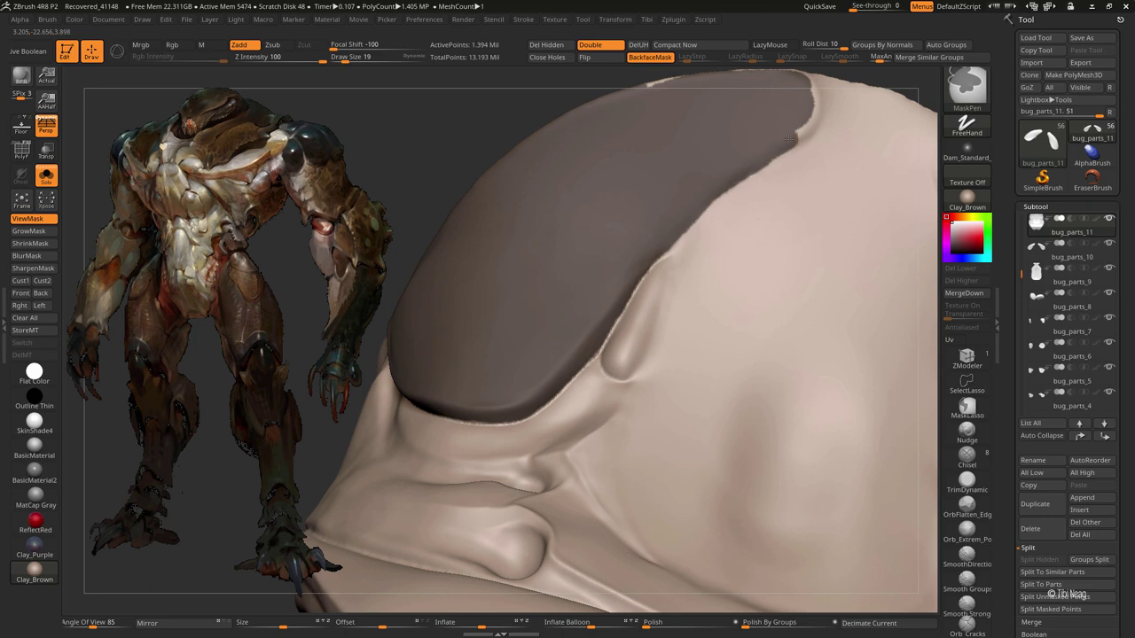
Step: Finish masking the horn and extract it with Polish as bug_parts_12
left_click_drag(792, 154, 587, 266)
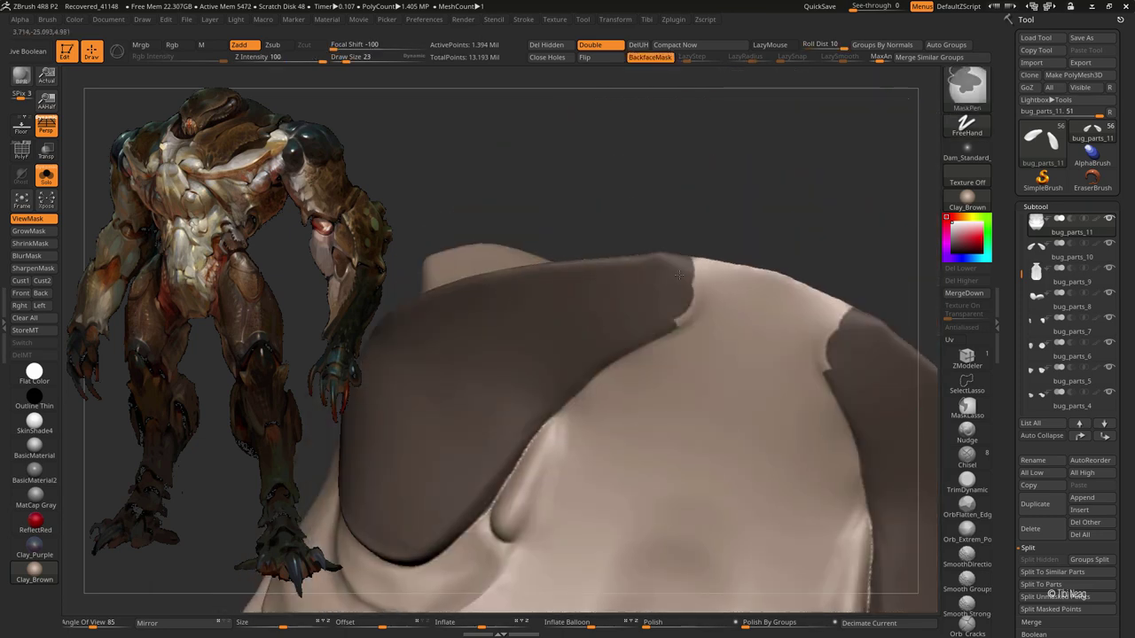
mouse_move(689, 287)
left_mouse_down()
mouse_move(608, 324)
mouse_move(609, 267)
mouse_move(676, 272)
left_mouse_up()
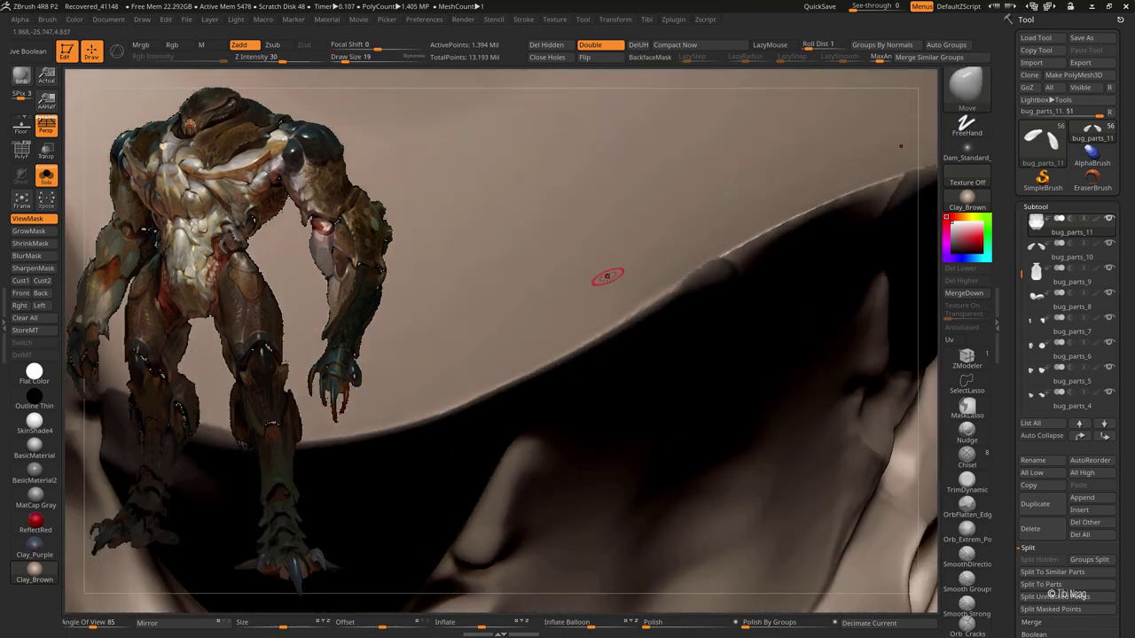
left_click_drag(600, 275, 671, 317)
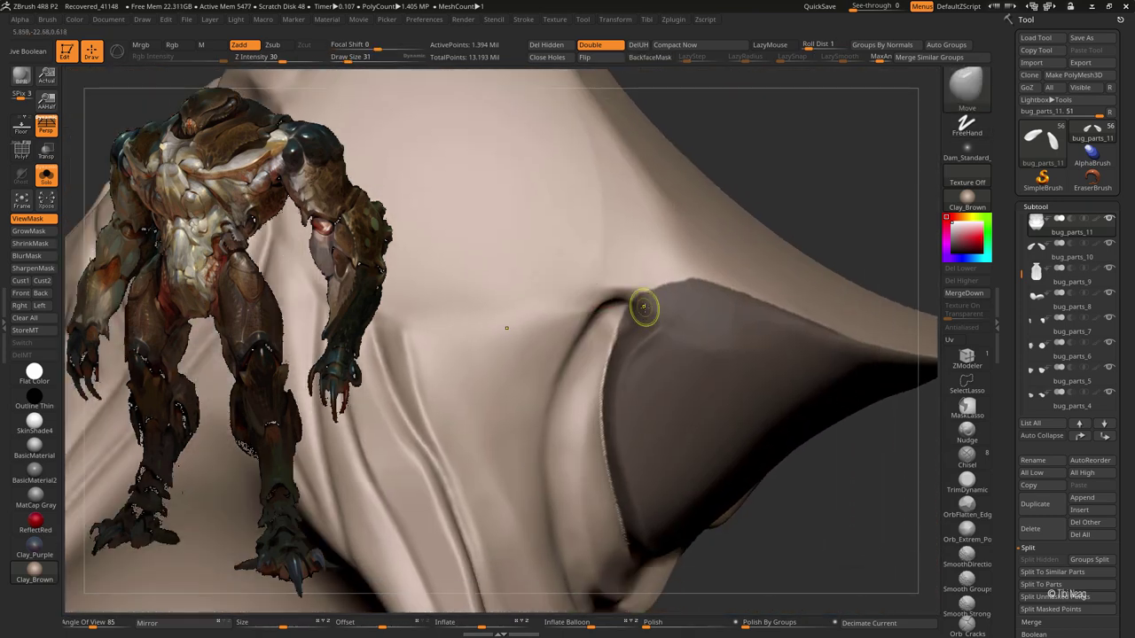
key("ctrl")
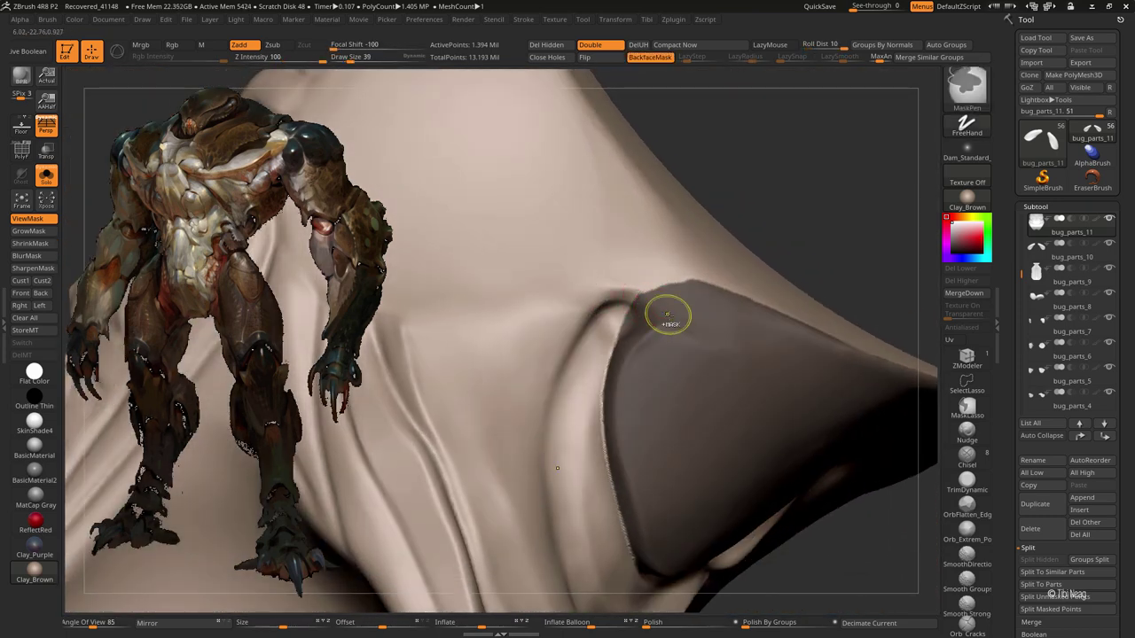
left_click_drag(676, 295, 655, 172)
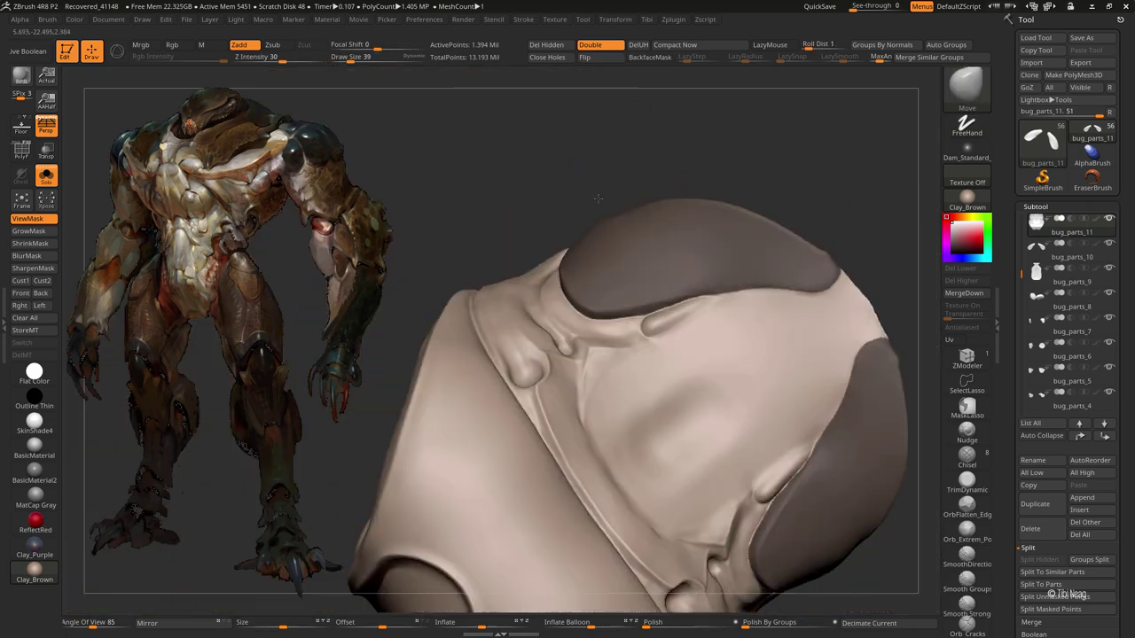
left_click(690, 621)
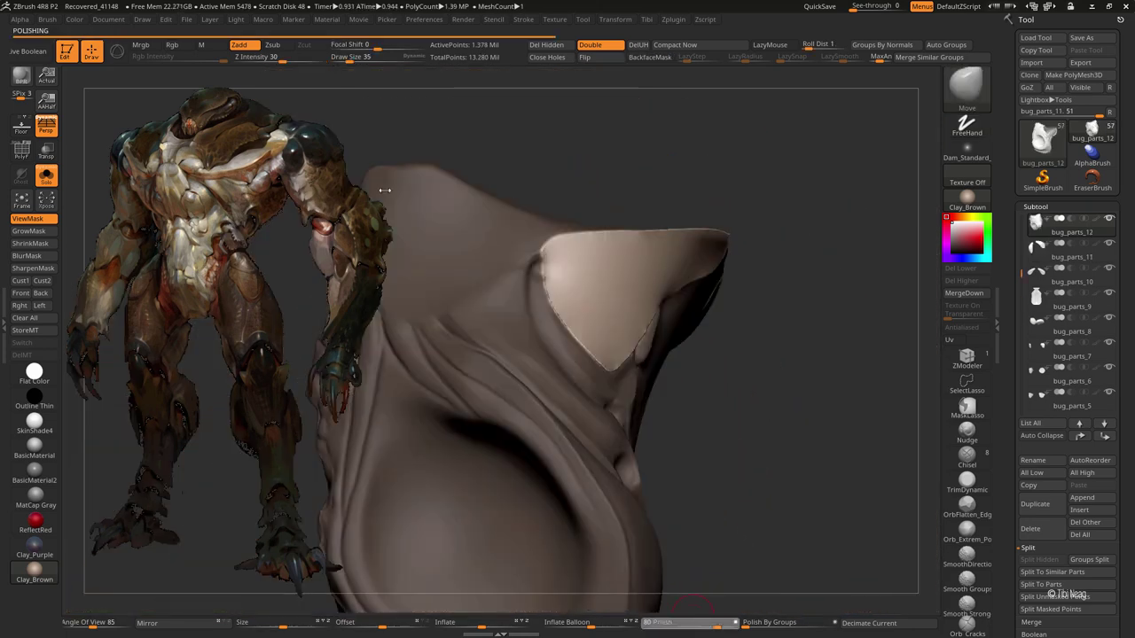
Step: Undo to the full body, set brush size 126, and inspect the spike piece against the abdomen
key("ctrl+z")
key("ctrl+z")
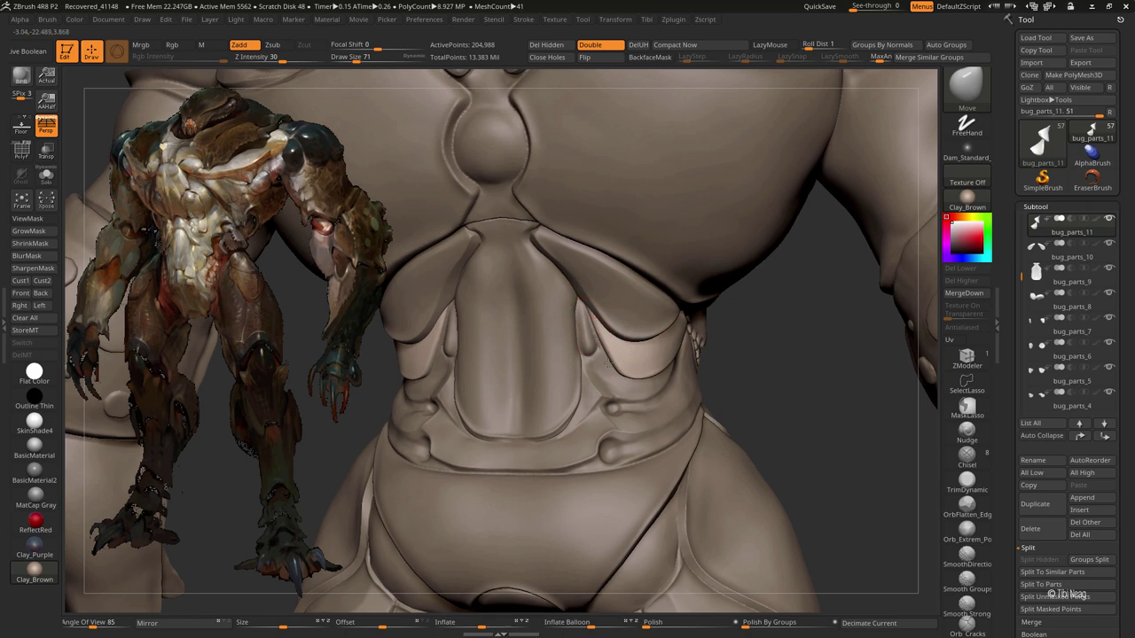
scroll(608, 363, "up", 3)
key("space")
left_click_drag(594, 329, 621, 337)
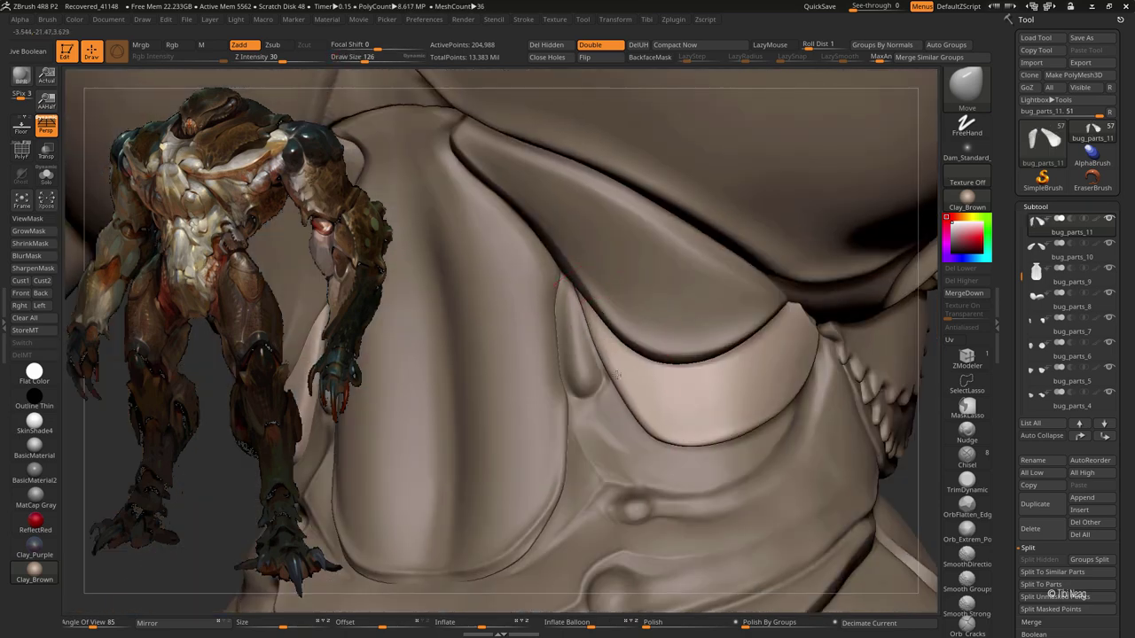
mouse_move(591, 316)
right_mouse_down()
mouse_move(608, 355)
mouse_move(422, 130)
right_mouse_up()
scroll(422, 130, "down", 5)
right_click_drag(620, 355, 676, 349, "shift")
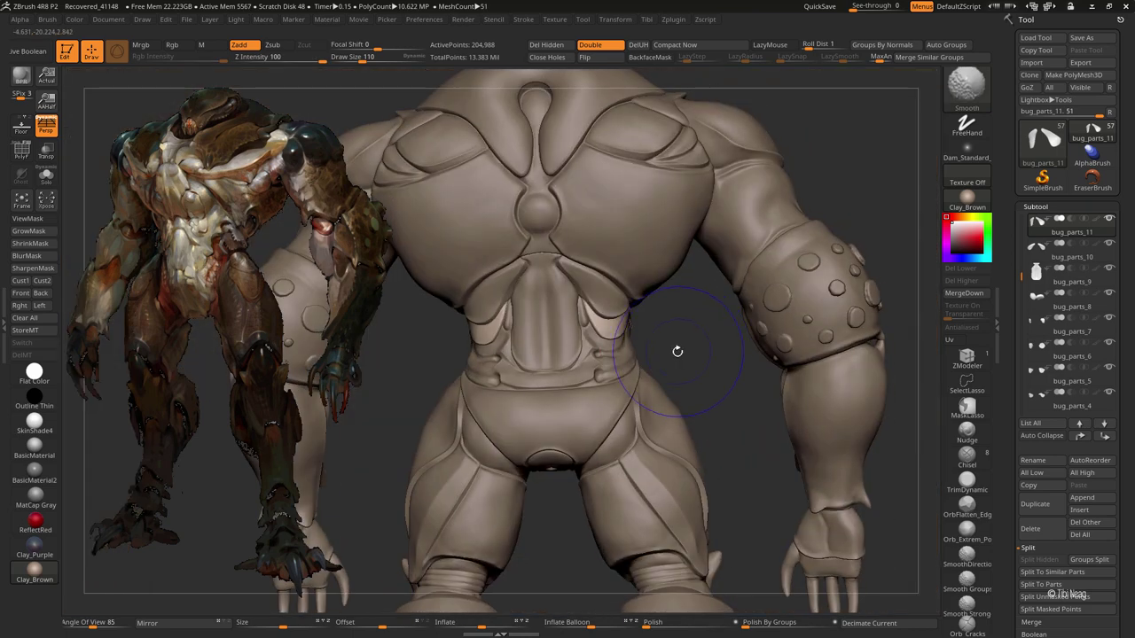
scroll(491, 348, "up", 5)
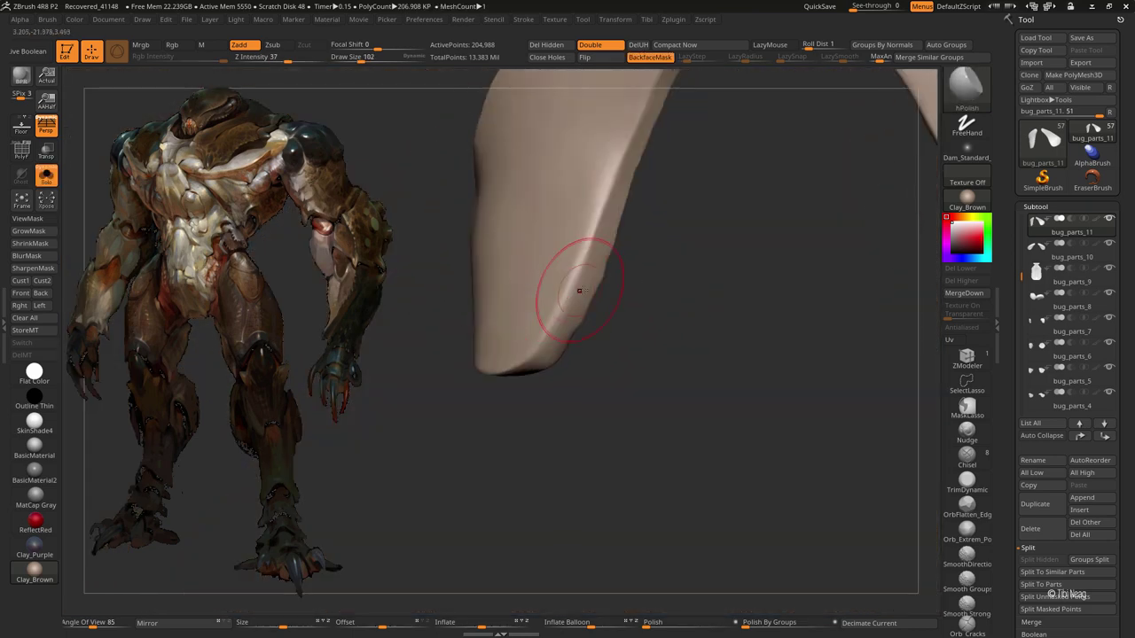
right_click_drag(575, 295, 599, 294)
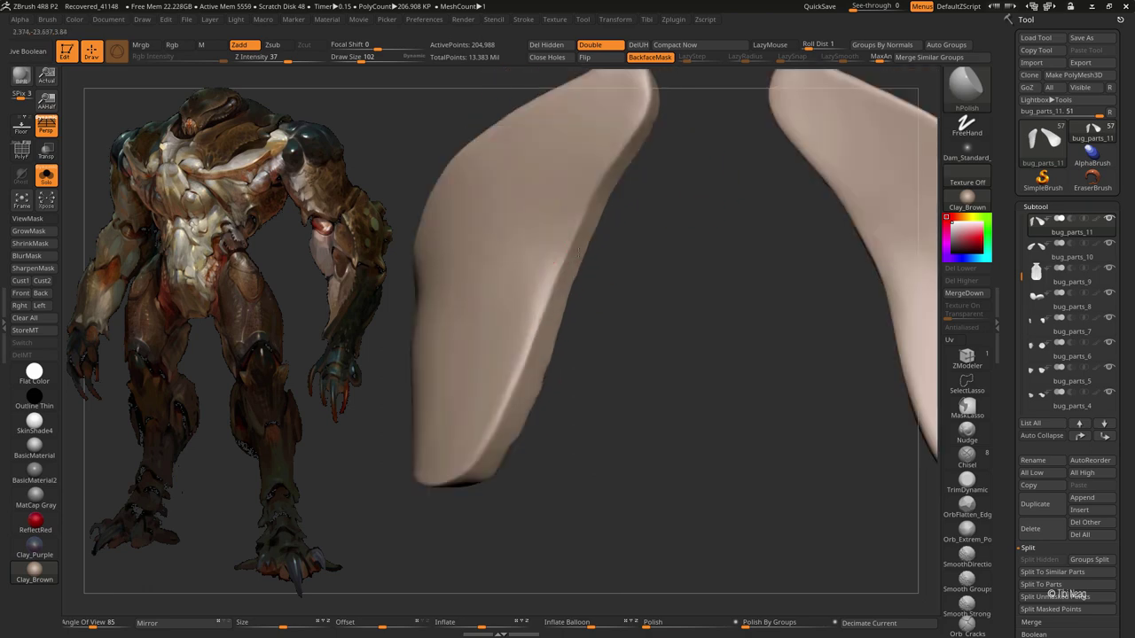
right_click_drag(578, 253, 719, 365)
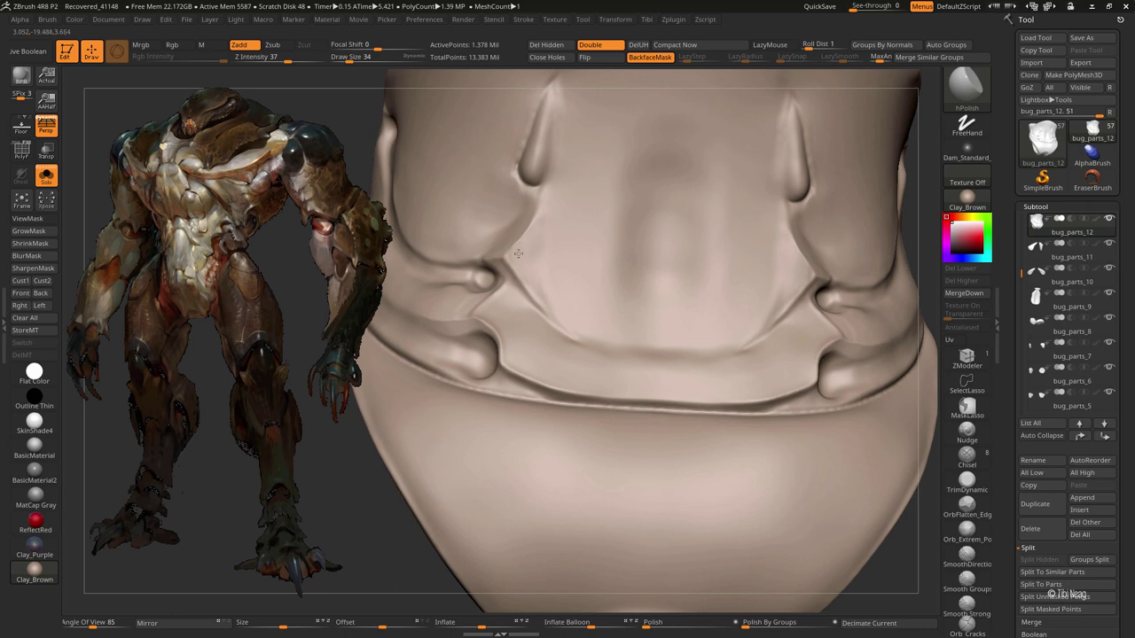
Step: Mask inside both slots of the belly shell with a smaller brush, then frame the shell
right_click_drag(535, 267, 537, 273)
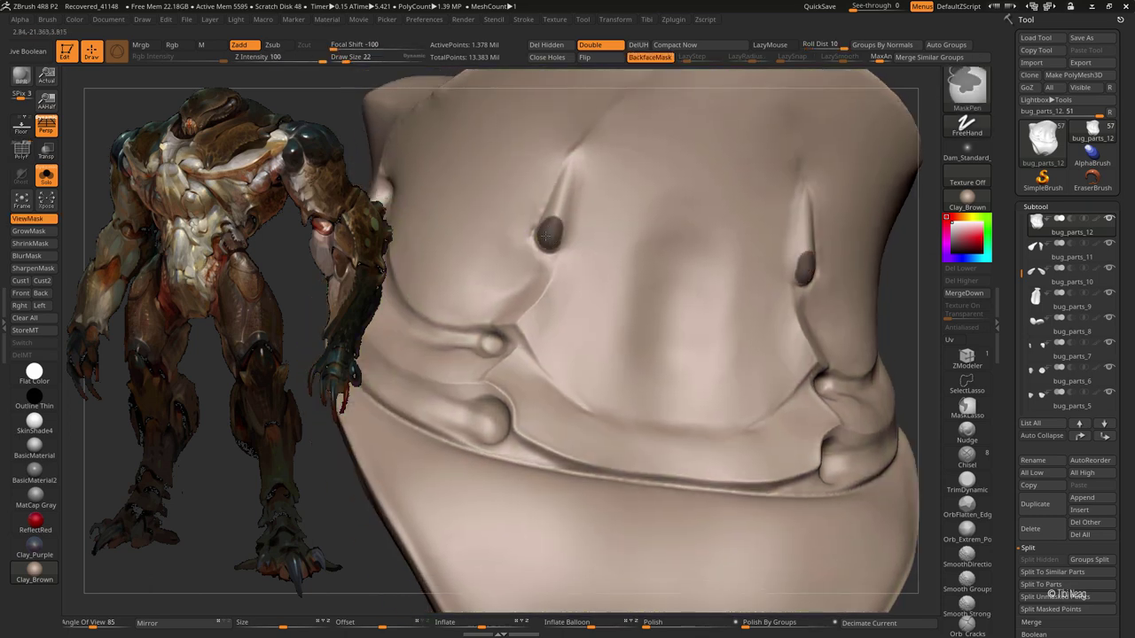
right_click_drag(550, 239, 557, 238)
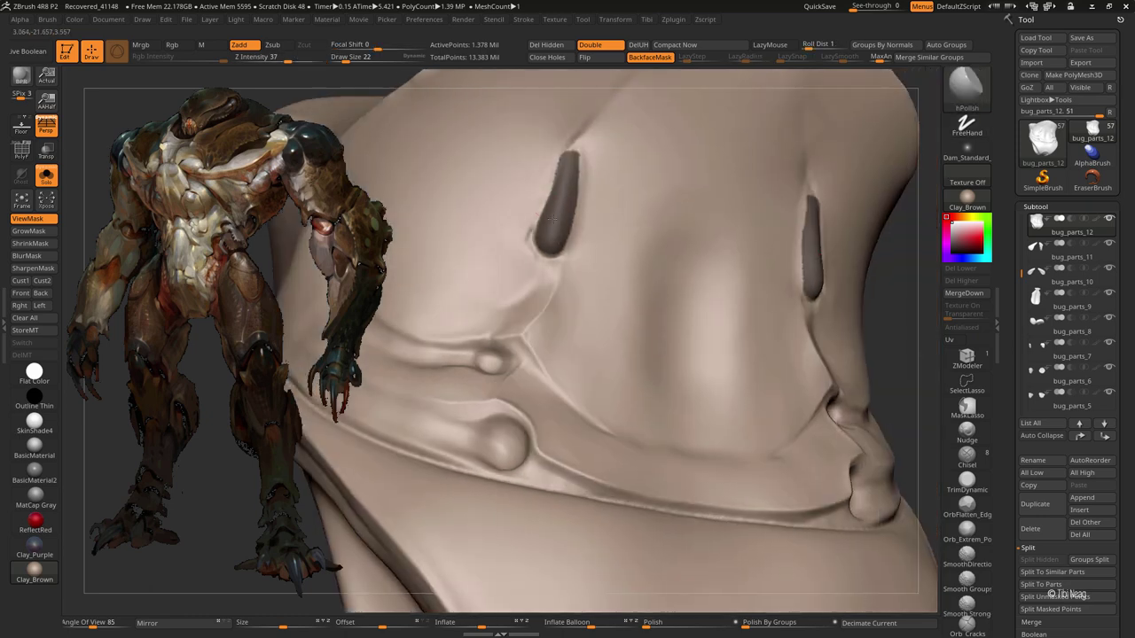
right_click_drag(584, 221, 541, 236)
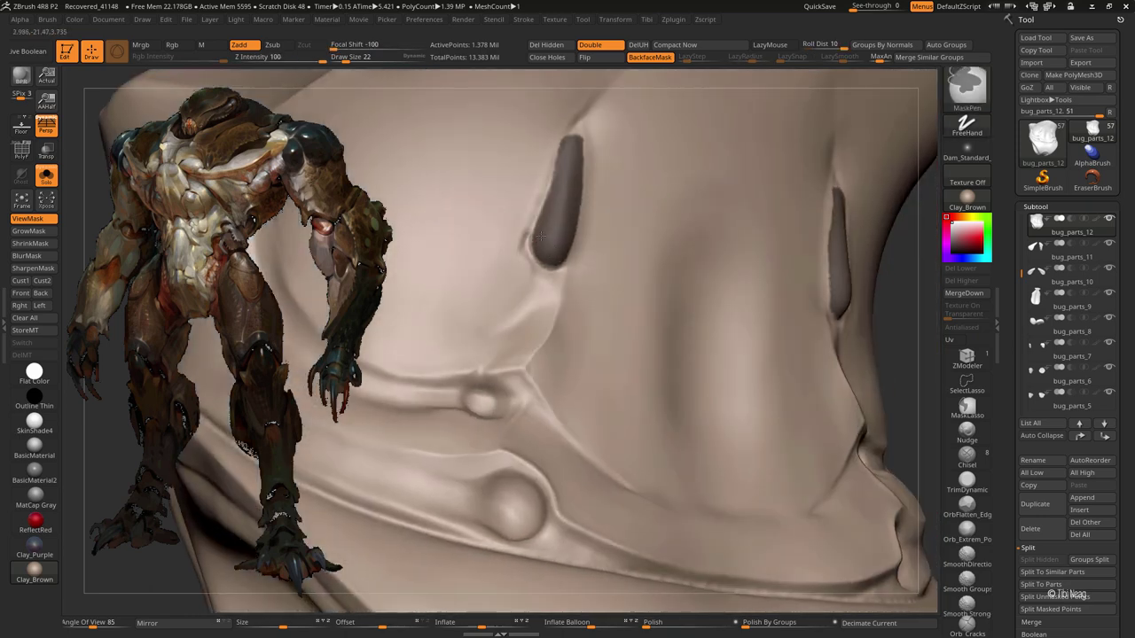
key("ctrl+z")
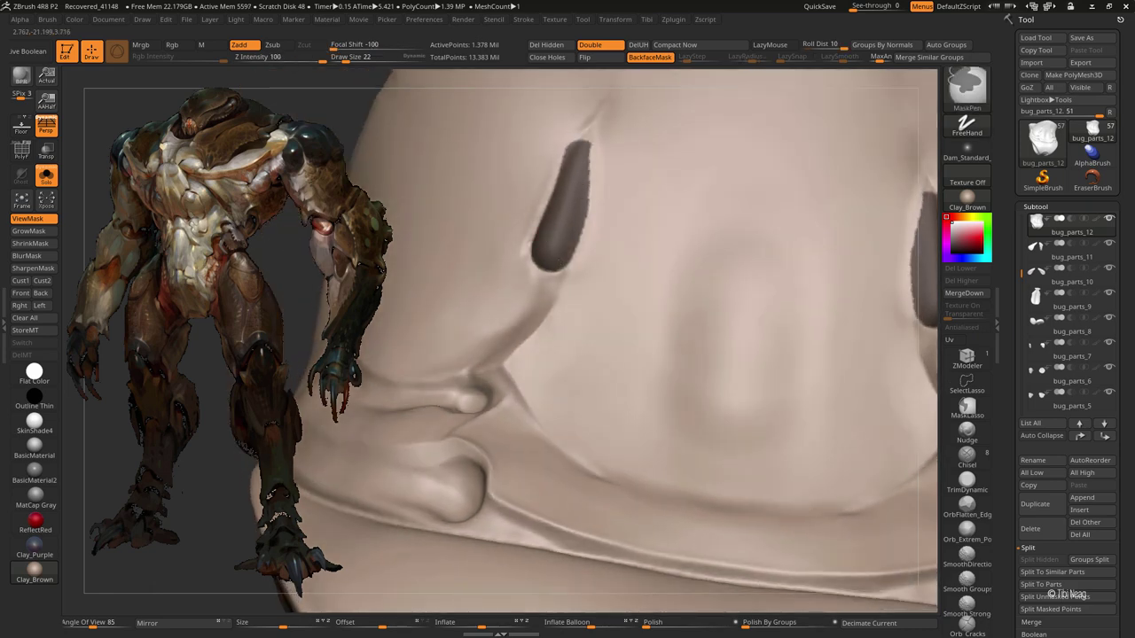
right_click_drag(497, 213, 536, 215)
key("bracketleft")
key("bracketleft")
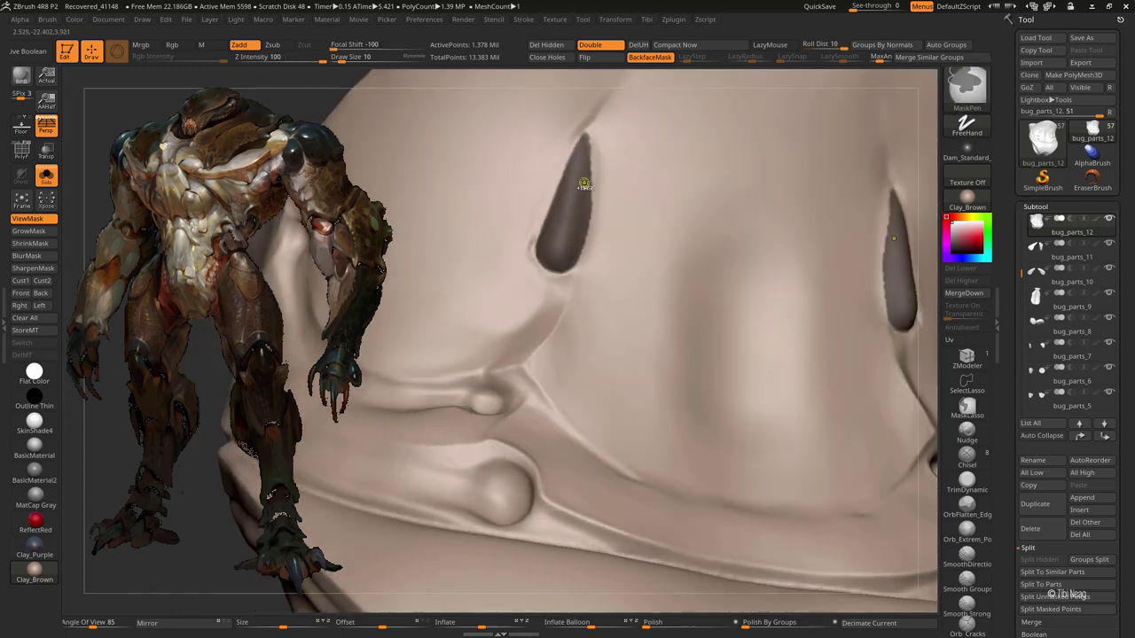
key("f")
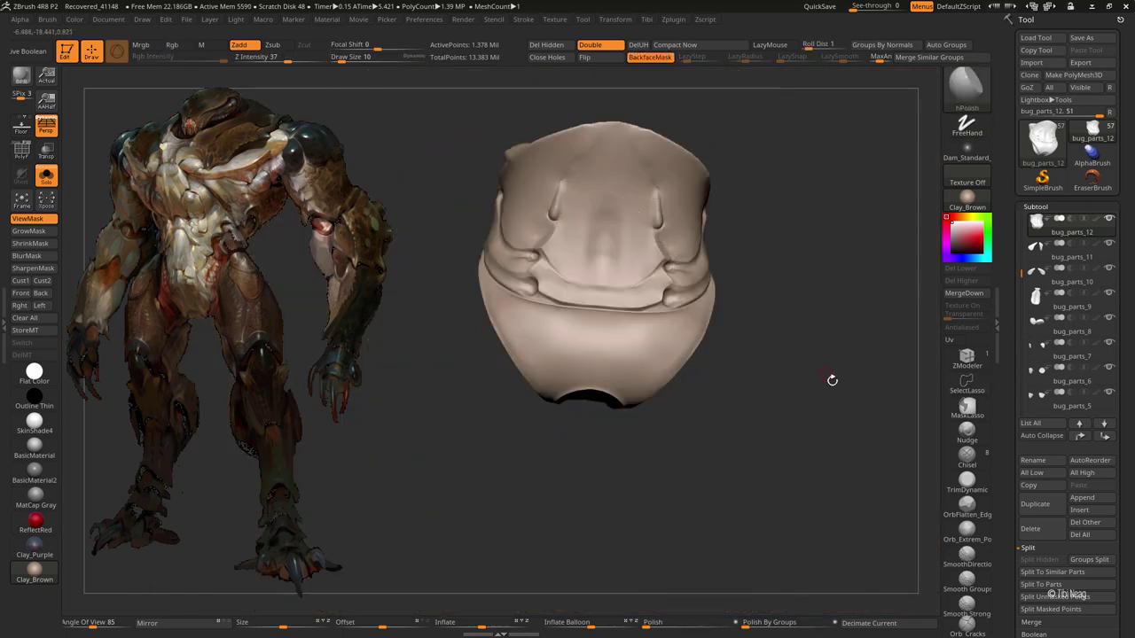
Step: Smooth the belly shell and select the new bug_parts_13 piece on the full body
left_click_drag(812, 368, 546, 211)
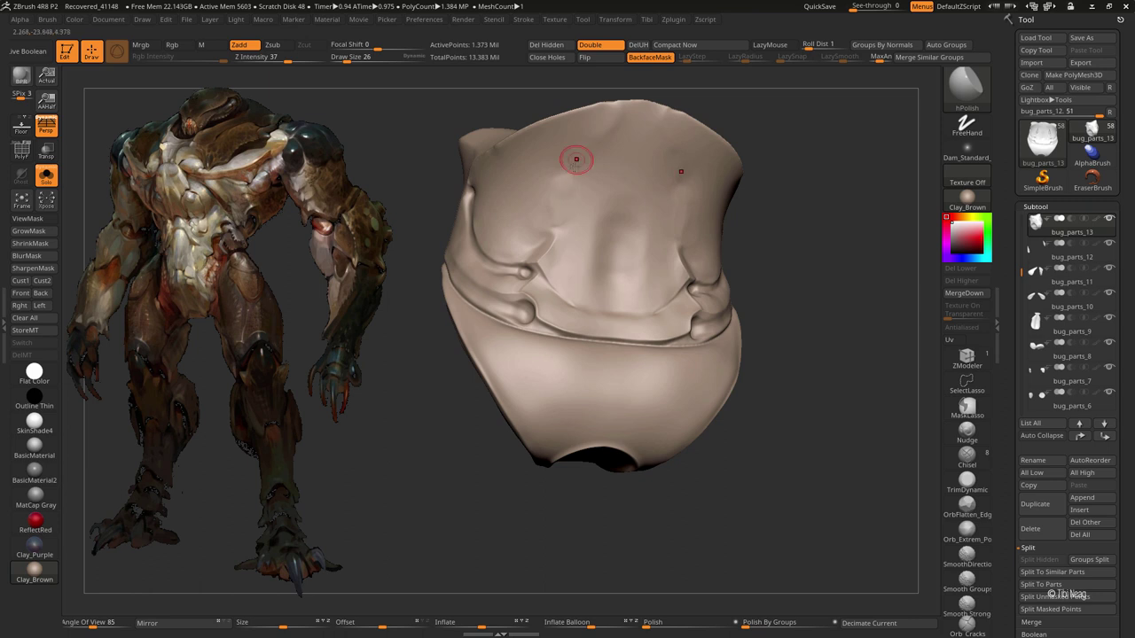
key("shift")
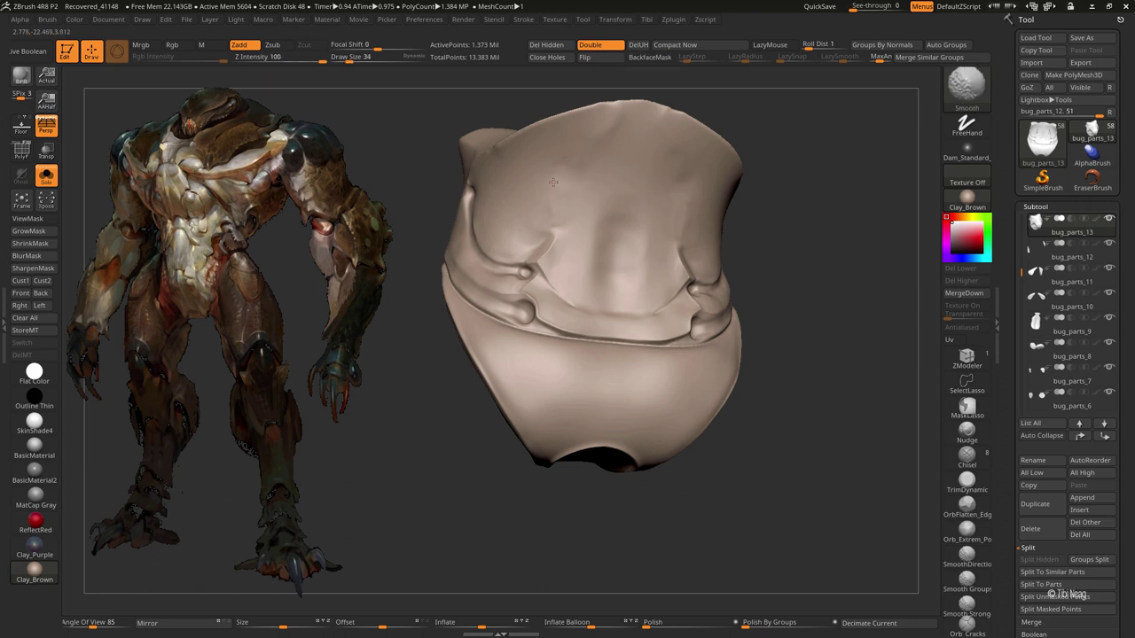
left_click(560, 212, "alt")
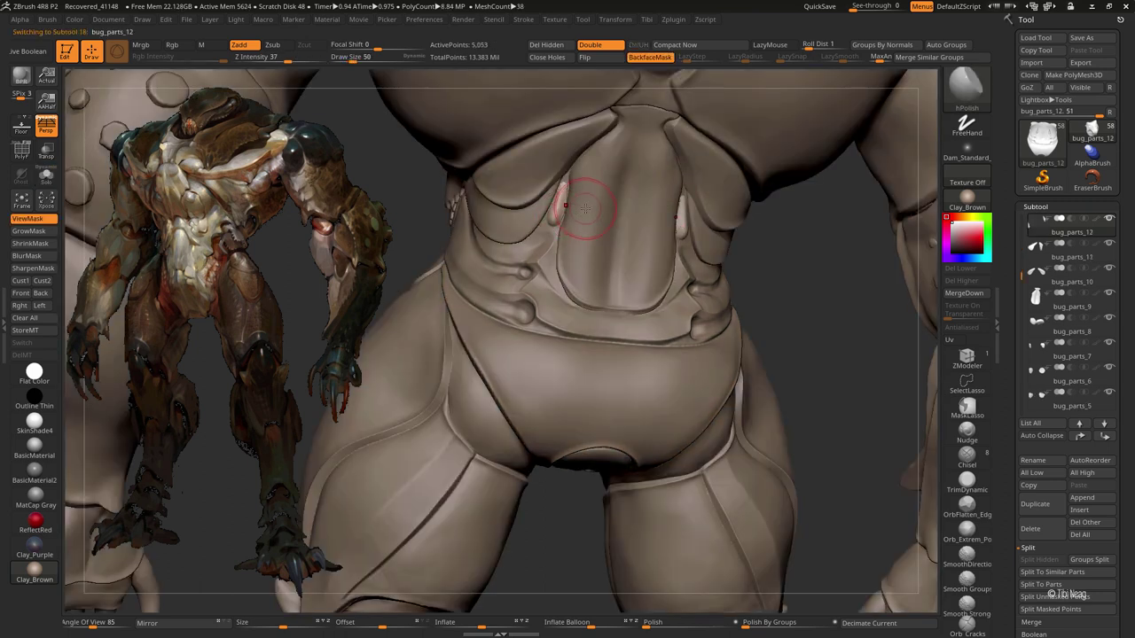
Step: Pull the tips of the two slot pieces upward into horn points with an enlarged Move brush
right_click_drag(585, 208, 636, 220, "ctrl")
key("b")
key("m")
key("v")
key("w")
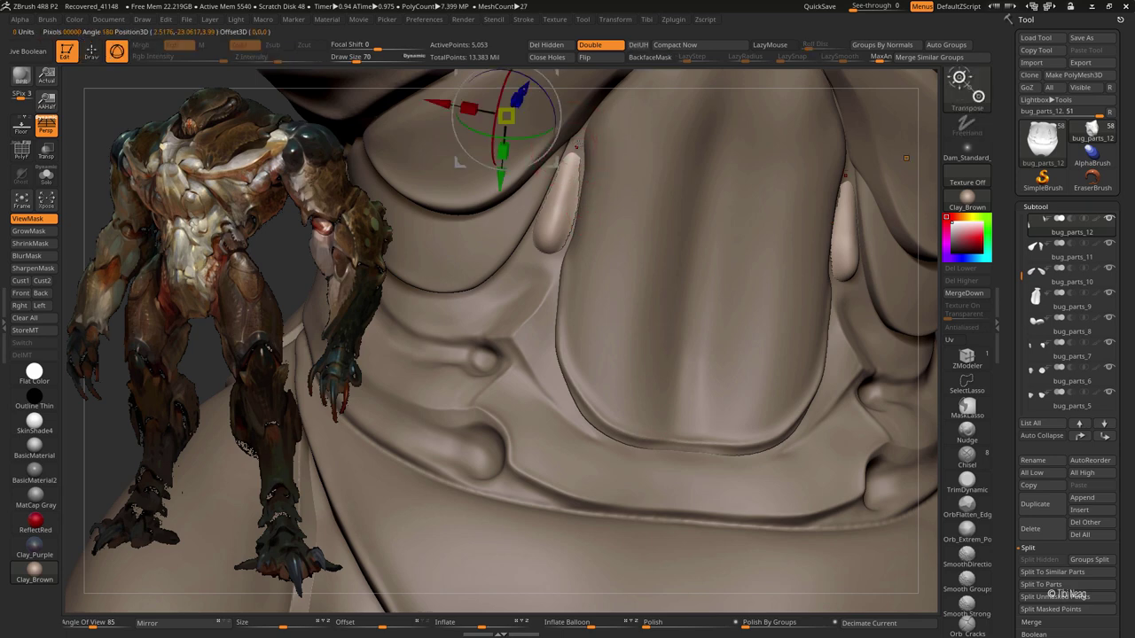
mouse_move(470, 115)
left_mouse_down("ctrl")
mouse_move(573, 177)
mouse_move(577, 147)
left_mouse_up("ctrl")
key("q")
key("bracketright")
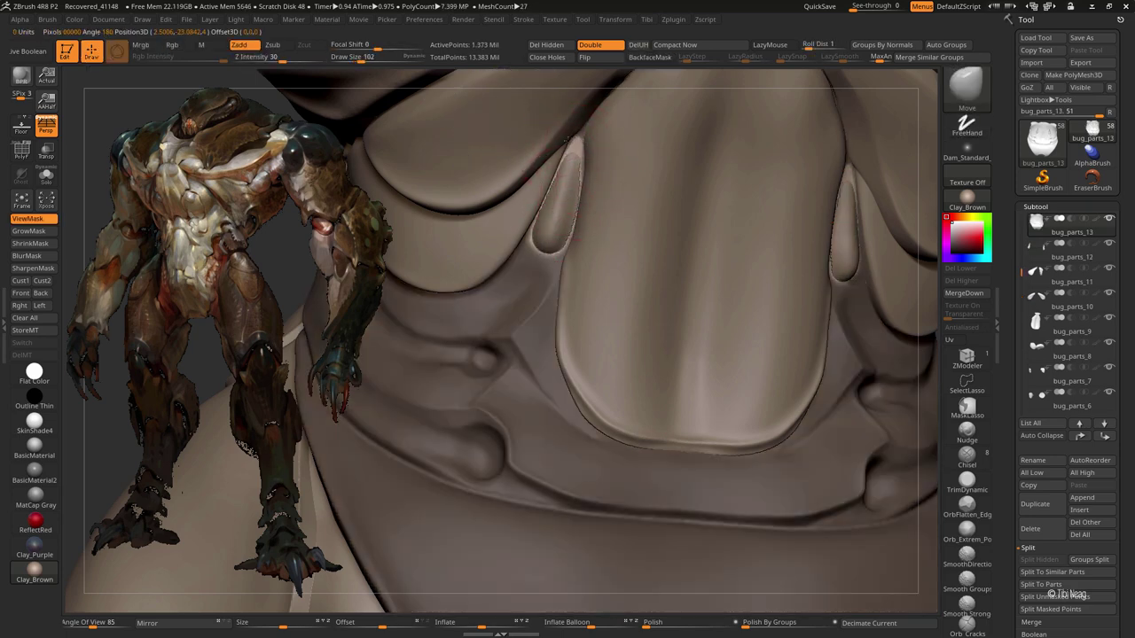
Step: Solo the bug_parts_12 horn subtool and smooth the horn tips
key("ctrl+shift+s")
left_click_drag(534, 237, 562, 184, "shift")
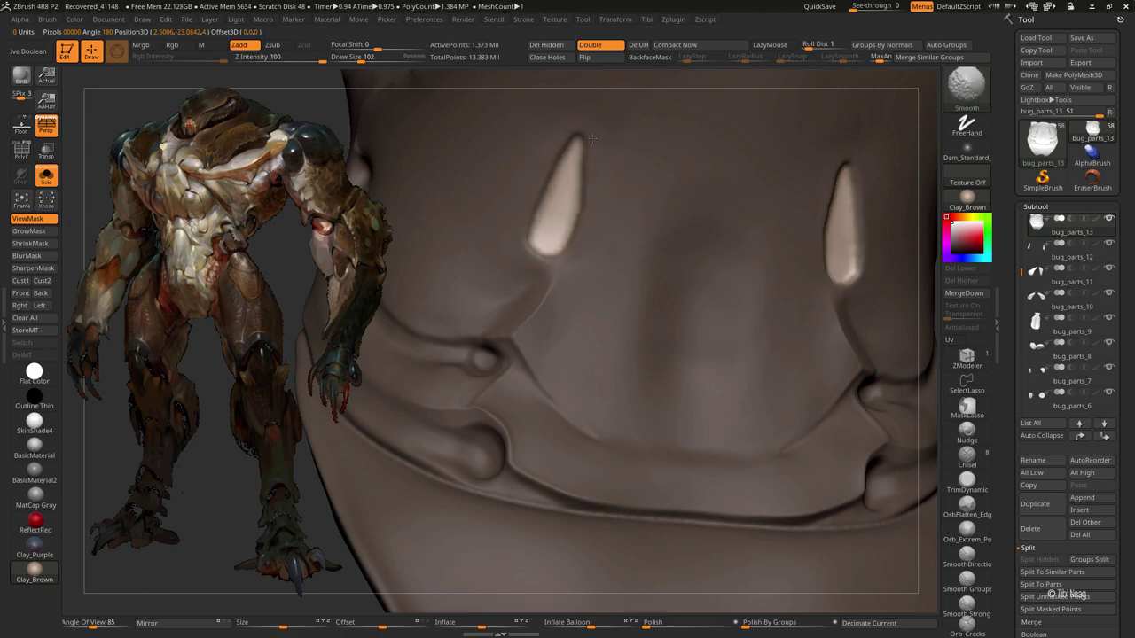
key("ctrl+h")
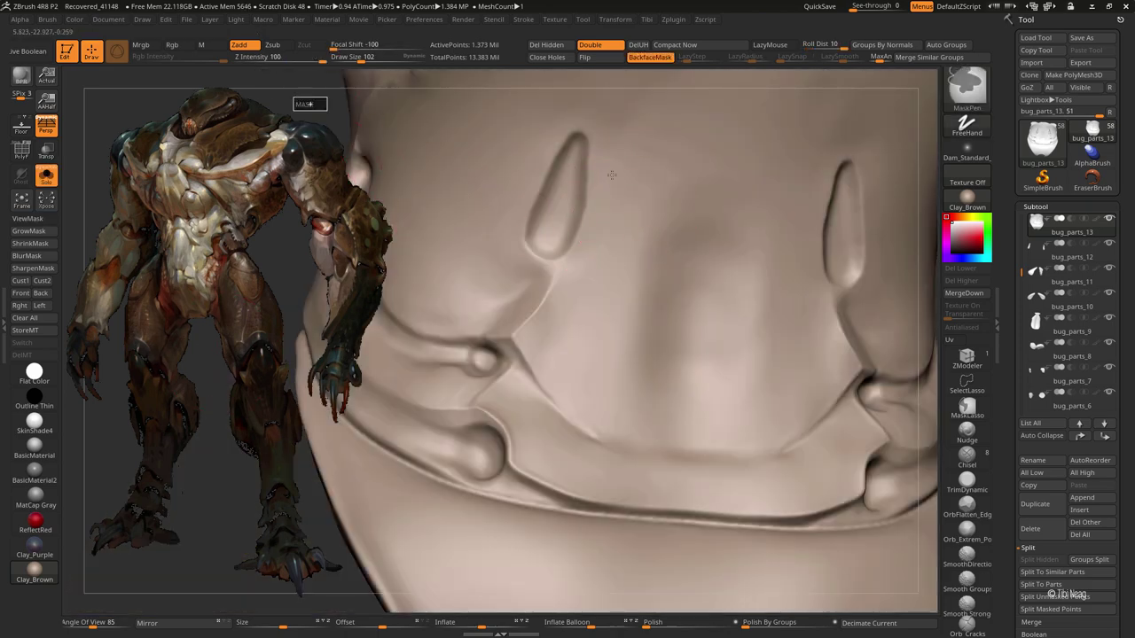
key("ctrl+shift+s")
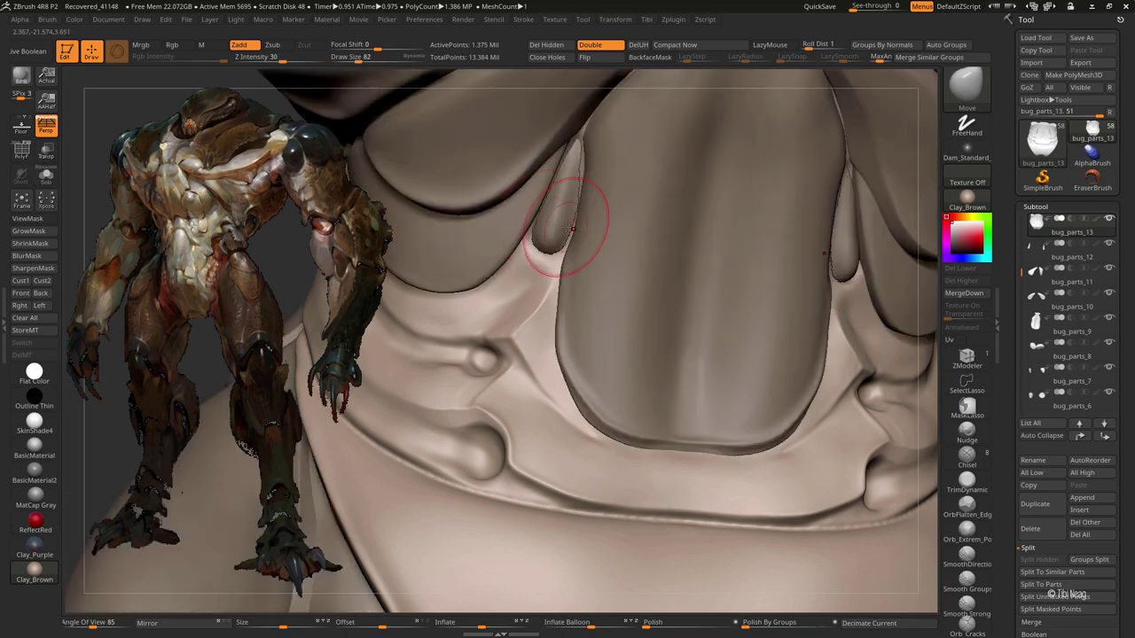
key("ctrl+h")
key("ctrl+shift+s")
Step: Swing the horns downward with Transpose and thicken them with Inflate Balloon
left_click_drag(616, 242, 614, 140)
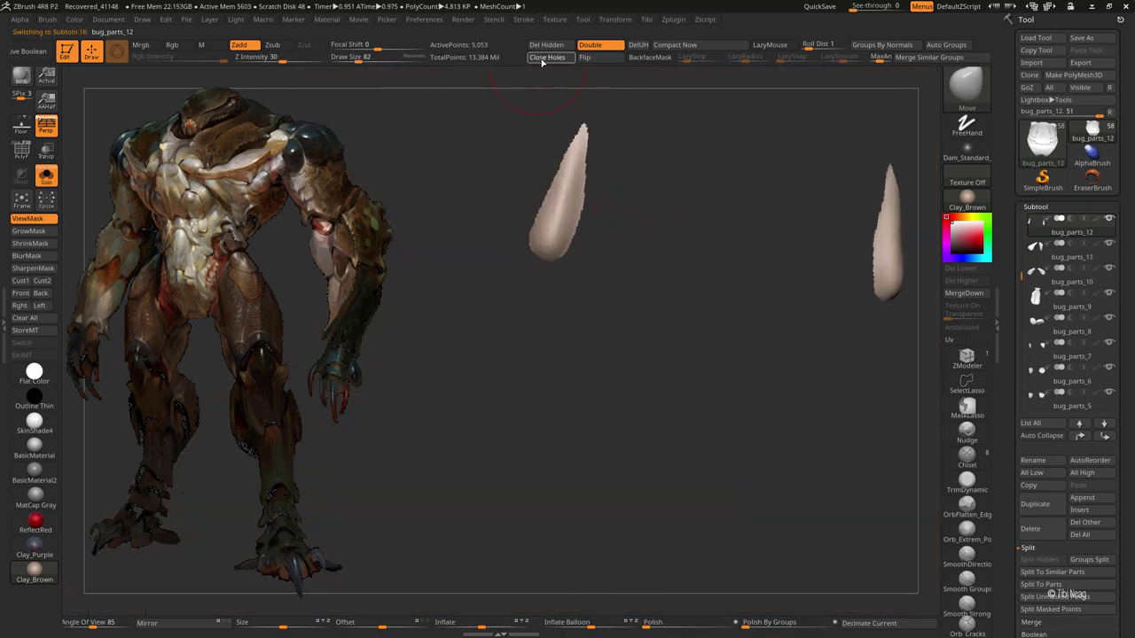
key("w")
left_click_drag(651, 89, 124, 144)
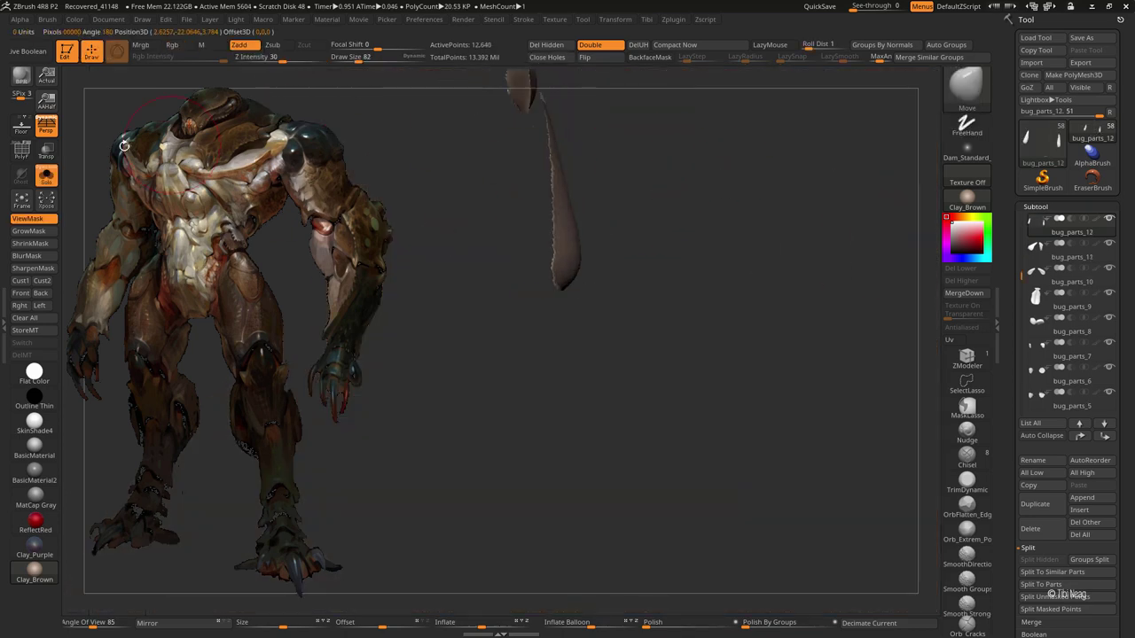
left_click(573, 246, "alt")
key("w")
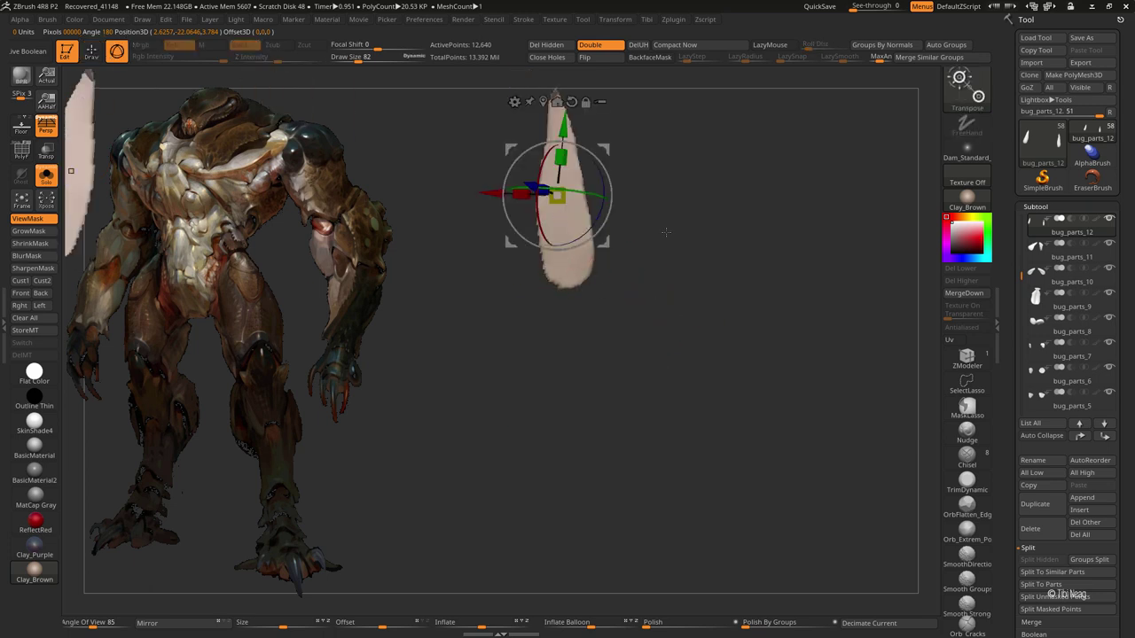
key("q")
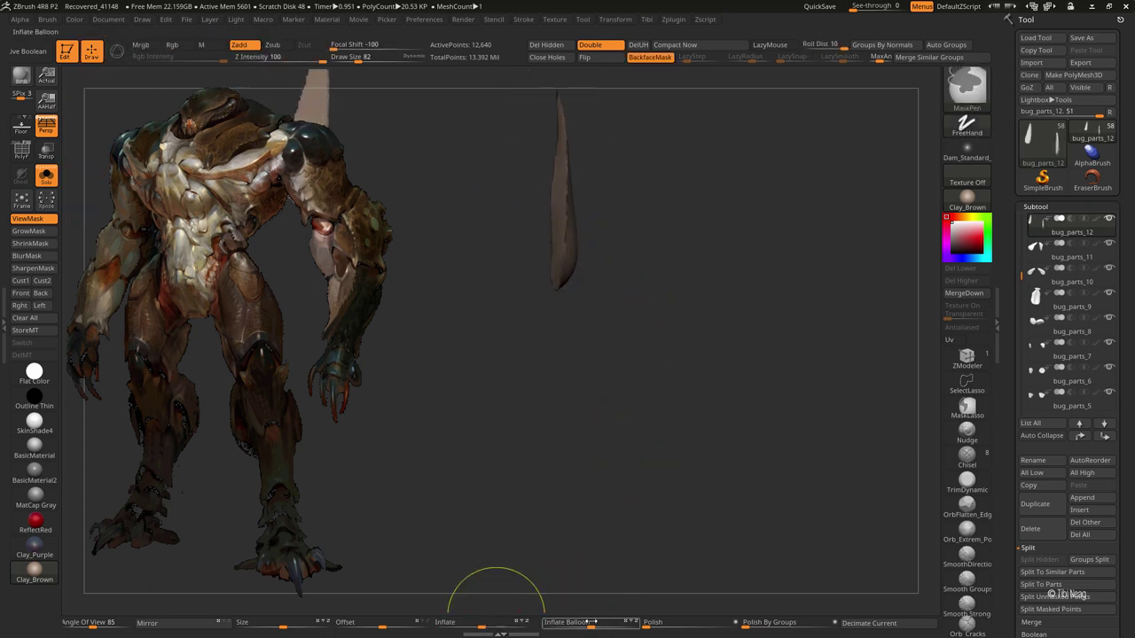
left_click_drag(549, 622, 608, 622)
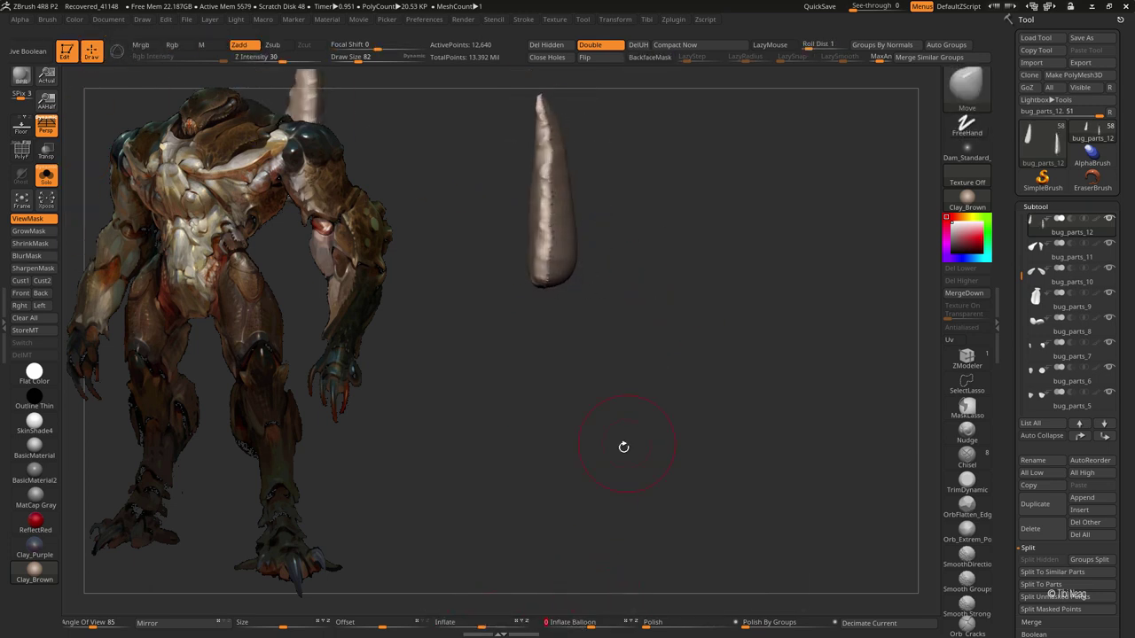
Step: Pull both belly spikes down into place with the Move brush
left_click_drag(623, 446, 659, 582)
mouse_move(667, 532)
left_mouse_down()
mouse_move(533, 258)
mouse_move(557, 228)
left_mouse_up()
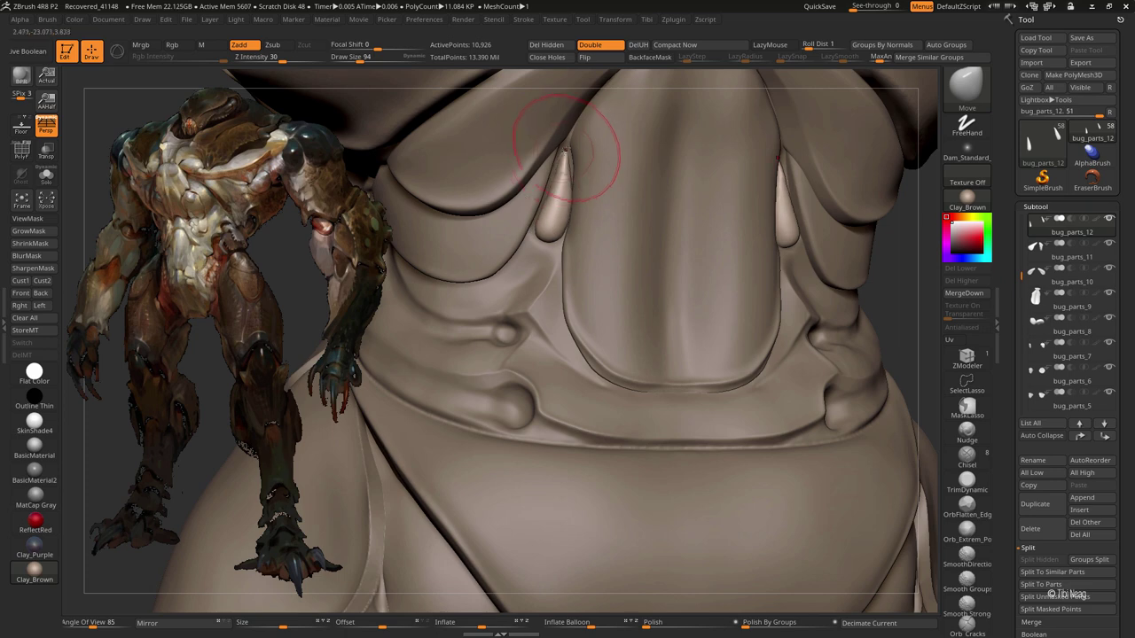
mouse_move(569, 170)
left_mouse_down()
mouse_move(545, 237)
mouse_move(535, 220)
left_mouse_up()
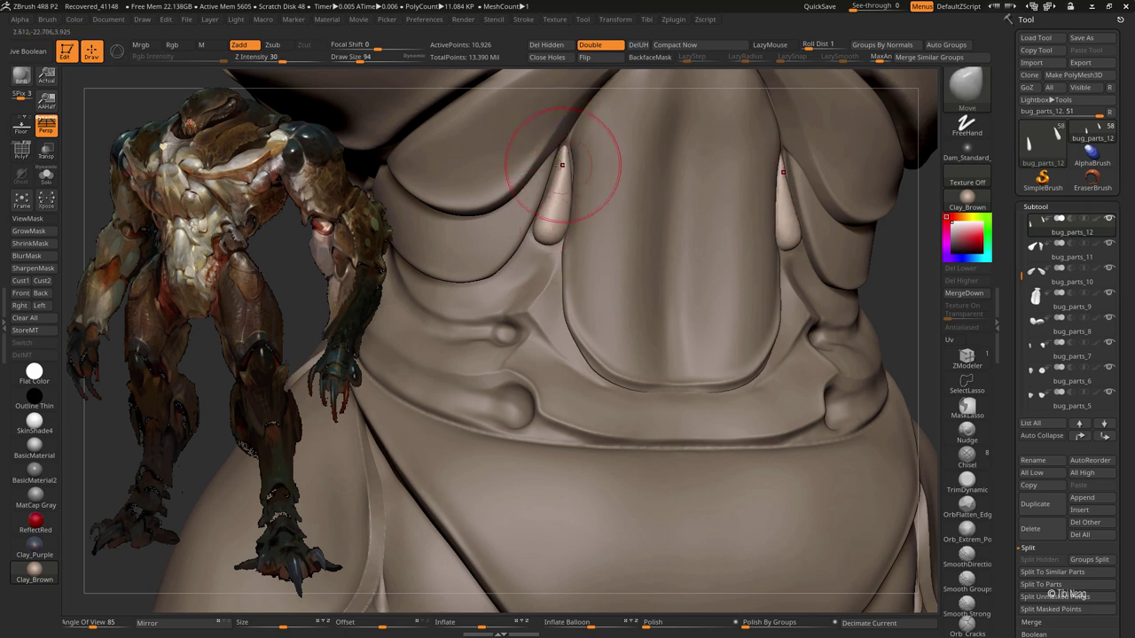
left_click_drag(562, 170, 561, 150)
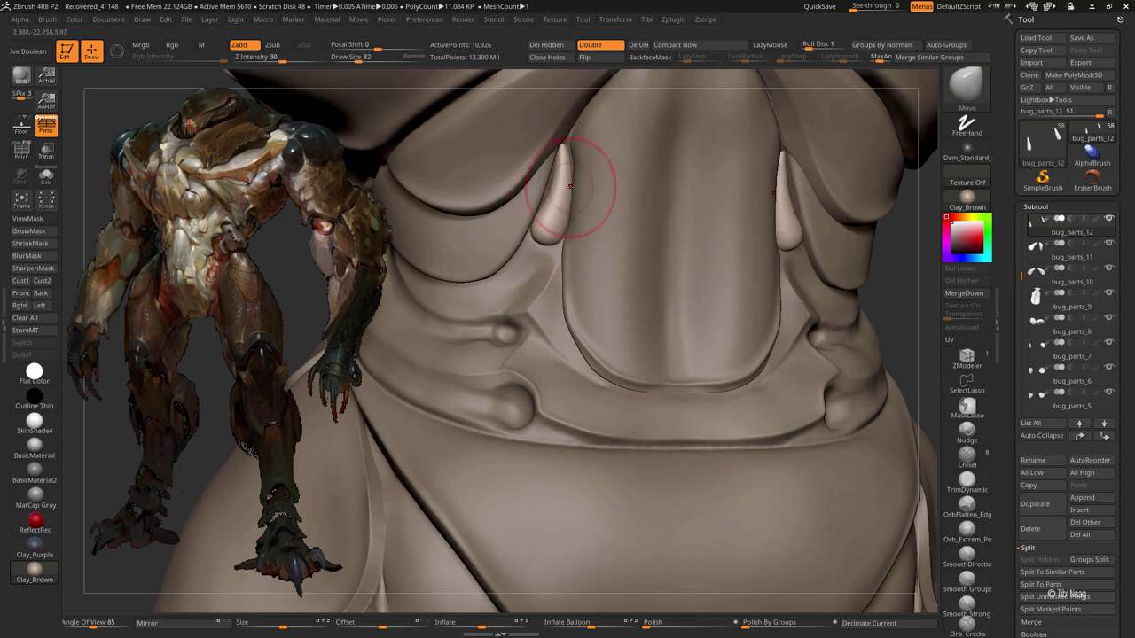
left_click_drag(570, 186, 544, 221)
mouse_move(477, 231)
right_mouse_down("ctrl")
mouse_move(532, 224)
mouse_move(554, 248)
right_mouse_up("ctrl")
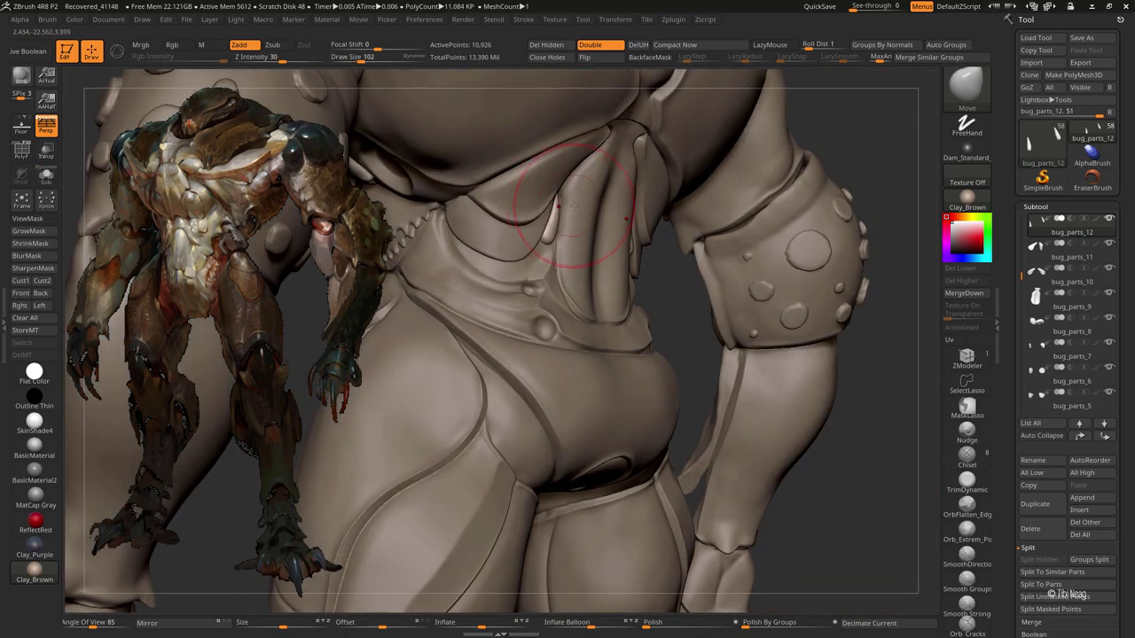
right_click_drag(572, 301, 577, 380)
Step: Select the bug_parts_13 belly shell and isolate it with Solo
left_click(577, 380, "alt")
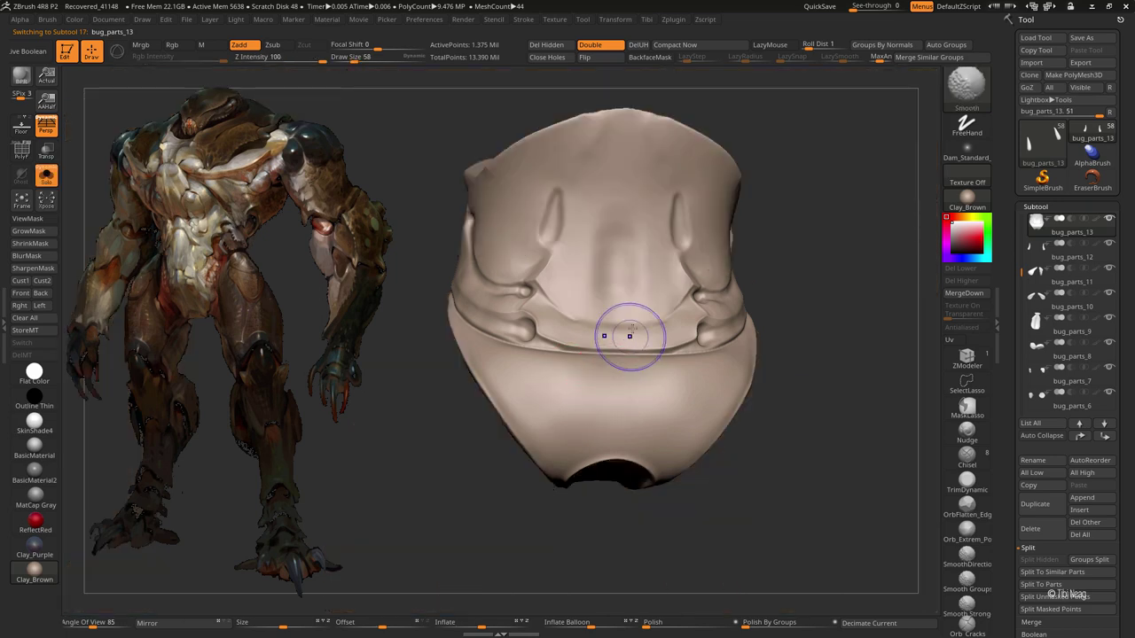
right_click_drag(822, 236, 719, 185)
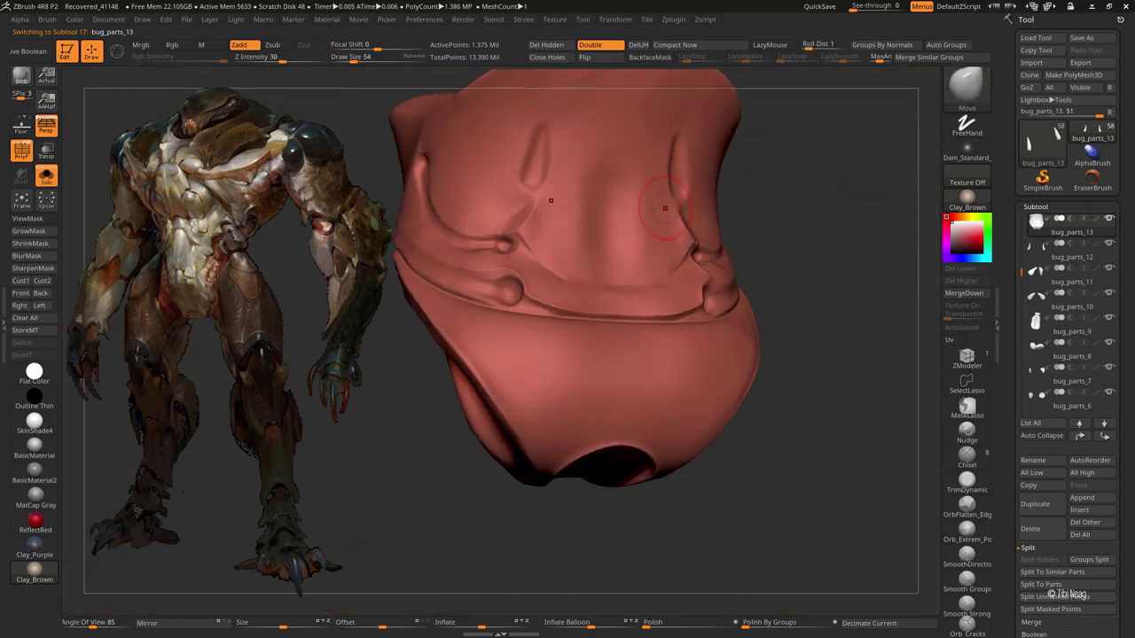
mouse_move(555, 123)
right_mouse_down()
mouse_move(490, 276)
mouse_move(700, 212)
mouse_move(551, 253)
right_mouse_up()
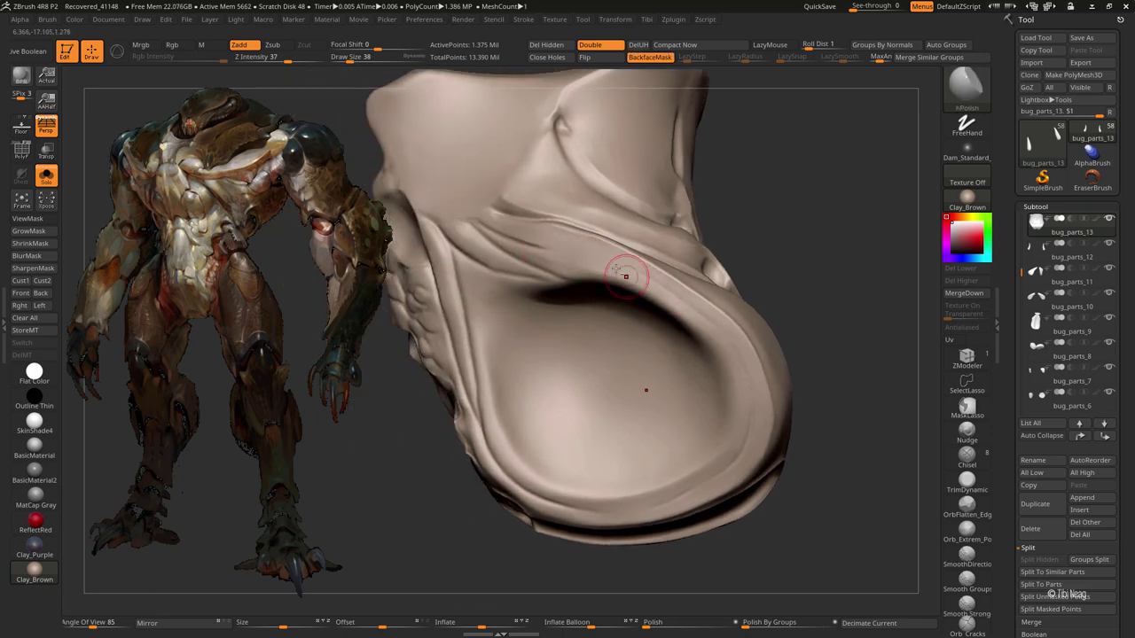
right_click_drag(663, 296, 660, 229)
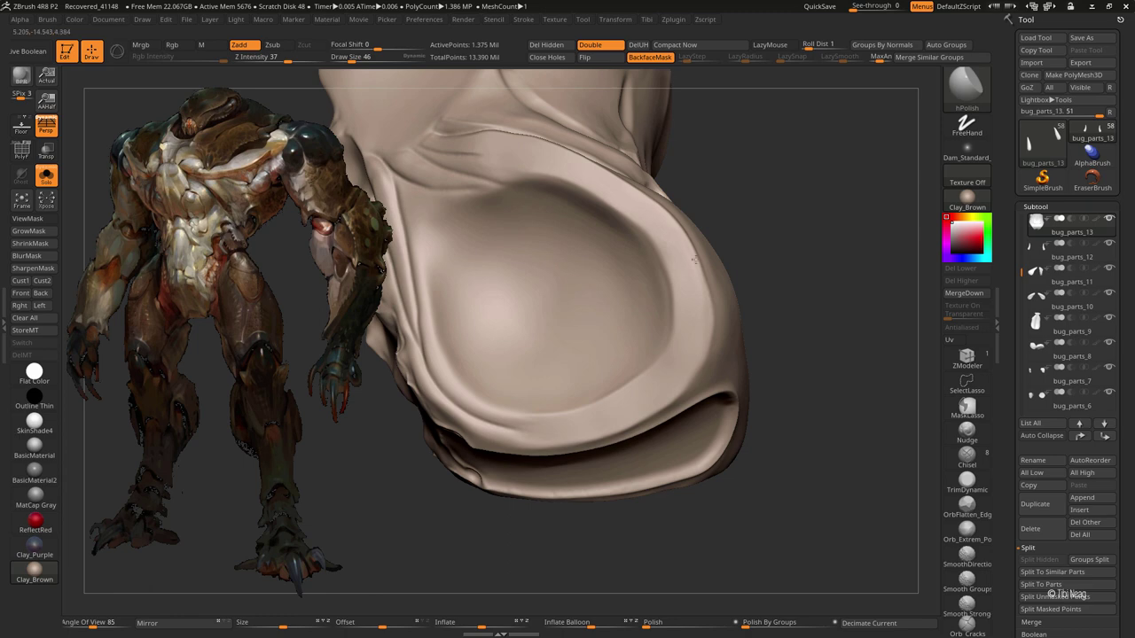
key("b")
key("m")
key("v")
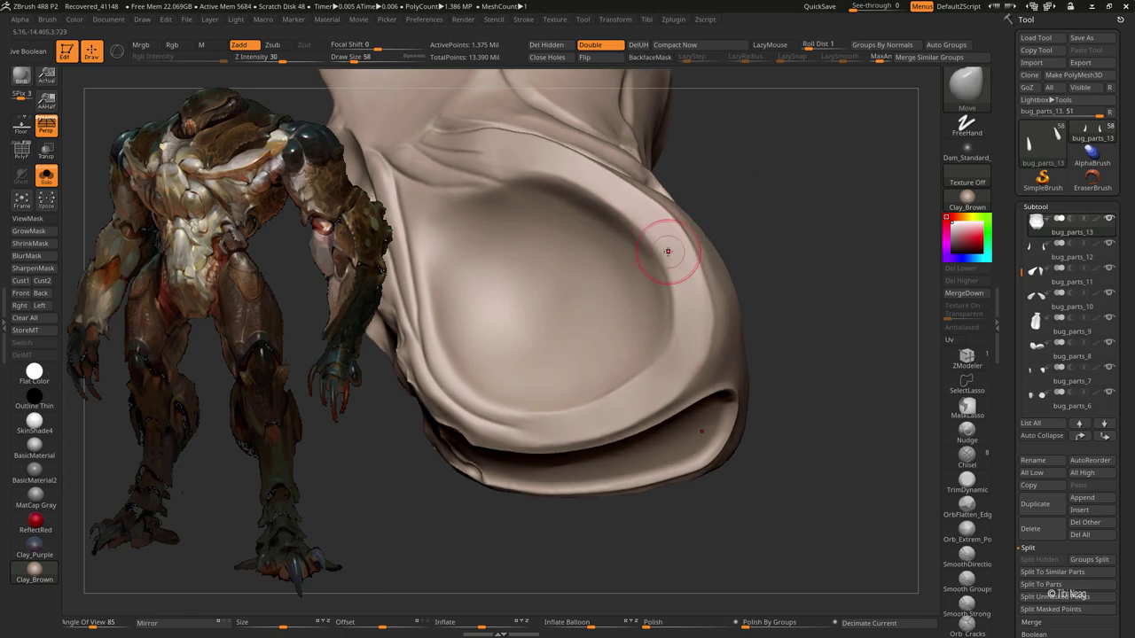
right_click_drag(678, 342, 574, 307)
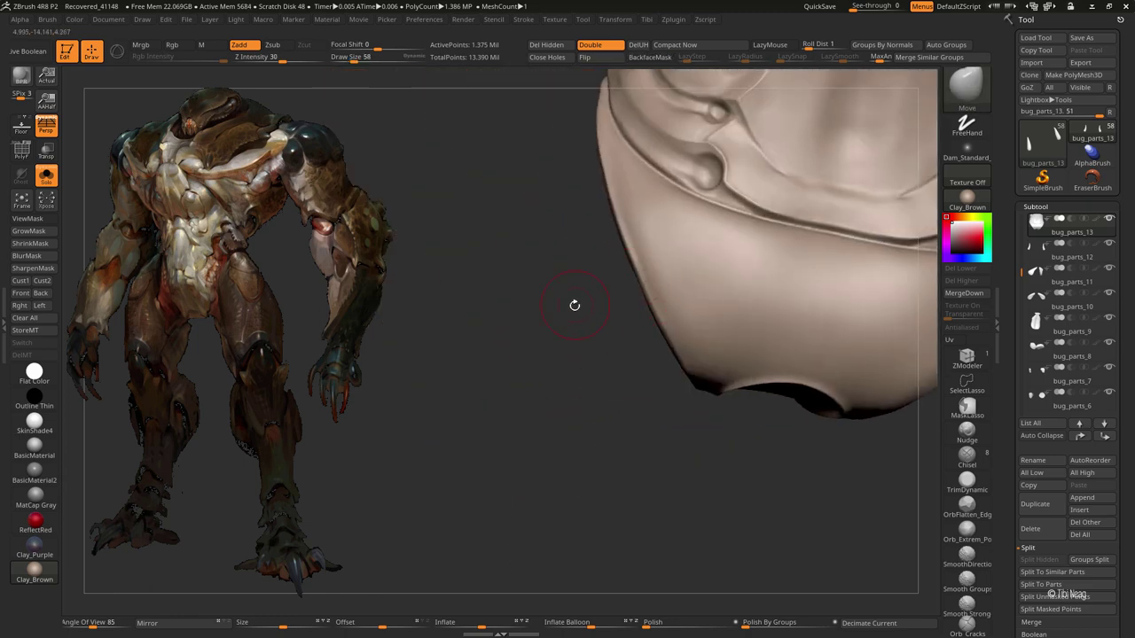
right_click_drag(469, 266, 659, 316)
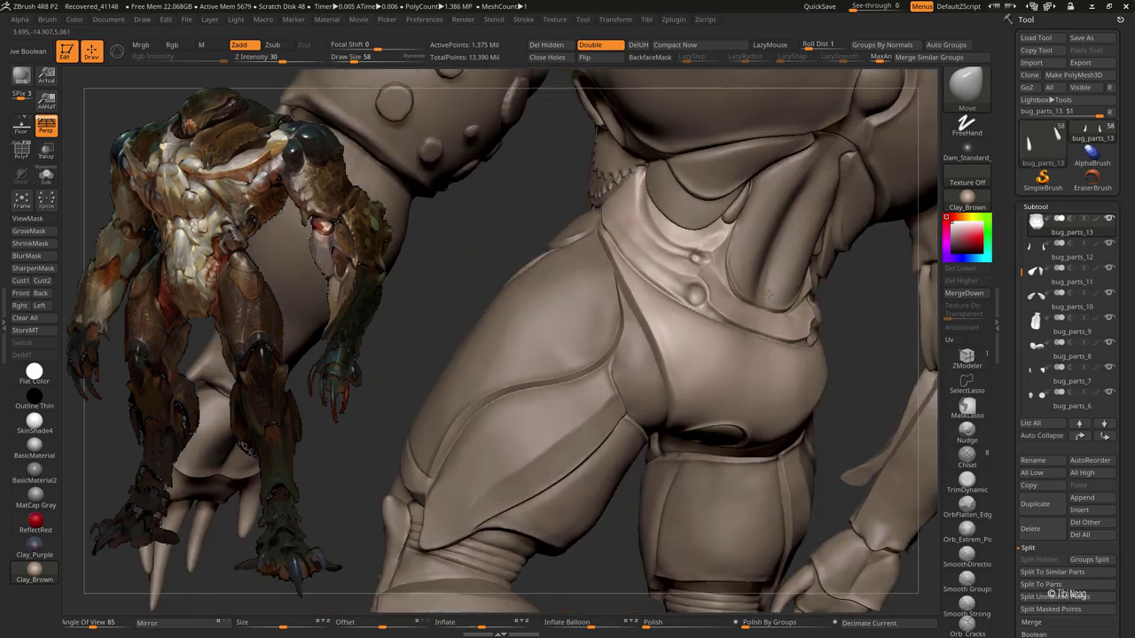
key("ctrl+shift+s")
right_click_drag(532, 299, 577, 275)
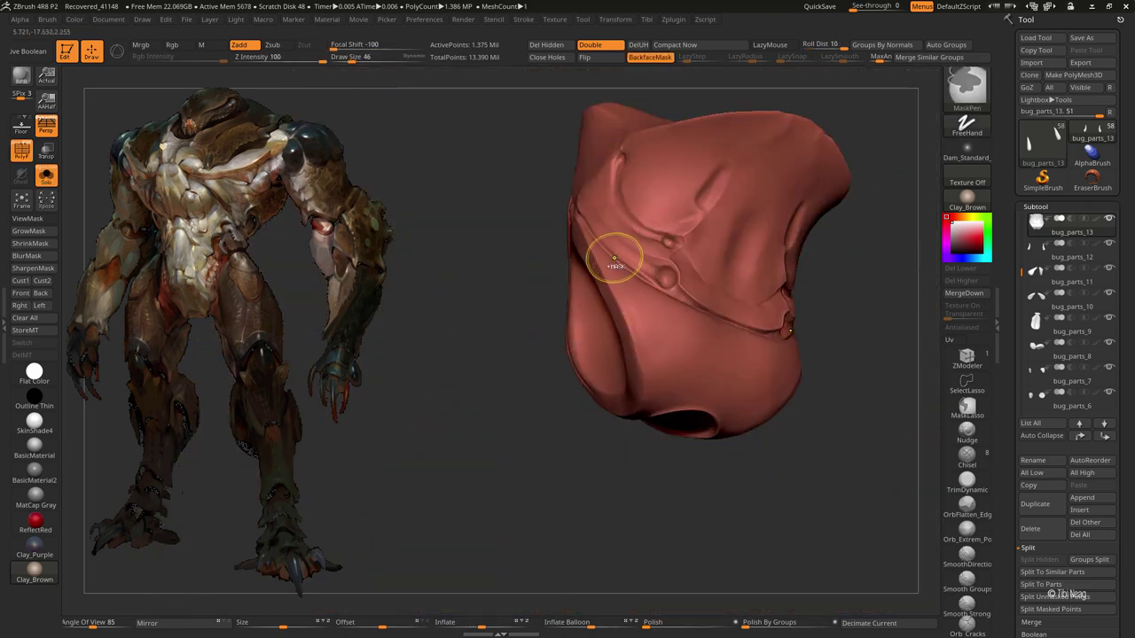
Step: Paint the first MaskPen strokes over the lower belly band
right_click_drag(443, 354, 524, 294)
mouse_move(549, 284)
left_mouse_down("ctrl")
mouse_move(626, 355)
mouse_move(638, 337)
left_mouse_up("ctrl")
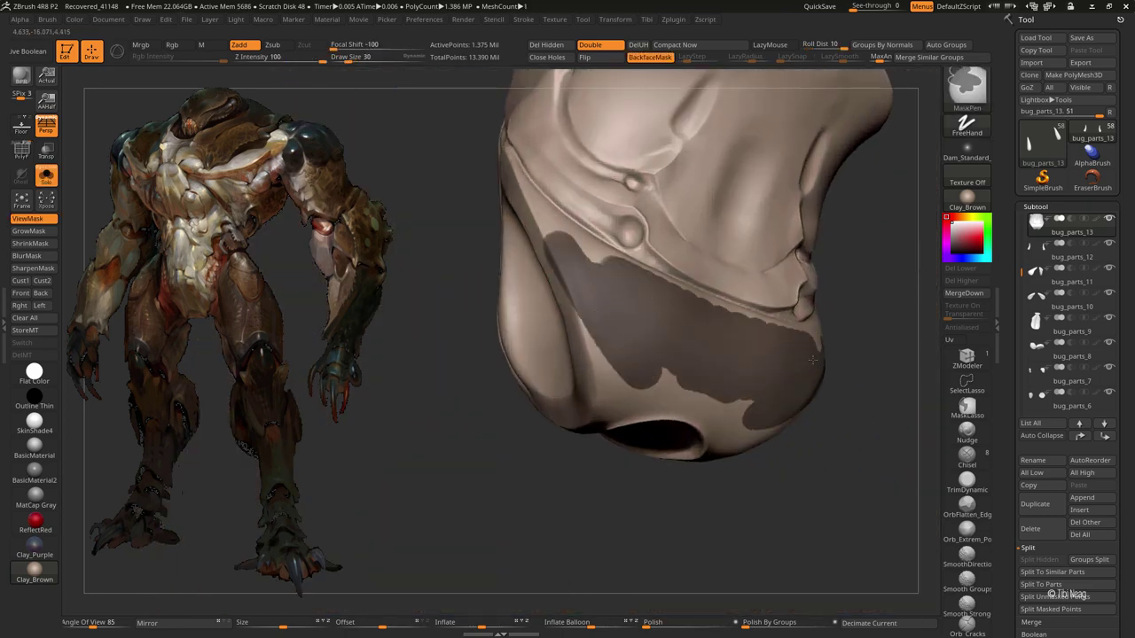
mouse_move(638, 337)
right_mouse_down("alt")
mouse_move(656, 304)
mouse_move(736, 363)
right_mouse_up("alt")
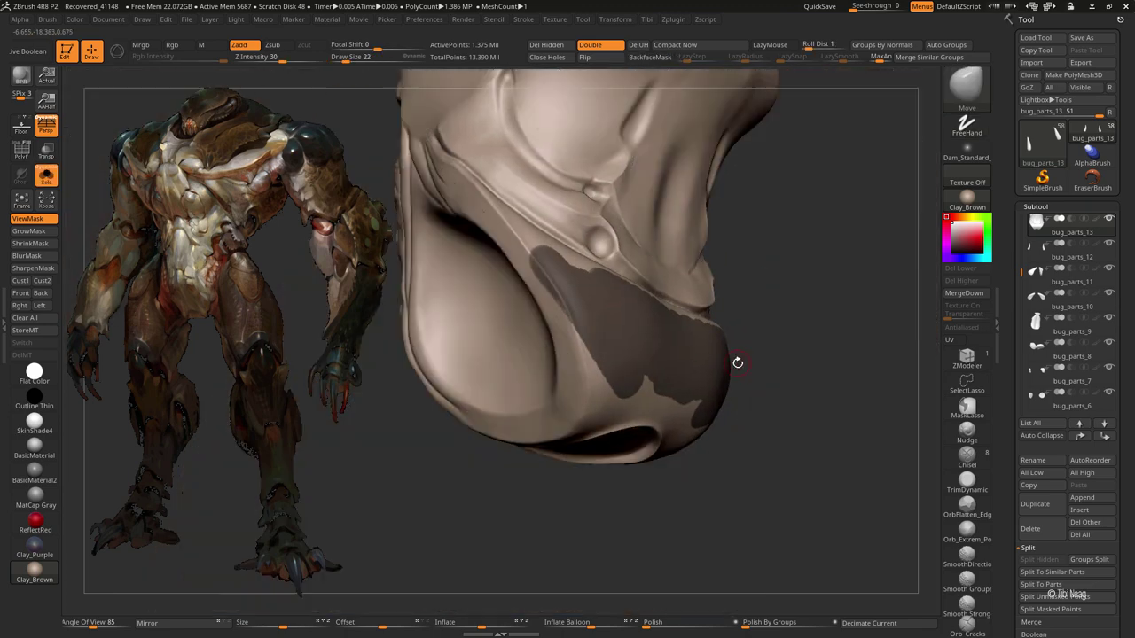
key("ctrl+shift+s")
right_click_drag(790, 331, 867, 144)
key("ctrl+shift+s")
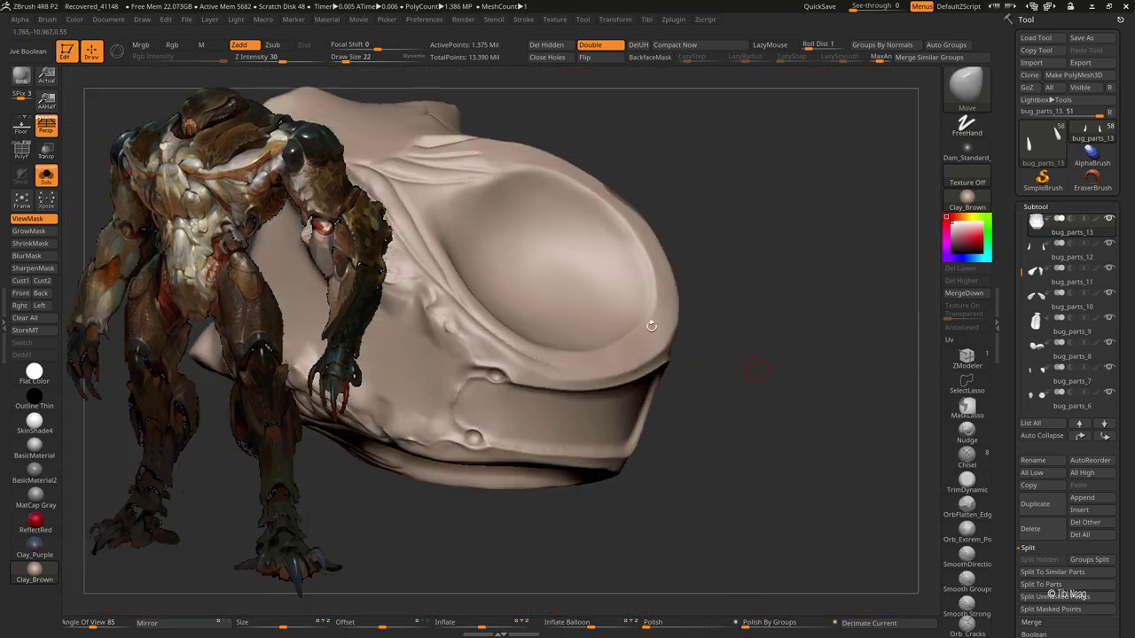
key("ctrl+shift+s")
key("ctrl+shift+s")
left_click_drag(478, 340, 446, 312, "ctrl")
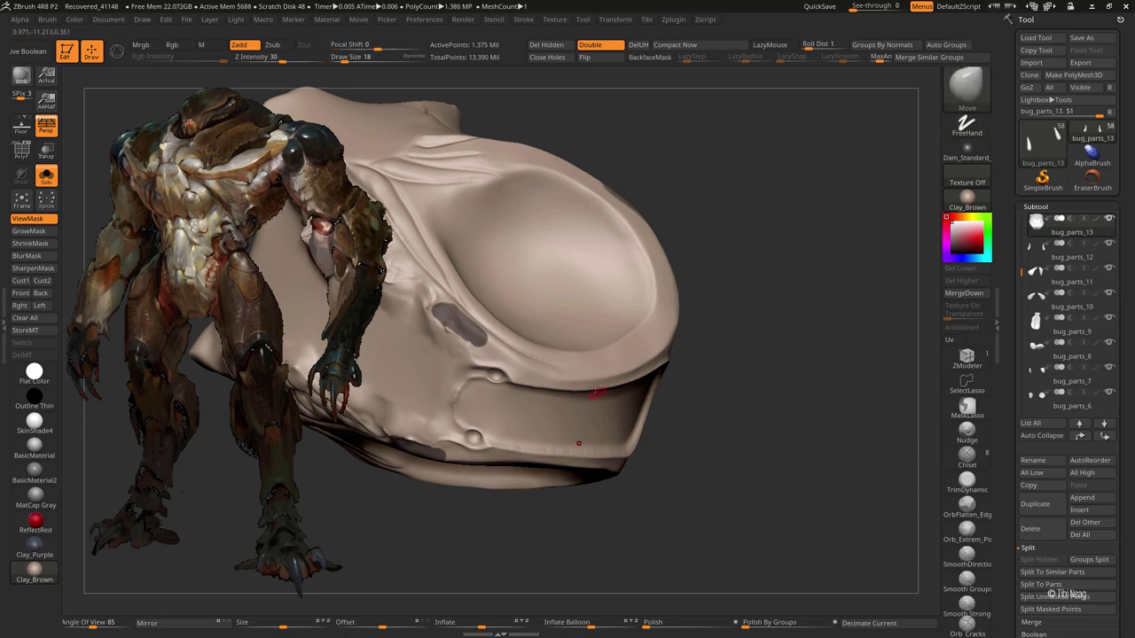
key("ctrl+shift+s")
mouse_move(444, 312)
right_mouse_down()
mouse_move(451, 329)
mouse_move(449, 308)
right_mouse_up()
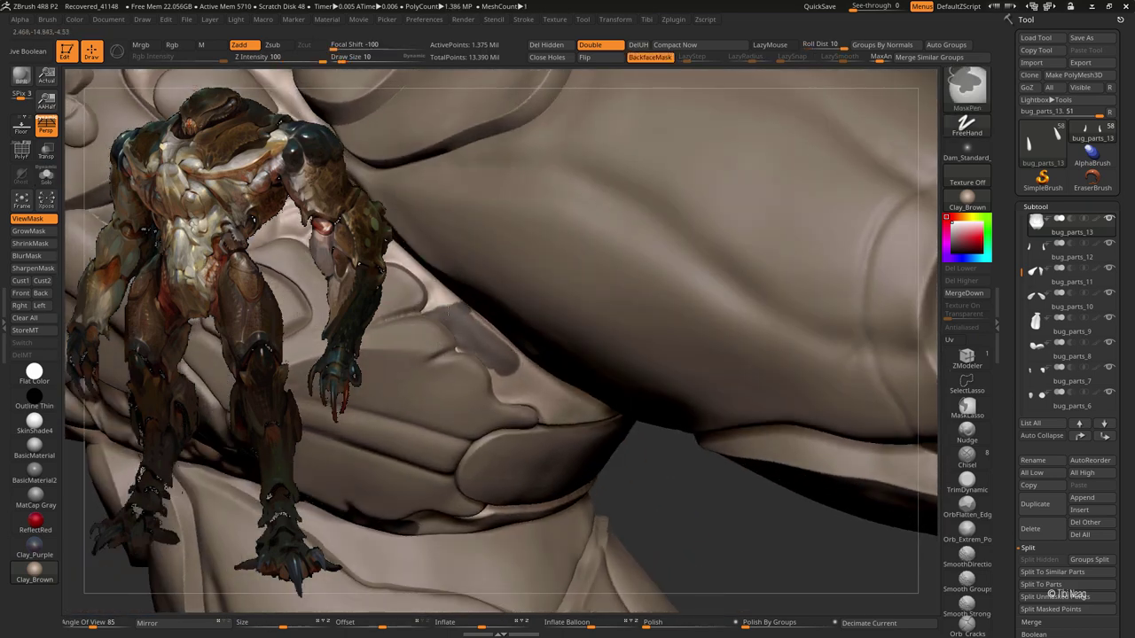
key("ctrl+shift+s")
right_click_drag(577, 286, 450, 310)
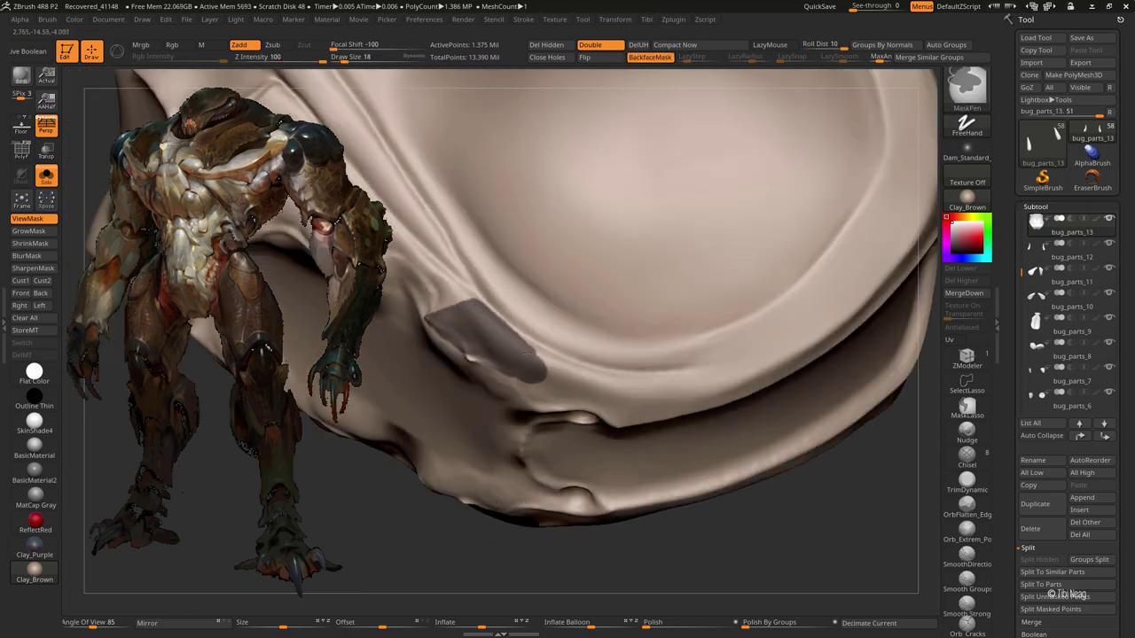
Step: Extend the mask along and across the lower band, trimming its left edge
left_click_drag(528, 353, 597, 385, "ctrl")
right_click_drag(597, 385, 424, 541)
left_click_drag(424, 541, 417, 415, "ctrl")
left_click_drag(440, 336, 433, 390, "ctrl")
left_click_drag(426, 421, 435, 497, "ctrl")
right_click_drag(435, 496, 437, 464)
mouse_move(434, 532)
left_mouse_down("ctrl")
mouse_move(453, 379)
mouse_move(426, 517)
left_mouse_up("ctrl")
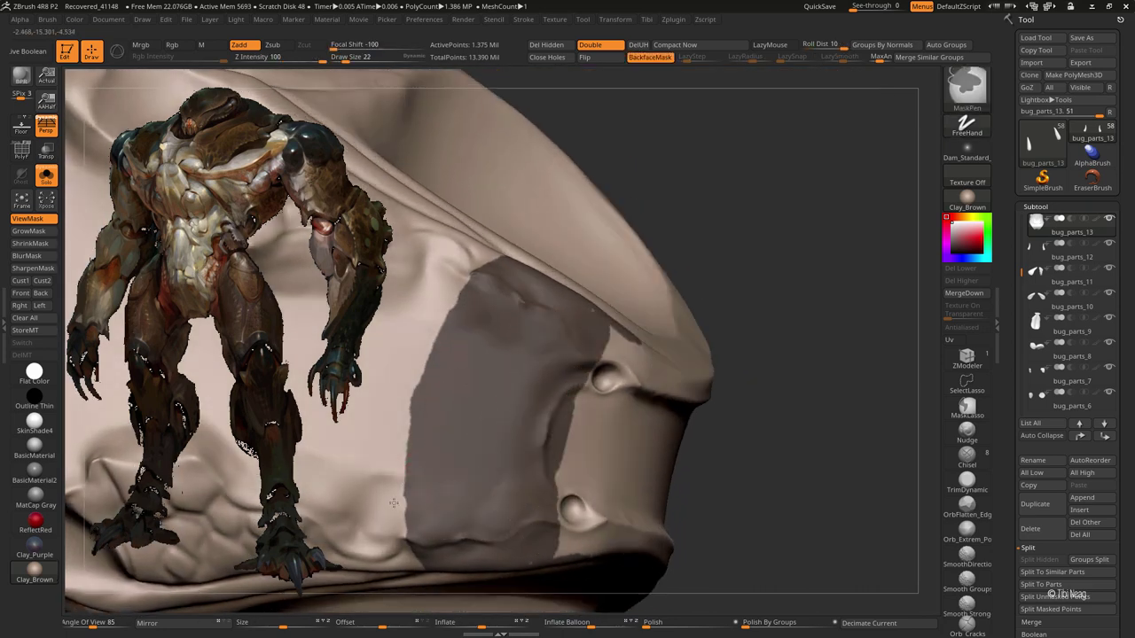
left_click_drag(402, 453, 448, 285, "ctrl+alt")
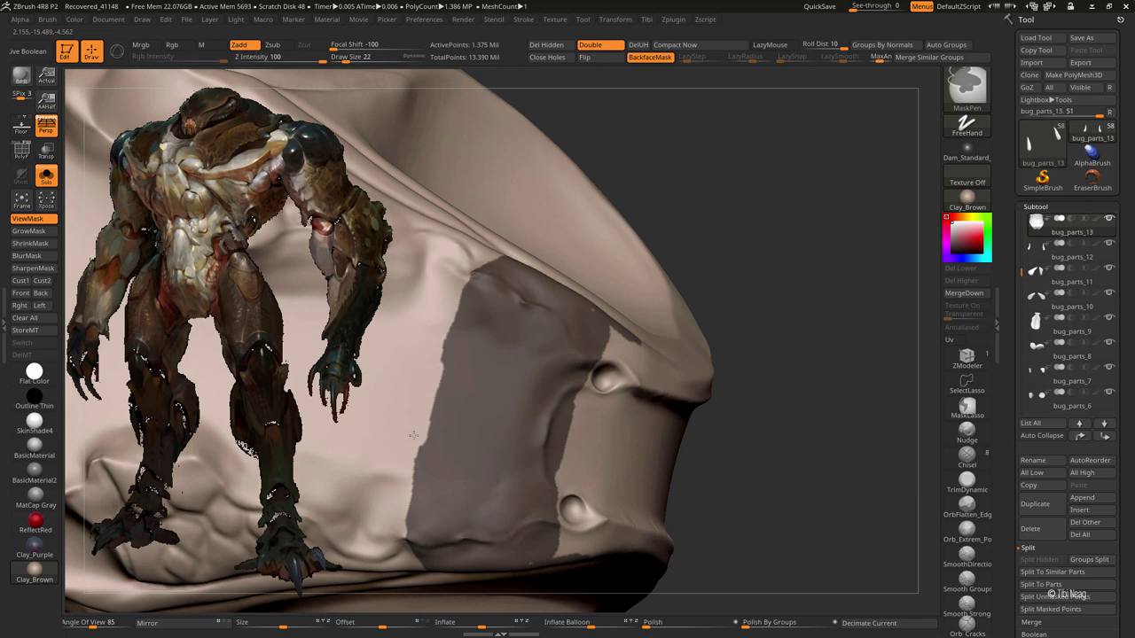
right_click_drag(396, 510, 625, 341)
left_click_drag(625, 341, 590, 540, "ctrl")
left_click_drag(621, 373, 603, 514, "ctrl")
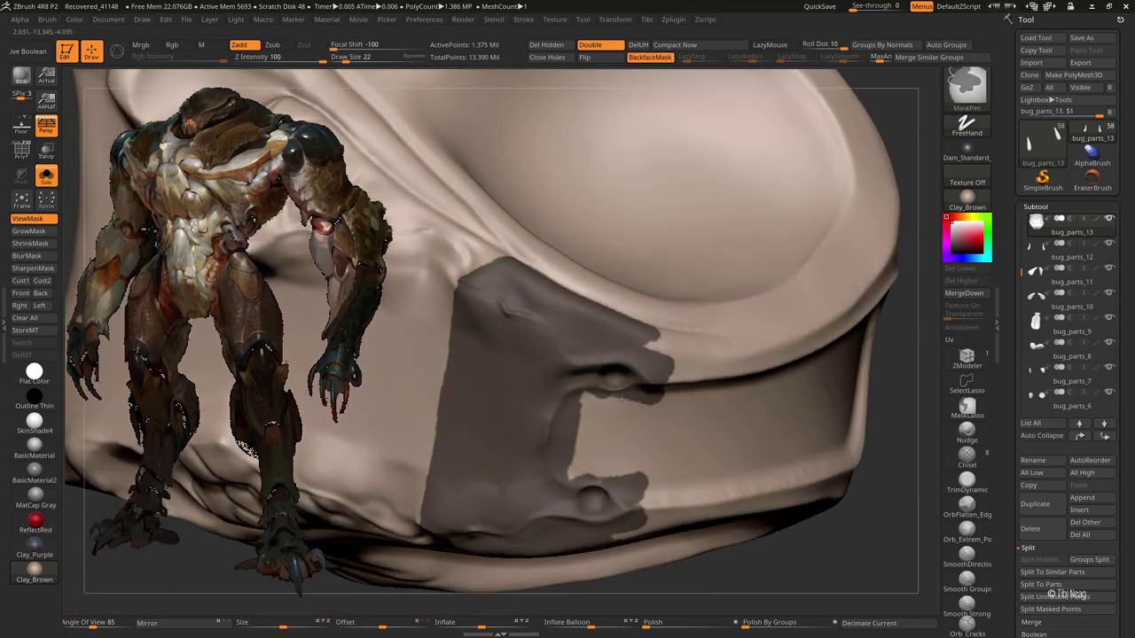
mouse_move(602, 399)
left_mouse_down("ctrl")
mouse_move(577, 423)
mouse_move(780, 399)
left_mouse_up("ctrl")
Step: Frame the panel and show polygroup colours to confirm the lower band's separate group
key("f")
right_click_drag(781, 399, 640, 359)
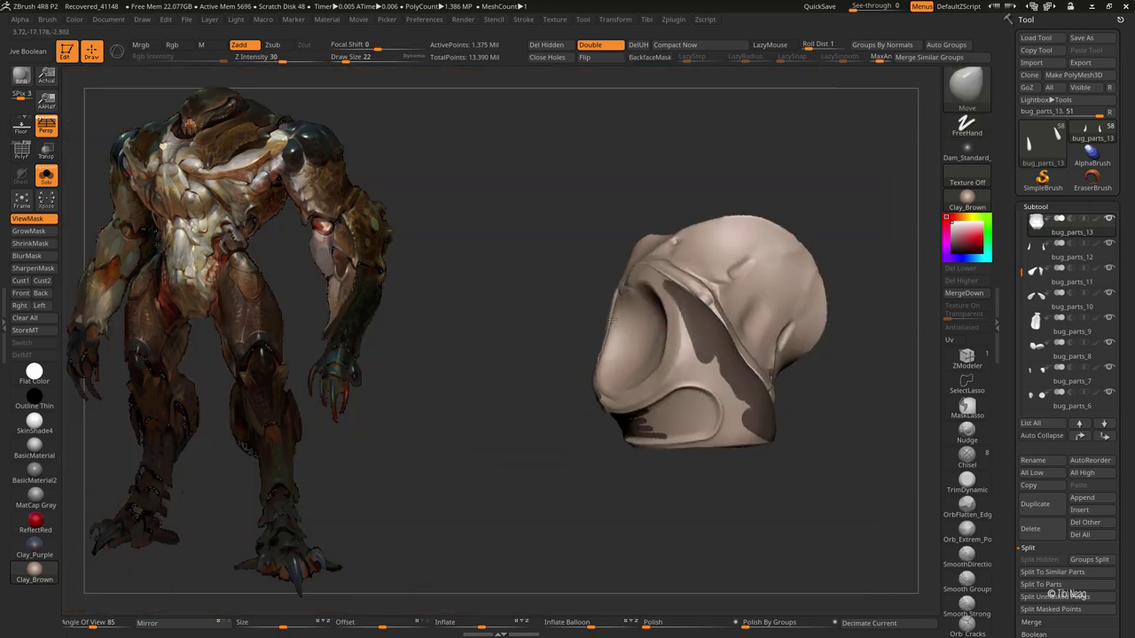
key("ctrl+shift+s")
key("ctrl+shift+s")
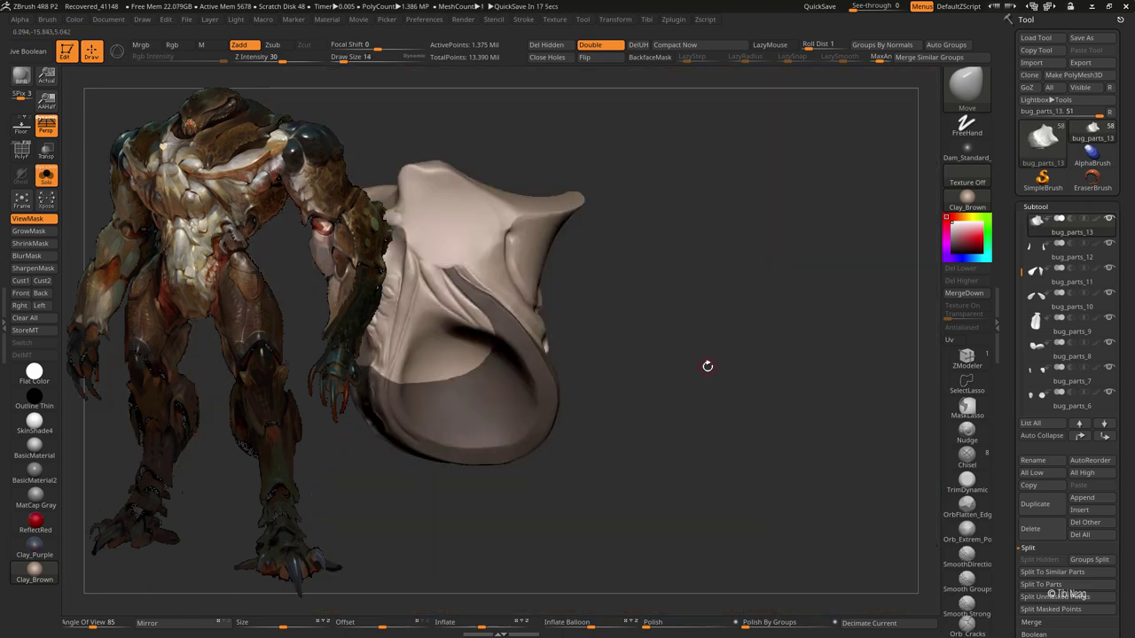
key("shift+f")
Step: Split the belly panel into two subtools with Groups Split
right_click_drag(705, 344, 786, 380)
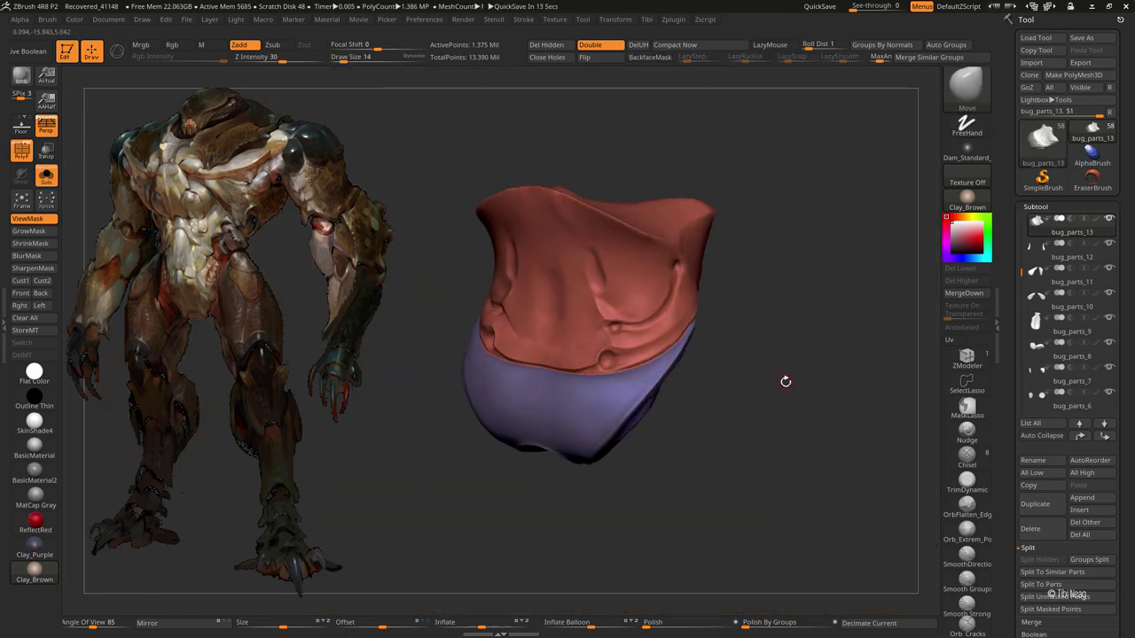
left_click(1088, 560)
left_click(958, 573)
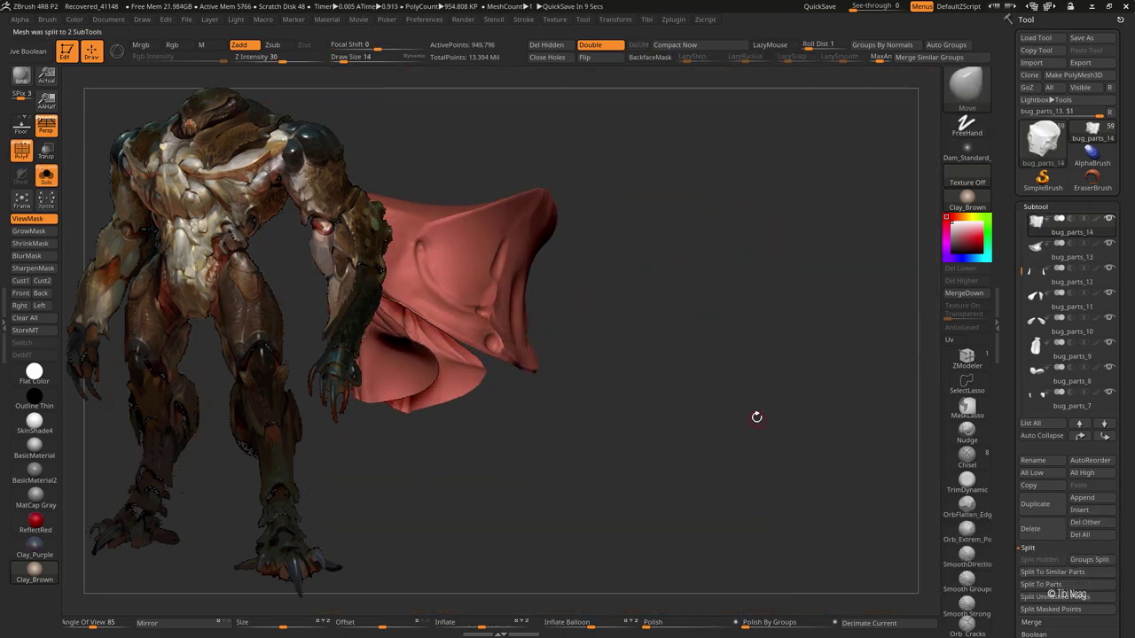
left_click_drag(766, 433, 819, 367)
Step: Solo the lower shell and add edge loops along its group borders with GroupsLoops
key("ctrl+shift+s")
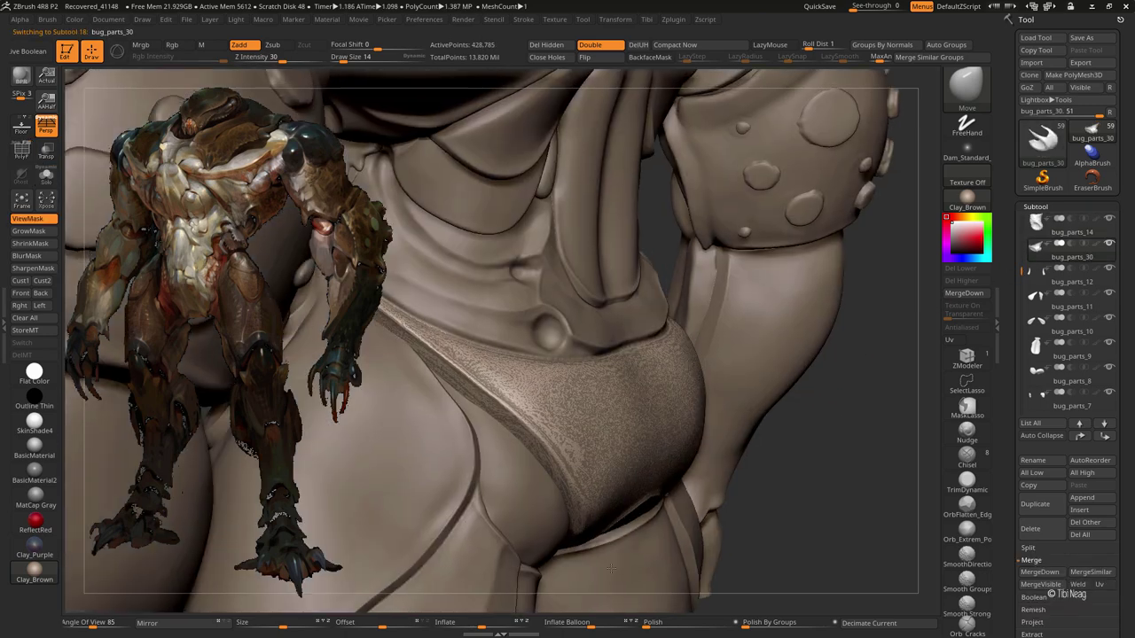
key("ctrl+shift+s")
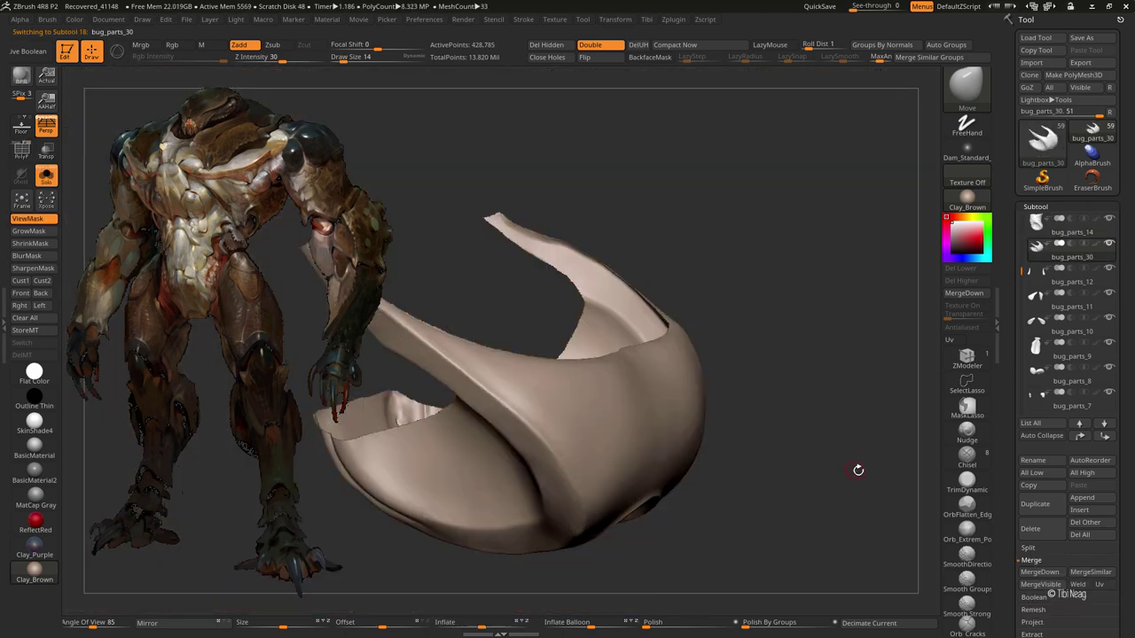
left_click_drag(857, 468, 840, 446)
left_click_drag(745, 421, 709, 416)
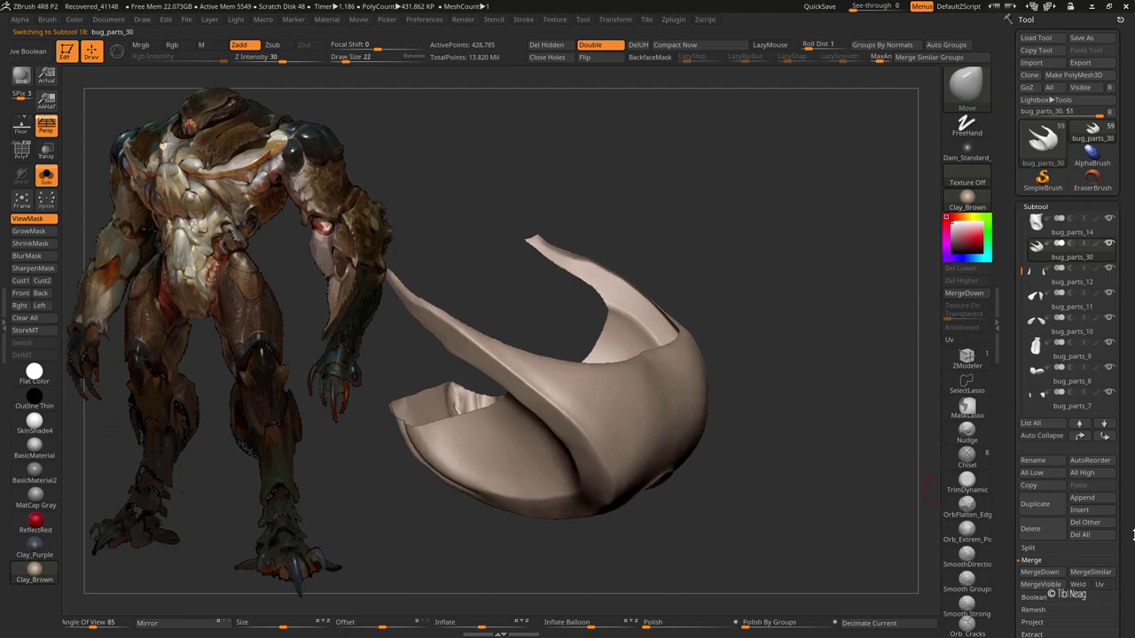
scroll(1064, 354, "down", 5)
left_click(1042, 554)
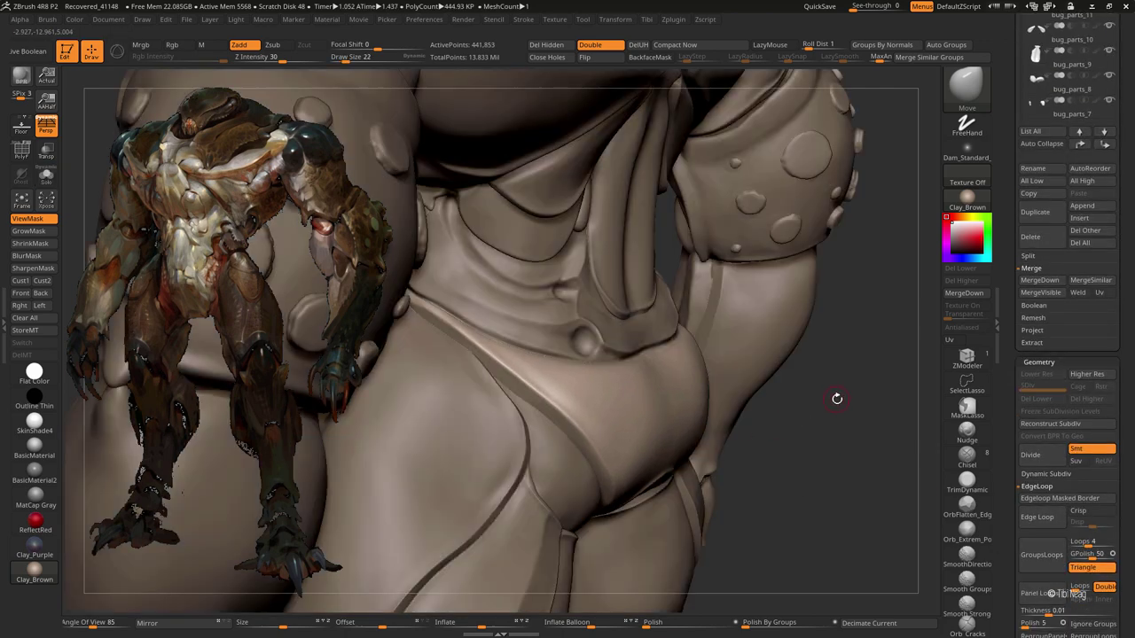
Step: Deflate the lower shell slightly and polish its surface smooth
left_click_drag(836, 398, 828, 381)
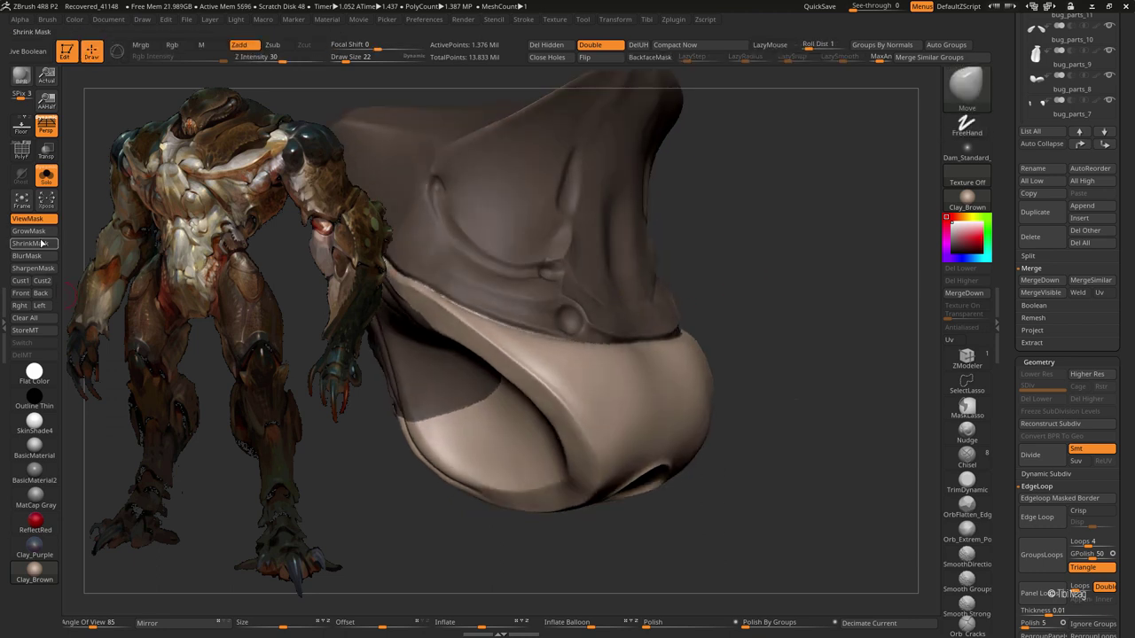
left_click_drag(754, 382, 661, 607)
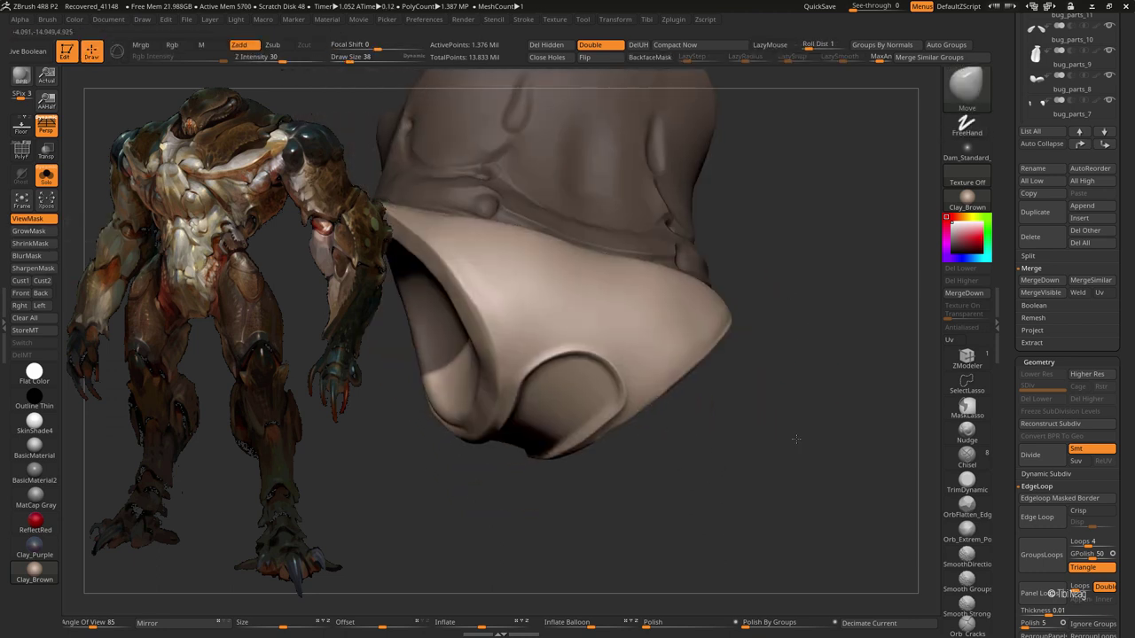
left_click_drag(470, 622, 446, 612)
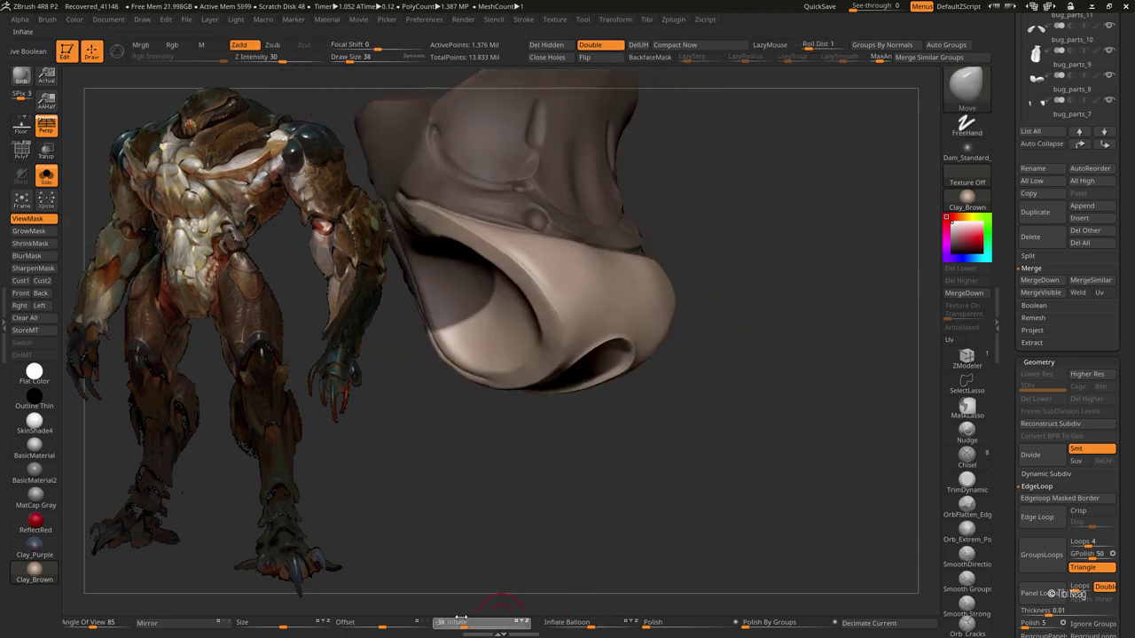
left_click_drag(674, 623, 687, 624)
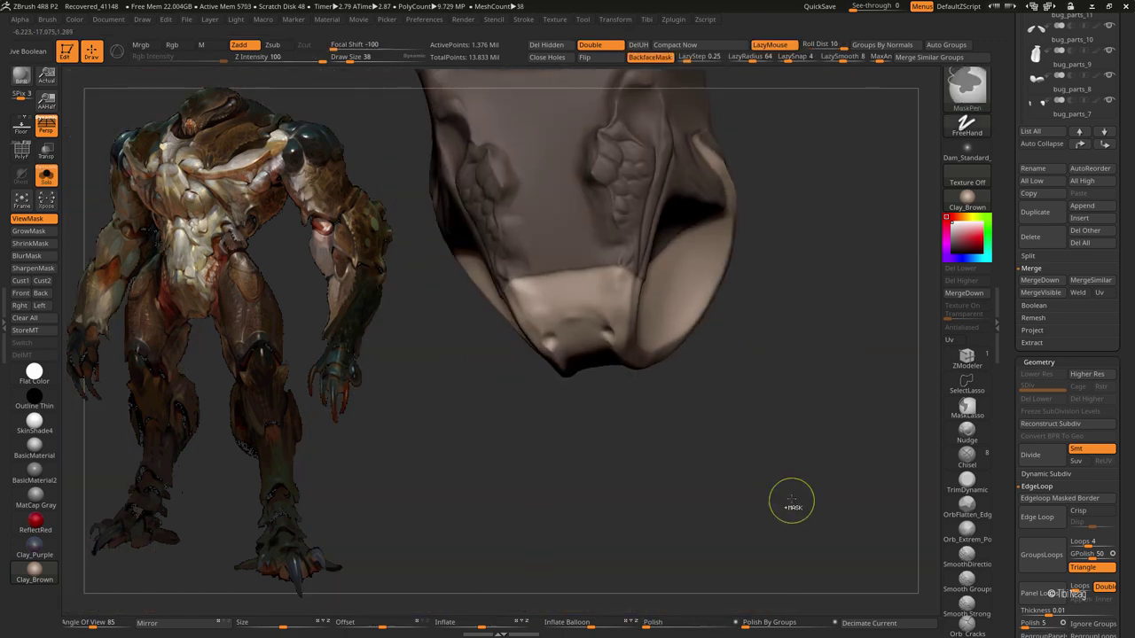
mouse_move(790, 499)
left_mouse_down()
mouse_move(735, 469)
mouse_move(610, 317)
mouse_move(603, 287)
left_mouse_up()
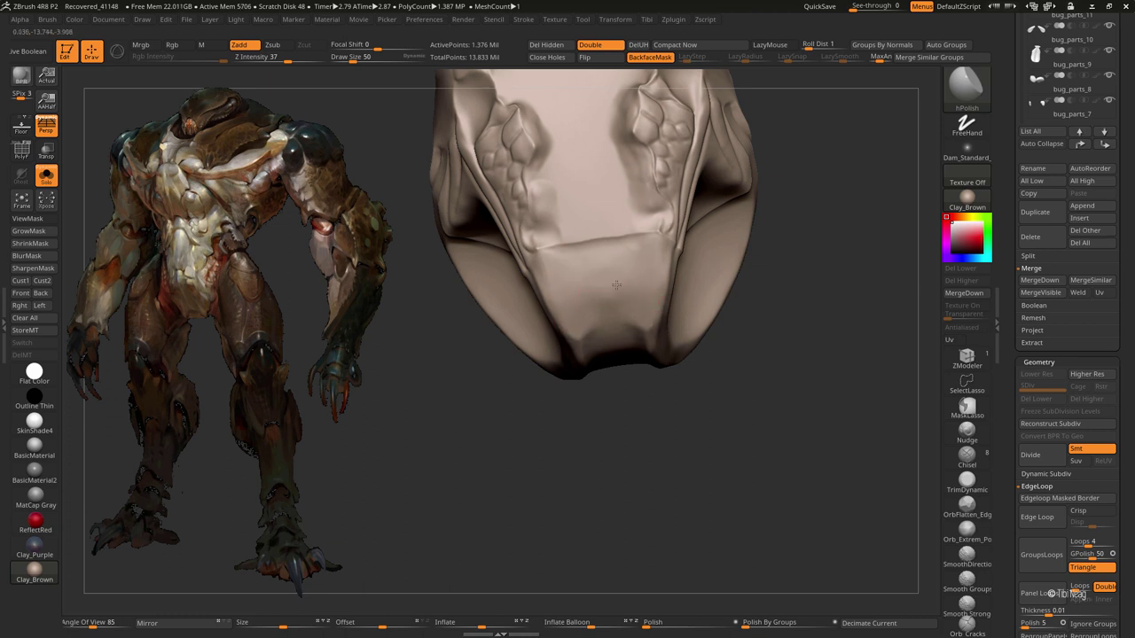
left_click_drag(649, 306, 578, 380)
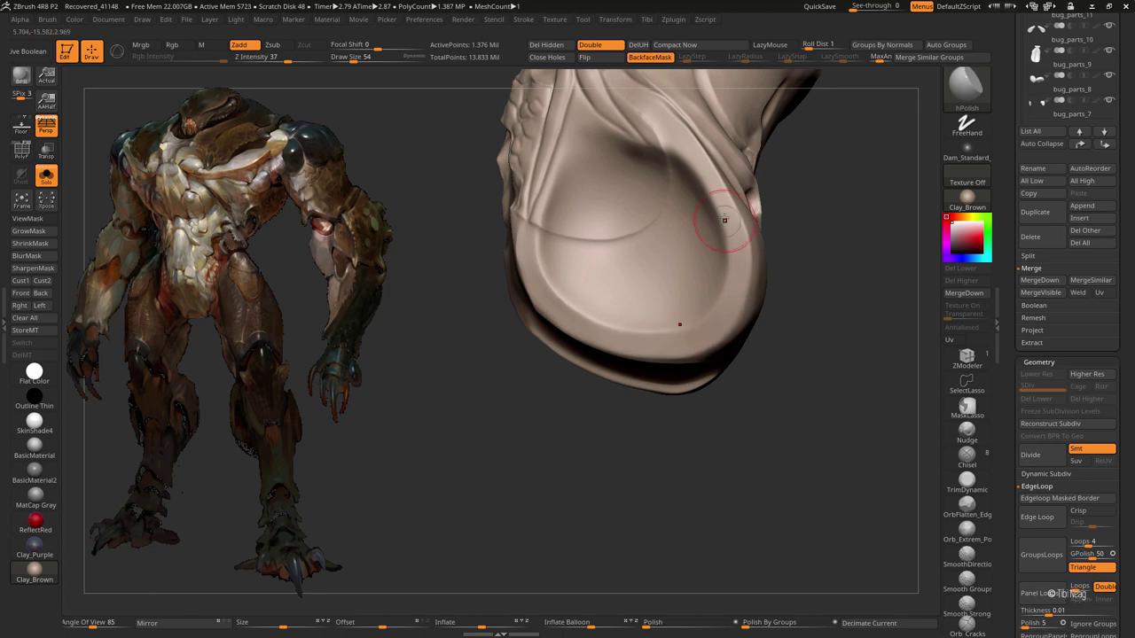
mouse_move(700, 176)
left_mouse_down()
mouse_move(853, 371)
mouse_move(822, 428)
mouse_move(811, 276)
left_mouse_up()
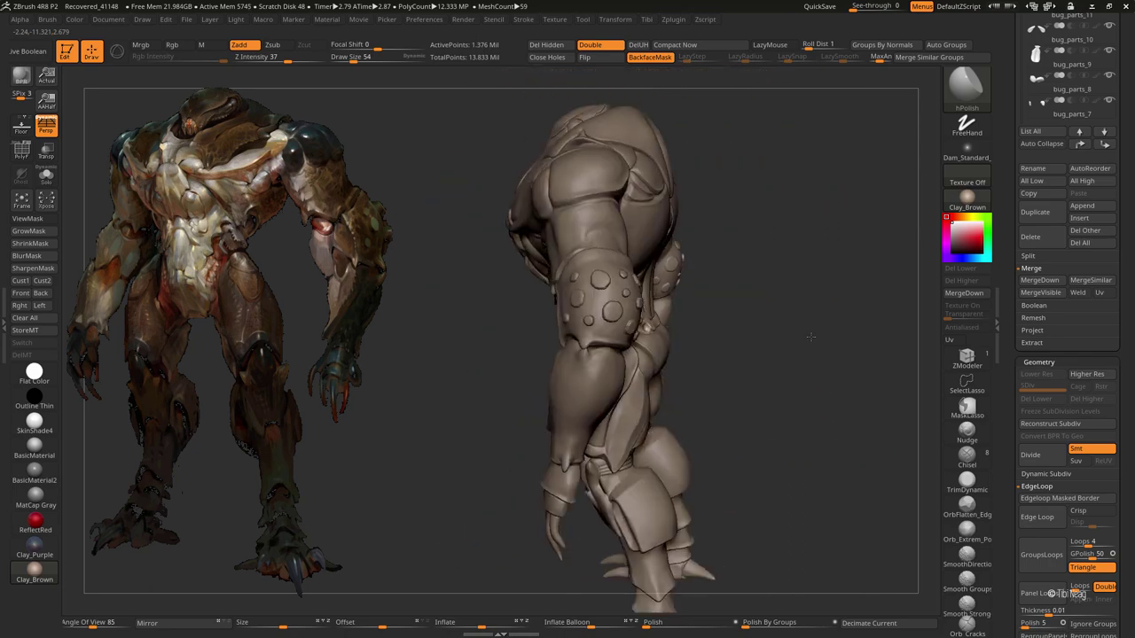